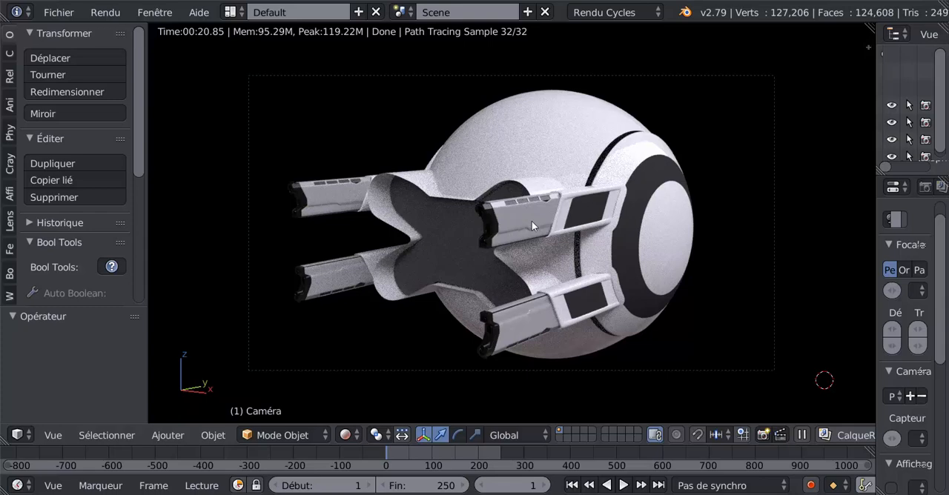
pyautogui.moveTo(423, 493)
pyautogui.click(415, 475)
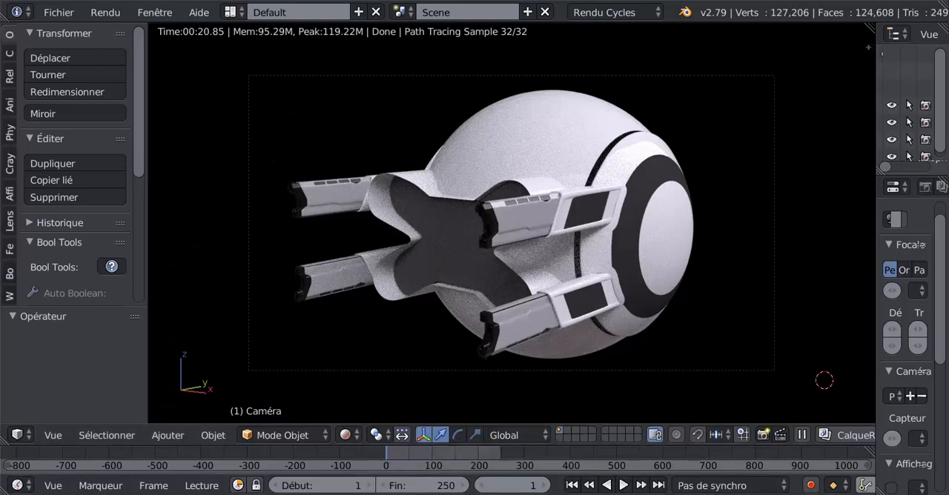
pyautogui.moveTo(771, 494)
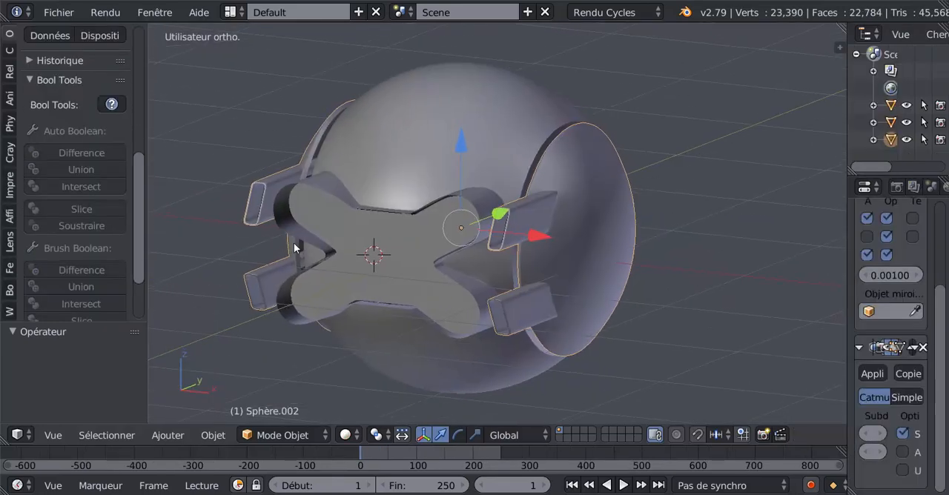
# Step: Duplicate the inner edge loop at the side arm's open end and move the copy -0.153 along Y
pyautogui.moveTo(294, 243); pyautogui.dragTo(411, 215, button='middle')
pyautogui.scroll(2, 377, 216)
pyautogui.press('Tab')
pyautogui.scroll(2, 509, 226)
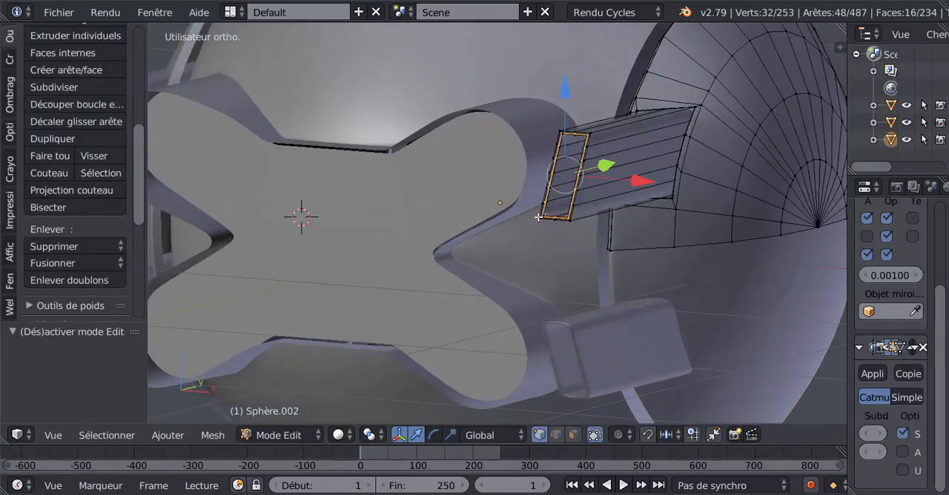
pyautogui.scroll(1, 571, 214)
pyautogui.moveTo(571, 213); pyautogui.dragTo(436, 242, button='middle')
pyautogui.scroll(1, 436, 242)
pyautogui.scroll(2, 437, 241)
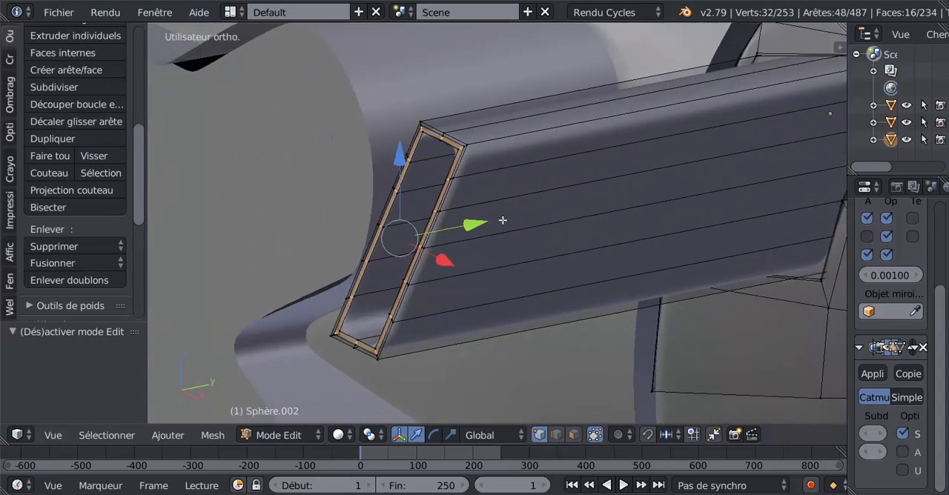
pyautogui.scroll(1, 487, 225)
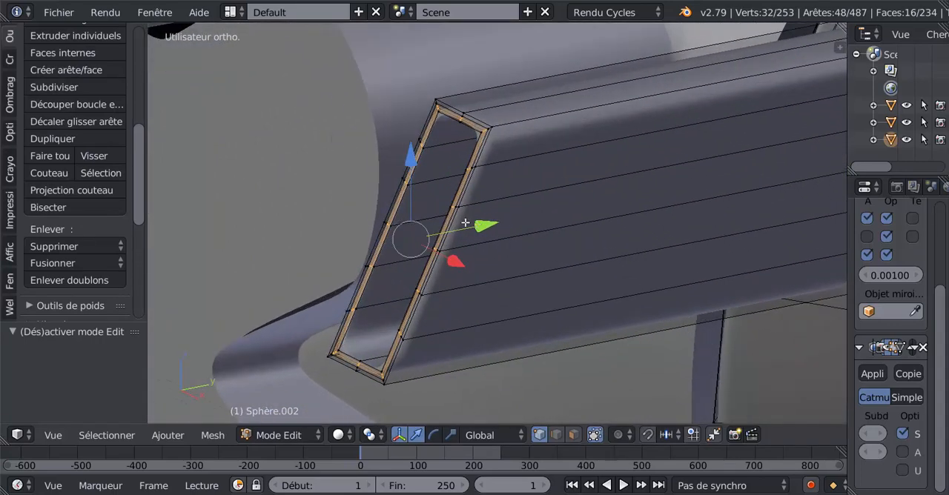
pyautogui.keyDown('alt'); pyautogui.rightClick(413, 187); pyautogui.keyUp('alt')
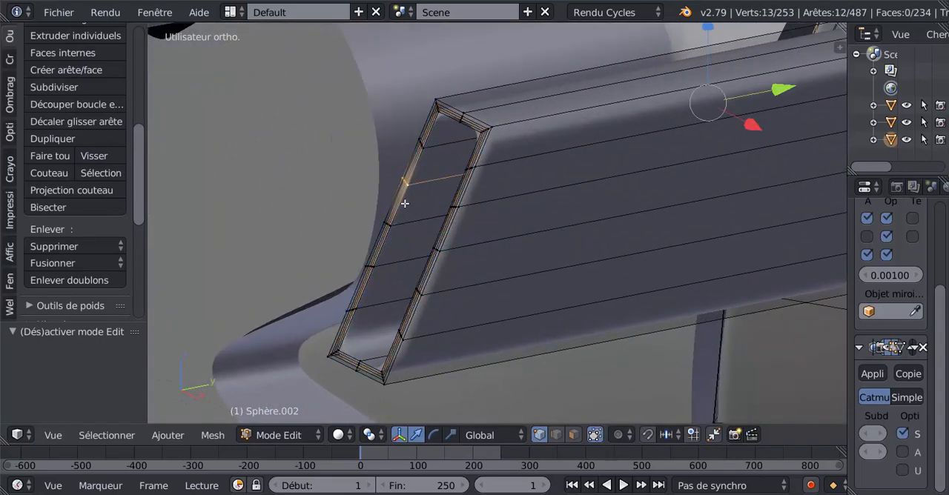
pyautogui.keyDown('alt'); pyautogui.rightClick(407, 199); pyautogui.keyUp('alt')
pyautogui.scroll(-3, 409, 199)
pyautogui.moveTo(442, 271); pyautogui.dragTo(487, 279, button='middle')
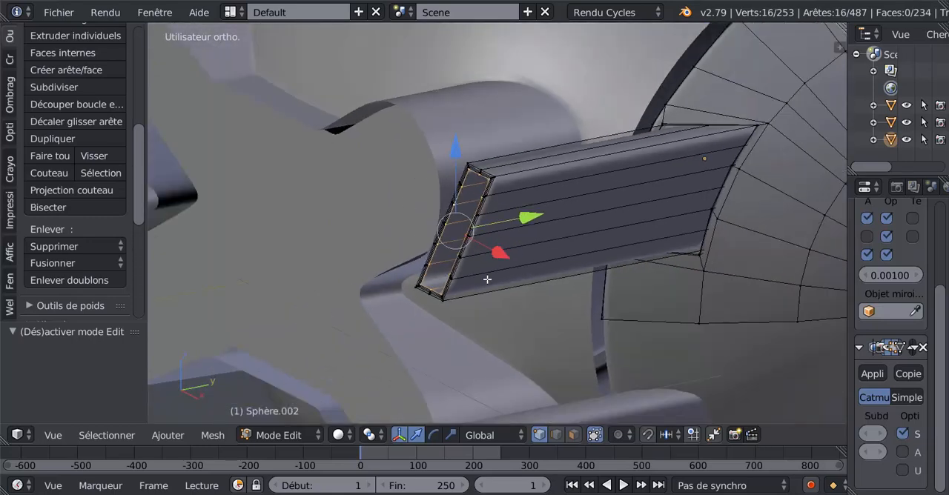
pyautogui.hotkey('shift', 'd')
pyautogui.rightClick(487, 279)
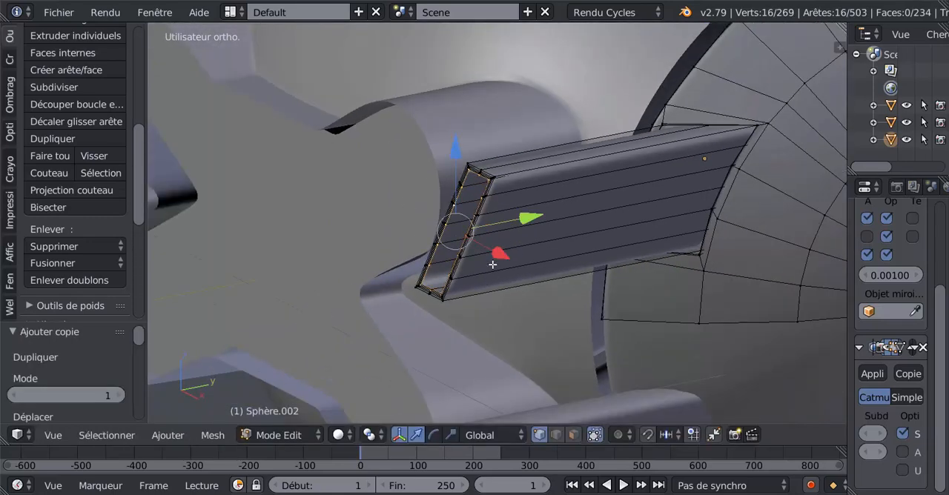
pyautogui.press('g')
pyautogui.press('y')
pyautogui.click(466, 242)
pyautogui.scroll(-5, 465, 244)
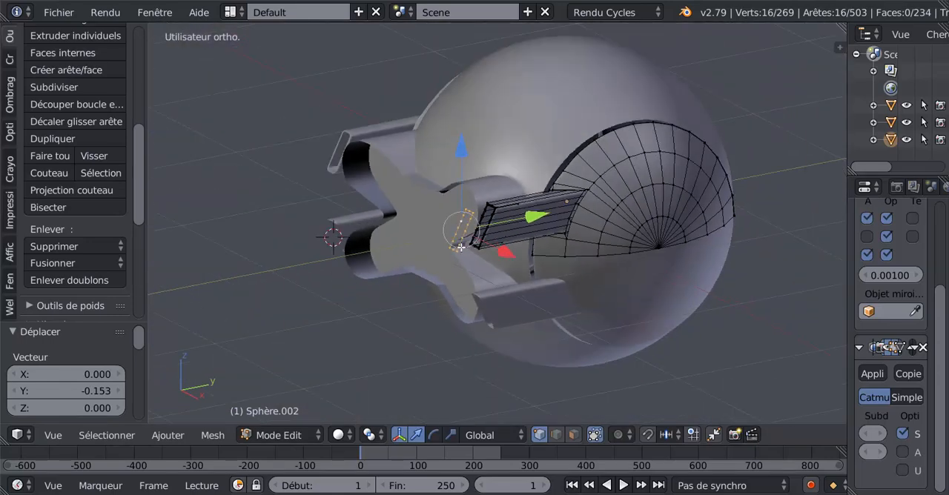
# Step: Examine the Mirror and Subdivision modifier settings applied to the arm's mesh
pyautogui.moveTo(847, 258); pyautogui.dragTo(717, 259)
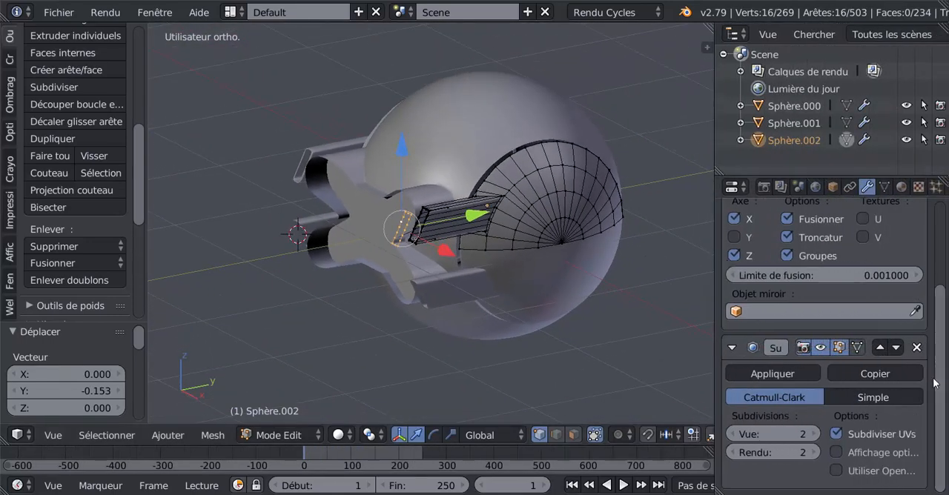
pyautogui.scroll(2, 806, 244)
pyautogui.scroll(1, 806, 244)
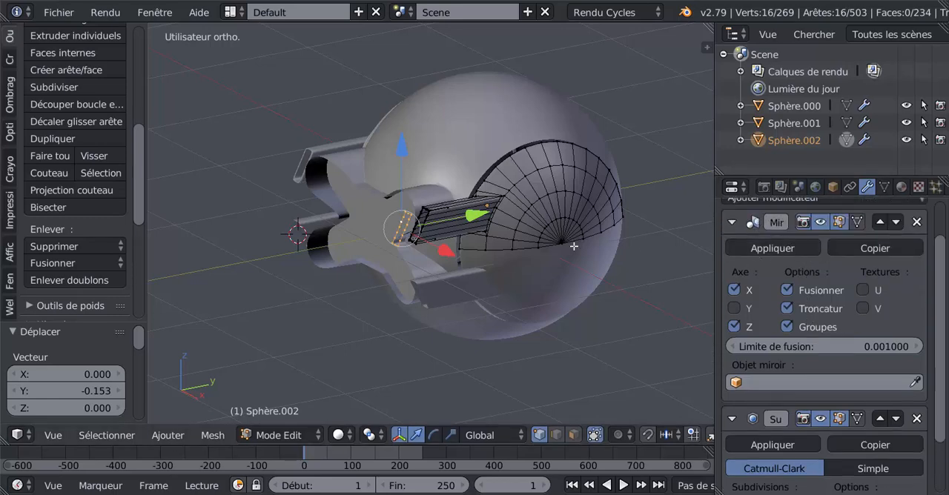
pyautogui.scroll(1, 710, 227)
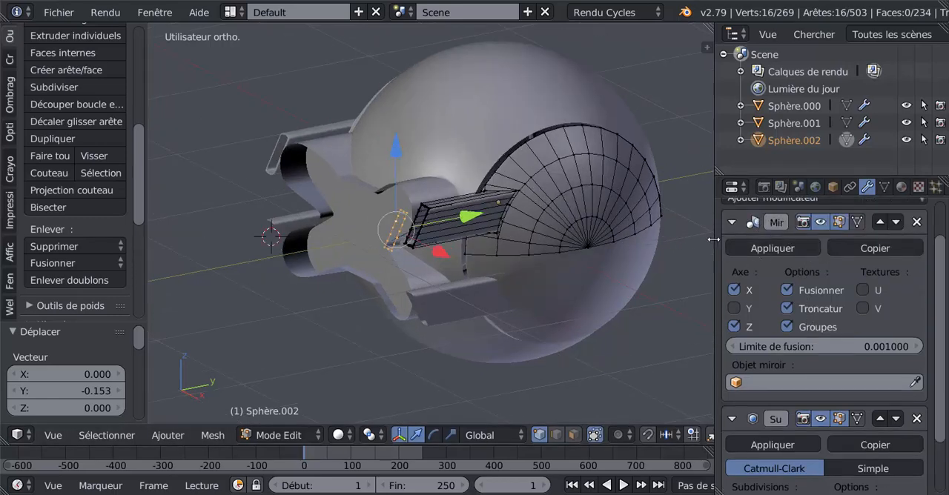
pyautogui.moveTo(713, 237); pyautogui.dragTo(776, 238)
# Step: Separate the duplicated rectangular loop from the arm's mesh into its own object
pyautogui.scroll(3, 514, 235)
pyautogui.keyDown('shift'); pyautogui.moveTo(513, 235); pyautogui.dragTo(534, 231, button='middle'); pyautogui.keyUp('shift')
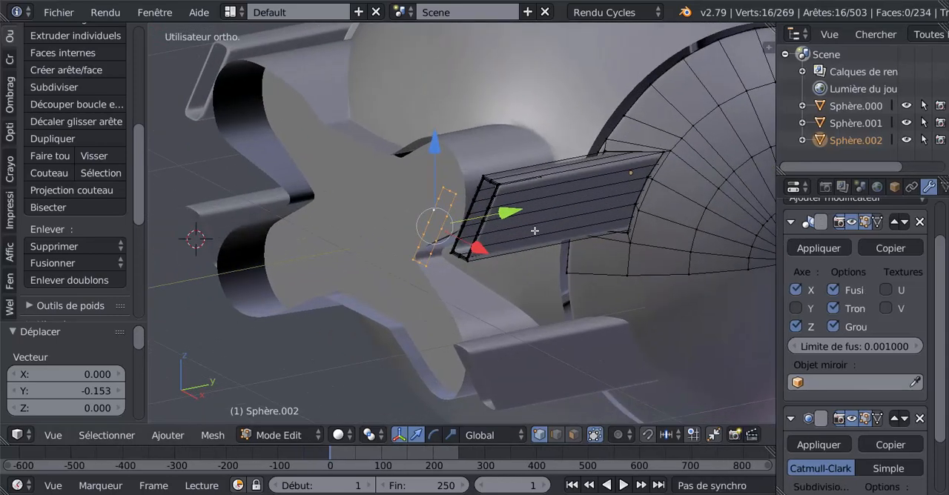
pyautogui.scroll(2, 534, 231)
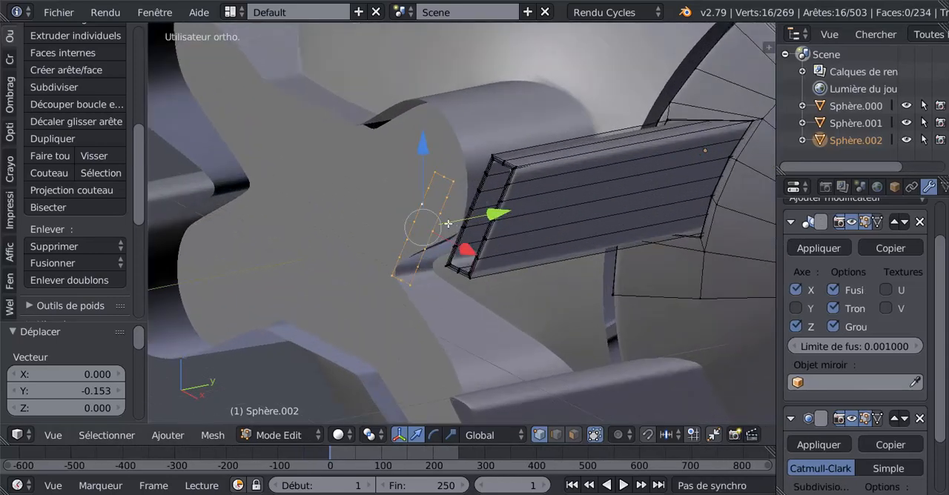
pyautogui.keyDown('shift'); pyautogui.moveTo(470, 212); pyautogui.dragTo(522, 188, button='middle'); pyautogui.keyUp('shift')
pyautogui.scroll(2, 505, 204)
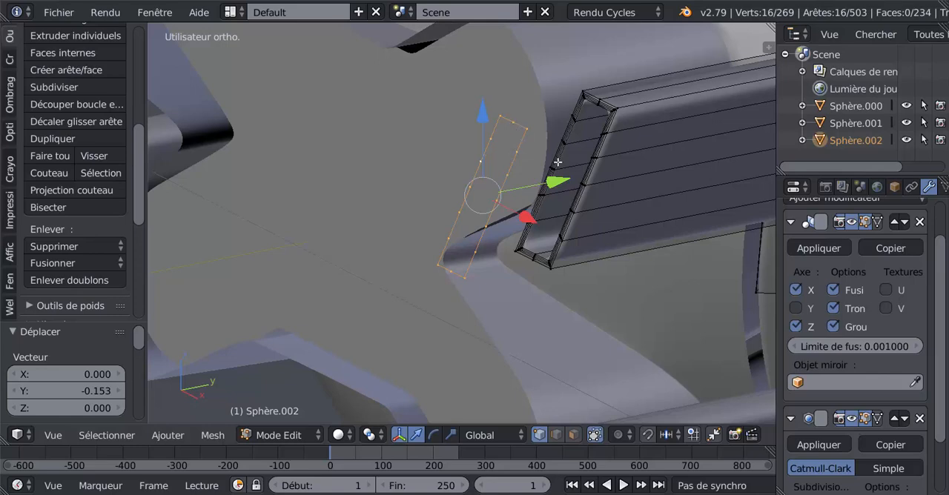
pyautogui.scroll(-1, 538, 197)
pyautogui.moveTo(540, 209); pyautogui.dragTo(441, 230, button='middle')
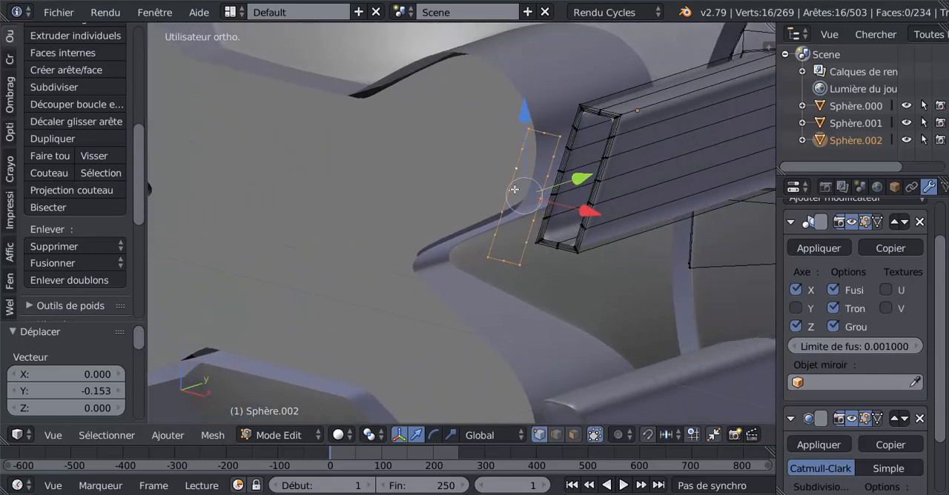
pyautogui.moveTo(496, 175); pyautogui.dragTo(652, 191, button='middle')
pyautogui.scroll(-2, 634, 209)
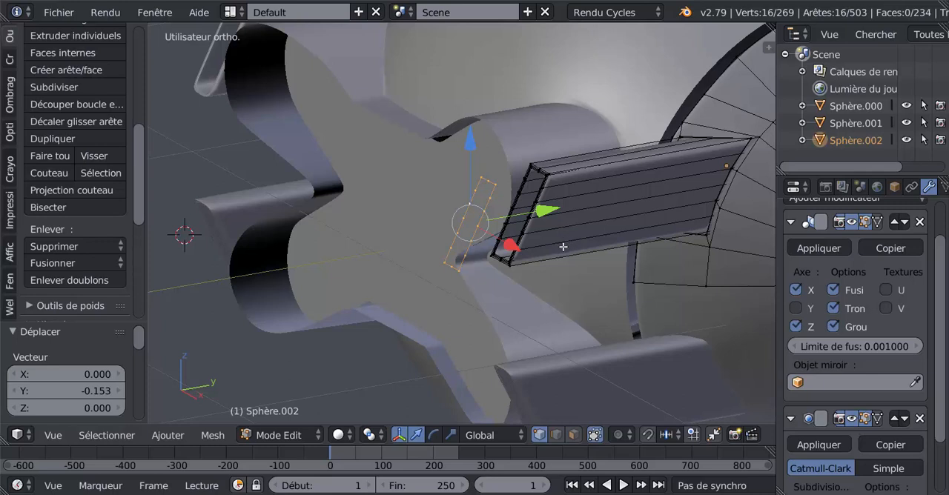
pyautogui.press('p')
pyautogui.click(562, 248)
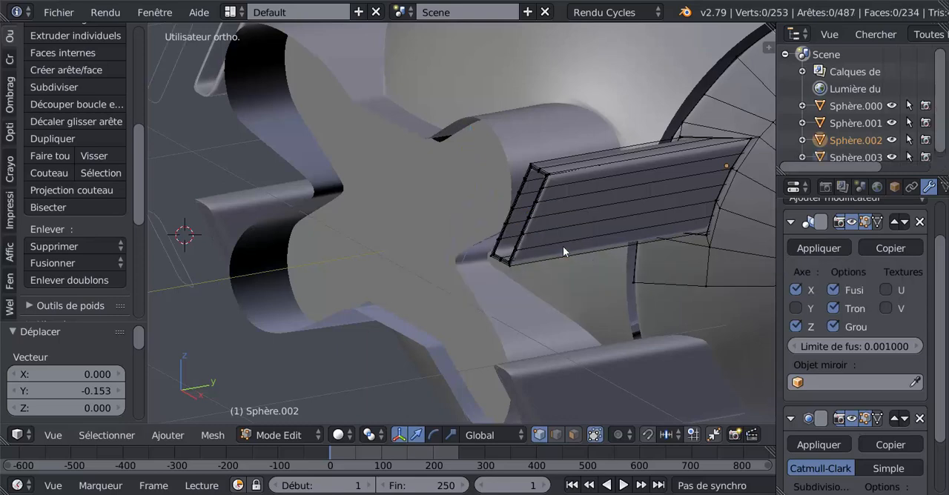
# Step: Leave the arm's mesh, select the separated rectangular loop object and switch it to edit mode
pyautogui.press('Tab')
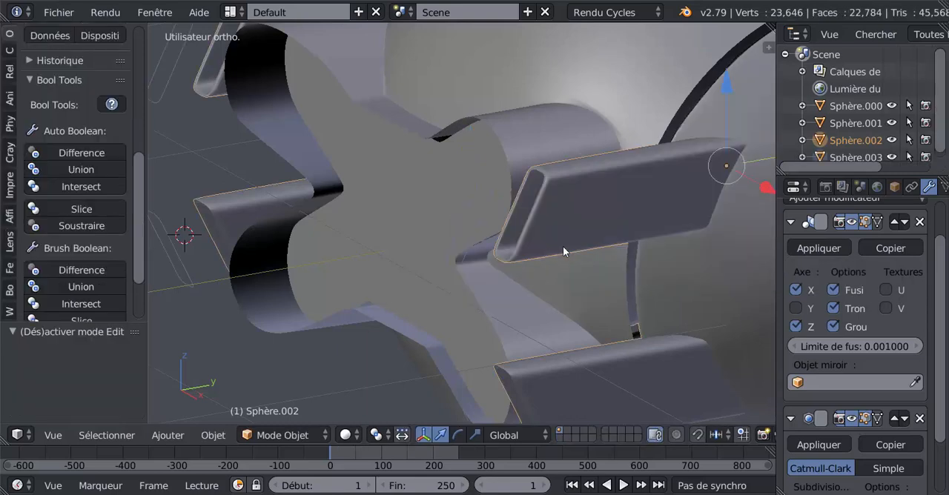
pyautogui.rightClick(490, 210)
pyautogui.press('Tab')
pyautogui.moveTo(463, 285)
pyautogui.mouseDown(button='middle')
pyautogui.moveTo(436, 288)
pyautogui.moveTo(459, 285)
pyautogui.mouseUp(button='middle')
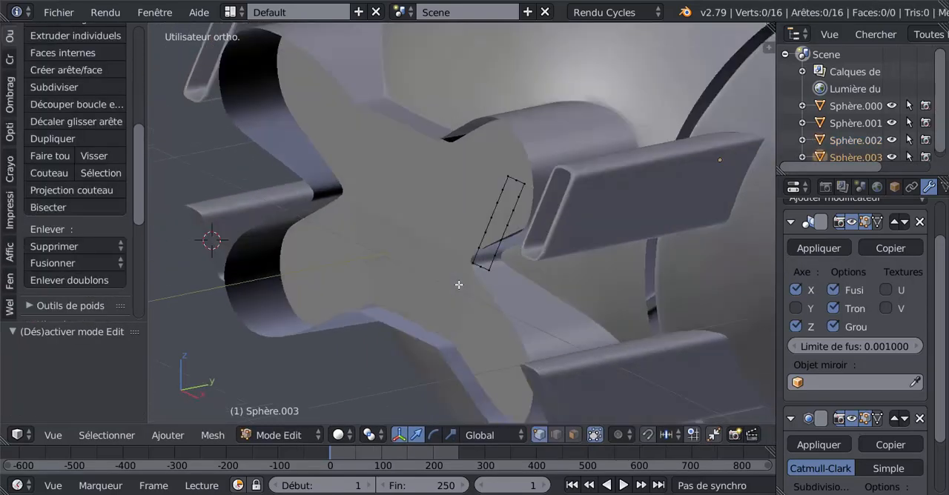
pyautogui.press('Tab')
pyautogui.scroll(2, 461, 284)
pyautogui.press('Tab')
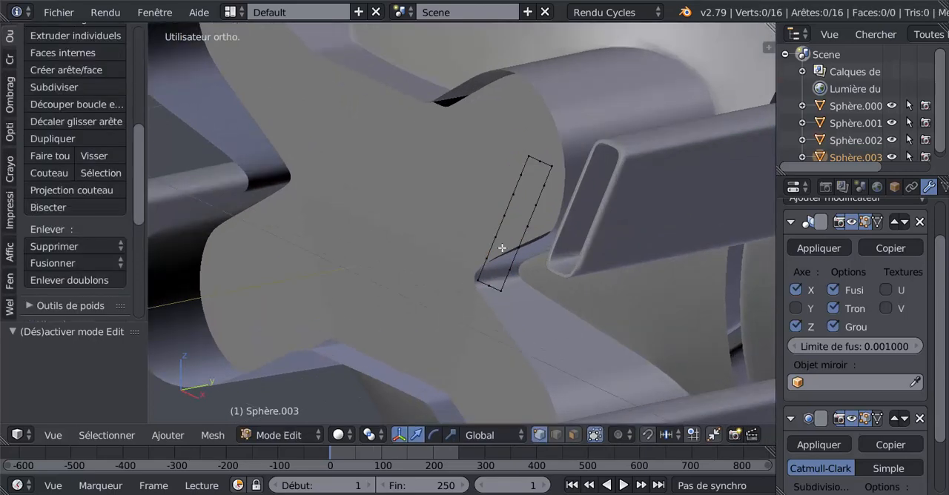
pyautogui.rightClick(544, 184)
pyautogui.keyDown('shift'); pyautogui.rightClick(536, 206); pyautogui.keyUp('shift')
pyautogui.keyDown('shift'); pyautogui.rightClick(528, 228); pyautogui.keyUp('shift')
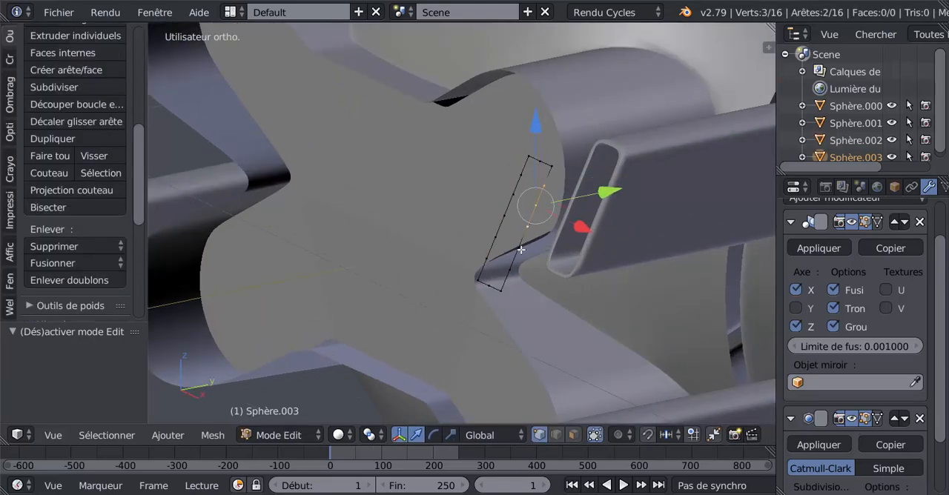
pyautogui.keyDown('shift'); pyautogui.rightClick(521, 250); pyautogui.keyUp('shift')
pyautogui.keyDown('shift'); pyautogui.rightClick(511, 265); pyautogui.keyUp('shift')
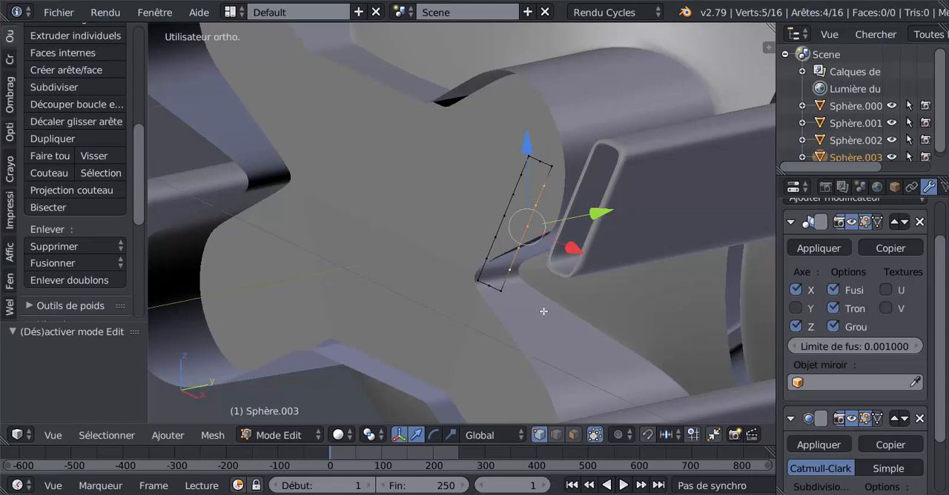
pyautogui.scroll(3, 537, 308)
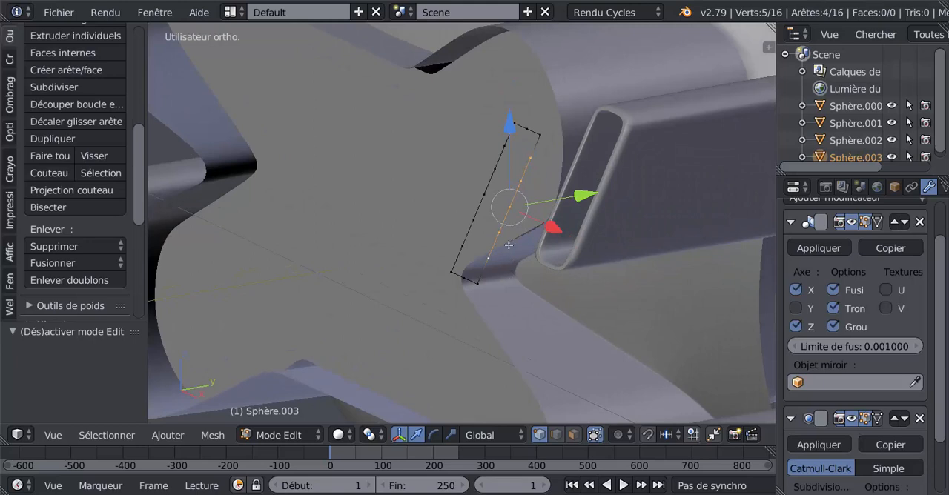
# Step: Dissolve the four vertices nearest the corners on the loop's two long sides
pyautogui.rightClick(521, 151)
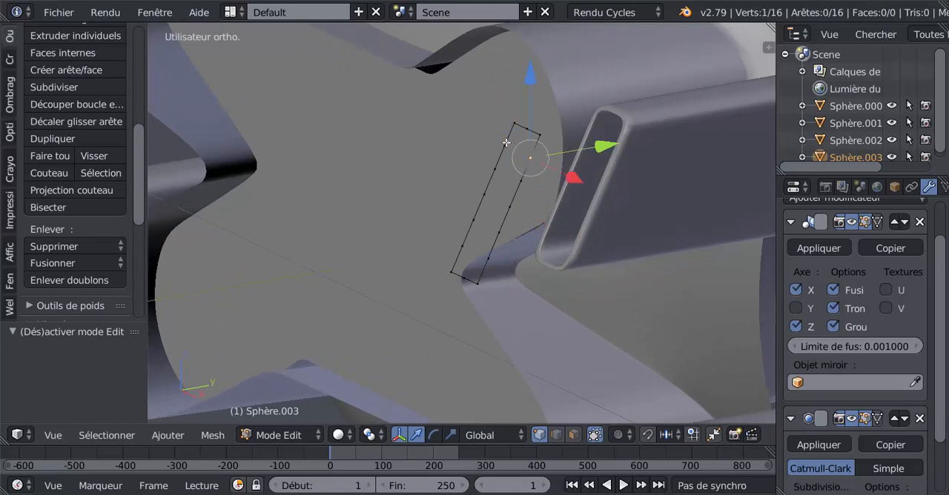
pyautogui.keyDown('shift'); pyautogui.rightClick(504, 146); pyautogui.keyUp('shift')
pyautogui.keyDown('shift'); pyautogui.rightClick(488, 258); pyautogui.keyUp('shift')
pyautogui.keyDown('shift'); pyautogui.rightClick(461, 245); pyautogui.keyUp('shift')
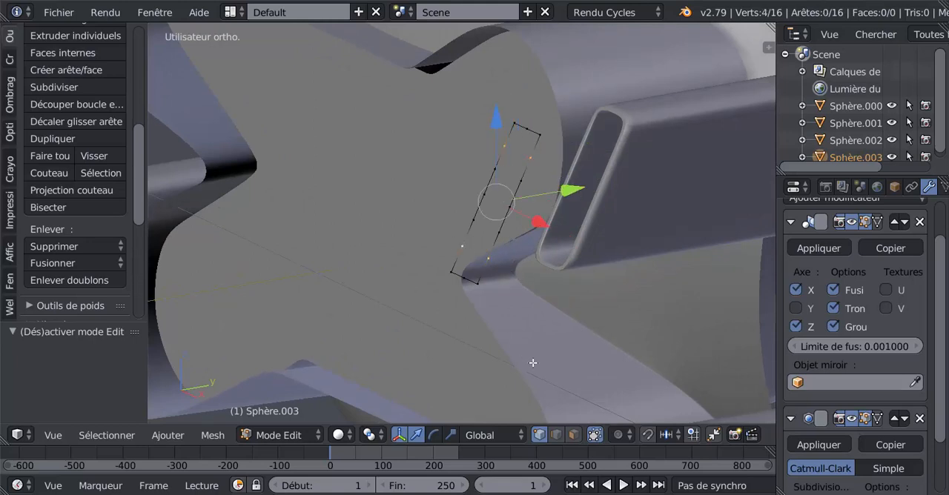
pyautogui.press('x')
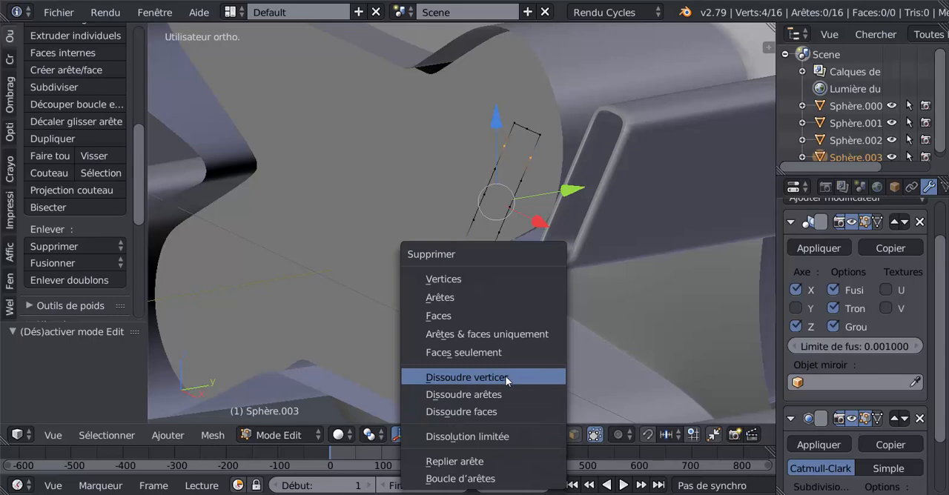
pyautogui.click(505, 375)
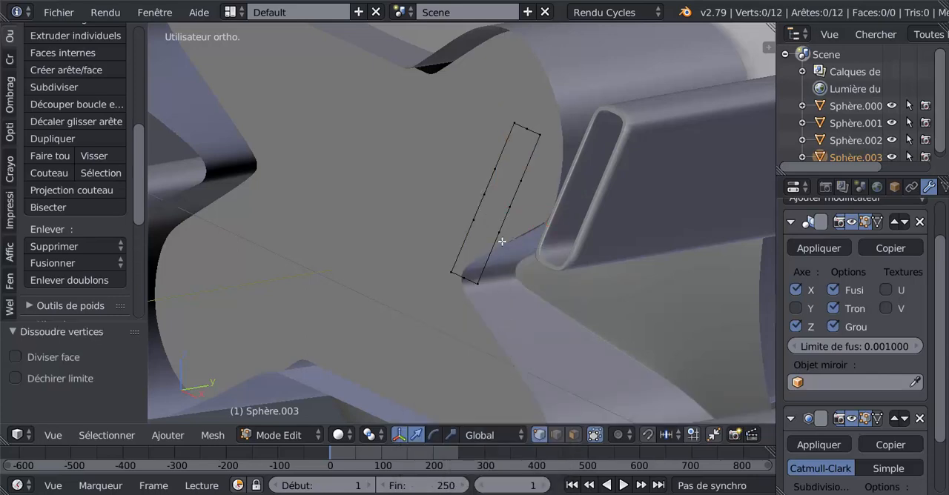
# Step: Slide the lowest vertex pair on the long sides toward the bottom edge by a factor of 0.515, and move it -0.020 along Y
pyautogui.rightClick(475, 223)
pyautogui.keyDown('shift'); pyautogui.rightClick(475, 223); pyautogui.keyUp('shift')
pyautogui.moveTo(519, 322)
pyautogui.mouseDown(button='middle')
pyautogui.moveTo(485, 317)
pyautogui.moveTo(518, 327)
pyautogui.mouseUp(button='middle')
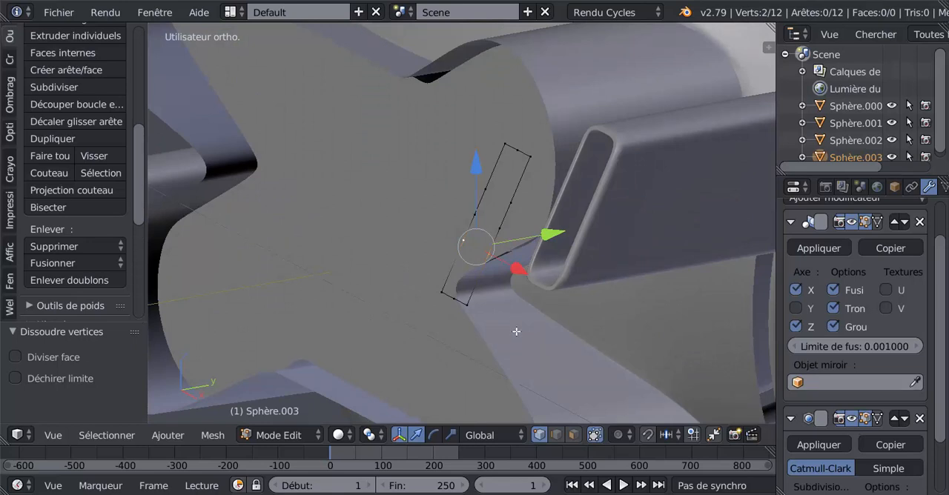
pyautogui.hotkey('shift', 'v')
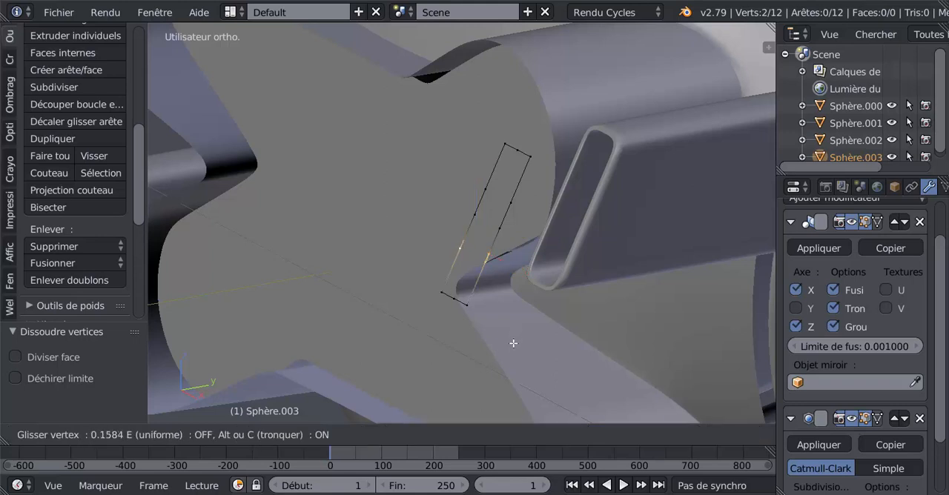
pyautogui.click(507, 360)
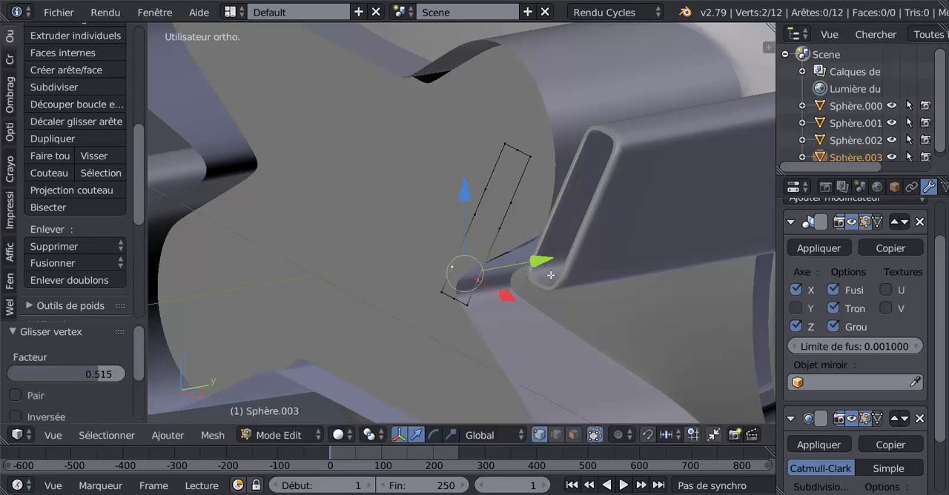
pyautogui.moveTo(539, 285); pyautogui.dragTo(491, 268, button='middle')
pyautogui.moveTo(433, 247); pyautogui.dragTo(421, 243)
# Step: In the right orthographic view, shift the same vertex pair 0.002 along Y to line it up above the loop's bottom edge
pyautogui.press('KP_1')
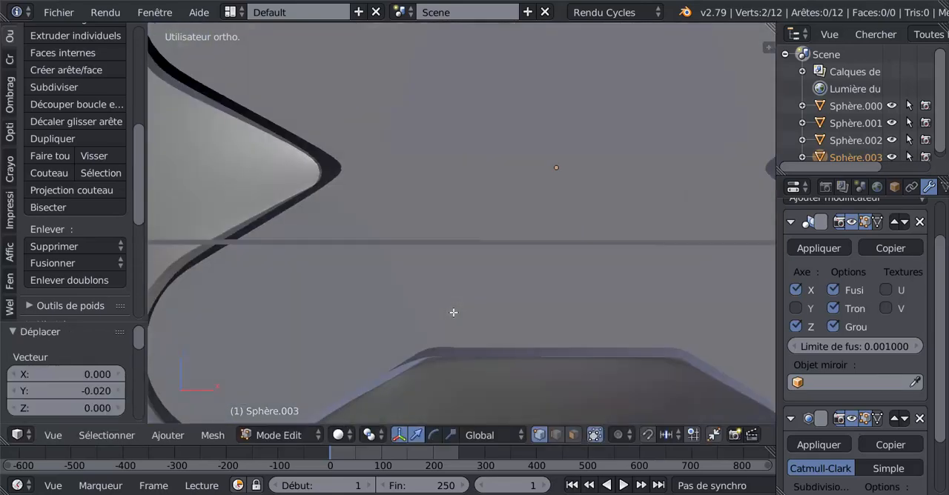
pyautogui.press('KP_3')
pyautogui.scroll(-4, 473, 305)
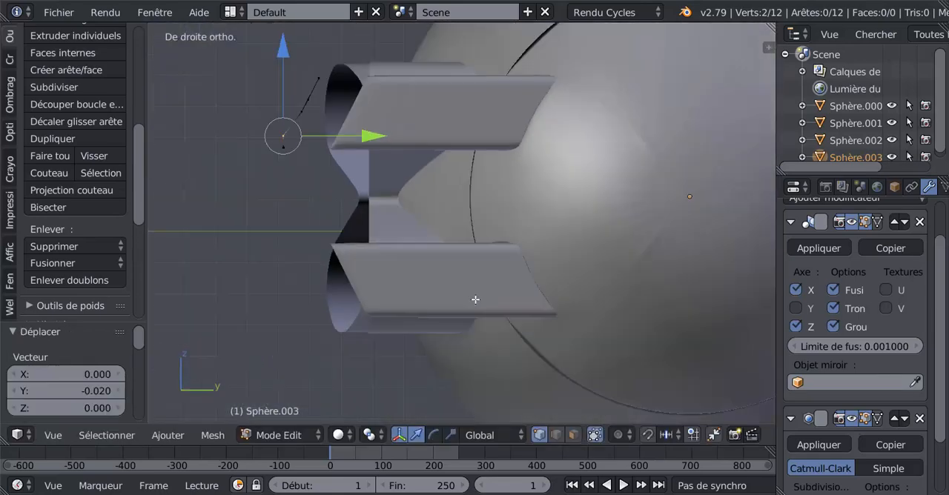
pyautogui.keyDown('shift'); pyautogui.moveTo(474, 285); pyautogui.dragTo(604, 346, button='middle'); pyautogui.keyUp('shift')
pyautogui.scroll(3, 504, 256)
pyautogui.keyDown('shift'); pyautogui.moveTo(505, 249); pyautogui.dragTo(561, 275, button='middle'); pyautogui.keyUp('shift')
pyautogui.scroll(2, 511, 231)
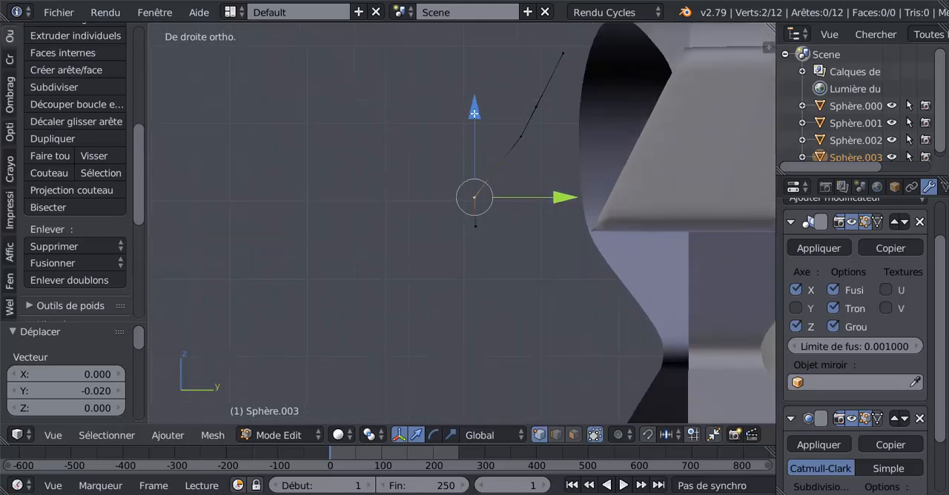
pyautogui.moveTo(552, 201); pyautogui.dragTo(554, 201)
pyautogui.keyDown('shift'); pyautogui.moveTo(545, 202); pyautogui.dragTo(519, 206, button='middle'); pyautogui.keyUp('shift')
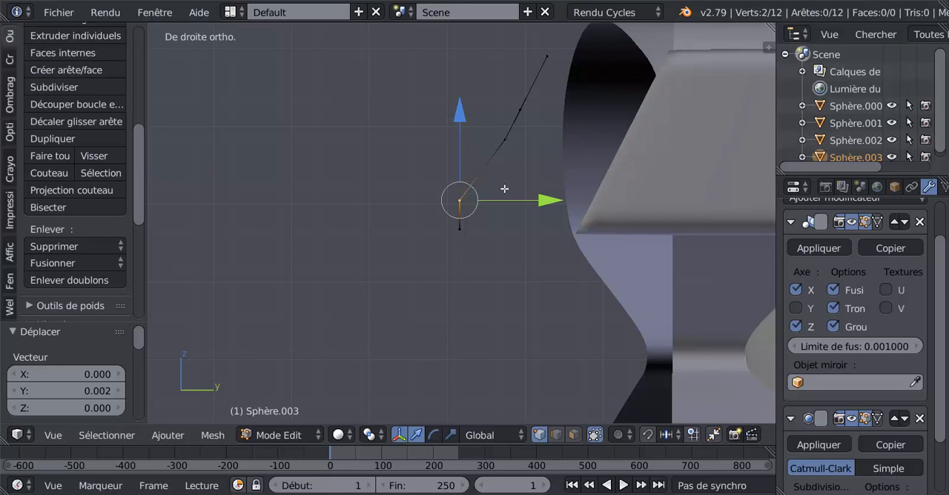
# Step: Cut one new vertex into each of the loop's two lower sloped segments and select both in the right orthographic view
pyautogui.moveTo(504, 191); pyautogui.dragTo(532, 204, button='middle')
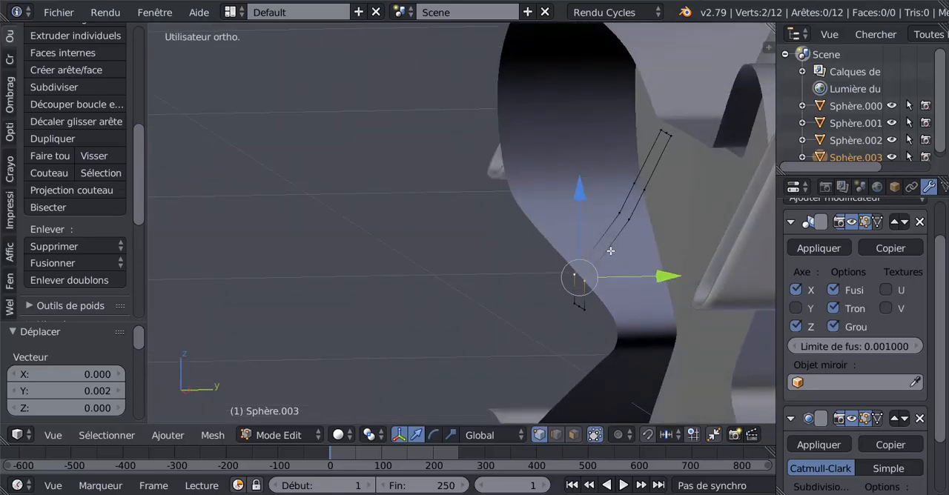
pyautogui.hotkey('ctrl', 'r')
pyautogui.click(610, 252)
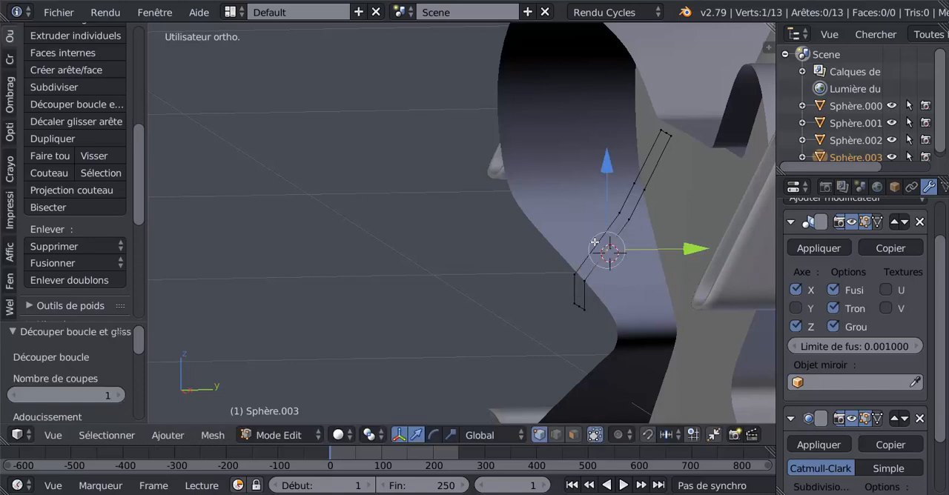
pyautogui.rightClick(596, 242)
pyautogui.keyDown('shift'); pyautogui.rightClick(612, 255); pyautogui.keyUp('shift')
pyautogui.moveTo(601, 278); pyautogui.dragTo(536, 285, button='middle')
pyautogui.press('KP_3')
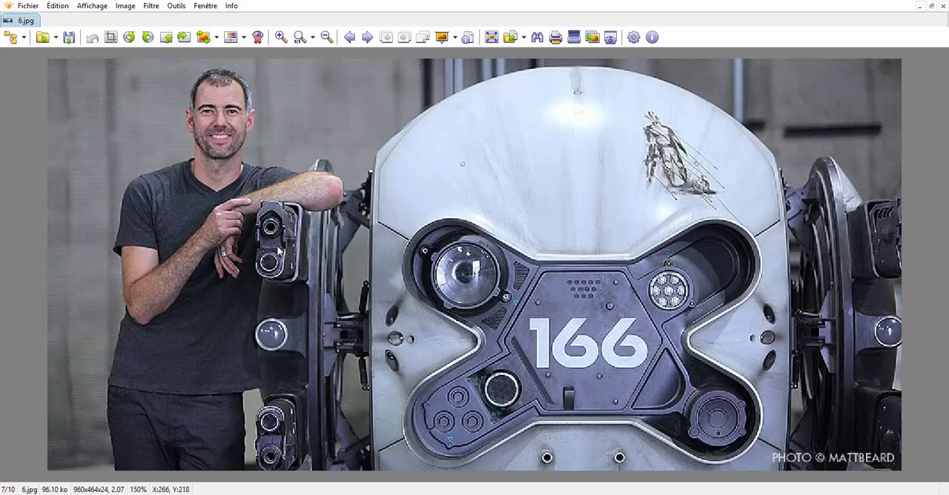
# Step: Return to Blender and lower the new vertex pair toward negative Y, fine-tuning it by 0.006 along Y and 0.004 along Z
pyautogui.click(771, 494)
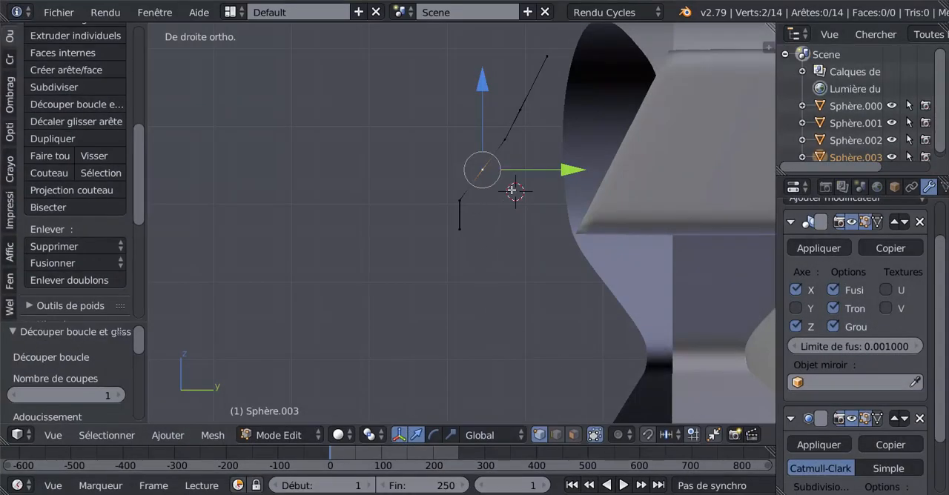
pyautogui.click(488, 87)
pyautogui.moveTo(561, 181); pyautogui.dragTo(549, 185)
pyautogui.moveTo(472, 98); pyautogui.dragTo(479, 107)
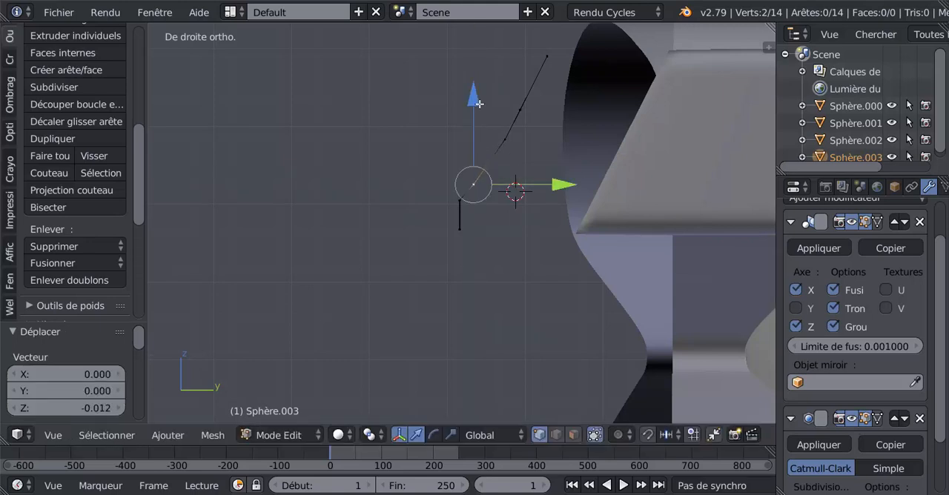
pyautogui.moveTo(551, 179); pyautogui.dragTo(557, 179)
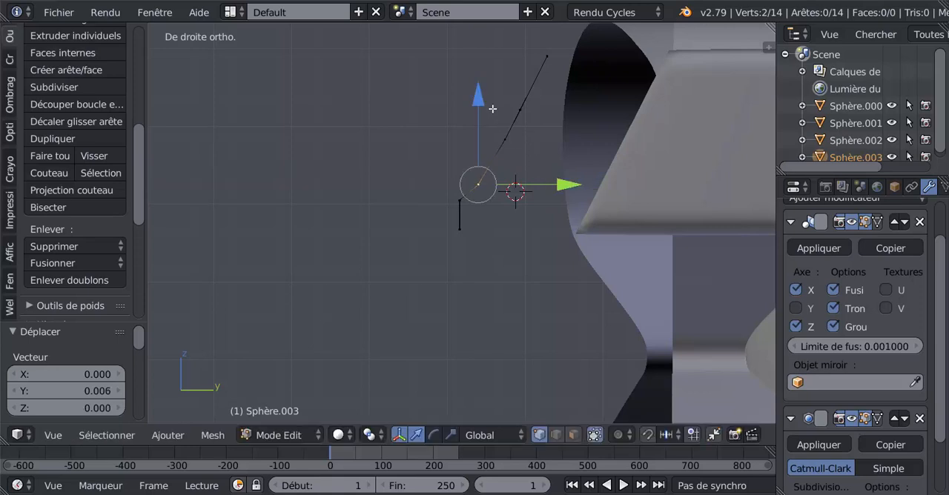
pyautogui.moveTo(483, 98); pyautogui.dragTo(484, 97)
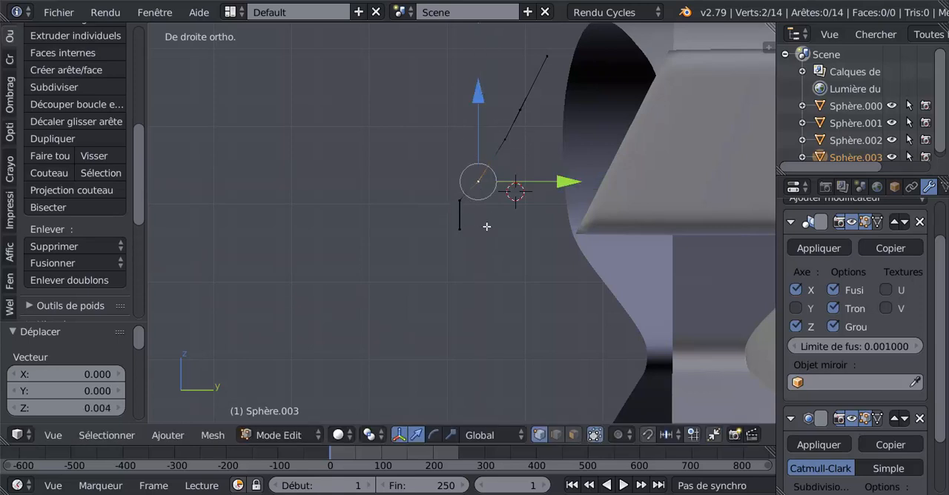
# Step: Check the drone reference photo 6.jpg, return to Blender, deselect all vertices and set the viewport shading to wireframe
pyautogui.click(341, 494)
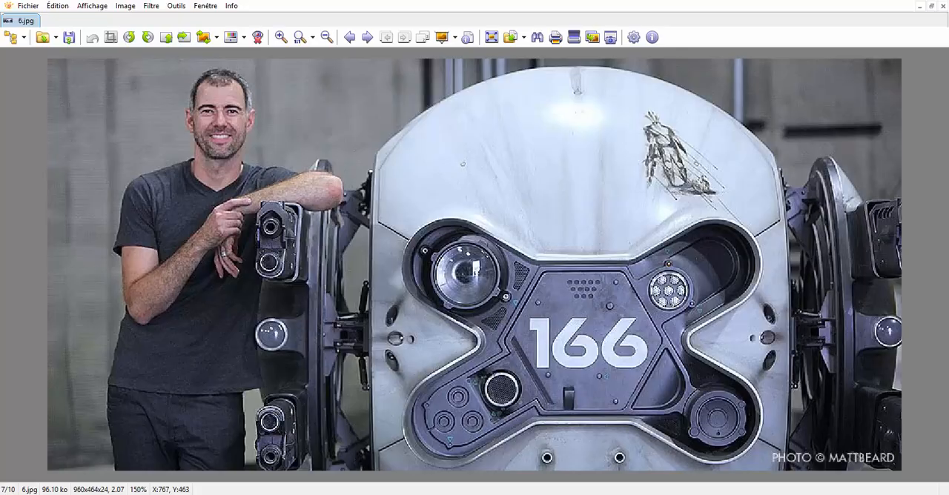
pyautogui.click(730, 494)
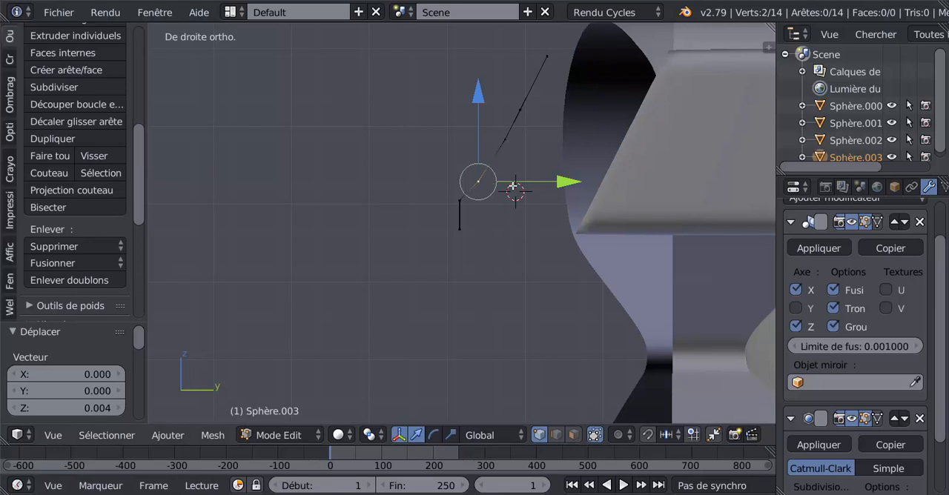
pyautogui.press('a')
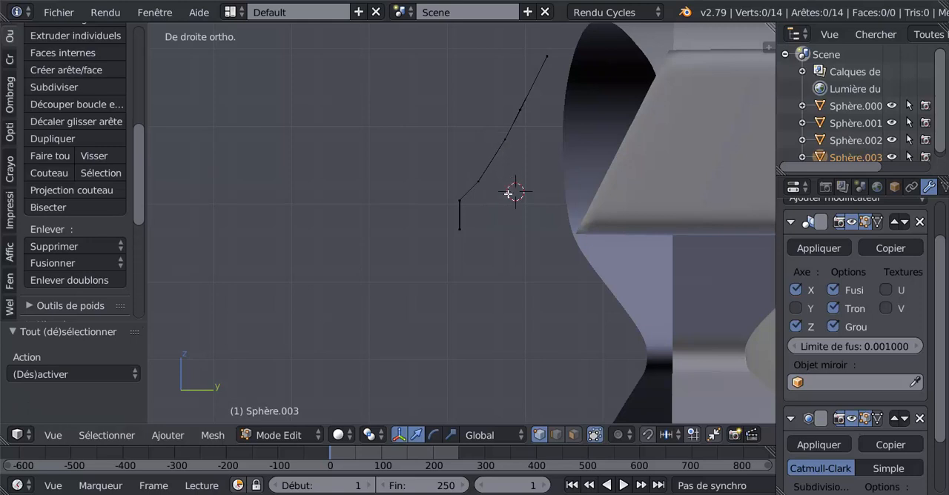
pyautogui.click(340, 435)
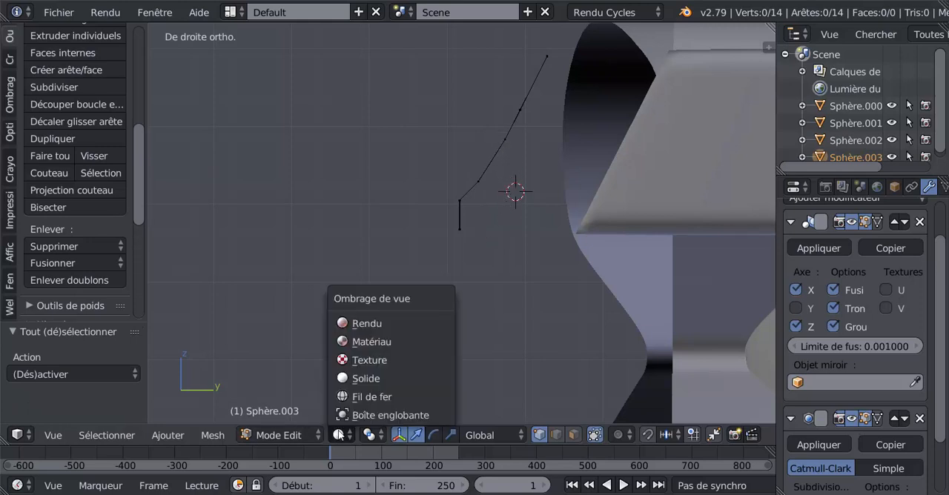
pyautogui.click(367, 397)
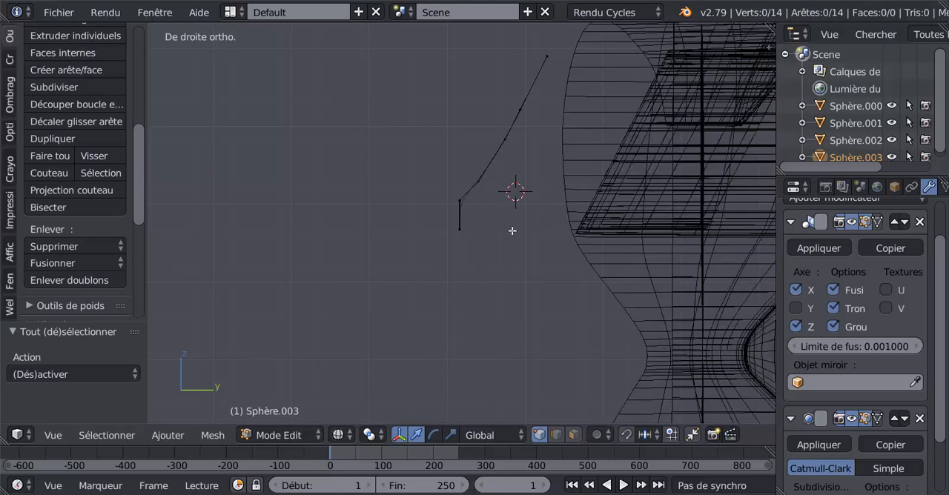
# Step: Move the vertex pair above the new bend -0.050 along Z, slightly toward negative Y, and another -0.002 along Z to form a ledge
pyautogui.rightClick(507, 140)
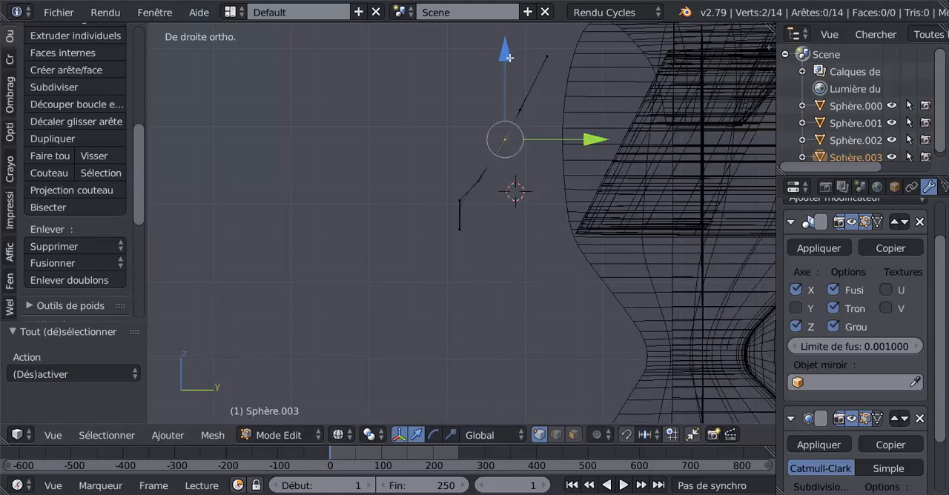
pyautogui.moveTo(509, 58); pyautogui.dragTo(510, 97)
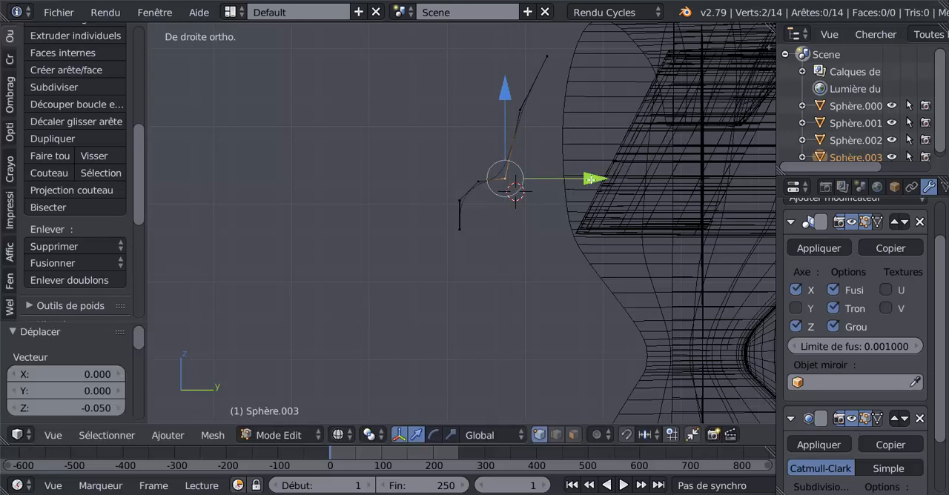
pyautogui.moveTo(590, 179); pyautogui.dragTo(578, 187)
pyautogui.moveTo(500, 100); pyautogui.dragTo(502, 103)
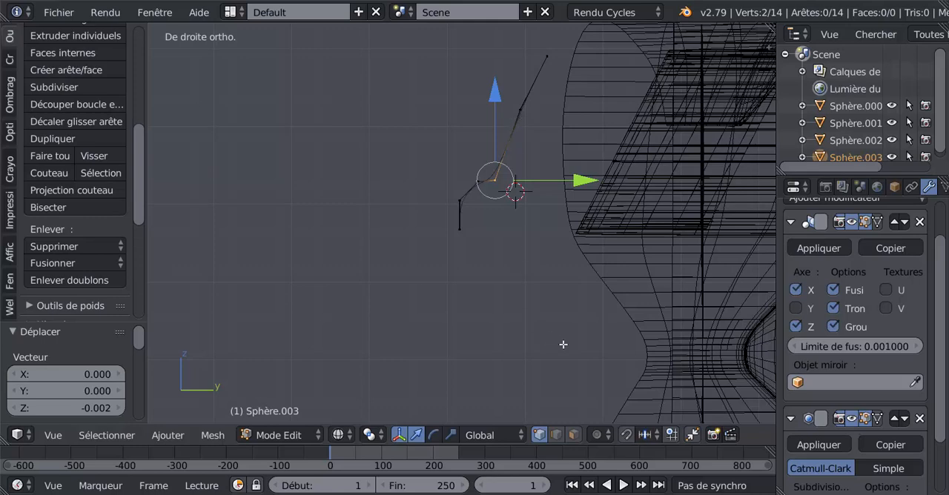
pyautogui.moveTo(423, 494)
# Step: In solid shading, cut one new vertex into each of the two long segments above the ledge and return to the right orthographic view
pyautogui.press('z')
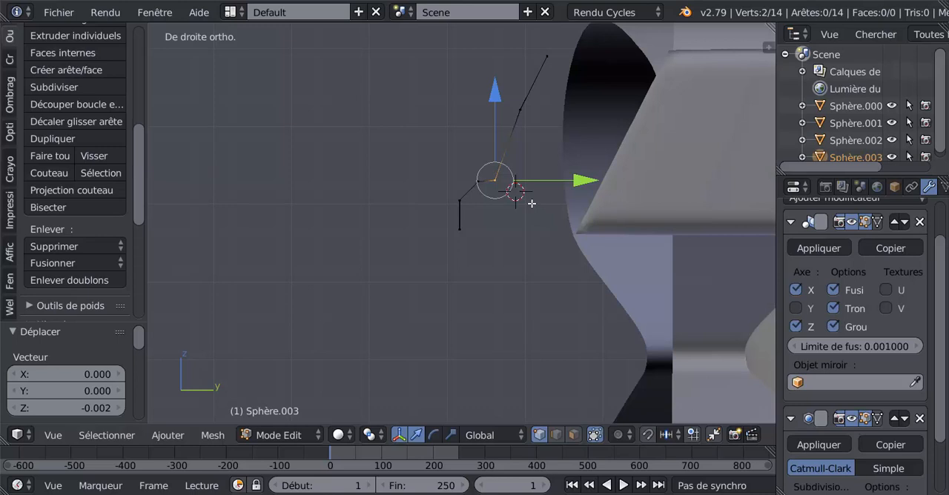
pyautogui.hotkey('ctrl', 'r')
pyautogui.doubleClick(507, 149)
pyautogui.moveTo(510, 178); pyautogui.dragTo(598, 211, button='middle')
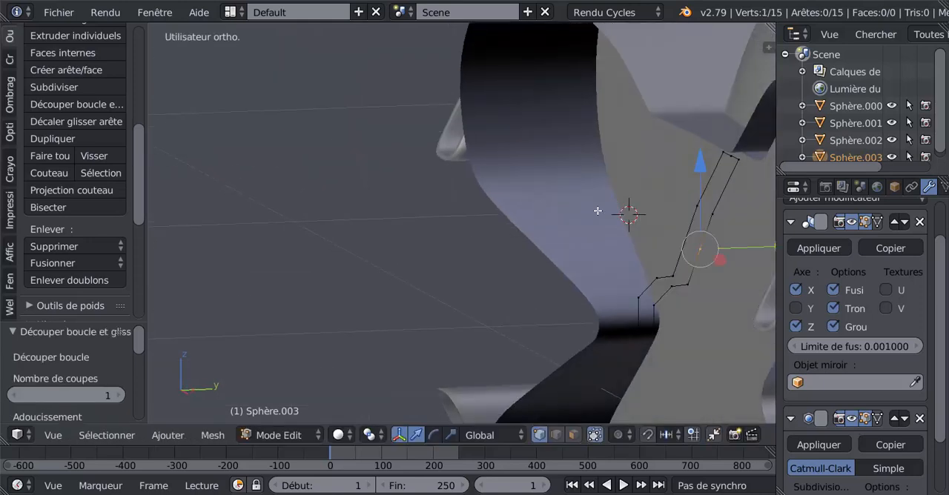
pyautogui.hotkey('ctrl', 'r')
pyautogui.doubleClick(688, 245)
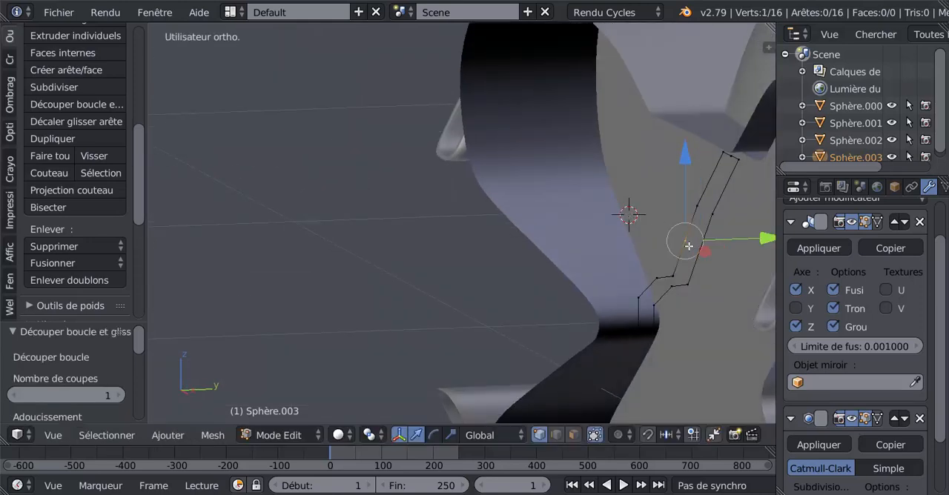
pyautogui.click(687, 246)
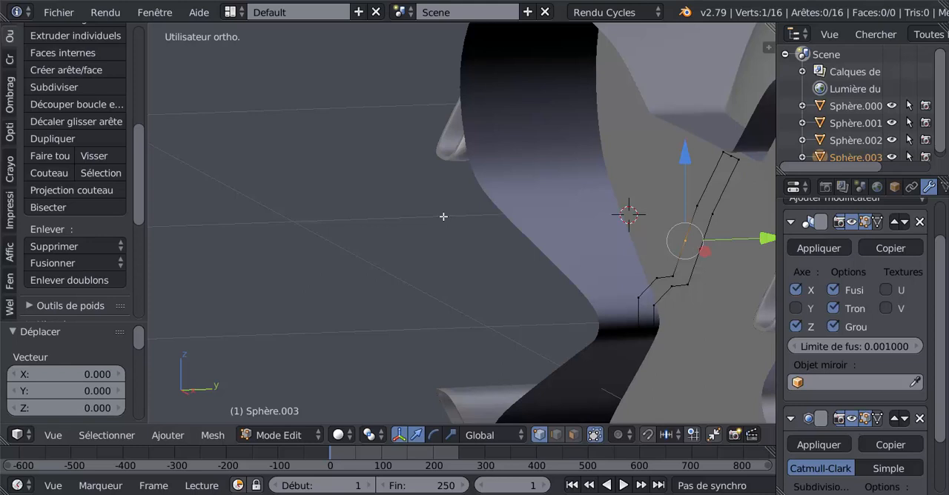
pyautogui.press('KP_3')
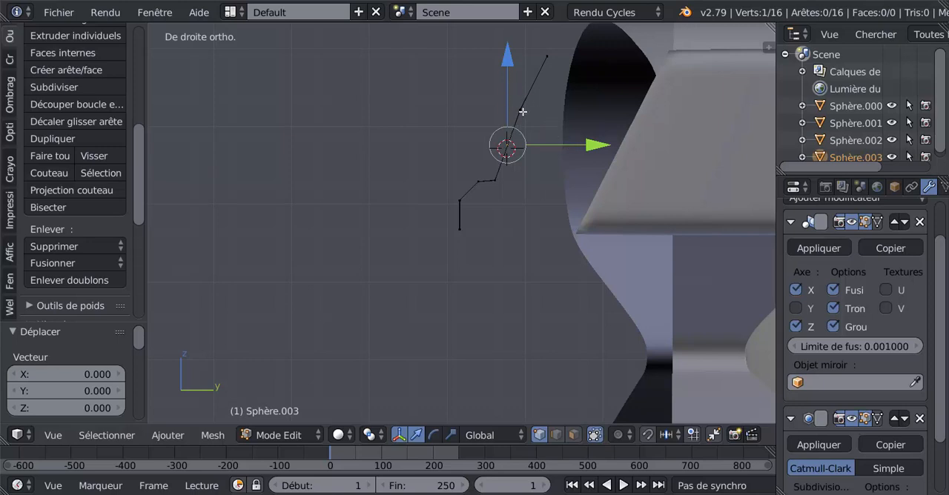
# Step: In wireframe shading, select the vertex pair below the loop's top edge and move it toward negative Y
pyautogui.press('z')
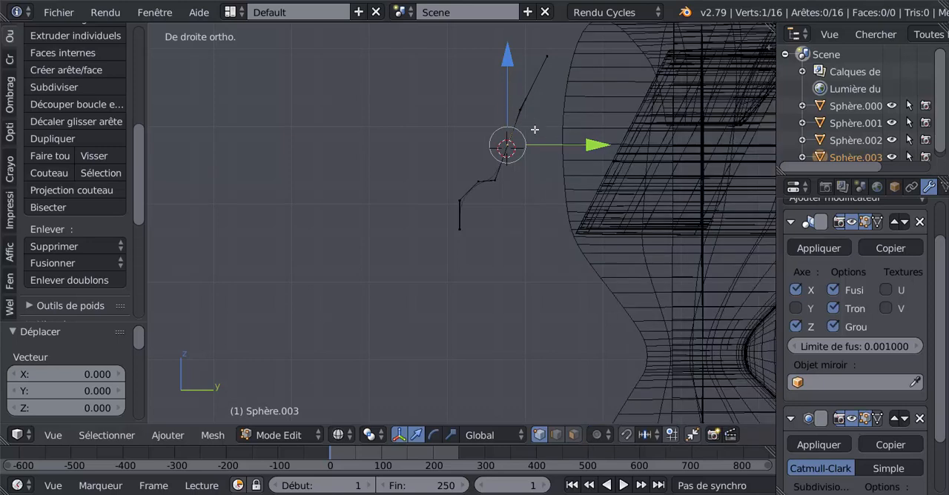
pyautogui.press('a')
pyautogui.rightClick(522, 110)
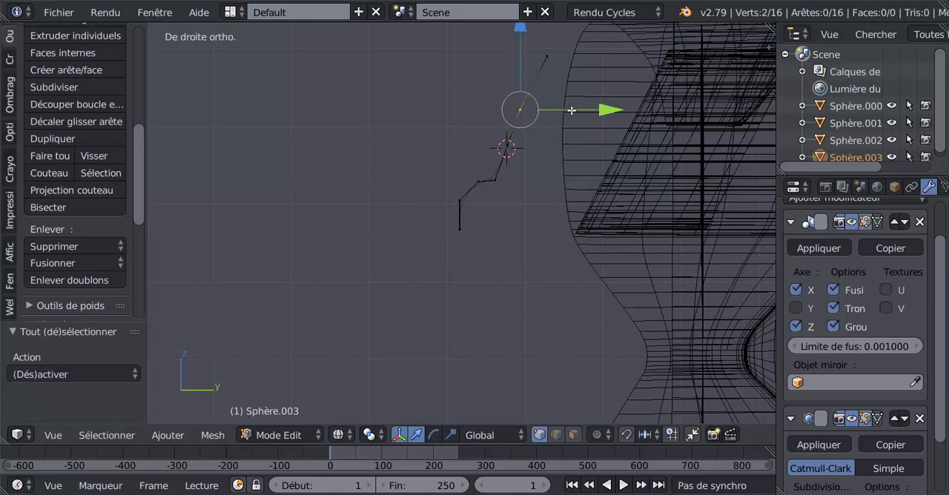
pyautogui.press('g')
pyautogui.press('y')
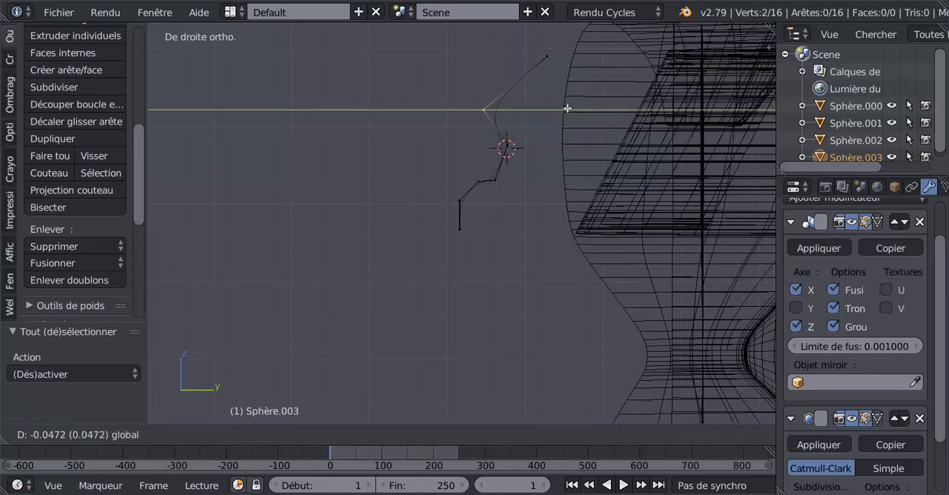
pyautogui.click(536, 136)
# Step: Select the newly cut vertex pair above the ledge and move it -0.011 along Y
pyautogui.press('a')
pyautogui.rightClick(510, 144)
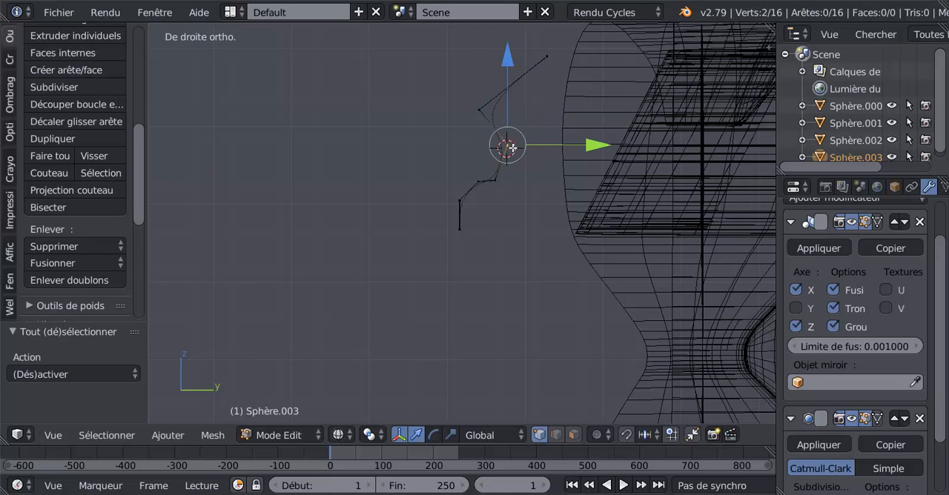
pyautogui.press('g')
pyautogui.press('y')
pyautogui.click(582, 143)
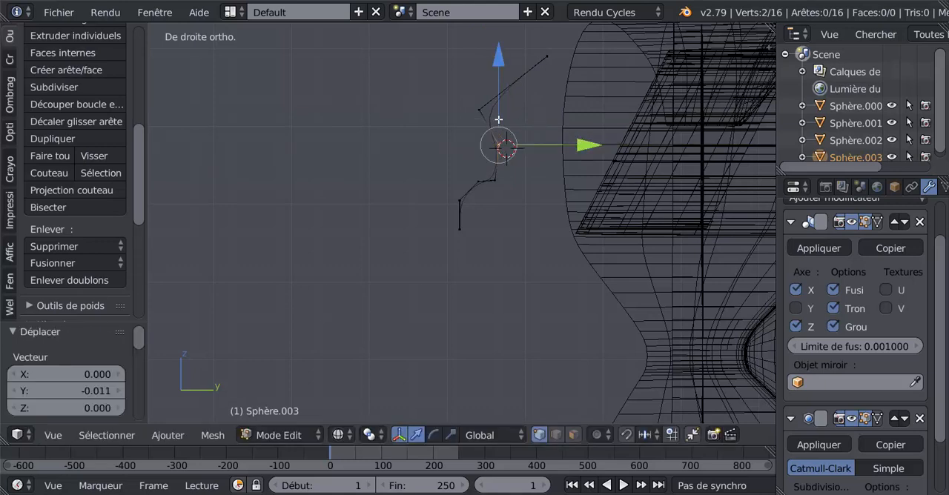
# Step: Reselect the vertex pair below the loop's top edge and move it another -0.014 along Y
pyautogui.press('a')
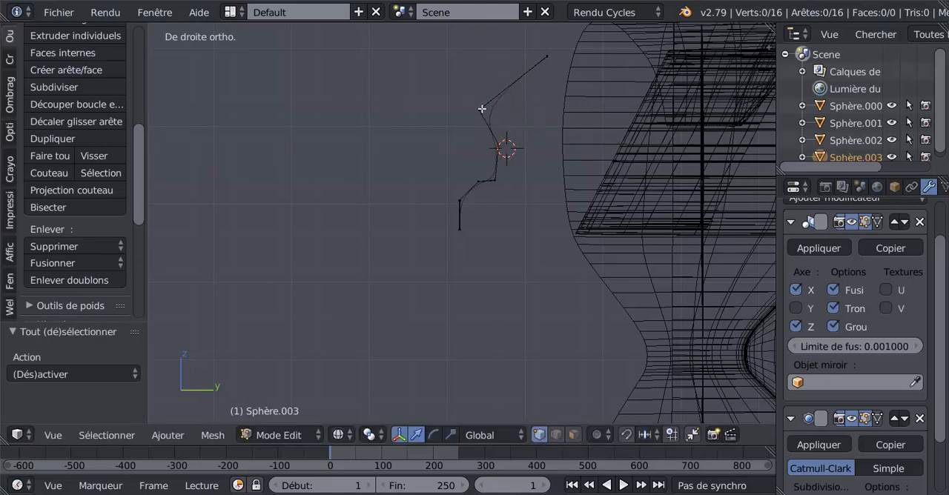
pyautogui.press('a')
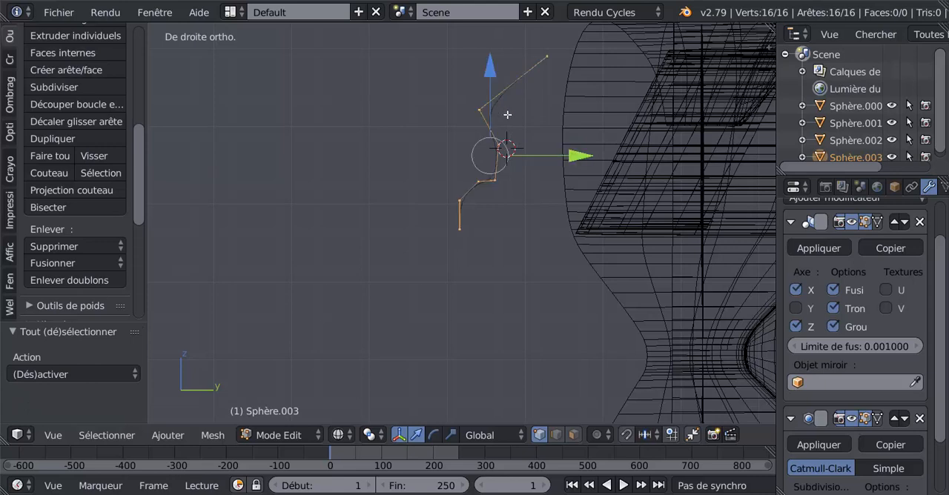
pyautogui.press('a')
pyautogui.rightClick(480, 110)
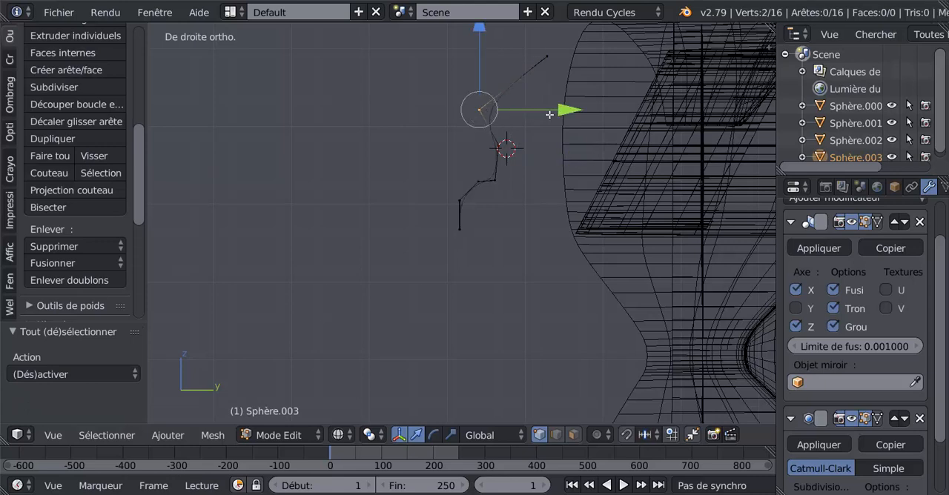
pyautogui.moveTo(556, 115); pyautogui.dragTo(549, 115)
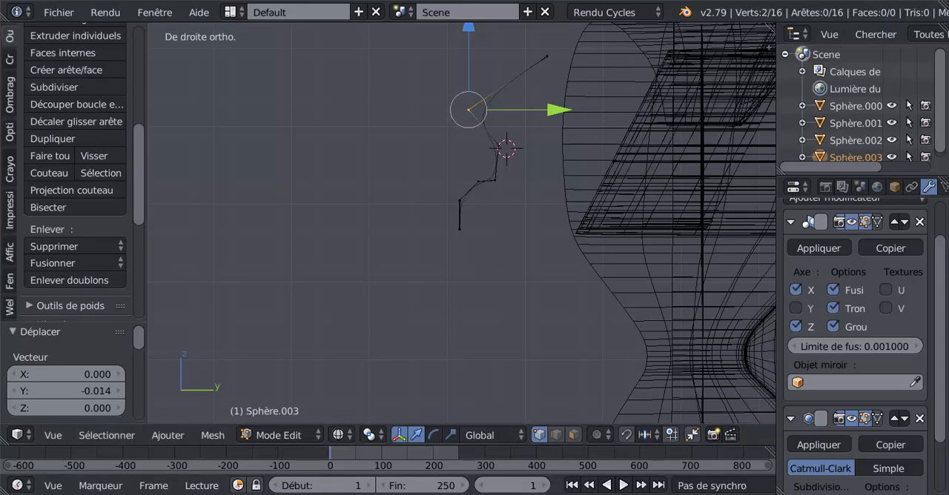
pyautogui.click(416, 471)
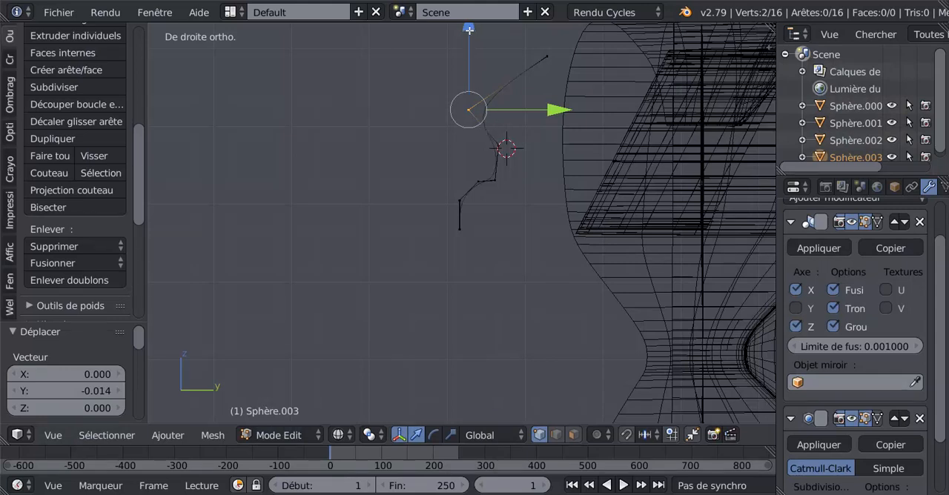
# Step: Cut one new vertex into each of the two parallel uppermost segments of the loop and return to the right orthographic view
pyautogui.moveTo(533, 103); pyautogui.dragTo(541, 103, button='middle')
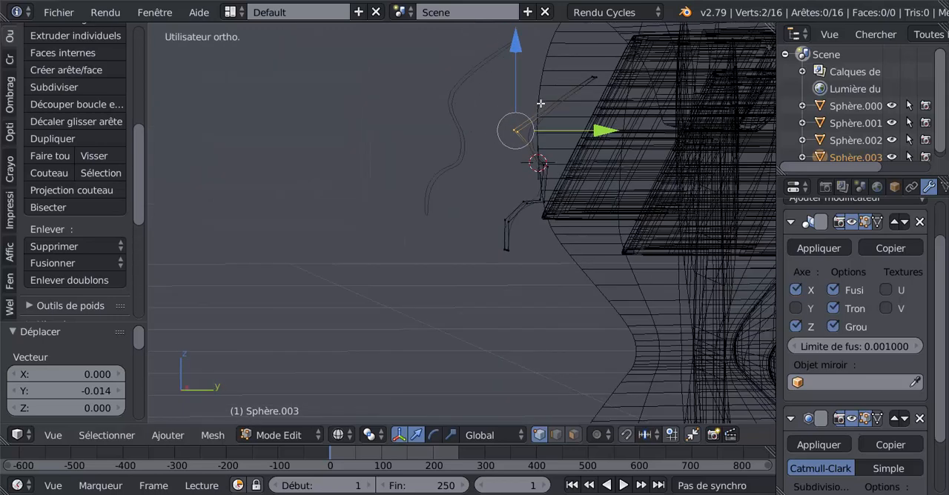
pyautogui.hotkey('ctrl', 'r')
pyautogui.click(555, 110)
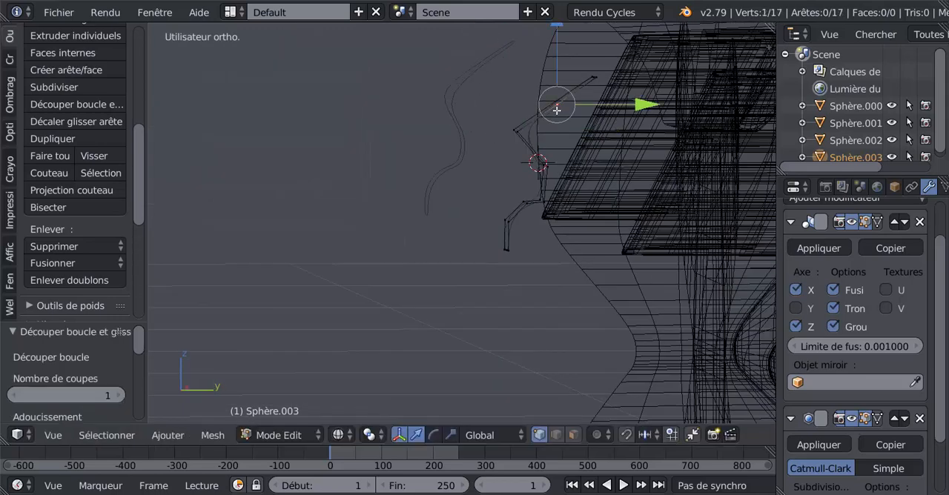
pyautogui.click(554, 104)
pyautogui.hotkey('ctrl', 'r')
pyautogui.click(555, 103)
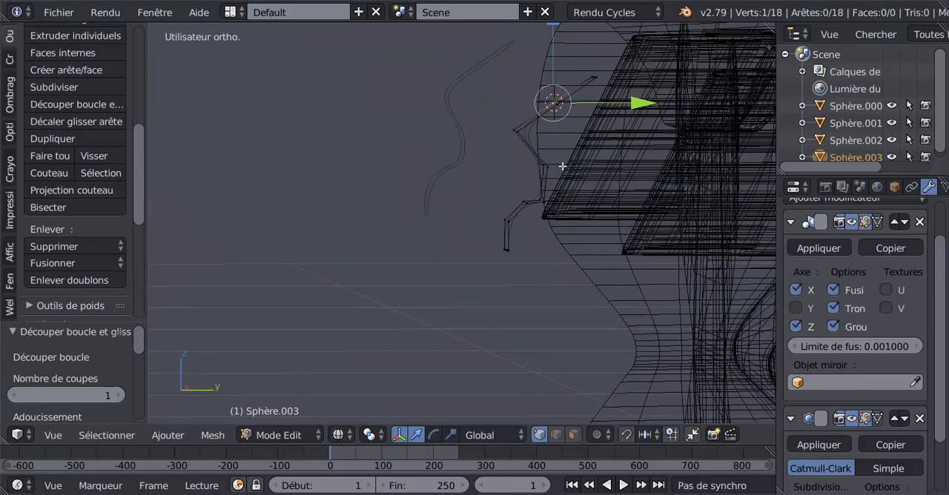
pyautogui.press('KP_3')
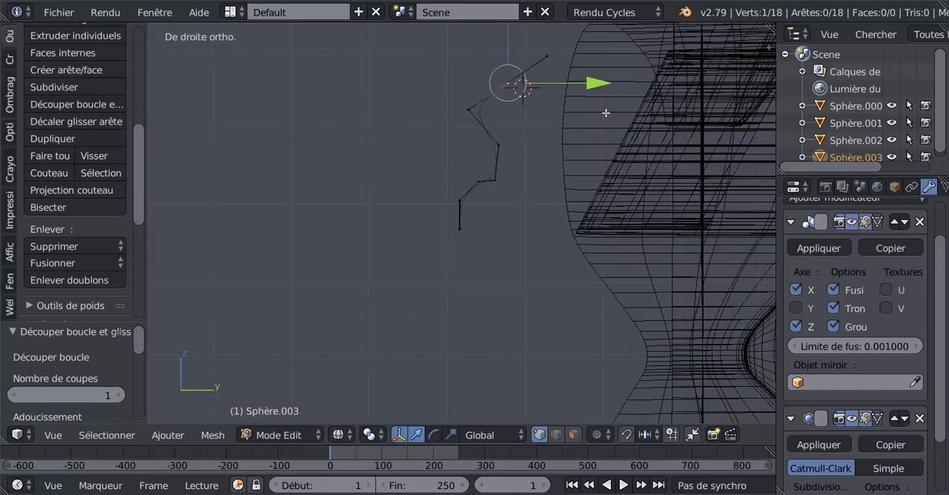
# Step: Select both newly cut vertices of the upper segments together and move them -0.050 along Y
pyautogui.moveTo(595, 86); pyautogui.dragTo(563, 80)
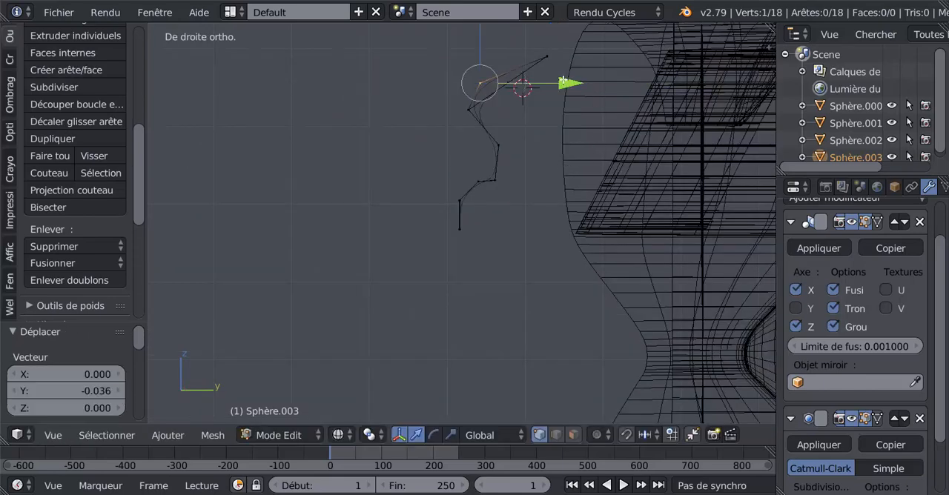
pyautogui.hotkey('ctrl', 'z')
pyautogui.press('c')
pyautogui.click(514, 83)
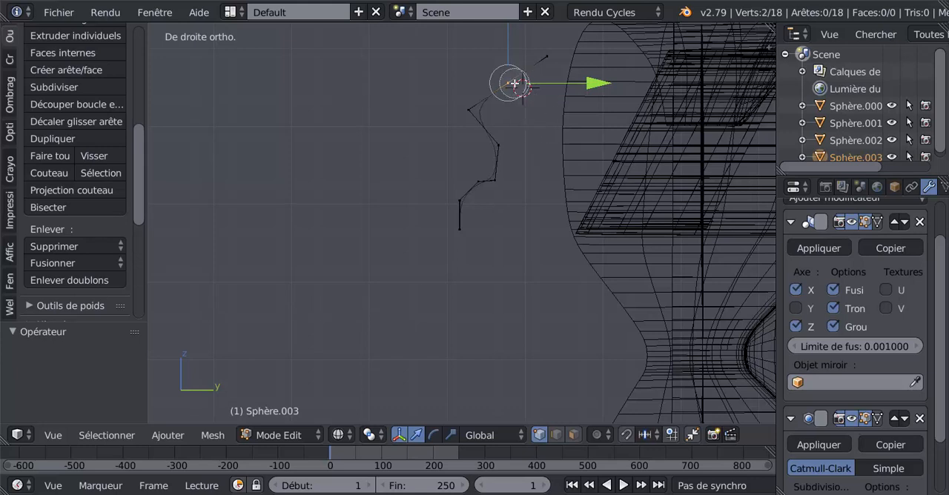
pyautogui.rightClick(515, 83)
pyautogui.moveTo(591, 84); pyautogui.dragTo(553, 84)
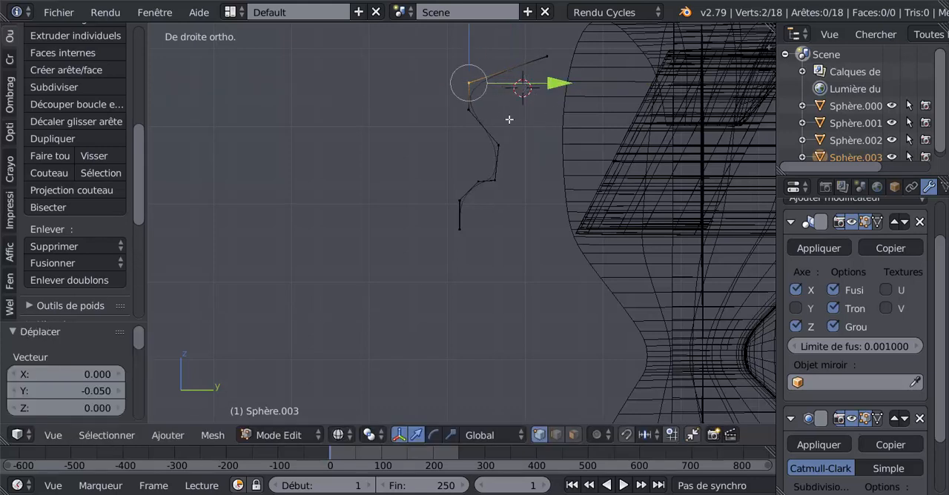
# Step: Raise the selected vertex pair 0.031 along Z to level the profile's top edge, and check the shape from an angle
pyautogui.keyDown('shift'); pyautogui.moveTo(510, 119); pyautogui.dragTo(529, 222, button='middle'); pyautogui.keyUp('shift')
pyautogui.moveTo(487, 107); pyautogui.dragTo(496, 82)
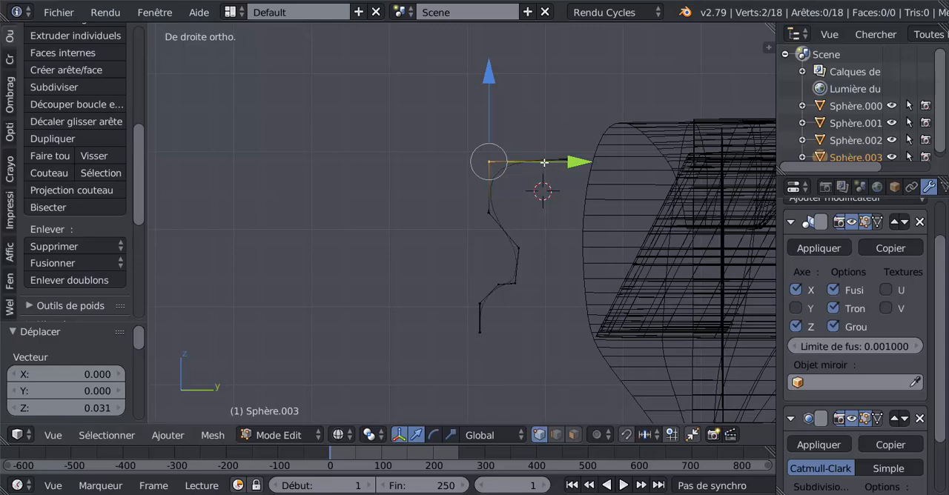
pyautogui.moveTo(542, 230); pyautogui.dragTo(568, 239, button='middle')
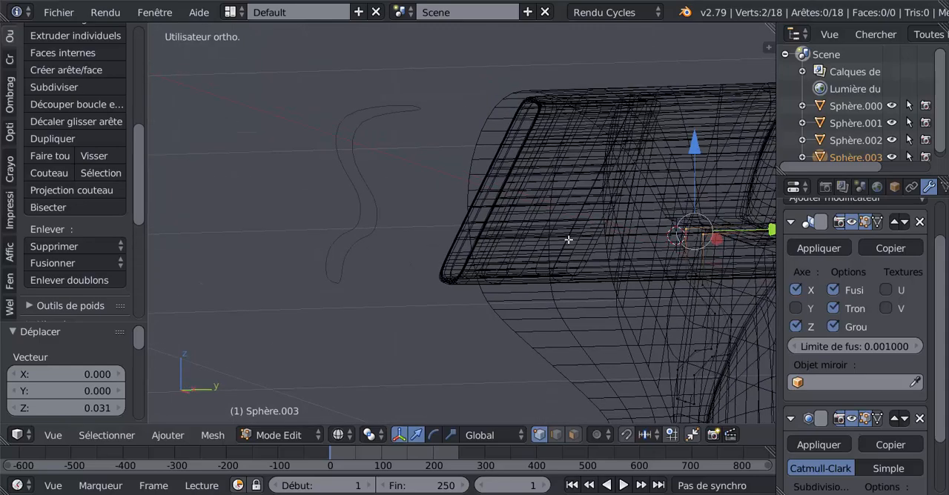
pyautogui.scroll(-3, 569, 240)
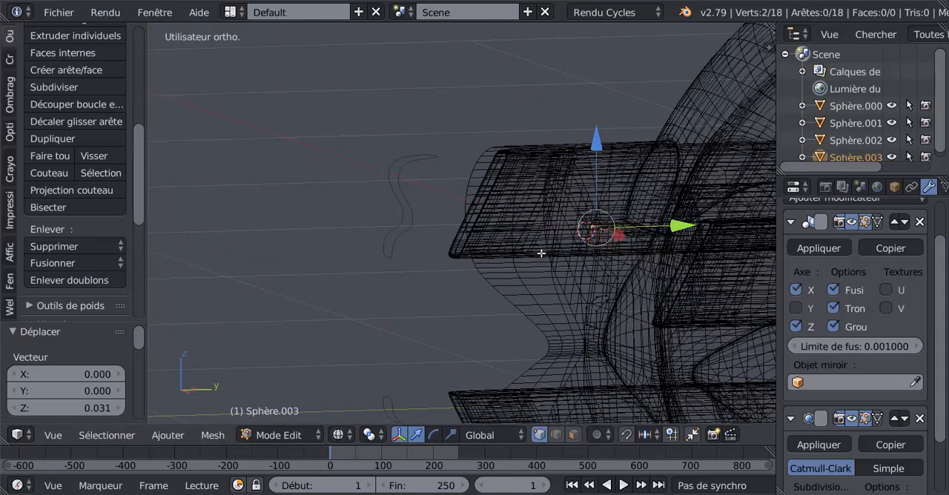
pyautogui.press('KP_3')
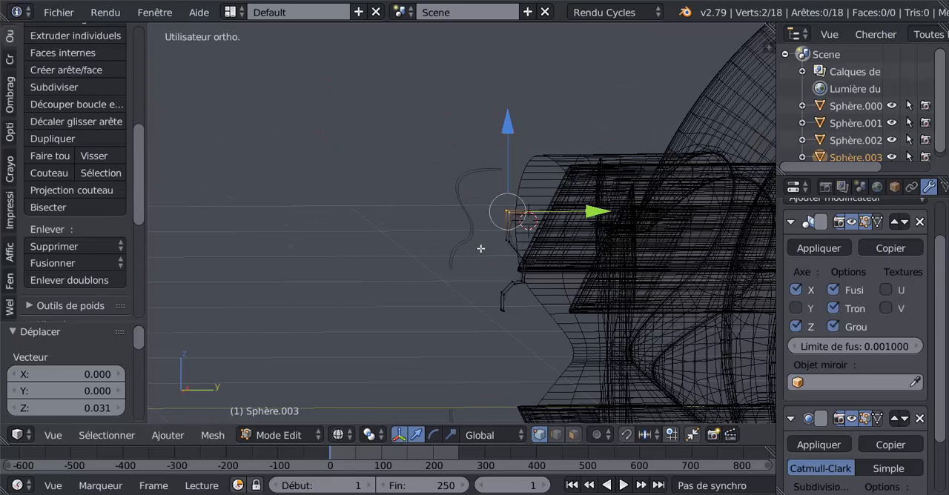
# Step: Extrude the entire barrel profile along positive Y and inspect it in solid shading, in and out of Edit Mode
pyautogui.press('a')
pyautogui.press('a')
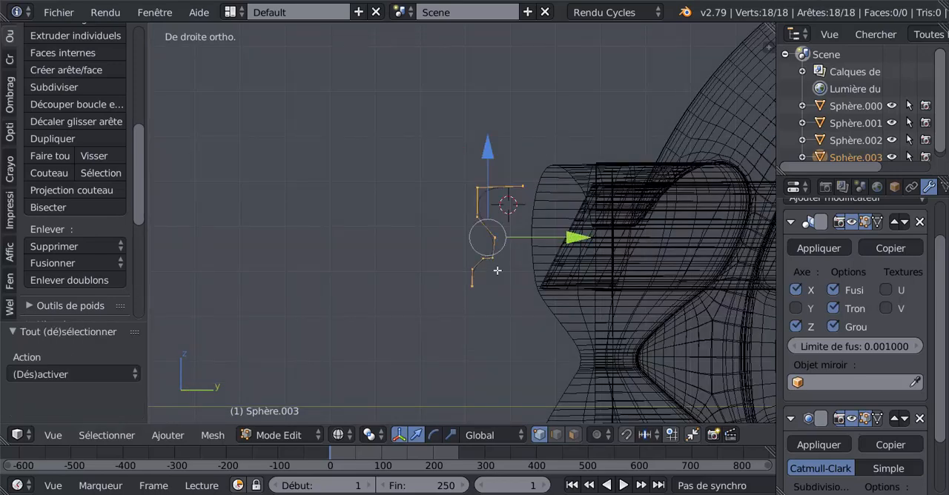
pyautogui.press('e')
pyautogui.moveTo(569, 238); pyautogui.dragTo(617, 236)
pyautogui.press('z')
pyautogui.press('Tab')
pyautogui.moveTo(562, 279); pyautogui.dragTo(611, 283, button='middle')
pyautogui.press('Tab')
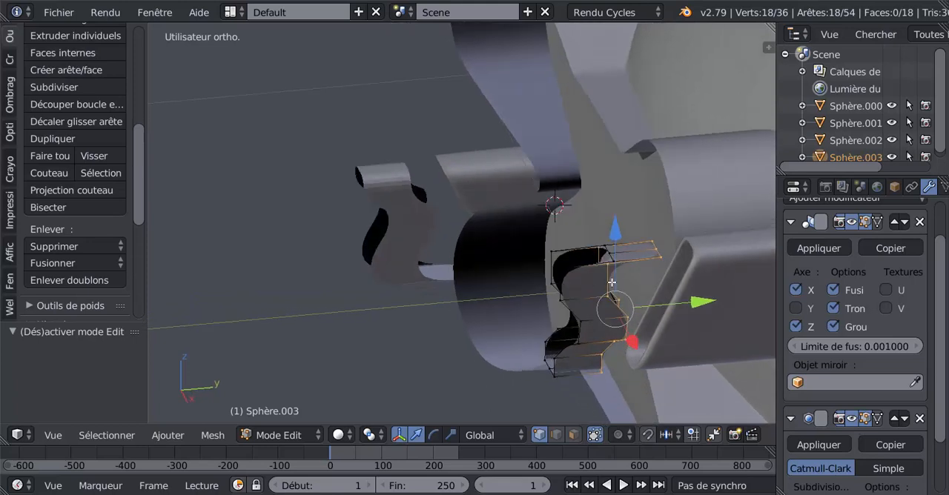
# Step: Extend the extruded end loop another 0.051 along Y toward the side arm
pyautogui.moveTo(702, 303); pyautogui.dragTo(729, 306)
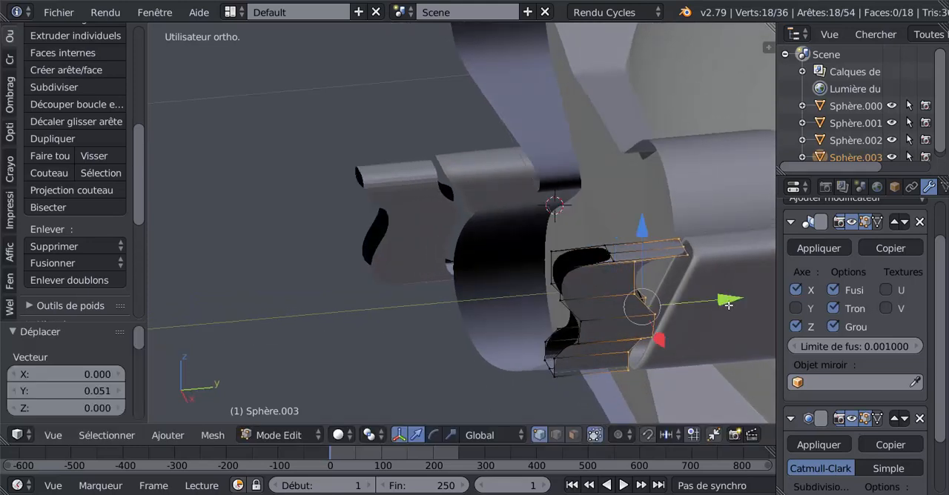
pyautogui.moveTo(718, 307); pyautogui.dragTo(562, 287, button='middle')
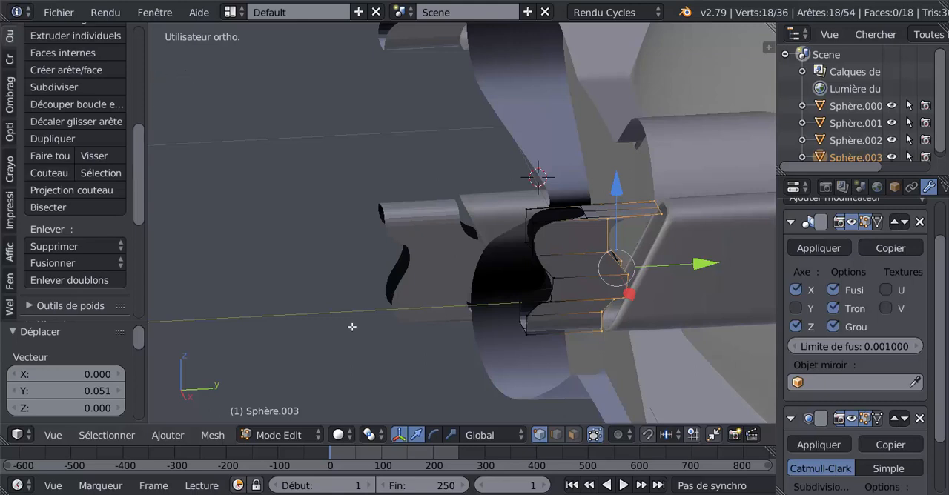
pyautogui.press('KP_3')
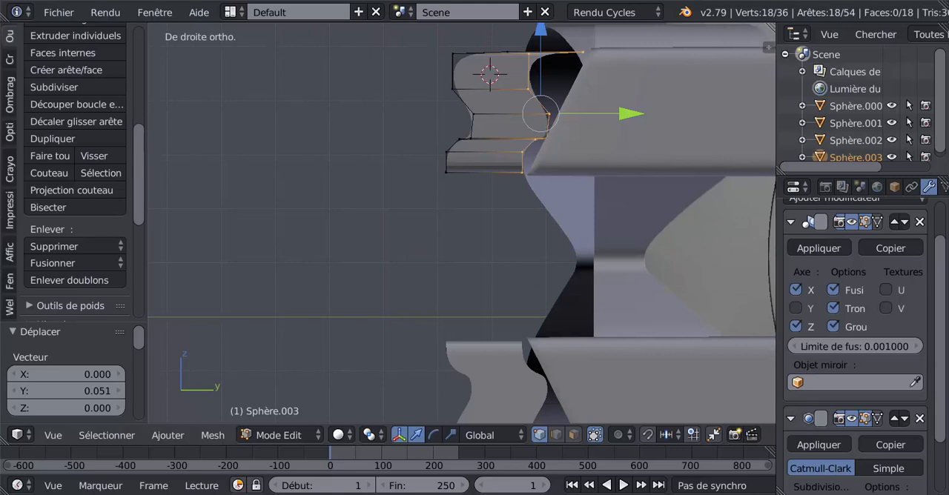
# Step: Try to flatten the barrel's extruded end loop with the LoopTools Flatten function
pyautogui.click(5, 36)
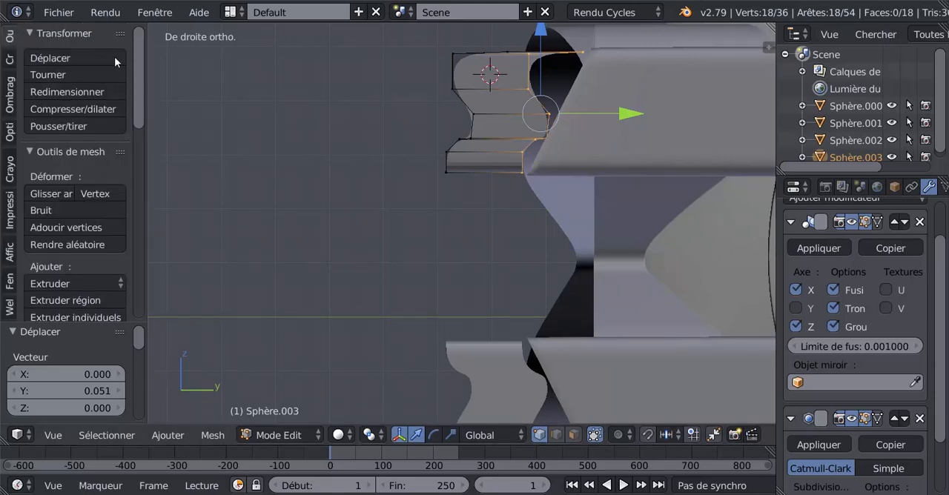
pyautogui.moveTo(139, 88); pyautogui.dragTo(140, 254)
pyautogui.click(63, 225)
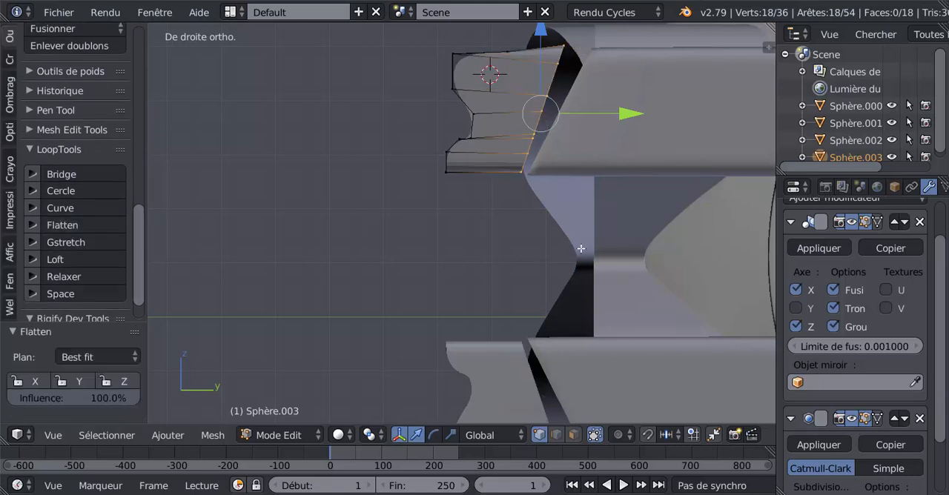
pyautogui.hotkey('ctrl', 'z')
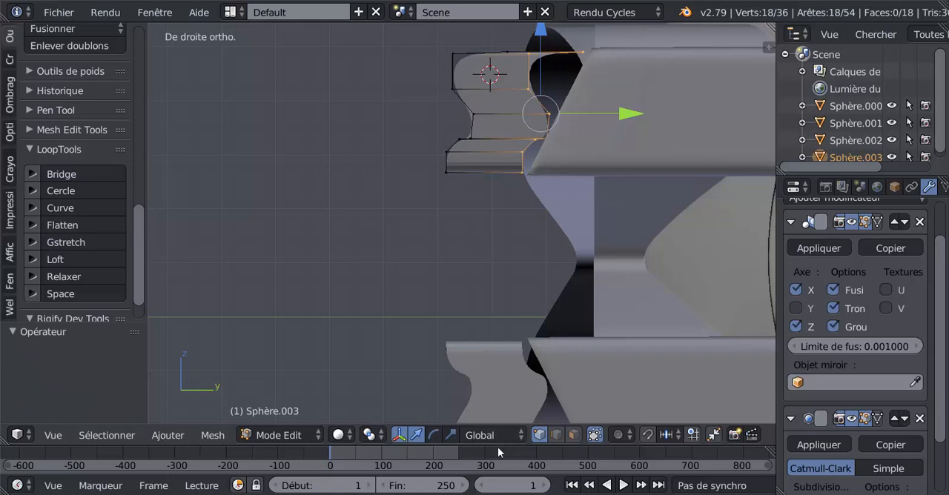
# Step: Scale the extruded end loop by 0.103 along Y with the scale manipulator to even out its vertices
pyautogui.click(451, 435)
pyautogui.moveTo(631, 113); pyautogui.dragTo(550, 116)
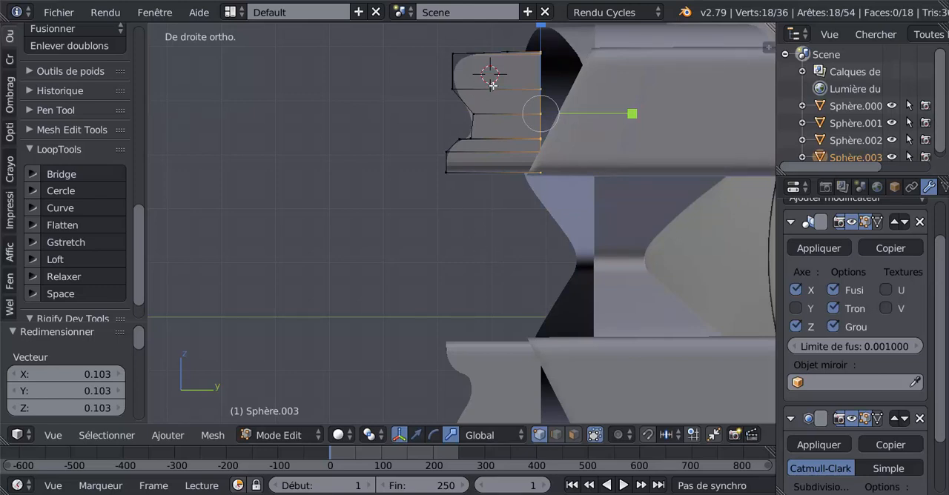
pyautogui.moveTo(494, 87); pyautogui.dragTo(502, 98, button='middle')
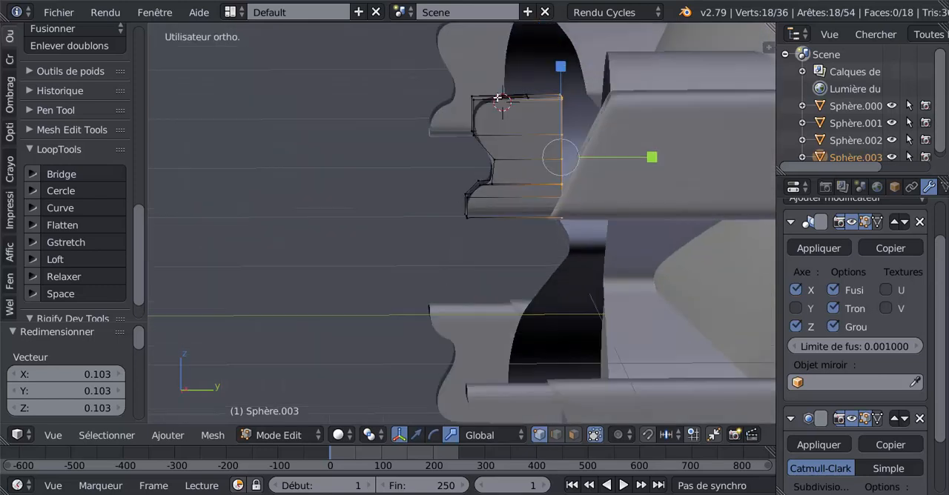
# Step: Insert an edge loop around the barrel and slide it close to the outer front edge
pyautogui.hotkey('ctrl', 'r')
pyautogui.click(510, 137)
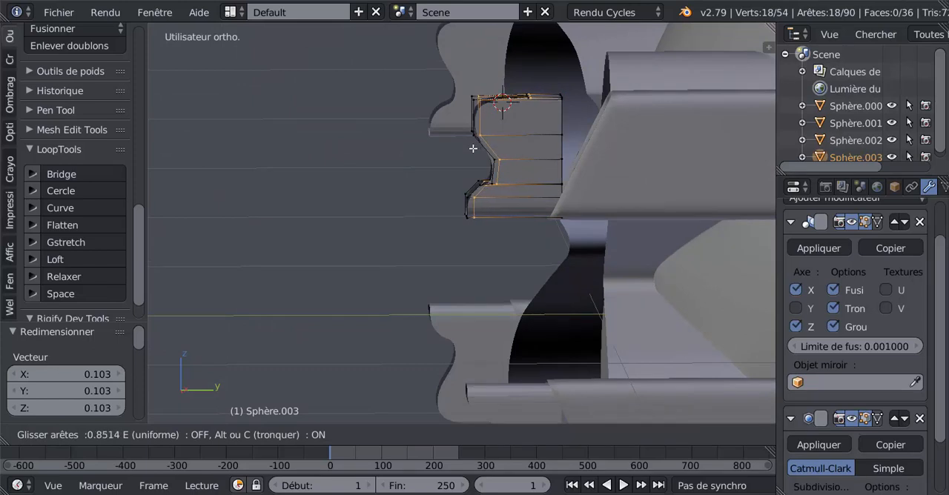
pyautogui.click(472, 149)
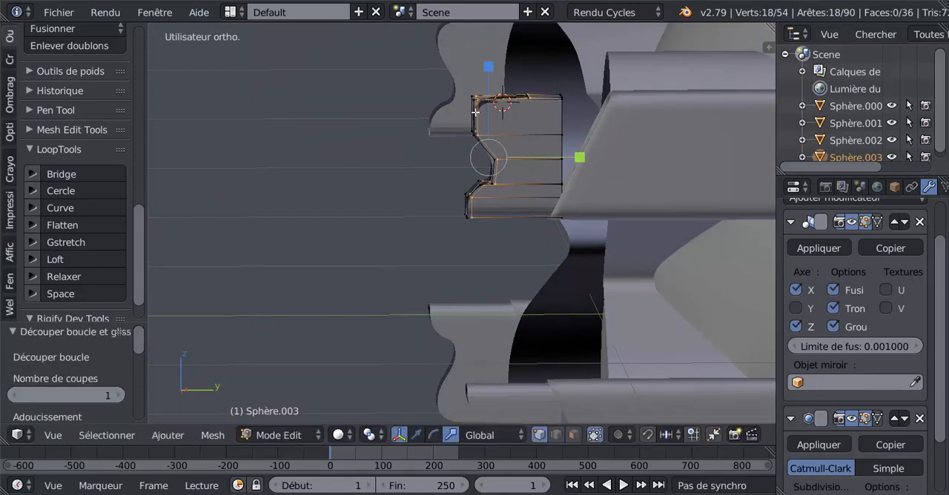
# Step: Cut a lengthwise edge loop into the barrel's upper side face and slide it just below the top edge
pyautogui.hotkey('ctrl', 'r')
pyautogui.click(476, 113)
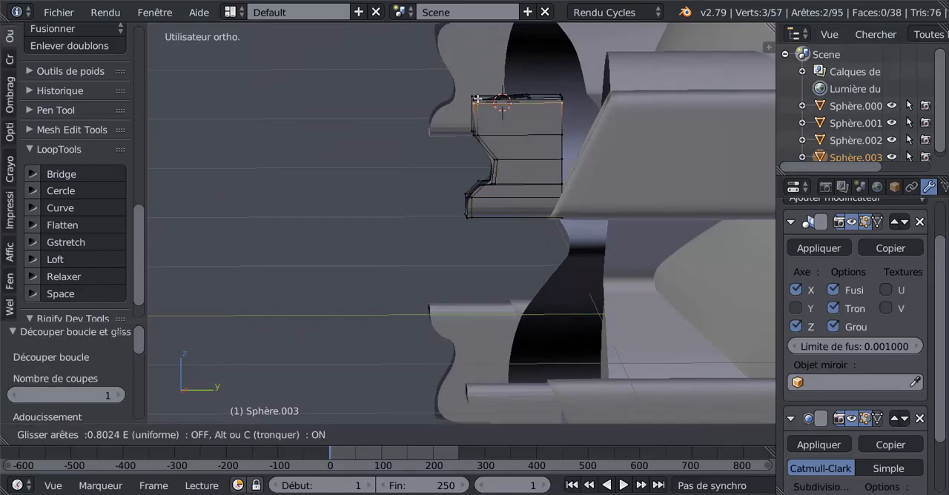
pyautogui.click(477, 99)
# Step: Lower the new lengthwise edge loop on the barrel's upper side face by 0.014 along Z
pyautogui.moveTo(477, 99); pyautogui.dragTo(532, 117, button='middle')
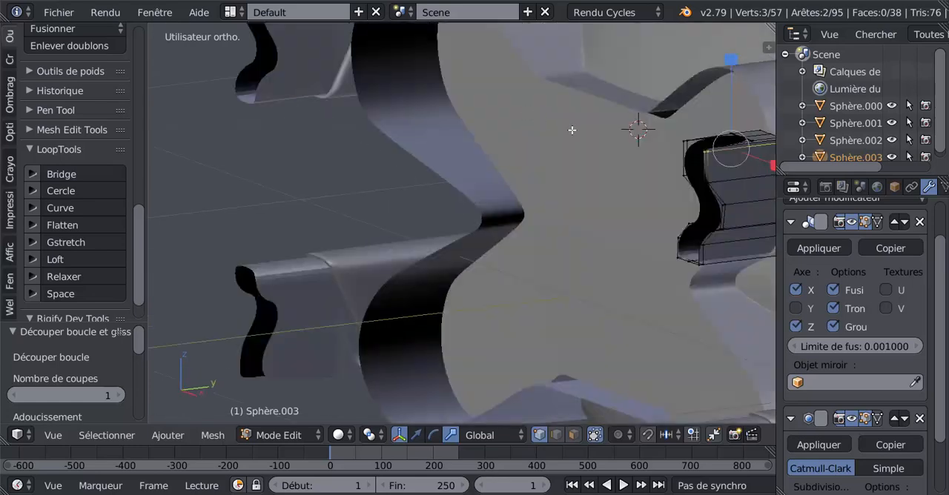
pyautogui.scroll(-4, 610, 154)
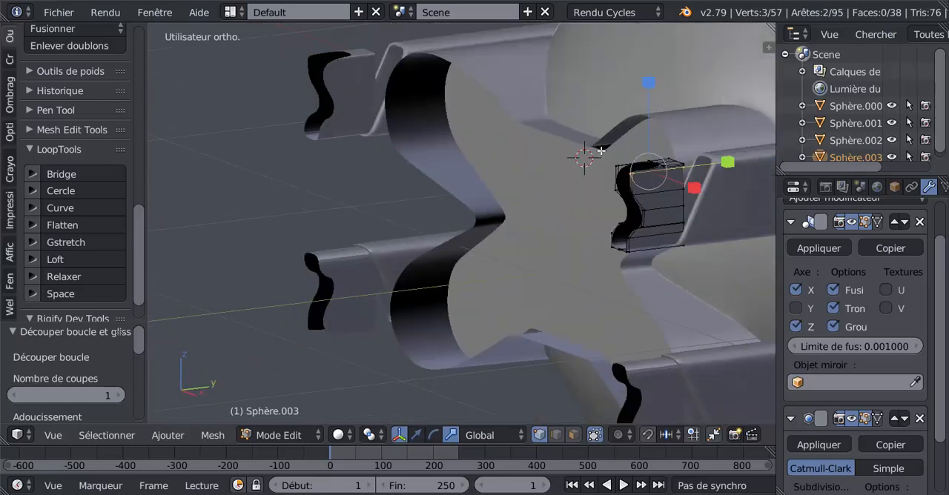
pyautogui.moveTo(610, 154); pyautogui.dragTo(438, 242, button='middle')
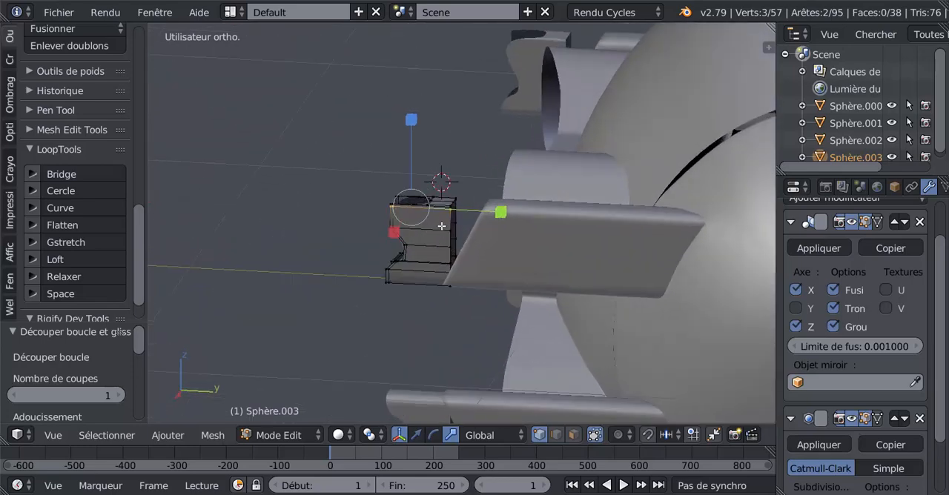
pyautogui.moveTo(503, 225); pyautogui.dragTo(418, 251, button='middle')
pyautogui.moveTo(493, 226); pyautogui.dragTo(450, 226, button='middle')
pyautogui.scroll(3, 449, 226)
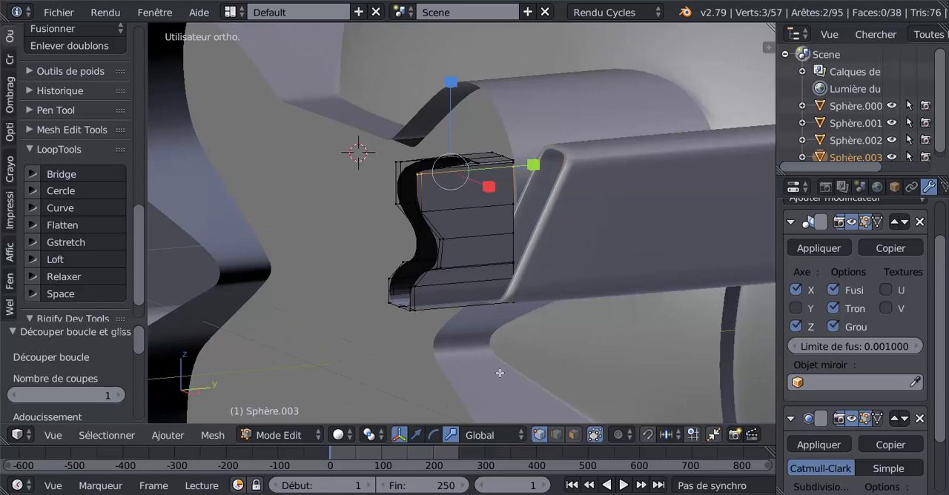
pyautogui.click(416, 435)
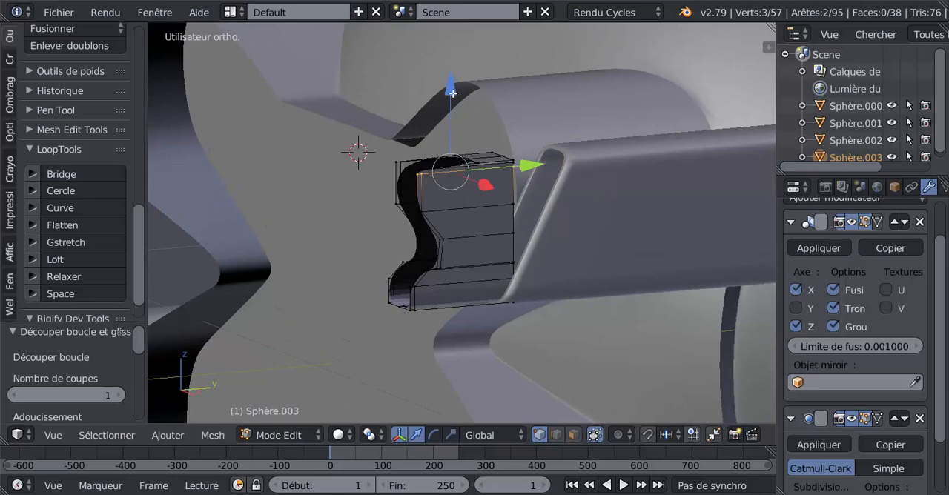
pyautogui.moveTo(452, 94); pyautogui.dragTo(452, 128)
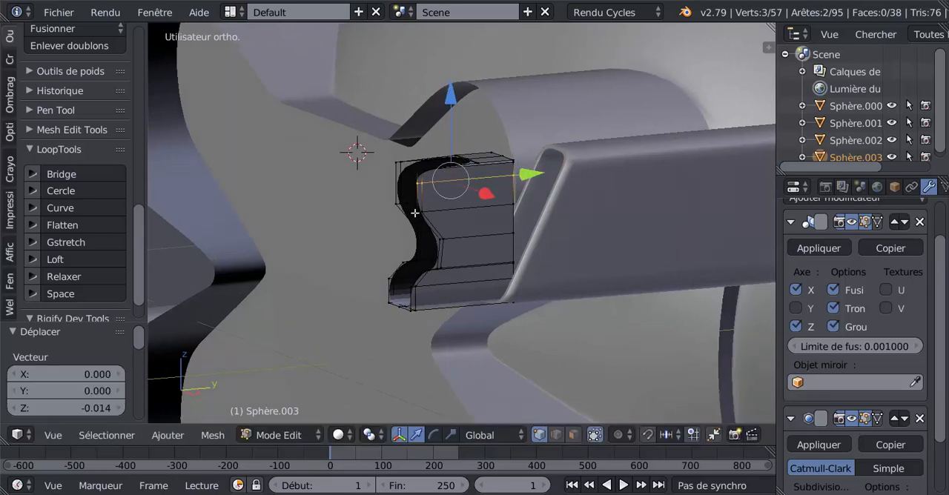
pyautogui.moveTo(415, 213)
pyautogui.mouseDown(button='middle')
pyautogui.moveTo(514, 215)
pyautogui.moveTo(411, 209)
pyautogui.mouseUp(button='middle')
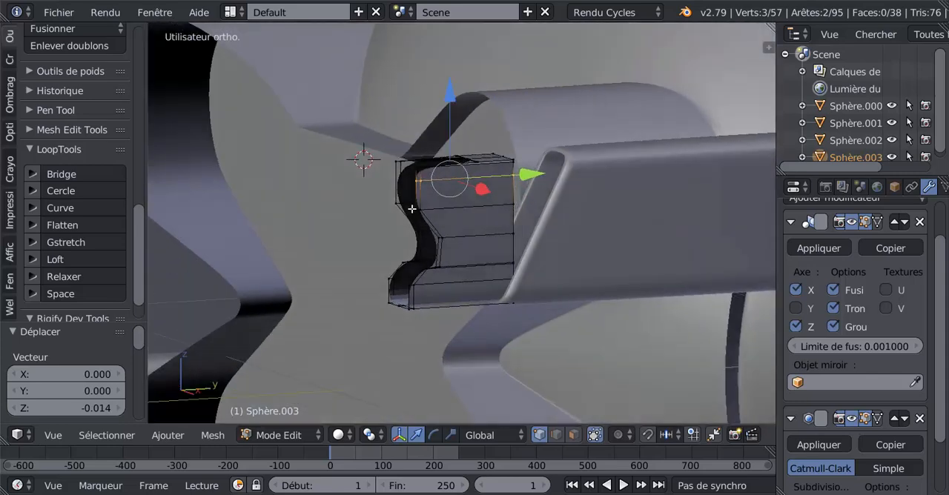
# Step: Cut a matching lengthwise edge loop into the barrel's opposite upper side and show it in wireframe from the right
pyautogui.hotkey('ctrl', 'r')
pyautogui.click(401, 180)
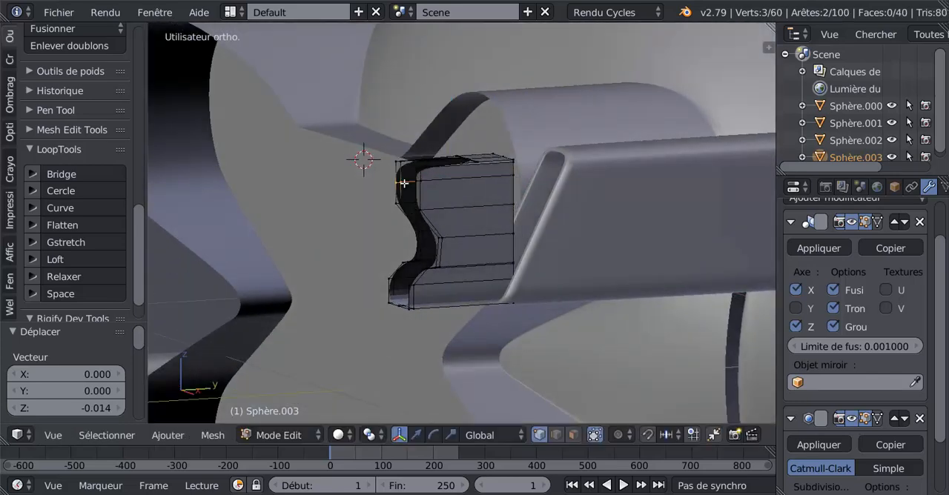
pyautogui.click(403, 180)
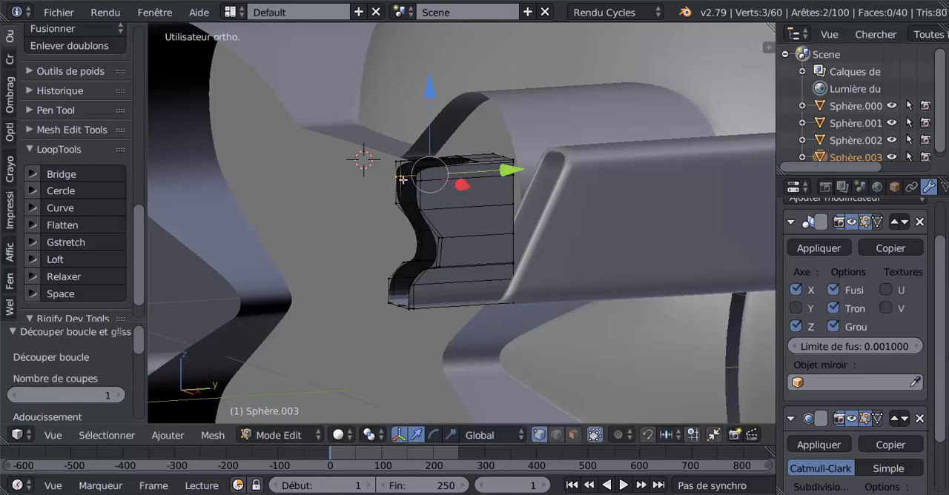
pyautogui.press('KP_3')
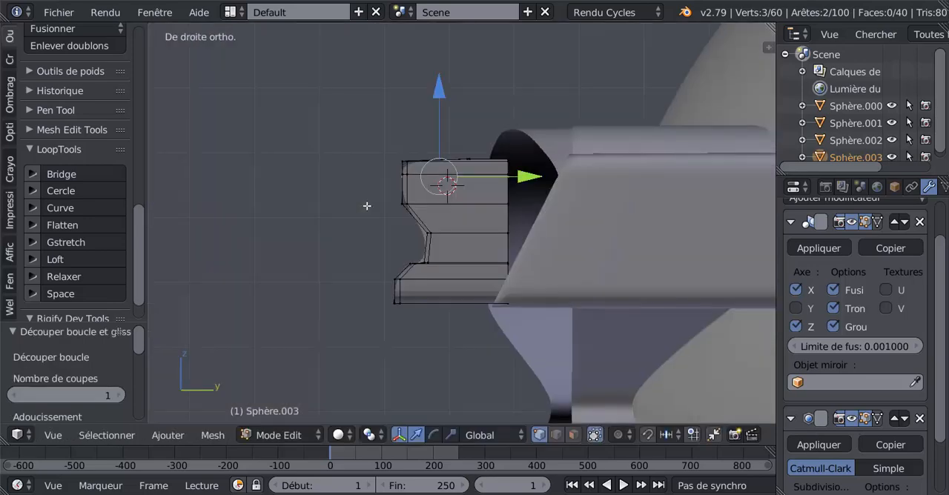
pyautogui.press('z')
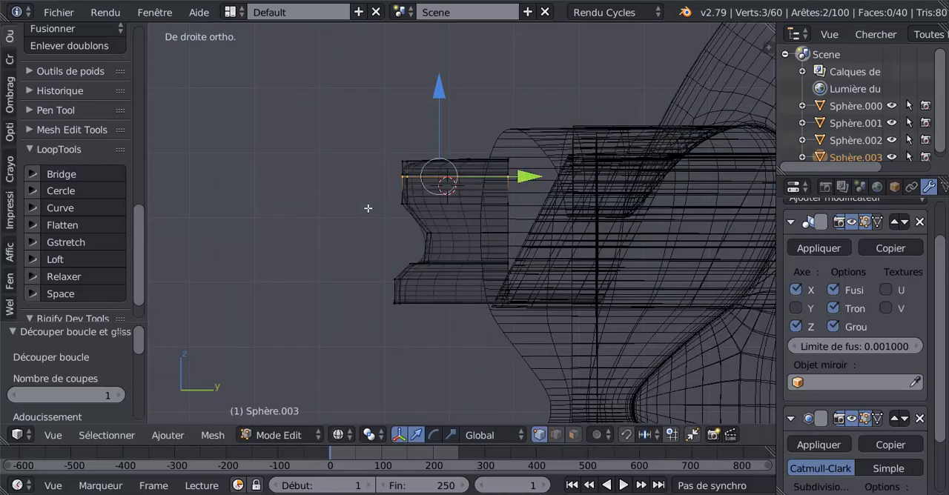
# Step: Raise the newly cut lengthwise loop on the barrel's upper side by 0.003 along Z and return to solid shading
pyautogui.scroll(2, 427, 211)
pyautogui.moveTo(426, 76); pyautogui.dragTo(434, 73)
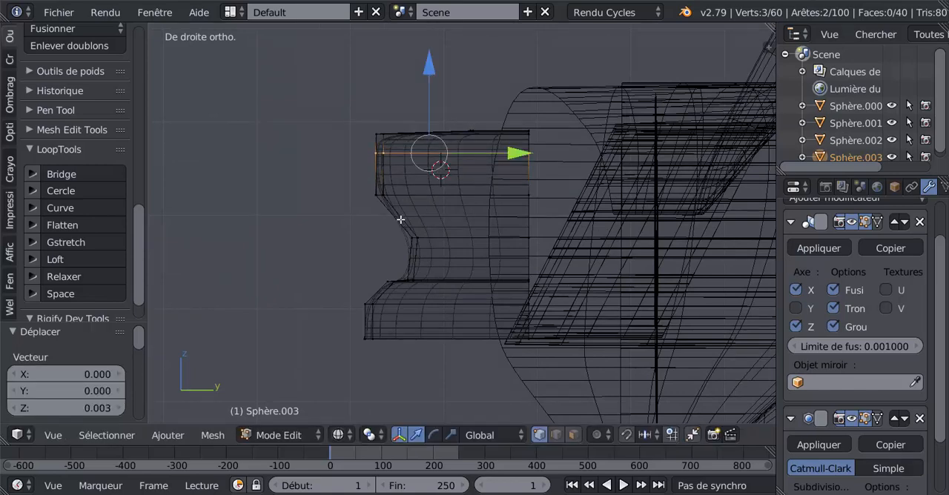
pyautogui.scroll(-2, 399, 212)
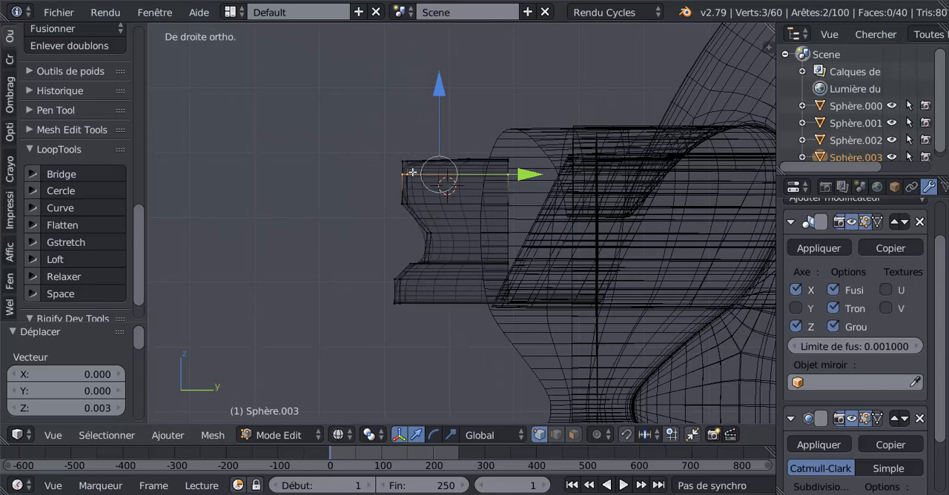
pyautogui.scroll(2, 419, 208)
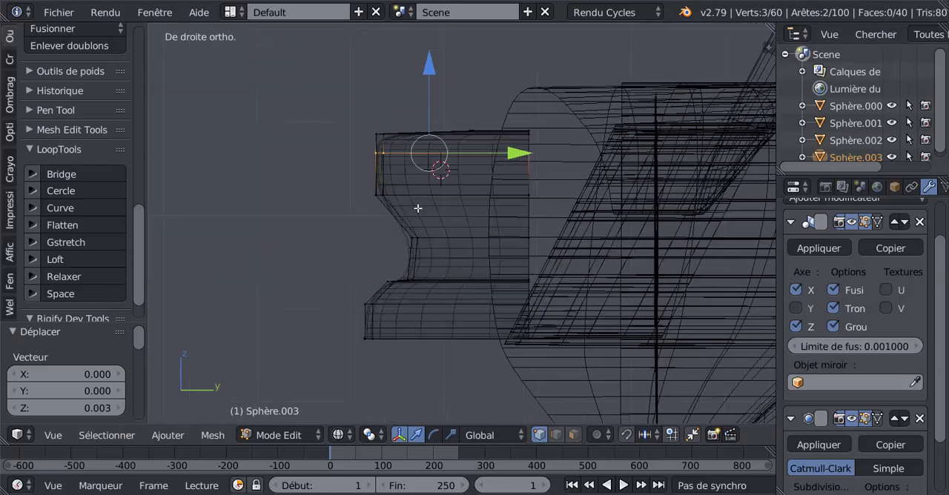
pyautogui.press('Tab')
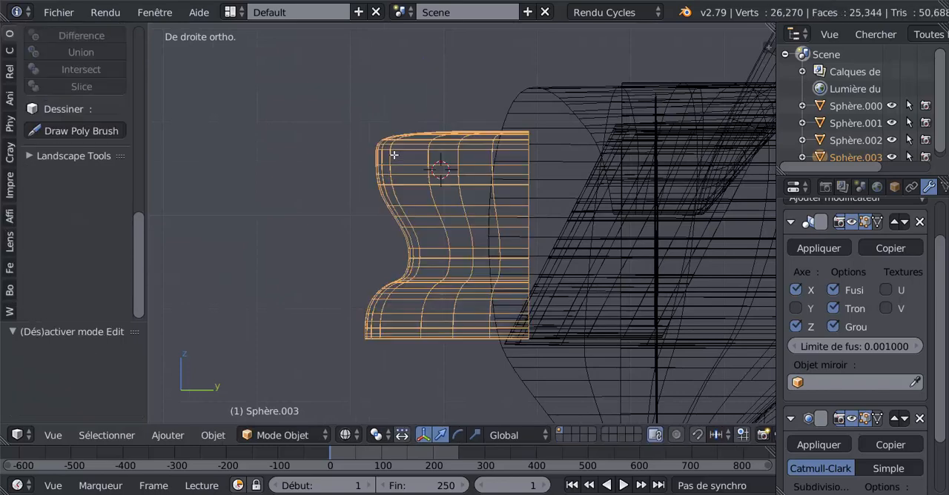
pyautogui.press('Tab')
pyautogui.press('z')
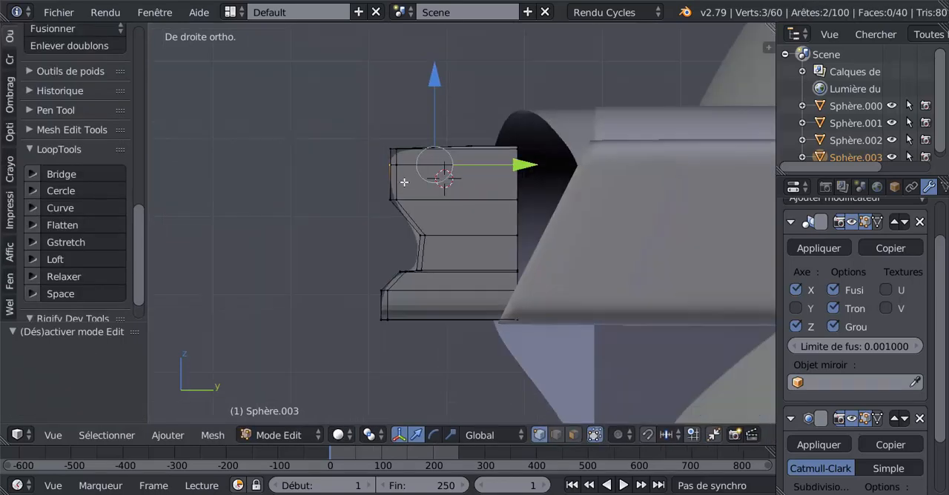
pyautogui.press('Tab')
pyautogui.moveTo(407, 198); pyautogui.dragTo(430, 312, button='middle')
pyautogui.press('Tab')
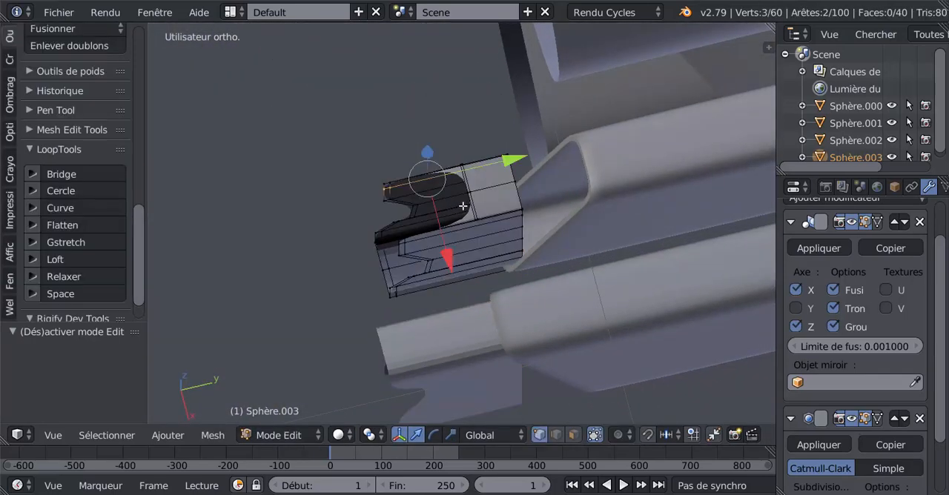
# Step: Select the vertices along the rear edge of the barrel's top opening and move them forward along Y to the front edge
pyautogui.scroll(2, 473, 197)
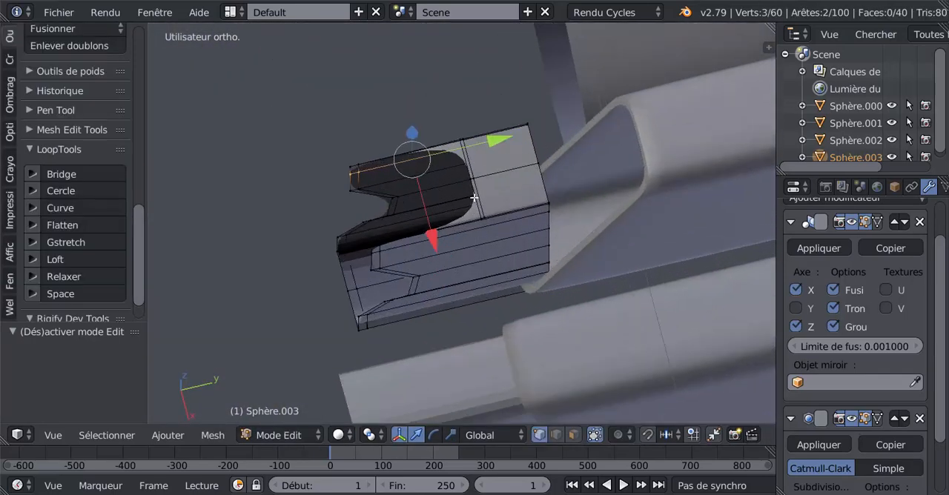
pyautogui.rightClick(482, 211)
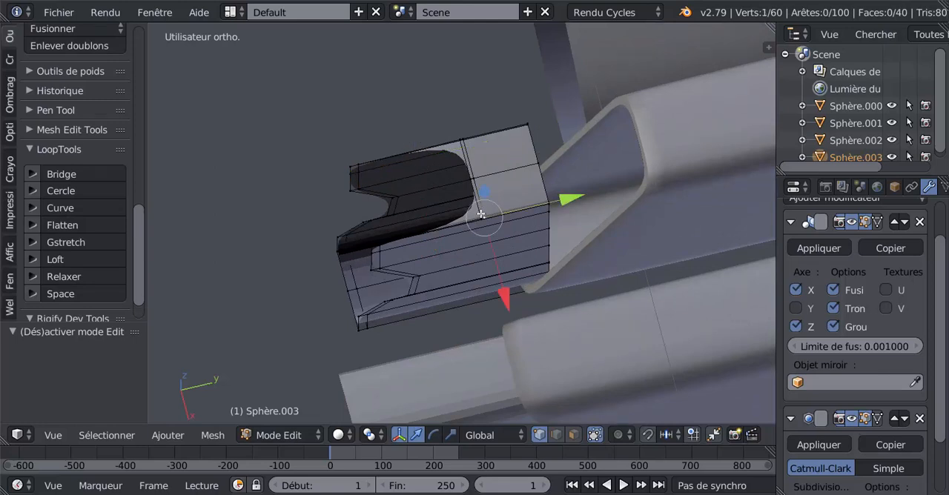
pyautogui.keyDown('shift'); pyautogui.rightClick(481, 215); pyautogui.keyUp('shift')
pyautogui.keyDown('shift'); pyautogui.rightClick(470, 182); pyautogui.keyUp('shift')
pyautogui.keyDown('shift'); pyautogui.rightClick(475, 176); pyautogui.keyUp('shift')
pyautogui.keyDown('shift'); pyautogui.rightClick(466, 143); pyautogui.keyUp('shift')
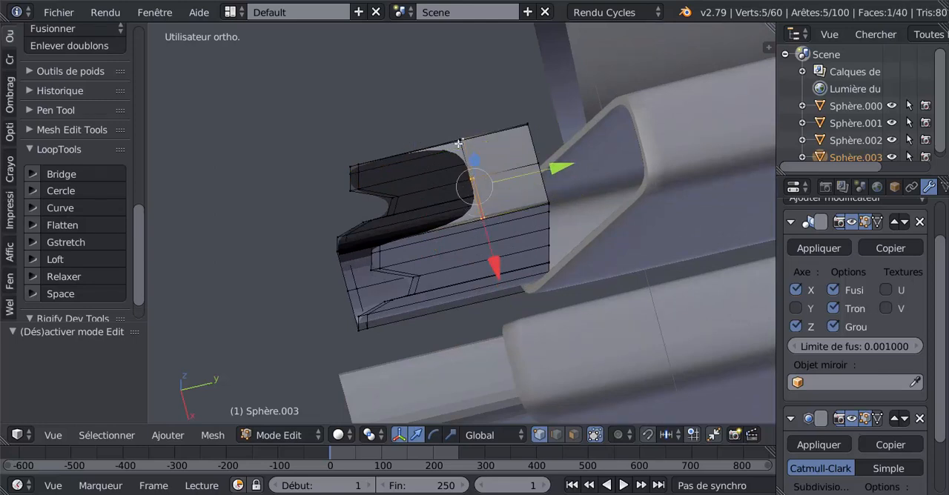
pyautogui.keyDown('shift'); pyautogui.rightClick(482, 146); pyautogui.keyUp('shift')
pyautogui.moveTo(557, 160); pyautogui.dragTo(452, 201)
# Step: Move the selected vertices at the barrel's top front edge by -0.0008 along Y
pyautogui.press('Tab')
pyautogui.moveTo(446, 207); pyautogui.dragTo(551, 139, button='middle')
pyautogui.scroll(3, 519, 169)
pyautogui.press('Tab')
pyautogui.moveTo(519, 168); pyautogui.dragTo(502, 191, button='middle')
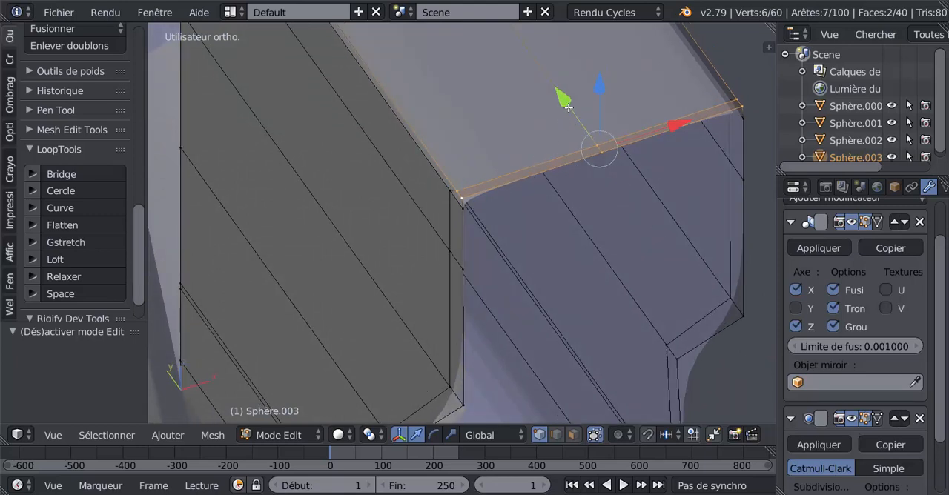
pyautogui.moveTo(568, 107); pyautogui.dragTo(571, 109)
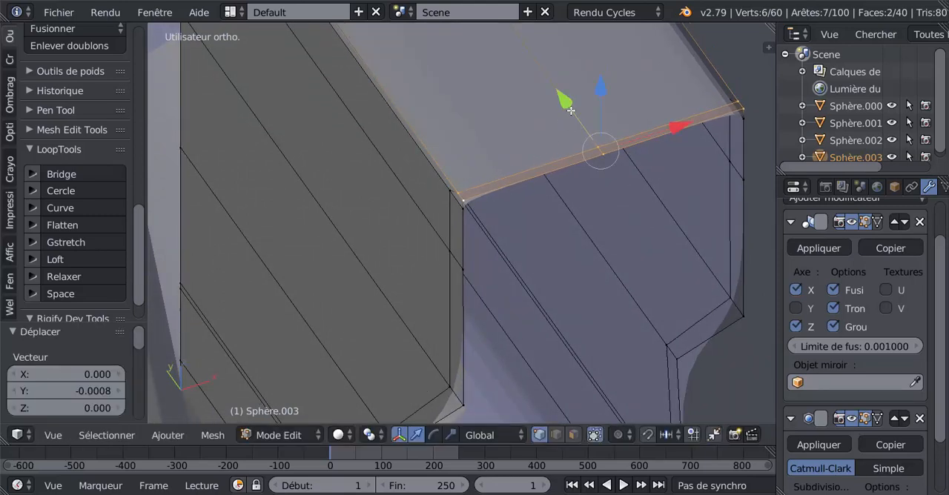
# Step: Select the two inner loop edges behind the barrel's top front edge and shift them slightly backward along Y
pyautogui.click(556, 435)
pyautogui.keyDown('alt'); pyautogui.rightClick(549, 160); pyautogui.keyUp('alt')
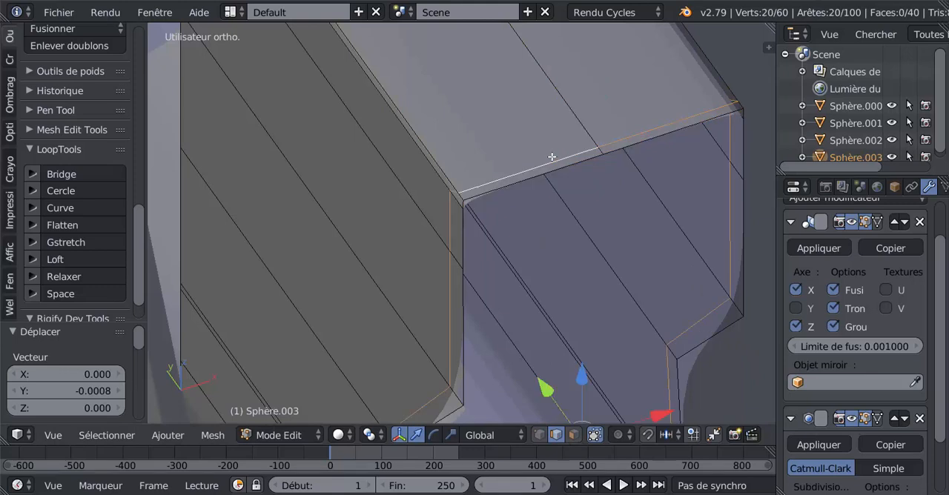
pyautogui.rightClick(562, 158)
pyautogui.keyDown('shift'); pyautogui.rightClick(608, 145); pyautogui.keyUp('shift')
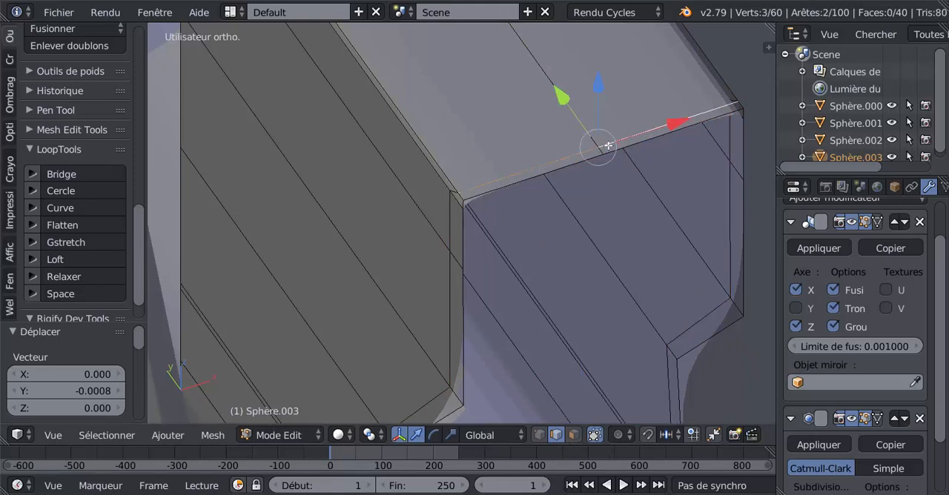
pyautogui.moveTo(565, 96); pyautogui.dragTo(564, 89)
pyautogui.press('Tab')
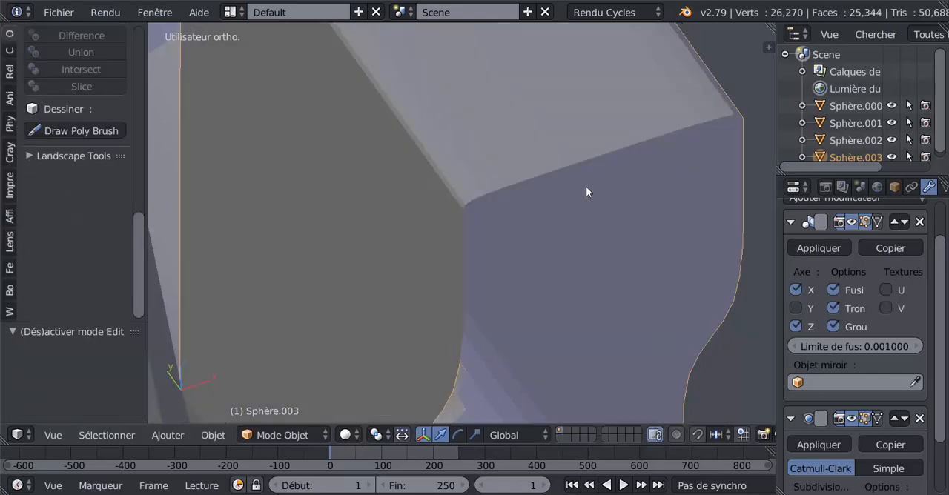
# Step: Select the two opposite corner vertices where the barrel's lower lip meets the recess and lower them by 0.002 along Z
pyautogui.moveTo(586, 186); pyautogui.dragTo(452, 194, button='middle')
pyautogui.press('Tab')
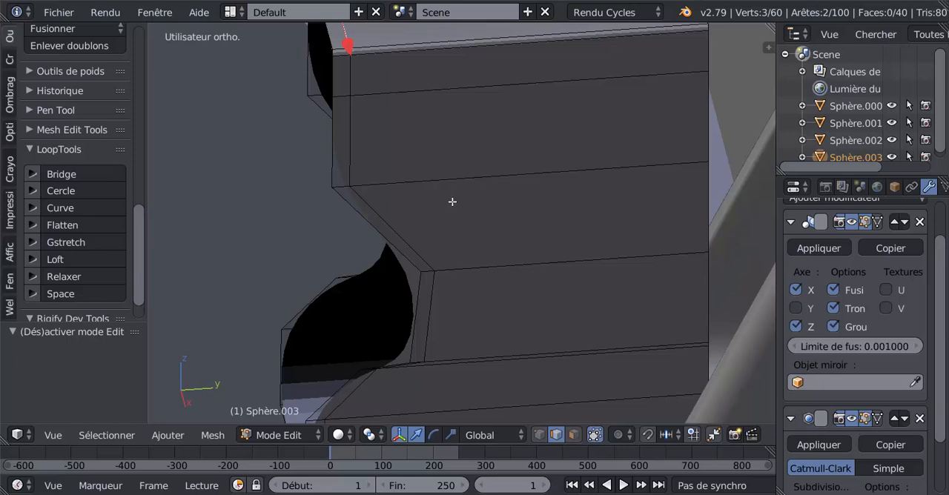
pyautogui.moveTo(410, 313); pyautogui.dragTo(414, 299, button='middle')
pyautogui.keyDown('shift'); pyautogui.moveTo(471, 342); pyautogui.dragTo(490, 254, button='middle'); pyautogui.keyUp('shift')
pyautogui.scroll(3, 477, 241)
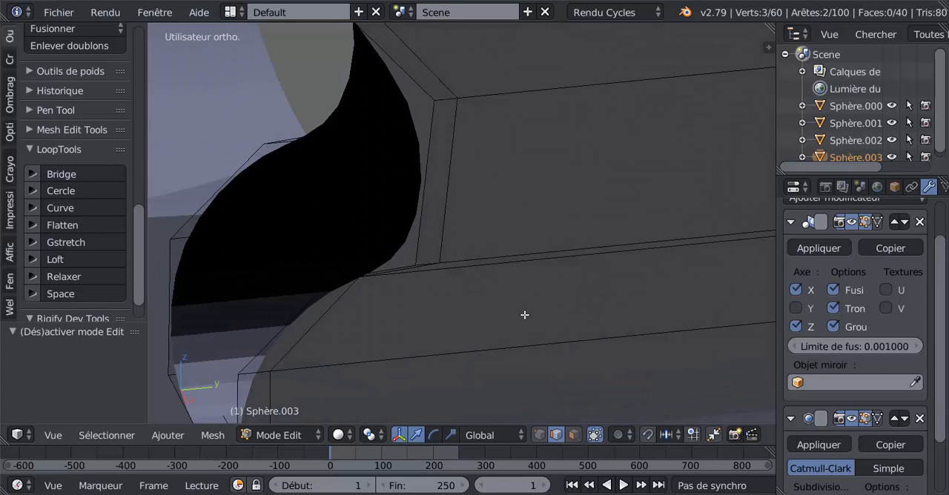
pyautogui.click(540, 435)
pyautogui.moveTo(377, 301); pyautogui.dragTo(388, 308, button='middle')
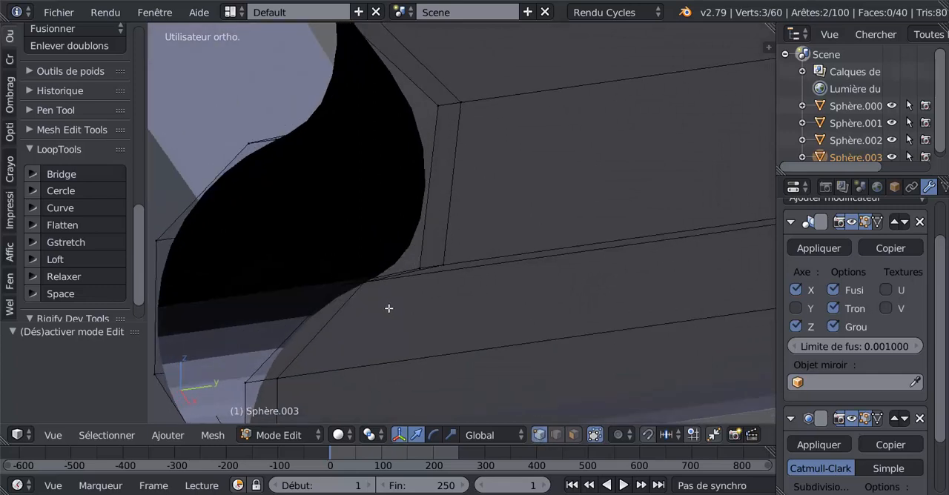
pyautogui.rightClick(370, 279)
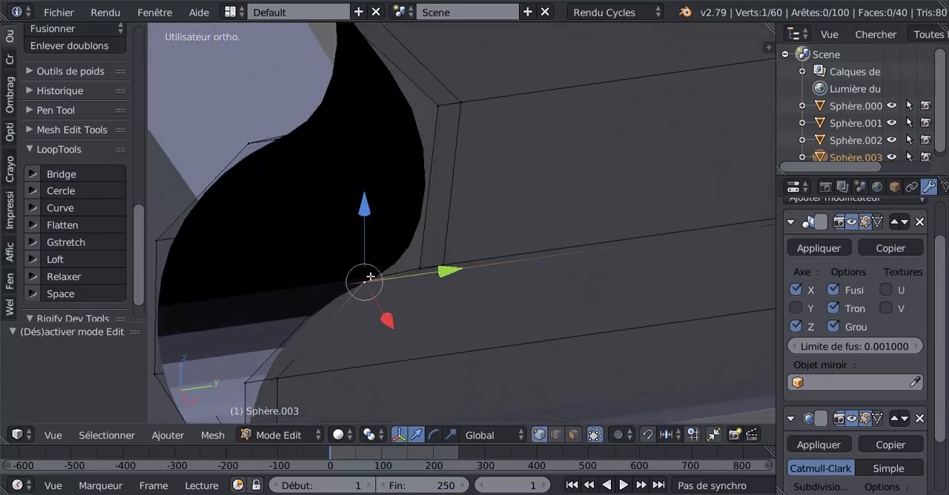
pyautogui.keyDown('ctrl'); pyautogui.rightClick(250, 134); pyautogui.keyUp('ctrl')
pyautogui.rightClick(245, 138)
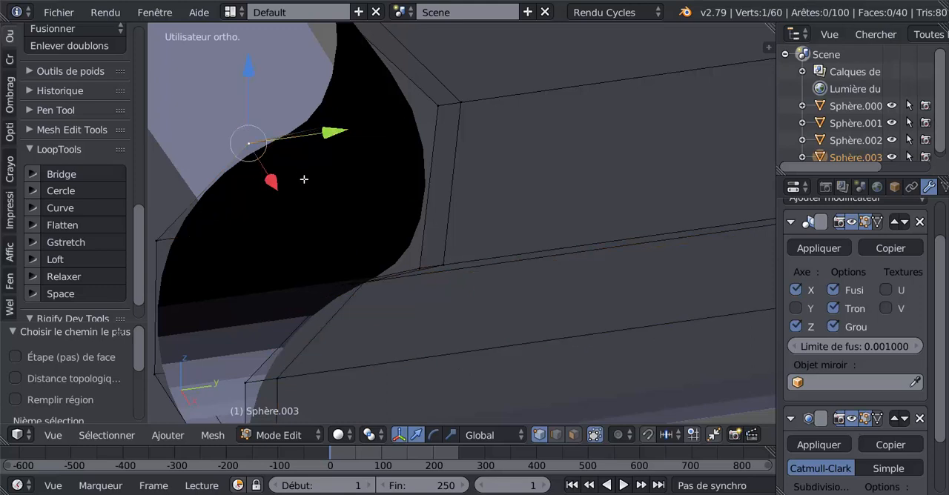
pyautogui.keyDown('shift'); pyautogui.rightClick(369, 275); pyautogui.keyUp('shift')
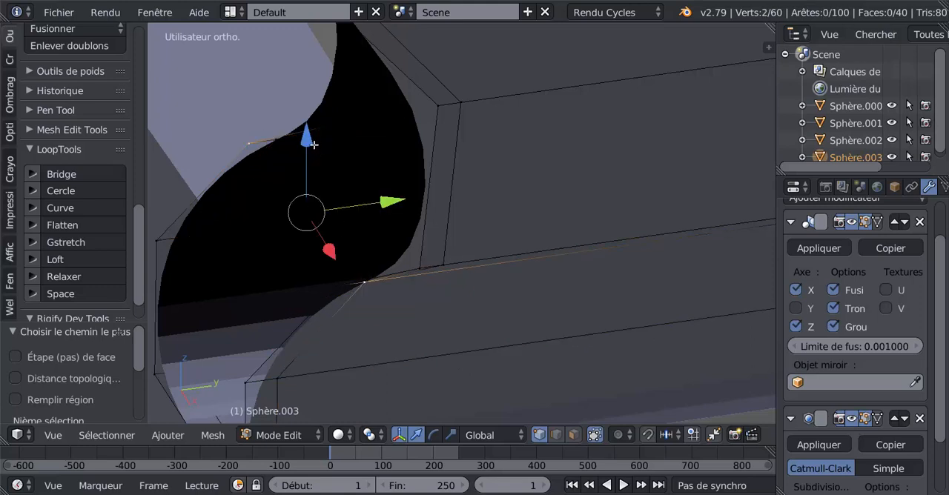
pyautogui.moveTo(314, 144)
pyautogui.mouseDown()
pyautogui.moveTo(306, 107)
pyautogui.moveTo(309, 159)
pyautogui.moveTo(309, 145)
pyautogui.mouseUp()
# Step: Lower the two recess corner vertices slightly more and shift them along Y toward the recess
pyautogui.scroll(-4, 381, 259)
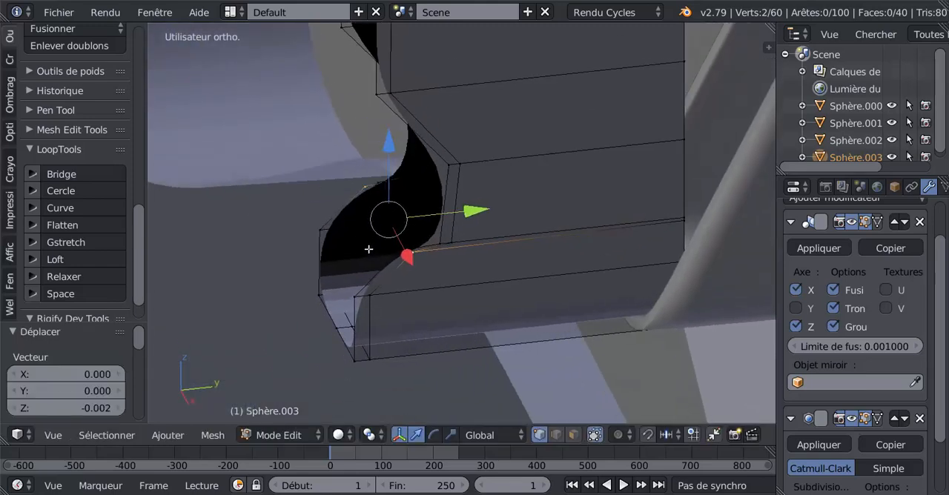
pyautogui.scroll(2, 364, 244)
pyautogui.moveTo(390, 138); pyautogui.dragTo(396, 147)
pyautogui.moveTo(478, 220); pyautogui.dragTo(515, 228)
pyautogui.moveTo(515, 228); pyautogui.dragTo(525, 236, button='middle')
# Step: Select the matching vertex pair at the recess's lower corner, moving it 0.021 along Y and -0.000961 along Z
pyautogui.rightClick(410, 242)
pyautogui.moveTo(381, 199); pyautogui.dragTo(596, 188, button='middle')
pyautogui.keyDown('shift'); pyautogui.rightClick(479, 277); pyautogui.keyUp('shift')
pyautogui.moveTo(482, 278); pyautogui.dragTo(366, 258, button='middle')
pyautogui.moveTo(492, 226); pyautogui.dragTo(533, 231)
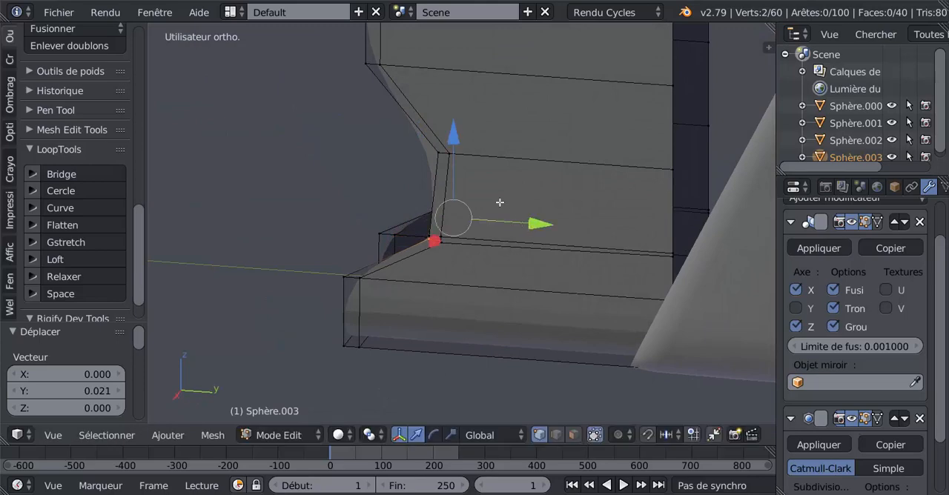
pyautogui.moveTo(453, 139); pyautogui.dragTo(454, 140)
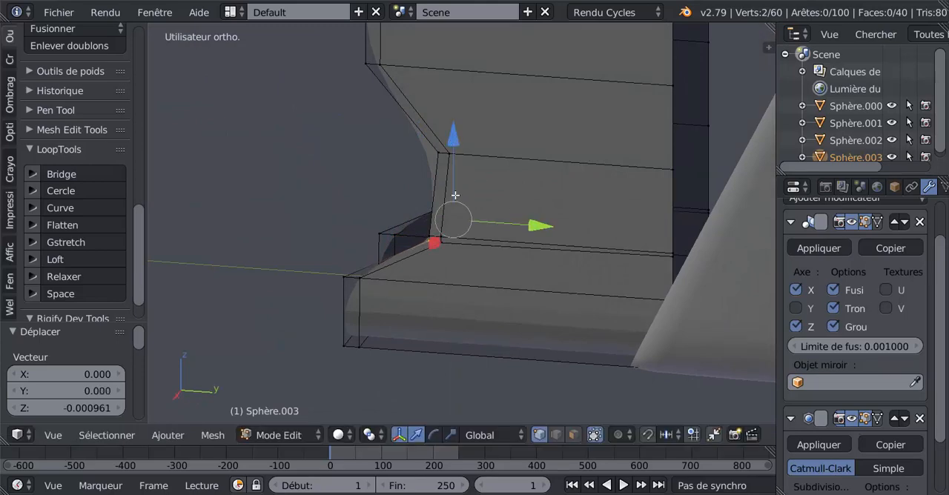
pyautogui.moveTo(455, 195)
pyautogui.mouseDown(button='middle')
pyautogui.moveTo(501, 204)
pyautogui.moveTo(464, 187)
pyautogui.moveTo(461, 162)
pyautogui.moveTo(555, 183)
pyautogui.moveTo(455, 181)
pyautogui.mouseUp(button='middle')
# Step: Check the smoothed recess corner and lower the selected vertex pair by another 0.000854 along Z
pyautogui.press('Tab')
pyautogui.scroll(-3, 501, 203)
pyautogui.press('Tab')
pyautogui.scroll(2, 457, 206)
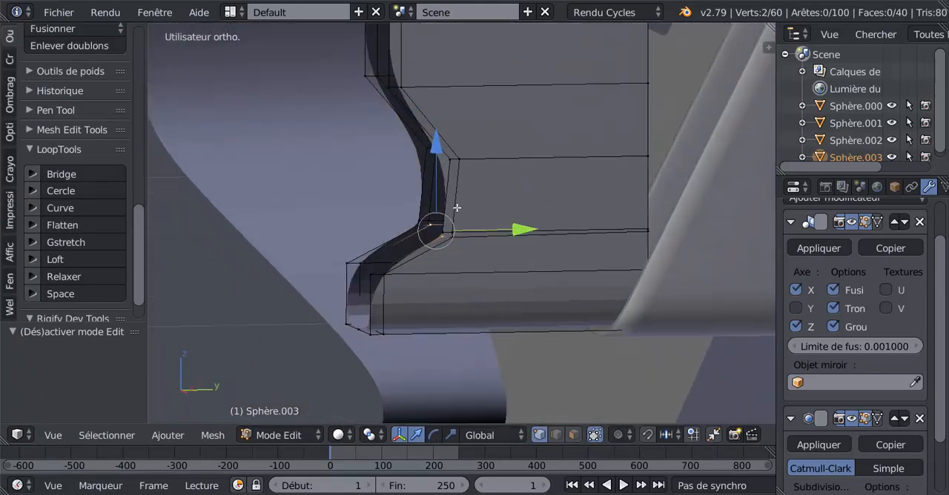
pyautogui.scroll(3, 440, 247)
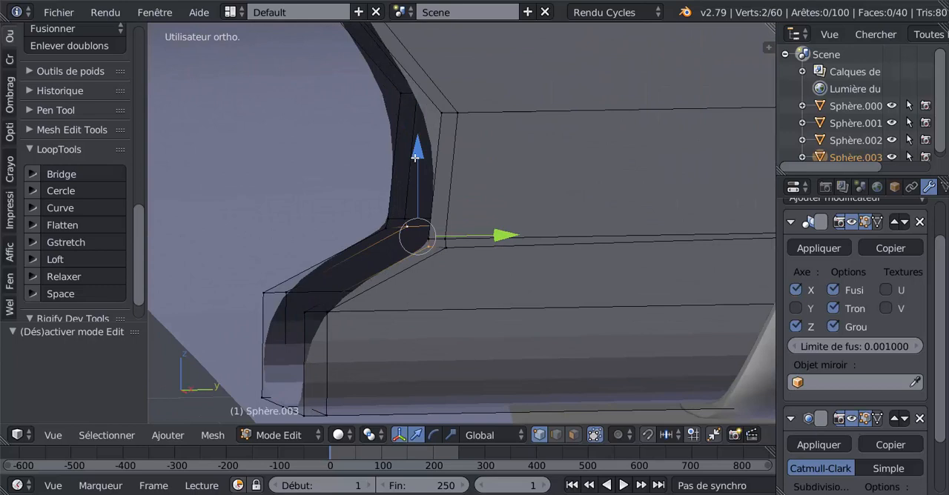
pyautogui.moveTo(416, 157); pyautogui.dragTo(413, 161)
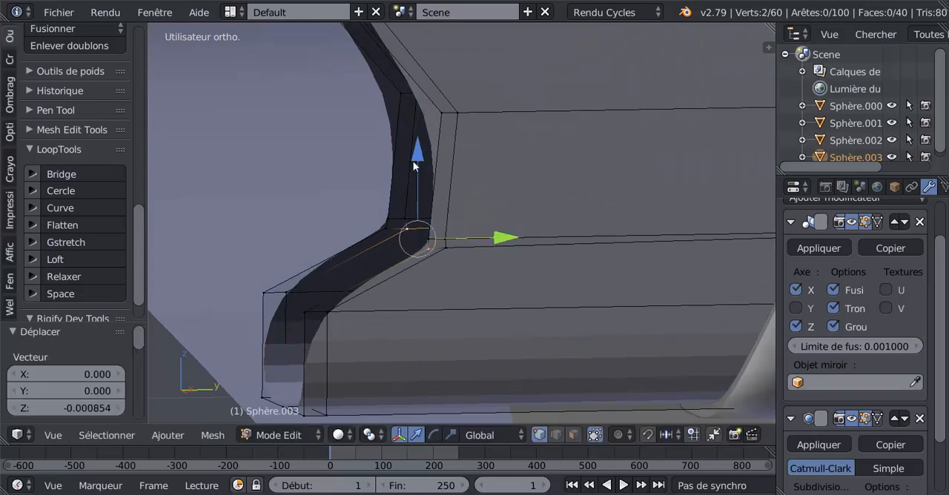
# Step: Select the two outer rim vertices at the recess's lower corner, shift them slightly along Y and preview the smoothed result
pyautogui.press('Tab')
pyautogui.press('Tab')
pyautogui.rightClick(454, 250)
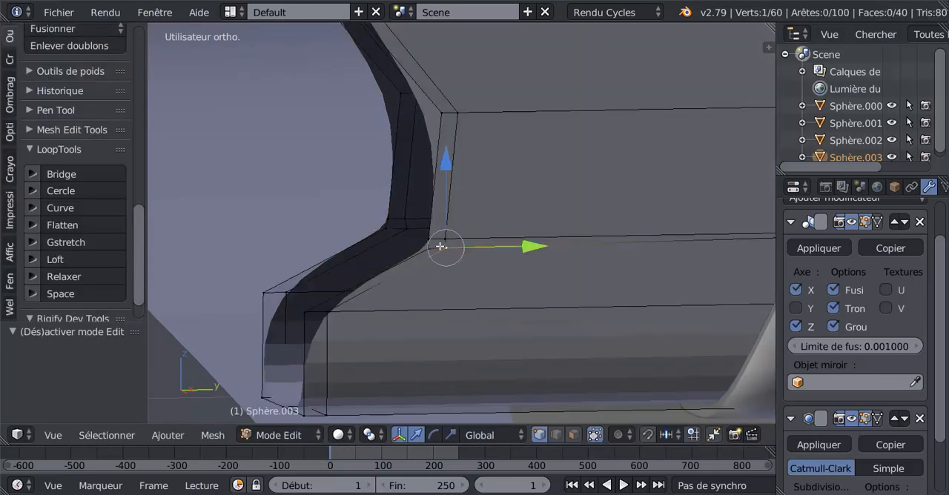
pyautogui.keyDown('shift'); pyautogui.rightClick(413, 228); pyautogui.keyUp('shift')
pyautogui.moveTo(496, 237); pyautogui.dragTo(491, 241)
pyautogui.press('Tab')
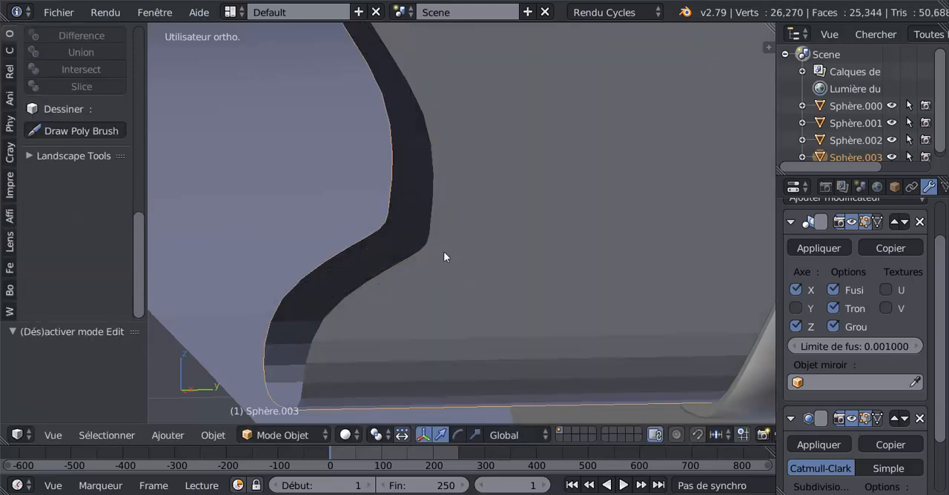
pyautogui.press('Tab')
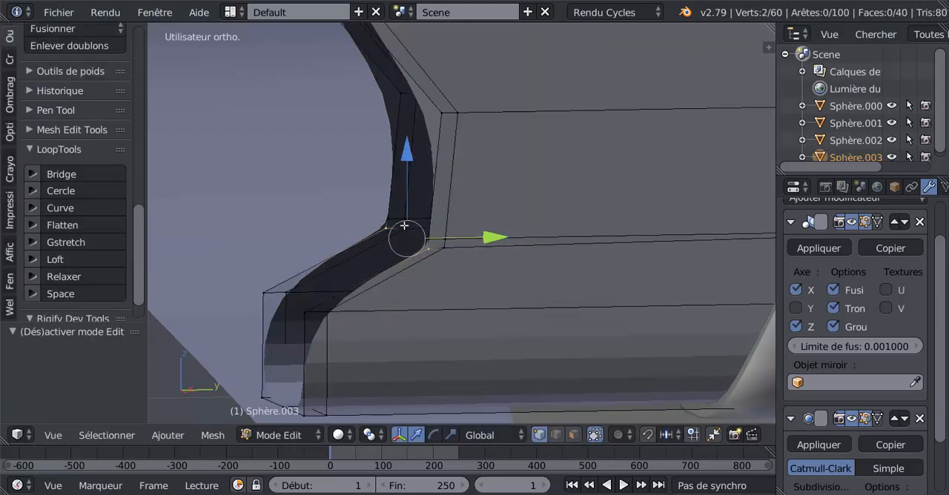
pyautogui.press('Tab')
pyautogui.scroll(-5, 441, 274)
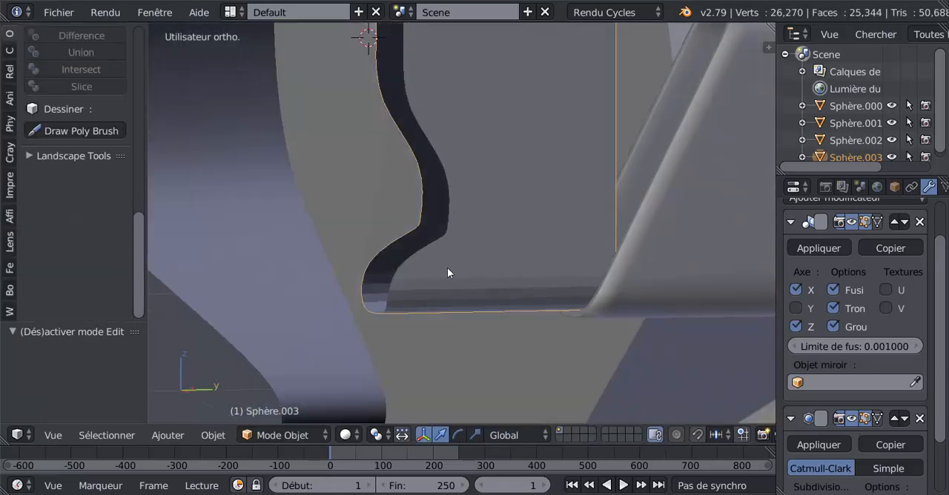
# Step: Examine the barrel's front profile and its fit against the side arm from several angles
pyautogui.moveTo(457, 266); pyautogui.dragTo(436, 246, button='middle')
pyautogui.press('Tab')
pyautogui.scroll(2, 434, 244)
pyautogui.moveTo(437, 206); pyautogui.dragTo(366, 217, button='middle')
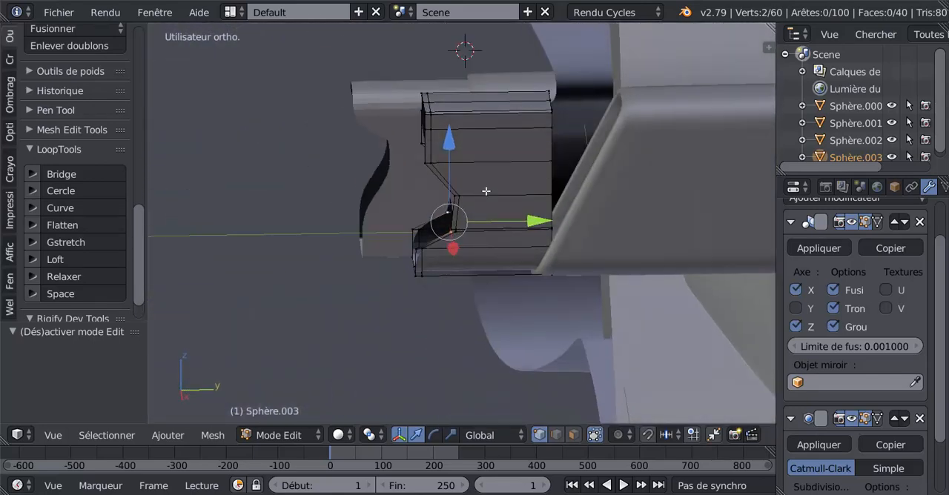
pyautogui.scroll(-4, 485, 191)
pyautogui.moveTo(488, 210); pyautogui.dragTo(512, 212, button='middle')
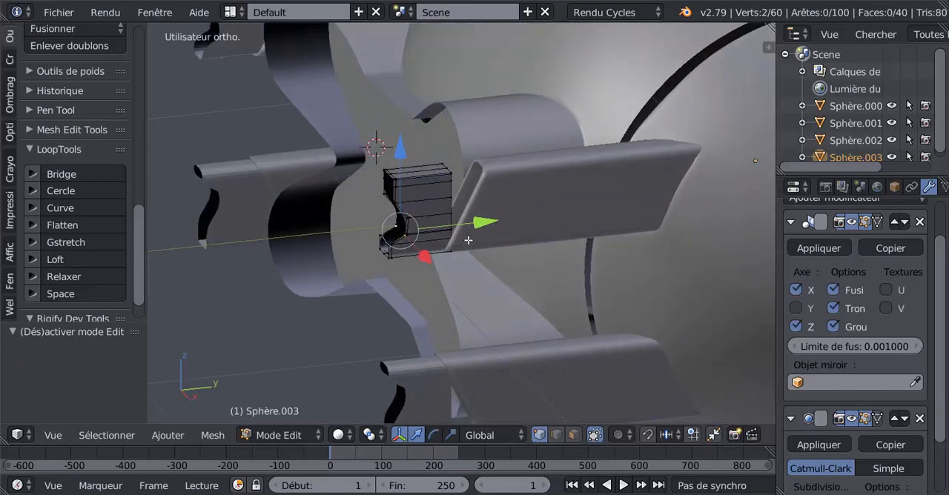
pyautogui.moveTo(468, 240); pyautogui.dragTo(457, 204, button='middle')
pyautogui.press('super')
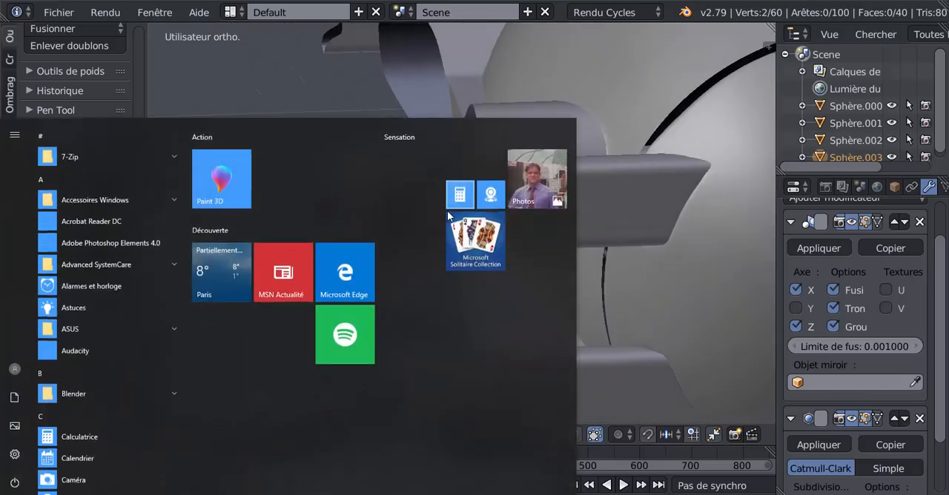
pyautogui.press('super')
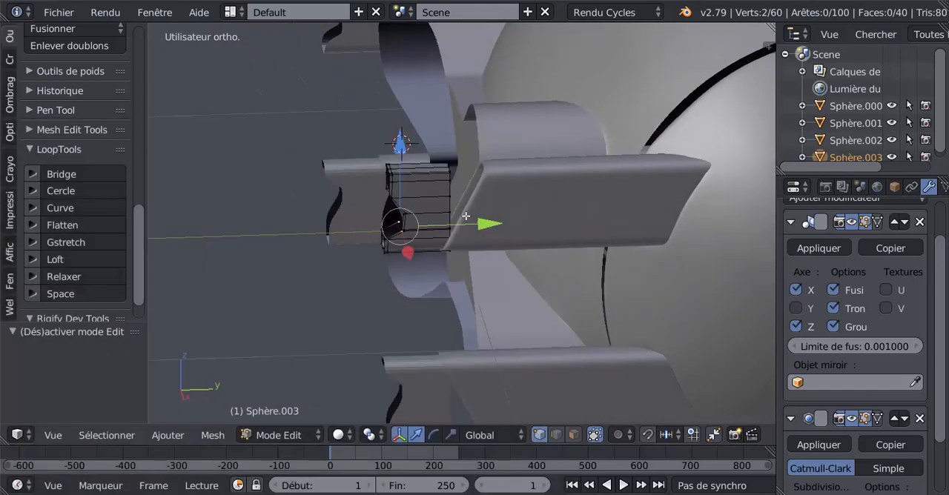
# Step: Select the barrel's rear edge loop and extend it 0.262 along Y into the side arm
pyautogui.keyDown('alt'); pyautogui.rightClick(451, 194); pyautogui.keyUp('alt')
pyautogui.moveTo(536, 202); pyautogui.dragTo(634, 213)
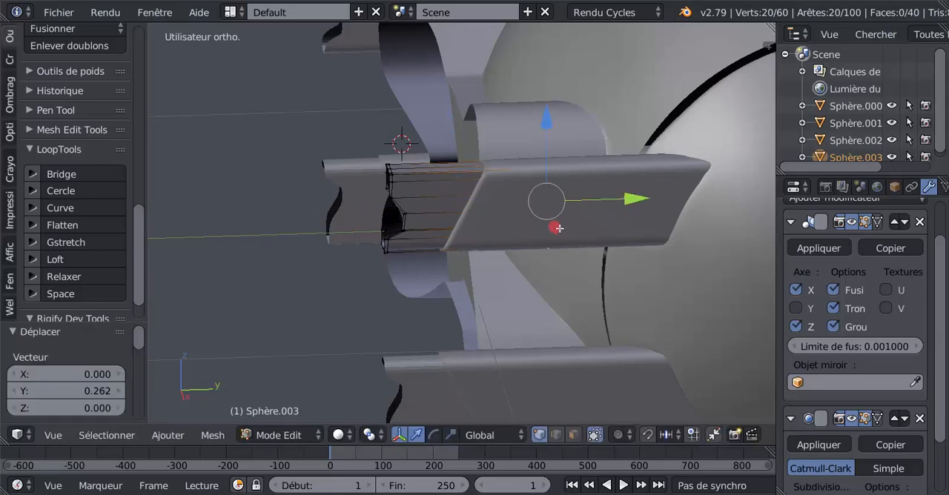
# Step: Pull the barrel's rear edge loop back out of the side arm by 0.292 along negative Y
pyautogui.moveTo(634, 214); pyautogui.dragTo(622, 237, button='middle')
pyautogui.scroll(3, 587, 234)
pyautogui.keyDown('shift'); pyautogui.moveTo(544, 223); pyautogui.dragTo(514, 248, button='middle'); pyautogui.keyUp('shift')
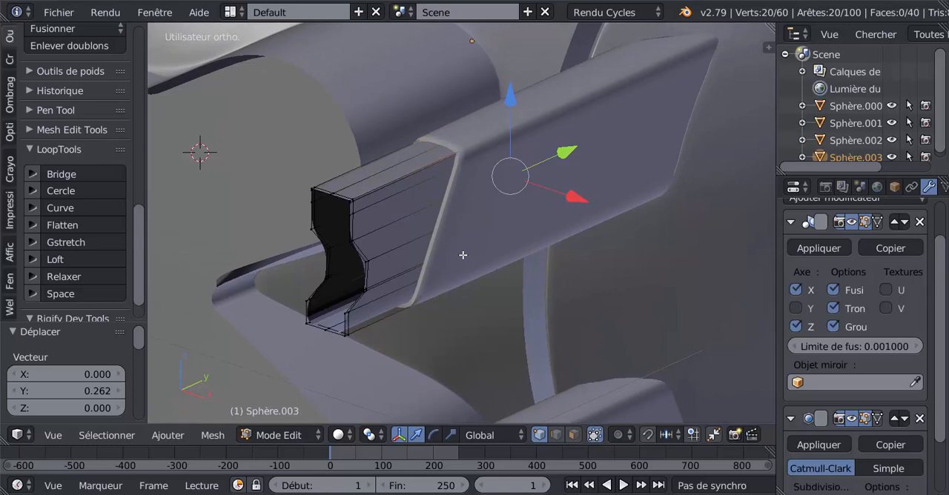
pyautogui.moveTo(433, 261); pyautogui.dragTo(423, 244, button='middle')
pyautogui.moveTo(381, 221); pyautogui.dragTo(414, 232, button='middle')
pyautogui.press('g')
pyautogui.press('y')
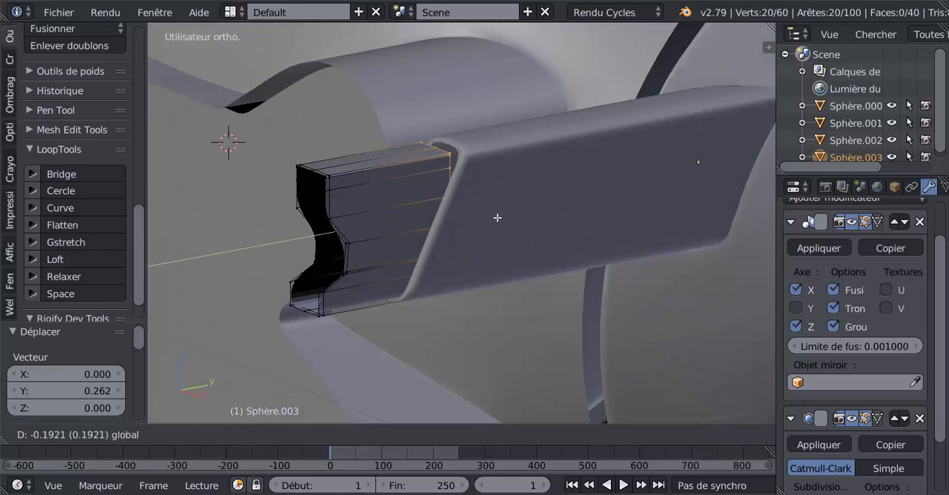
pyautogui.click(453, 235)
# Step: Select only the barrel's top vertices, including the hidden ones behind, and lower them 0.019 along Z
pyautogui.moveTo(347, 205); pyautogui.dragTo(303, 191, button='middle')
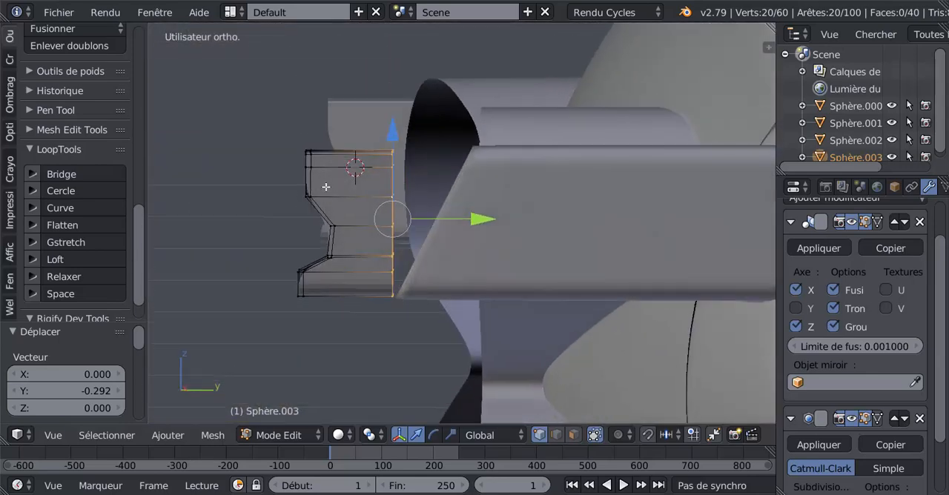
pyautogui.press('a')
pyautogui.press('z')
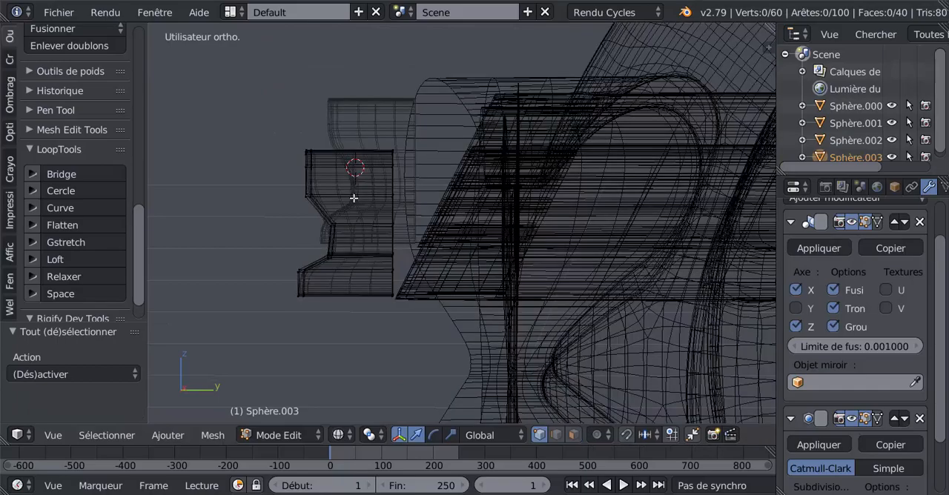
pyautogui.press('c')
pyautogui.moveTo(315, 156)
pyautogui.mouseDown()
pyautogui.moveTo(378, 155)
pyautogui.moveTo(312, 157)
pyautogui.moveTo(374, 161)
pyautogui.mouseUp()
pyautogui.moveTo(370, 200); pyautogui.dragTo(410, 211, button='middle')
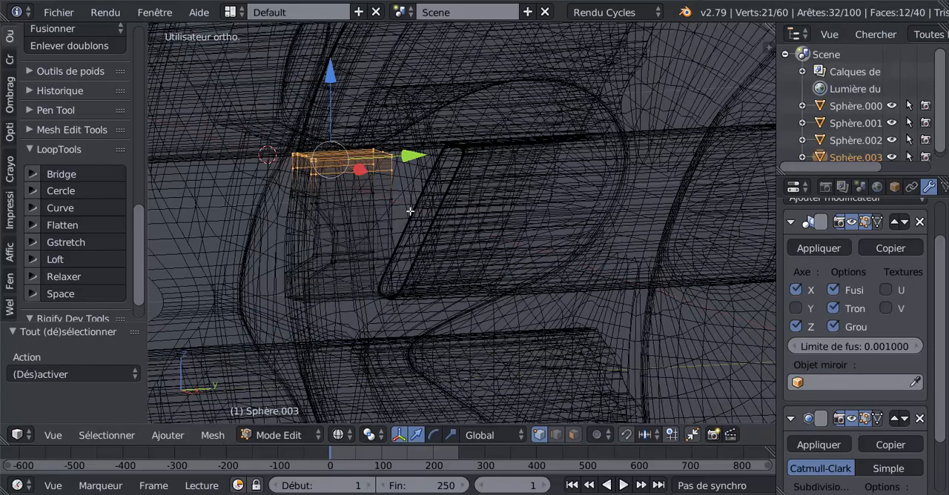
pyautogui.press('z')
pyautogui.press('g')
pyautogui.press('z')
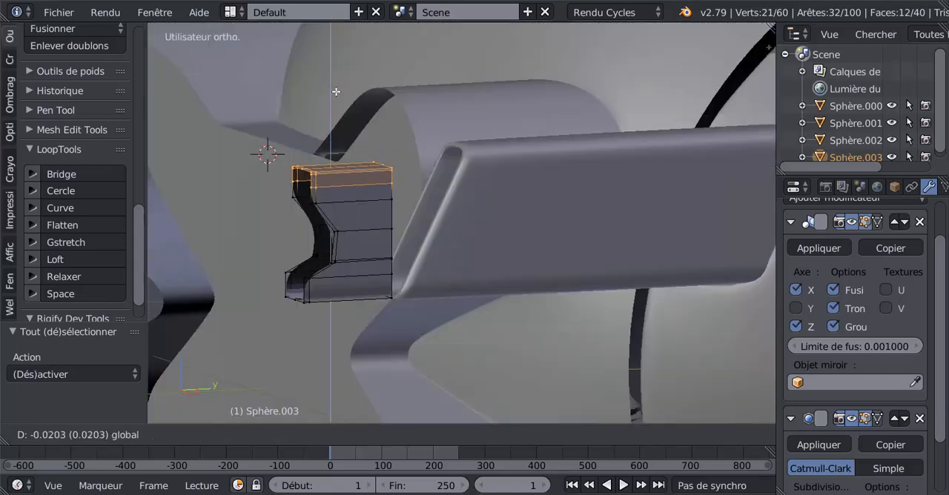
pyautogui.click(335, 91)
# Step: Add two lengthwise edge loops to the barrel's top face, one midway on each side of its centre edge
pyautogui.moveTo(336, 92); pyautogui.dragTo(430, 219, button='middle')
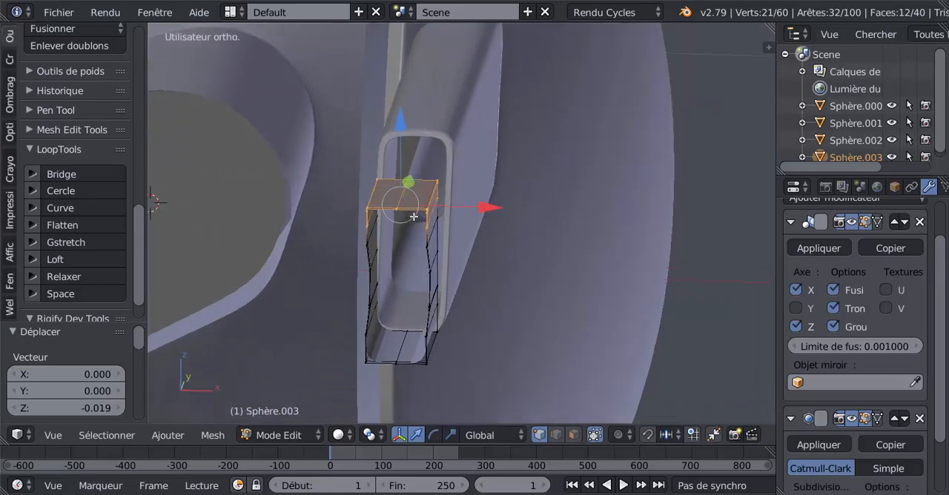
pyautogui.hotkey('ctrl', 'r')
pyautogui.click(411, 208)
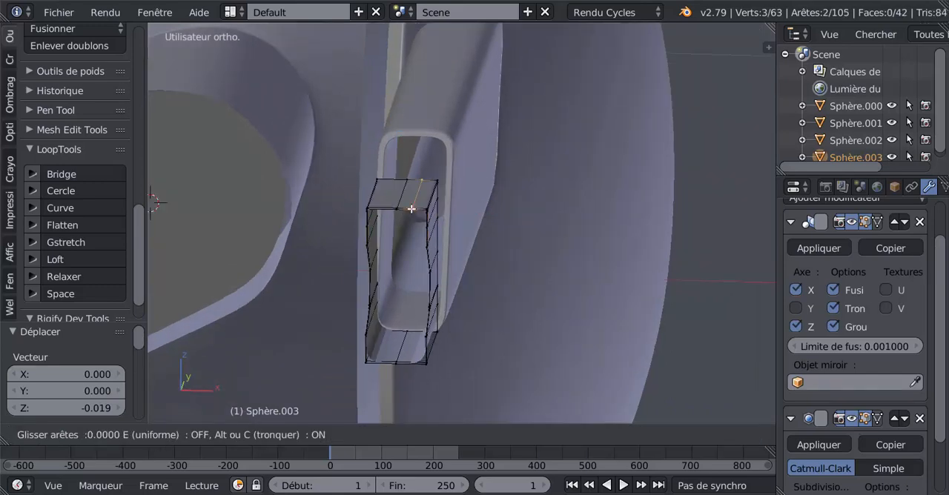
pyautogui.rightClick(410, 209)
pyautogui.hotkey('ctrl', 'r')
pyautogui.click(387, 208)
pyautogui.rightClick(388, 207)
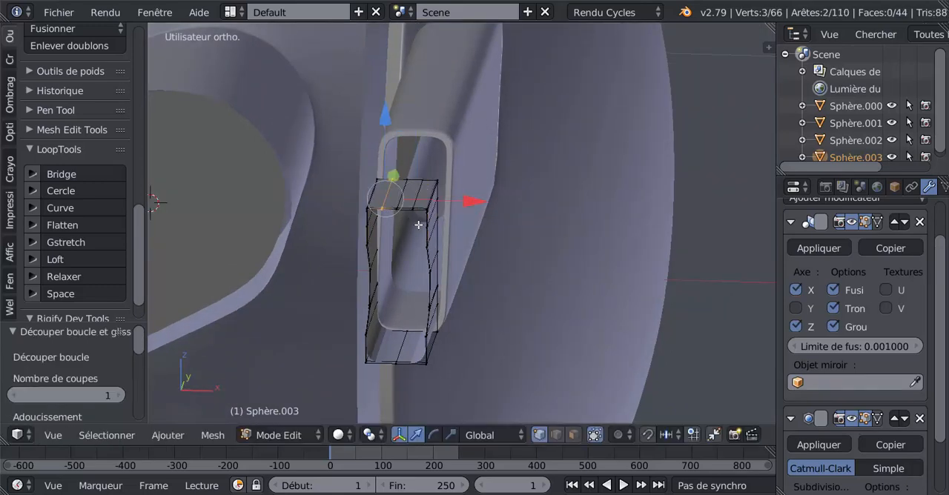
# Step: Raise the central strip of the barrel's top face slightly along Z to form sloped corners, and preview the smoothed shape
pyautogui.moveTo(419, 225); pyautogui.dragTo(411, 243, button='middle')
pyautogui.keyDown('alt'); pyautogui.keyDown('shift'); pyautogui.rightClick(426, 231); pyautogui.keyUp('shift'); pyautogui.keyUp('alt')
pyautogui.keyDown('alt'); pyautogui.keyDown('shift'); pyautogui.rightClick(411, 231); pyautogui.keyUp('shift'); pyautogui.keyUp('alt')
pyautogui.press('g')
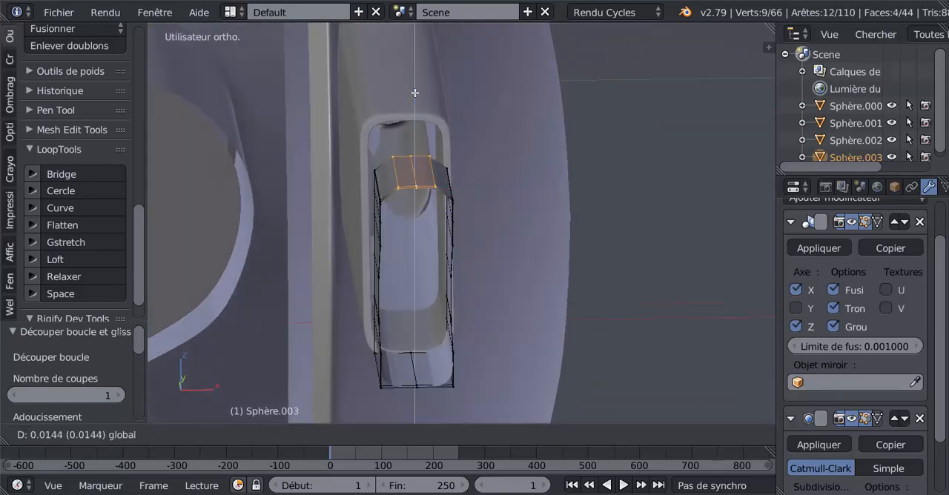
pyautogui.click(417, 86)
pyautogui.press('Tab')
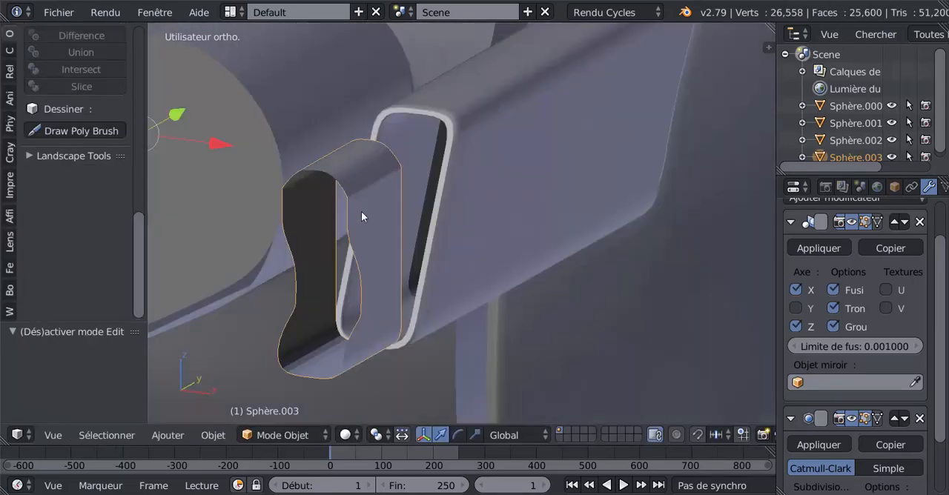
pyautogui.moveTo(361, 212); pyautogui.dragTo(404, 223, button='middle')
pyautogui.press('Tab')
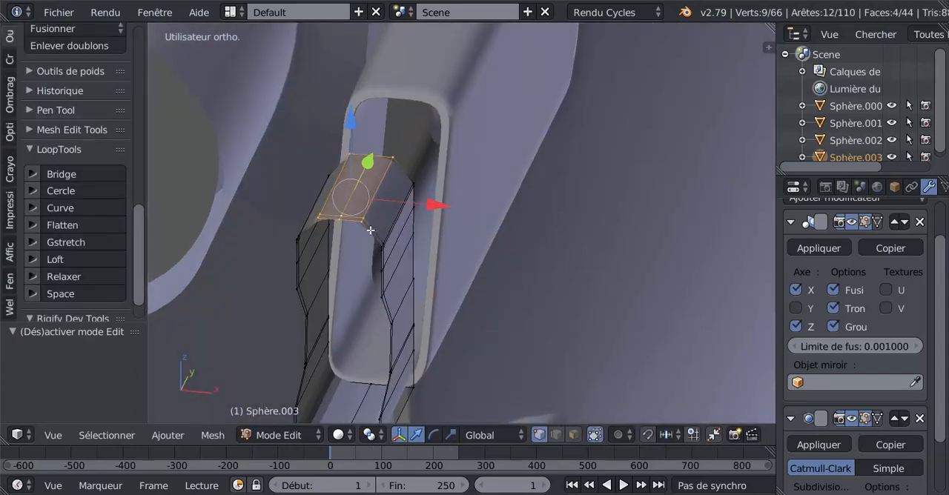
# Step: Add two lengthwise edge loops to the top slope on the barrel's positive X side, one close to each of its edges
pyautogui.hotkey('ctrl', 'r')
pyautogui.click(373, 231)
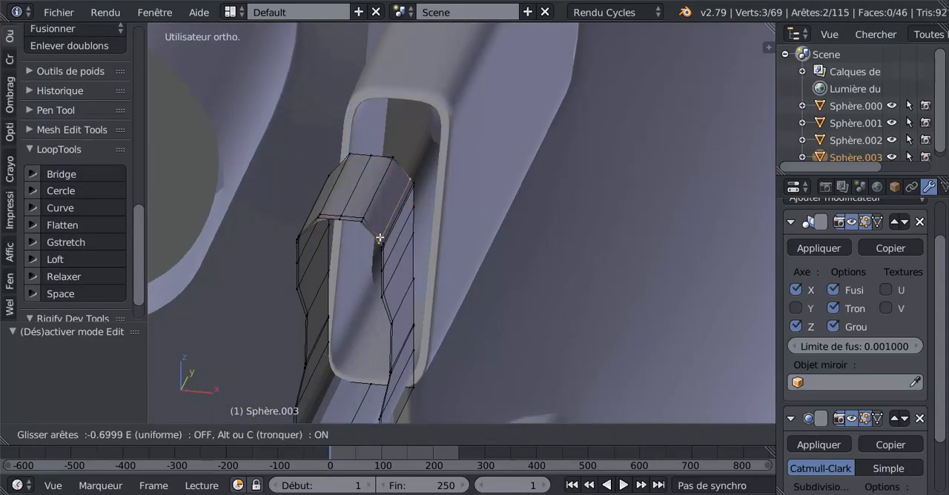
pyautogui.click(374, 230)
pyautogui.press('g')
pyautogui.press('g')
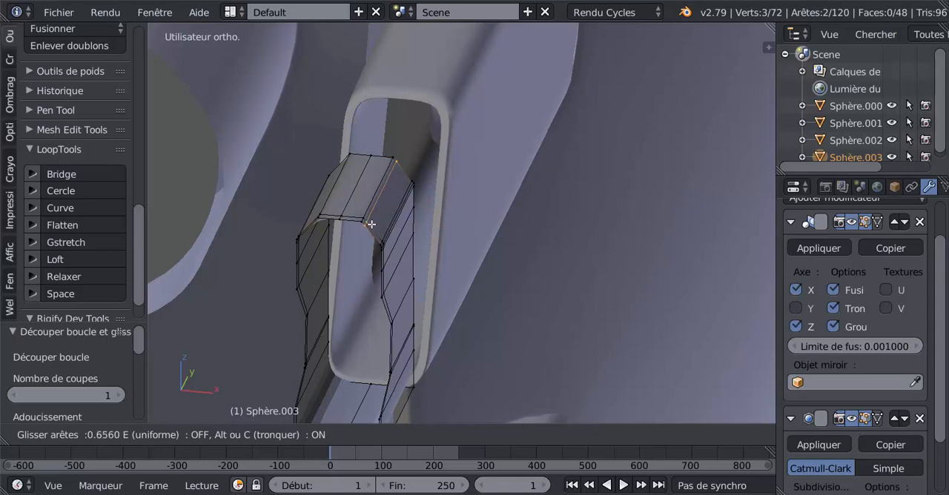
pyautogui.click(373, 225)
# Step: Add two lengthwise edge loops to the opposite top slope, on the negative X side, one close to each of its edges
pyautogui.moveTo(373, 220); pyautogui.dragTo(430, 220, button='middle')
pyautogui.hotkey('ctrl', 'r')
pyautogui.click(447, 233)
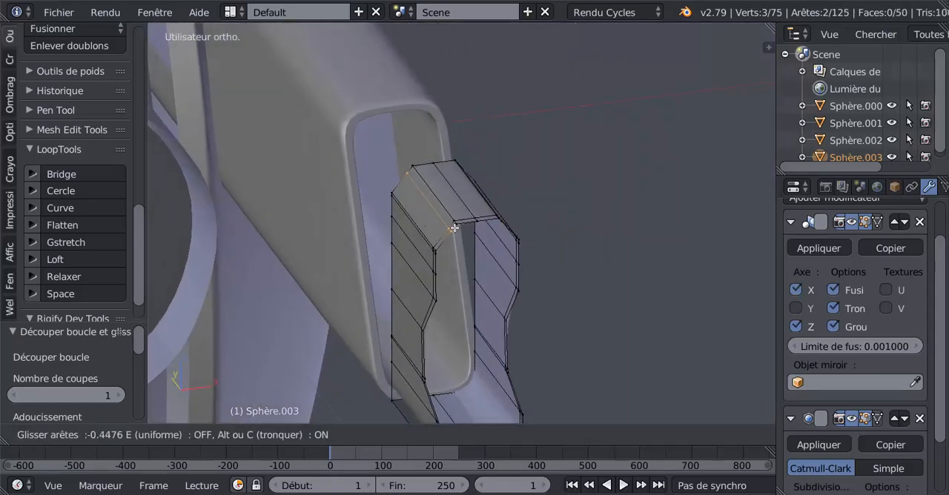
pyautogui.click(453, 227)
pyautogui.hotkey('ctrl', 'r')
pyautogui.click(448, 229)
pyautogui.click(440, 241)
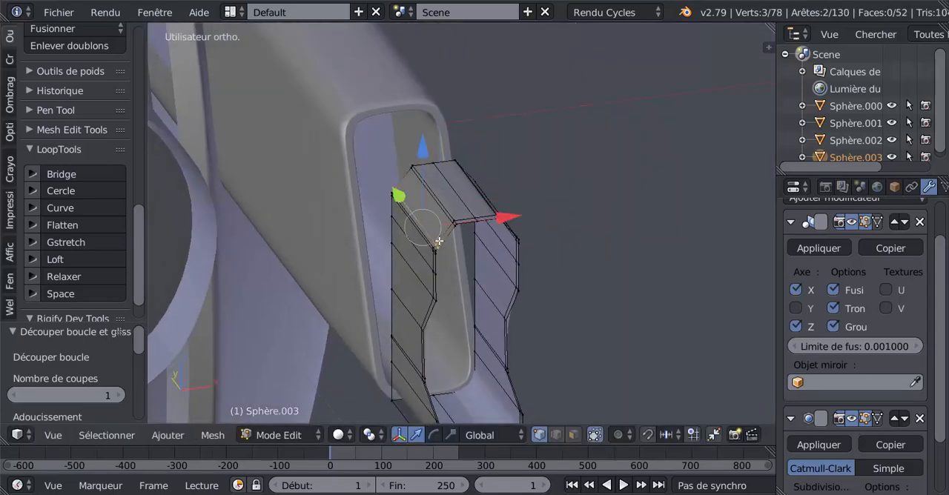
# Step: Check the smoothed top corners, select the whole barrel mesh and move it forward along negative Y, away from the side arm
pyautogui.press('Tab')
pyautogui.moveTo(442, 257); pyautogui.dragTo(266, 261, button='middle')
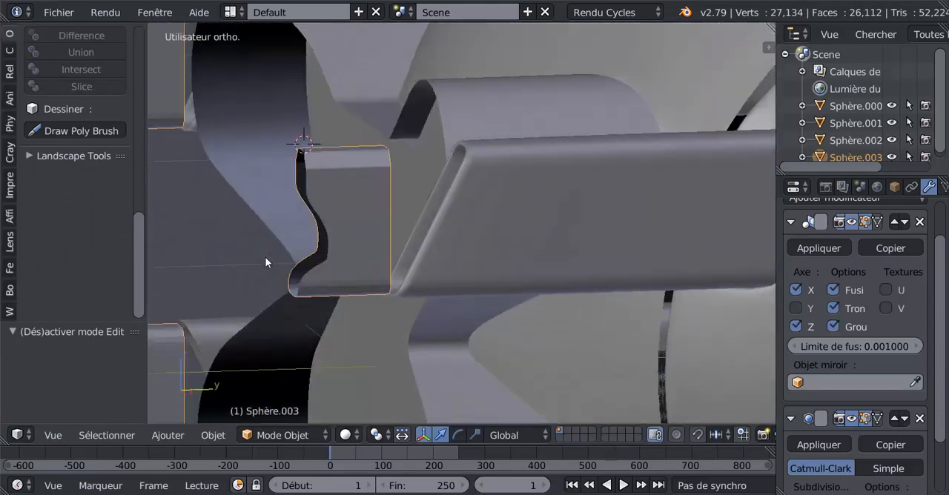
pyautogui.scroll(-3, 266, 261)
pyautogui.press('Tab')
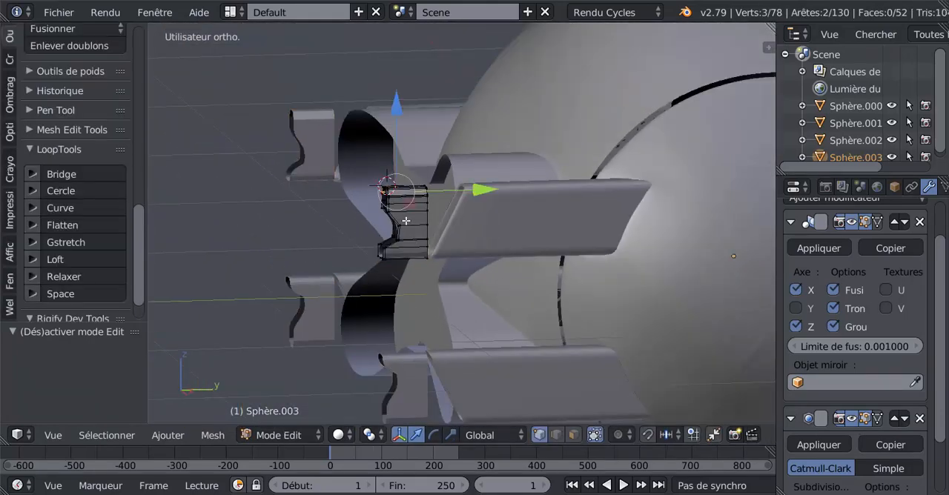
pyautogui.press('a')
pyautogui.moveTo(483, 217); pyautogui.dragTo(340, 225)
pyautogui.press('Tab')
pyautogui.press('Tab')
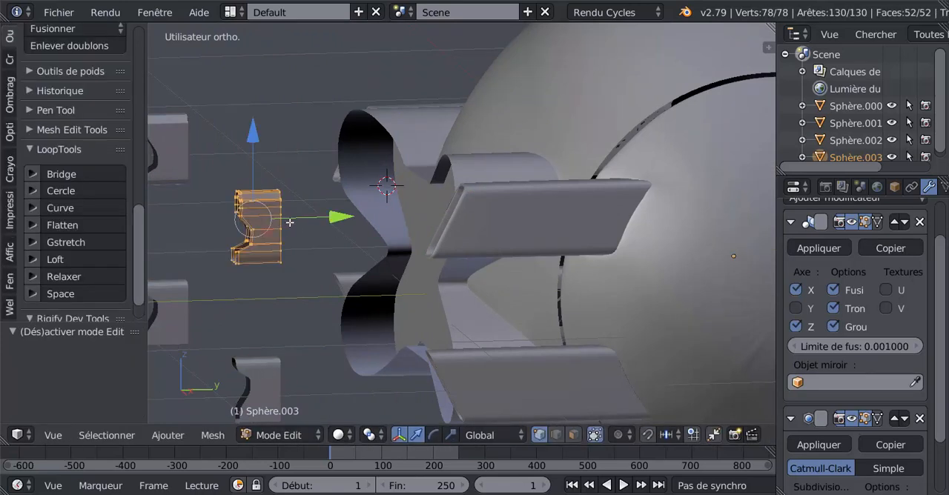
# Step: Select the barrel's rear edge loop, extend it along Y into the side arm and check the smoothed junction
pyautogui.rightClick(282, 221)
pyautogui.keyDown('alt'); pyautogui.rightClick(283, 219); pyautogui.keyUp('alt')
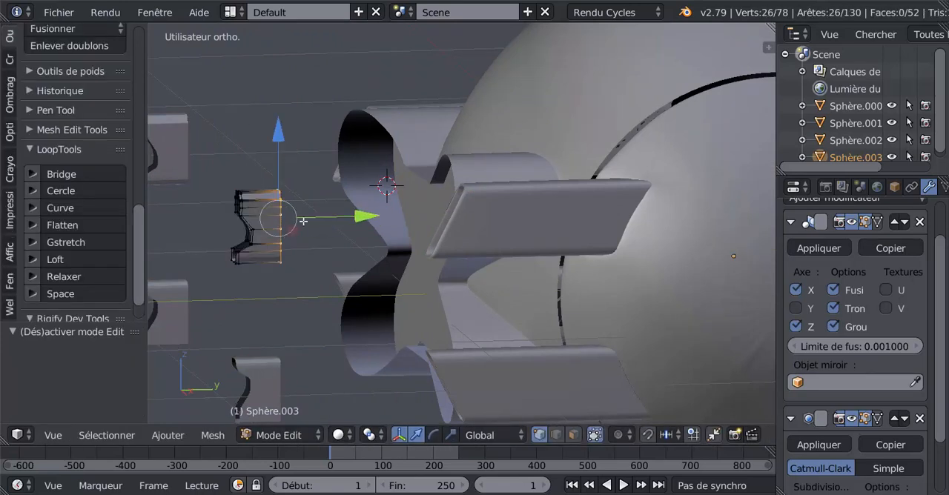
pyautogui.moveTo(357, 217); pyautogui.dragTo(554, 238)
pyautogui.moveTo(555, 238); pyautogui.dragTo(515, 188, button='middle')
pyautogui.press('Tab')
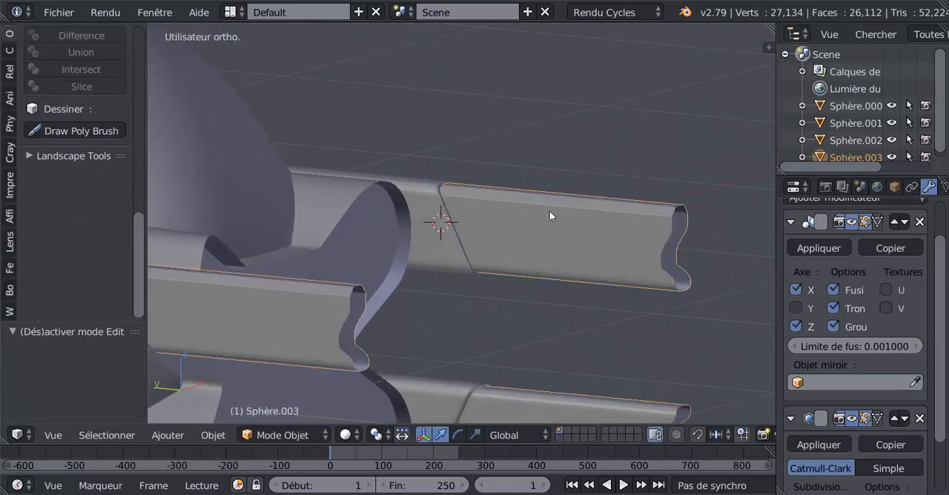
pyautogui.moveTo(568, 233); pyautogui.dragTo(453, 198, button='middle')
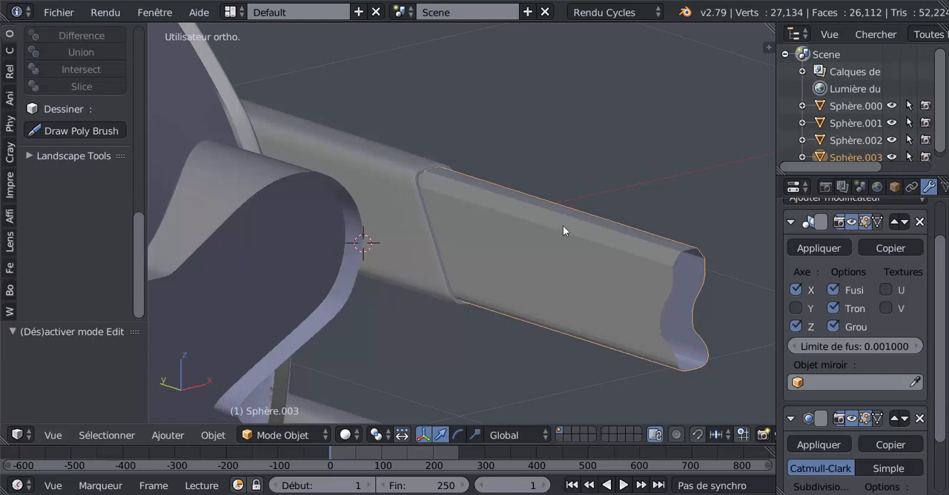
pyautogui.scroll(1, 535, 217)
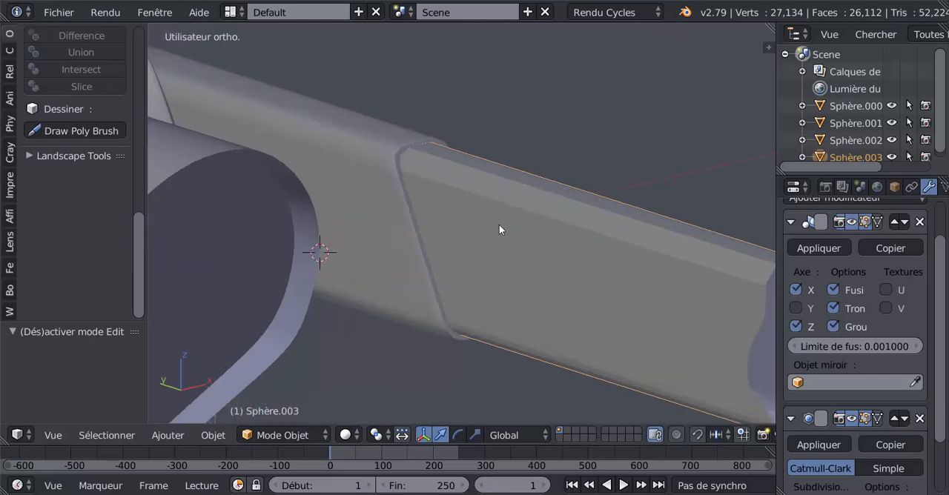
pyautogui.press('Tab')
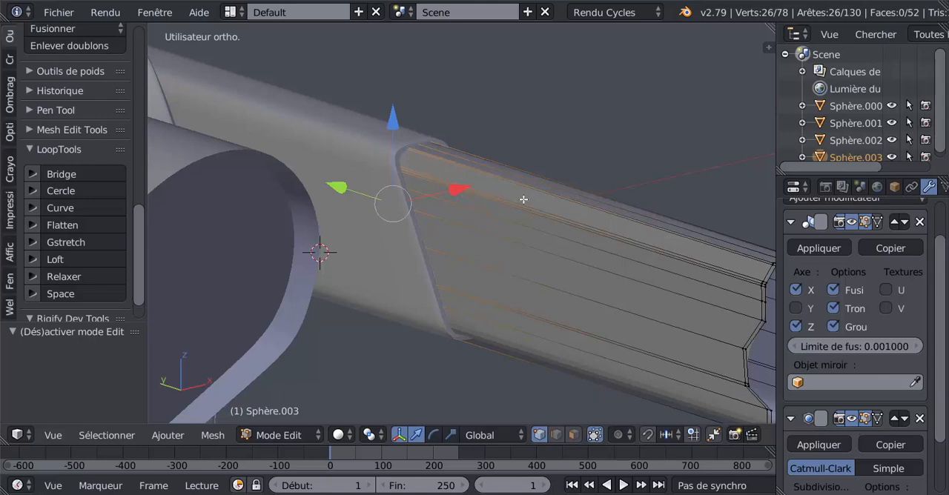
pyautogui.hotkey('ctrl', 'r')
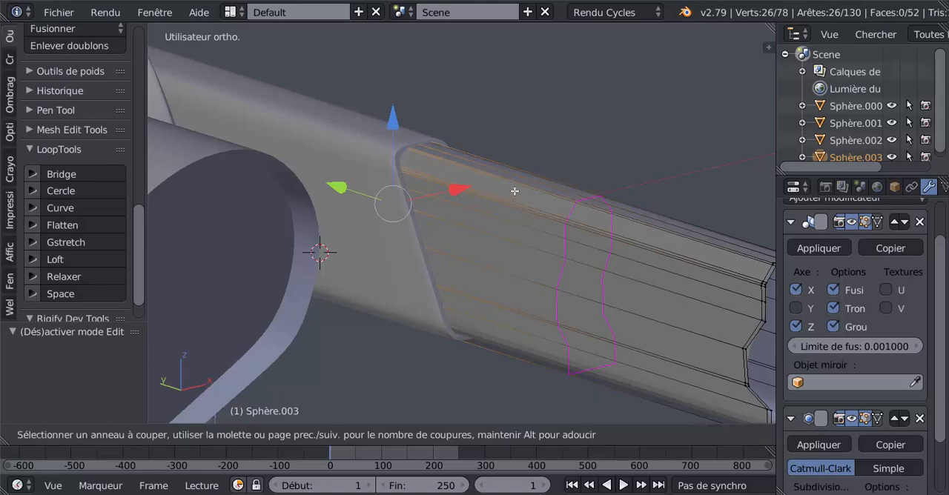
pyautogui.press('Escape')
pyautogui.moveTo(576, 172); pyautogui.dragTo(377, 203, button='middle')
pyautogui.press('Tab')
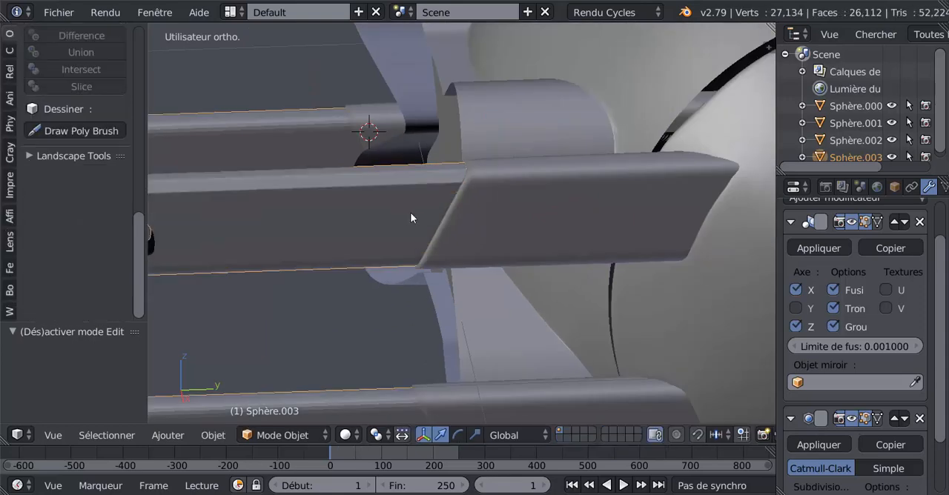
pyautogui.press('Tab')
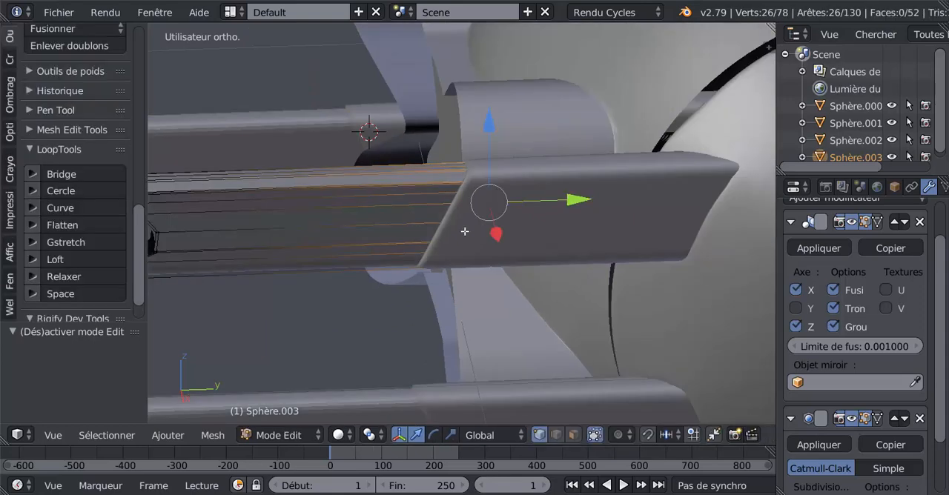
# Step: Leave mesh editing and hide the side-arm object Sphère.002
pyautogui.press('Tab')
pyautogui.scroll(-3, 575, 237)
pyautogui.rightClick(565, 249)
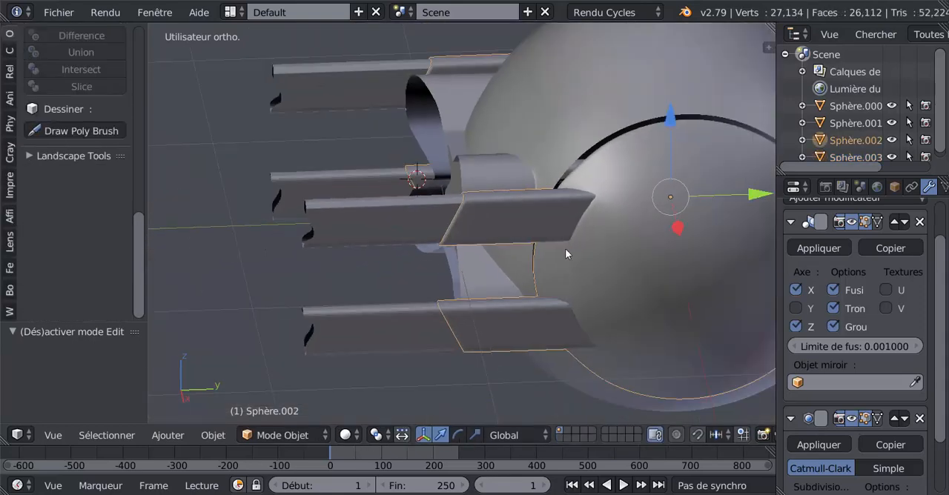
pyautogui.press('h')
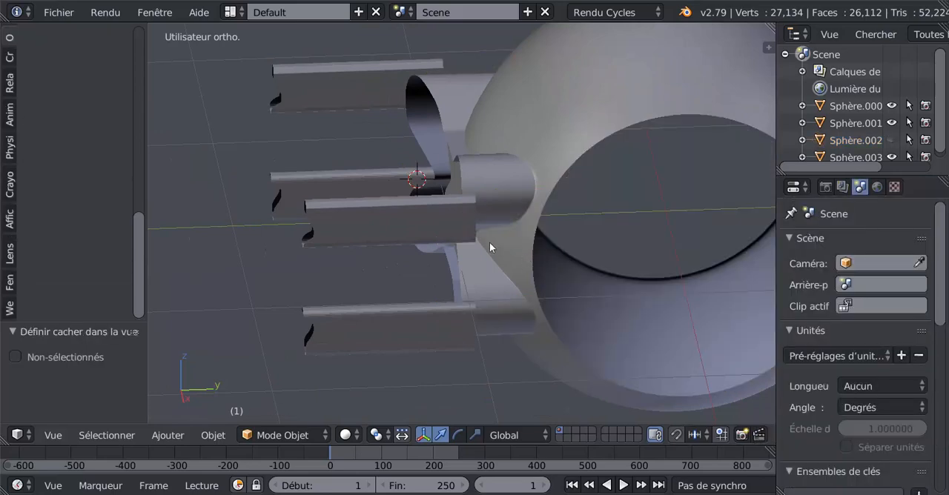
# Step: Edit the barrel mesh in the right orthographic view and add an edge loop around it, slid almost onto the rear end
pyautogui.rightClick(449, 228)
pyautogui.press('Tab')
pyautogui.scroll(2, 449, 227)
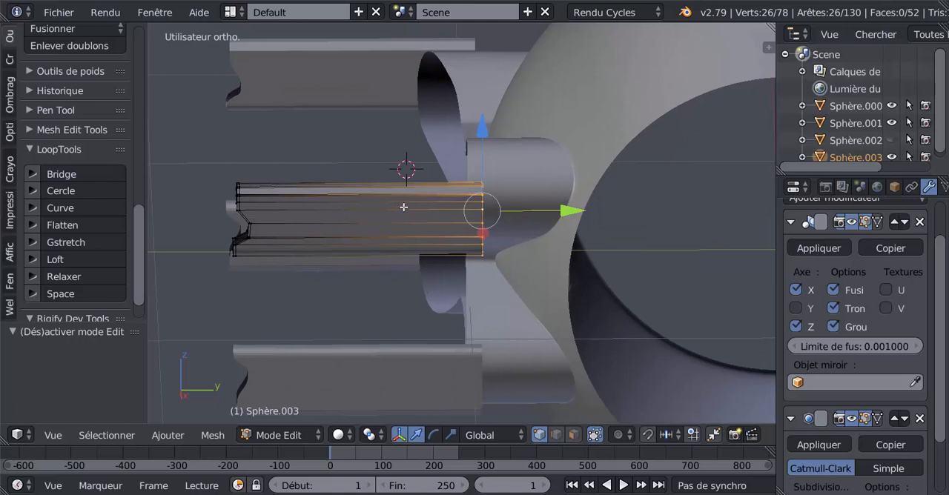
pyautogui.press('KP_3')
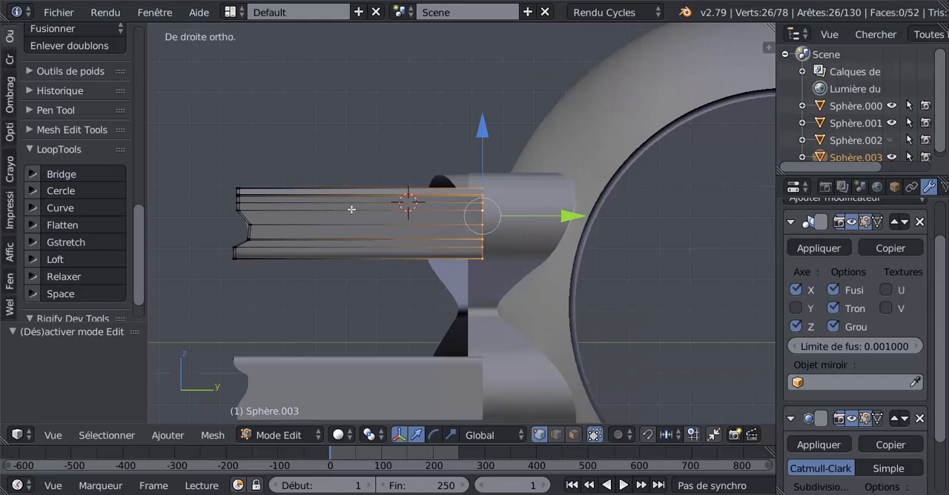
pyautogui.hotkey('ctrl', 'r')
pyautogui.click(397, 215)
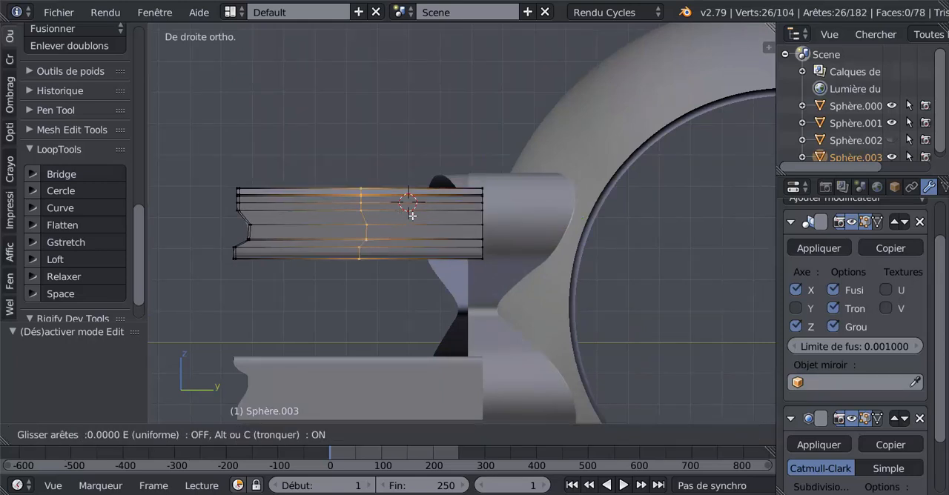
pyautogui.click(517, 223)
# Step: Move the new edge loop toward the barrel's front along negative Y by 0.360, by 0.117 and by 0.180
pyautogui.moveTo(563, 219); pyautogui.dragTo(450, 221)
pyautogui.scroll(3, 467, 226)
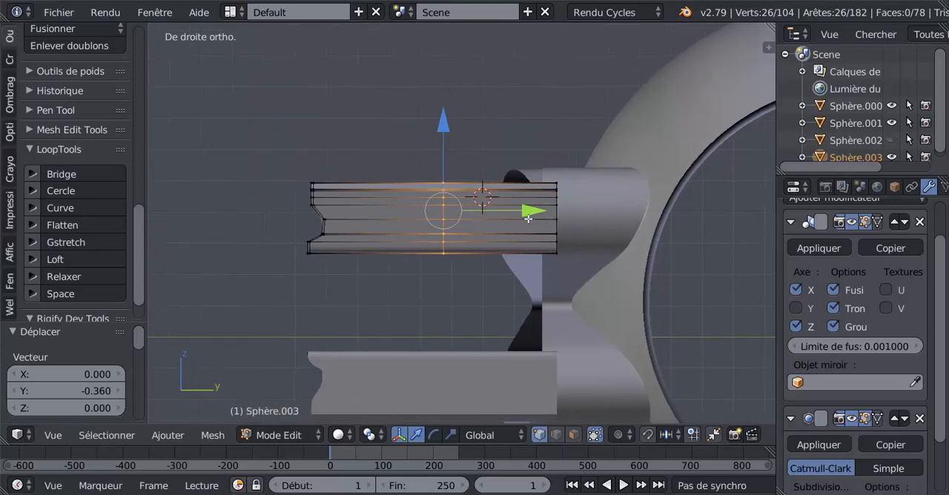
pyautogui.press('g')
pyautogui.click(455, 211)
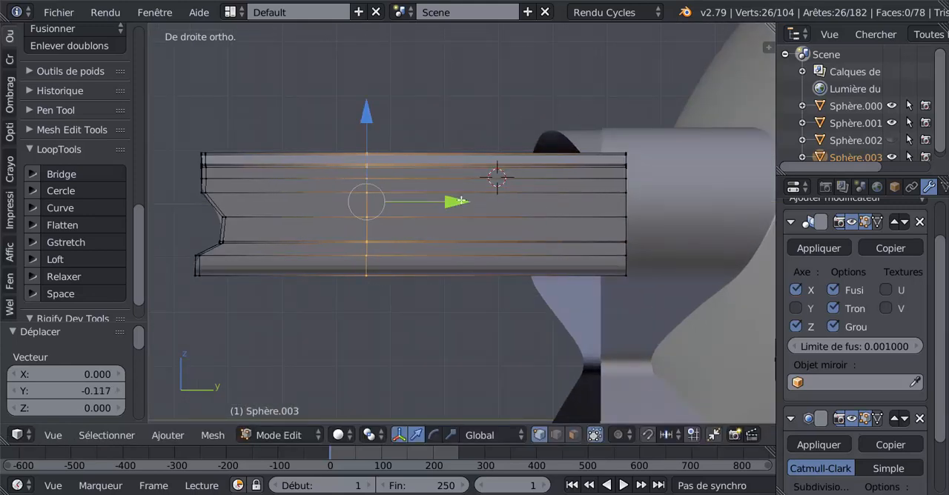
pyautogui.moveTo(454, 205); pyautogui.dragTo(356, 225)
# Step: Add eight evenly spaced edge loops around the barrel, between the repositioned front loop and the rear end
pyautogui.hotkey('ctrl', 'r')
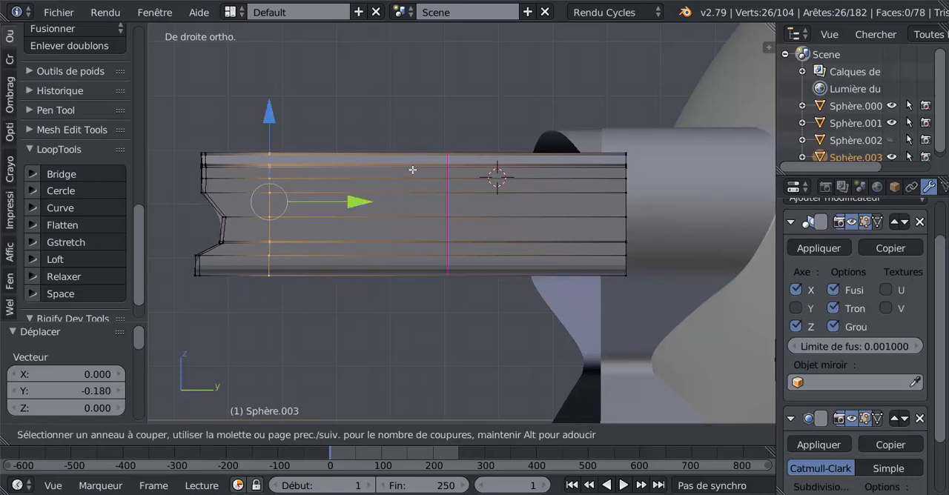
pyautogui.scroll(6, 412, 170)
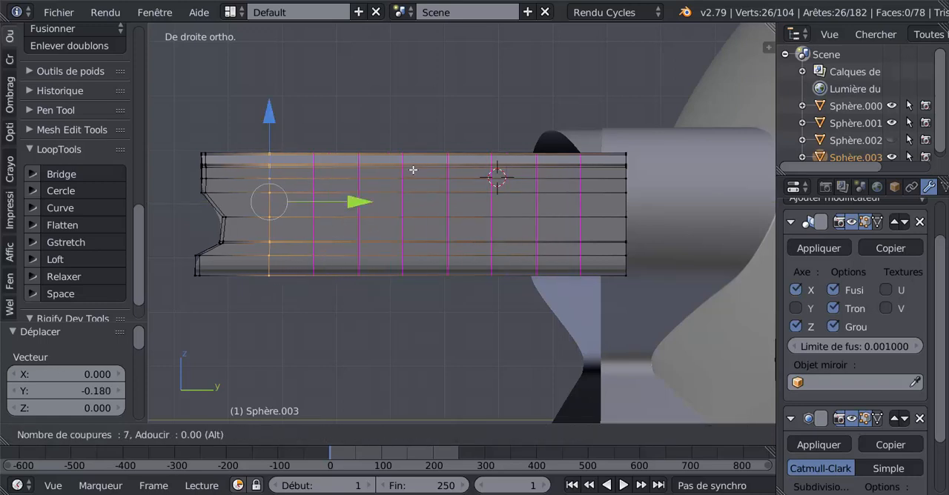
pyautogui.scroll(1, 413, 169)
pyautogui.click(413, 170)
pyautogui.rightClick(413, 170)
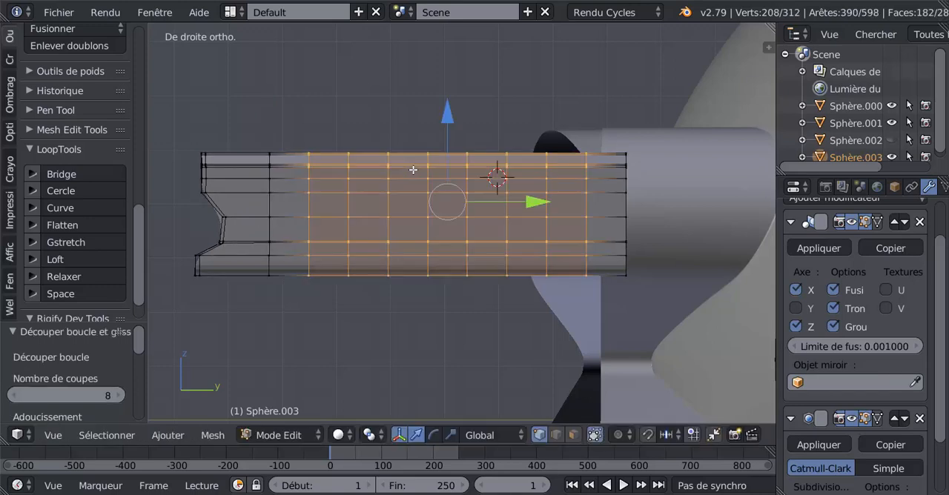
# Step: Add one centred lengthwise edge loop along the barrel's upper corner bevel on the right-hand side
pyautogui.scroll(2, 418, 168)
pyautogui.keyDown('shift'); pyautogui.moveTo(447, 172); pyautogui.dragTo(542, 208, button='middle'); pyautogui.keyUp('shift')
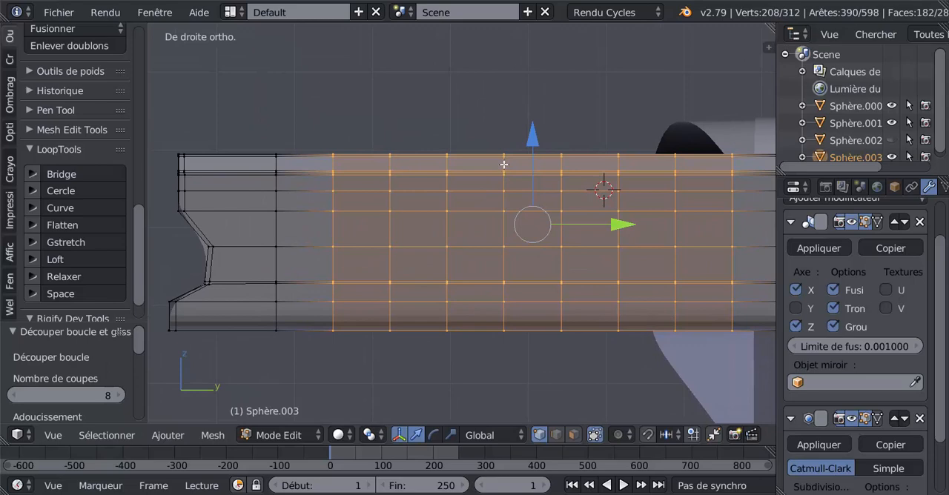
pyautogui.hotkey('ctrl', 'r')
pyautogui.click(504, 164)
pyautogui.rightClick(501, 164)
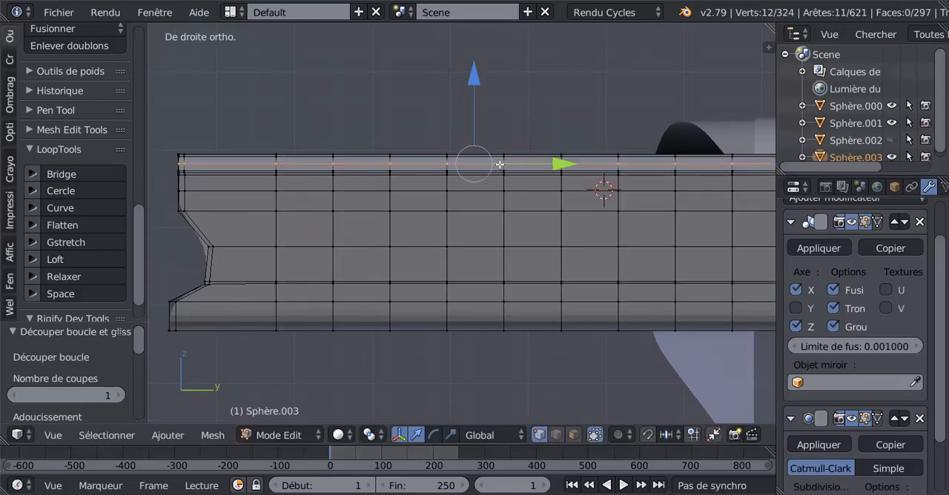
# Step: Add a matching centred lengthwise edge loop along the upper corner bevel on the barrel's opposite side
pyautogui.moveTo(392, 202); pyautogui.dragTo(589, 196, button='middle')
pyautogui.hotkey('ctrl', 'r')
pyautogui.click(508, 189)
pyautogui.rightClick(509, 190)
pyautogui.hotkey('ctrl', 'space')
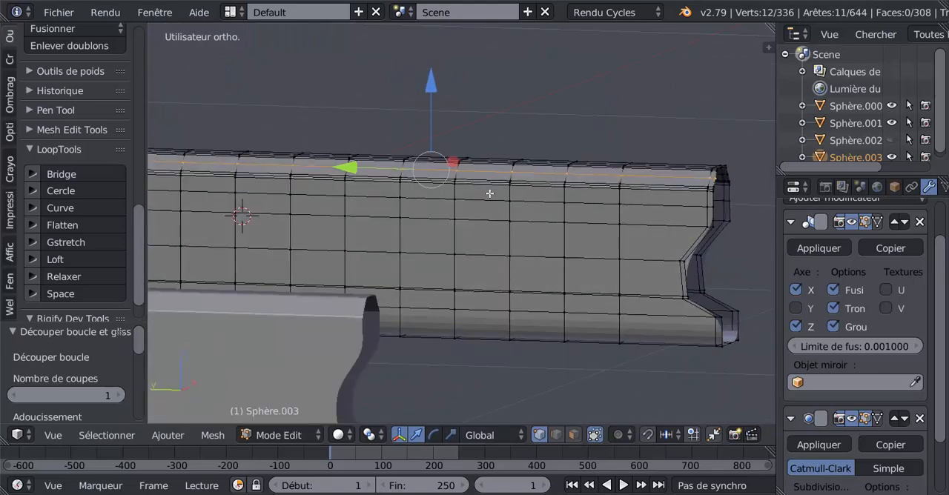
pyautogui.scroll(2, 492, 194)
pyautogui.moveTo(518, 188); pyautogui.dragTo(491, 195, button='middle')
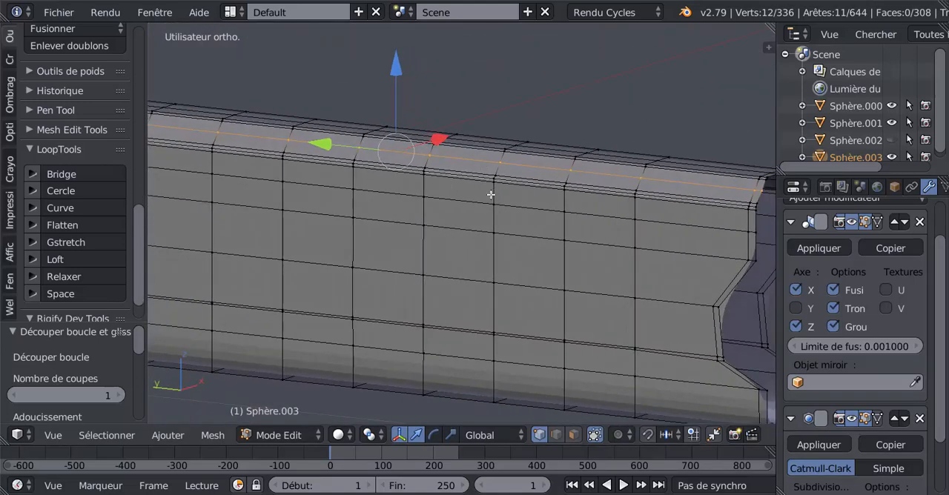
pyautogui.hotkey('ctrl', 'r')
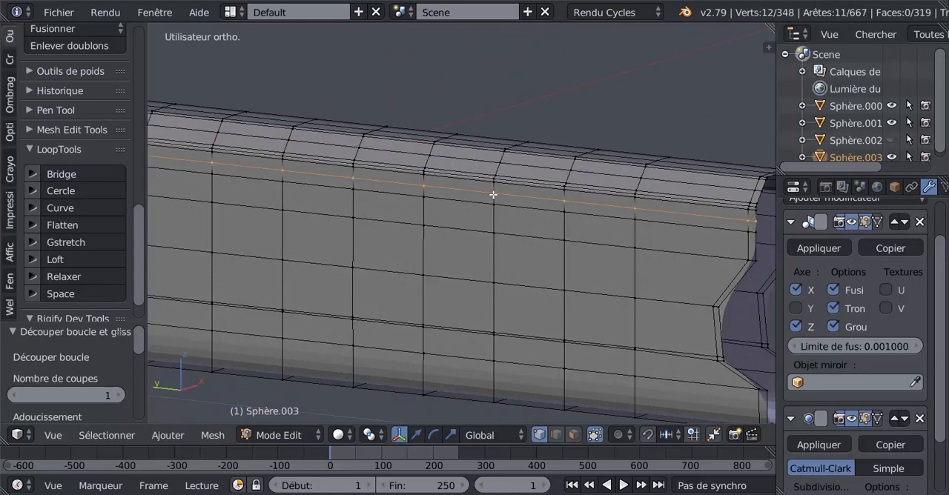
pyautogui.click(493, 194)
pyautogui.click(494, 194)
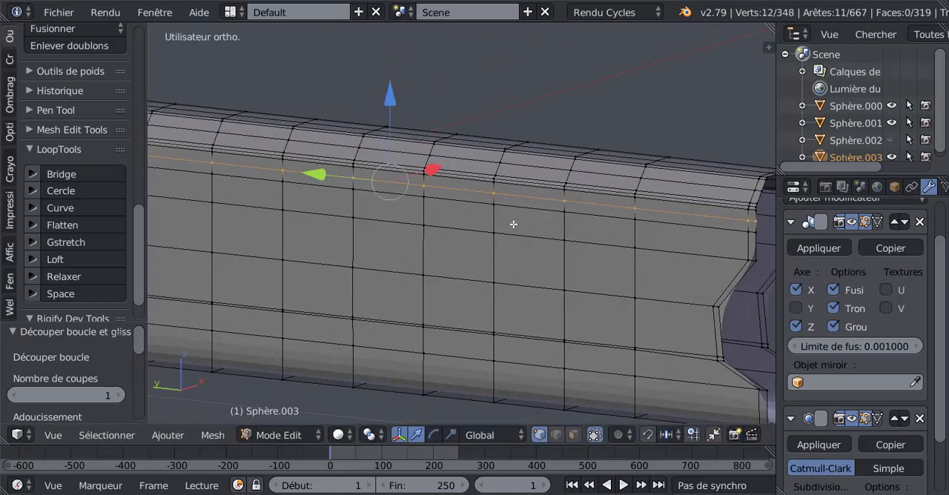
pyautogui.hotkey('ctrl', 'z')
# Step: Add a lengthwise edge loop just below the upper corner bevel on each side of the barrel
pyautogui.hotkey('ctrl', 'r')
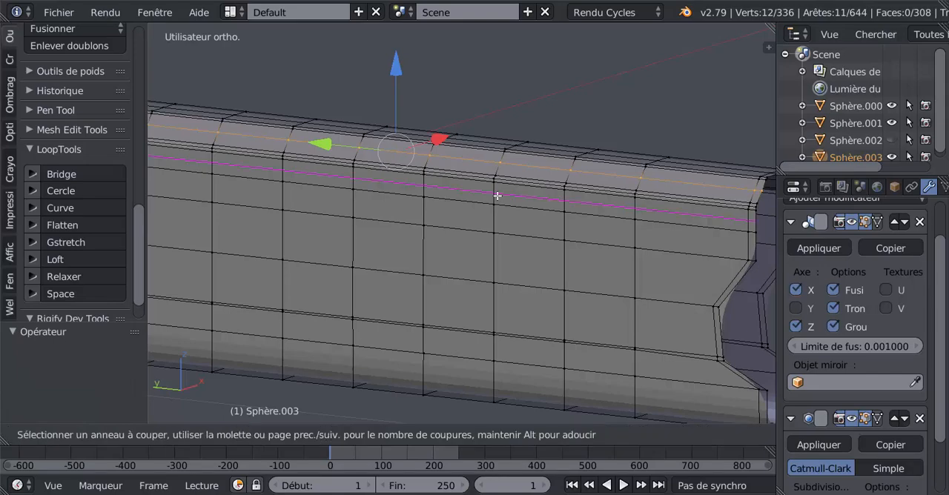
pyautogui.click(496, 195)
pyautogui.click(496, 195)
pyautogui.moveTo(495, 197); pyautogui.dragTo(408, 229, button='middle')
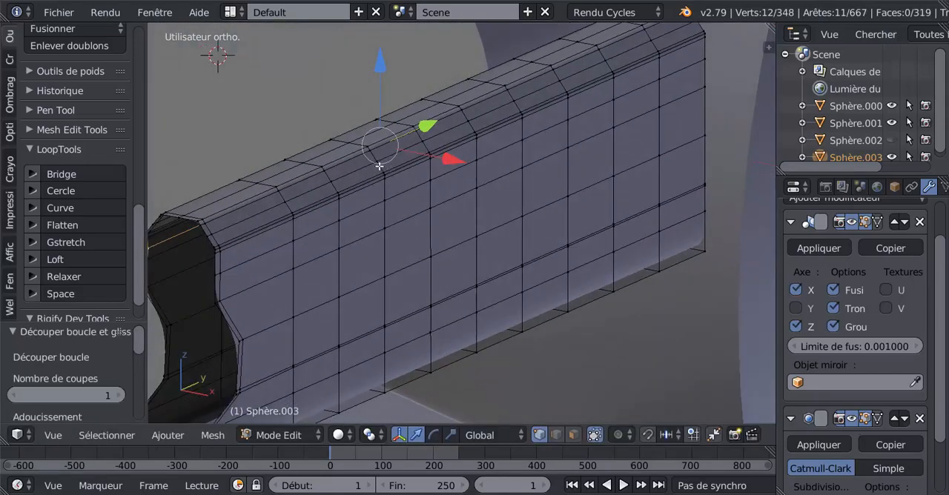
pyautogui.moveTo(395, 182); pyautogui.dragTo(309, 247, button='middle')
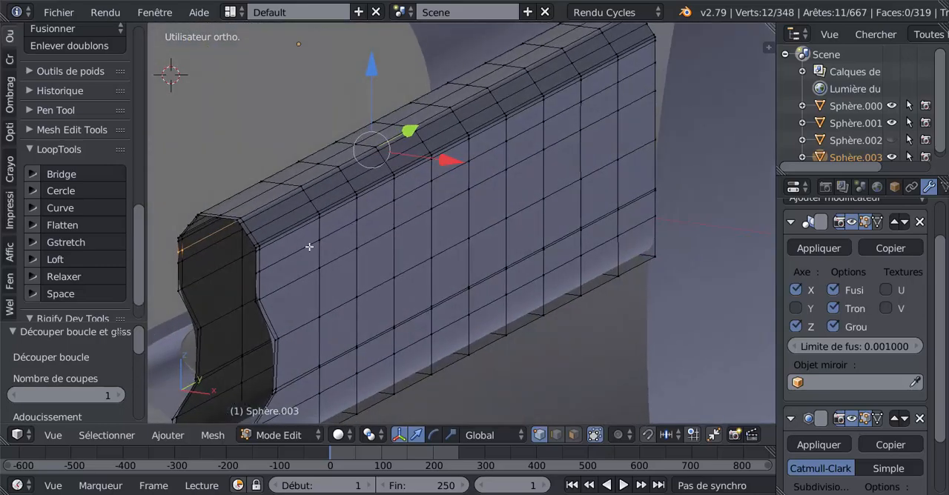
pyautogui.hotkey('ctrl', 'r')
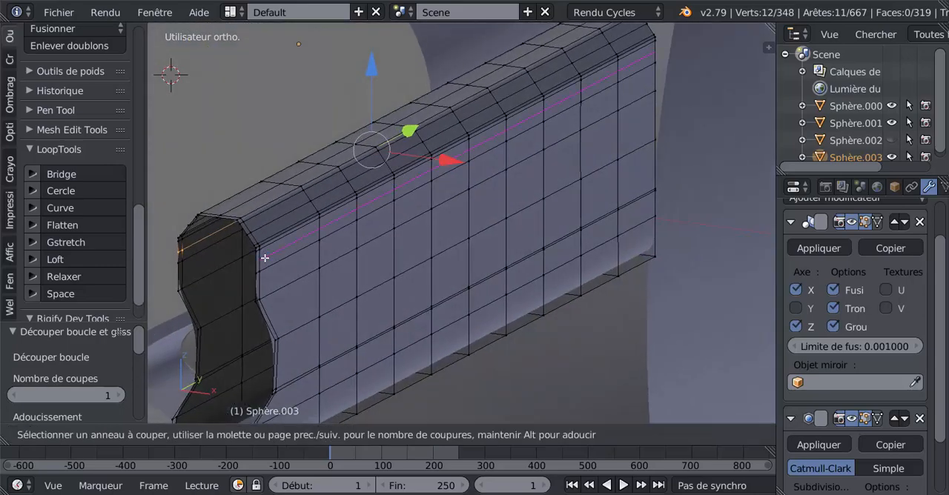
pyautogui.click(265, 255)
pyautogui.click(265, 256)
pyautogui.moveTo(307, 264); pyautogui.dragTo(447, 264, button='middle')
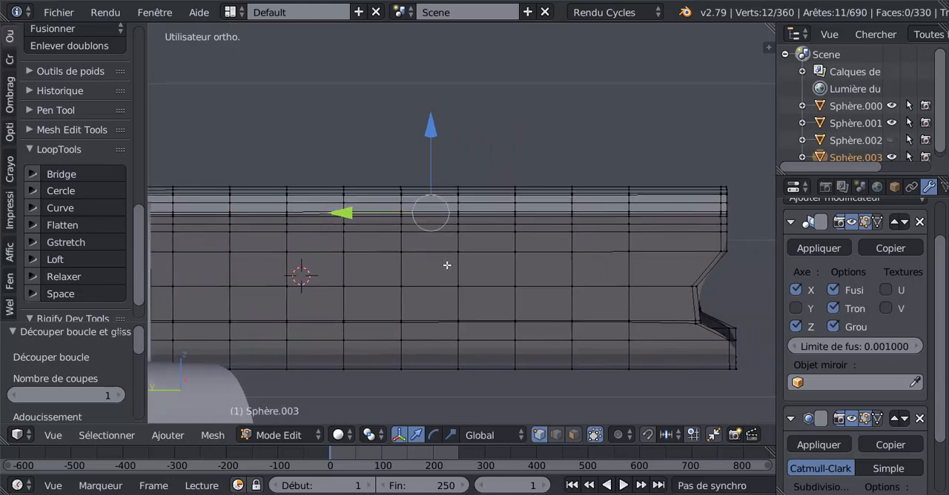
# Step: Switch to face selection and select the four stacked faces across the upper corner in one mid-barrel segment
pyautogui.click(574, 436)
pyautogui.scroll(2, 401, 230)
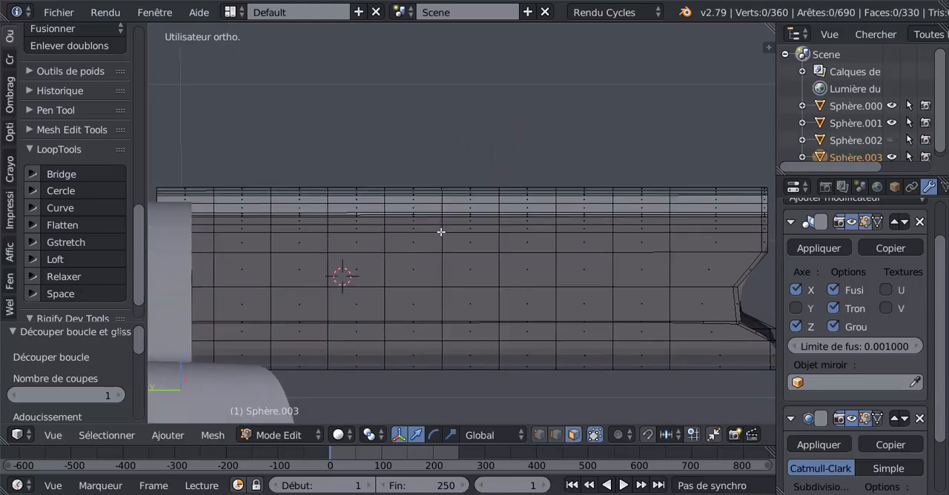
pyautogui.rightClick(396, 203)
pyautogui.press('c')
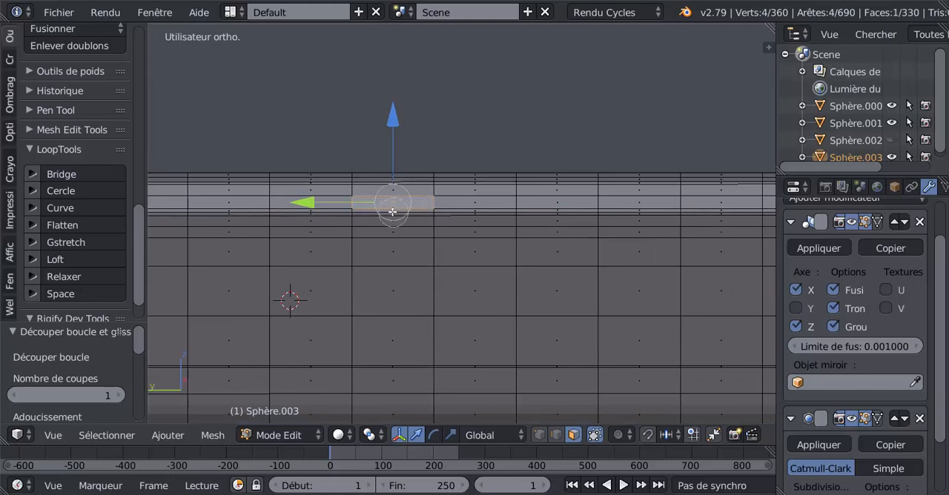
pyautogui.click(392, 212)
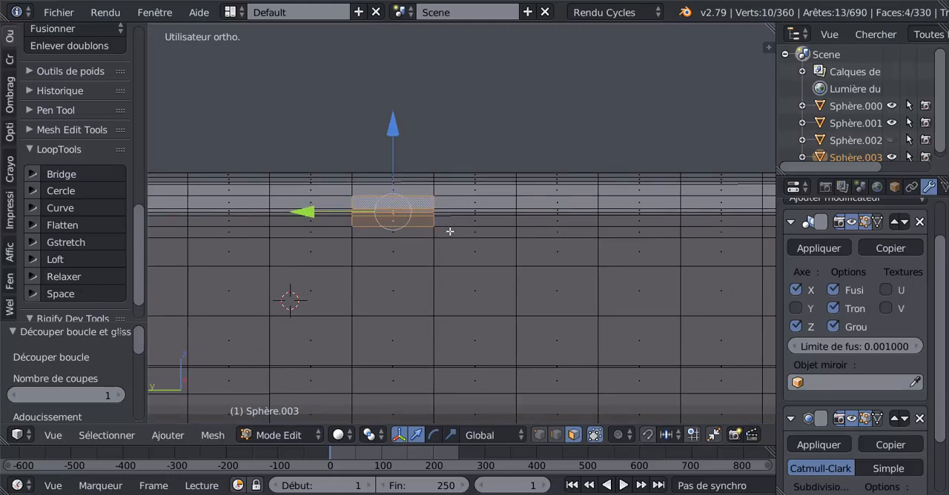
# Step: Add the matching four corner faces on the barrel's opposite side to the selection and inset both groups slightly
pyautogui.moveTo(456, 235); pyautogui.dragTo(517, 212, button='middle')
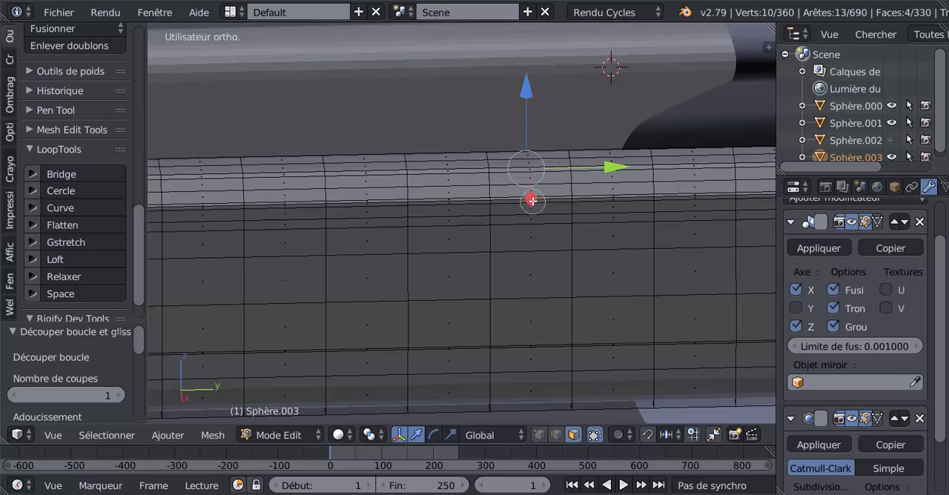
pyautogui.click(531, 201)
pyautogui.moveTo(533, 226); pyautogui.dragTo(691, 244, button='middle')
pyautogui.moveTo(462, 269); pyautogui.dragTo(319, 254, button='middle')
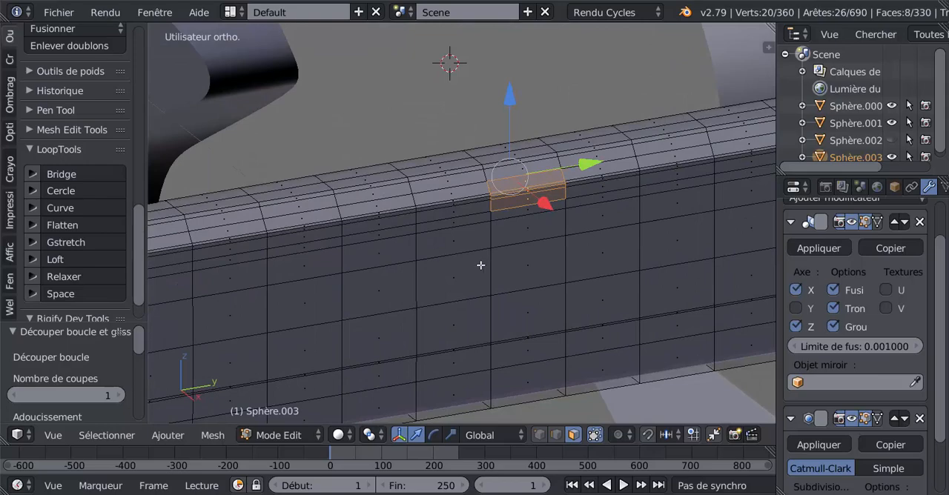
pyautogui.moveTo(412, 275); pyautogui.dragTo(573, 289, button='middle')
pyautogui.press('i')
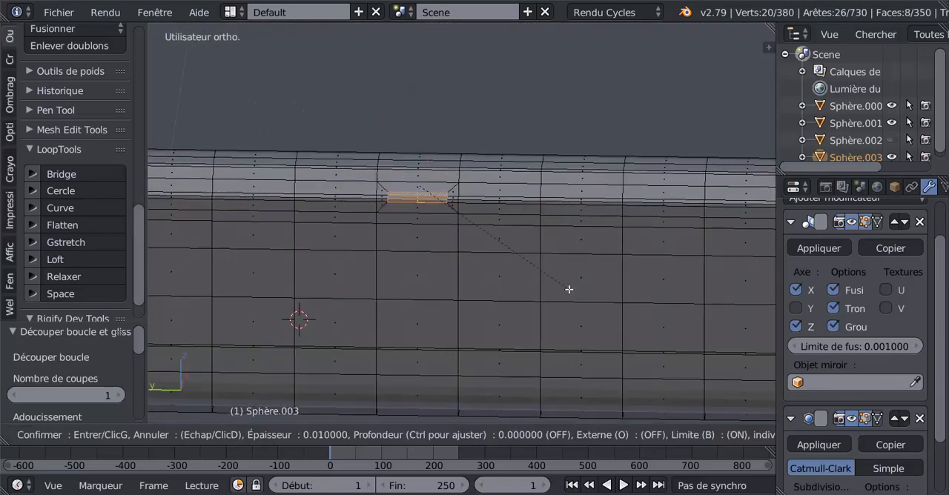
pyautogui.click(575, 294)
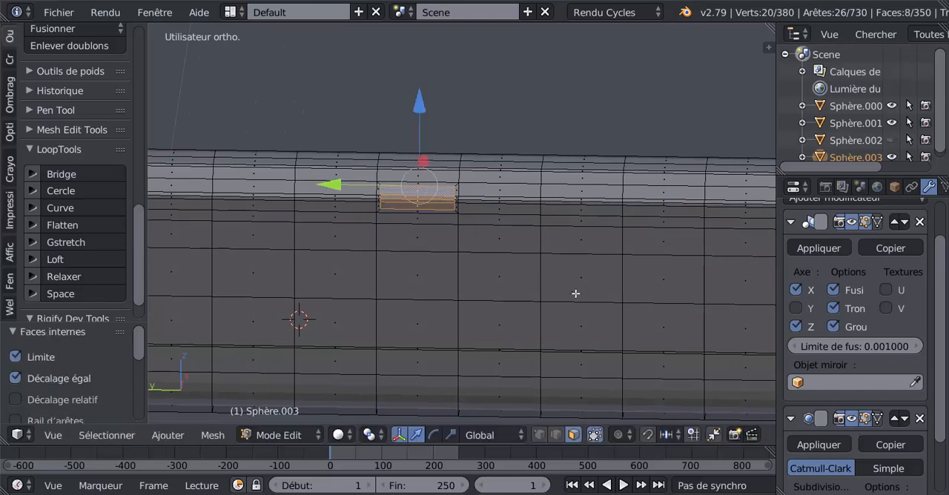
# Step: Try to select the corner faces of the next segment toward the front on both sides, using wireframe in the right orthographic view
pyautogui.scroll(3, 496, 248)
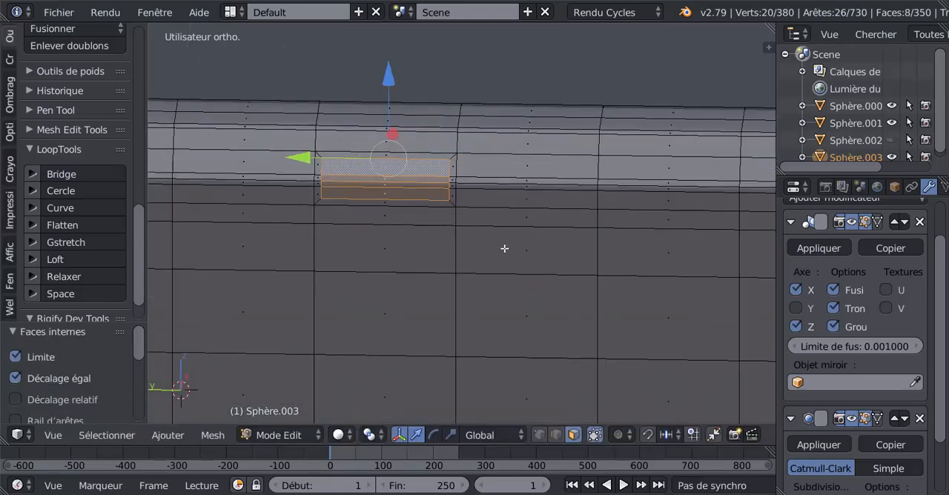
pyautogui.press('KP_3')
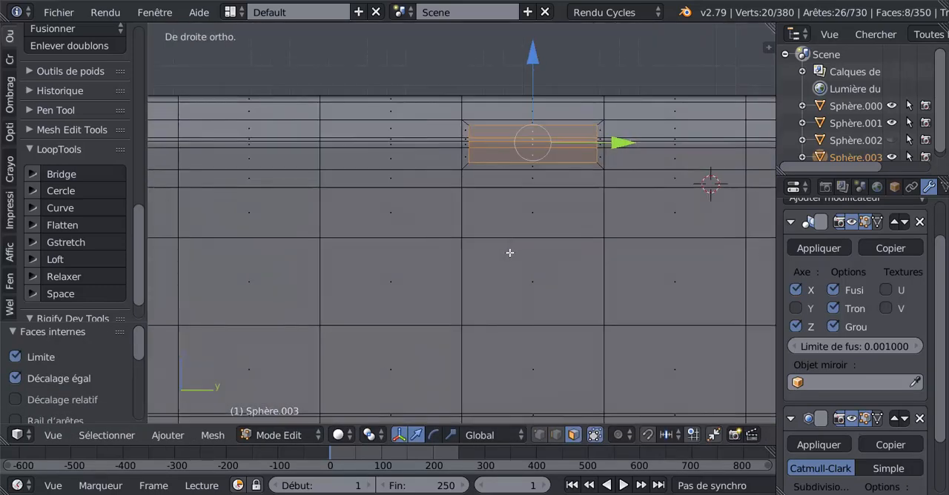
pyautogui.keyDown('shift'); pyautogui.moveTo(510, 253); pyautogui.dragTo(579, 271, button='middle'); pyautogui.keyUp('shift')
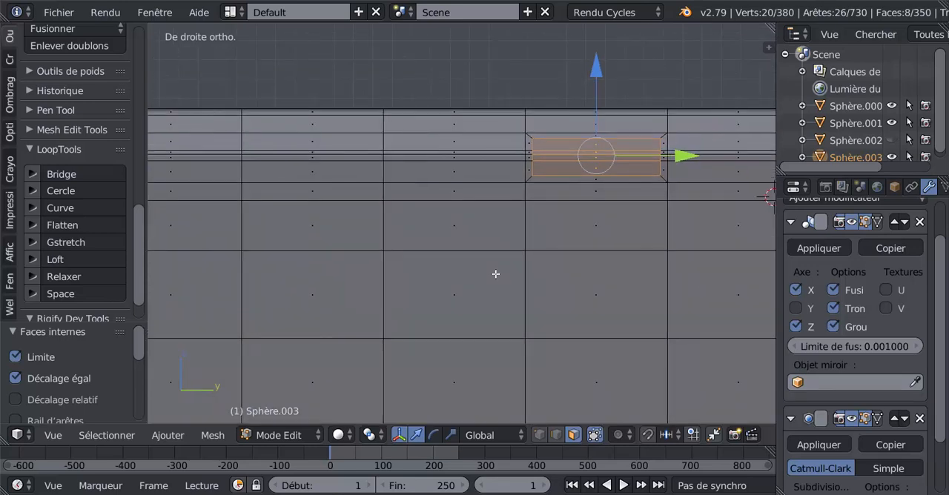
pyautogui.press('z')
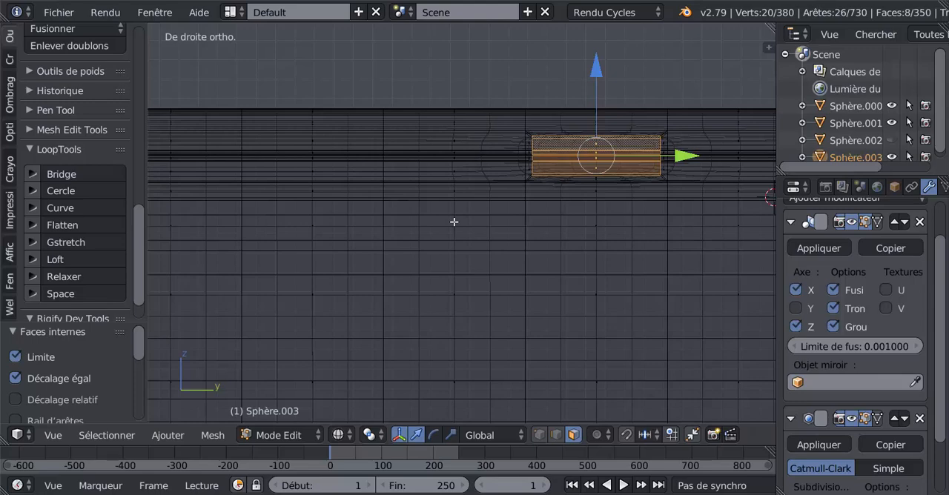
pyautogui.press('a')
pyautogui.press('c')
pyautogui.click(450, 151)
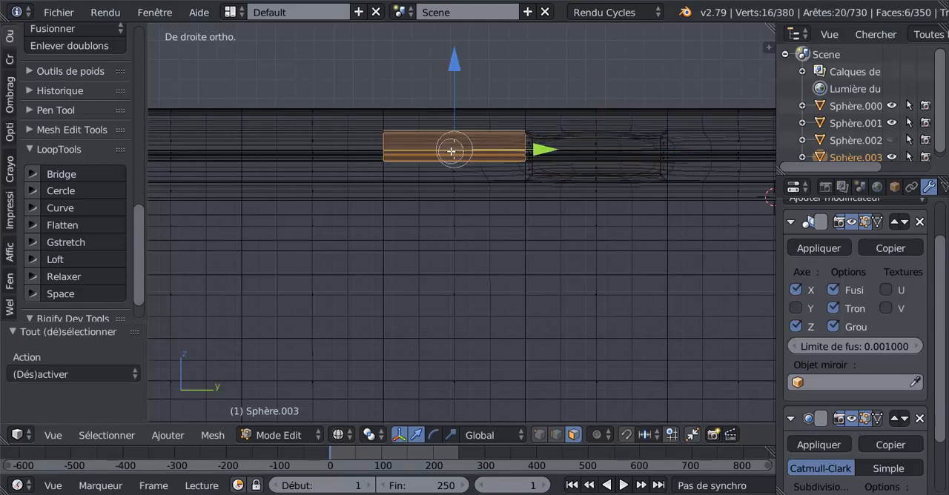
pyautogui.rightClick(451, 151)
pyautogui.press('z')
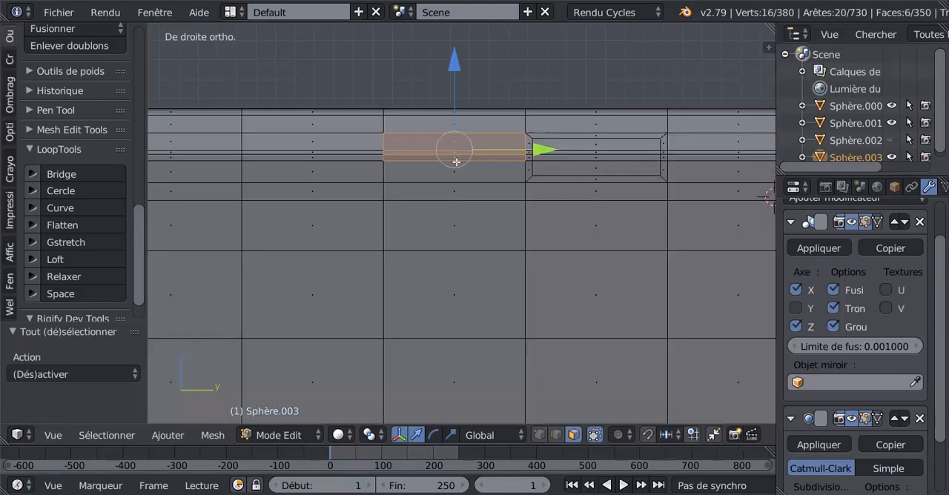
# Step: Select the four stacked upper-corner faces in the segment directly in front of the inset one
pyautogui.rightClick(456, 167)
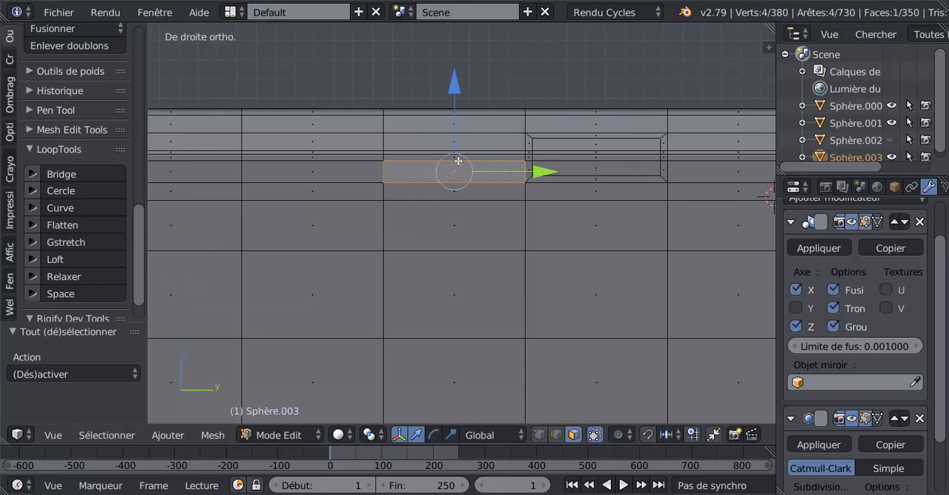
pyautogui.keyDown('shift'); pyautogui.rightClick(458, 156); pyautogui.keyUp('shift')
pyautogui.keyDown('shift'); pyautogui.rightClick(457, 152); pyautogui.keyUp('shift')
pyautogui.keyDown('shift'); pyautogui.rightClick(457, 145); pyautogui.keyUp('shift')
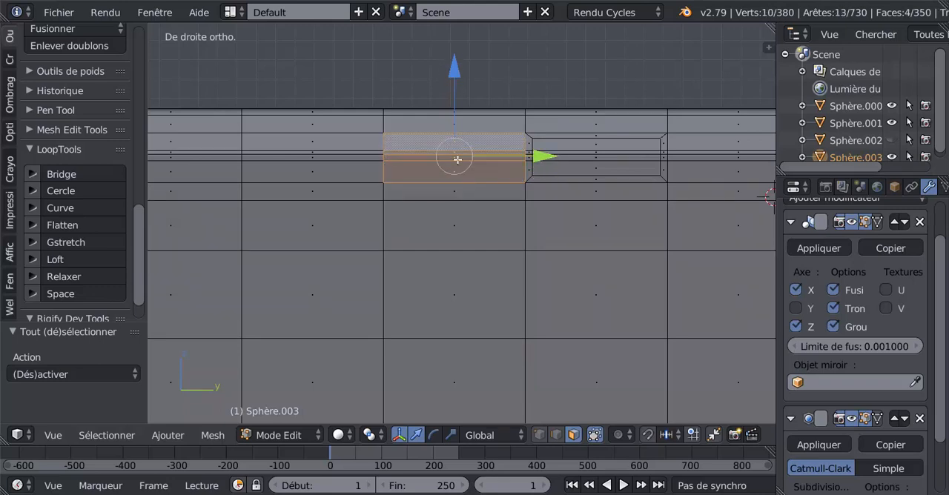
# Step: Add the hidden matching faces on the opposite side through wireframe display and inset both groups by about 0.003655
pyautogui.press('z')
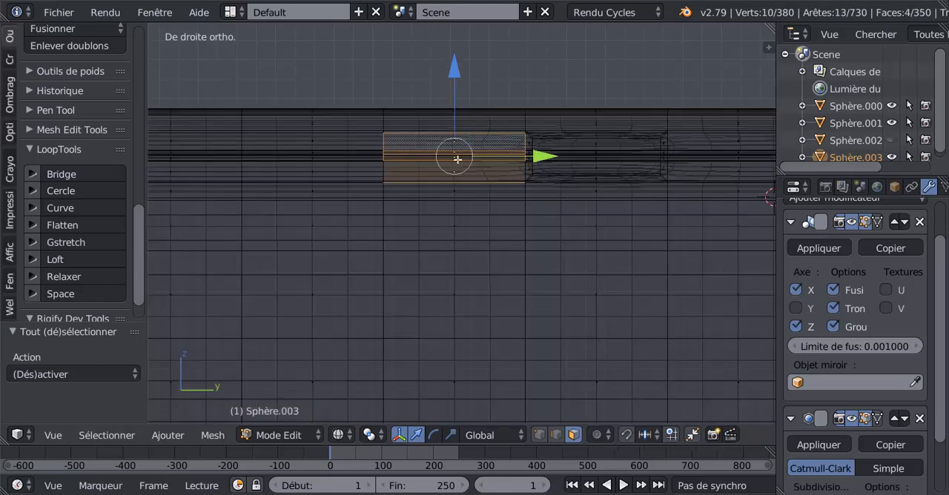
pyautogui.press('c')
pyautogui.click(457, 165)
pyautogui.click(457, 153)
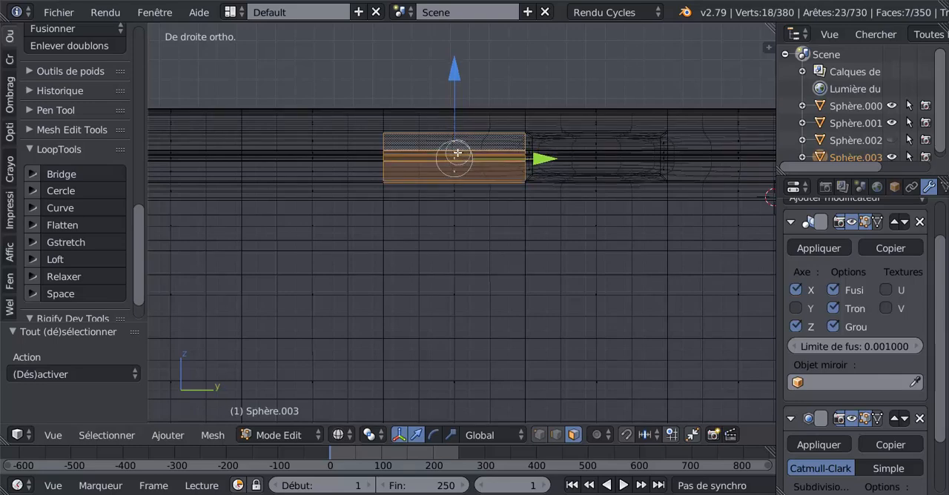
pyautogui.click(456, 145)
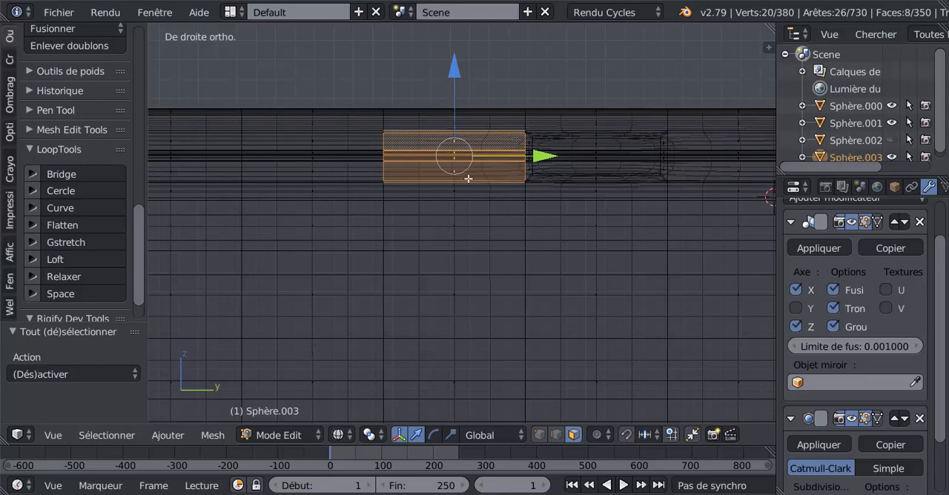
pyautogui.press('z')
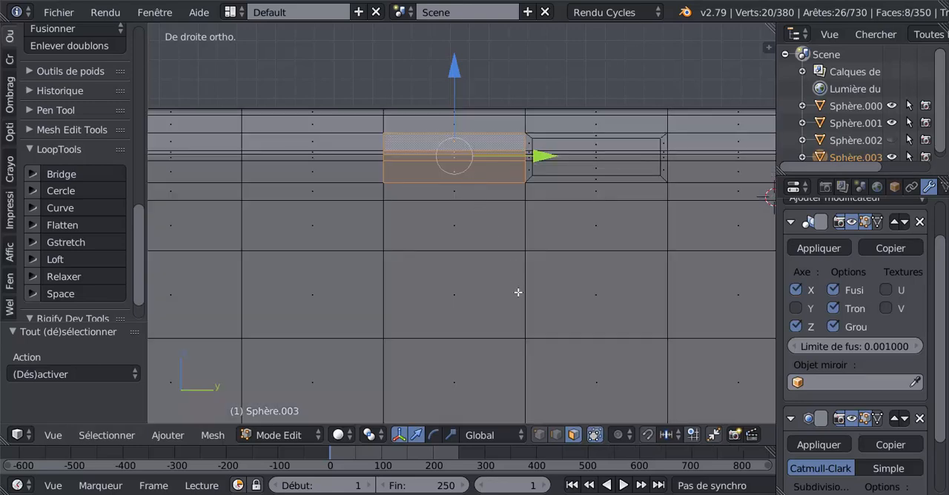
pyautogui.press('i')
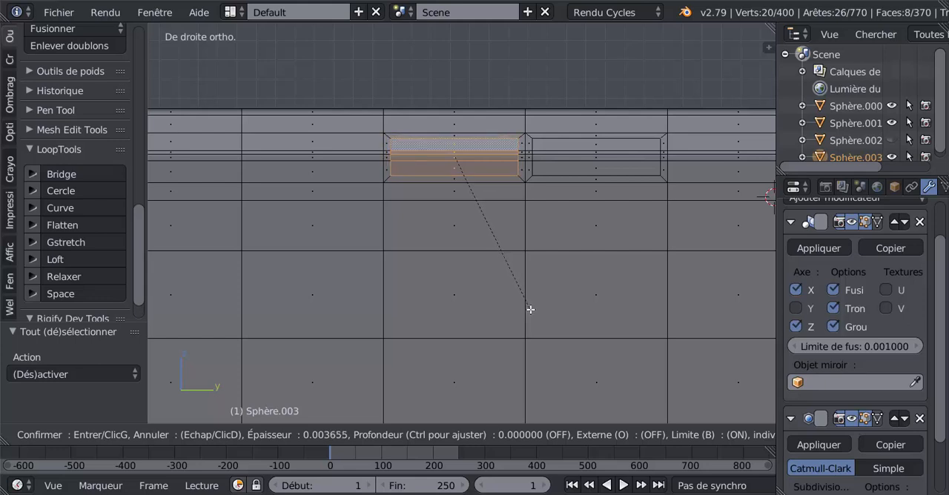
pyautogui.click(530, 309)
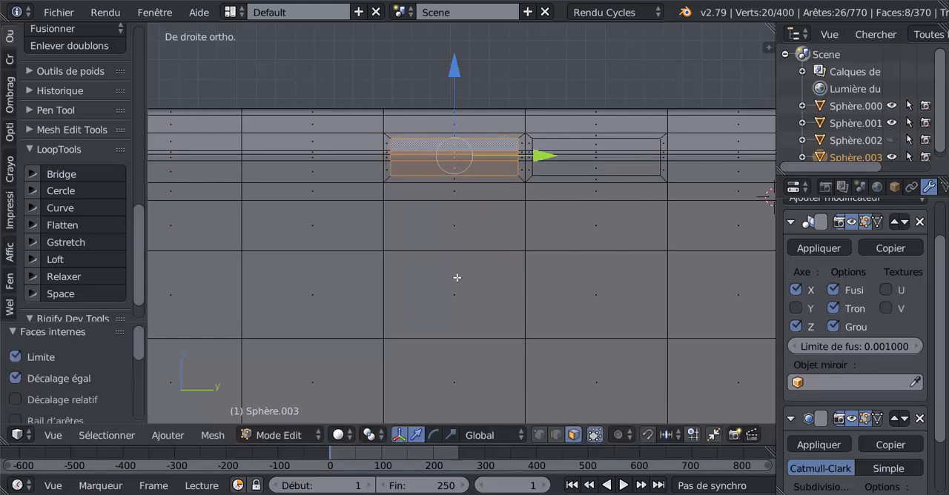
# Step: Delete the inset inner faces of the selected upper-corner panels on both sides to open a slot through the barrel
pyautogui.scroll(-2, 454, 287)
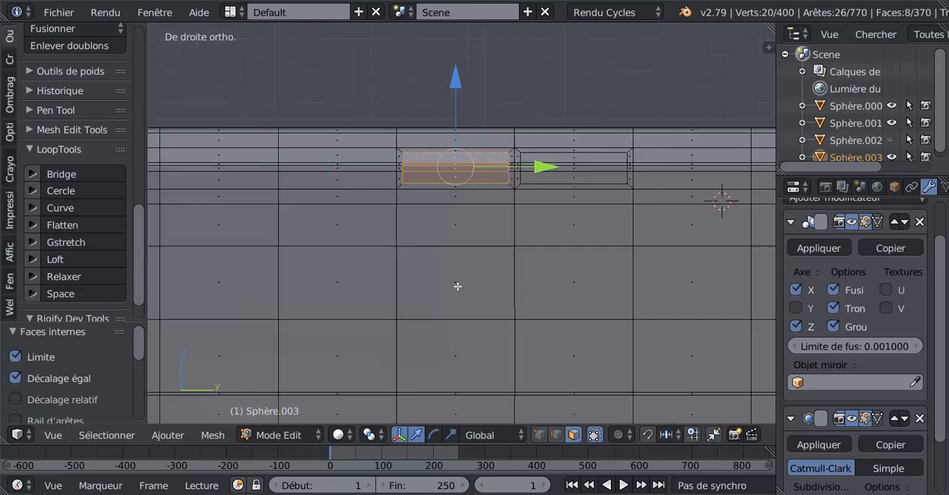
pyautogui.press('x')
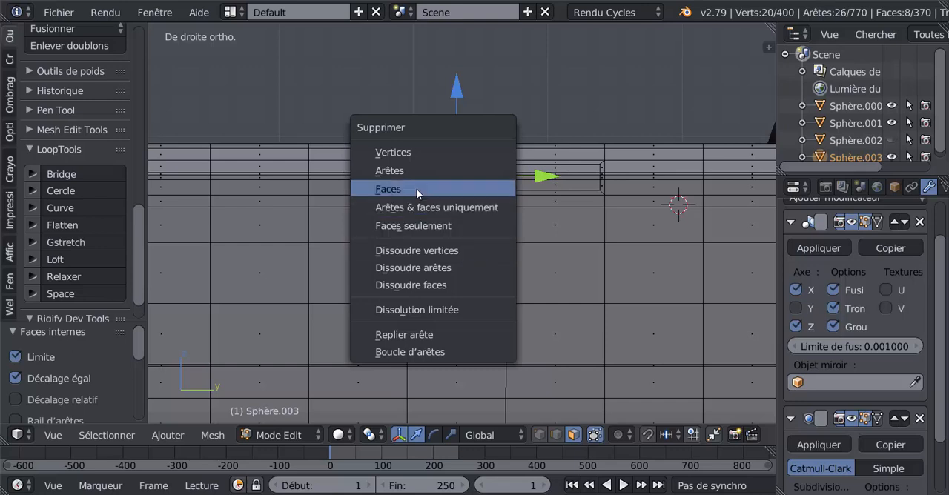
pyautogui.click(426, 189)
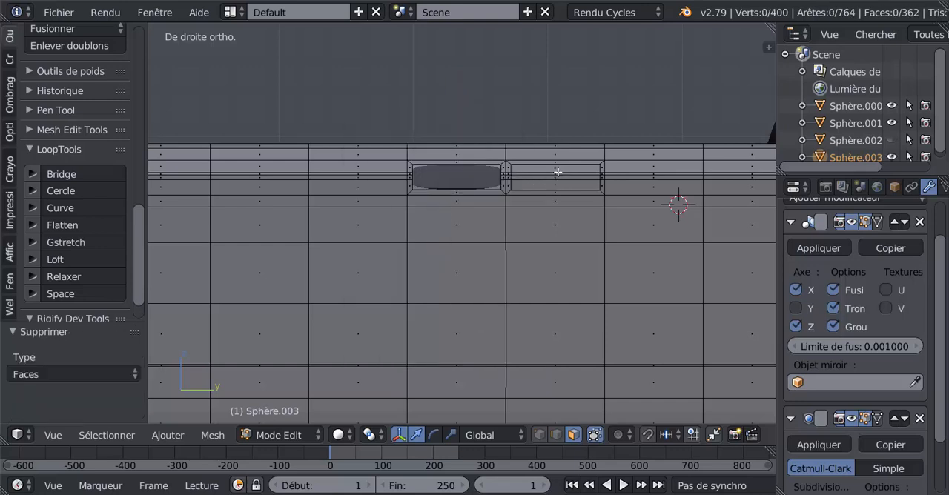
pyautogui.rightClick(563, 172)
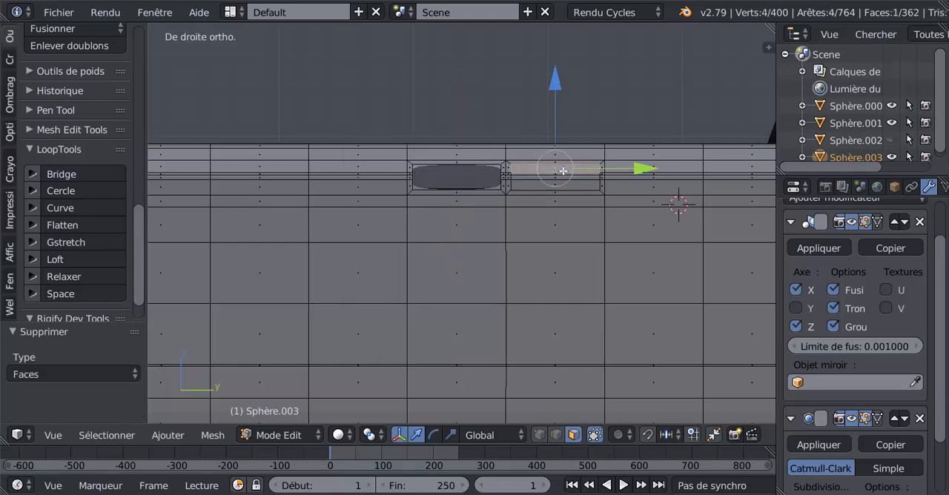
pyautogui.keyDown('shift'); pyautogui.rightClick(563, 175); pyautogui.keyUp('shift')
pyautogui.keyDown('shift'); pyautogui.rightClick(562, 183); pyautogui.keyUp('shift')
pyautogui.keyDown('shift'); pyautogui.rightClick(559, 185); pyautogui.keyUp('shift')
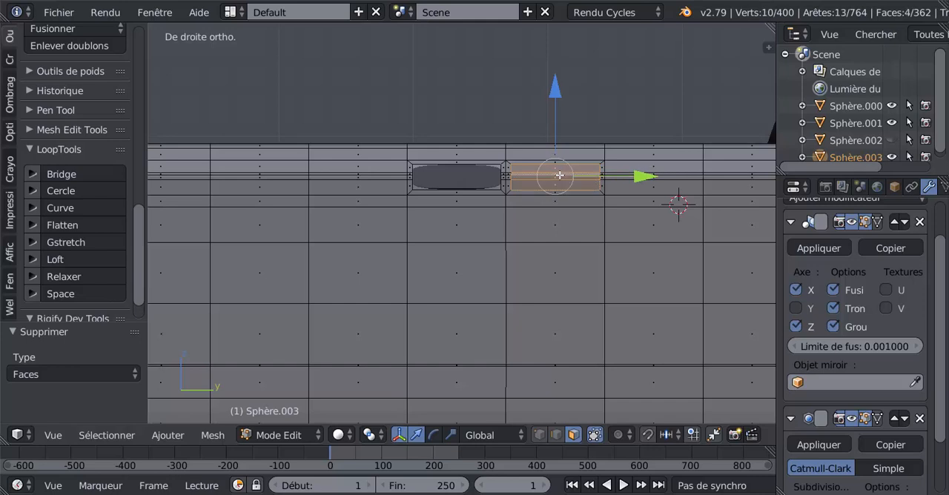
# Step: Select the four upper-corner faces in the segment directly in front of the opening, plus the matching opposite faces using wireframe display
pyautogui.scroll(-3, 541, 201)
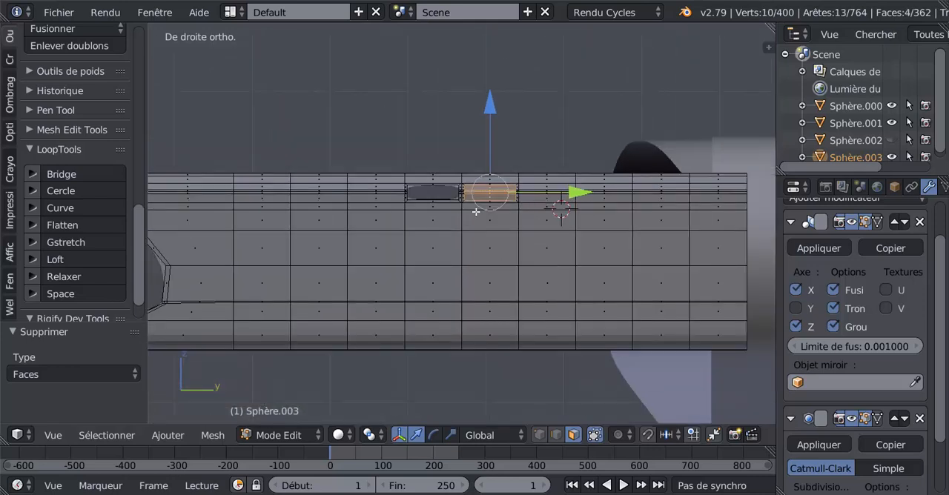
pyautogui.keyDown('shift'); pyautogui.moveTo(496, 215); pyautogui.dragTo(524, 215, button='middle'); pyautogui.keyUp('shift')
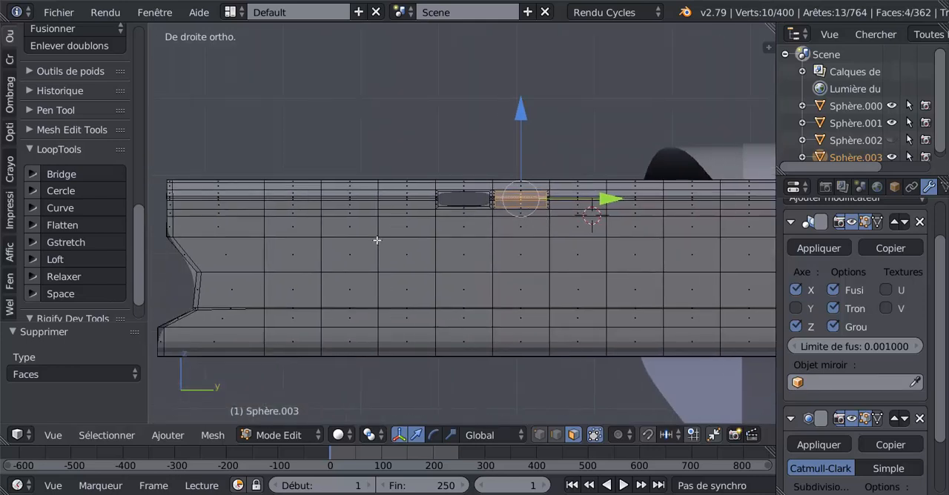
pyautogui.scroll(3, 440, 245)
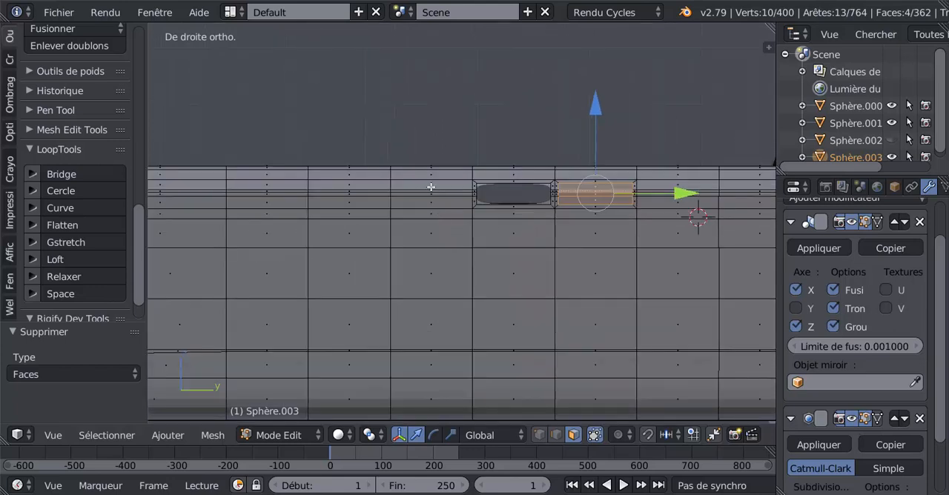
pyautogui.rightClick(431, 188)
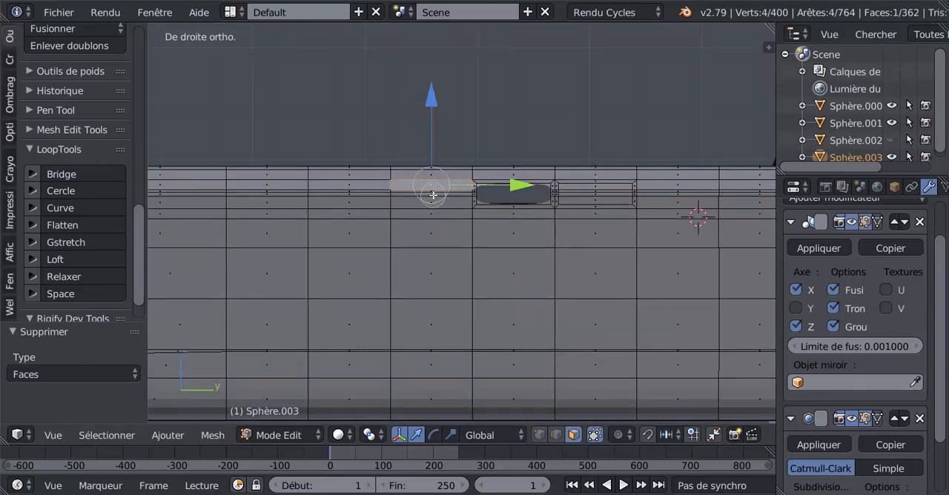
pyautogui.press('ctrl+KP_Add')
pyautogui.press('z')
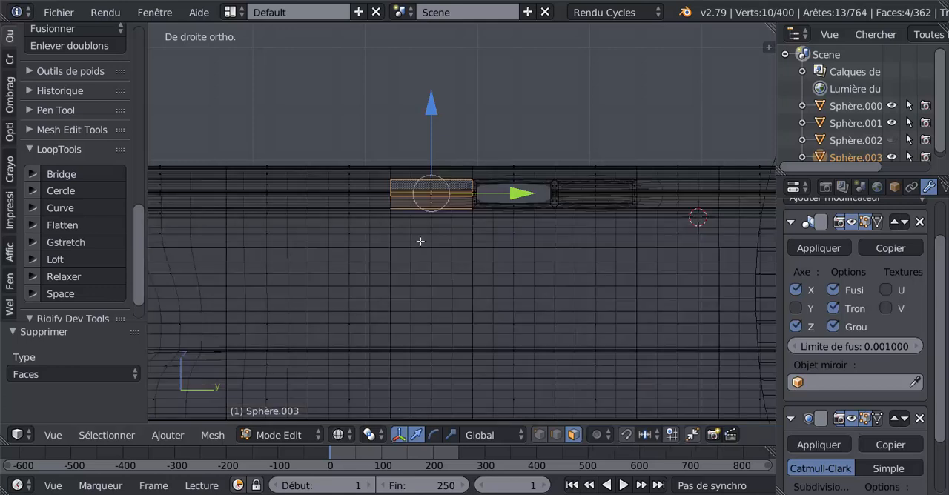
pyautogui.keyDown('alt'); pyautogui.keyDown('shift'); pyautogui.rightClick(429, 194); pyautogui.keyUp('shift'); pyautogui.keyUp('alt')
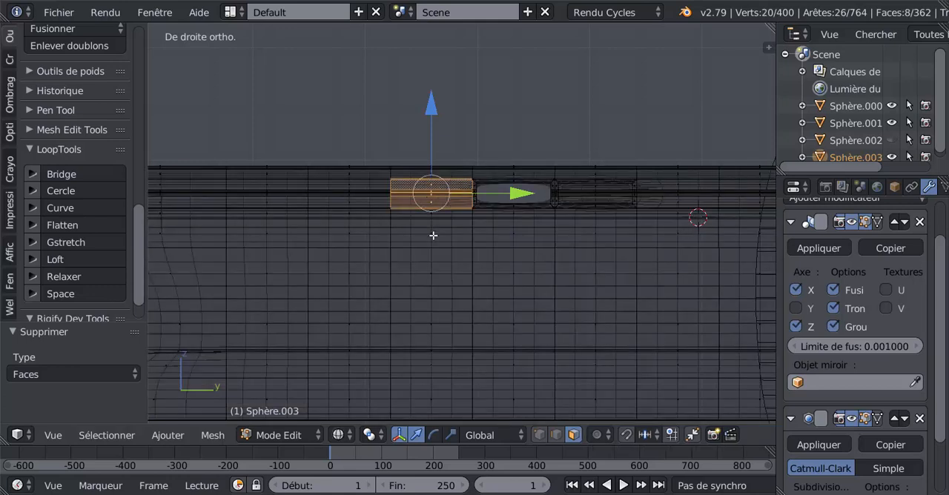
pyautogui.press('z')
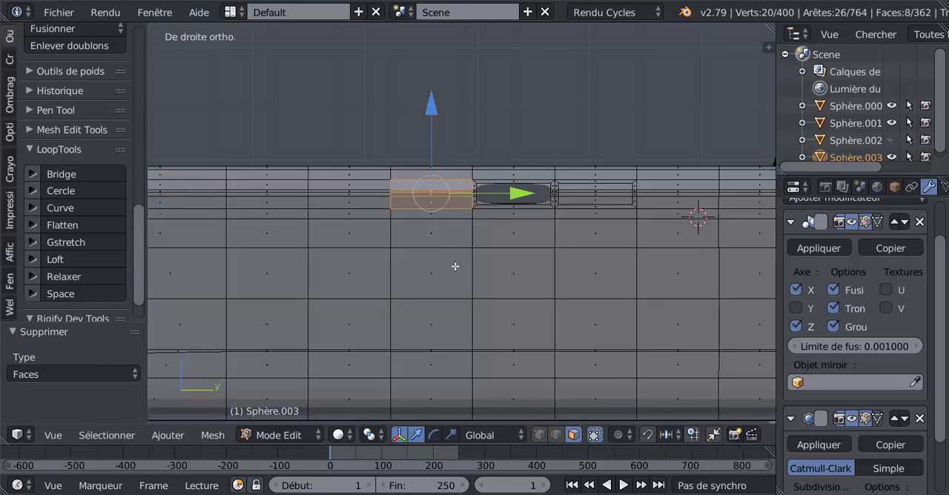
# Step: Inset both face groups slightly, delete the inner faces, and check the two openings in Object Mode
pyautogui.press('i')
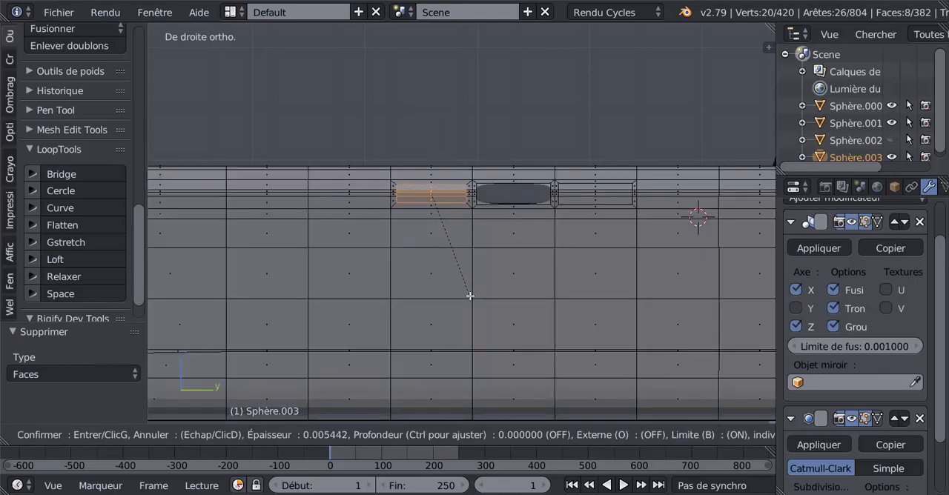
pyautogui.click(471, 296)
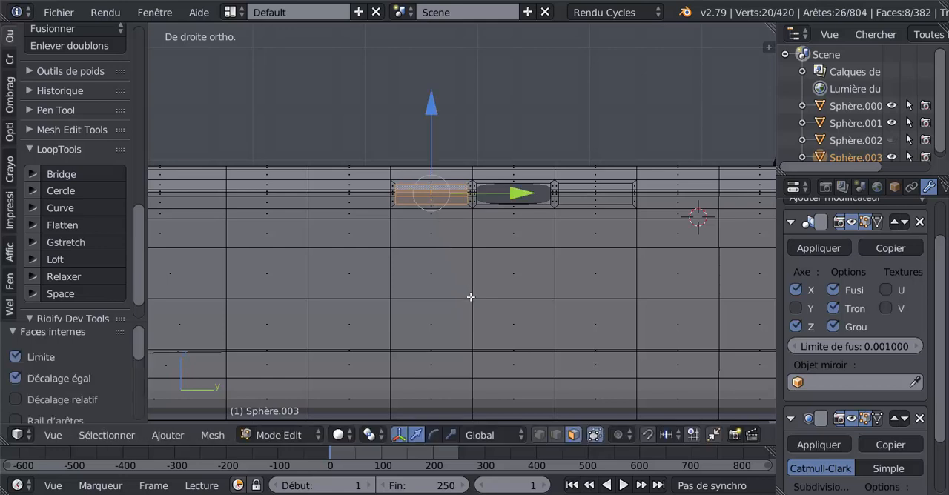
pyautogui.press('x')
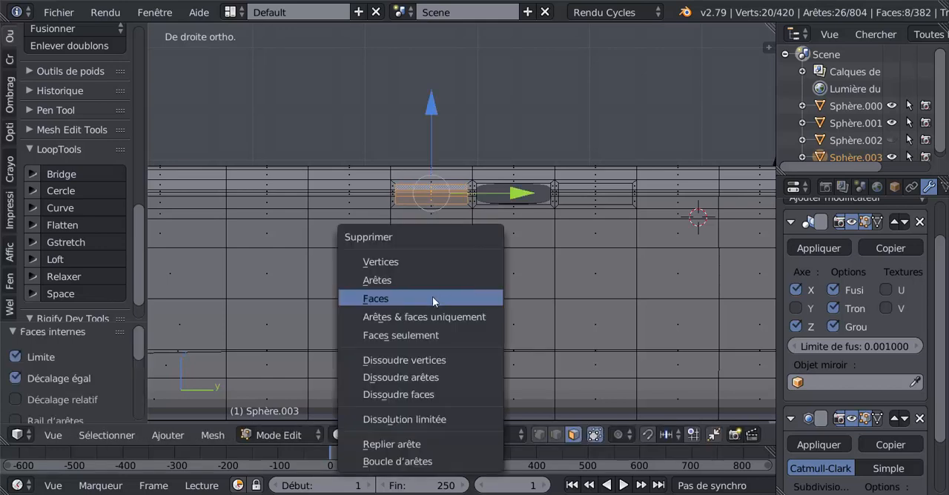
pyautogui.click(432, 298)
pyautogui.press('Tab')
pyautogui.moveTo(432, 296); pyautogui.dragTo(475, 297, button='middle')
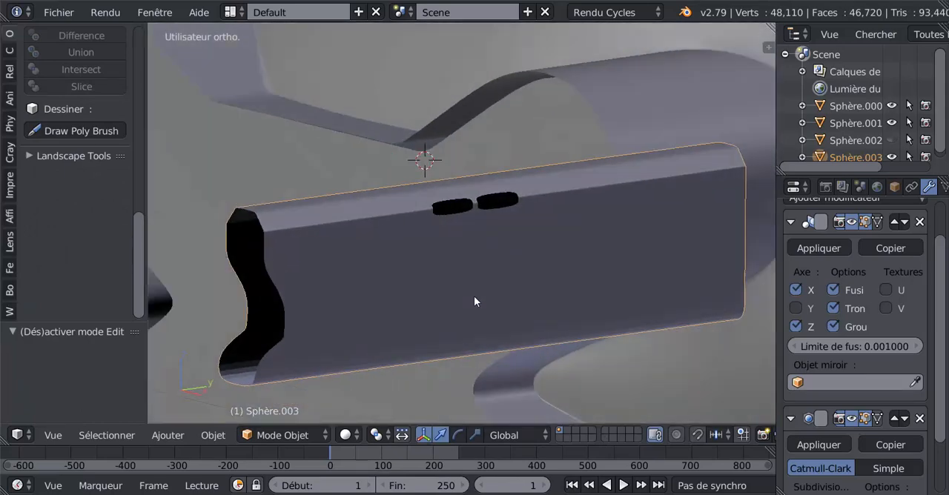
pyautogui.press('KP_1')
pyautogui.press('KP_3')
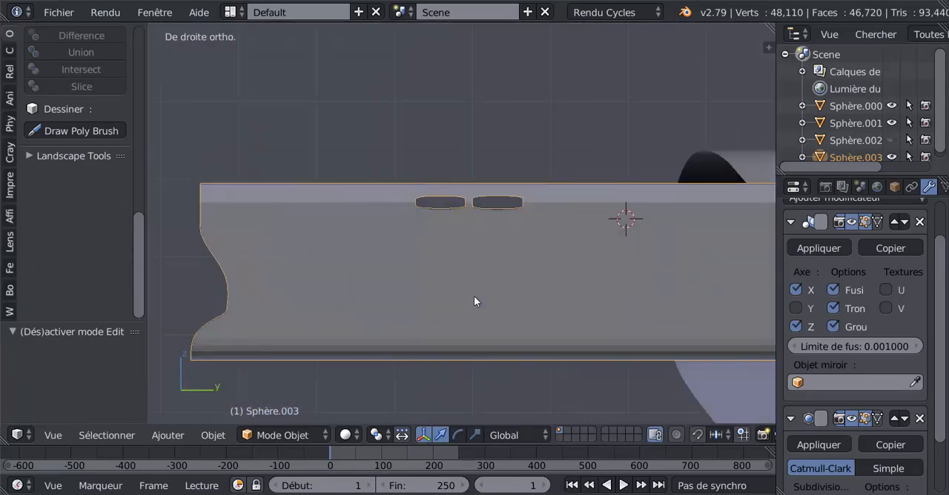
# Step: Back in Edit Mode, select the upper-corner faces in front of the second opening on both sides of the barrel, using wireframe display
pyautogui.press('Tab')
pyautogui.keyDown('shift'); pyautogui.moveTo(473, 296); pyautogui.dragTo(547, 274, button='middle'); pyautogui.keyUp('shift')
pyautogui.scroll(2, 547, 274)
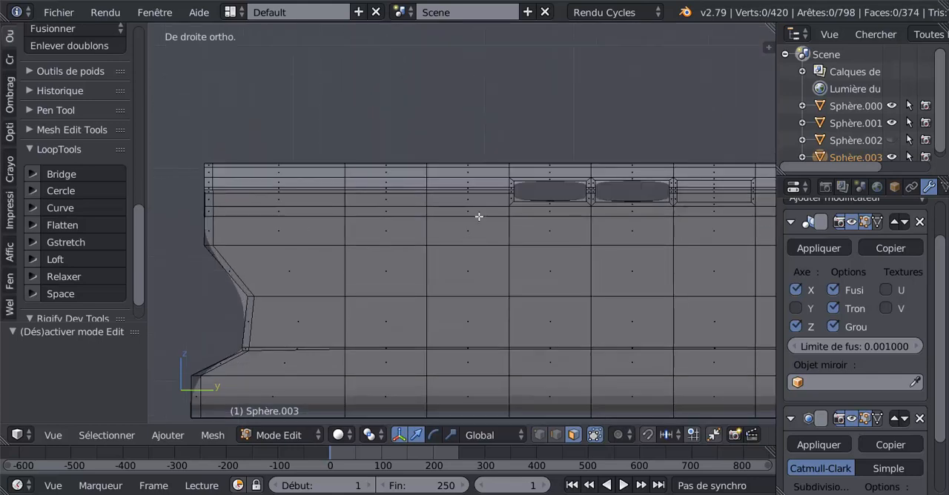
pyautogui.rightClick(472, 194)
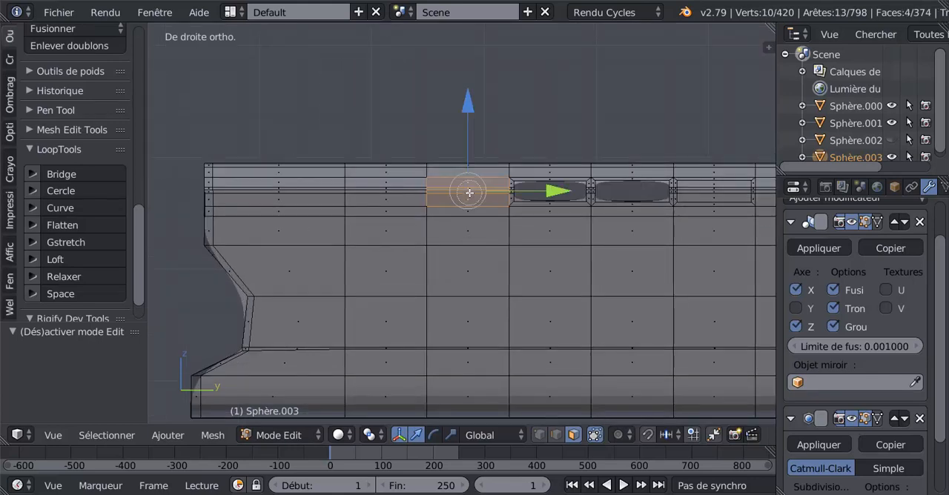
pyautogui.press('z')
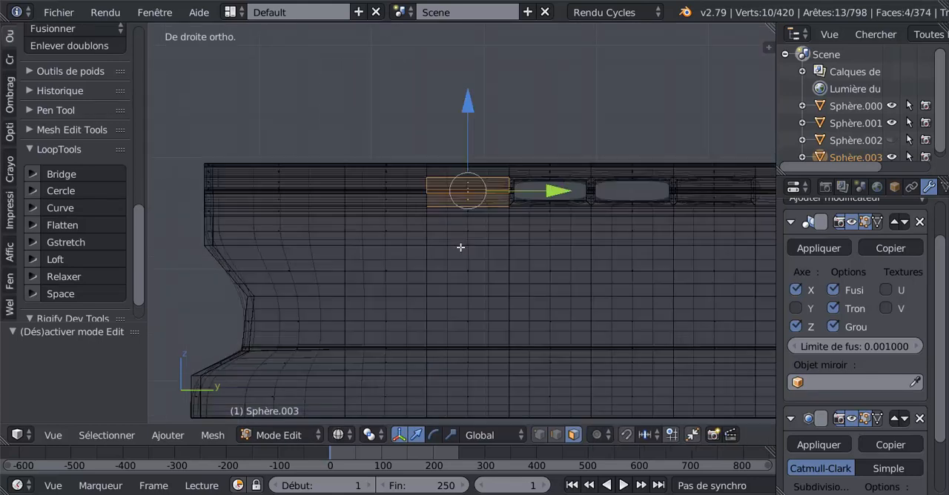
pyautogui.press('c')
pyautogui.click(470, 193)
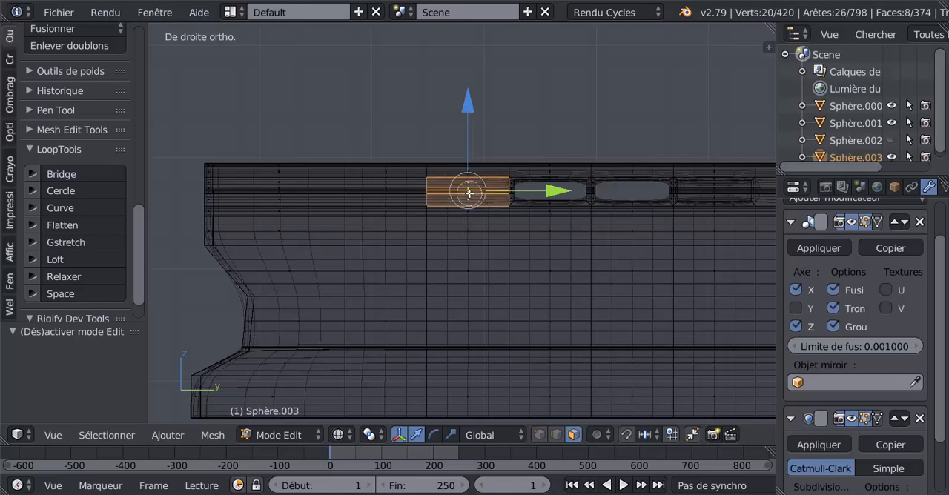
pyautogui.rightClick(470, 194)
# Step: Inset both groups by about 0.003805 in solid display and delete the inner faces to make the third opening
pyautogui.press('i')
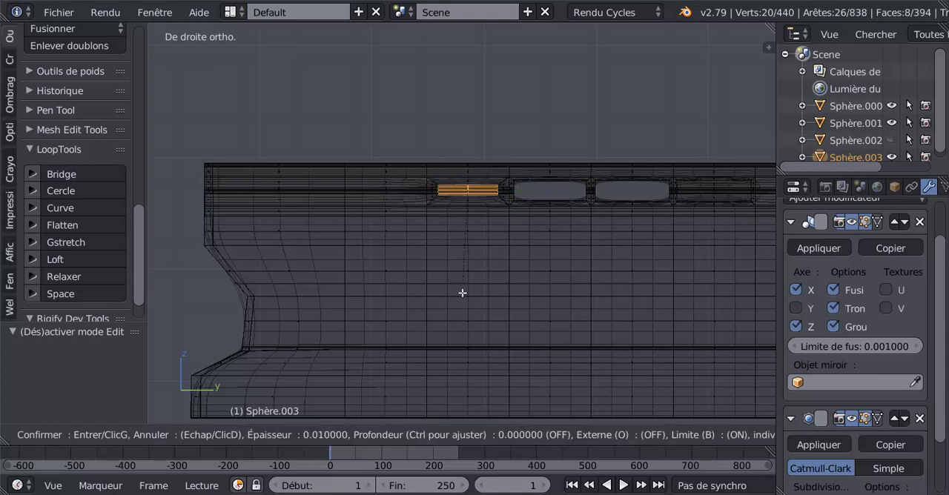
pyautogui.press('Escape')
pyautogui.press('z')
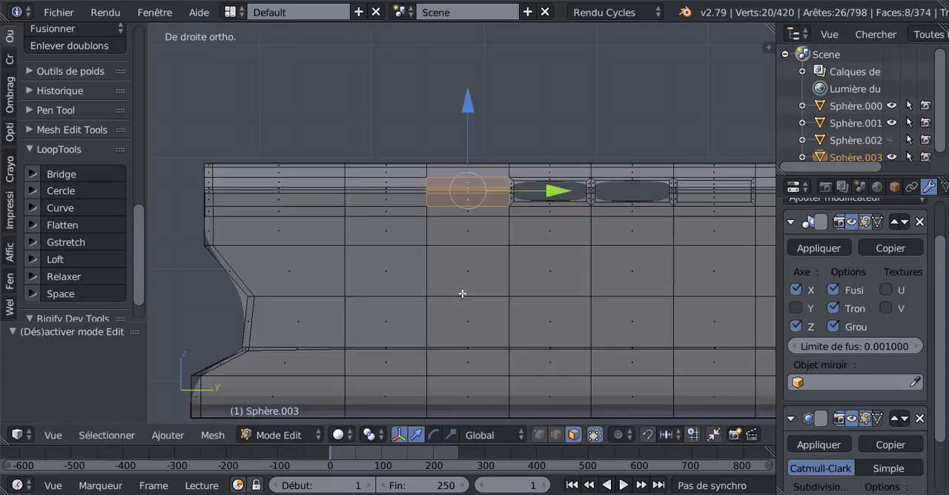
pyautogui.press('i')
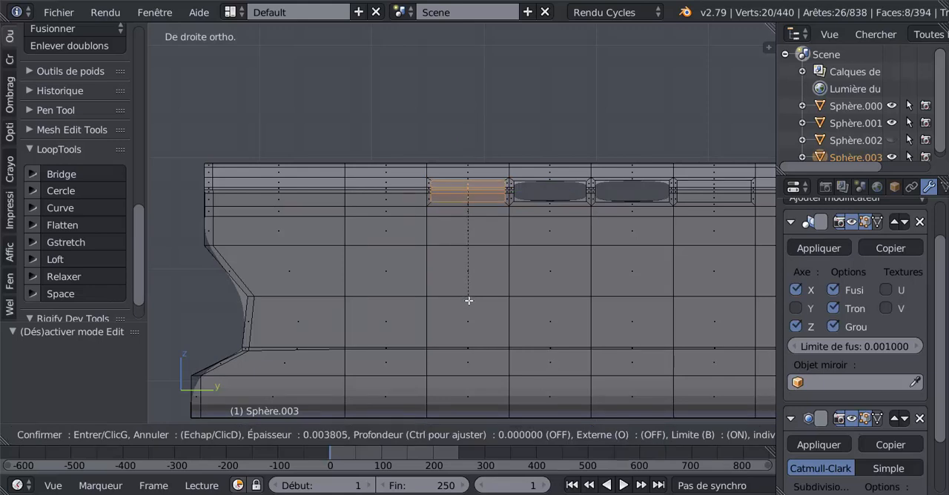
pyautogui.click(469, 301)
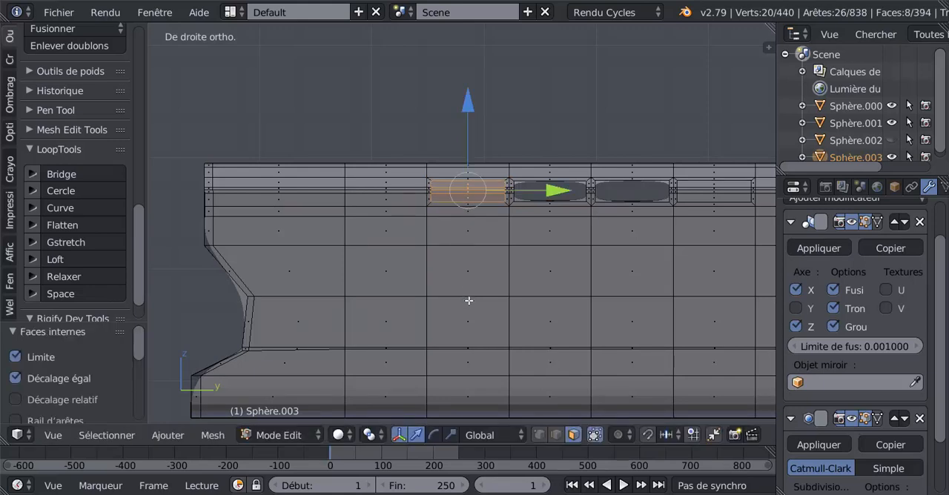
pyautogui.press('x')
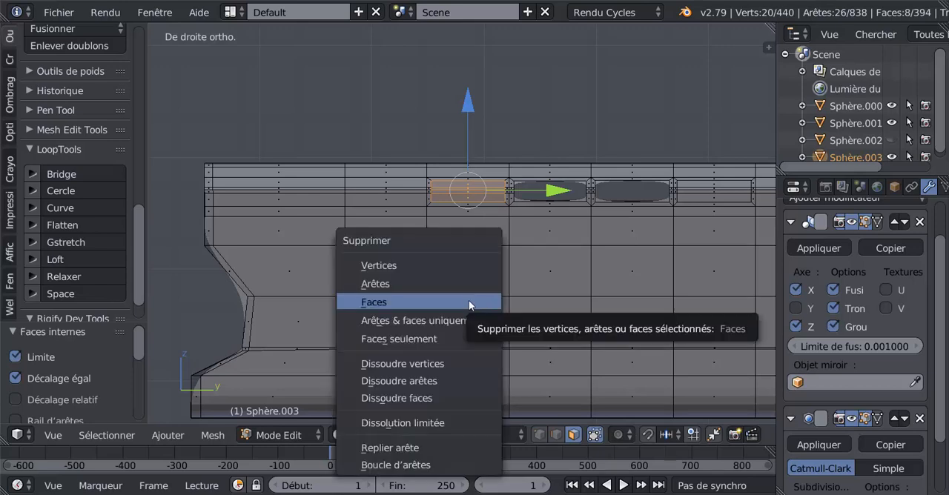
pyautogui.click(466, 304)
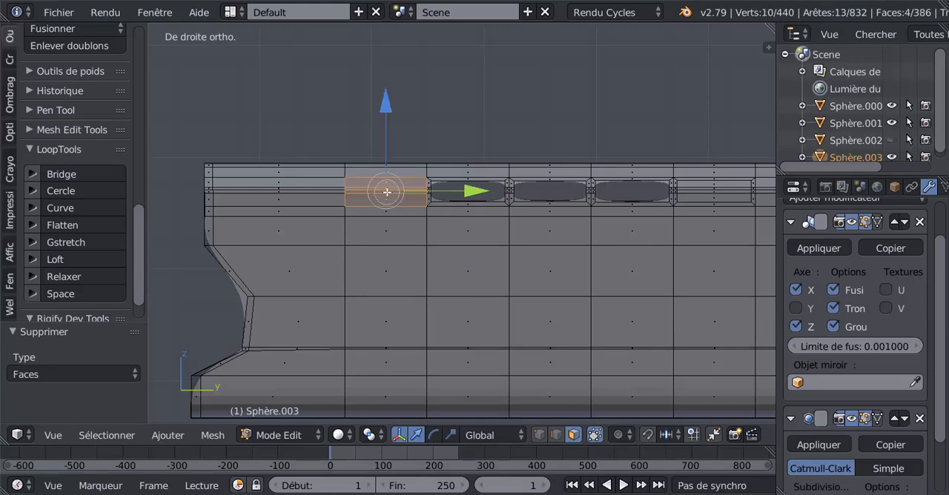
# Step: Select the four upper-corner faces in front of the third opening and their opposite-side counterparts through wireframe display
pyautogui.keyDown('alt'); pyautogui.rightClick(388, 195); pyautogui.keyUp('alt')
pyautogui.press('z')
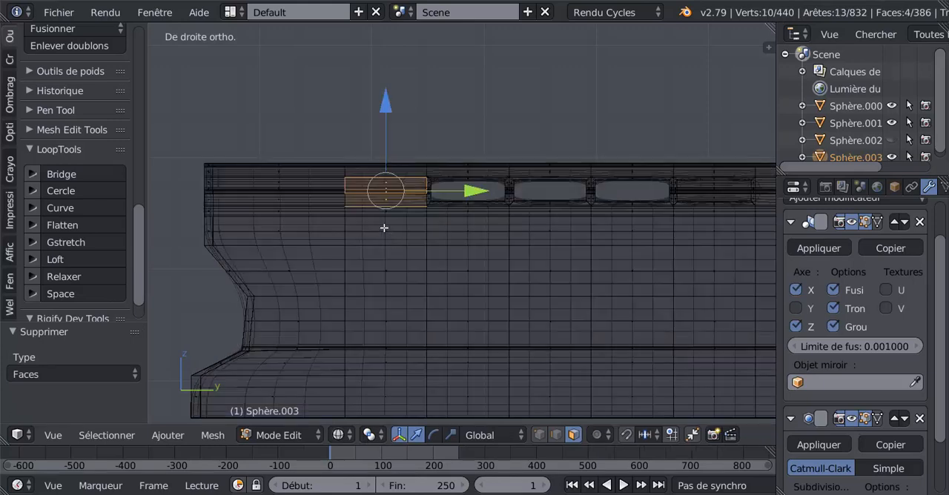
pyautogui.keyDown('alt'); pyautogui.keyDown('shift'); pyautogui.rightClick(384, 191); pyautogui.keyUp('shift'); pyautogui.keyUp('alt')
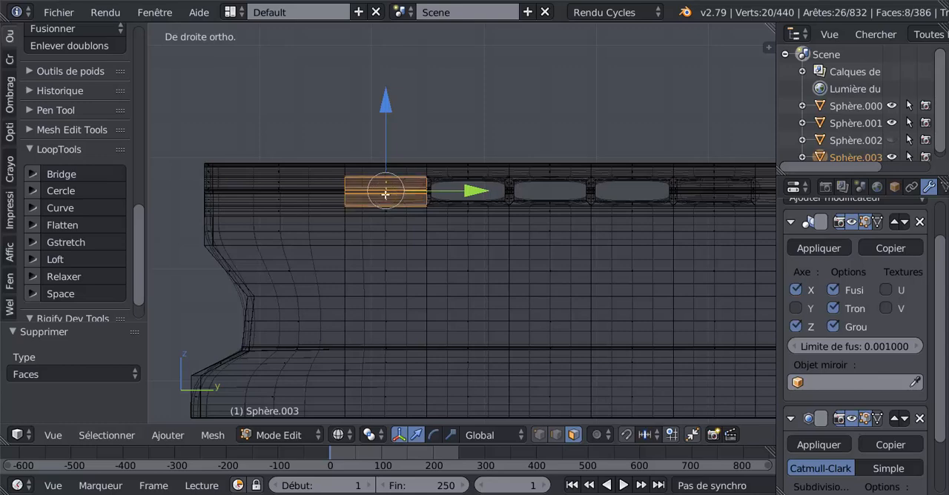
pyautogui.press('z')
# Step: Inset these faces slightly on both sides and delete the inner ones to make the fourth opening
pyautogui.press('i')
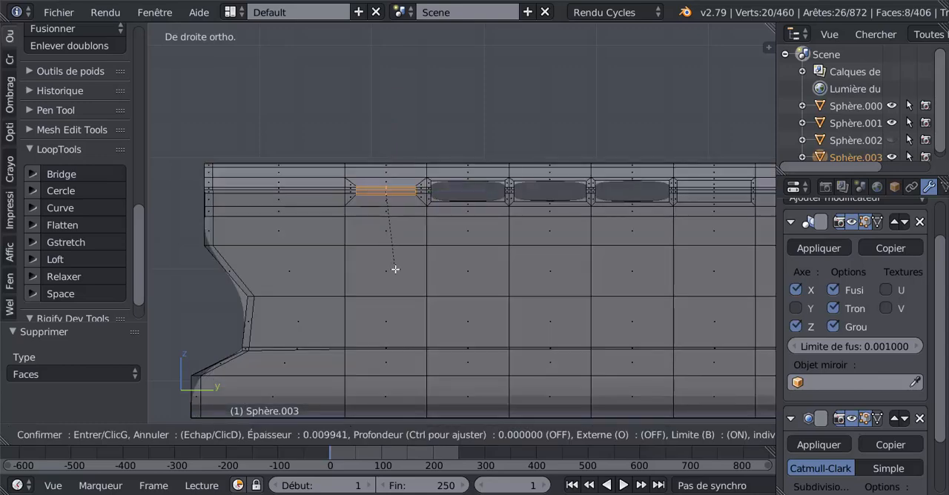
pyautogui.click(406, 274)
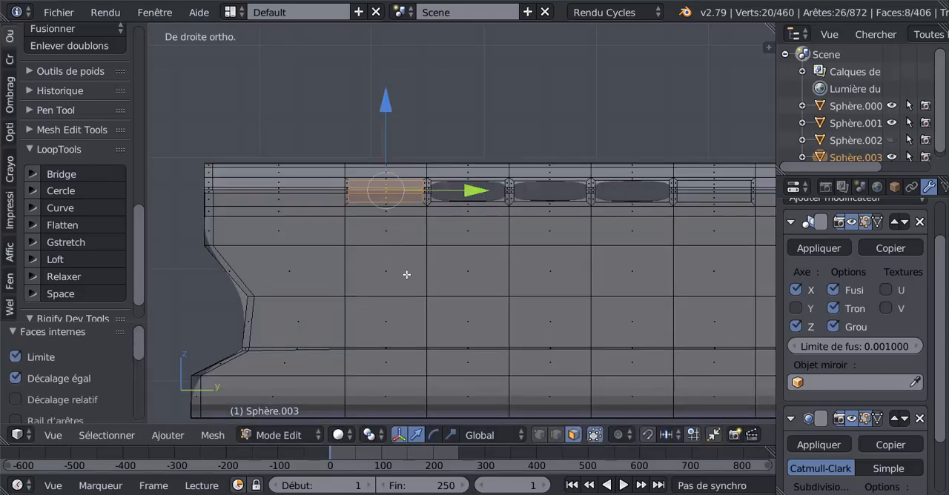
pyautogui.press('x')
pyautogui.click(354, 276)
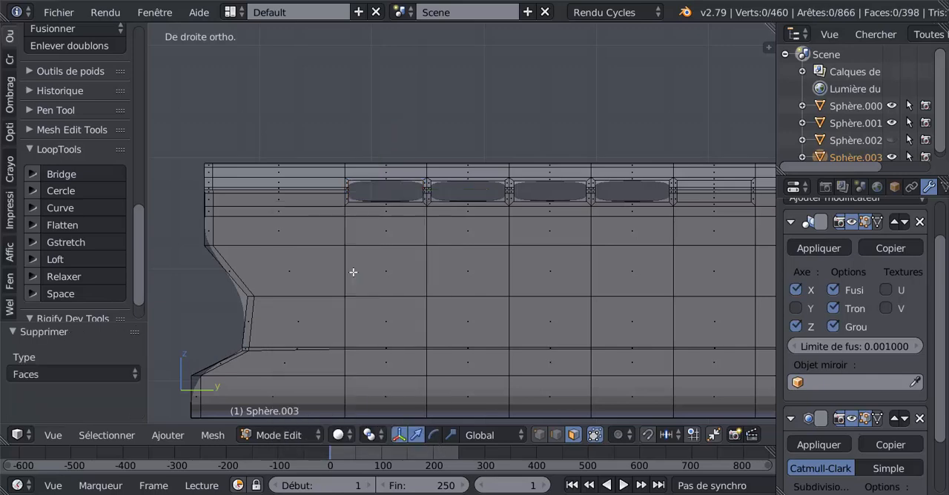
pyautogui.press('Tab')
pyautogui.press('Tab')
pyautogui.scroll(1, 373, 226)
pyautogui.scroll(-1, 393, 216)
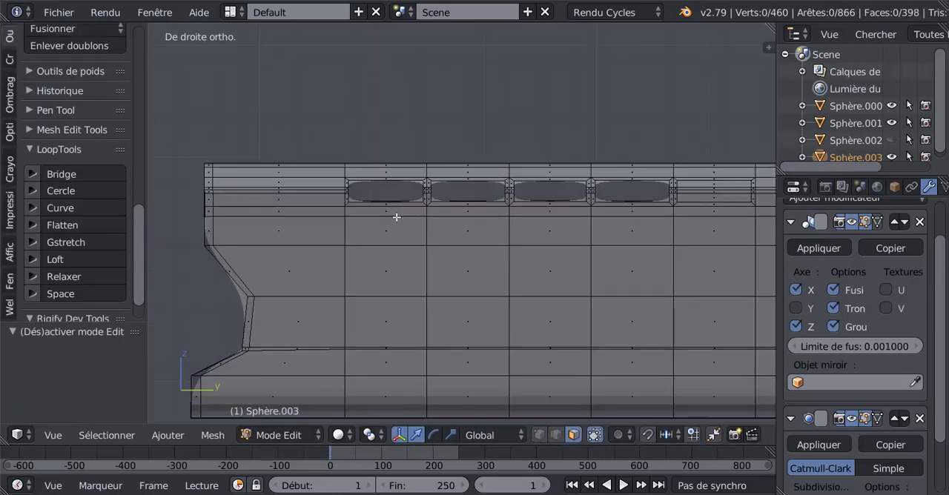
# Step: Switch to XnView and examine the vents on the gun barrels in the reference photo 6.jpg
pyautogui.scroll(-1, 437, 222)
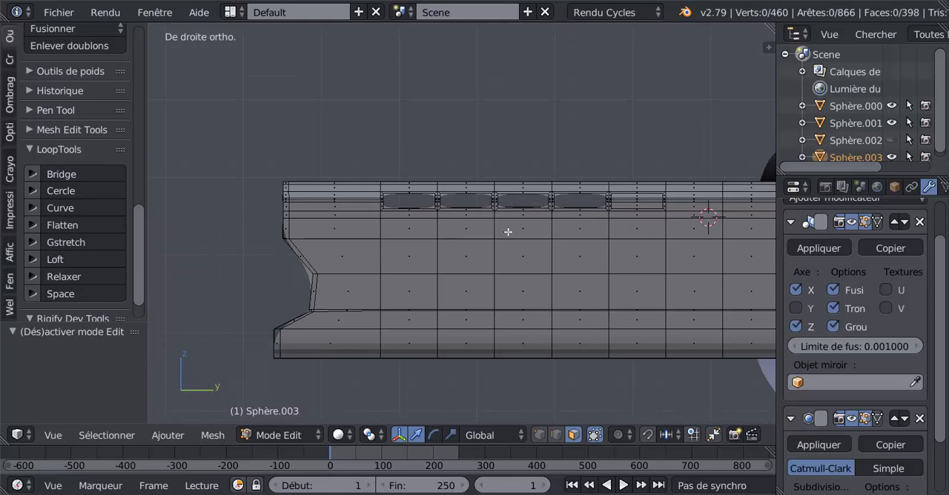
pyautogui.keyDown('shift'); pyautogui.moveTo(652, 227); pyautogui.dragTo(574, 211, button='middle'); pyautogui.keyUp('shift')
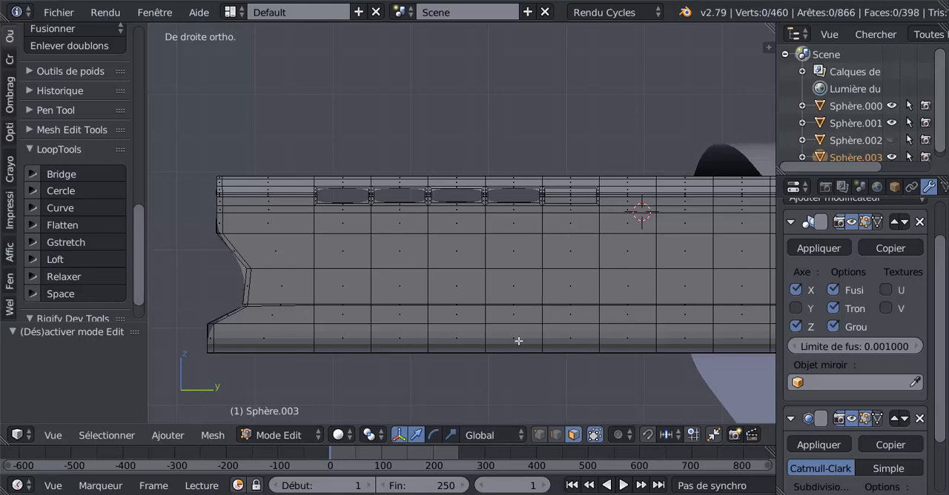
pyautogui.moveTo(422, 494)
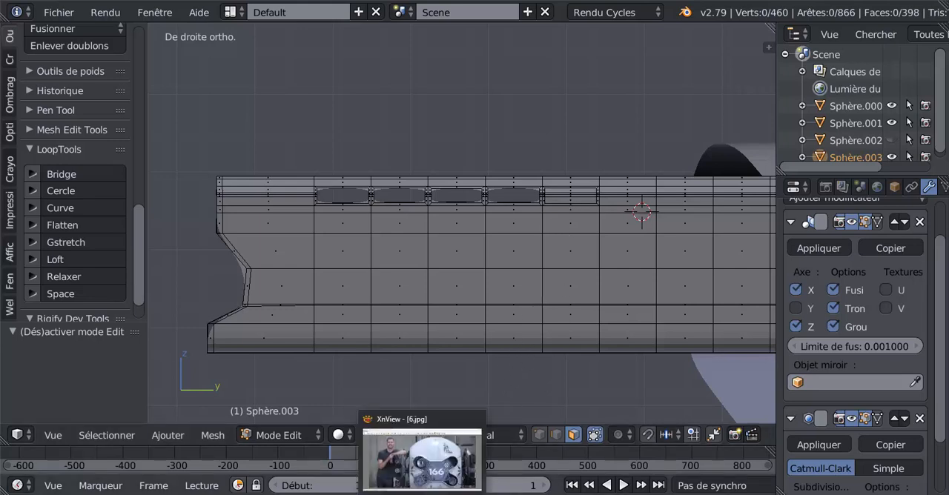
pyautogui.click(430, 465)
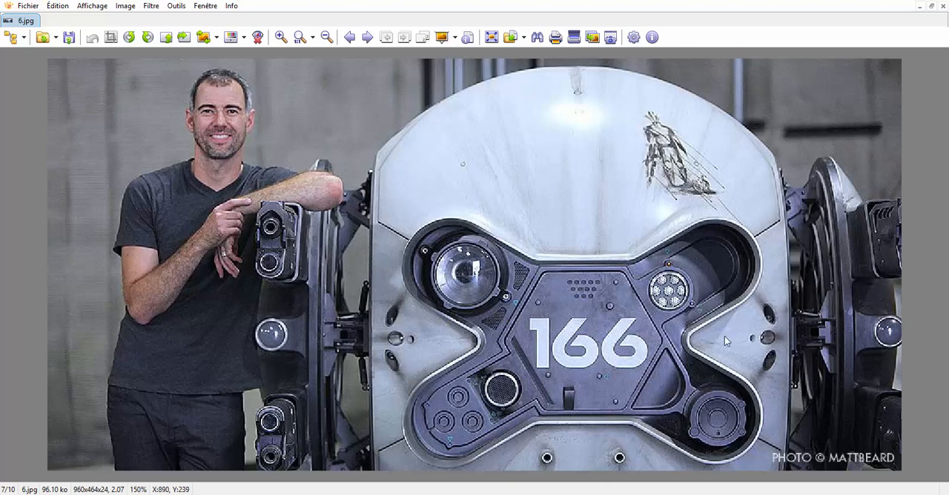
# Step: Switch back to Blender and add a centred vertical loop cut through the fifth inset panel, in line with the four openings
pyautogui.moveTo(423, 494)
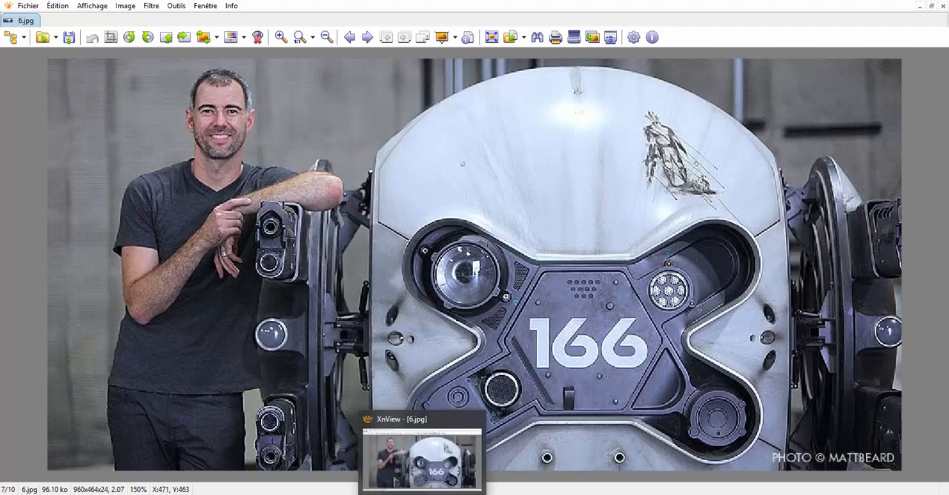
pyautogui.click(779, 494)
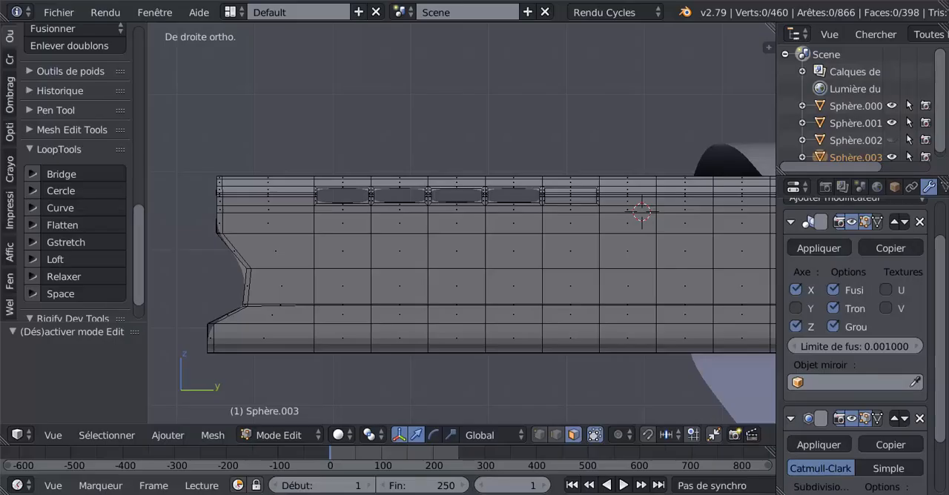
pyautogui.hotkey('ctrl', 'r')
pyautogui.click(568, 207)
pyautogui.rightClick(568, 207)
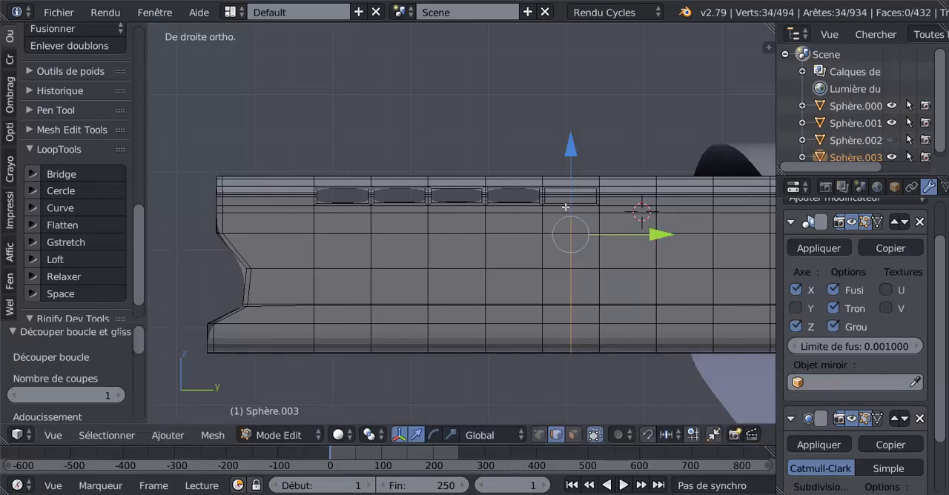
# Step: Select the midpoint vertices on the fifth inset's lower edge on both sides and move them by -0.005 along Z
pyautogui.click(540, 436)
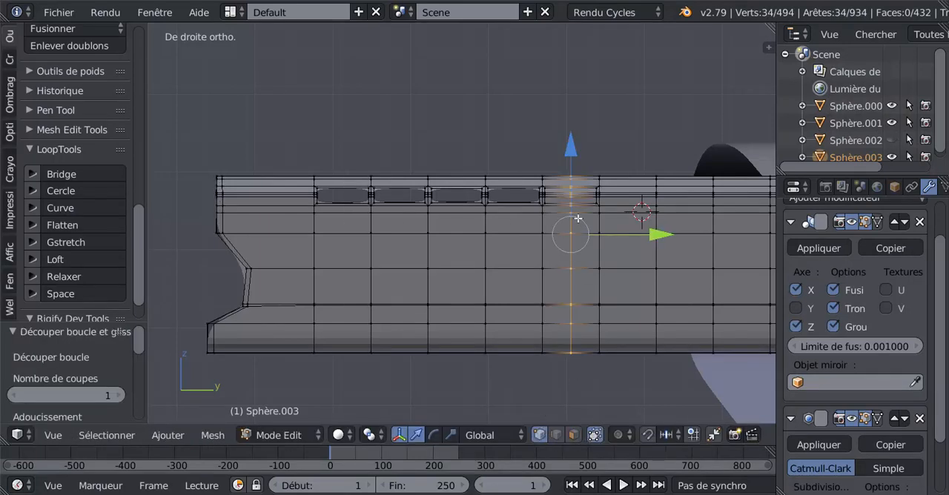
pyautogui.scroll(1, 578, 220)
pyautogui.press('z')
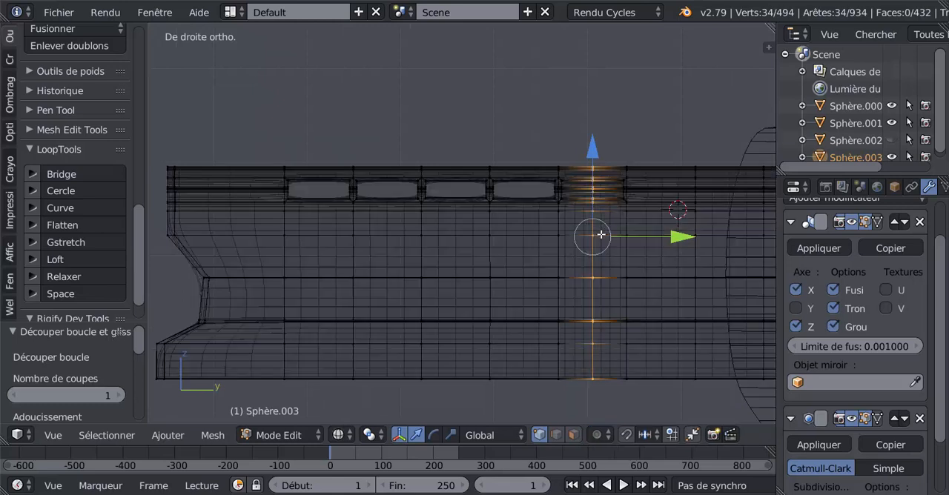
pyautogui.press('a')
pyautogui.press('c')
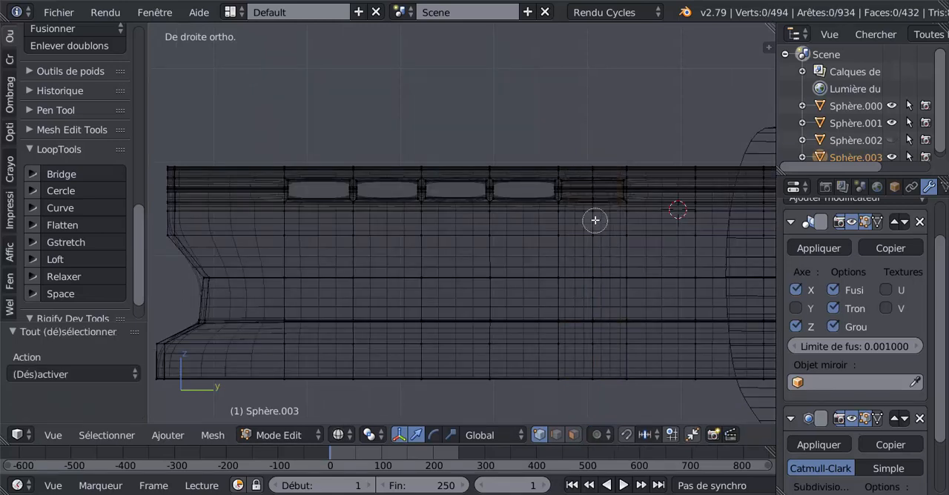
pyautogui.click(594, 207)
pyautogui.rightClick(594, 203)
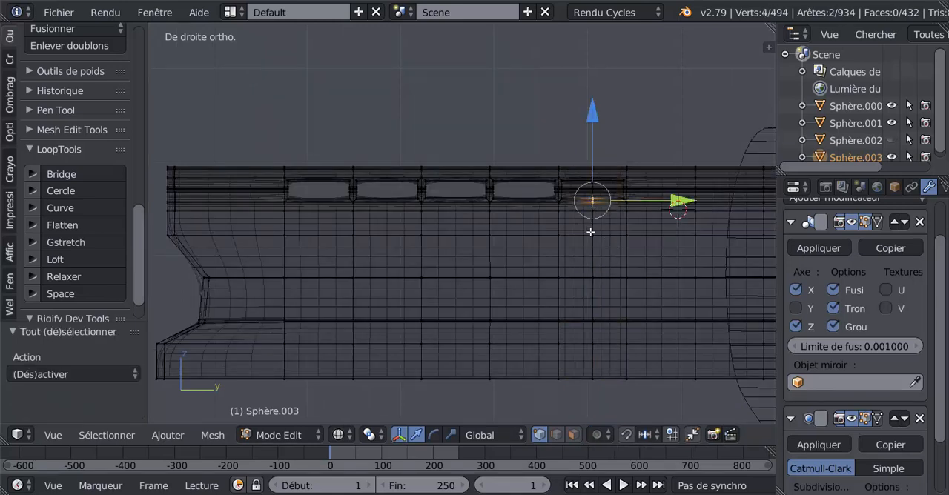
pyautogui.press('z')
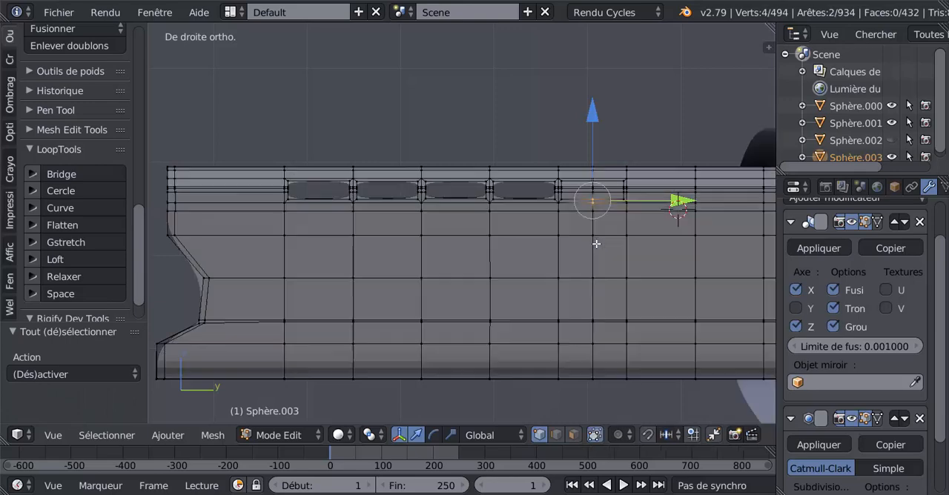
pyautogui.moveTo(592, 123); pyautogui.dragTo(594, 129)
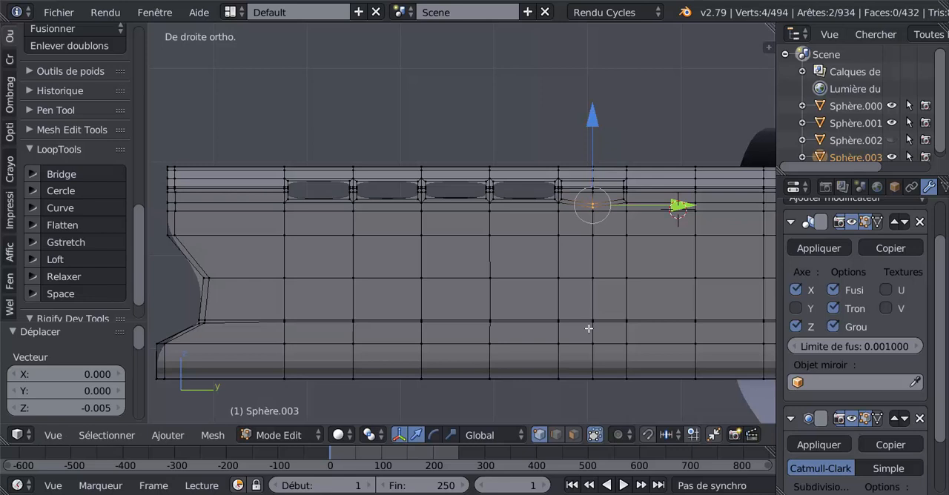
# Step: Add the midpoint vertices just below to the selection and move them all by -0.020 along Z to form a downward point
pyautogui.press('z')
pyautogui.keyDown('shift'); pyautogui.rightClick(594, 216); pyautogui.keyUp('shift')
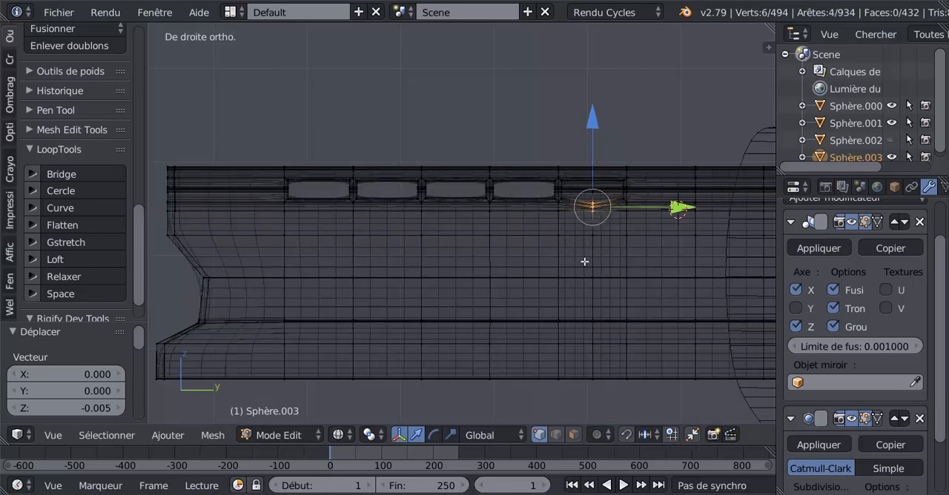
pyautogui.press('z')
pyautogui.moveTo(595, 127); pyautogui.dragTo(598, 145)
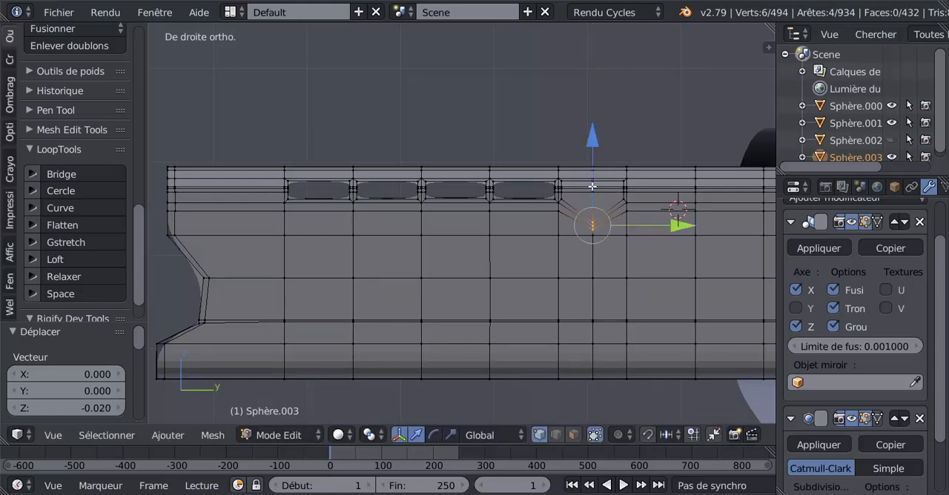
# Step: Select the eight faces inside the pointed fifth inset on the near side and delete them to cut the opening
pyautogui.click(573, 435)
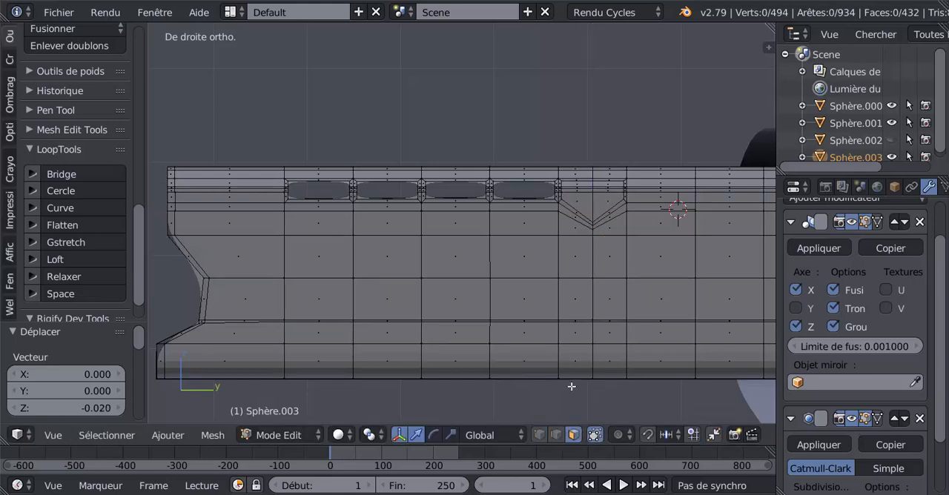
pyautogui.rightClick(597, 208)
pyautogui.keyDown('shift'); pyautogui.rightClick(589, 203); pyautogui.keyUp('shift')
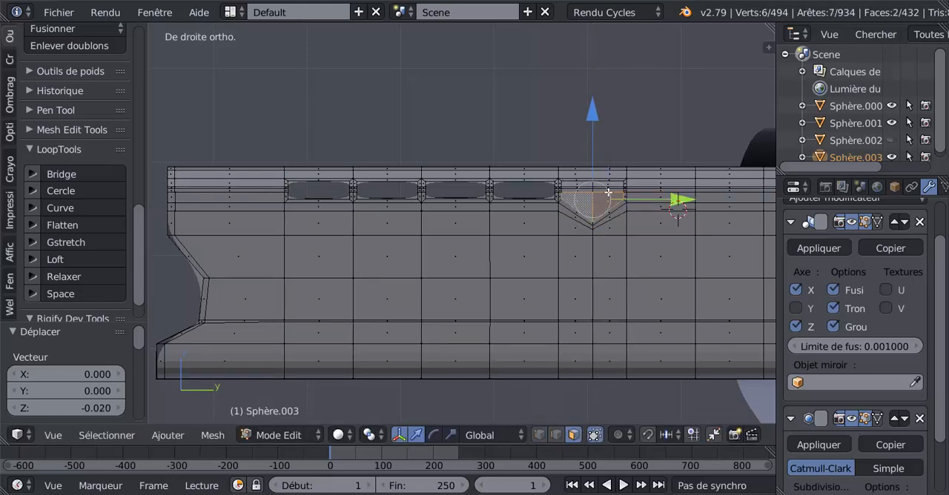
pyautogui.scroll(2, 608, 197)
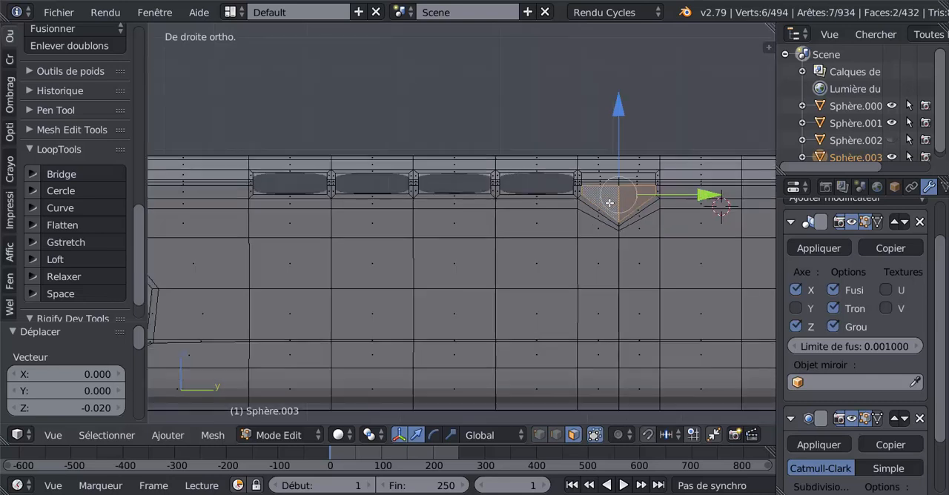
pyautogui.scroll(2, 547, 212)
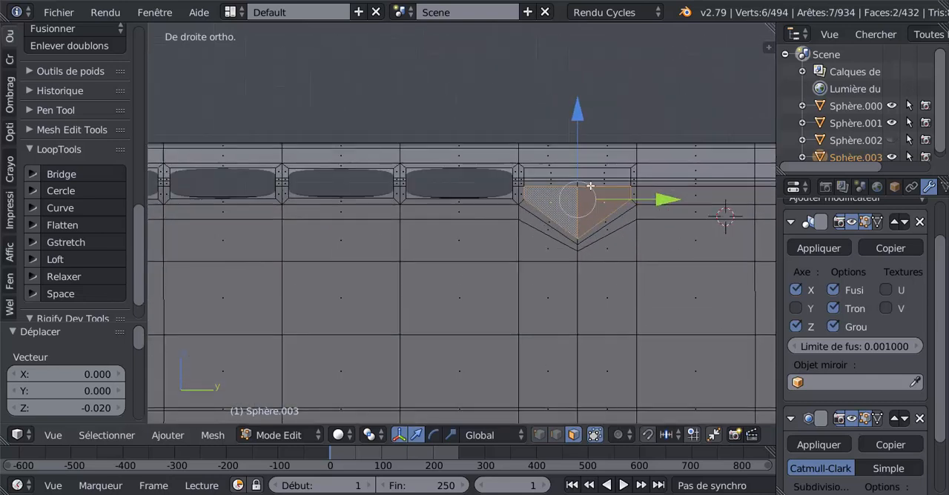
pyautogui.keyDown('shift'); pyautogui.rightClick(593, 182); pyautogui.keyUp('shift')
pyautogui.keyDown('shift'); pyautogui.rightClick(595, 179); pyautogui.keyUp('shift')
pyautogui.keyDown('shift'); pyautogui.rightClick(596, 175); pyautogui.keyUp('shift')
pyautogui.keyDown('shift'); pyautogui.rightClick(564, 177); pyautogui.keyUp('shift')
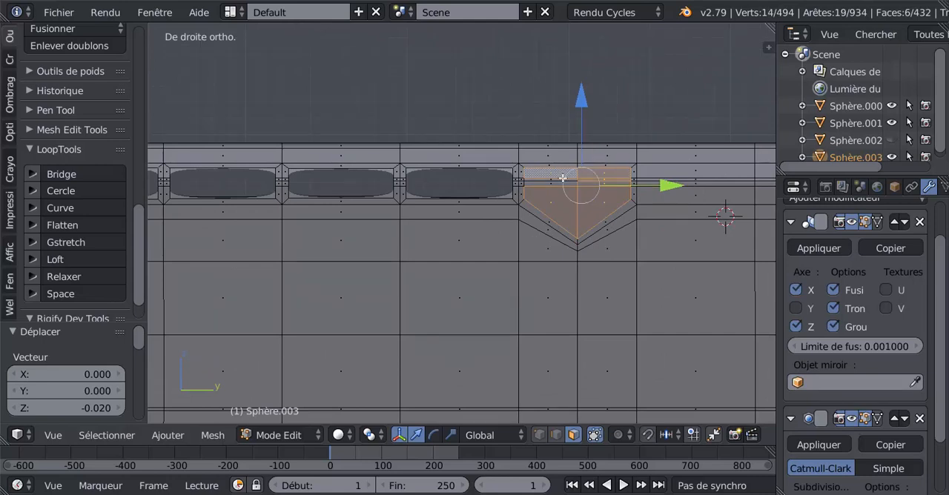
pyautogui.keyDown('shift'); pyautogui.rightClick(561, 178); pyautogui.keyUp('shift')
pyautogui.keyDown('shift'); pyautogui.rightClick(562, 177); pyautogui.keyUp('shift')
pyautogui.keyDown('shift'); pyautogui.rightClick(560, 179); pyautogui.keyUp('shift')
pyautogui.keyDown('shift'); pyautogui.rightClick(554, 192); pyautogui.keyUp('shift')
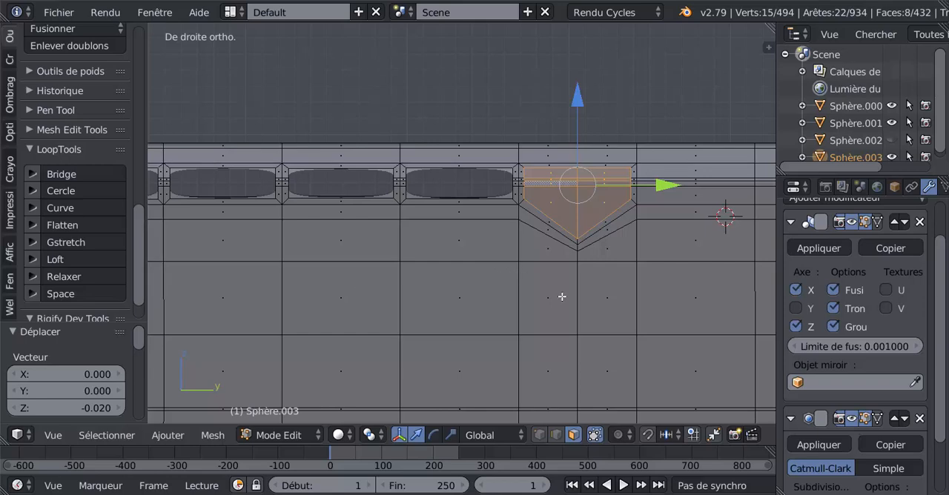
pyautogui.press('x')
pyautogui.click(482, 296)
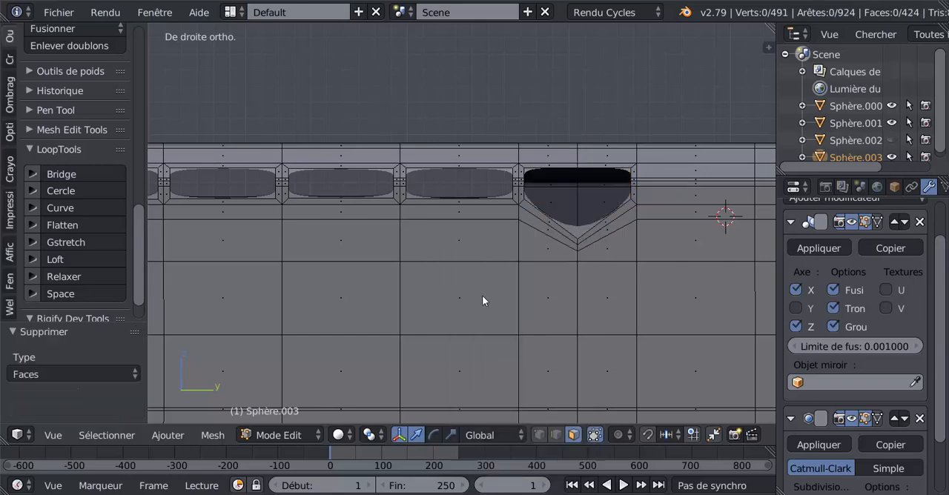
# Step: Select the eight faces of the matching pointed inset on the opposite side, delete them, and check the openings in Object Mode
pyautogui.scroll(-2, 482, 301)
pyautogui.moveTo(417, 301); pyautogui.dragTo(727, 313, button='middle')
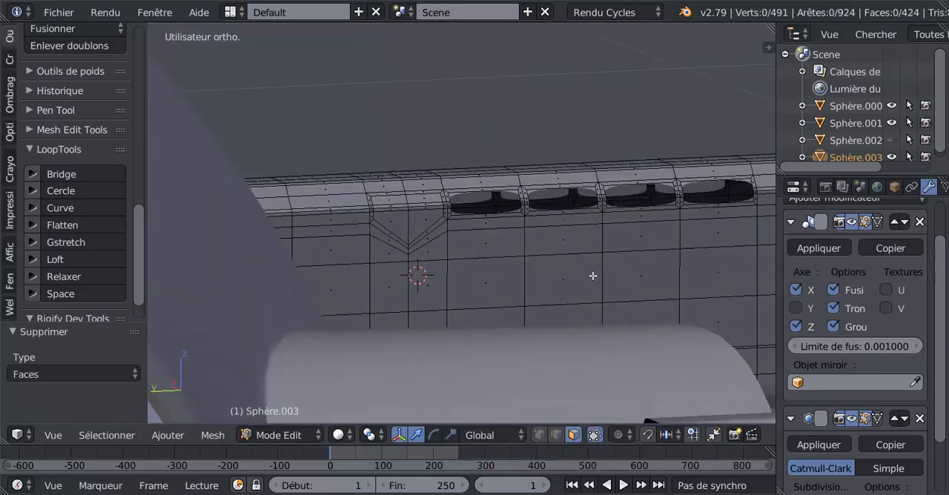
pyautogui.moveTo(593, 276); pyautogui.dragTo(474, 212, button='middle')
pyautogui.rightClick(470, 199)
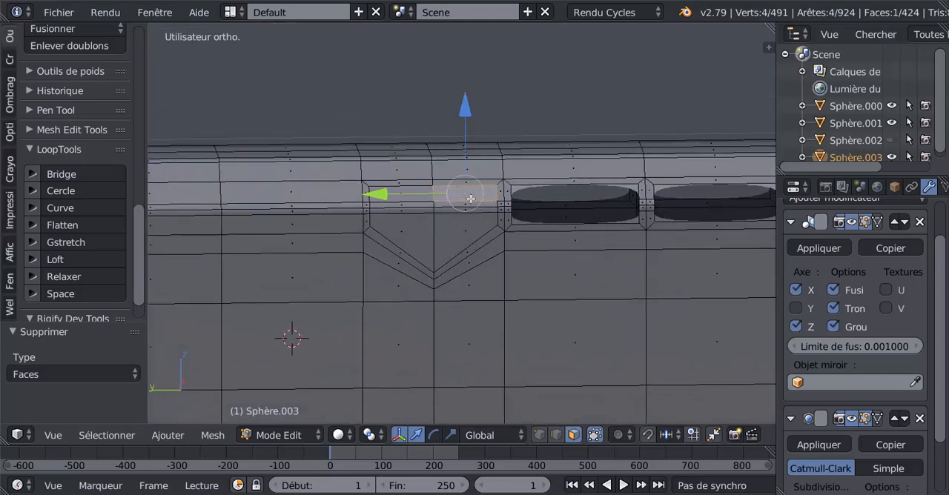
pyautogui.click(467, 208)
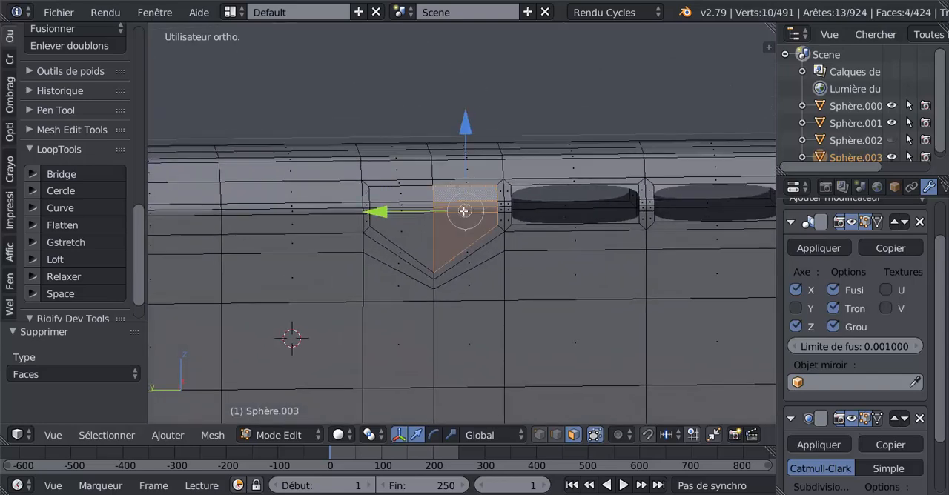
pyautogui.click(425, 226)
pyautogui.click(418, 208)
pyautogui.click(415, 200)
pyautogui.rightClick(415, 200)
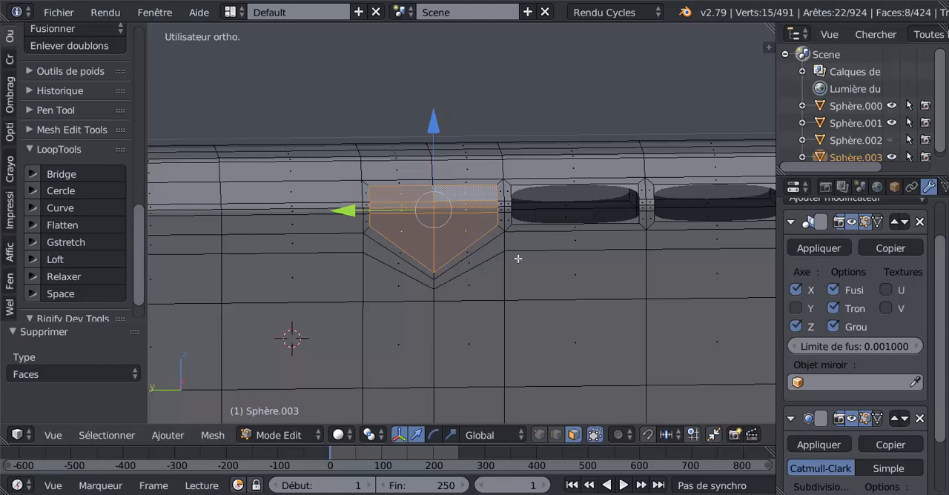
pyautogui.press('x')
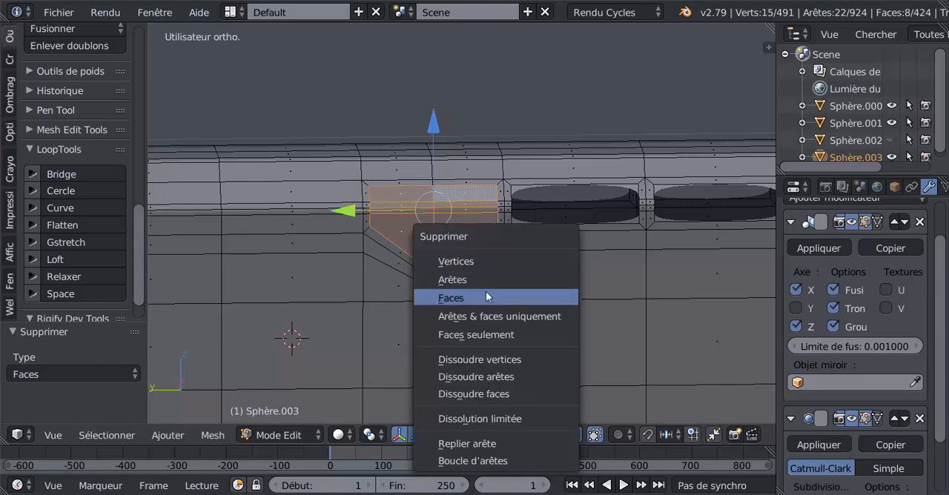
pyautogui.click(486, 299)
pyautogui.press('Tab')
pyautogui.scroll(-4, 486, 295)
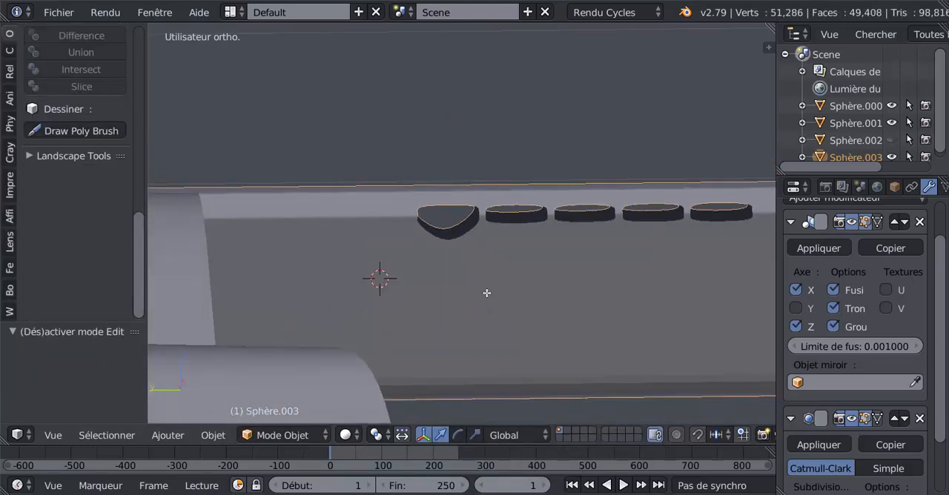
# Step: Add three supporting loop cuts around the pointed opening: one beside its lower tip and one close to each upper corner
pyautogui.press('Tab')
pyautogui.scroll(3, 467, 266)
pyautogui.hotkey('ctrl', 'r')
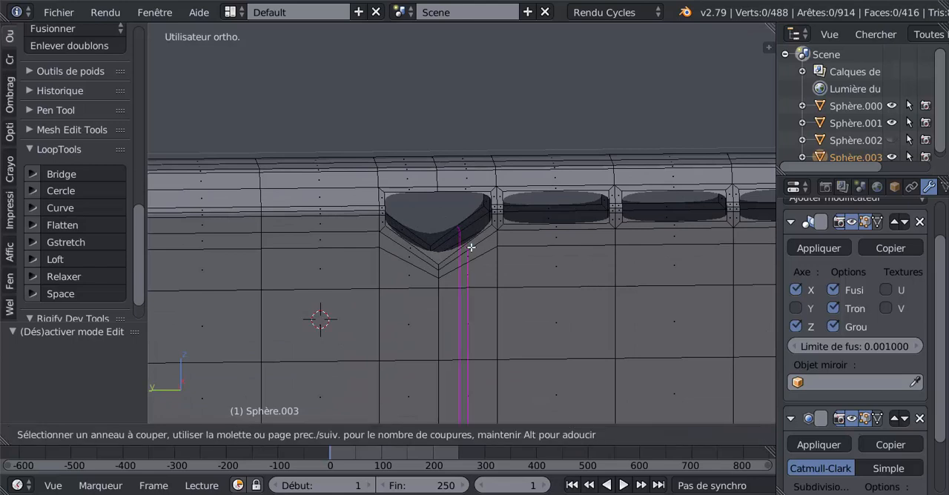
pyautogui.moveTo(471, 247); pyautogui.dragTo(452, 270)
pyautogui.hotkey('ctrl', 'r')
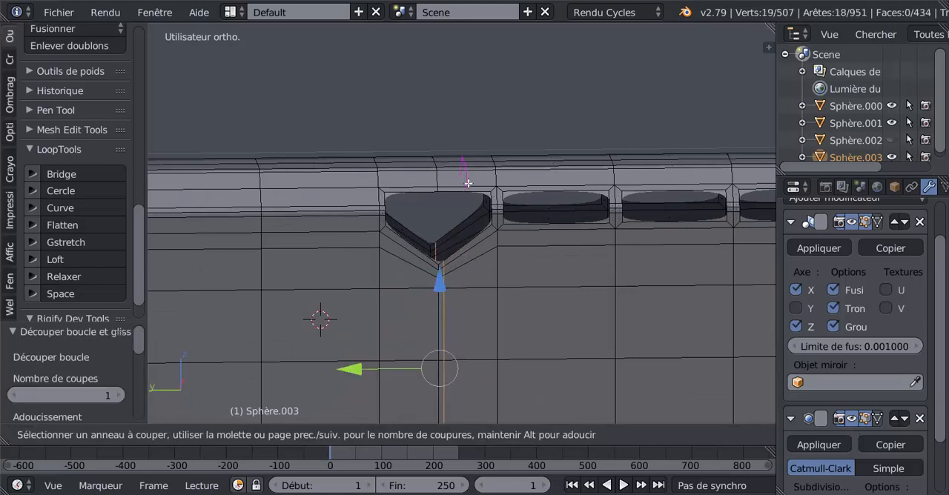
pyautogui.moveTo(477, 177); pyautogui.dragTo(501, 169)
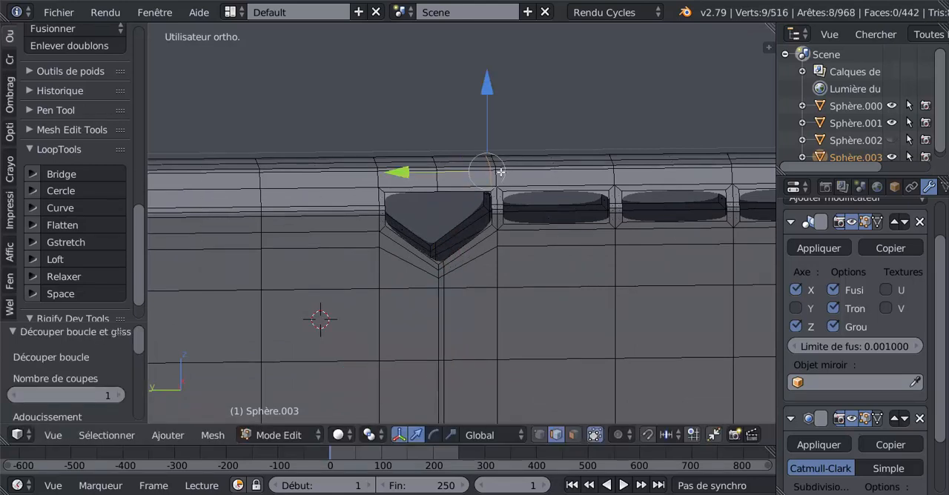
pyautogui.hotkey('ctrl', 'r')
pyautogui.moveTo(427, 176); pyautogui.dragTo(402, 183)
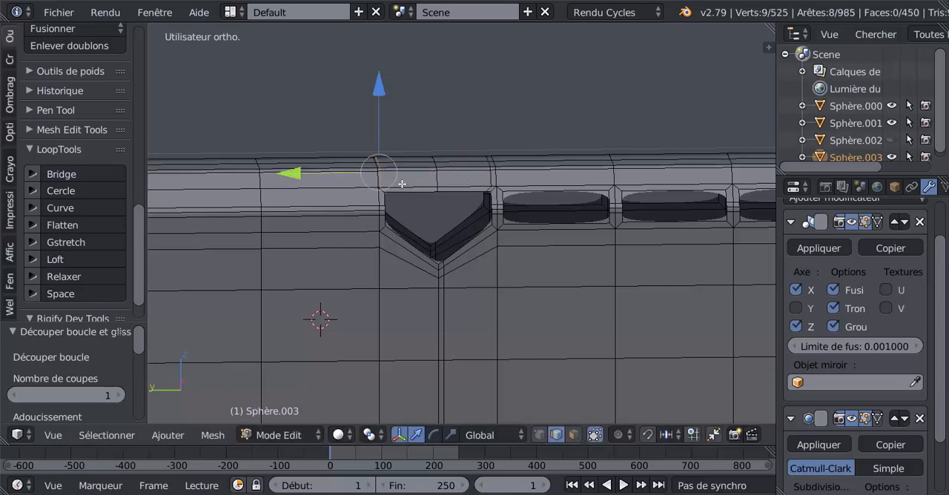
# Step: Add two supporting loop cuts above the adjacent vent opening, one close to each of its ends
pyautogui.scroll(3, 501, 222)
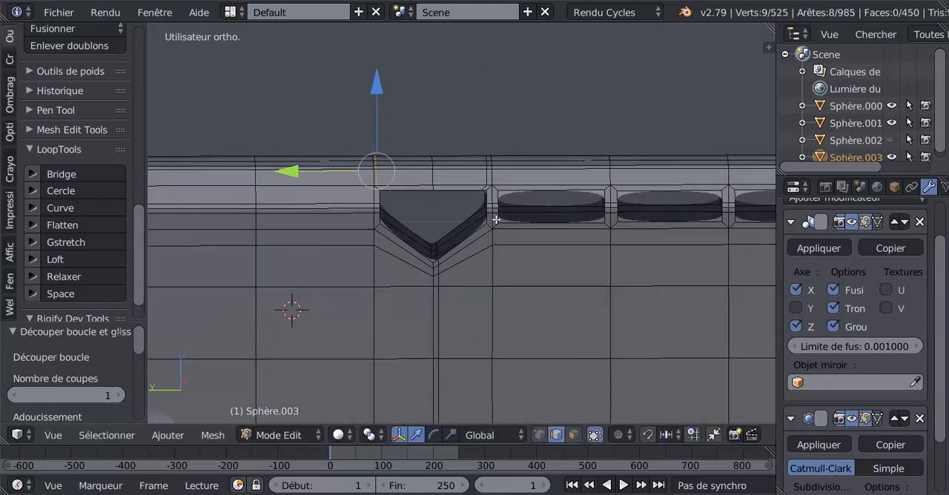
pyautogui.scroll(1, 499, 227)
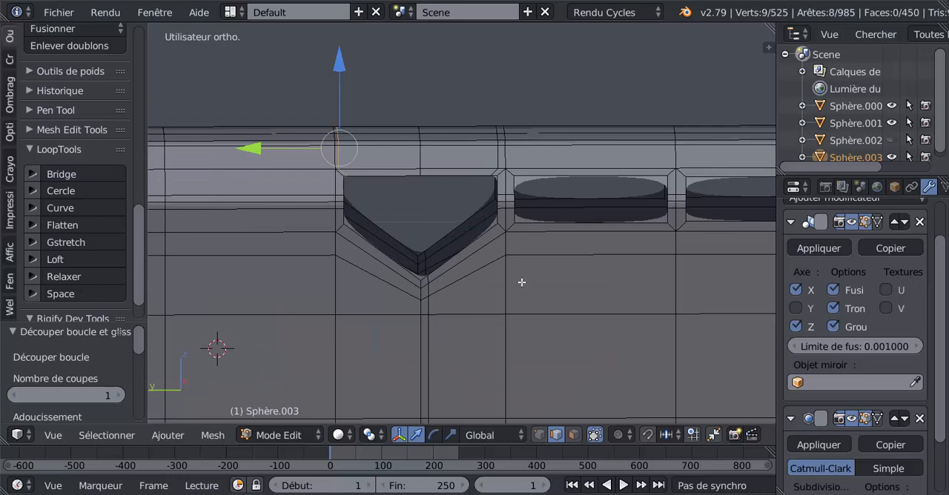
pyautogui.keyDown('shift'); pyautogui.moveTo(522, 282); pyautogui.dragTo(483, 273, button='middle'); pyautogui.keyUp('shift')
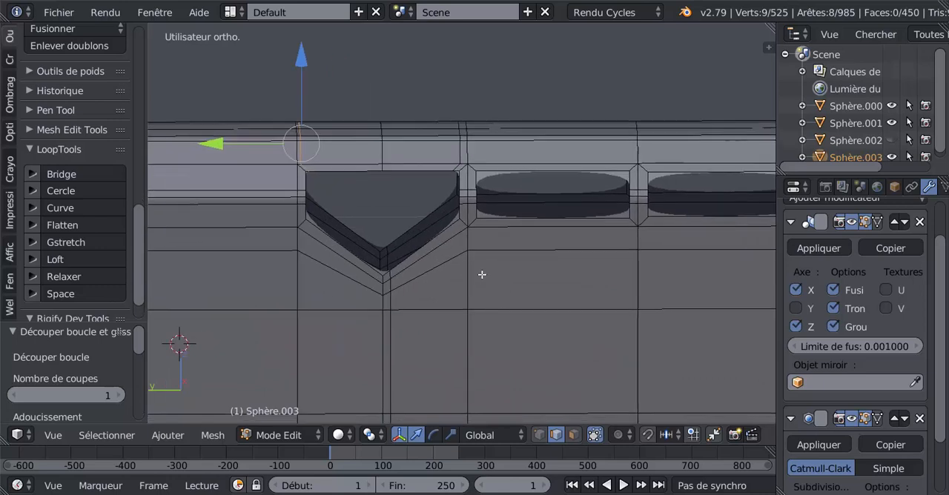
pyautogui.hotkey('ctrl', 'r')
pyautogui.click(503, 165)
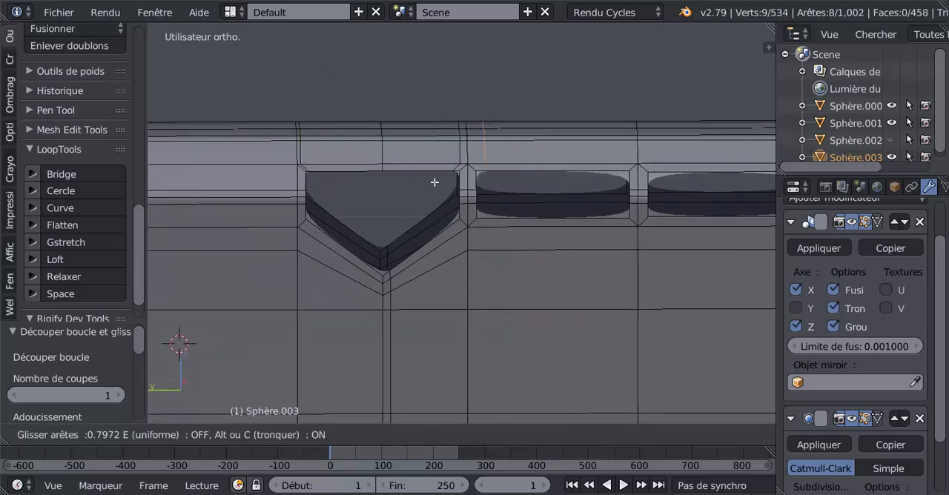
pyautogui.click(430, 184)
pyautogui.hotkey('ctrl', 'r')
pyautogui.click(493, 160)
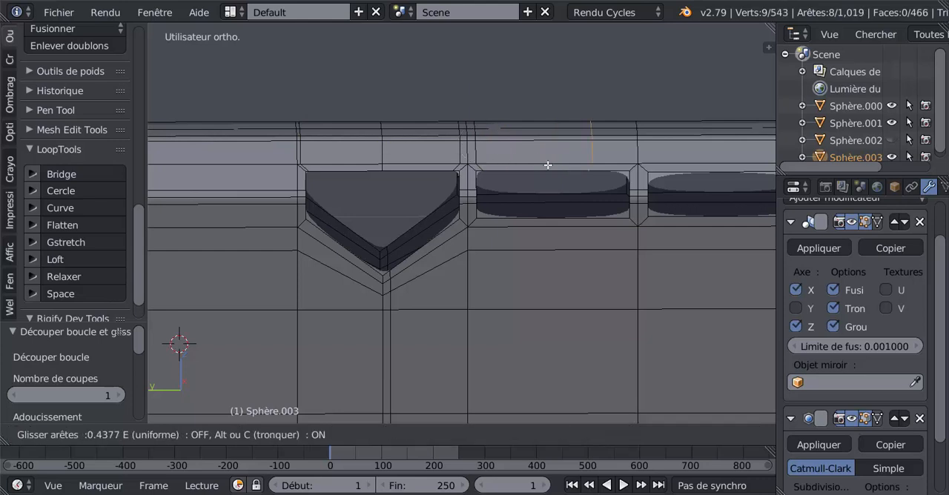
pyautogui.click(580, 198)
# Step: Add a supporting loop cut below the adjacent vent opening, close to its end farther from the pointed opening
pyautogui.hotkey('ctrl', 'r')
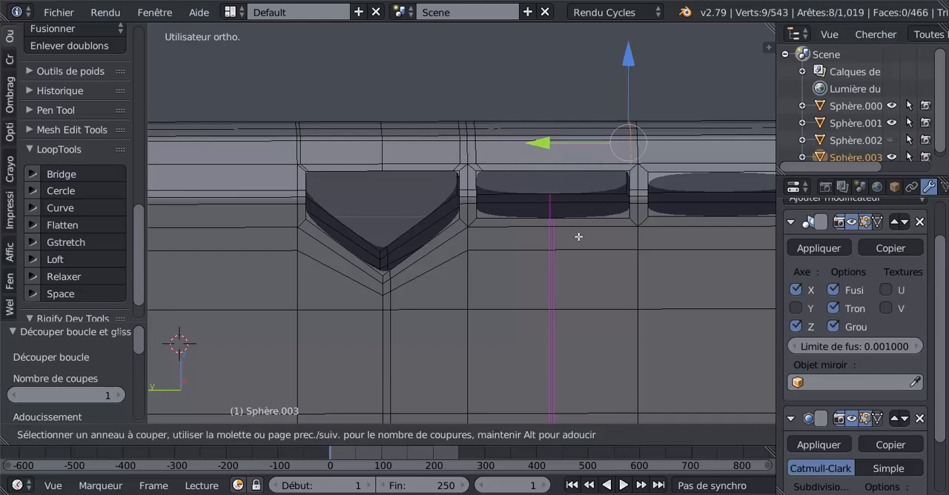
pyautogui.click(575, 235)
pyautogui.click(651, 251)
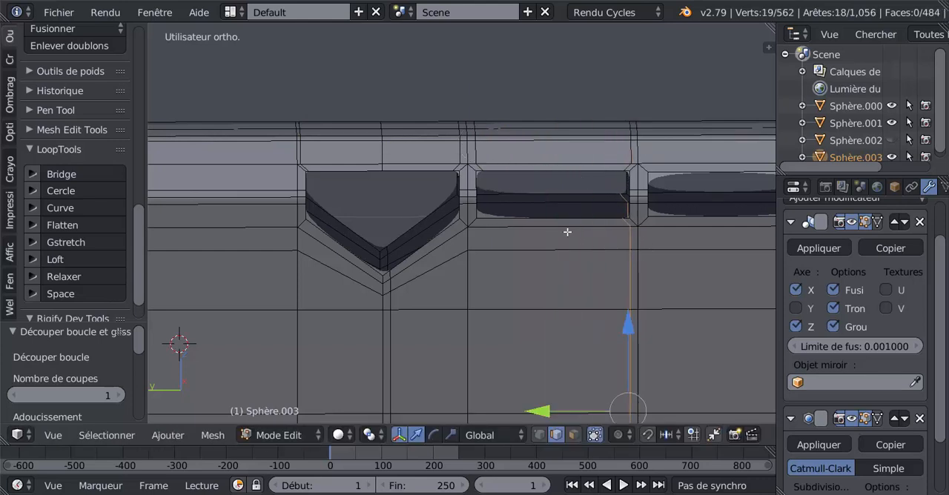
# Step: Add a supporting loop cut below the first vent opening, close to its end nearer the pointed opening
pyautogui.hotkey('ctrl', 'r')
pyautogui.click(534, 234)
pyautogui.click(492, 254)
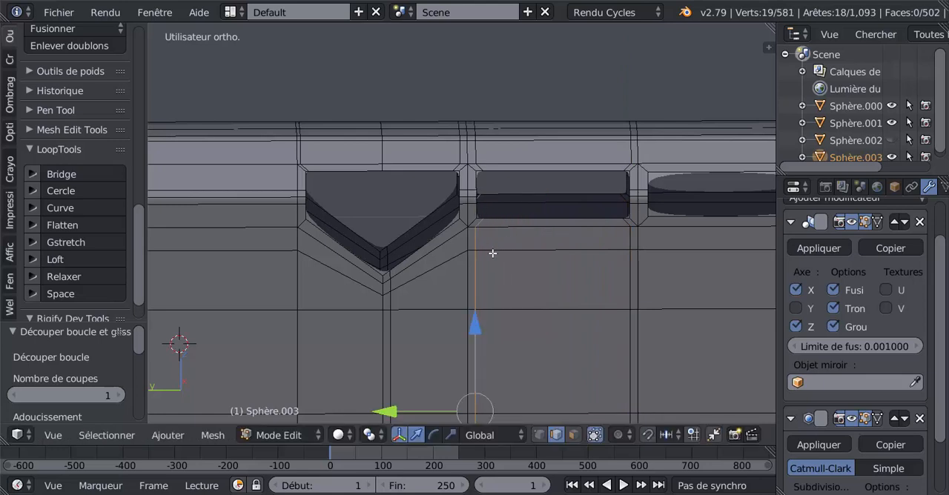
# Step: Add two supporting loop cuts at the second vent opening's end nearer the pointed opening, one above and one below it
pyautogui.hotkey('ctrl', 'r')
pyautogui.click(693, 154)
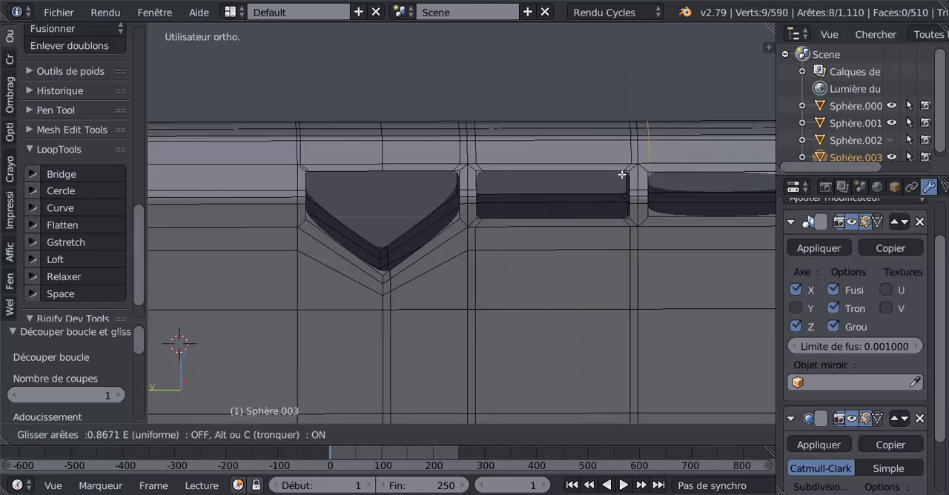
pyautogui.click(621, 178)
pyautogui.keyDown('shift'); pyautogui.moveTo(682, 245); pyautogui.dragTo(534, 213, button='middle'); pyautogui.keyUp('shift')
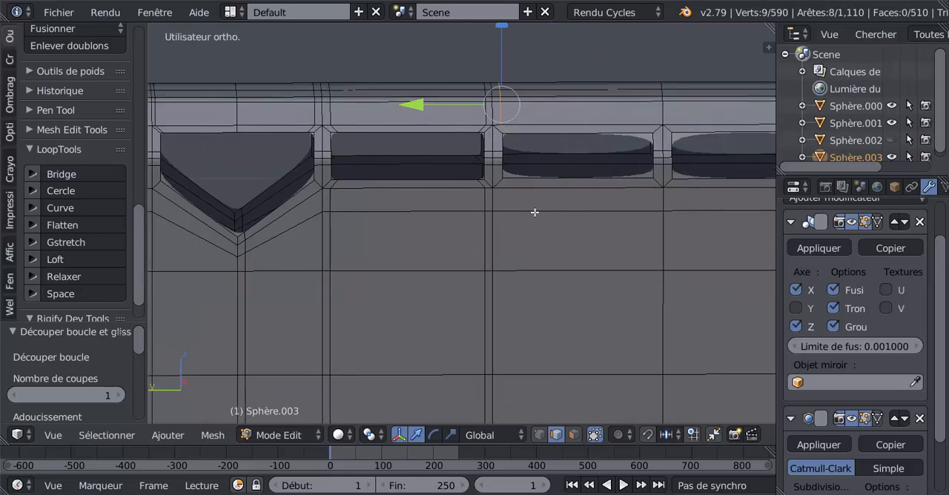
pyautogui.hotkey('ctrl', 'r')
pyautogui.click(550, 192)
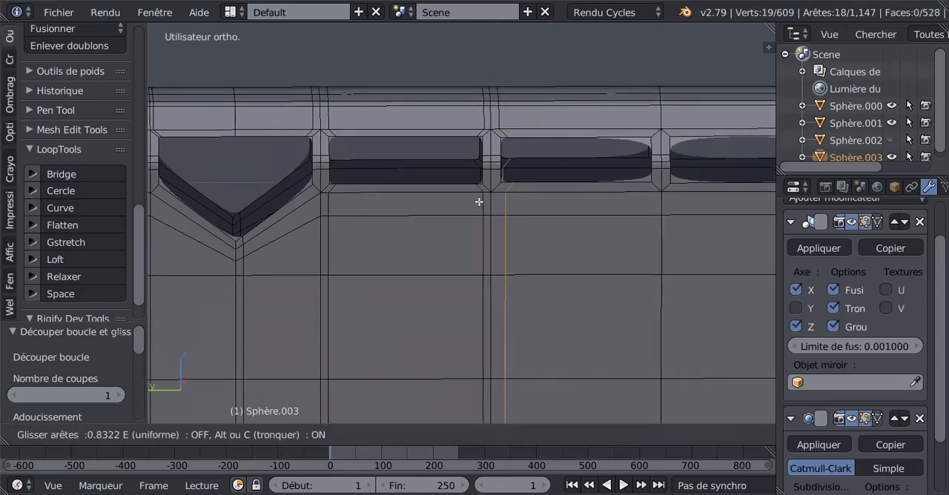
pyautogui.click(474, 213)
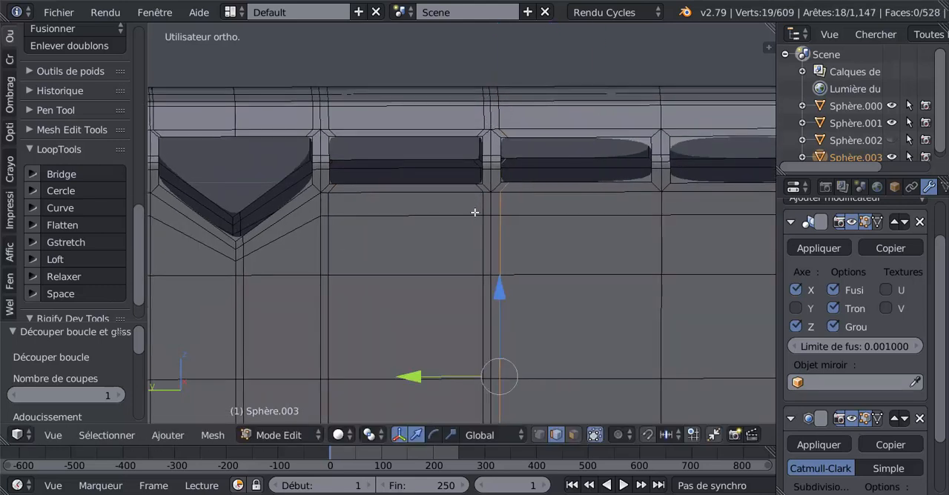
# Step: Add two supporting loop cuts at the second vent opening's farther end, one above and one below it
pyautogui.hotkey('ctrl', 'r')
pyautogui.click(578, 132)
pyautogui.click(649, 137)
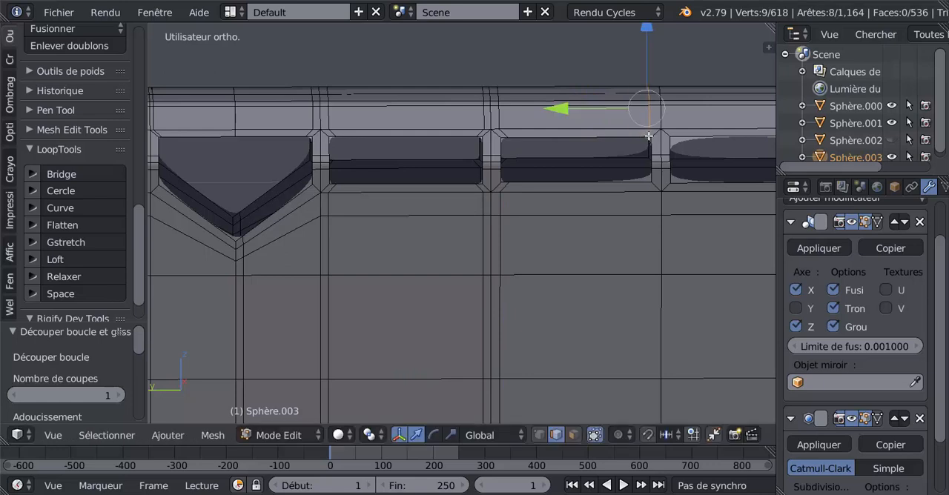
pyautogui.hotkey('ctrl', 'r')
pyautogui.click(630, 210)
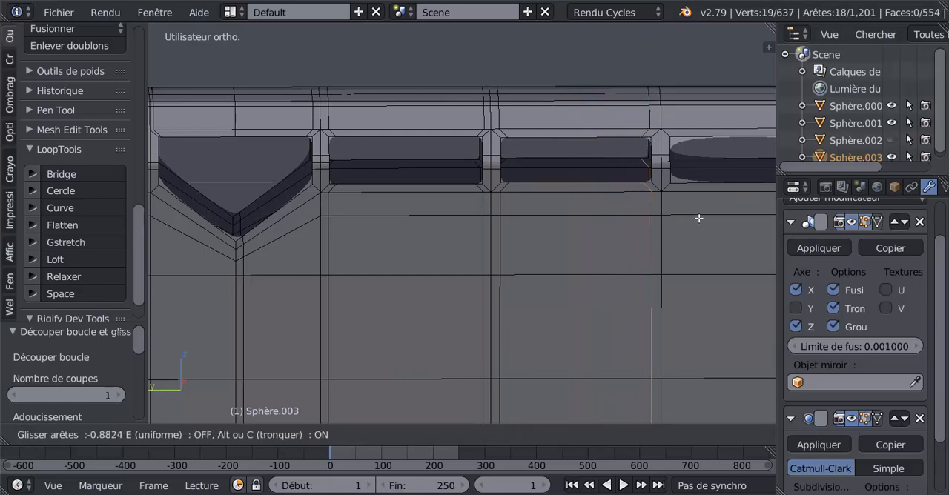
pyautogui.click(697, 217)
# Step: Add two supporting loop cuts above the third vent opening, one close to each of its ends
pyautogui.hotkey('ctrl', 'r')
pyautogui.click(695, 132)
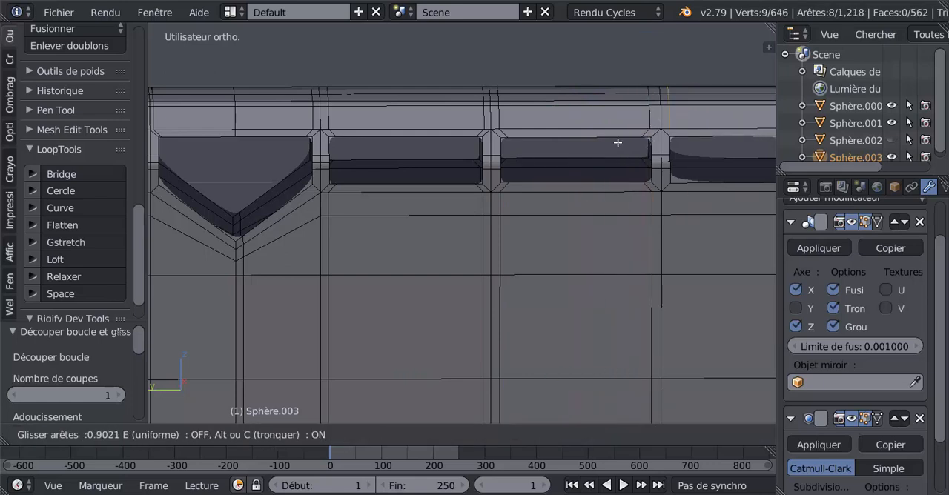
pyautogui.click(617, 143)
pyautogui.keyDown('shift'); pyautogui.moveTo(630, 164); pyautogui.dragTo(413, 155, button='middle'); pyautogui.keyUp('shift')
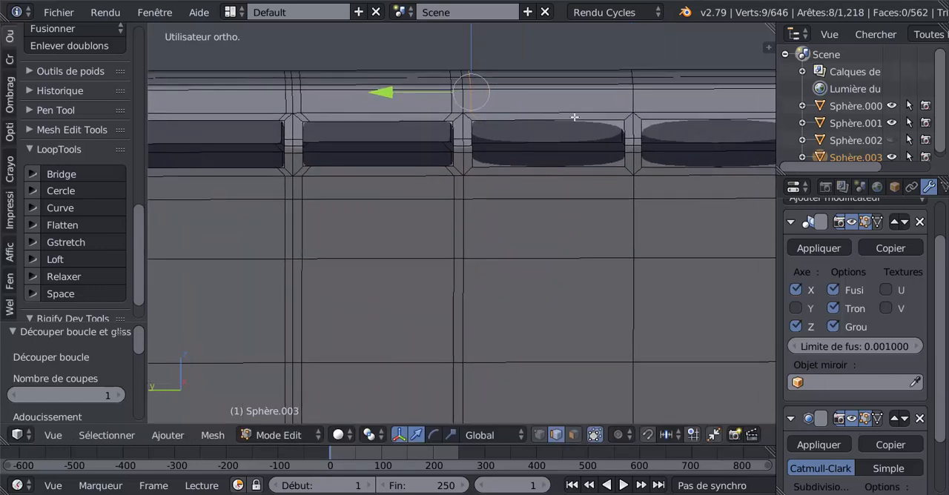
pyautogui.hotkey('ctrl', 'r')
pyautogui.click(579, 105)
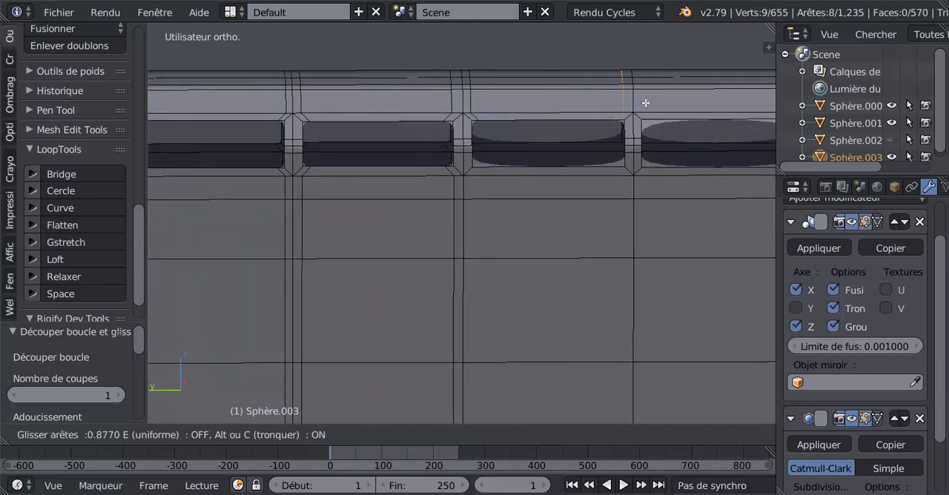
pyautogui.click(645, 103)
# Step: Add two supporting loop cuts below the third vent opening, one close to each of its ends
pyautogui.hotkey('ctrl', 'r')
pyautogui.click(586, 199)
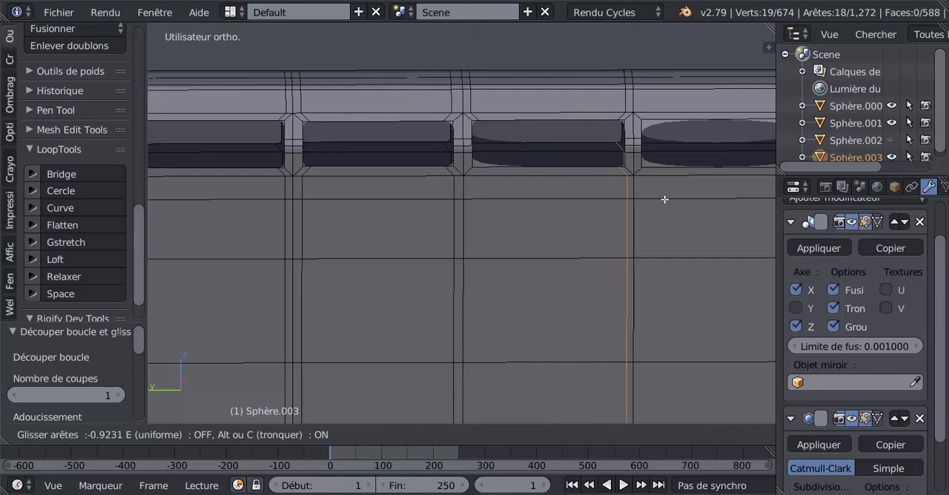
pyautogui.rightClick(608, 197)
pyautogui.press('g')
pyautogui.press('g')
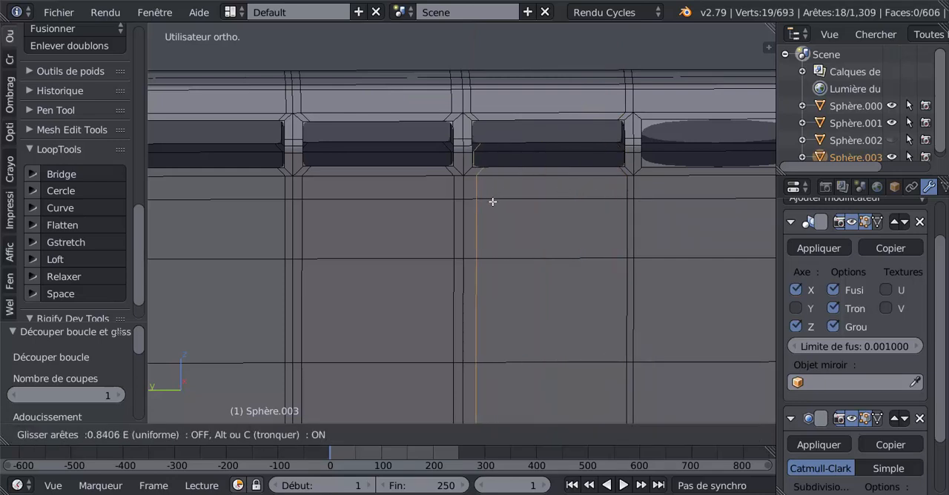
pyautogui.click(491, 201)
# Step: Add two supporting loop cuts at the last vent opening's end nearer the pointed opening, one above and one below it
pyautogui.hotkey('ctrl', 'r')
pyautogui.click(668, 92)
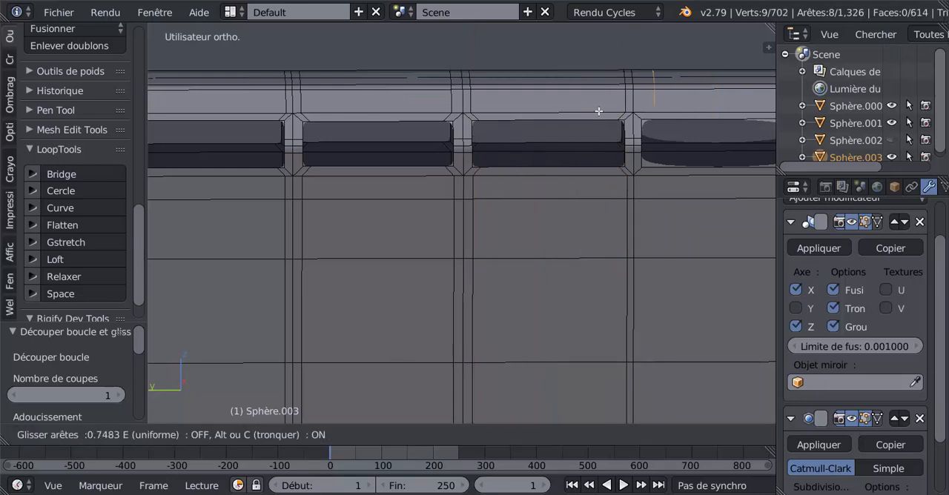
pyautogui.click(593, 112)
pyautogui.hotkey('ctrl', 'r')
pyautogui.click(677, 186)
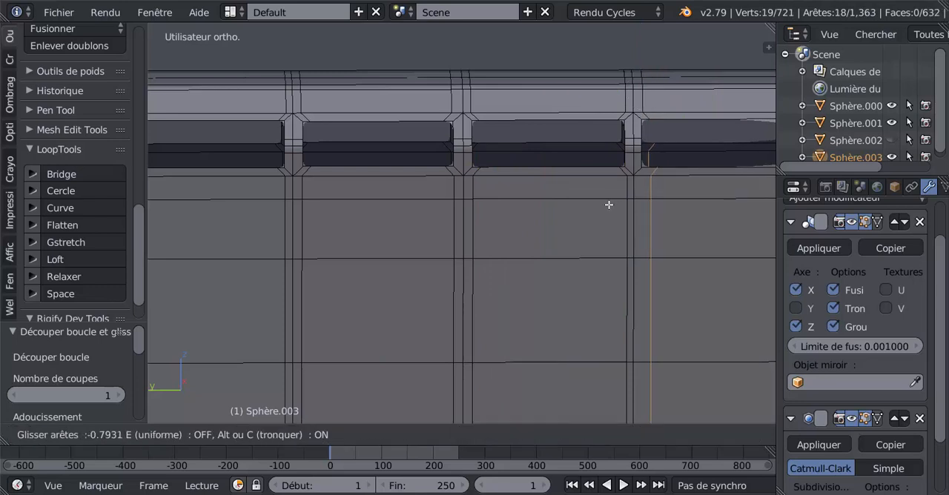
pyautogui.click(599, 210)
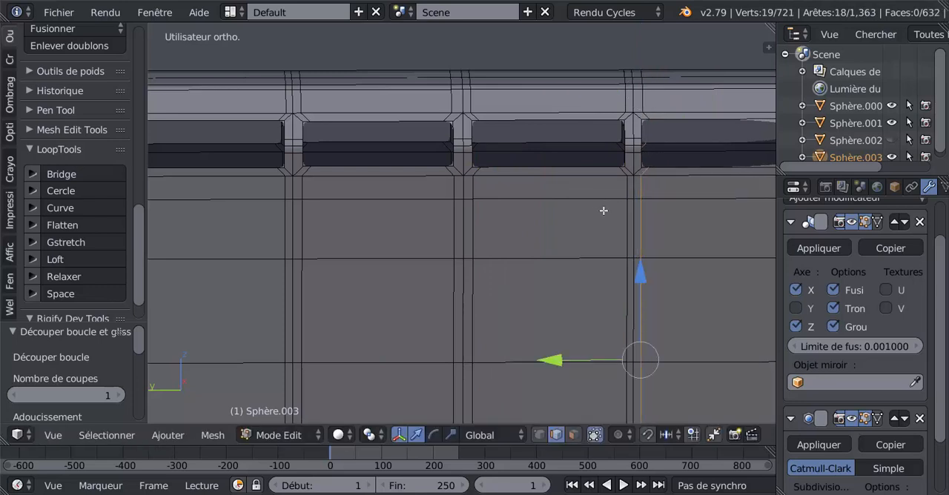
# Step: Add two supporting loop cuts at the last vent opening's outer end, one below and one above it, and check the openings in Object Mode
pyautogui.keyDown('shift'); pyautogui.moveTo(604, 210); pyautogui.dragTo(406, 195, button='middle'); pyautogui.keyUp('shift')
pyautogui.hotkey('ctrl', 'r')
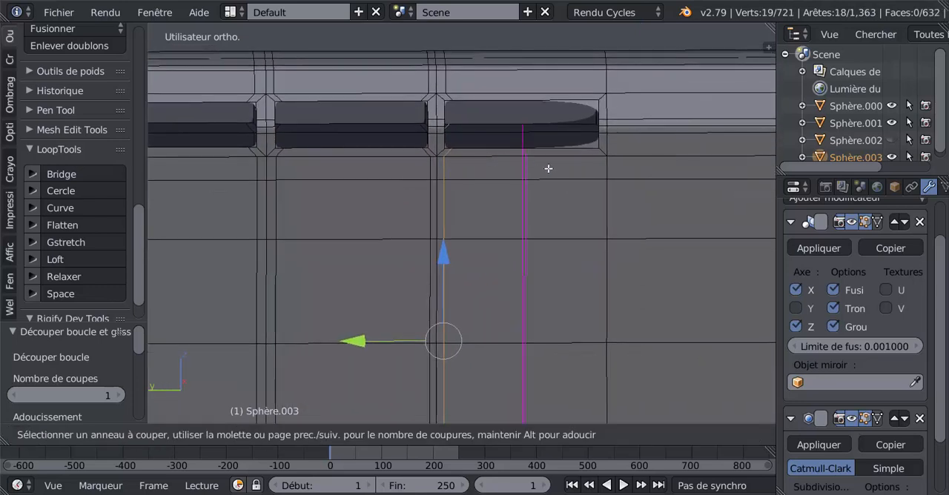
pyautogui.click(548, 168)
pyautogui.click(602, 168)
pyautogui.hotkey('ctrl', 'r')
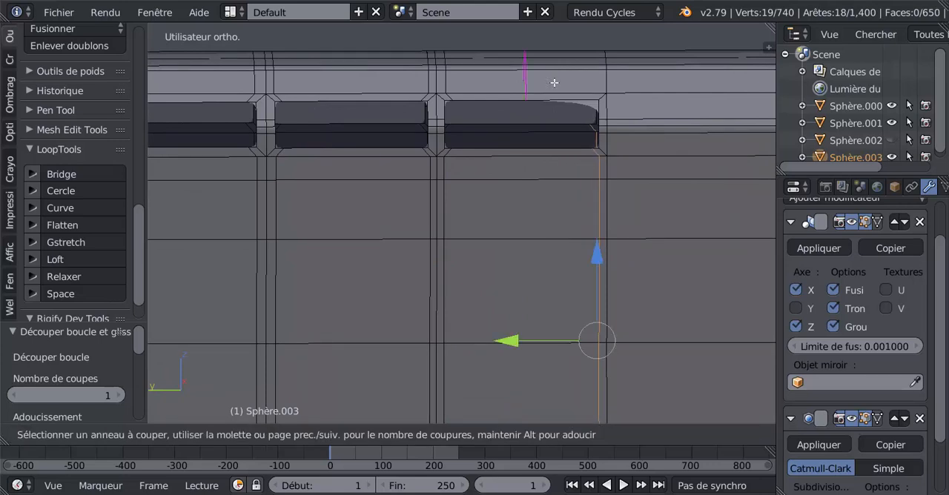
pyautogui.click(554, 82)
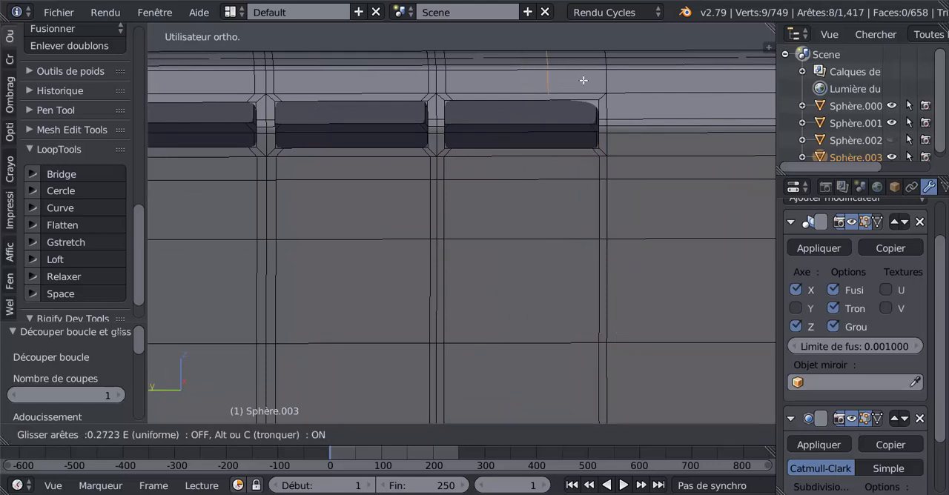
pyautogui.click(626, 88)
pyautogui.press('Tab')
pyautogui.scroll(-4, 536, 183)
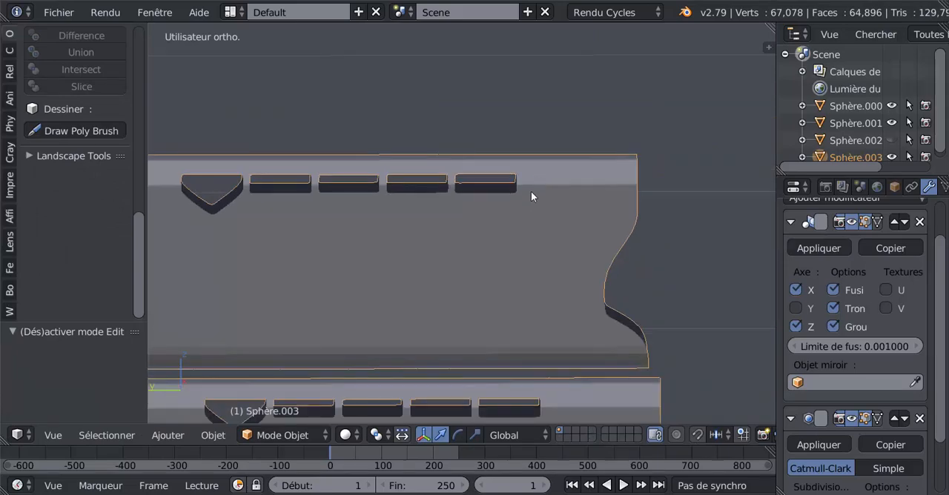
pyautogui.moveTo(487, 234)
pyautogui.mouseDown(button='middle')
pyautogui.moveTo(387, 251)
pyautogui.moveTo(501, 240)
pyautogui.mouseUp(button='middle')
# Step: In Edit Mode, select the border edge loops of the pointed opening and all four vent openings on this side
pyautogui.press('Tab')
pyautogui.scroll(2, 330, 207)
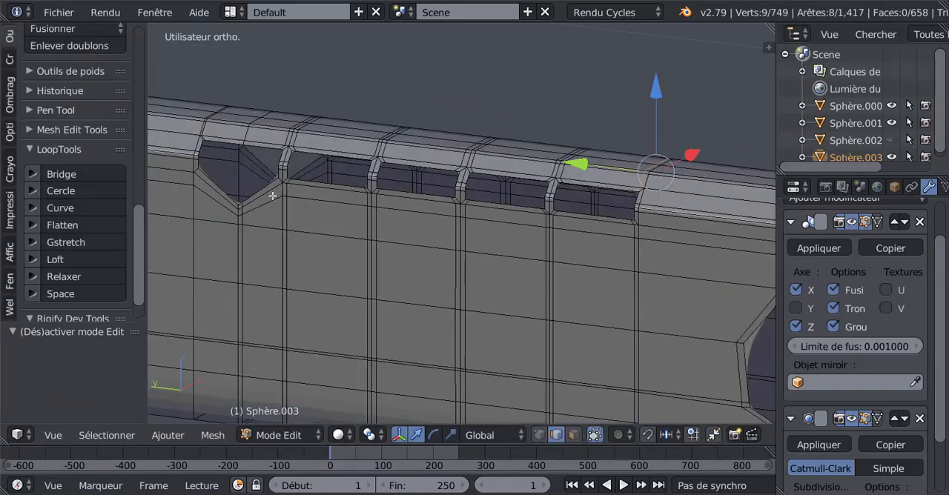
pyautogui.rightClick(269, 186)
pyautogui.keyDown('shift'); pyautogui.rightClick(314, 156); pyautogui.keyUp('shift')
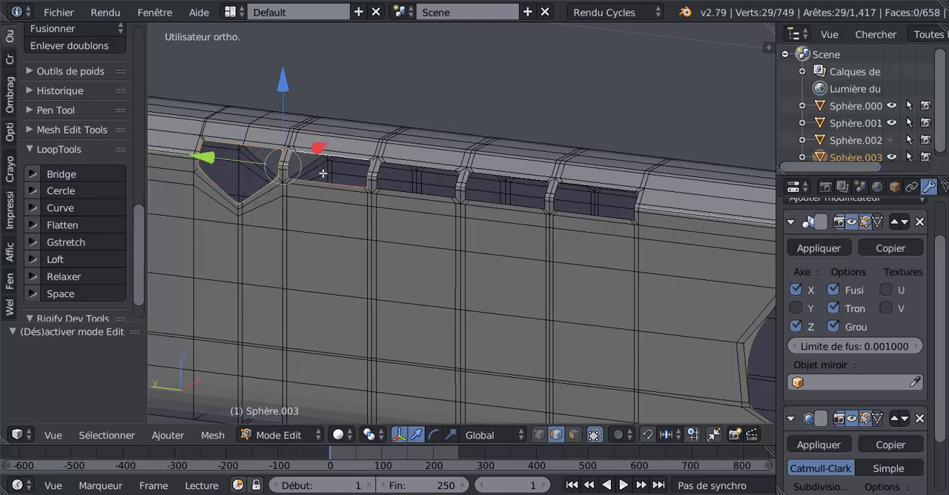
pyautogui.keyDown('shift'); pyautogui.rightClick(401, 171); pyautogui.keyUp('shift')
pyautogui.keyDown('alt'); pyautogui.keyDown('shift'); pyautogui.rightClick(497, 176); pyautogui.keyUp('shift'); pyautogui.keyUp('alt')
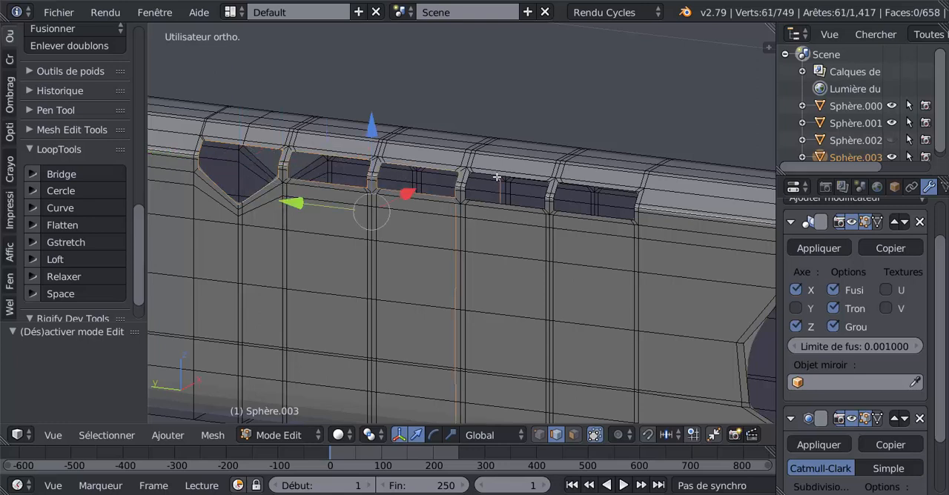
pyautogui.hotkey('ctrl', 'z')
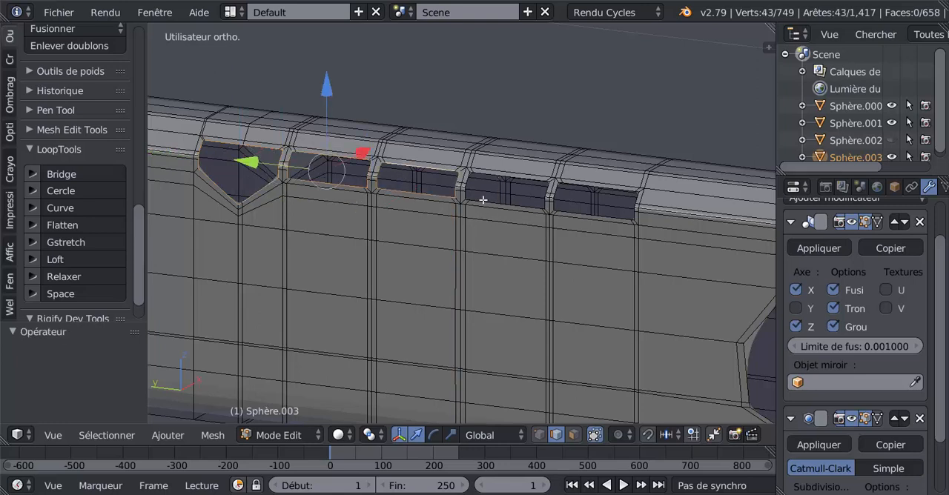
pyautogui.keyDown('shift'); pyautogui.rightClick(497, 174); pyautogui.keyUp('shift')
pyautogui.keyDown('shift'); pyautogui.rightClick(587, 184); pyautogui.keyUp('shift')
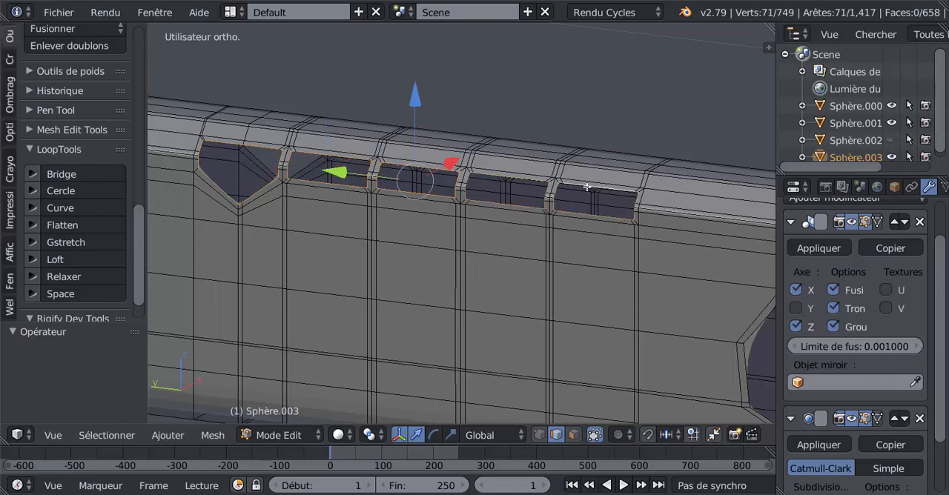
# Step: Add the border edge loops of the four vents and the pointed opening on the opposite side to the selection
pyautogui.moveTo(589, 217); pyautogui.dragTo(371, 237, button='middle')
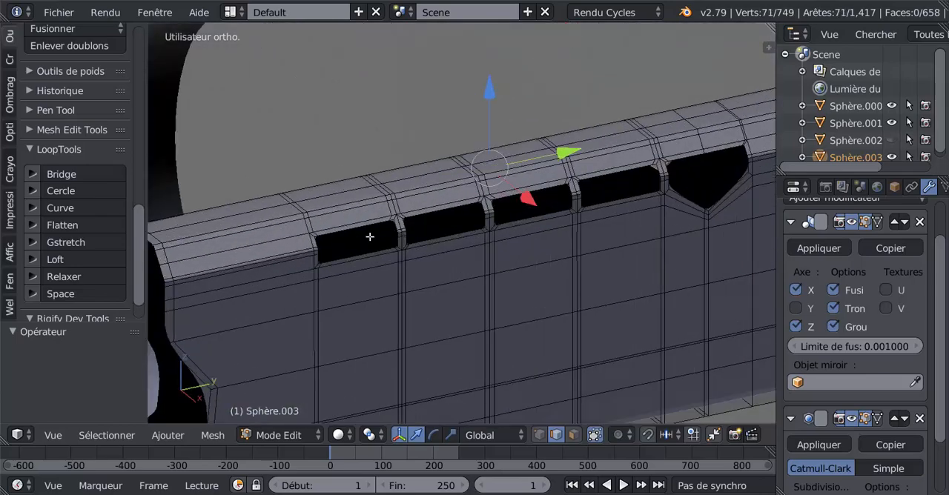
pyautogui.keyDown('shift'); pyautogui.rightClick(370, 228); pyautogui.keyUp('shift')
pyautogui.keyDown('shift'); pyautogui.rightClick(438, 210); pyautogui.keyUp('shift')
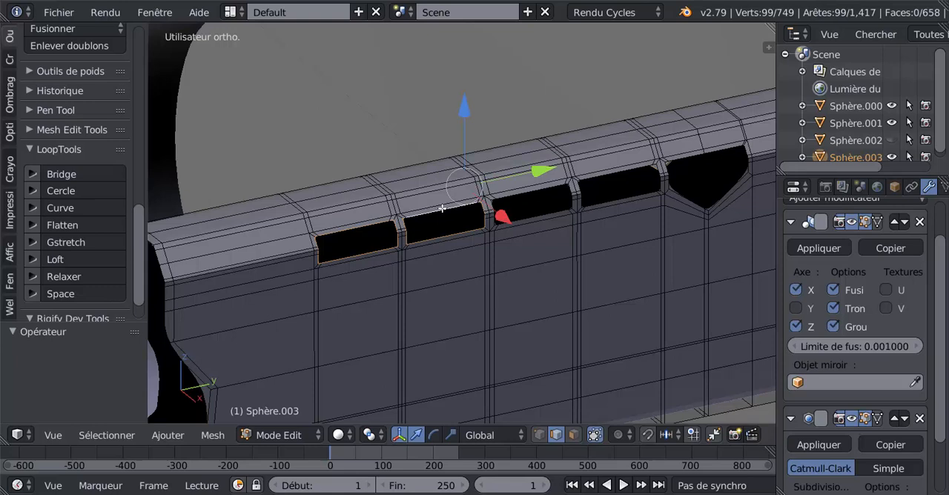
pyautogui.keyDown('shift'); pyautogui.rightClick(516, 194); pyautogui.keyUp('shift')
pyautogui.keyDown('shift'); pyautogui.rightClick(605, 173); pyautogui.keyUp('shift')
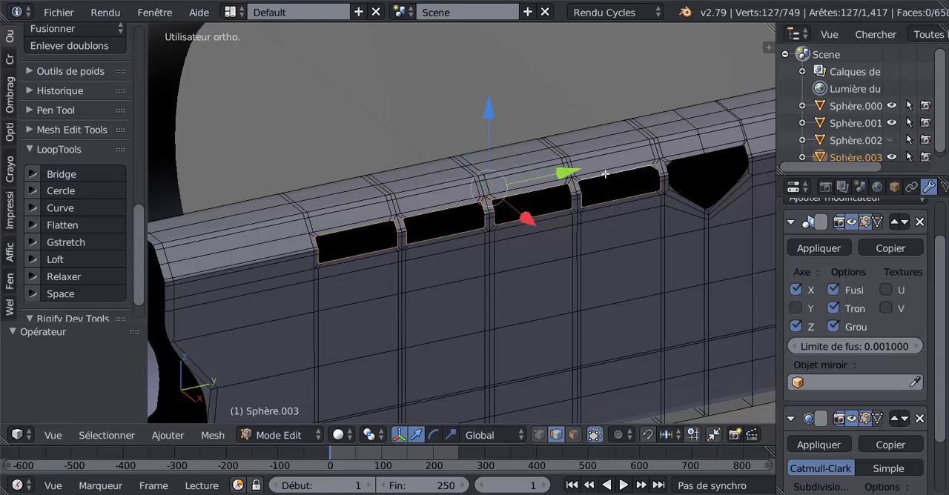
pyautogui.keyDown('shift'); pyautogui.rightClick(673, 167); pyautogui.keyUp('shift')
pyautogui.keyDown('shift'); pyautogui.rightClick(676, 182); pyautogui.keyUp('shift')
pyautogui.keyDown('alt'); pyautogui.keyDown('shift'); pyautogui.rightClick(687, 157); pyautogui.keyUp('shift'); pyautogui.keyUp('alt')
# Step: Switch to the scale manipulator, extrude the selected opening borders in place and scale them inward along X to about 0.96
pyautogui.scroll(-2, 525, 243)
pyautogui.moveTo(528, 278); pyautogui.dragTo(555, 290, button='middle')
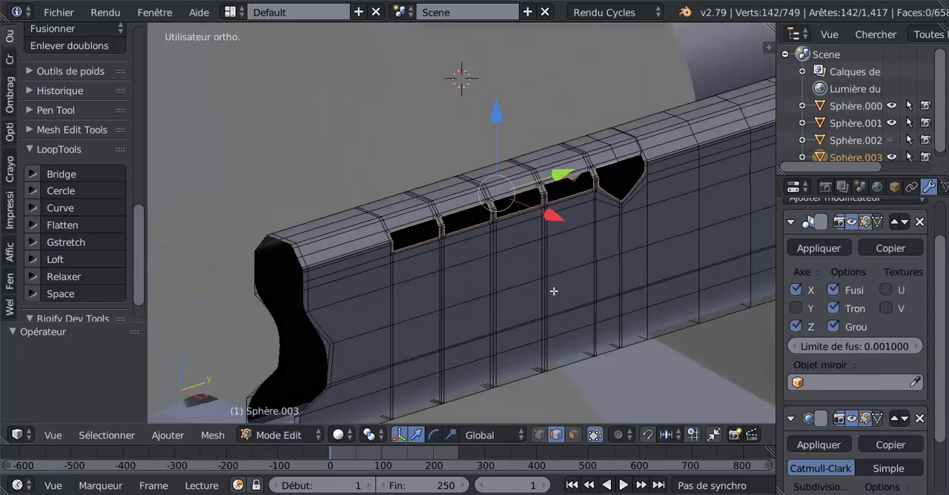
pyautogui.click(453, 436)
pyautogui.moveTo(536, 363)
pyautogui.mouseDown(button='middle')
pyautogui.moveTo(570, 378)
pyautogui.moveTo(539, 376)
pyautogui.mouseUp(button='middle')
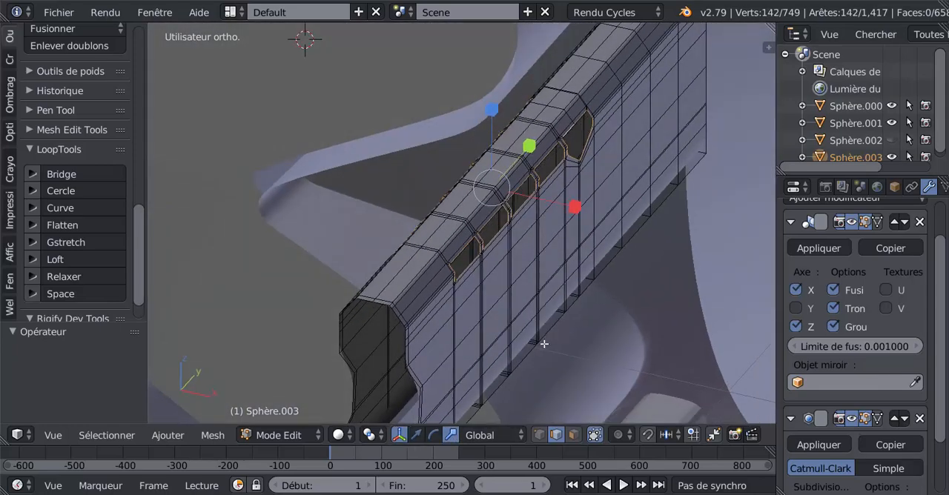
pyautogui.press('e')
pyautogui.rightClick(541, 303)
pyautogui.press('s')
pyautogui.press('x')
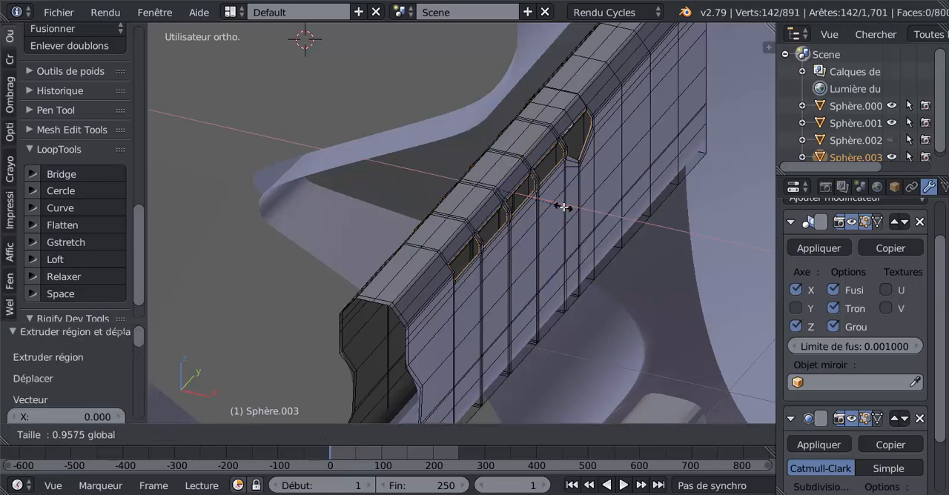
pyautogui.click(563, 207)
# Step: Extrude the inner borders again in place, scale them very slightly along X as a supporting edge, and check the result in Object Mode
pyautogui.press('e')
pyautogui.rightClick(565, 209)
pyautogui.press('s')
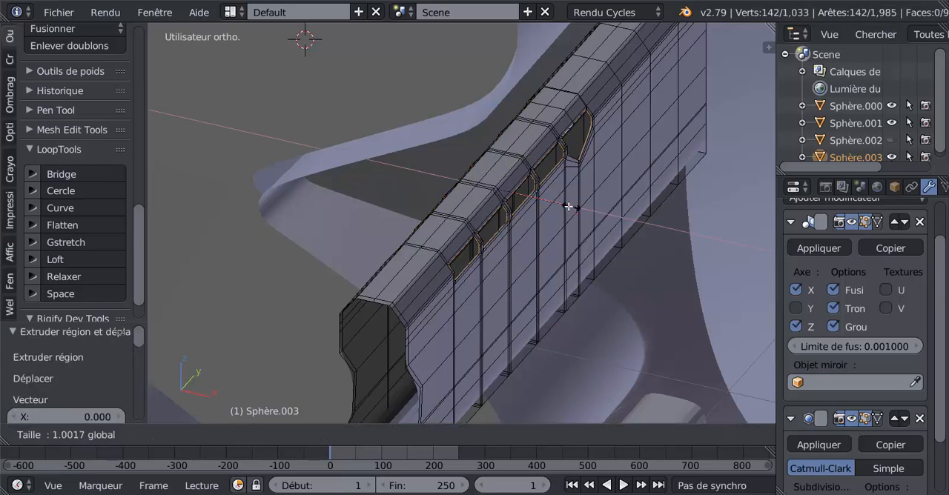
pyautogui.click(567, 206)
pyautogui.press('Tab')
pyautogui.moveTo(511, 237); pyautogui.dragTo(622, 211, button='middle')
# Step: In Edit Mode, select the ring of faces bordering the barrel's open end and apply Solidify to it
pyautogui.press('Tab')
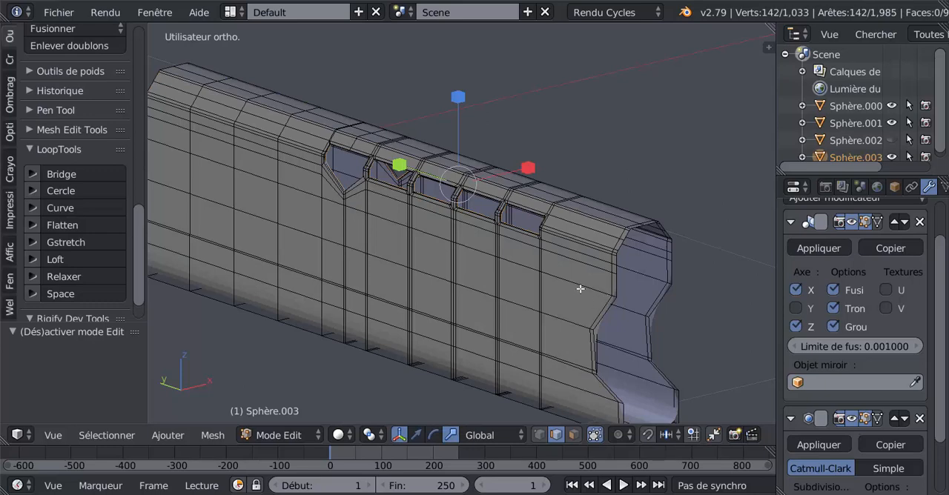
pyautogui.keyDown('shift'); pyautogui.moveTo(581, 288); pyautogui.dragTo(492, 207, button='middle'); pyautogui.keyUp('shift')
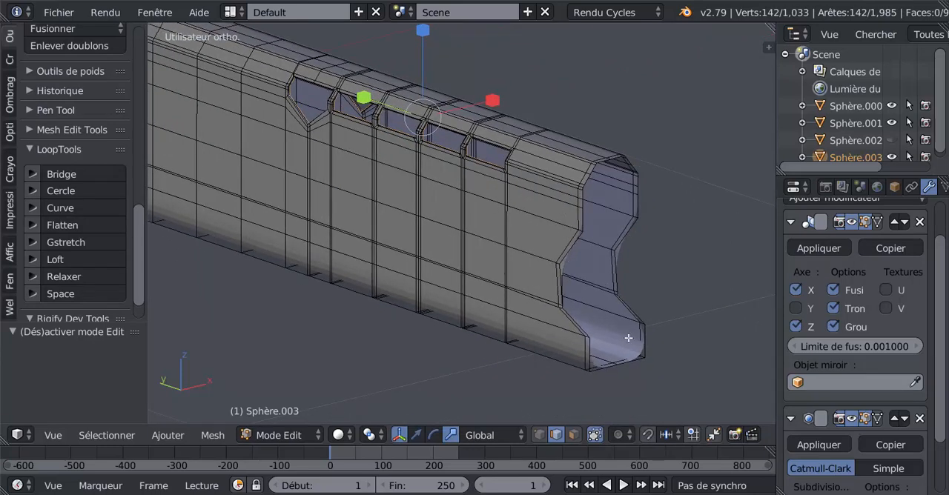
pyautogui.scroll(2, 628, 338)
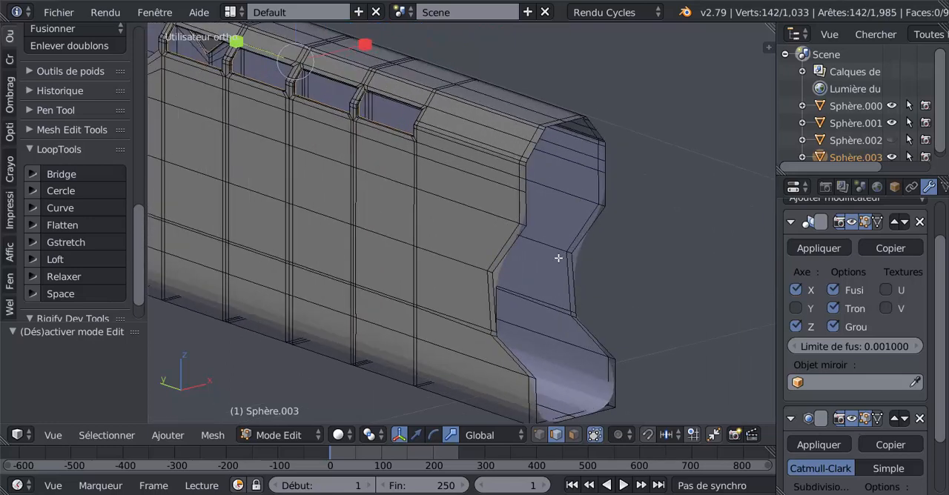
pyautogui.click(573, 433)
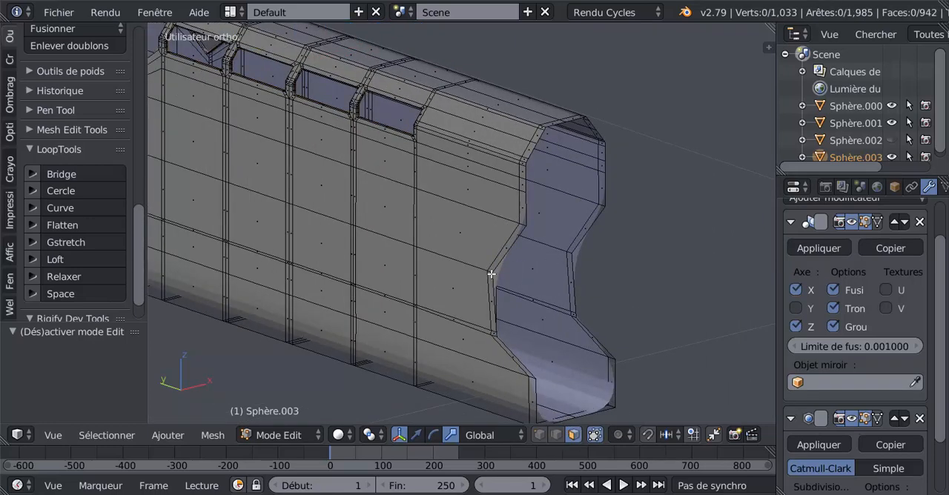
pyautogui.rightClick(491, 272)
pyautogui.scroll(-5, 583, 258)
pyautogui.moveTo(554, 314); pyautogui.dragTo(431, 264, button='middle')
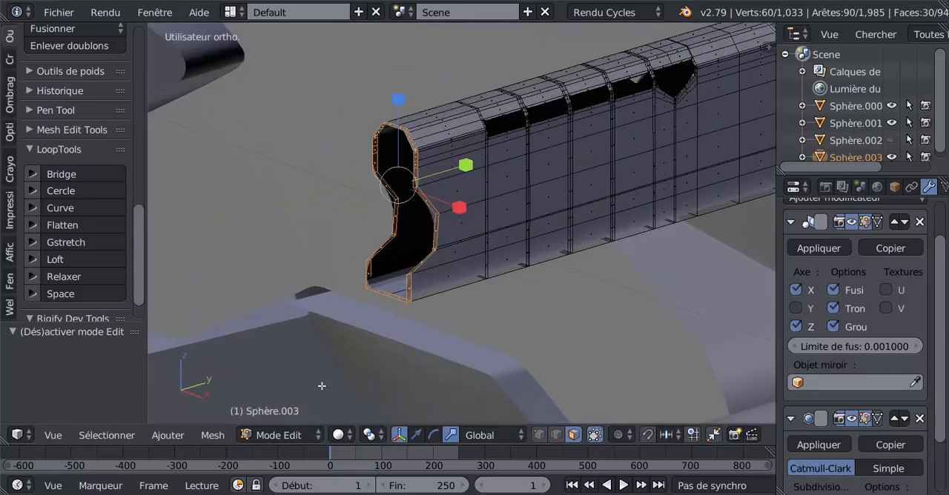
pyautogui.click(215, 435)
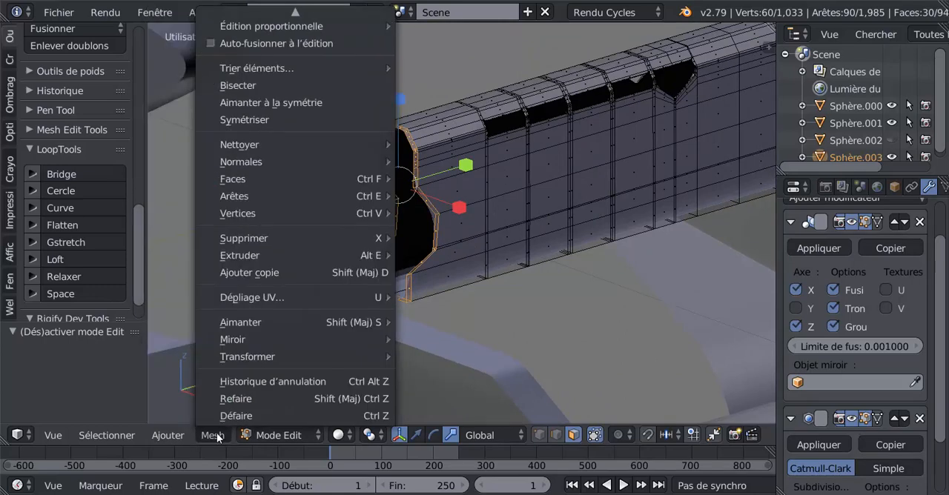
pyautogui.moveTo(228, 183)
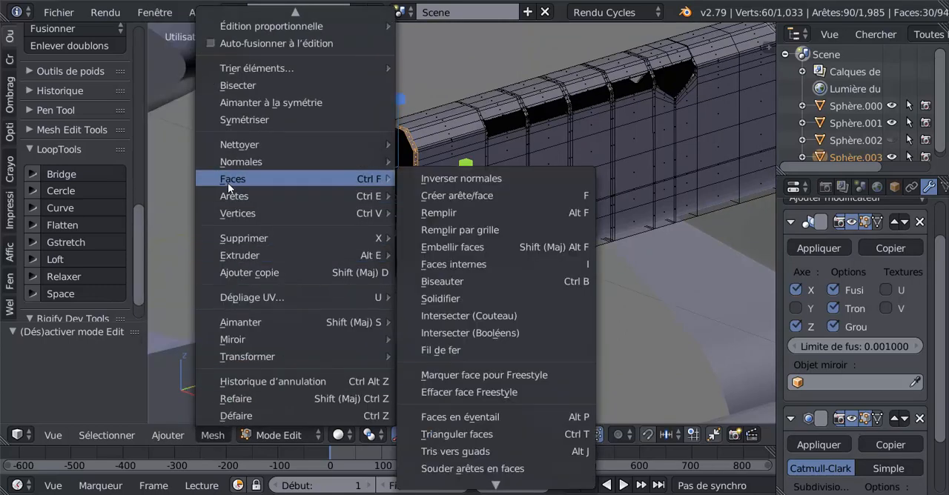
pyautogui.click(438, 298)
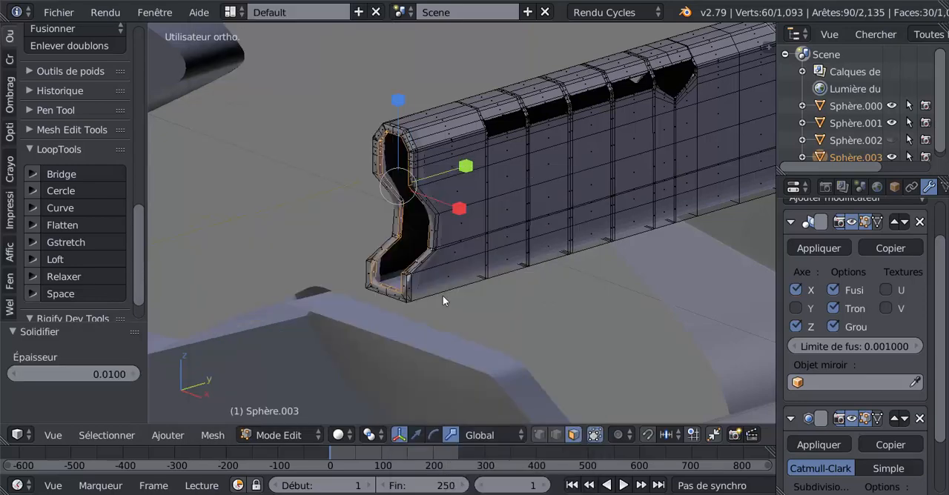
# Step: Set the Solidify thickness of the open end's rim to 0.006
pyautogui.moveTo(521, 294); pyautogui.dragTo(536, 294, button='middle')
pyautogui.scroll(2, 430, 104)
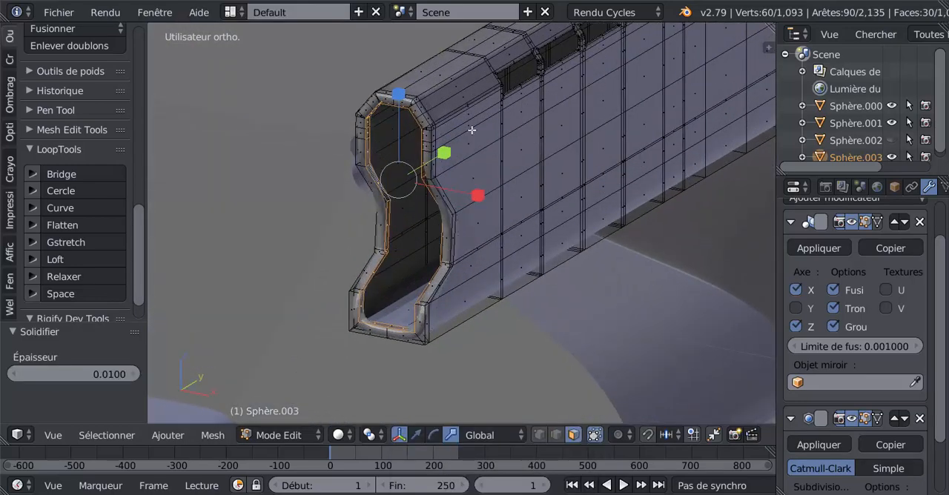
pyautogui.moveTo(471, 129); pyautogui.dragTo(567, 143, button='middle')
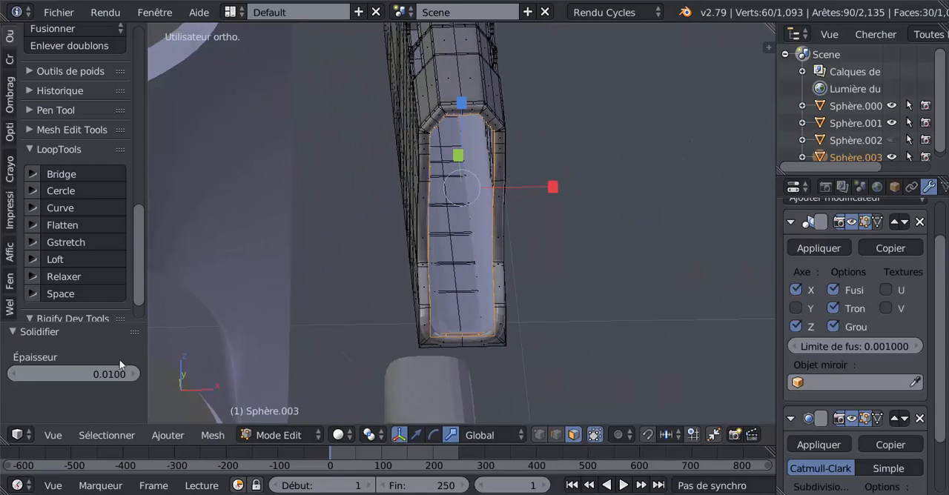
pyautogui.moveTo(54, 378); pyautogui.dragTo(29, 378)
pyautogui.moveTo(453, 282); pyautogui.dragTo(383, 298, button='middle')
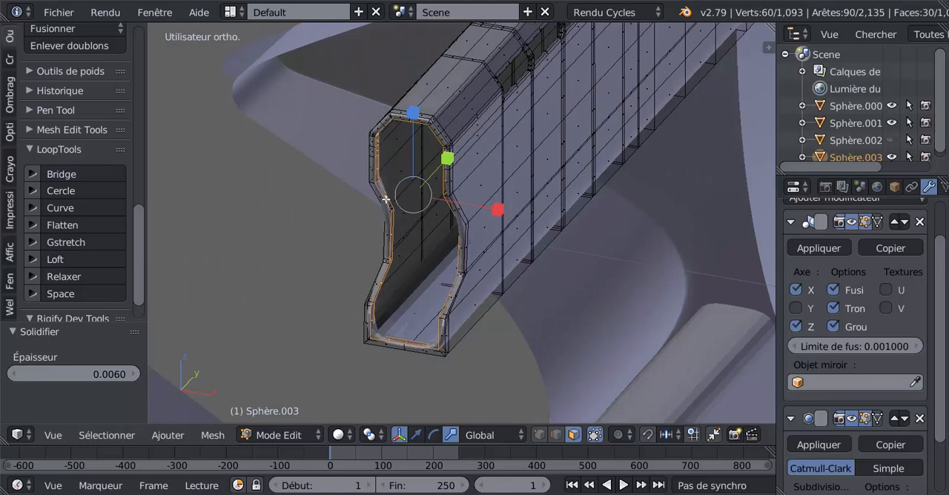
# Step: Working from inside the barrel, select the loop of faces on the back of the thickened rim and delete the faces
pyautogui.moveTo(426, 272); pyautogui.dragTo(460, 286, button='middle')
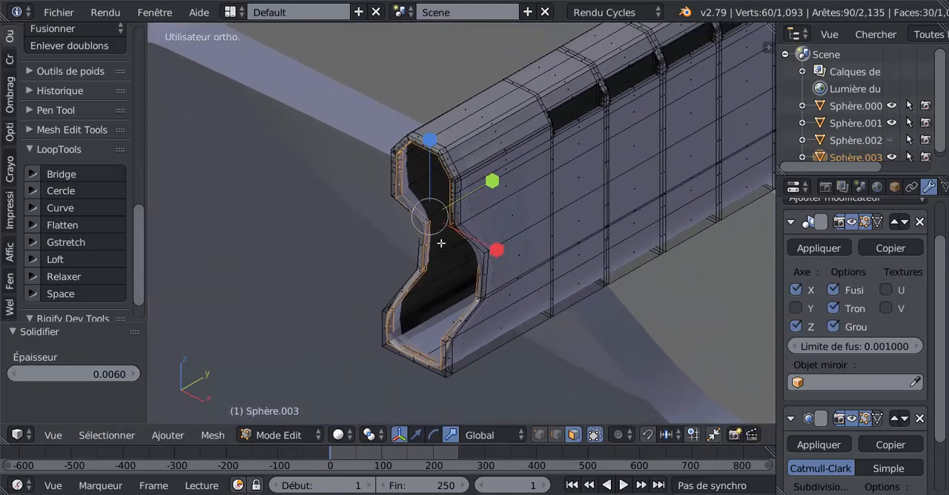
pyautogui.scroll(2, 440, 244)
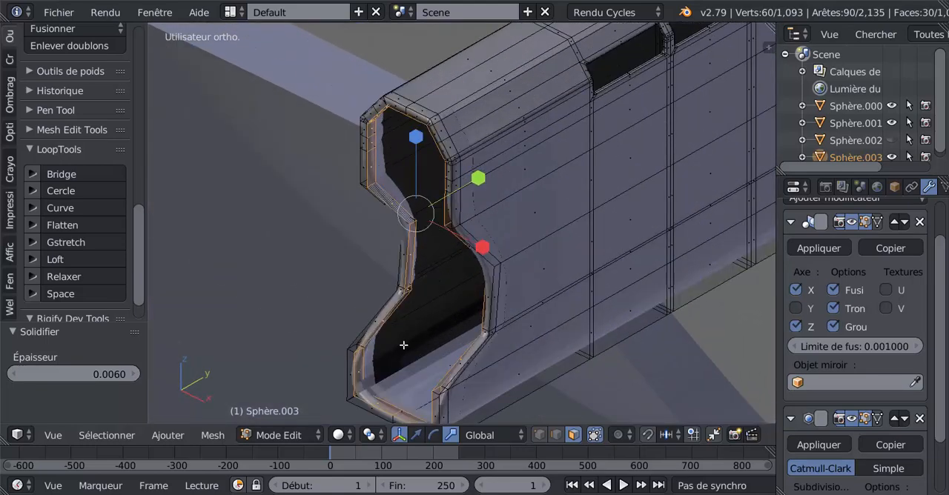
pyautogui.moveTo(404, 344); pyautogui.dragTo(332, 333, button='middle')
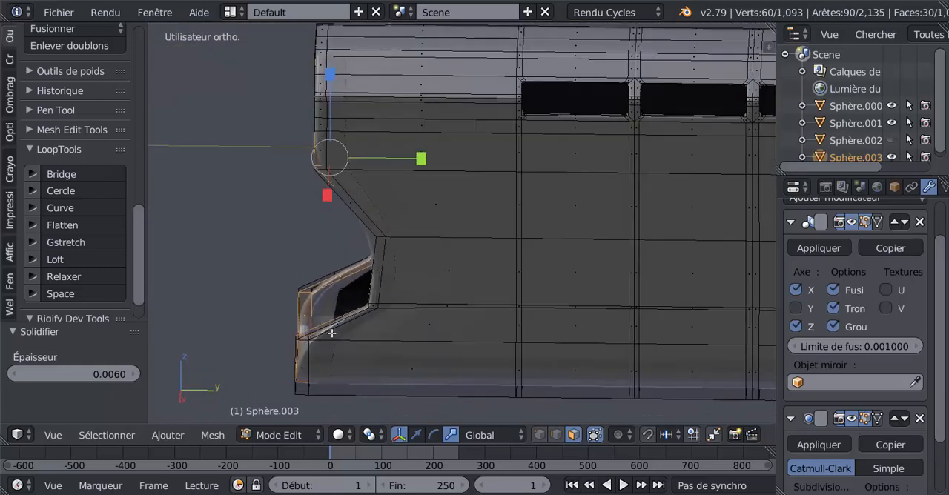
pyautogui.press('KP_5')
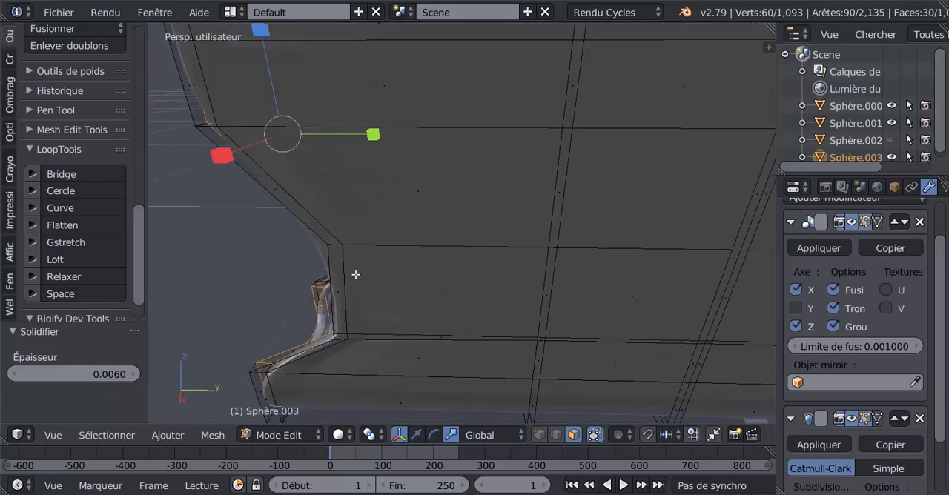
pyautogui.moveTo(356, 274); pyautogui.dragTo(281, 259, button='middle')
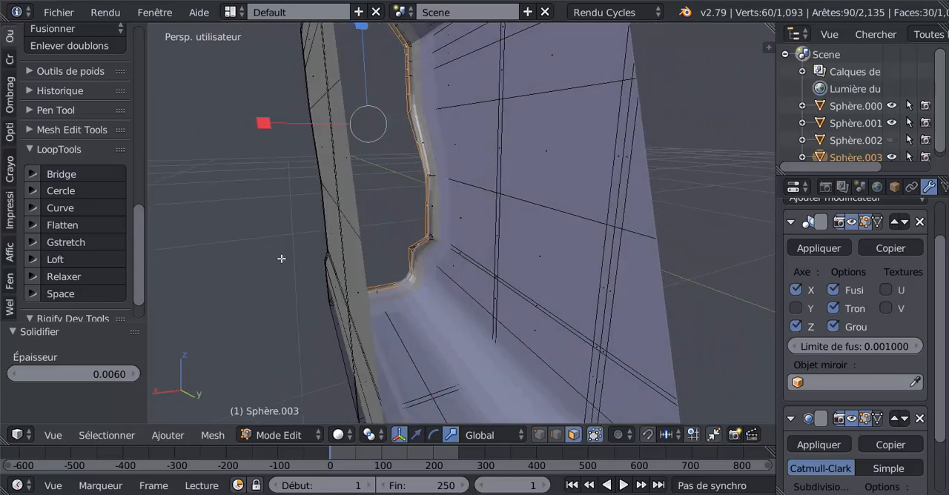
pyautogui.scroll(2, 433, 232)
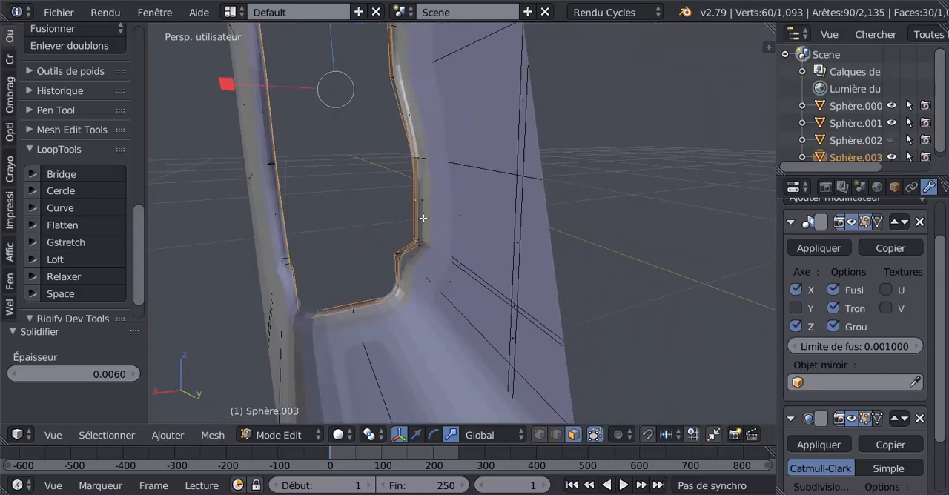
pyautogui.rightClick(423, 159)
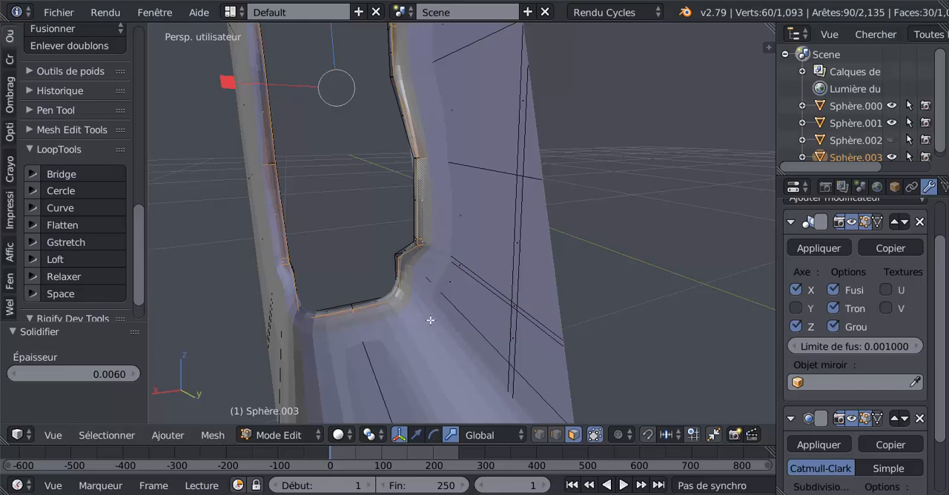
pyautogui.press('x')
pyautogui.click(366, 315)
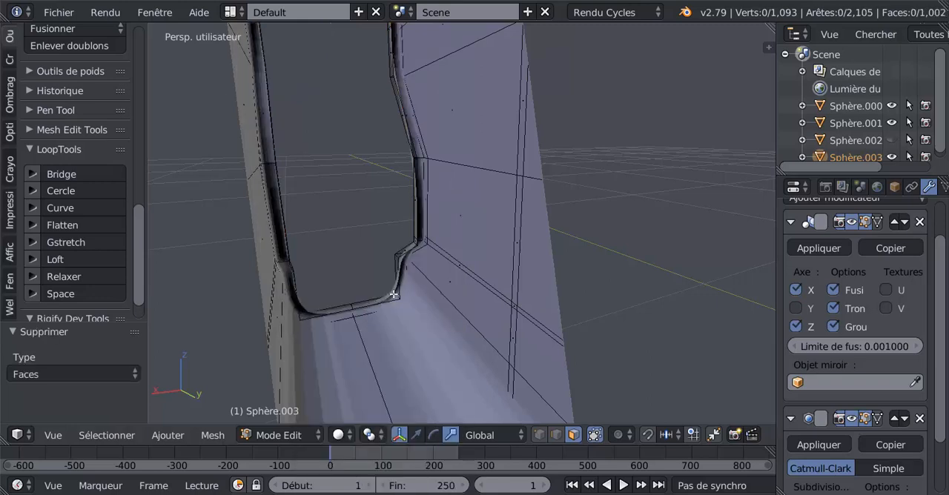
# Step: Duplicate the inner edge loop of the open end's rim and move the copy about -0.111 along Y, out in front of the barrel
pyautogui.moveTo(410, 292); pyautogui.dragTo(575, 281, button='middle')
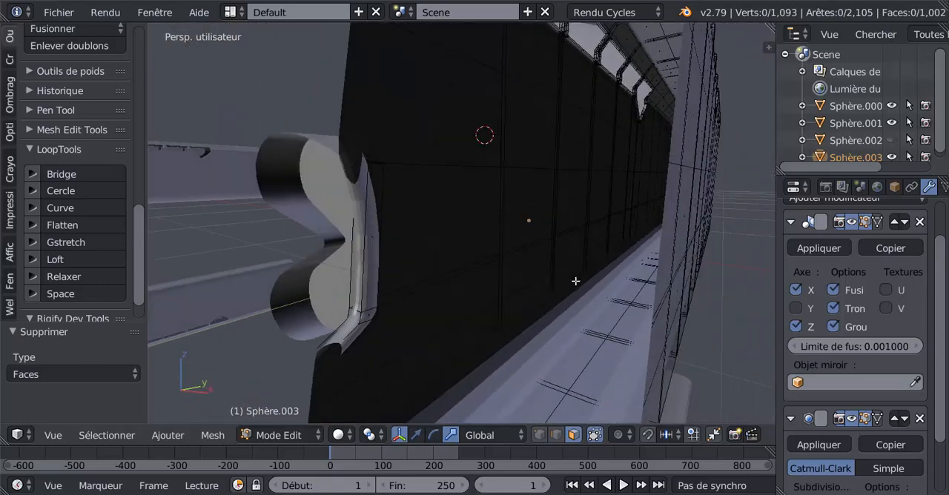
pyautogui.scroll(-5, 575, 281)
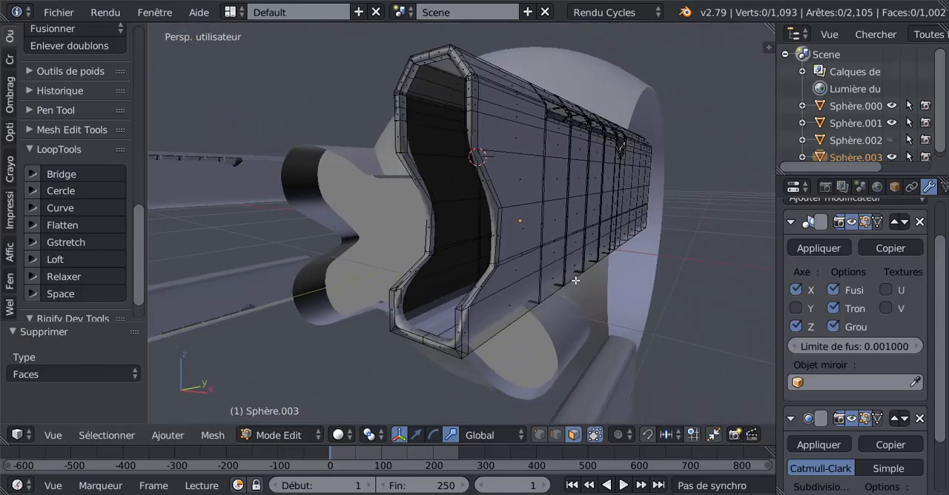
pyautogui.click(556, 435)
pyautogui.keyDown('alt'); pyautogui.click(406, 132); pyautogui.keyUp('alt')
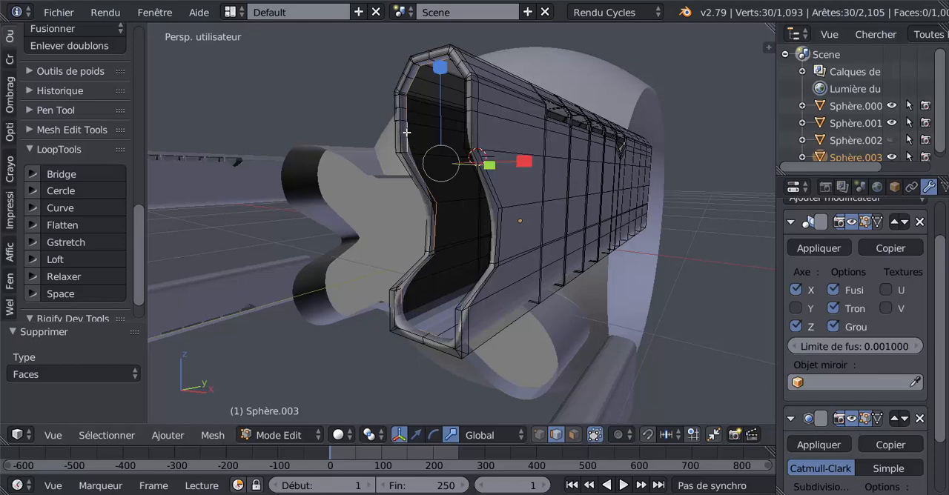
pyautogui.moveTo(458, 262)
pyautogui.mouseDown(button='middle')
pyautogui.moveTo(483, 271)
pyautogui.moveTo(470, 268)
pyautogui.mouseUp(button='middle')
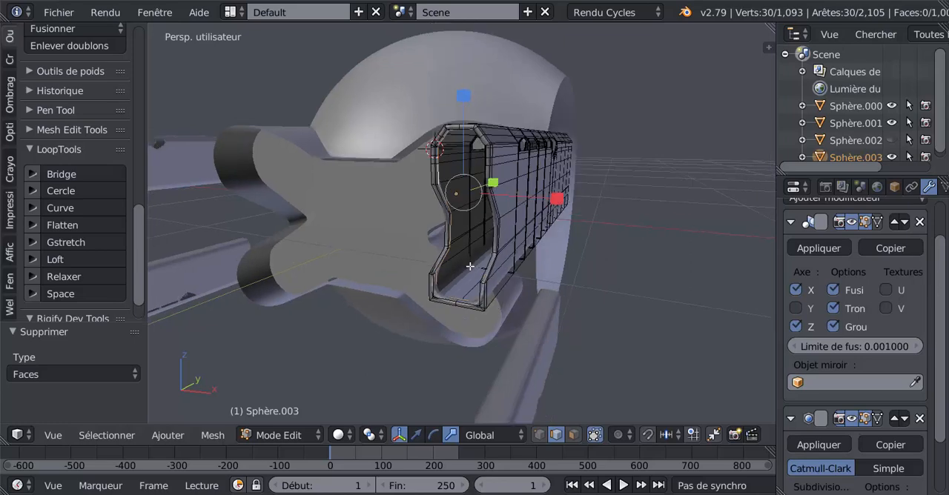
pyautogui.moveTo(470, 266); pyautogui.dragTo(460, 228, button='middle')
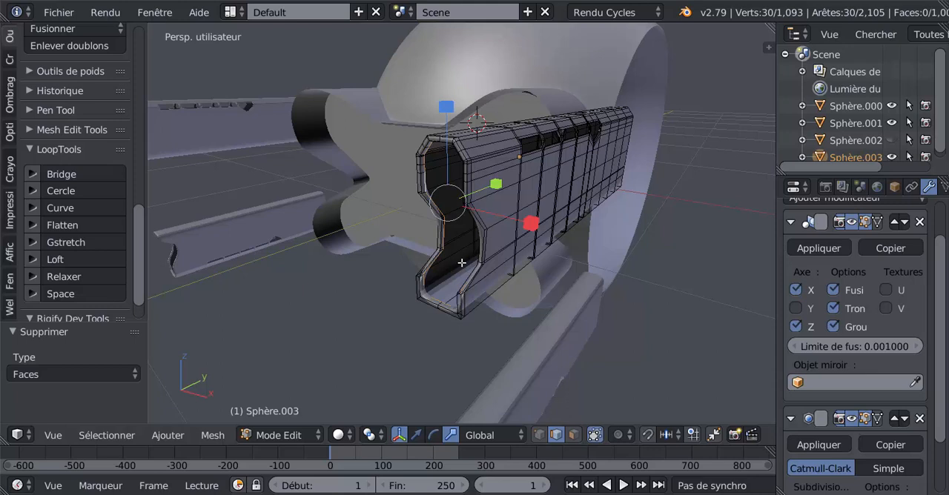
pyautogui.hotkey('shift', 'd')
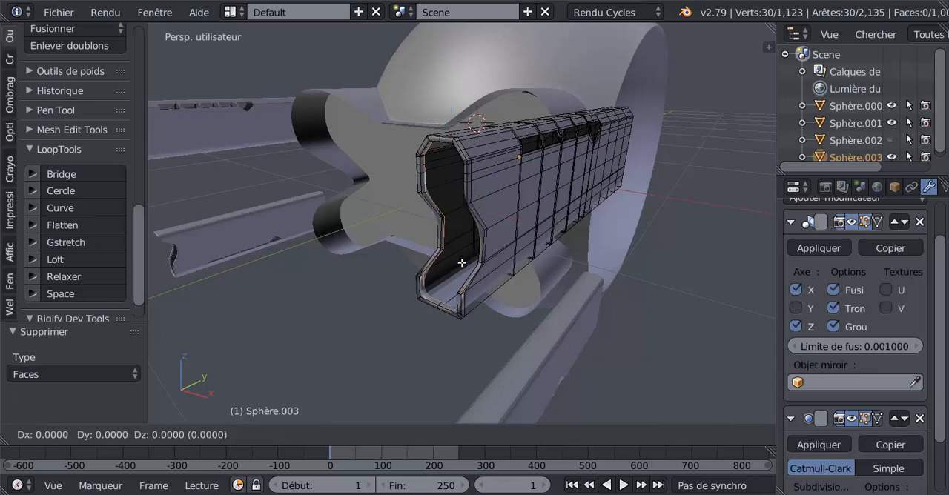
pyautogui.rightClick(462, 262)
pyautogui.click(417, 438)
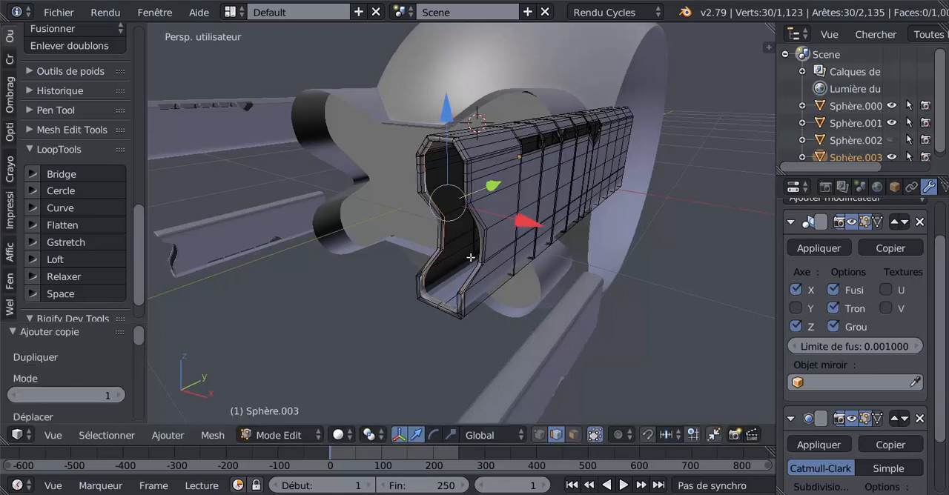
pyautogui.moveTo(491, 185); pyautogui.dragTo(402, 206)
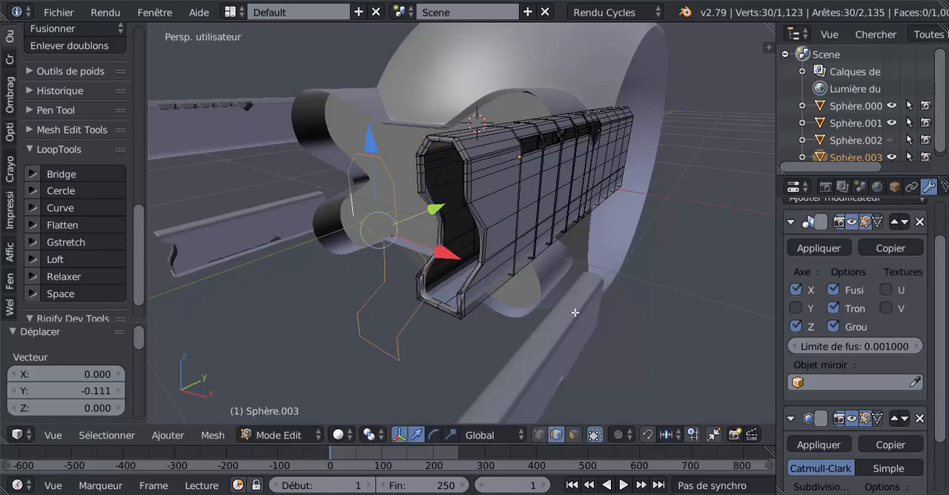
# Step: Separate the duplicated outline into its own object, select that object and enter Edit Mode on it
pyautogui.press('p')
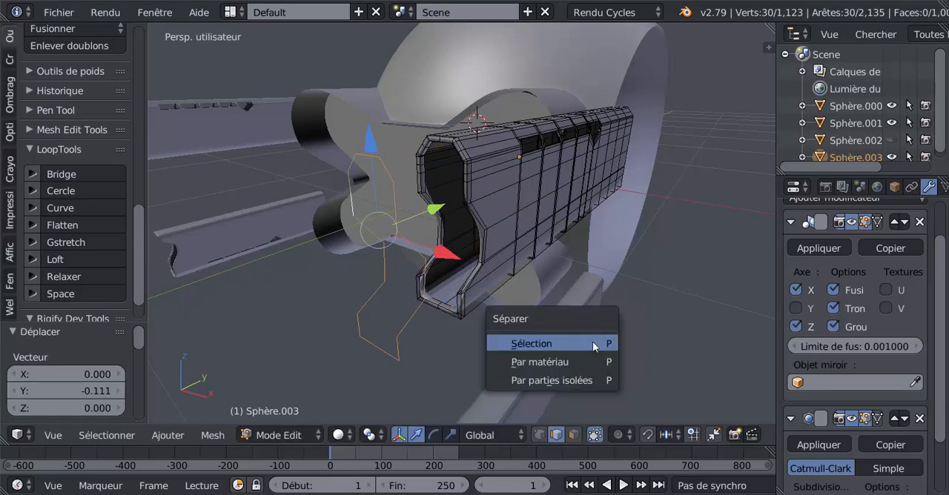
pyautogui.click(592, 341)
pyautogui.press('Tab')
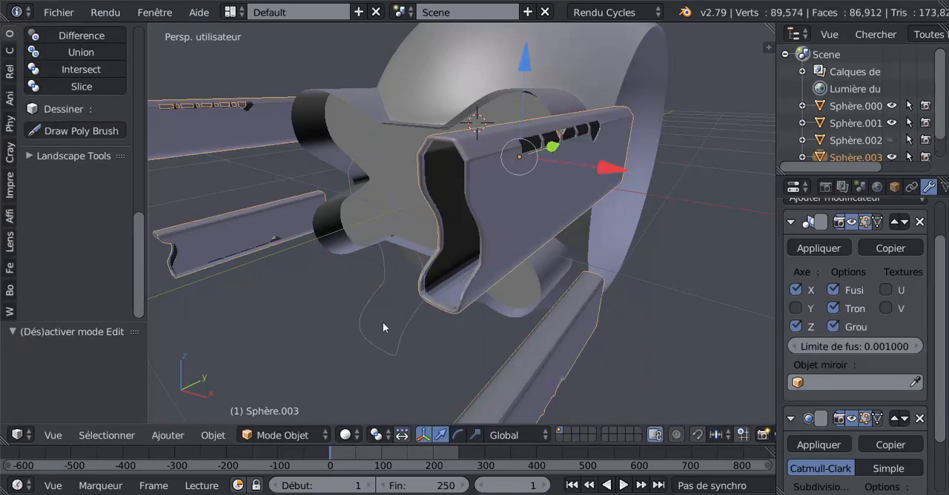
pyautogui.rightClick(403, 335)
pyautogui.press('Tab')
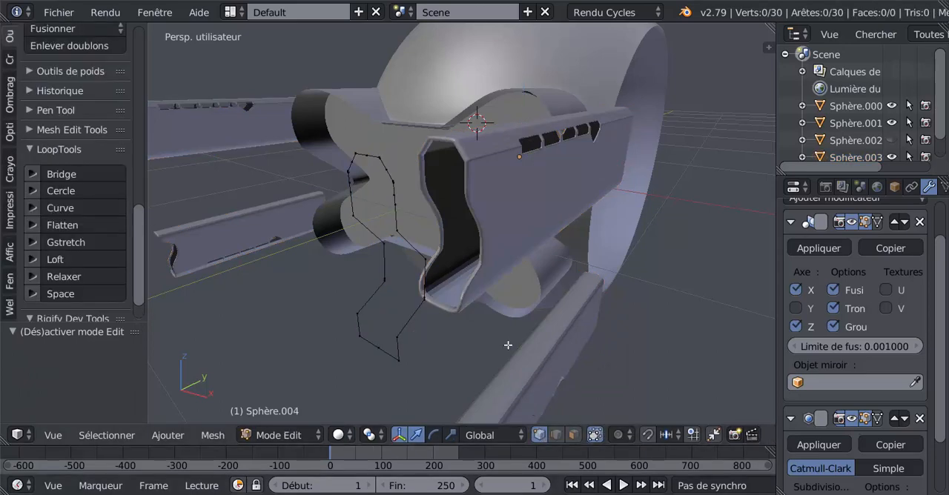
# Step: Switch the view to orthographic and examine the vertices along the upper part of the separated outline
pyautogui.scroll(-2, 510, 345)
pyautogui.moveTo(544, 345); pyautogui.dragTo(525, 352, button='middle')
pyautogui.scroll(3, 479, 300)
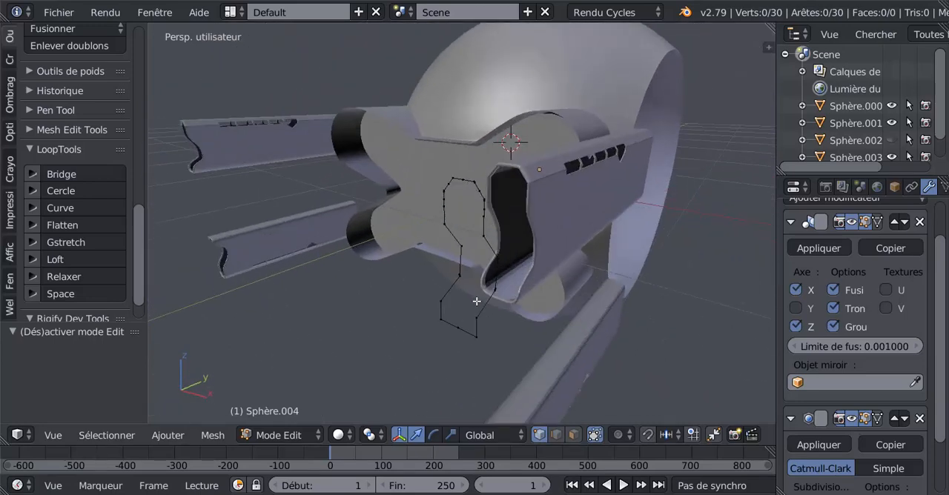
pyautogui.moveTo(485, 294); pyautogui.dragTo(532, 295, button='middle')
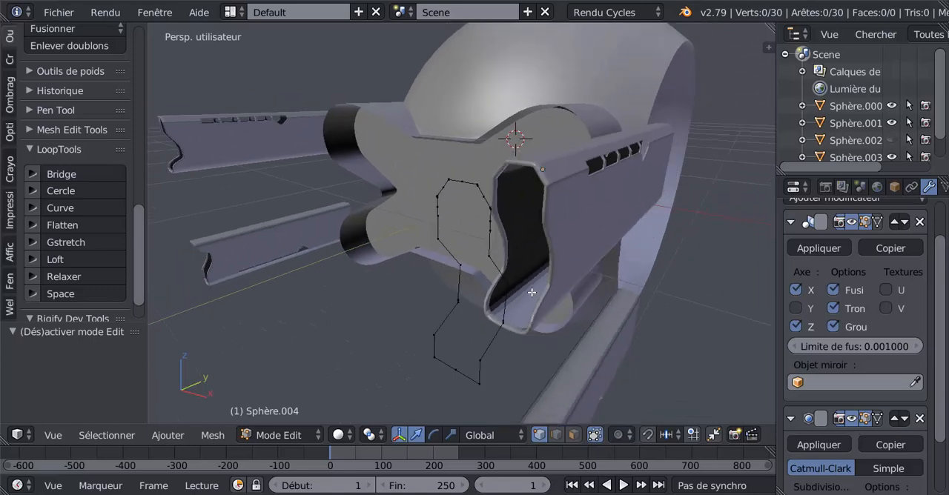
pyautogui.moveTo(466, 264)
pyautogui.mouseDown(button='middle')
pyautogui.moveTo(491, 275)
pyautogui.moveTo(449, 272)
pyautogui.mouseUp(button='middle')
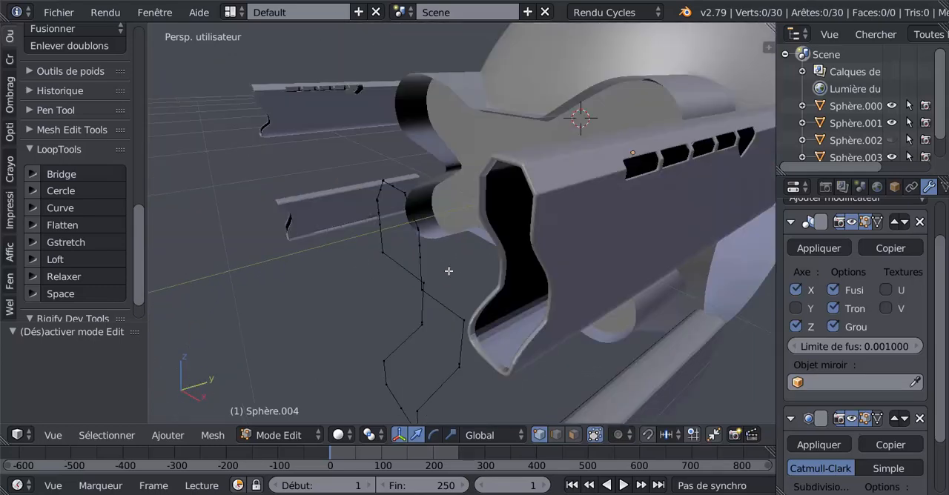
pyautogui.press('KP_5')
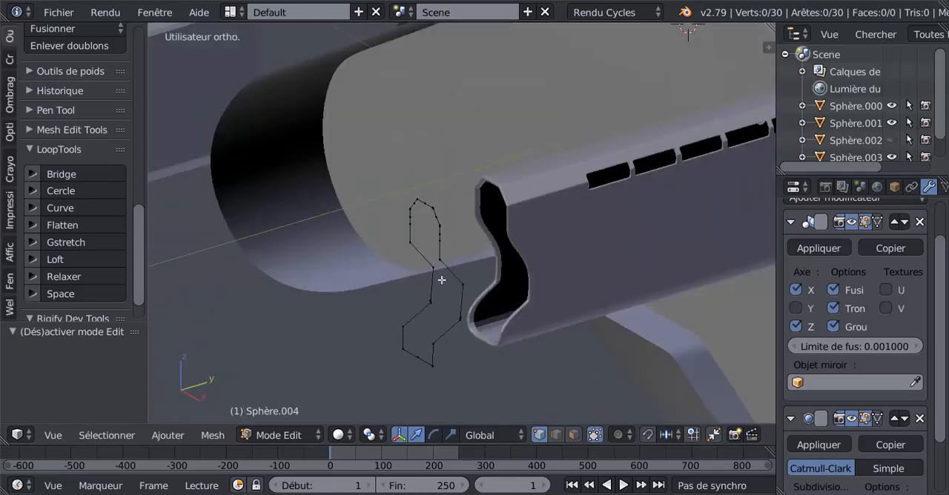
pyautogui.moveTo(442, 280); pyautogui.dragTo(477, 302, button='middle')
pyautogui.scroll(3, 512, 272)
pyautogui.scroll(3, 477, 302)
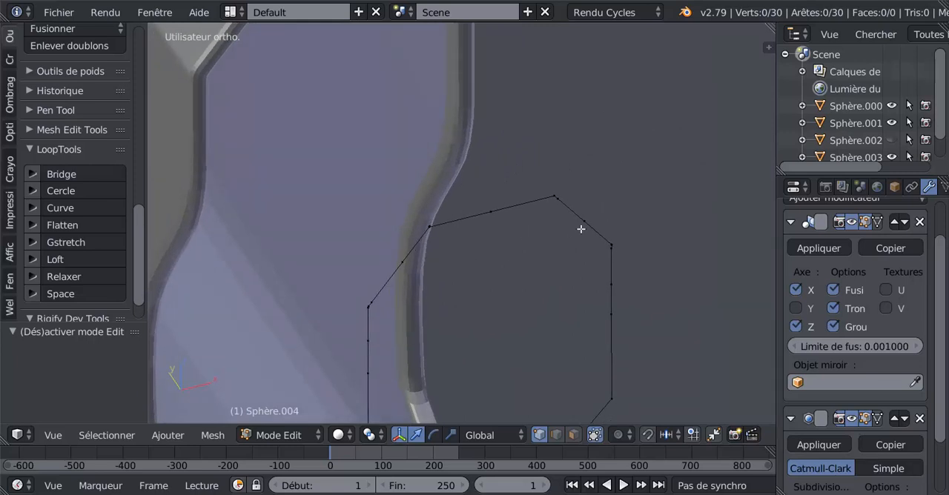
# Step: Try to remove the midpoint vertex of a slanted edge at the outline's top with Dissolve Edges
pyautogui.rightClick(584, 222)
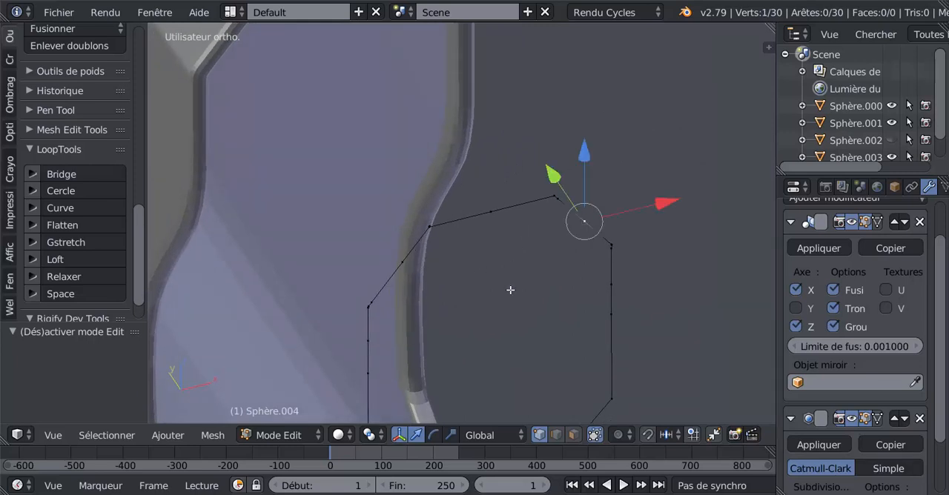
pyautogui.press('x')
pyautogui.click(468, 366)
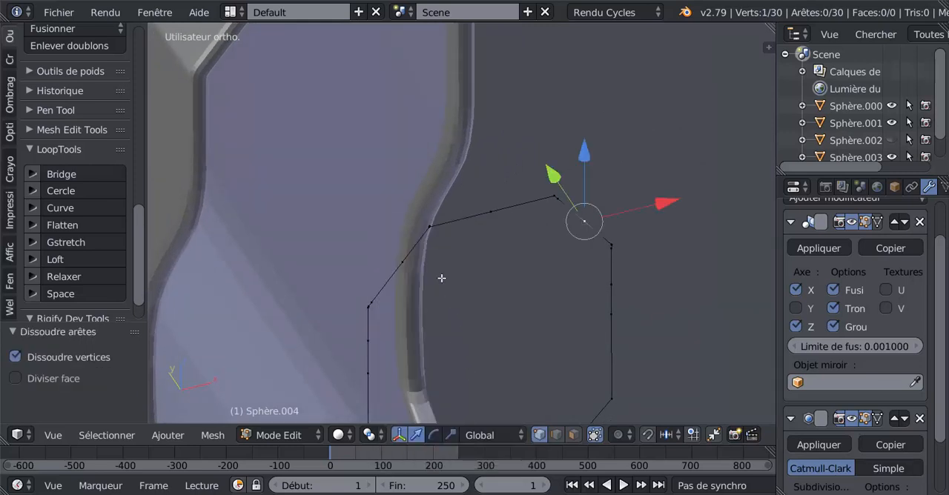
pyautogui.press('x')
pyautogui.press('a')
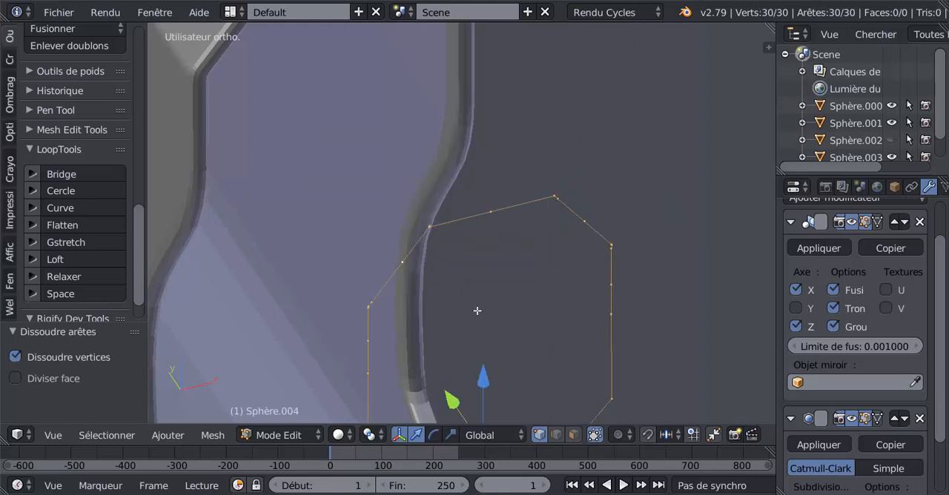
pyautogui.rightClick(418, 277)
pyautogui.press('x')
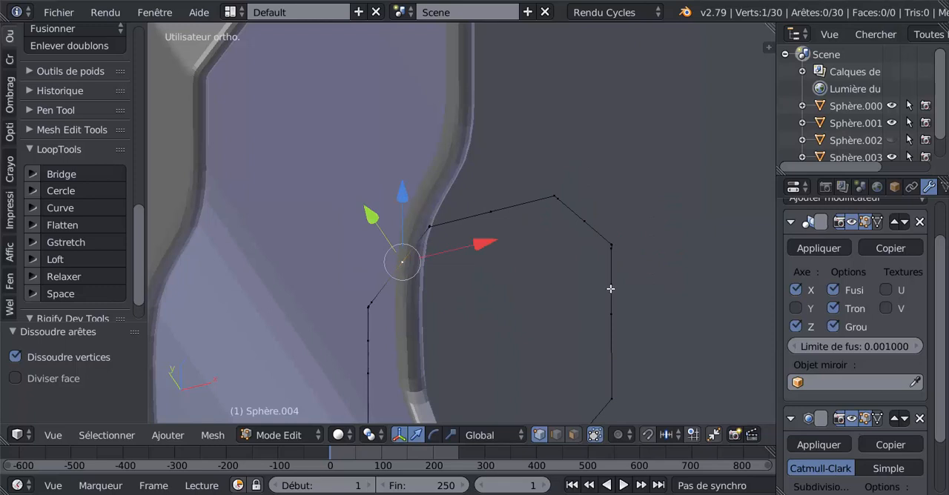
# Step: Select the extra vertices partway along the outline's two upper vertical sides and remove all four with Dissolve Vertices
pyautogui.scroll(-3, 634, 285)
pyautogui.rightClick(542, 263)
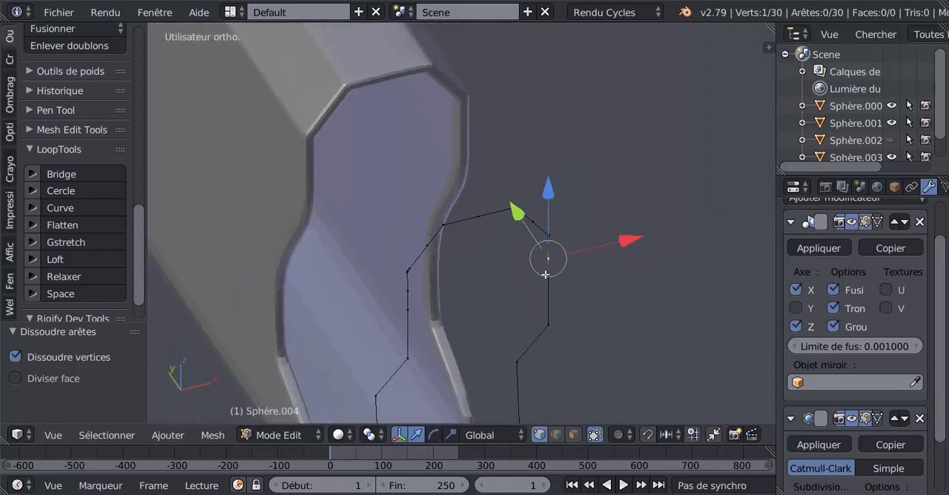
pyautogui.keyDown('shift'); pyautogui.rightClick(403, 289); pyautogui.keyUp('shift')
pyautogui.press('x')
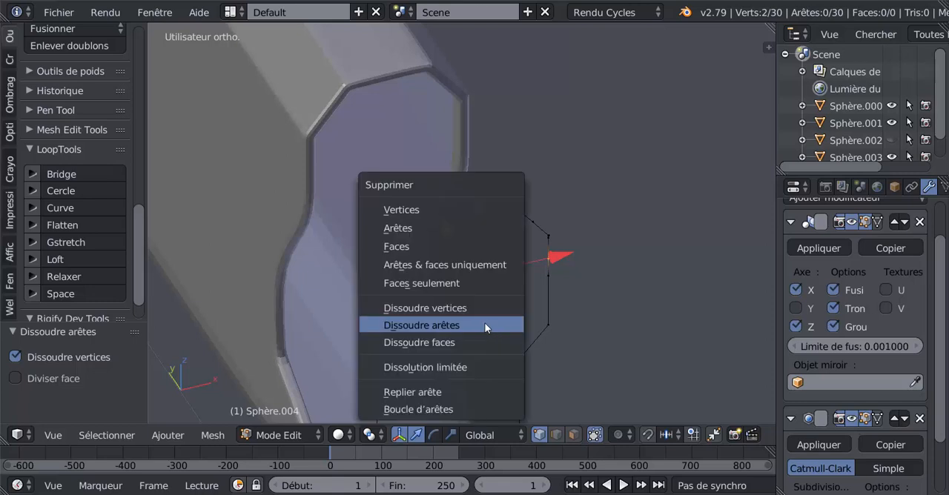
pyautogui.click(487, 326)
pyautogui.press('x')
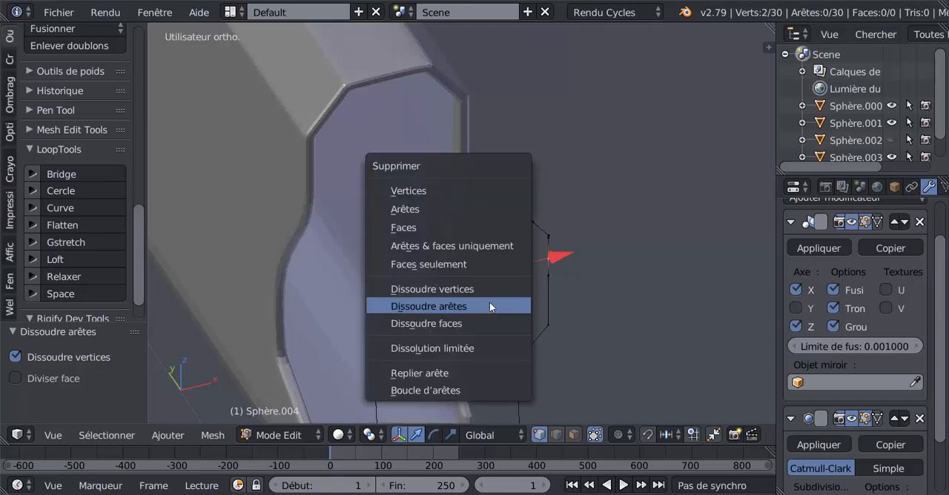
pyautogui.click(481, 289)
pyautogui.keyDown('shift'); pyautogui.rightClick(415, 307); pyautogui.keyUp('shift')
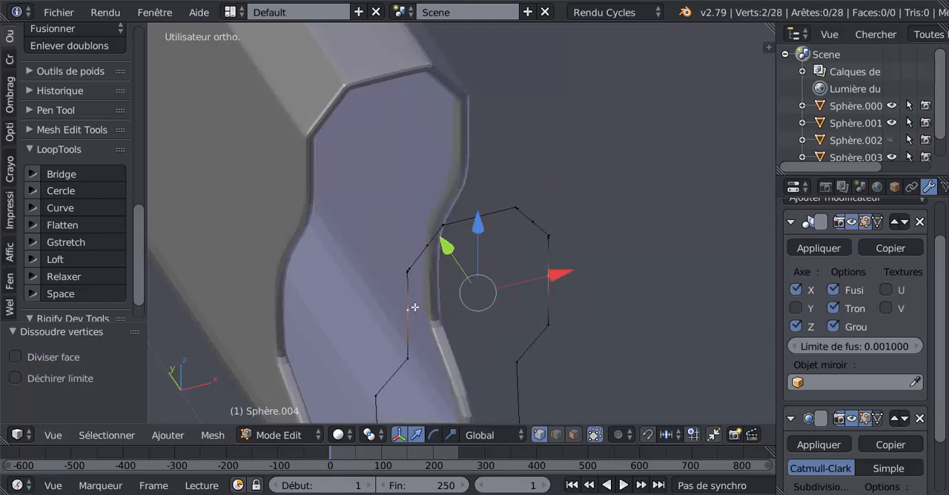
pyautogui.press('x')
pyautogui.click(491, 326)
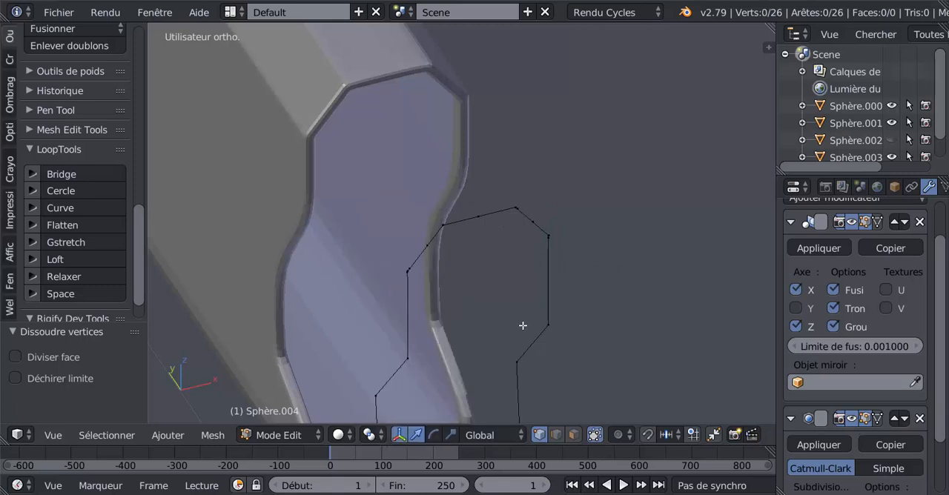
# Step: Dissolve the midpoint vertices of the outline's two upper slanted edges and of its top edge
pyautogui.rightClick(527, 232)
pyautogui.press('x')
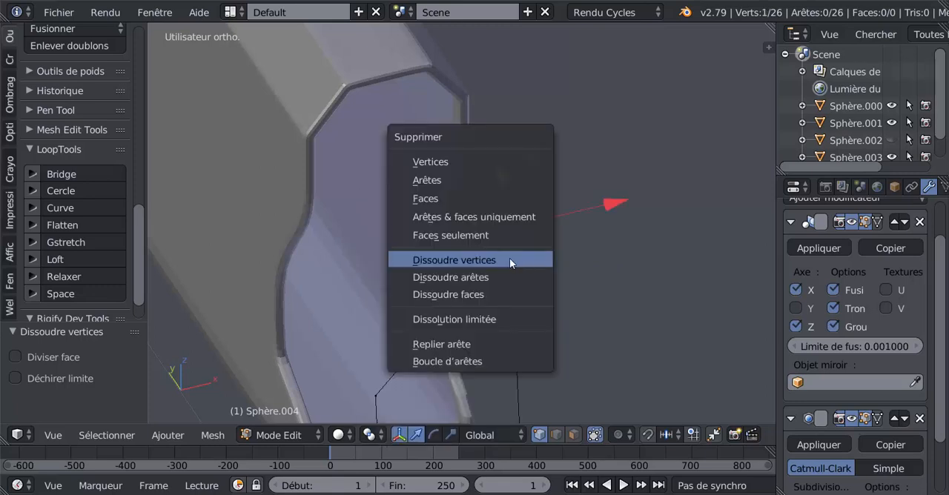
pyautogui.click(509, 258)
pyautogui.rightClick(389, 258)
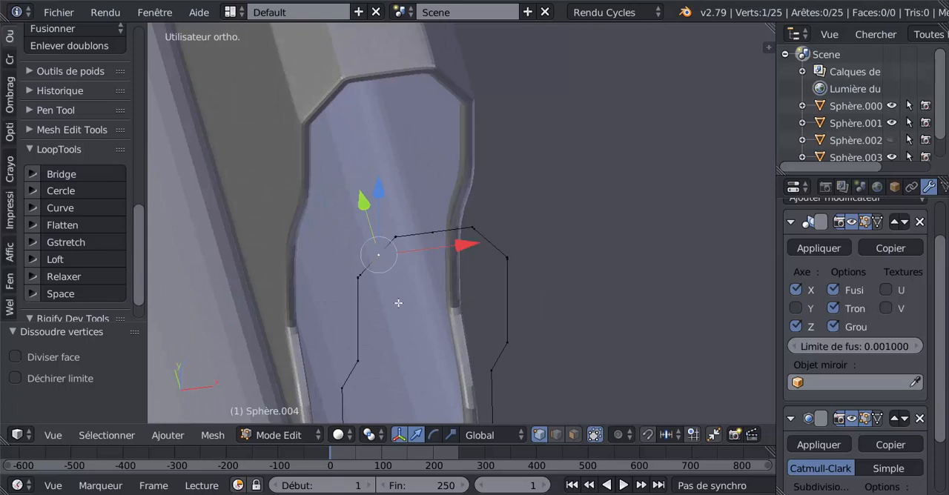
pyautogui.press('x')
pyautogui.click(398, 304)
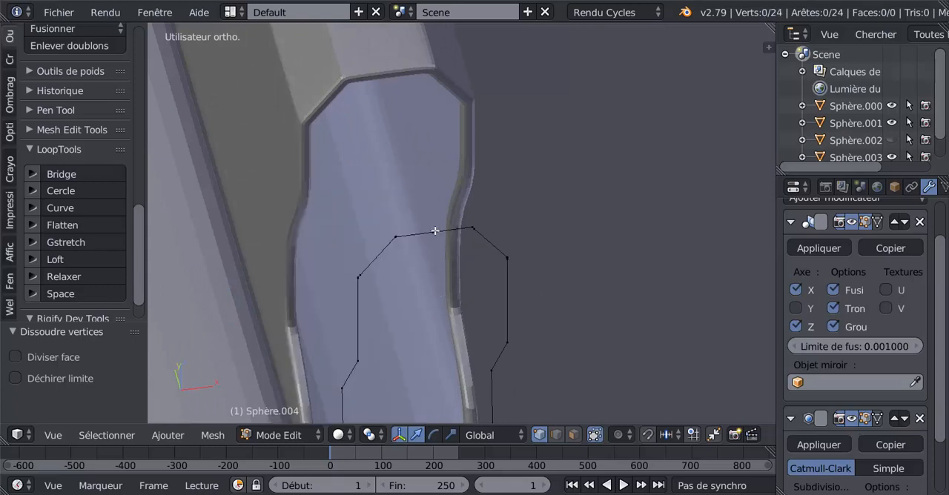
pyautogui.rightClick(434, 231)
pyautogui.press('x')
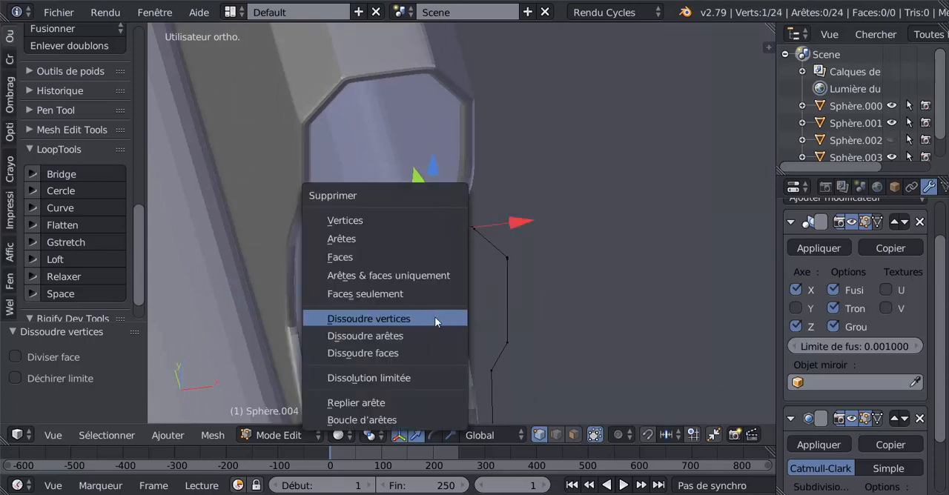
pyautogui.click(435, 317)
# Step: Dissolve the midpoint vertex of the outline's bottom edge
pyautogui.scroll(-1, 439, 320)
pyautogui.moveTo(438, 320); pyautogui.dragTo(486, 234, button='middle')
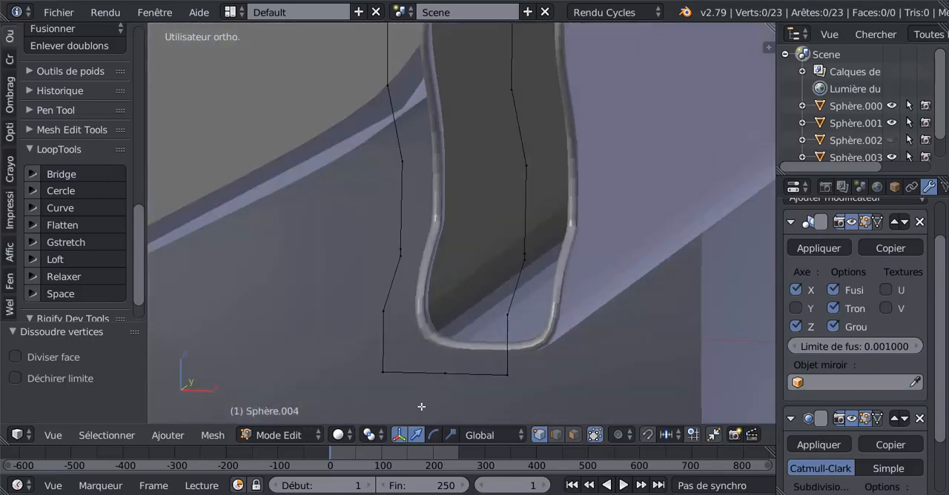
pyautogui.rightClick(431, 389)
pyautogui.press('x')
pyautogui.click(428, 391)
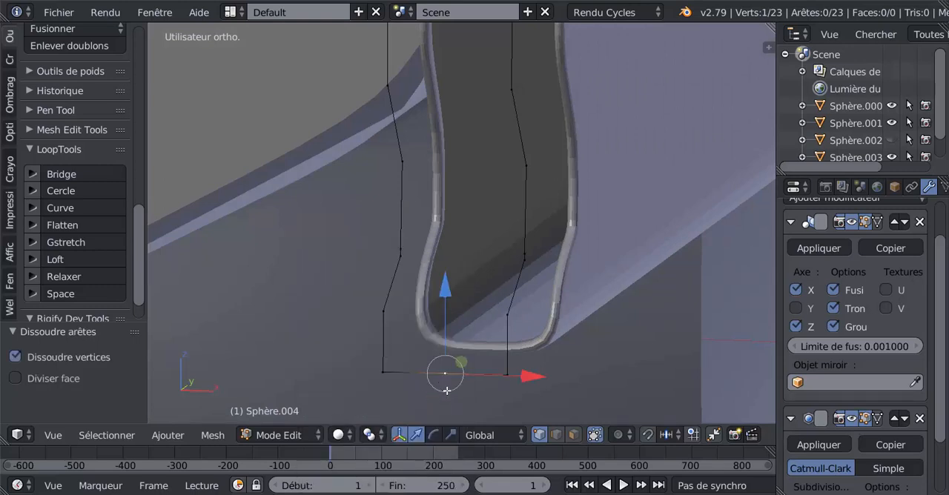
pyautogui.press('x')
pyautogui.click(433, 378)
# Step: Leave Edit Mode and inspect the shape of the smoothed outline against the barrel's open end
pyautogui.moveTo(433, 378); pyautogui.dragTo(504, 357, button='middle')
pyautogui.press('Tab')
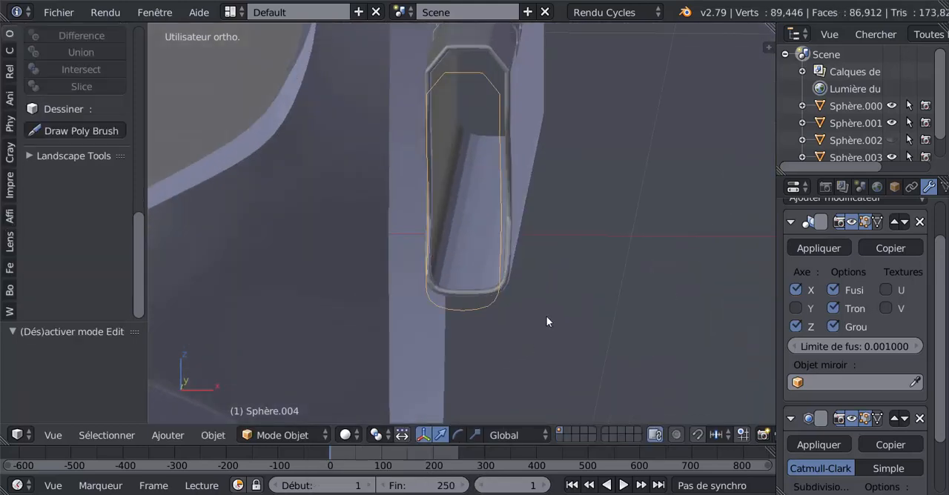
pyautogui.moveTo(566, 307); pyautogui.dragTo(546, 373, button='middle')
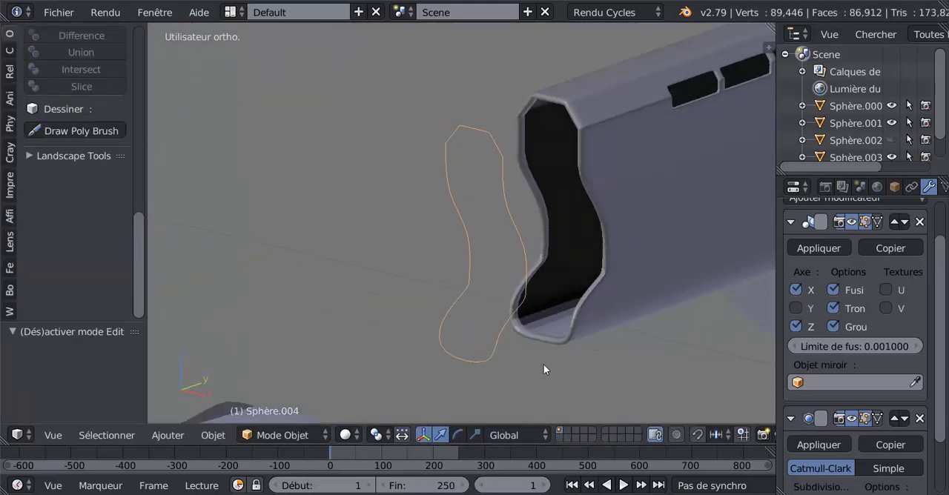
pyautogui.moveTo(435, 365); pyautogui.dragTo(432, 364, button='middle')
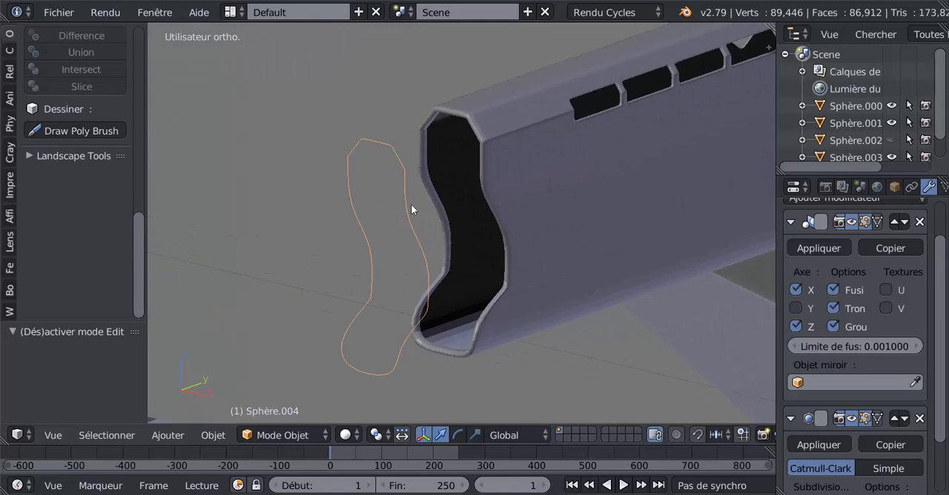
pyautogui.moveTo(355, 278); pyautogui.dragTo(449, 277, button='middle')
pyautogui.scroll(-5, 407, 281)
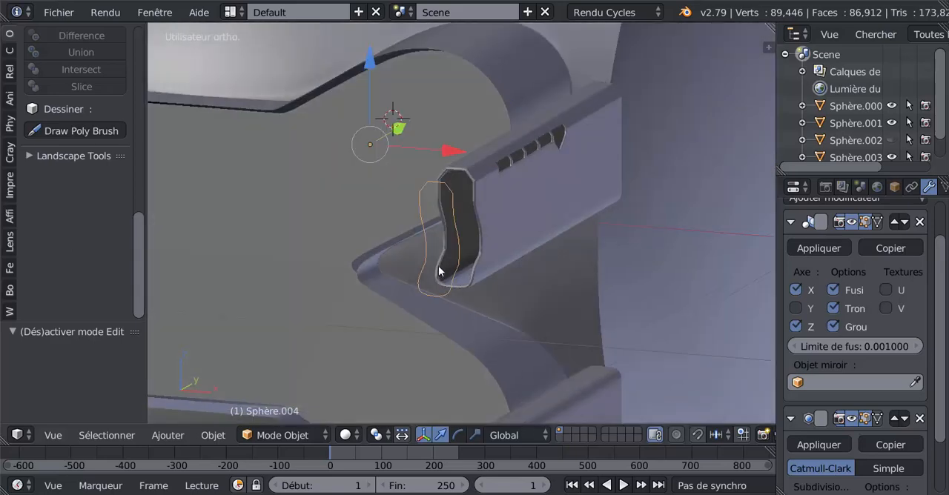
pyautogui.scroll(3, 439, 267)
pyautogui.scroll(2, 429, 253)
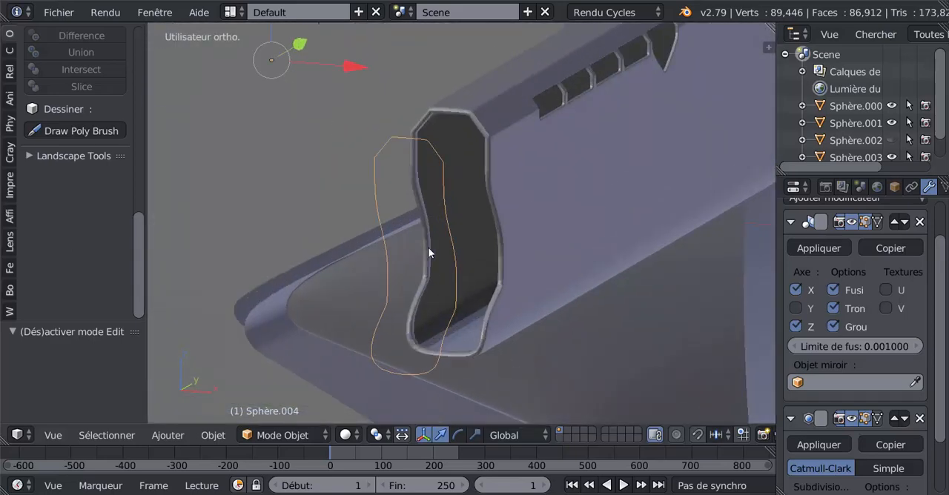
# Step: Enter Edit Mode on the outline again and dissolve the doubled vertex at the right end of its top edge
pyautogui.press('Tab')
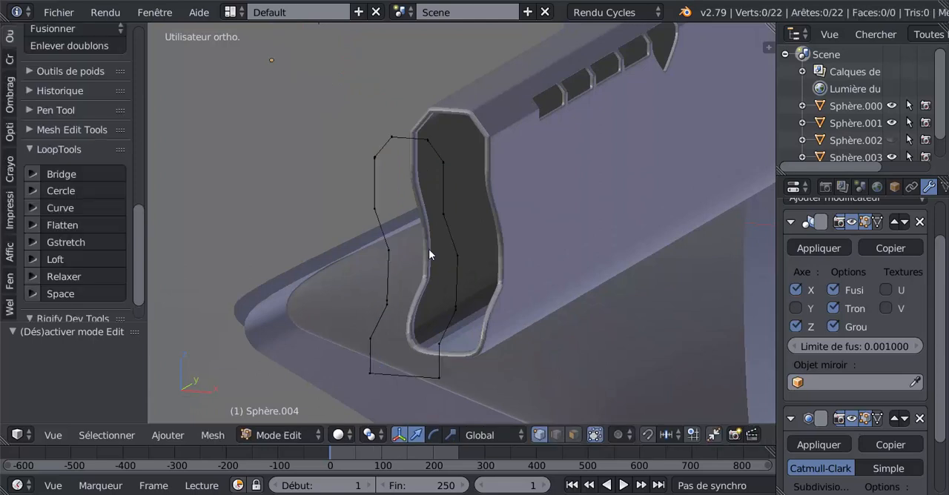
pyautogui.keyDown('shift'); pyautogui.moveTo(443, 244); pyautogui.dragTo(440, 310, button='middle'); pyautogui.keyUp('shift')
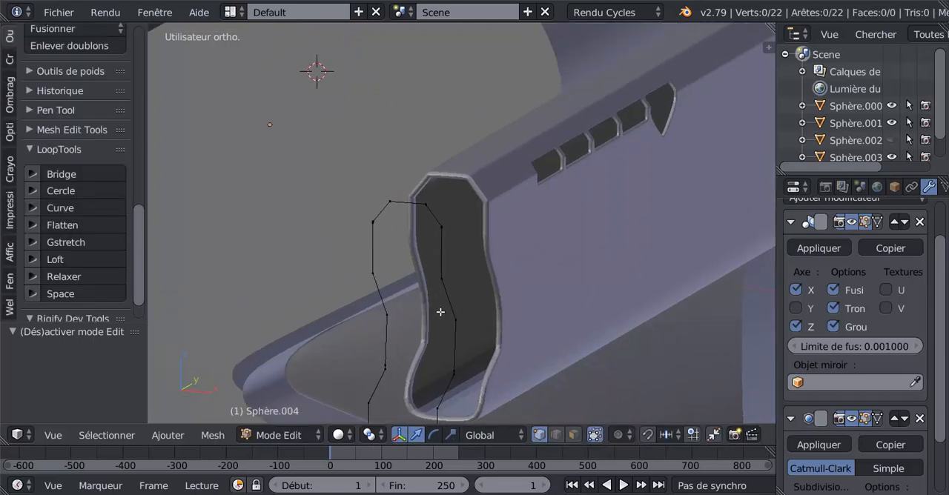
pyautogui.scroll(3, 436, 300)
pyautogui.moveTo(391, 250); pyautogui.dragTo(452, 244, button='middle')
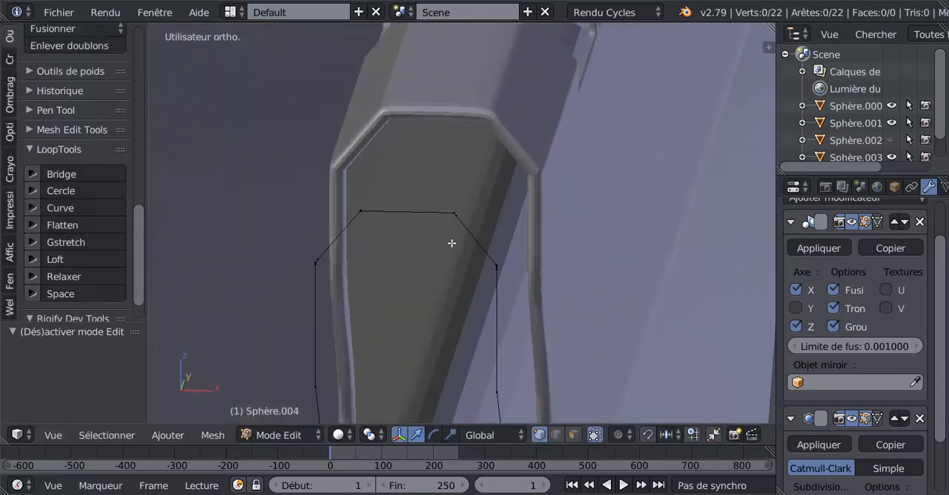
pyautogui.rightClick(460, 222)
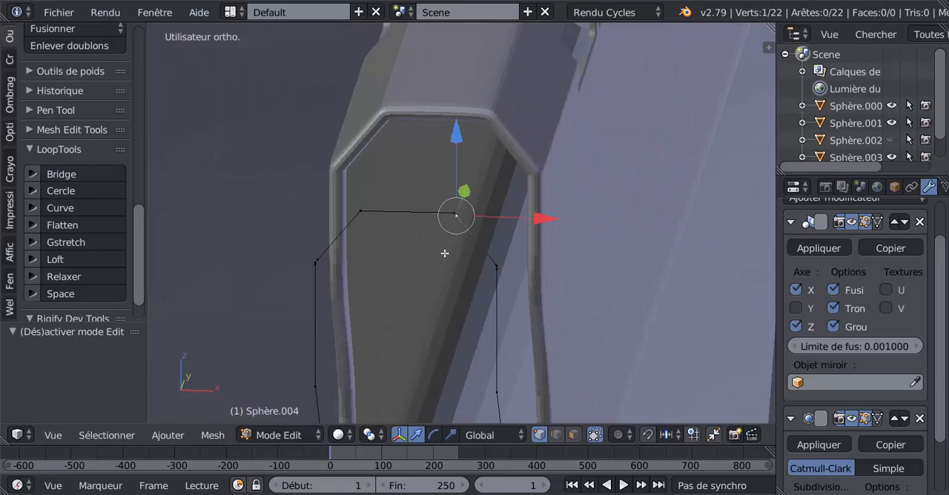
pyautogui.press('x')
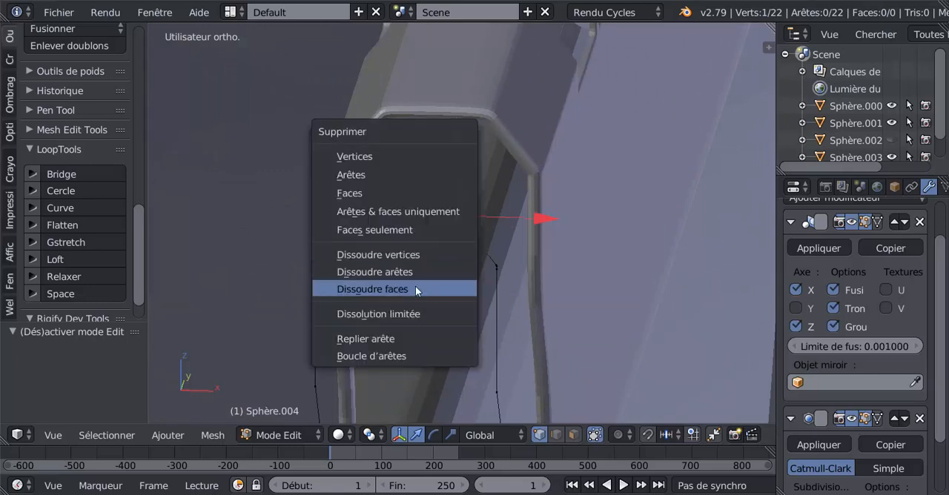
pyautogui.click(411, 255)
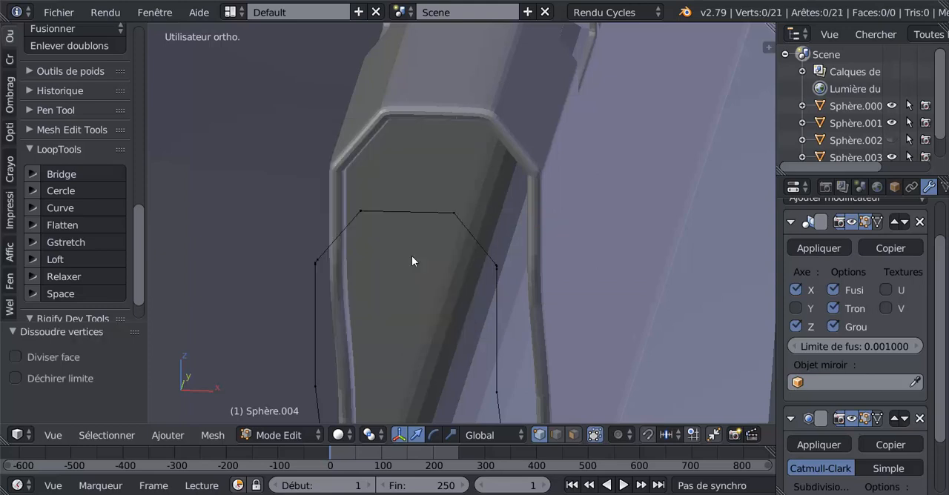
# Step: Dissolve the doubled vertex at the left end of the outline's top edge and the two extra vertices at its upper left side corner
pyautogui.moveTo(398, 247); pyautogui.dragTo(430, 251, button='middle')
pyautogui.scroll(3, 552, 280)
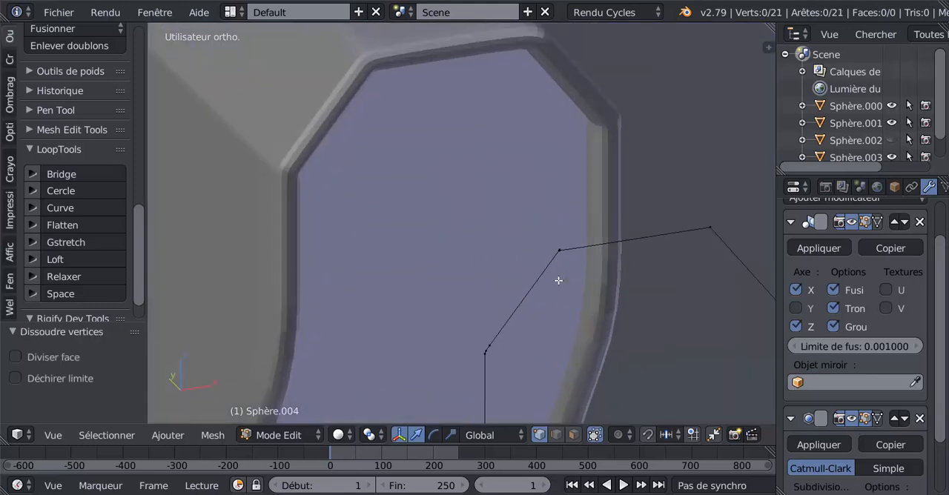
pyautogui.click(552, 256)
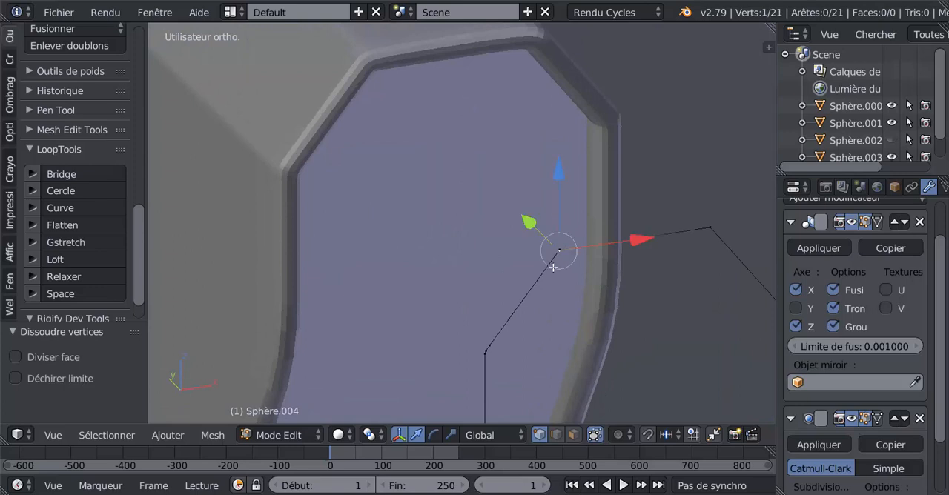
pyautogui.press('x')
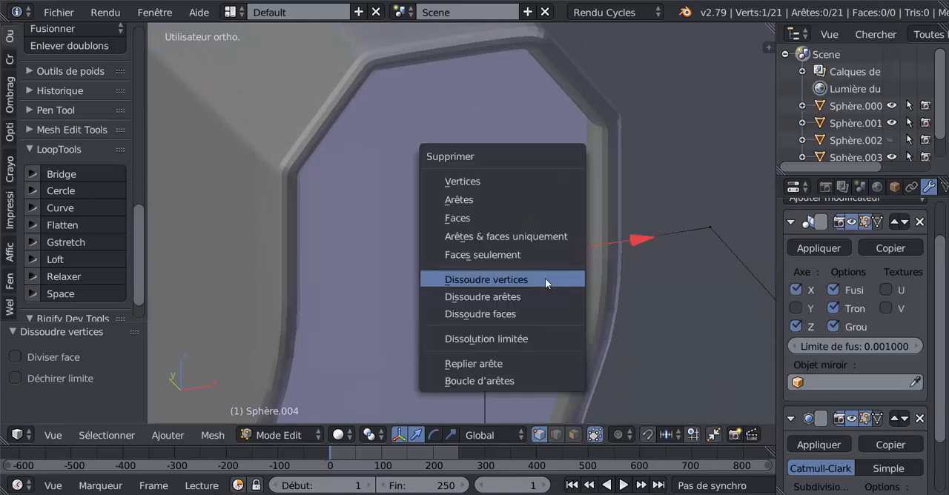
pyautogui.click(545, 279)
pyautogui.click(493, 347)
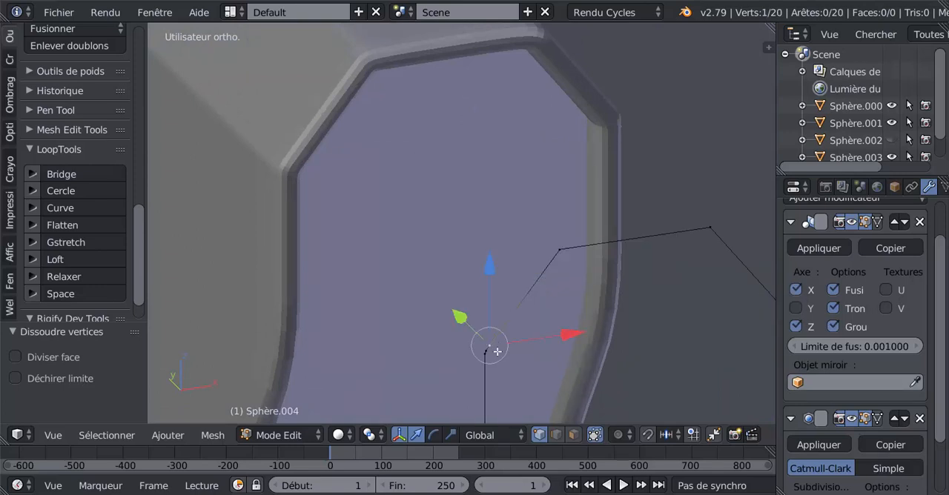
pyautogui.press('x')
pyautogui.click(493, 356)
pyautogui.click(491, 349)
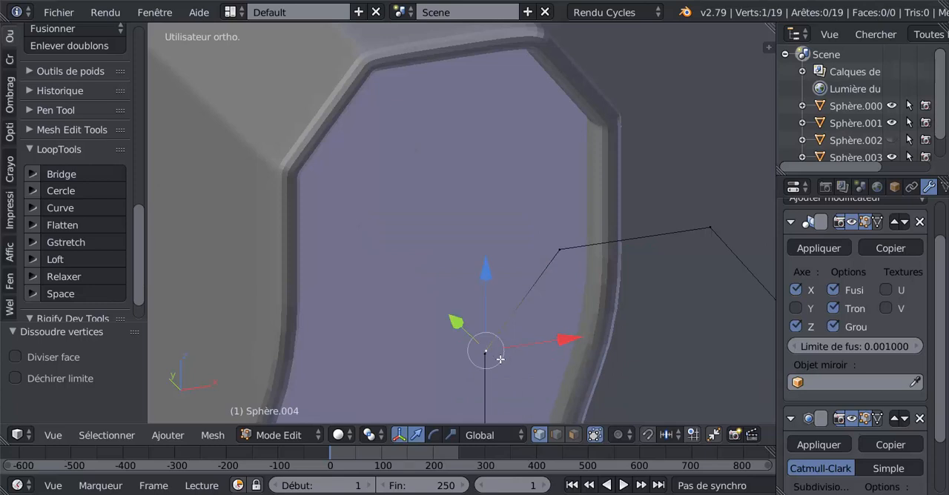
pyautogui.press('x')
pyautogui.click(500, 359)
# Step: Dissolve the two extra vertices at the outline's upper right side corner
pyautogui.moveTo(500, 359); pyautogui.dragTo(447, 342, button='middle')
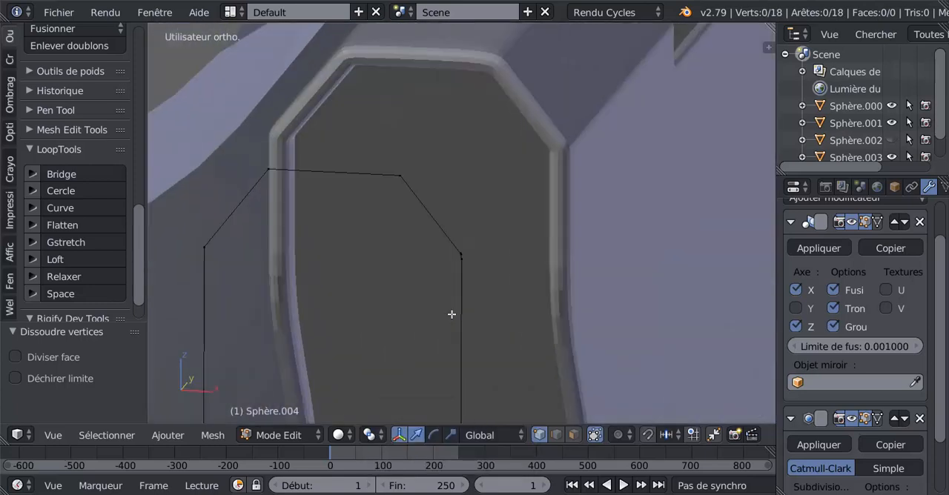
pyautogui.scroll(3, 452, 313)
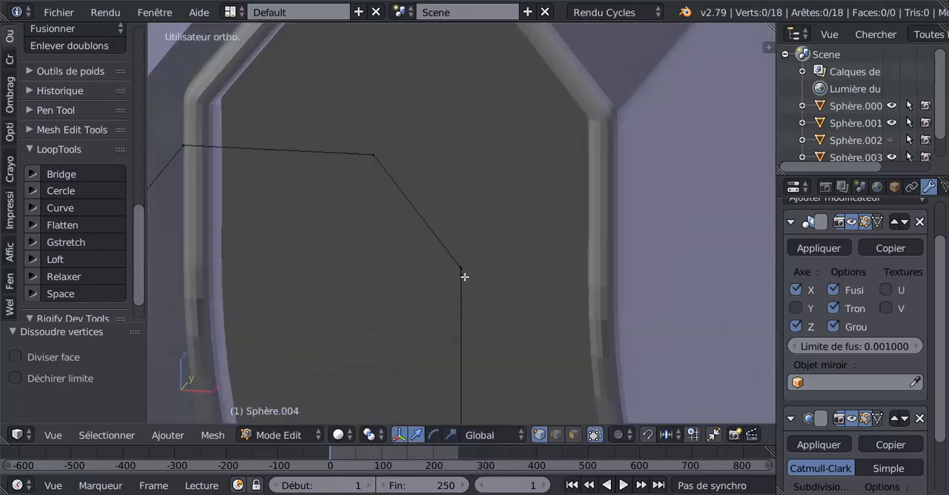
pyautogui.scroll(2, 464, 277)
pyautogui.rightClick(471, 278)
pyautogui.press('x')
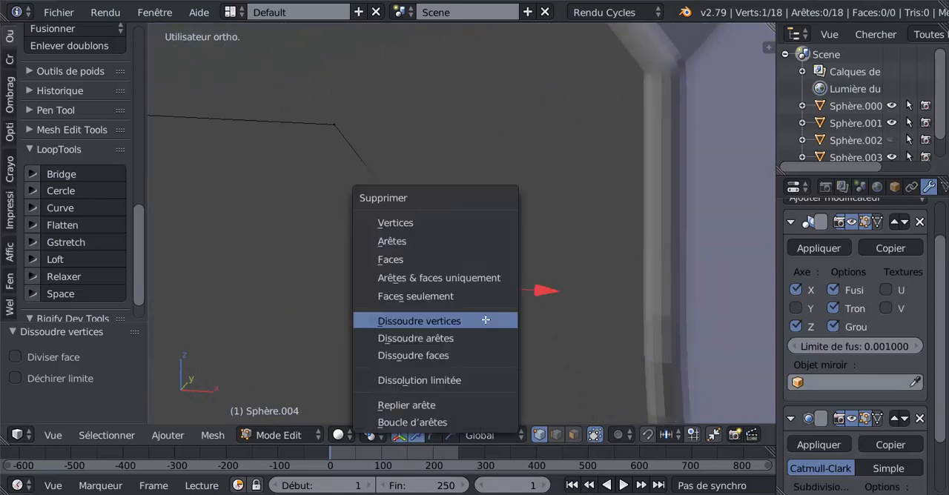
pyautogui.click(485, 319)
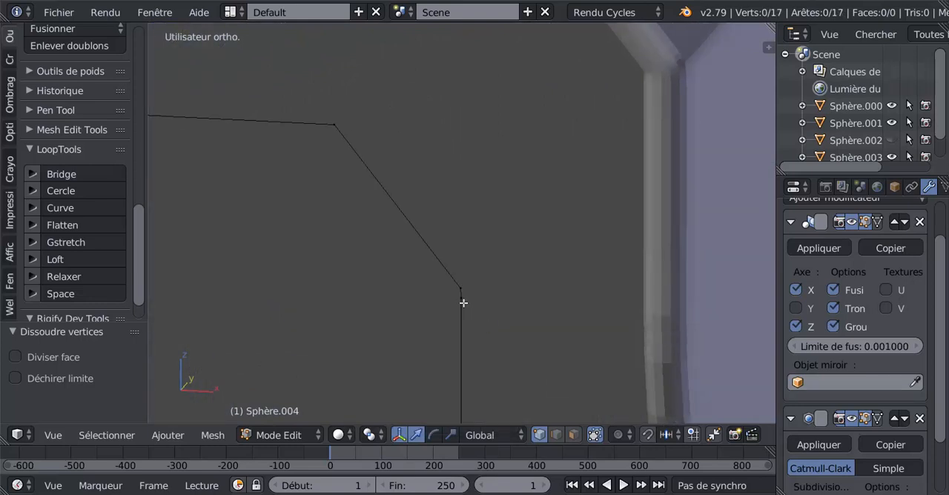
pyautogui.rightClick(463, 303)
pyautogui.press('x')
pyautogui.click(479, 320)
# Step: Fill a face between the four corner vertices of the outline's slanted top end
pyautogui.scroll(-4, 479, 320)
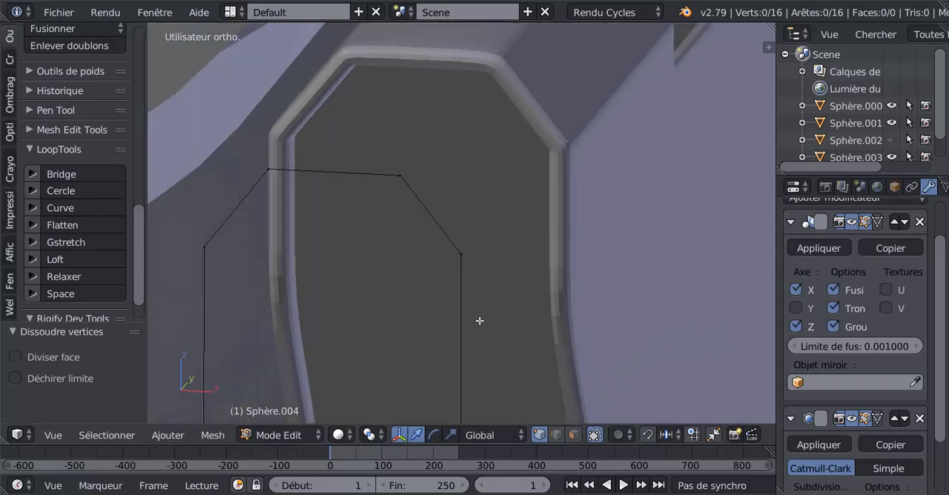
pyautogui.scroll(-1, 479, 320)
pyautogui.moveTo(481, 316); pyautogui.dragTo(513, 317, button='middle')
pyautogui.rightClick(386, 267)
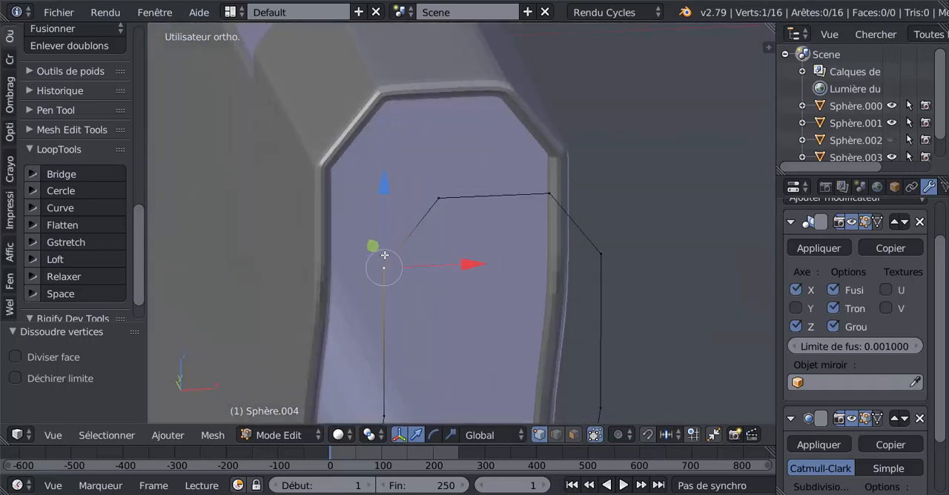
pyautogui.keyDown('shift'); pyautogui.rightClick(422, 207); pyautogui.keyUp('shift')
pyautogui.keyDown('shift'); pyautogui.rightClick(538, 197); pyautogui.keyUp('shift')
pyautogui.keyDown('shift'); pyautogui.rightClick(604, 245); pyautogui.keyUp('shift')
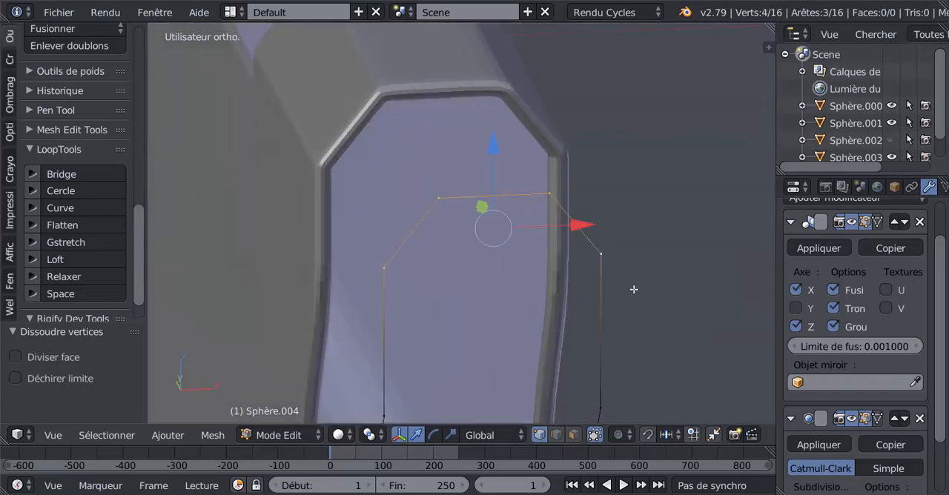
pyautogui.press('f')
# Step: Fill a face between the two upper vertical side edges, directly below the top end face
pyautogui.moveTo(634, 289); pyautogui.dragTo(598, 225, button='middle')
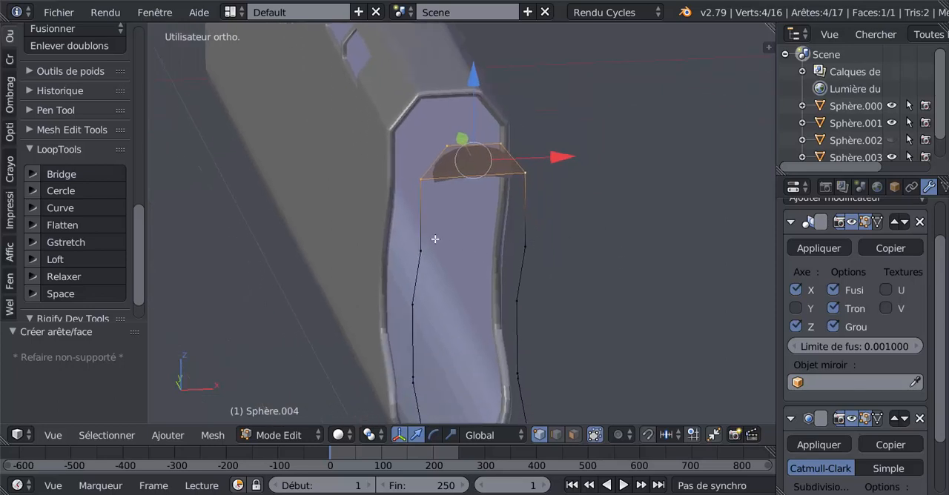
pyautogui.click(556, 436)
pyautogui.rightClick(420, 228)
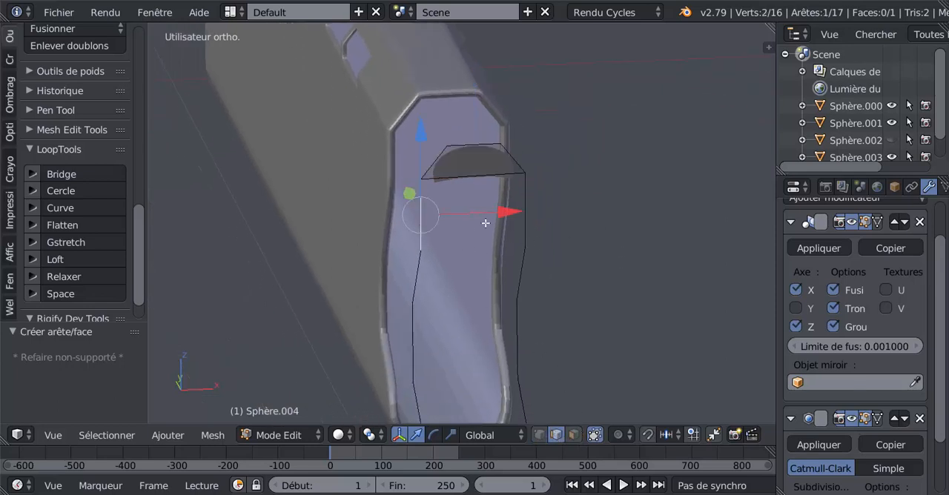
pyautogui.keyDown('shift'); pyautogui.rightClick(524, 222); pyautogui.keyUp('shift')
pyautogui.press('f')
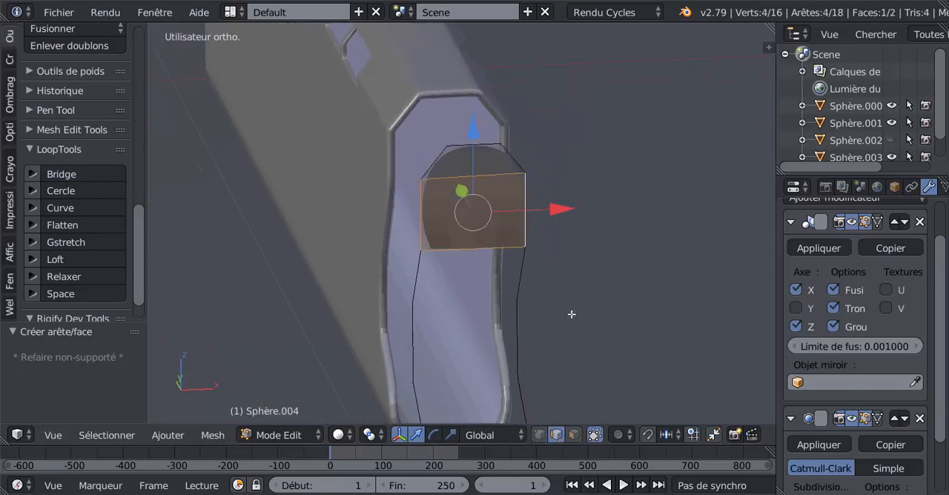
# Step: Switch back to vertex selection and fill a face between the four vertices of the first slanted section below the straight part
pyautogui.click(539, 435)
pyautogui.moveTo(519, 348); pyautogui.dragTo(545, 320, button='middle')
pyautogui.rightClick(489, 214)
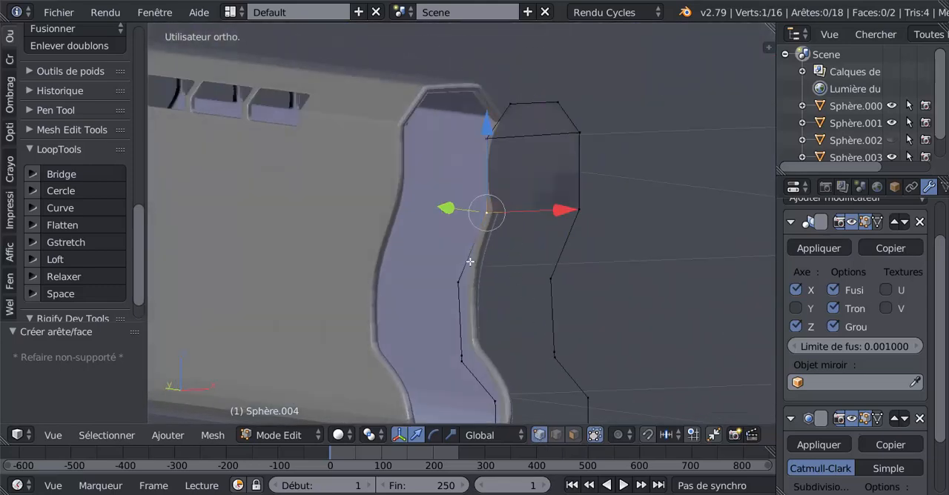
pyautogui.keyDown('shift'); pyautogui.rightClick(459, 281); pyautogui.keyUp('shift')
pyautogui.keyDown('shift'); pyautogui.rightClick(552, 278); pyautogui.keyUp('shift')
pyautogui.keyDown('shift'); pyautogui.rightClick(577, 210); pyautogui.keyUp('shift')
pyautogui.press('f')
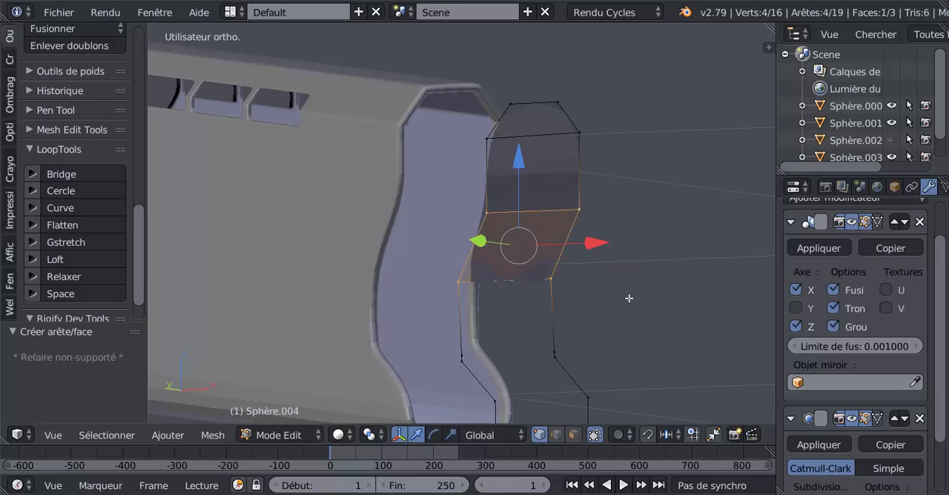
# Step: Dissolve the doubled vertices on both sides of the outline's lower bend
pyautogui.rightClick(461, 286)
pyautogui.keyDown('shift'); pyautogui.moveTo(551, 357); pyautogui.dragTo(546, 245, button='middle'); pyautogui.keyUp('shift')
pyautogui.scroll(2, 499, 264)
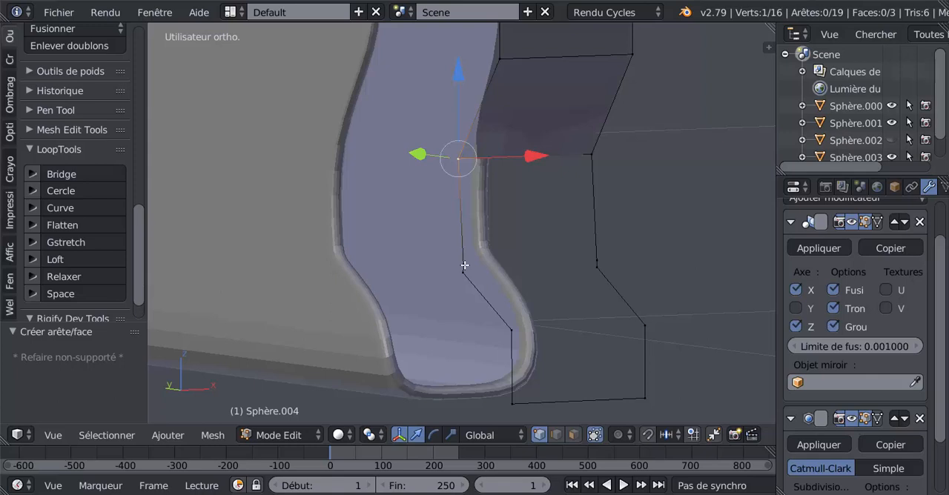
pyautogui.rightClick(464, 265)
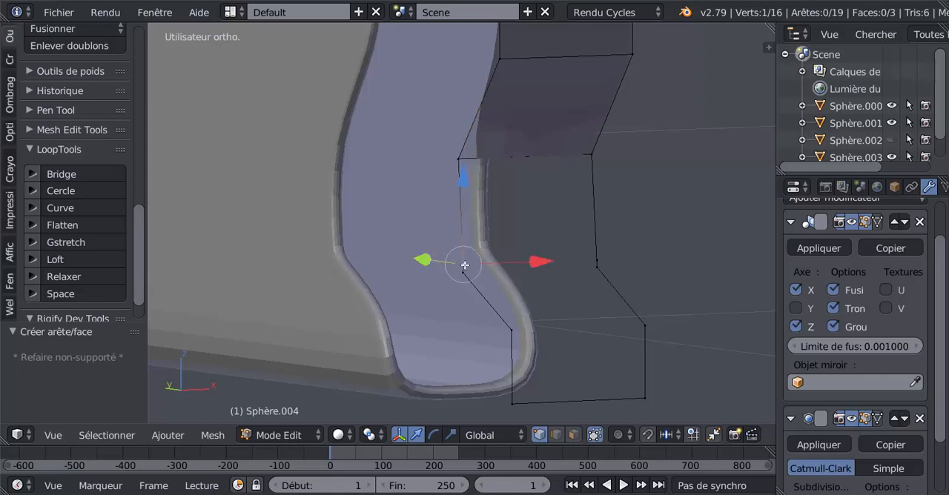
pyautogui.press('x')
pyautogui.click(534, 304)
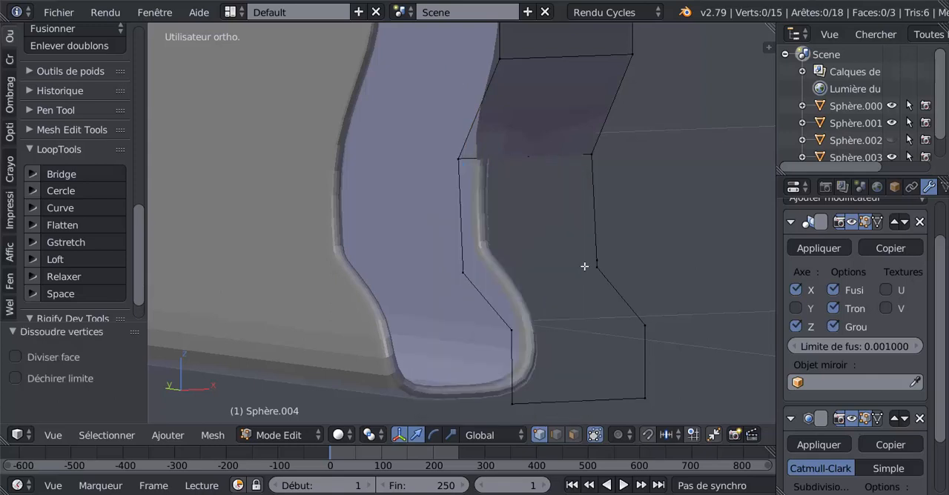
pyautogui.rightClick(586, 264)
pyautogui.press('x')
pyautogui.click(559, 299)
# Step: Fill a face between the four vertices of the near-vertical section just above the lower bend
pyautogui.rightClick(467, 275)
pyautogui.keyDown('shift'); pyautogui.rightClick(470, 161); pyautogui.keyUp('shift')
pyautogui.keyDown('shift'); pyautogui.rightClick(591, 160); pyautogui.keyUp('shift')
pyautogui.keyDown('shift'); pyautogui.rightClick(602, 267); pyautogui.keyUp('shift')
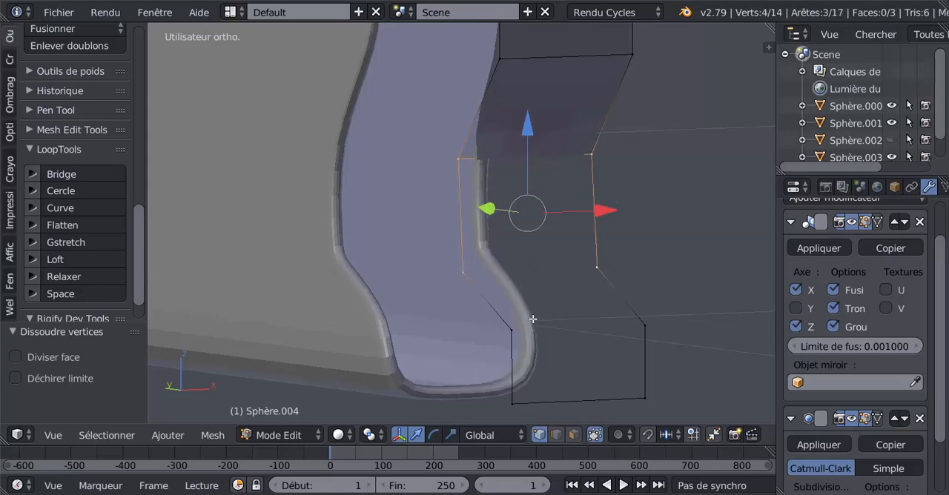
pyautogui.press('f')
# Step: Fill a face across the lower slanted section, between the bend vertices and the pair below them
pyautogui.rightClick(467, 275)
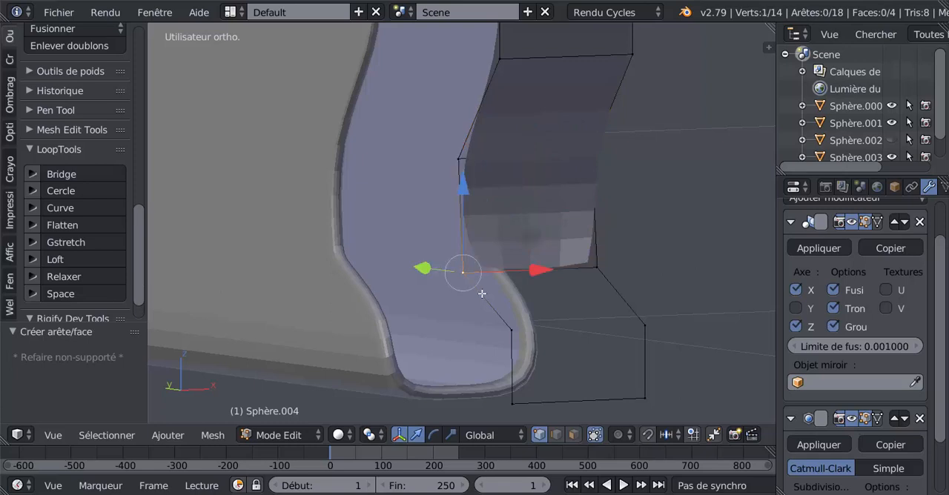
pyautogui.keyDown('shift'); pyautogui.rightClick(513, 328); pyautogui.keyUp('shift')
pyautogui.keyDown('shift'); pyautogui.rightClick(596, 268); pyautogui.keyUp('shift')
pyautogui.keyDown('shift'); pyautogui.rightClick(644, 324); pyautogui.keyUp('shift')
pyautogui.press('f')
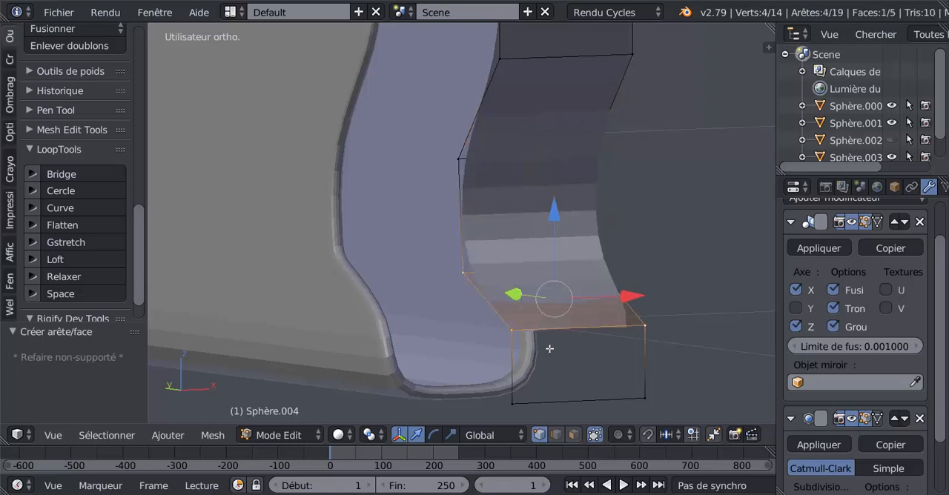
# Step: Fill the remaining opening at the outline's bottom end with a face
pyautogui.rightClick(512, 331)
pyautogui.keyDown('shift'); pyautogui.rightClick(513, 403); pyautogui.keyUp('shift')
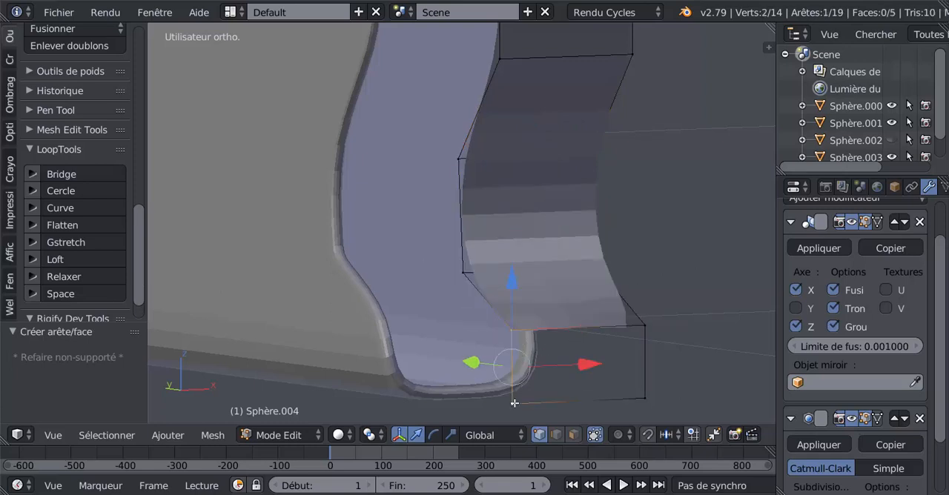
pyautogui.keyDown('shift'); pyautogui.rightClick(643, 400); pyautogui.keyUp('shift')
pyautogui.keyDown('shift'); pyautogui.rightClick(639, 324); pyautogui.keyUp('shift')
pyautogui.press('f')
pyautogui.scroll(-4, 548, 377)
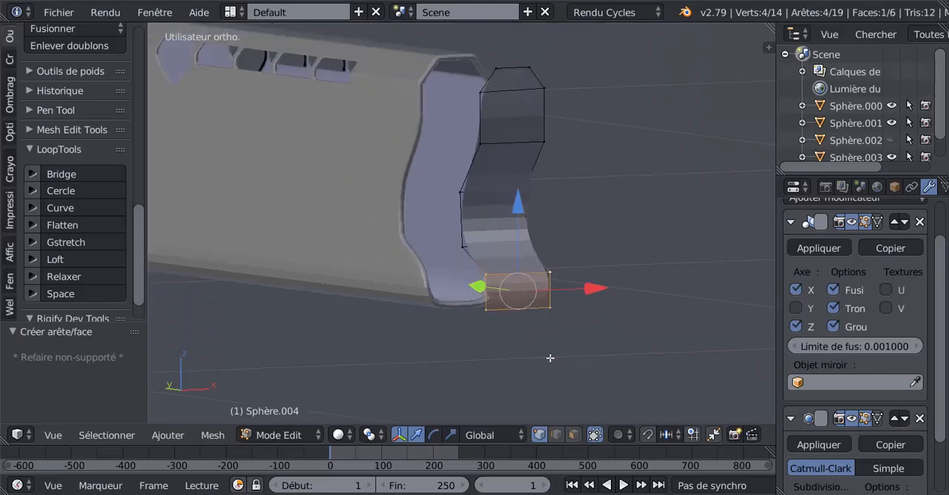
# Step: Leave Edit Mode and apply smooth shading to the filled S-shaped part
pyautogui.press('Tab')
pyautogui.moveTo(495, 353); pyautogui.dragTo(430, 356, button='middle')
pyautogui.press('Tab')
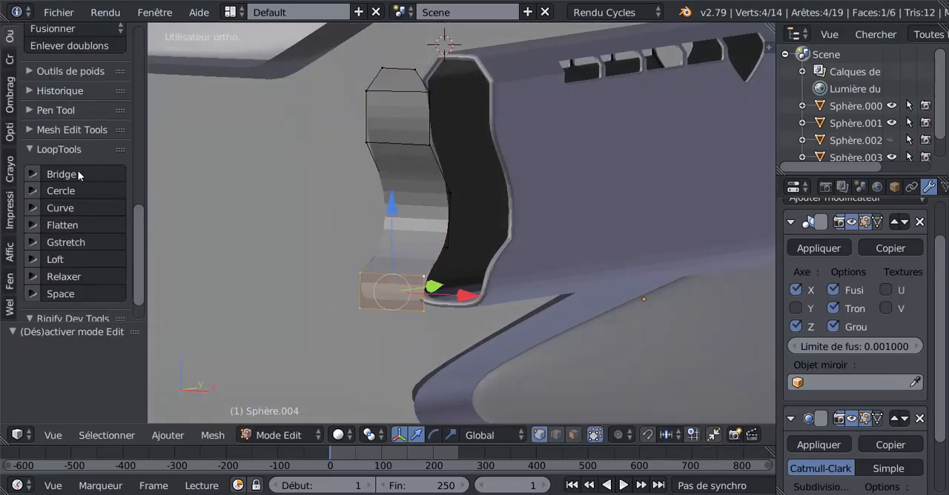
pyautogui.press('Tab')
pyautogui.click(10, 34)
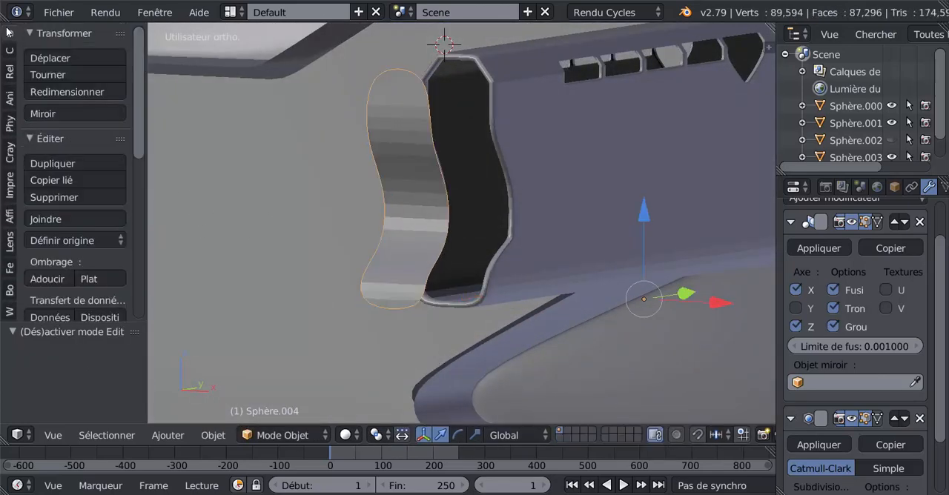
pyautogui.click(42, 280)
# Step: Select the part's whole mesh in Edit Mode and shift it slightly along the Y axis away from the barrel opening
pyautogui.moveTo(442, 247)
pyautogui.mouseDown(button='middle')
pyautogui.moveTo(486, 240)
pyautogui.moveTo(410, 244)
pyautogui.mouseUp(button='middle')
pyautogui.press('Tab')
pyautogui.press('Tab')
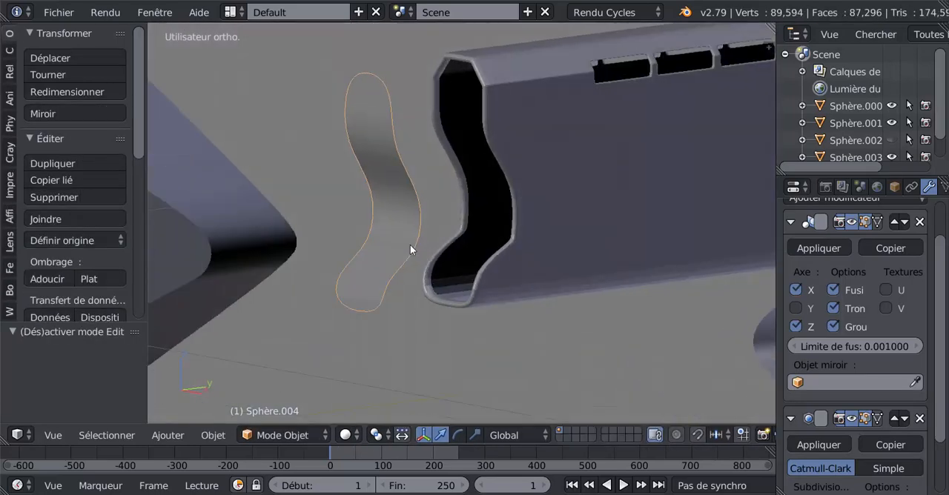
pyautogui.press('Tab')
pyautogui.press('a')
pyautogui.press('a')
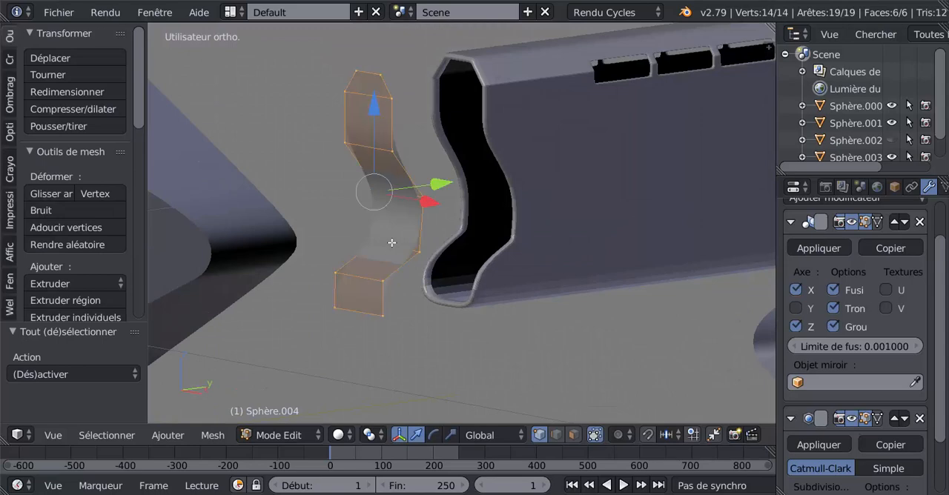
pyautogui.moveTo(445, 184); pyautogui.dragTo(433, 205)
pyautogui.press('Tab')
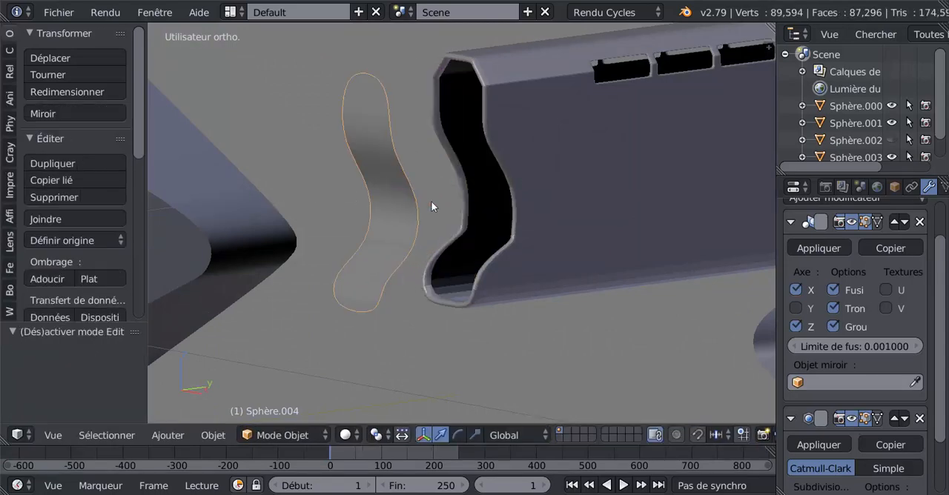
# Step: Add one loop cut across the upper straight face in Edit Mode and slide it about 0.92 toward that face's lower edge
pyautogui.moveTo(432, 206); pyautogui.dragTo(399, 219, button='middle')
pyautogui.press('Tab')
pyautogui.scroll(3, 371, 196)
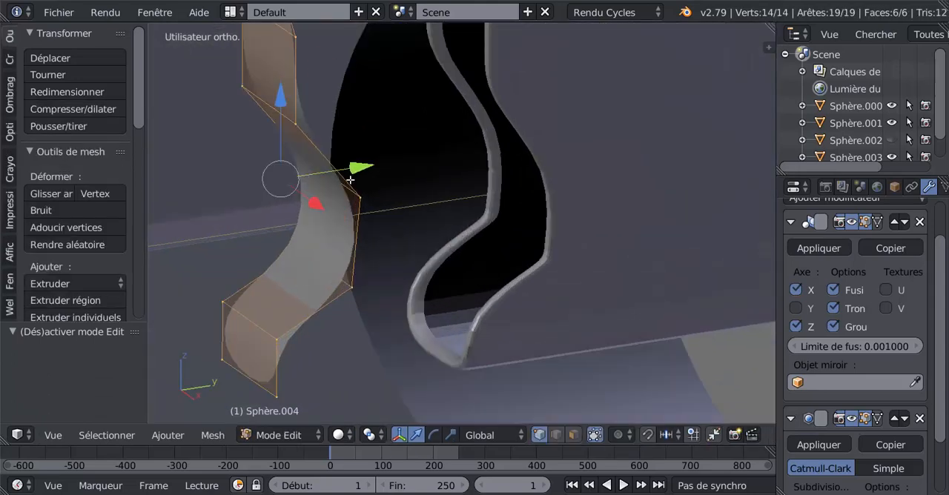
pyautogui.keyDown('shift'); pyautogui.moveTo(368, 176); pyautogui.dragTo(426, 262, button='middle'); pyautogui.keyUp('shift')
pyautogui.hotkey('ctrl', 'r')
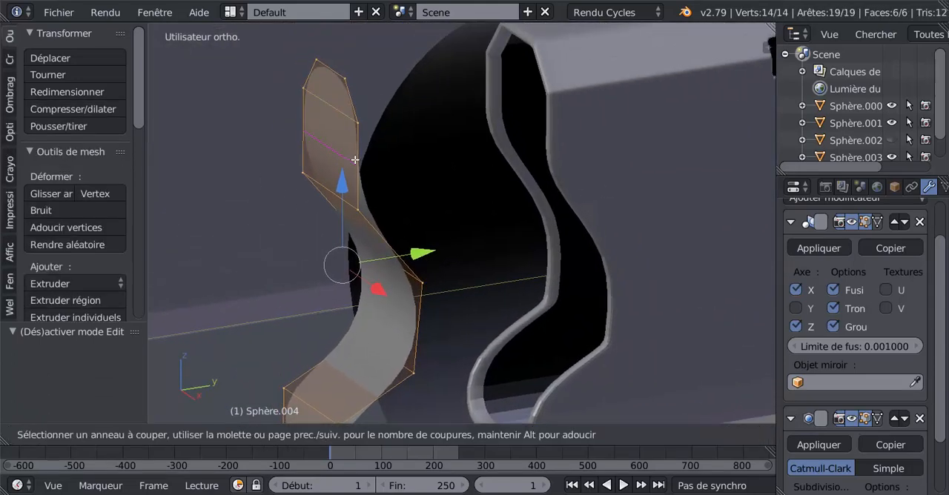
pyautogui.click(356, 163)
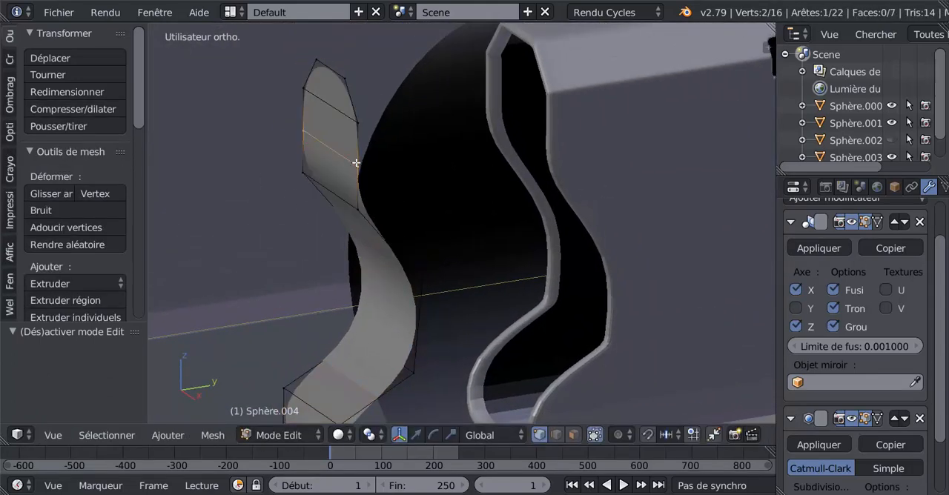
pyautogui.click(367, 200)
pyautogui.moveTo(367, 198); pyautogui.dragTo(370, 158, button='middle')
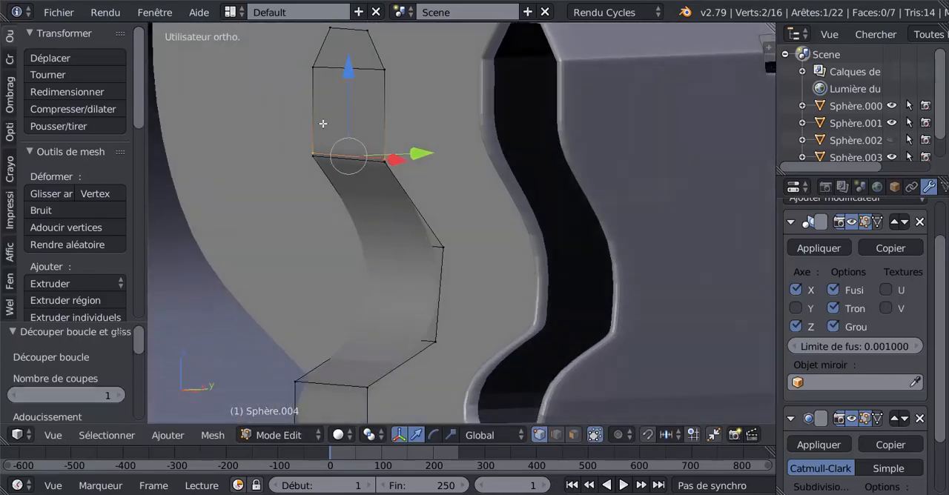
pyautogui.scroll(-4, 353, 146)
pyautogui.scroll(3, 398, 206)
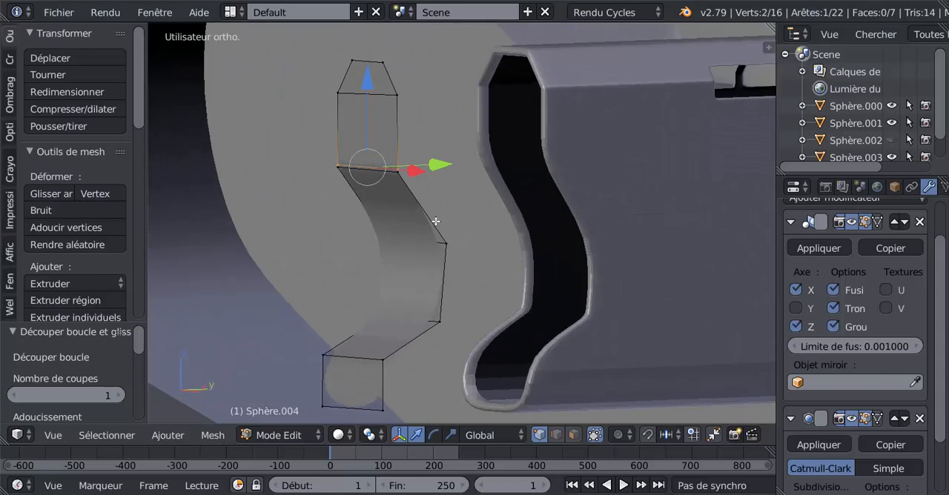
pyautogui.moveTo(436, 222)
pyautogui.mouseDown(button='middle')
pyautogui.moveTo(451, 218)
pyautogui.moveTo(431, 220)
pyautogui.mouseUp(button='middle')
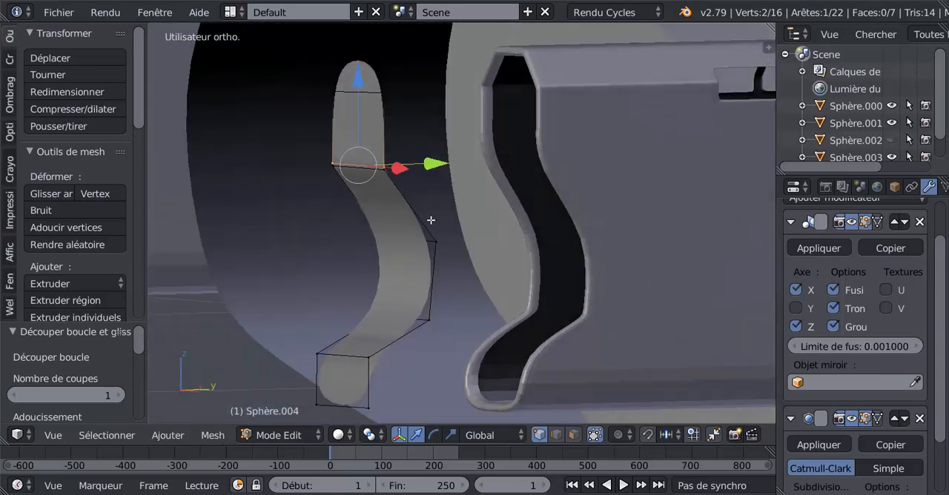
# Step: Add a loop cut across the upper slanted face and the middle face, sliding each about 0.95 toward its face's lower edge
pyautogui.hotkey('ctrl', 'r')
pyautogui.click(408, 215)
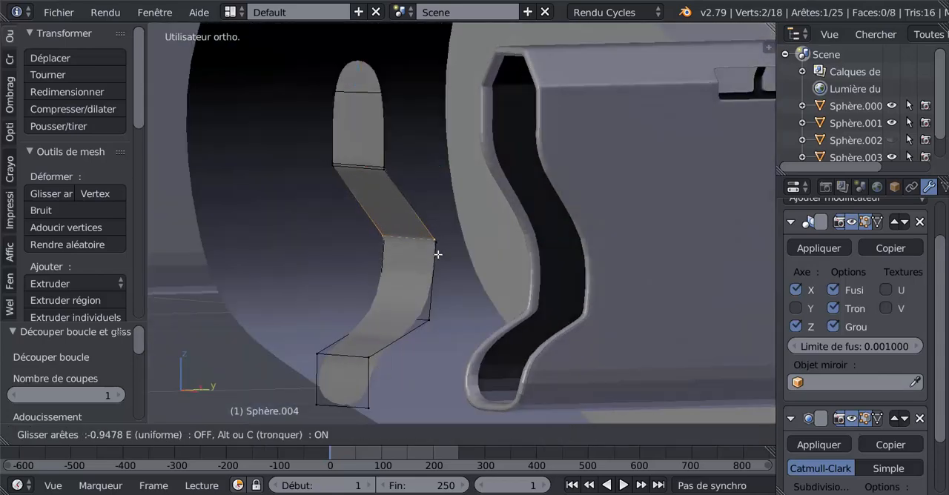
pyautogui.click(439, 255)
pyautogui.hotkey('ctrl', 'r')
pyautogui.click(439, 272)
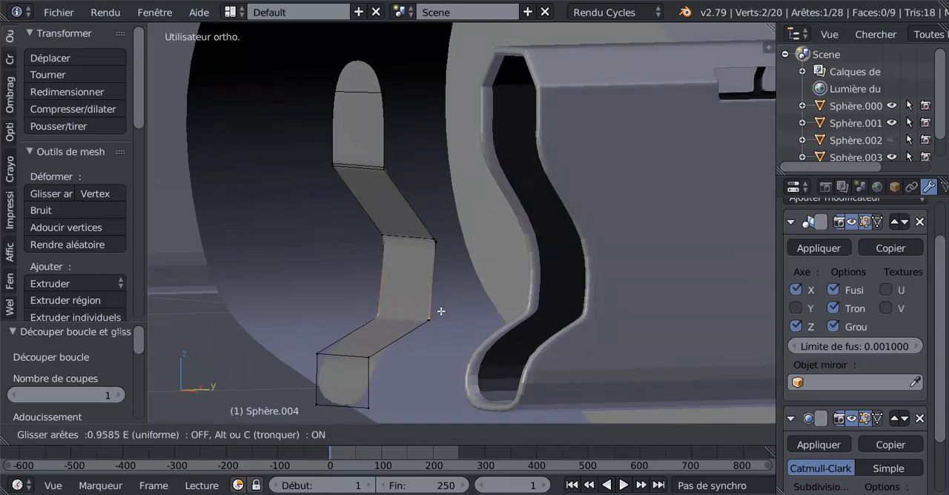
pyautogui.click(440, 310)
# Step: Add two lengthwise loop cuts along the S-shaped part, sliding one close to each long outer edge
pyautogui.moveTo(441, 310); pyautogui.dragTo(394, 277, button='middle')
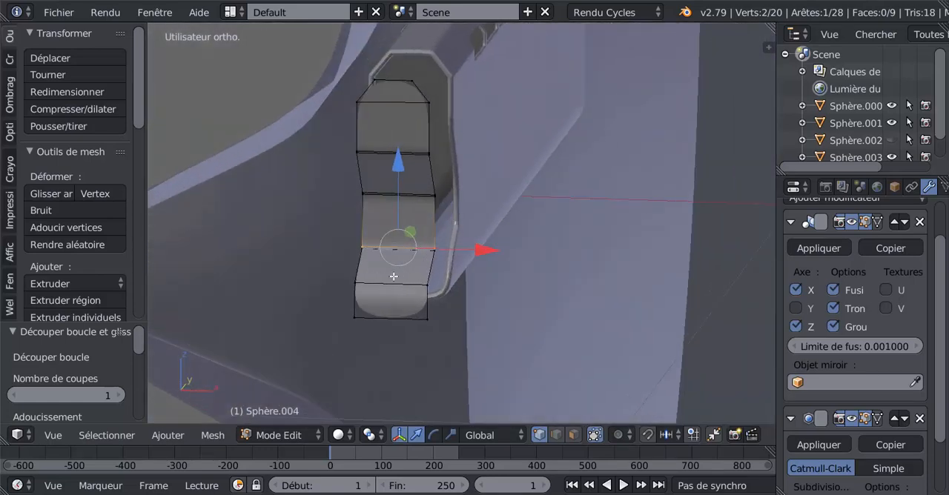
pyautogui.hotkey('ctrl', 'r')
pyautogui.click(403, 282)
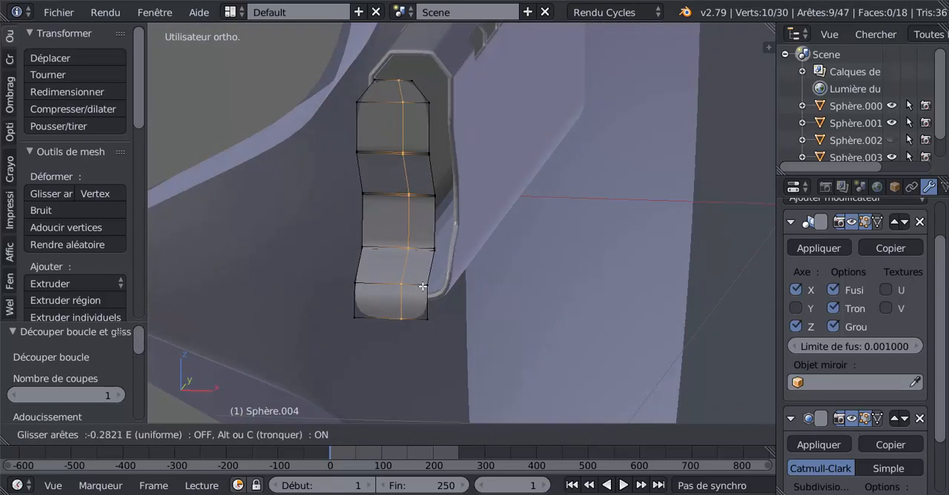
pyautogui.click(431, 289)
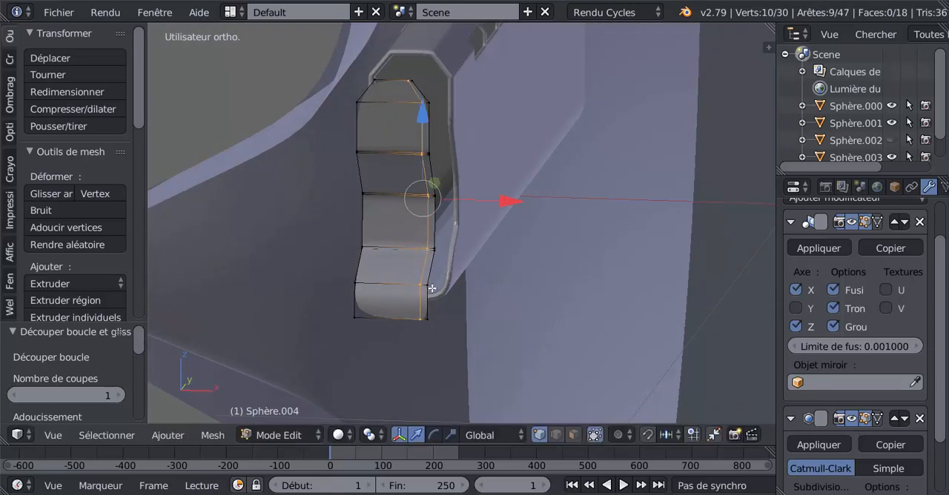
pyautogui.hotkey('ctrl', 'r')
pyautogui.click(382, 283)
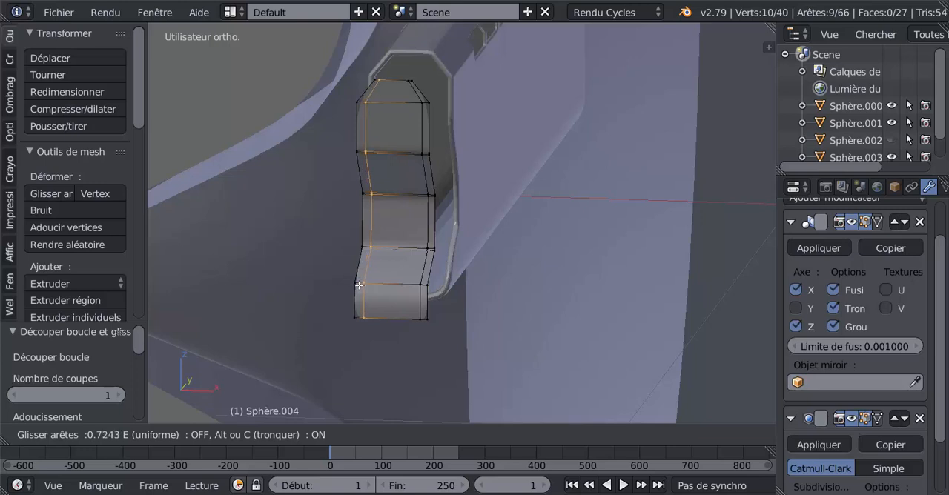
pyautogui.click(357, 287)
# Step: Select the lengthwise loop on the part's right side and edge-slide it by -0.283 toward the outer edge
pyautogui.moveTo(358, 286); pyautogui.dragTo(392, 252, button='middle')
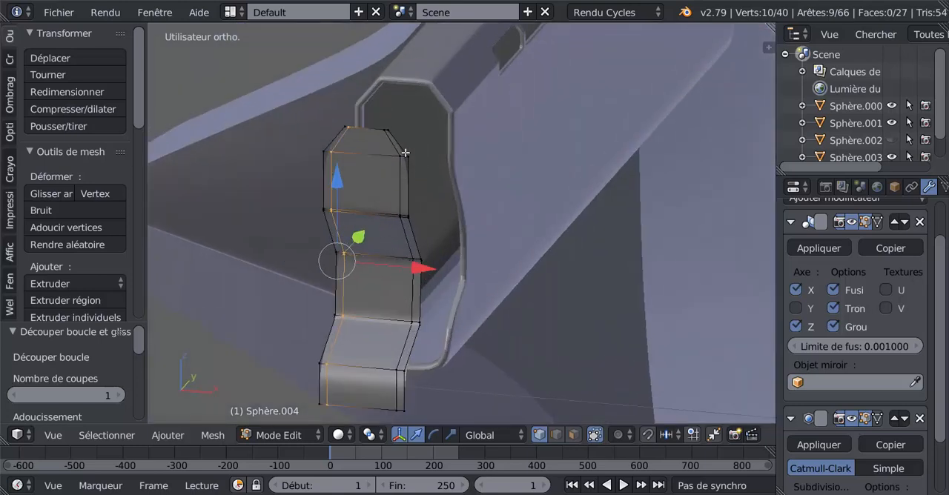
pyautogui.keyDown('shift'); pyautogui.moveTo(390, 169); pyautogui.dragTo(423, 212, button='middle'); pyautogui.keyUp('shift')
pyautogui.scroll(3, 421, 212)
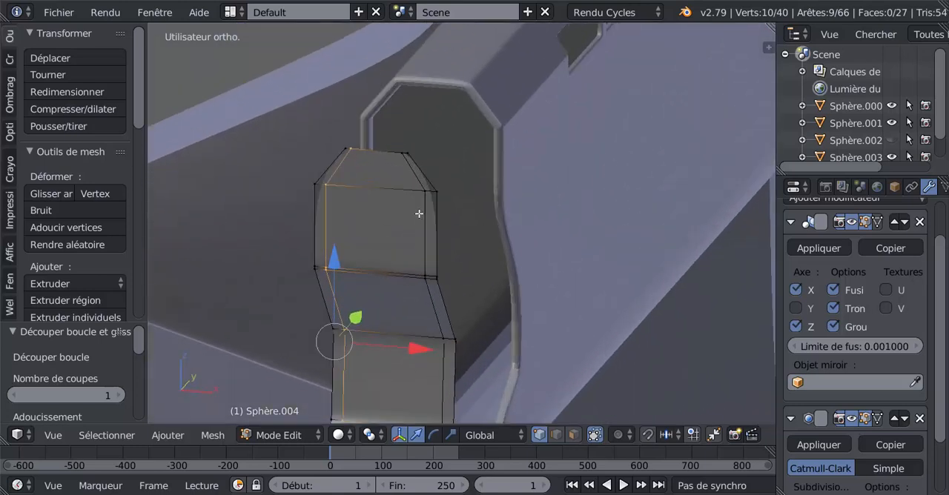
pyautogui.rightClick(389, 145)
pyautogui.keyDown('shift'); pyautogui.rightClick(327, 138); pyautogui.keyUp('shift')
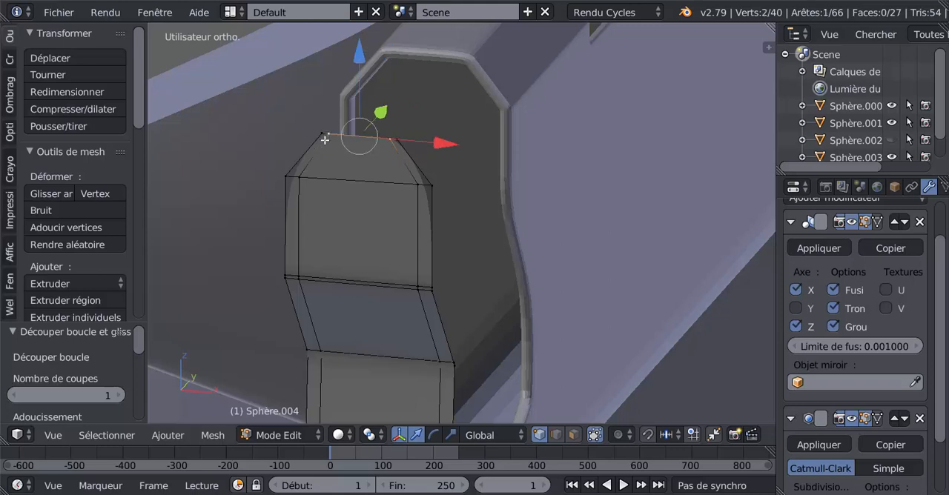
pyautogui.keyDown('alt'); pyautogui.rightClick(419, 215); pyautogui.keyUp('alt')
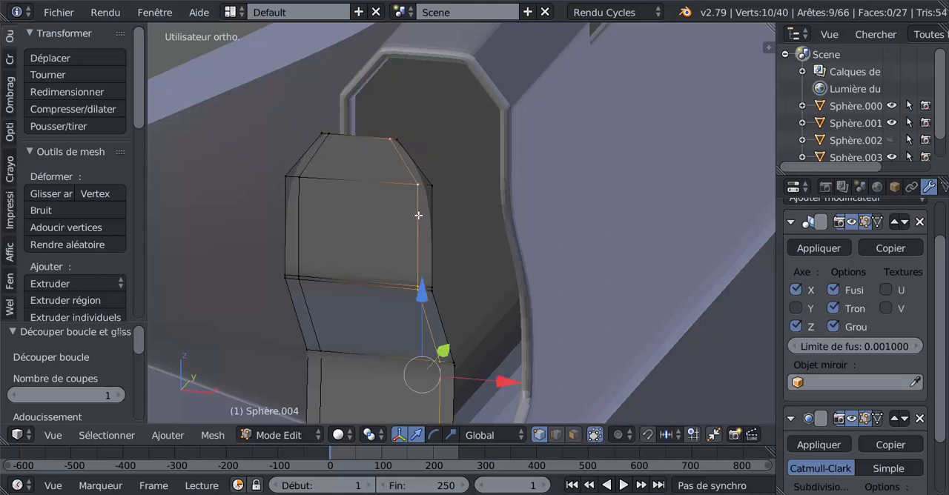
pyautogui.click(461, 308)
pyautogui.press('g')
pyautogui.press('g')
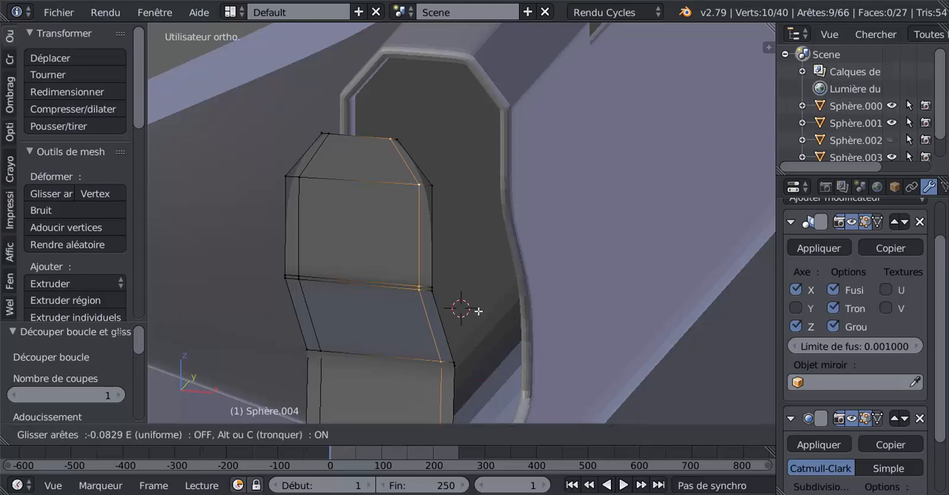
pyautogui.click(489, 314)
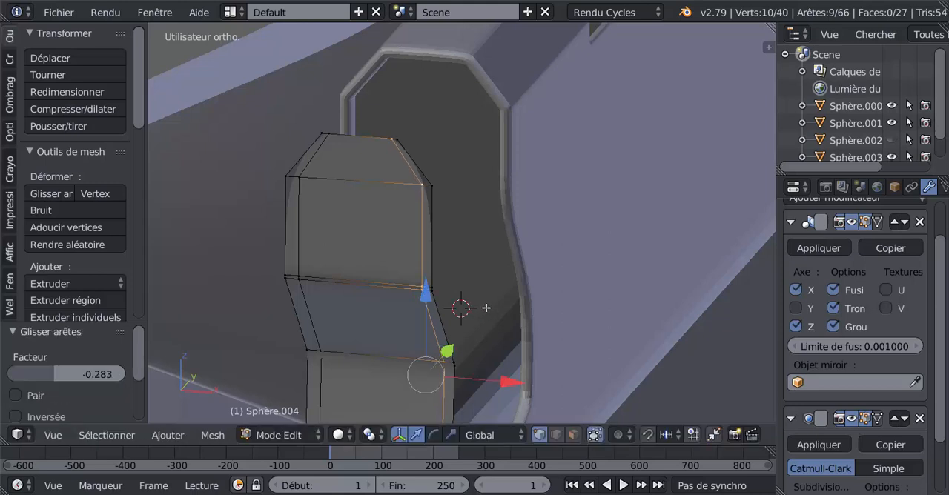
pyautogui.rightClick(386, 144)
pyautogui.press('g')
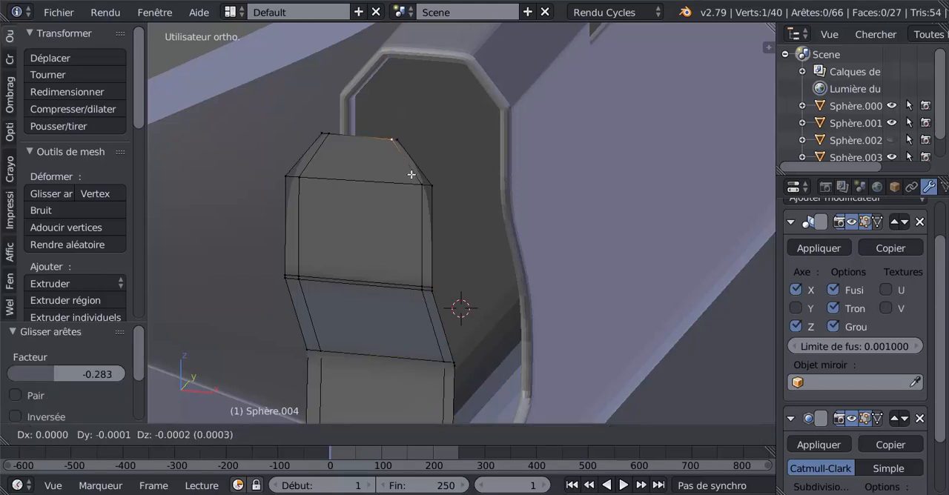
pyautogui.press('g')
pyautogui.click(407, 165)
# Step: Add a horizontal loop cut across the tapered face at the part's upper tip and slide it about 0.65 toward the top edge
pyautogui.scroll(2, 407, 165)
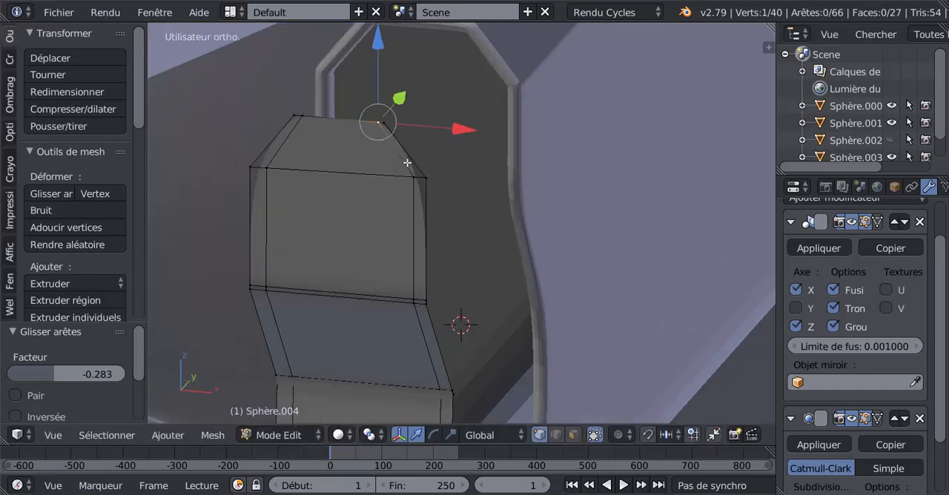
pyautogui.moveTo(407, 165); pyautogui.dragTo(438, 180, button='middle')
pyautogui.keyDown('shift'); pyautogui.moveTo(438, 185); pyautogui.dragTo(432, 218, button='middle'); pyautogui.keyUp('shift')
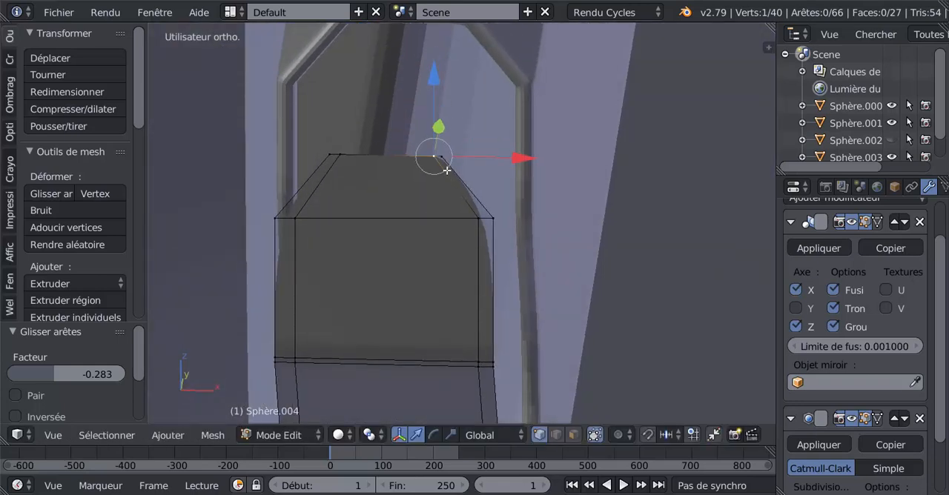
pyautogui.hotkey('ctrl', 'r')
pyautogui.click(445, 167)
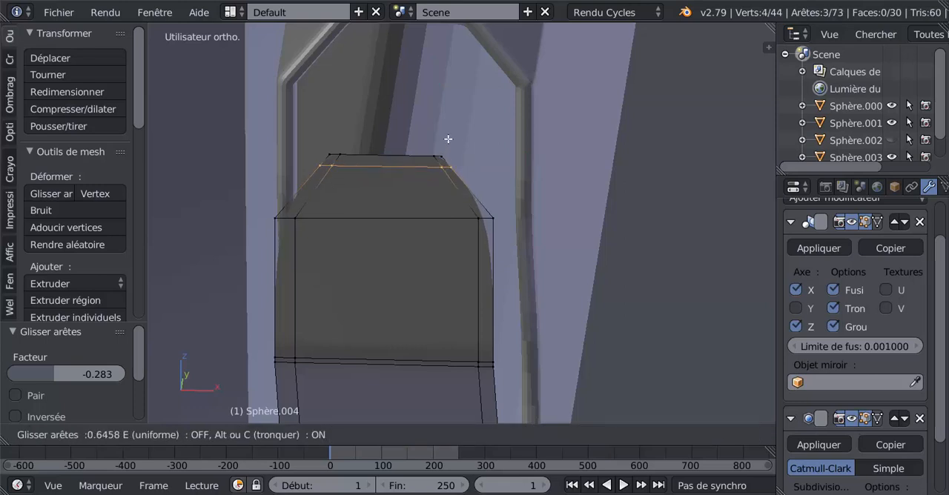
pyautogui.click(448, 138)
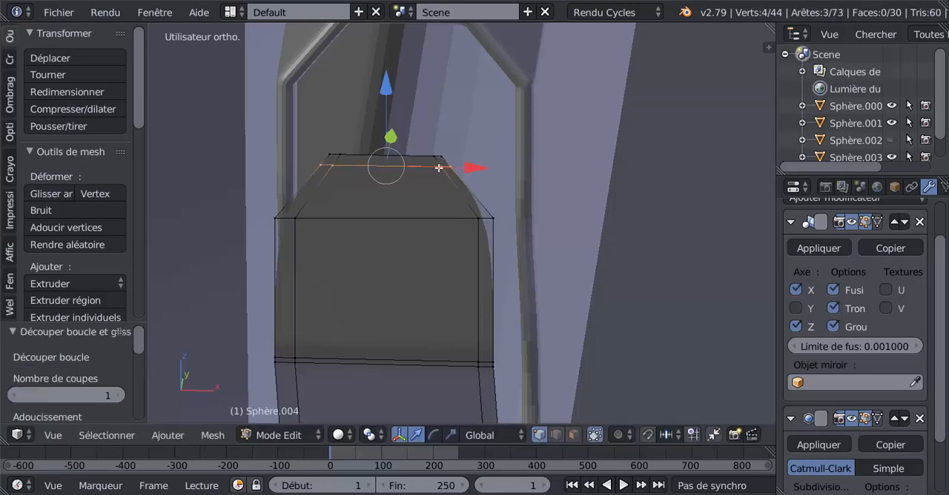
# Step: Vertex-slide the two inner vertices of the tip's horizontal loop inward, the right one by 0.027 and the left one by 0.045
pyautogui.rightClick(441, 168)
pyautogui.hotkey('shift', 'v')
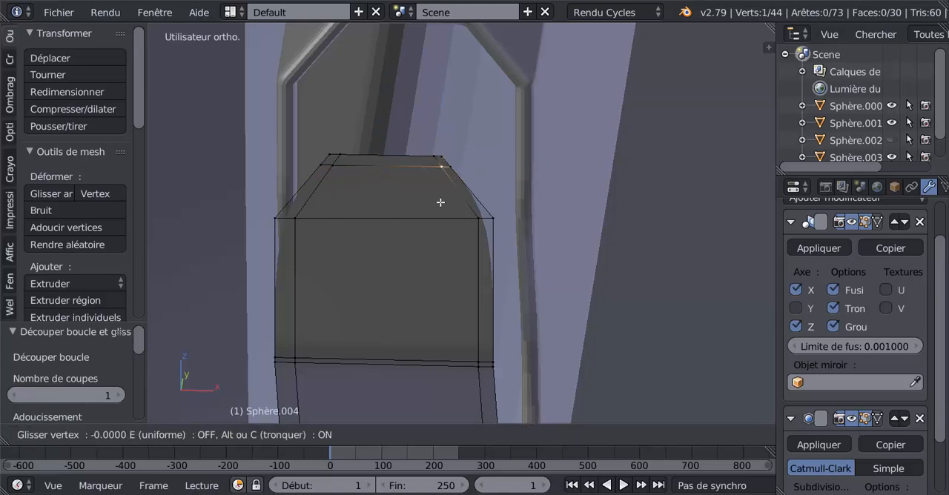
pyautogui.click(394, 181)
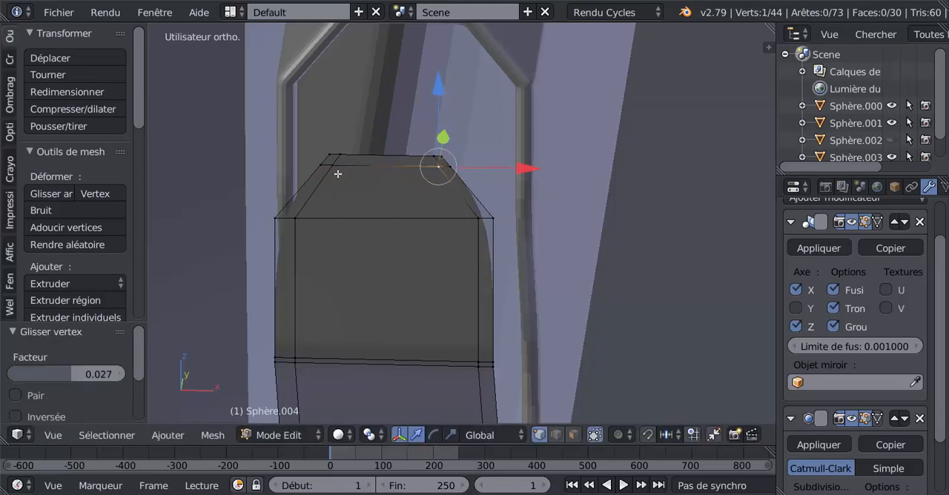
pyautogui.hotkey('shift', 'v')
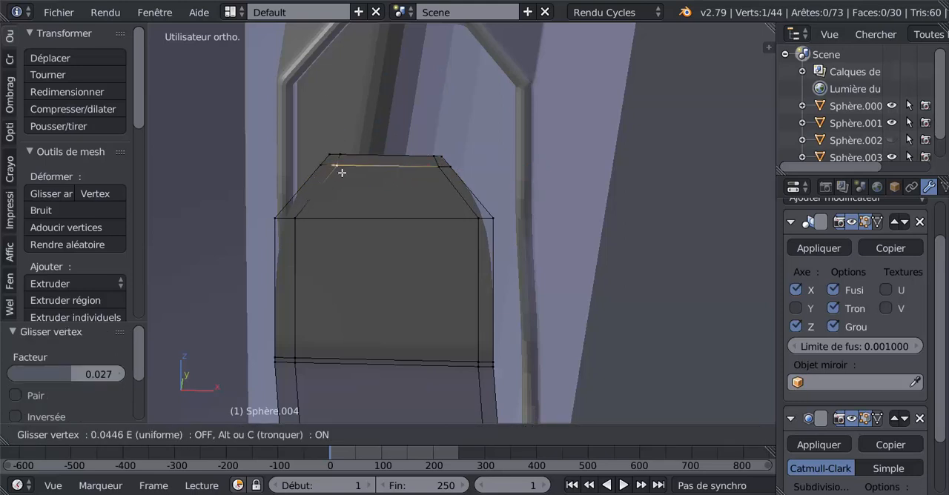
pyautogui.click(342, 173)
# Step: Select both lengthwise loops and reduce the selection to their vertices on the part's upper tip
pyautogui.rightClick(341, 153)
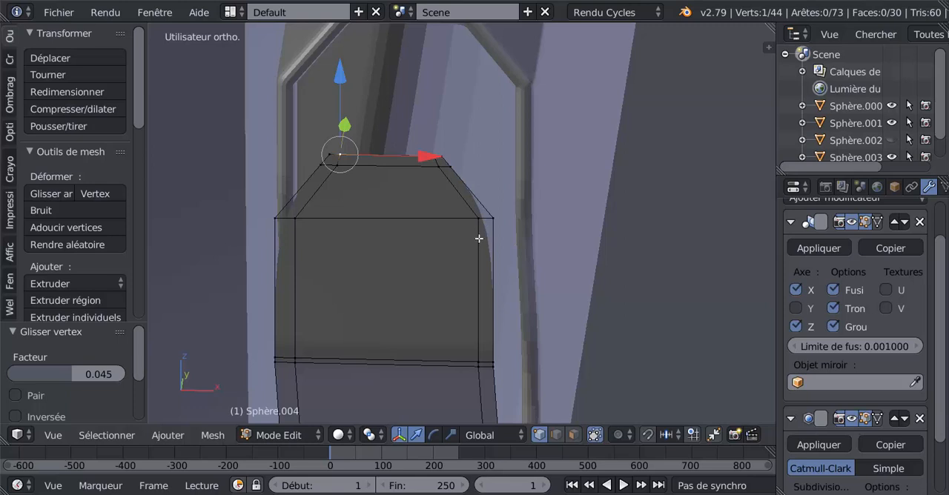
pyautogui.keyDown('shift'); pyautogui.moveTo(435, 234); pyautogui.dragTo(481, 178, button='middle'); pyautogui.keyUp('shift')
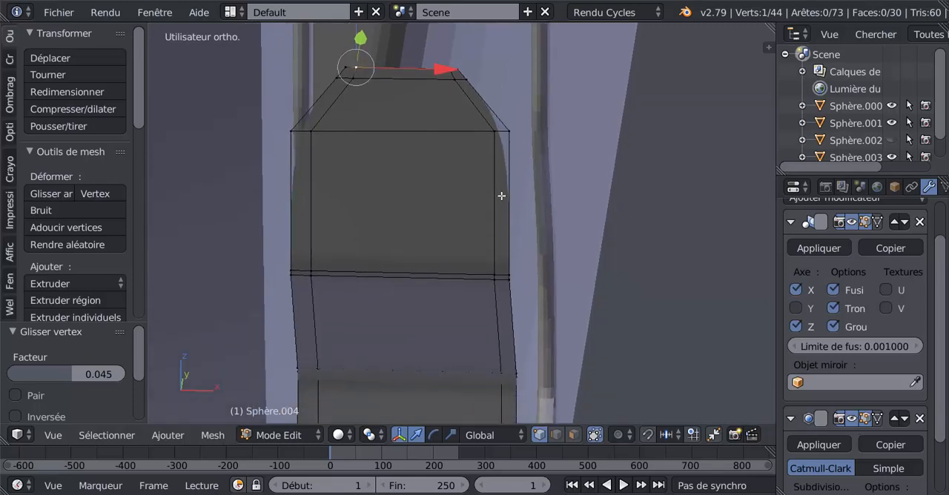
pyautogui.keyDown('alt'); pyautogui.rightClick(495, 194); pyautogui.keyUp('alt')
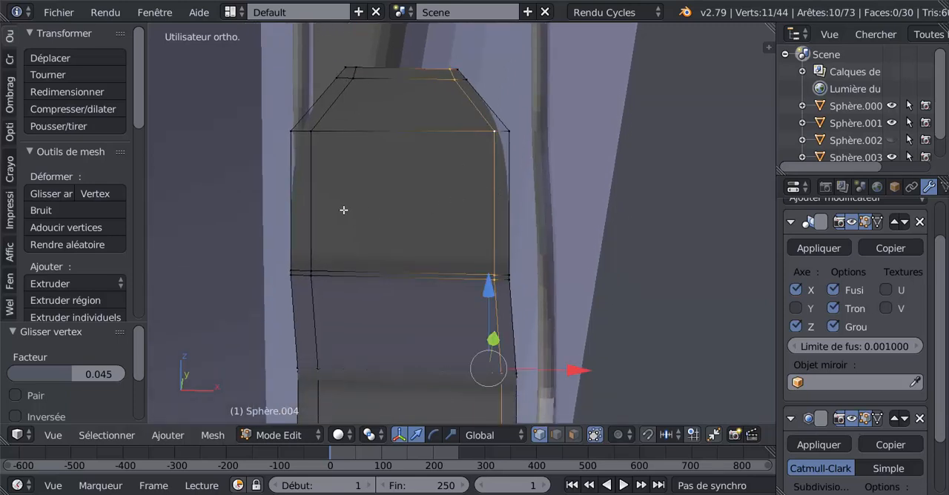
pyautogui.keyDown('alt'); pyautogui.keyDown('shift'); pyautogui.rightClick(312, 201); pyautogui.keyUp('shift'); pyautogui.keyUp('alt')
pyautogui.scroll(-5, 436, 222)
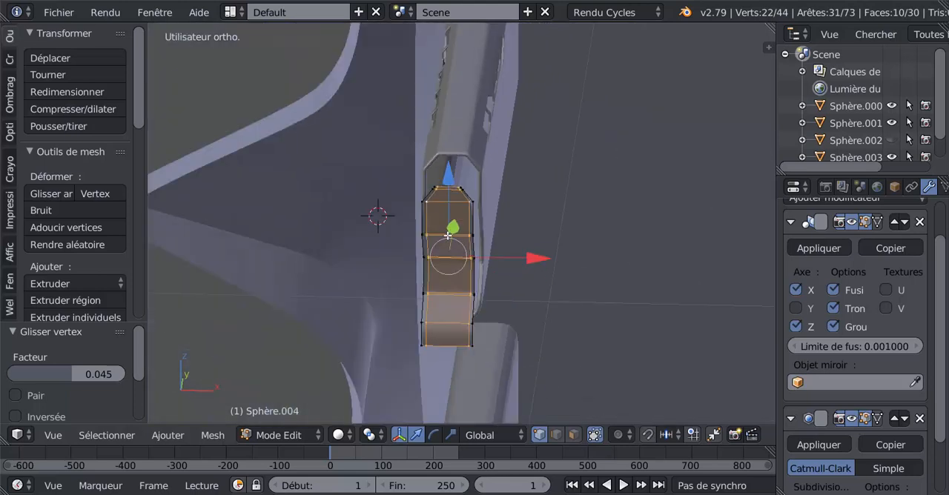
pyautogui.moveTo(421, 233)
pyautogui.mouseDown(button='middle')
pyautogui.moveTo(433, 222)
pyautogui.moveTo(424, 280)
pyautogui.moveTo(421, 252)
pyautogui.moveTo(463, 301)
pyautogui.moveTo(449, 339)
pyautogui.mouseUp(button='middle')
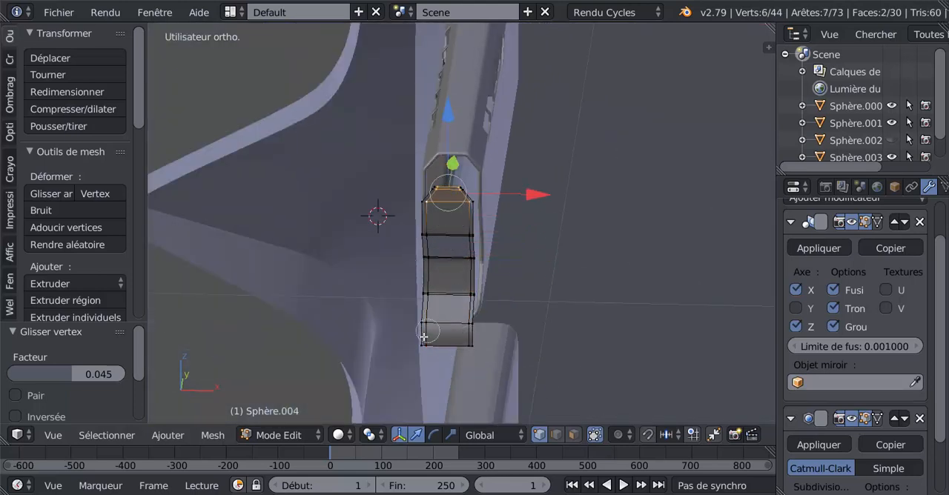
pyautogui.rightClick(492, 280)
pyautogui.scroll(8, 490, 238)
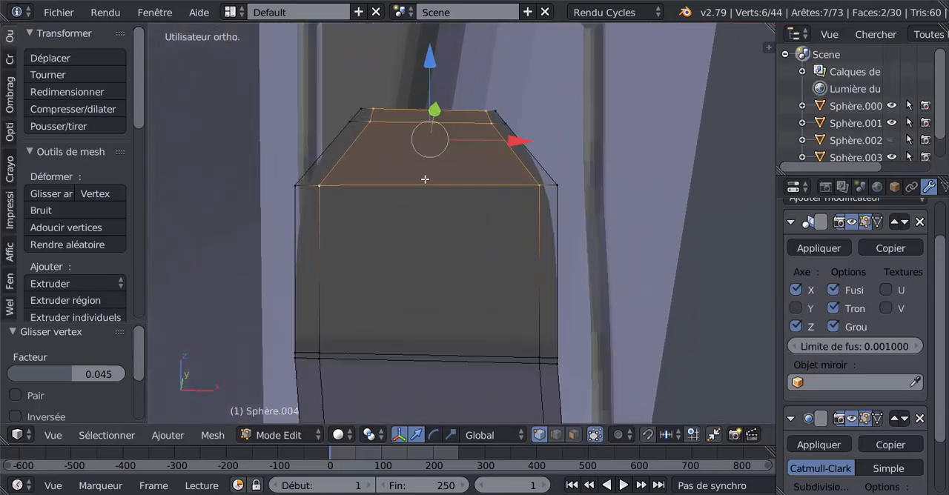
# Step: Select the right lengthwise loop in front view and edge-slide it inward by 0.026
pyautogui.moveTo(496, 193); pyautogui.dragTo(495, 193, button='middle')
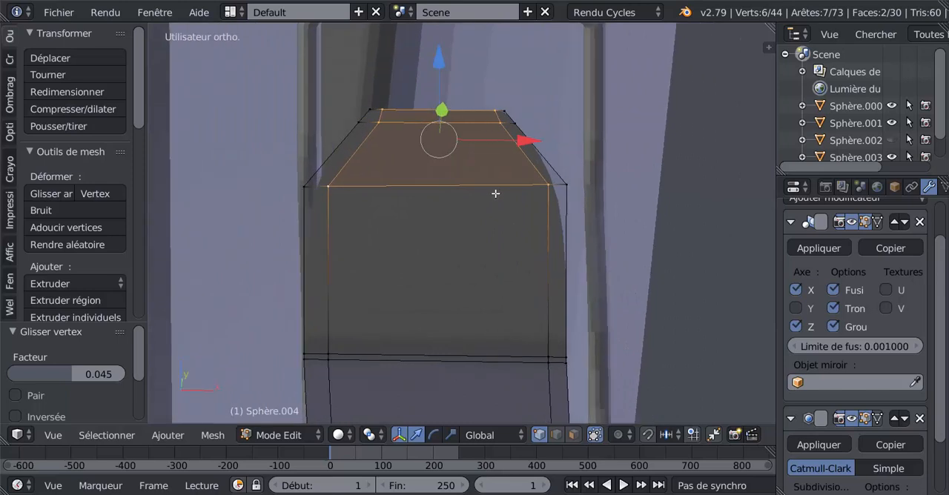
pyautogui.press('KP_1')
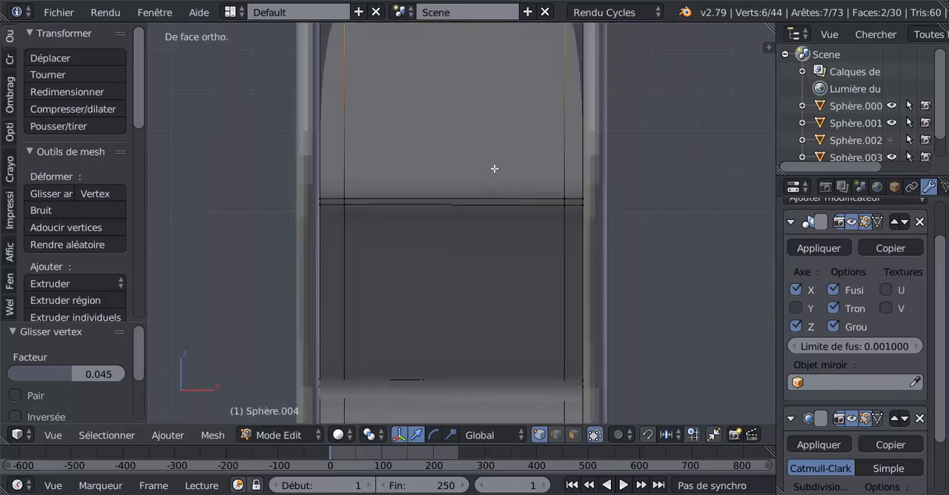
pyautogui.scroll(-5, 496, 185)
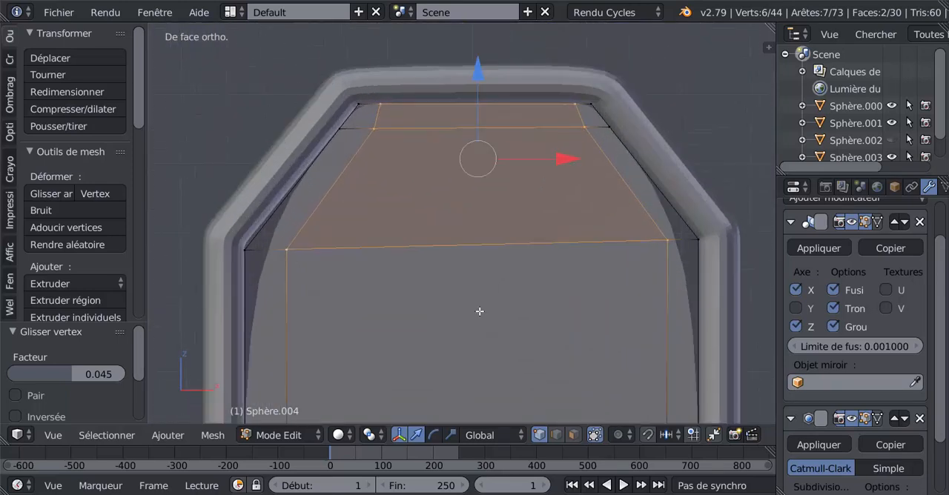
pyautogui.keyDown('alt'); pyautogui.click(667, 272); pyautogui.keyUp('alt')
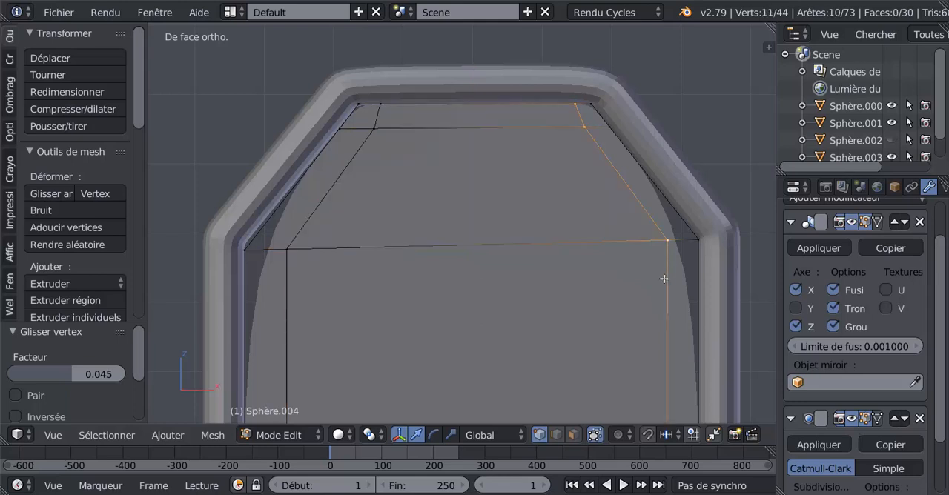
pyautogui.press('g')
pyautogui.press('g')
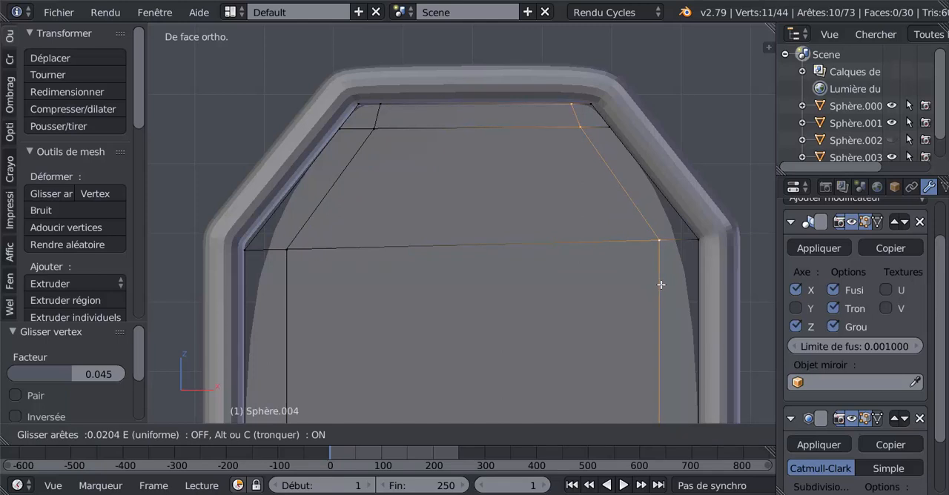
pyautogui.click(660, 285)
# Step: Scale the two inner vertices of the tip's horizontal loop closer together along the X axis by a factor of 0.881
pyautogui.rightClick(577, 128)
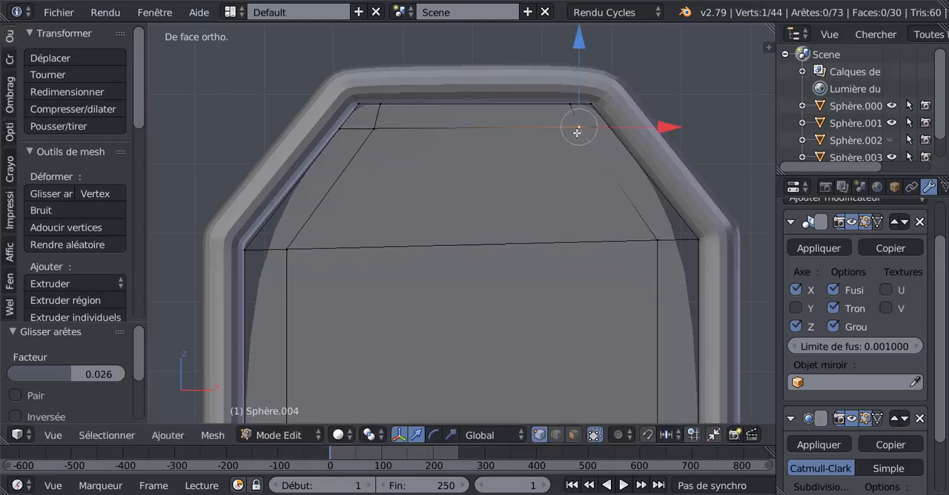
pyautogui.keyDown('shift'); pyautogui.rightClick(375, 131); pyautogui.keyUp('shift')
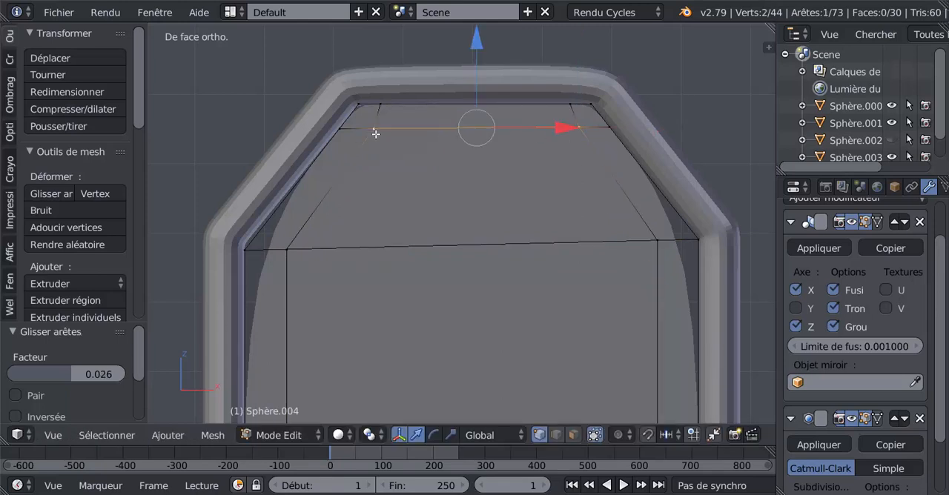
pyautogui.click(451, 436)
pyautogui.moveTo(568, 128); pyautogui.dragTo(555, 132)
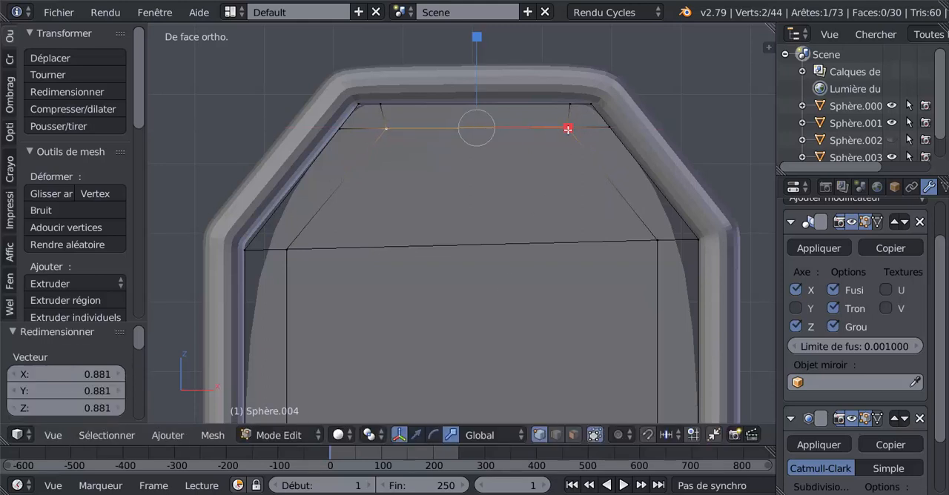
pyautogui.scroll(-2, 646, 223)
pyautogui.scroll(-2, 627, 265)
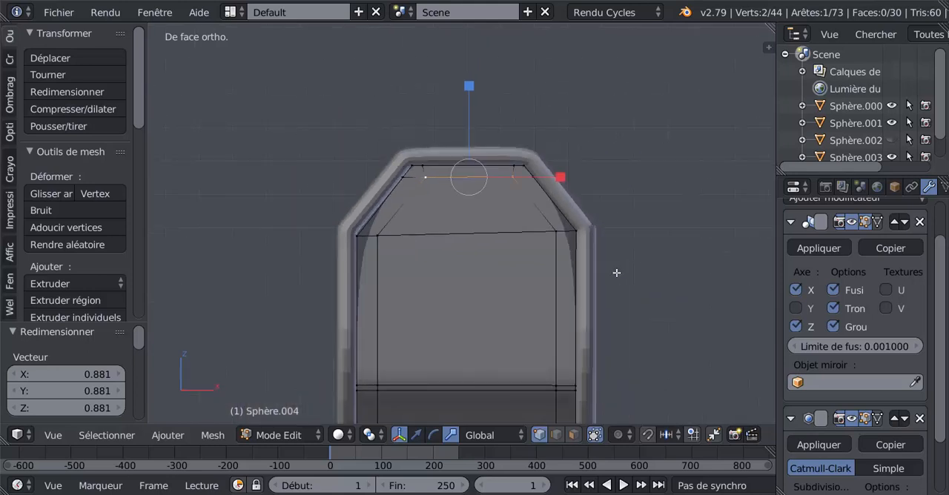
# Step: Select the seven narrow border faces running up both sides and over the top of the part's upper tip
pyautogui.click(573, 436)
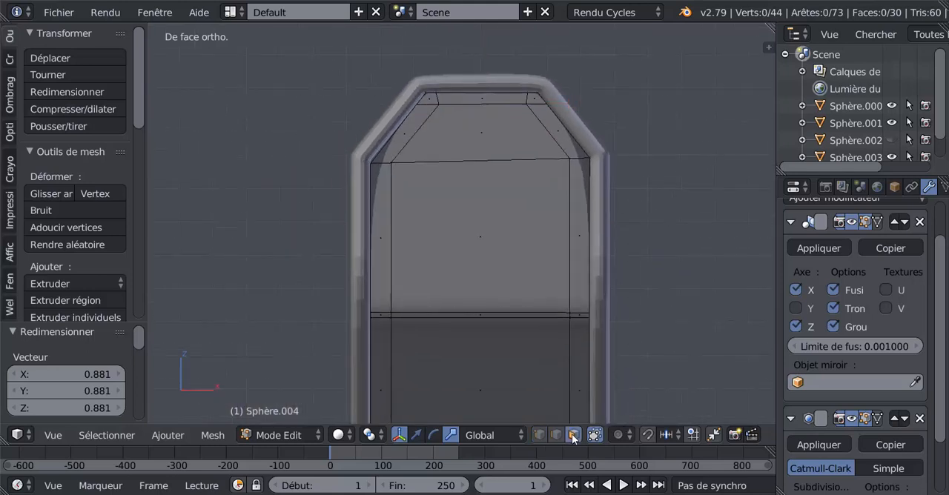
pyautogui.click(579, 227)
pyautogui.keyDown('shift'); pyautogui.click(557, 133); pyautogui.keyUp('shift')
pyautogui.keyDown('shift'); pyautogui.click(529, 98); pyautogui.keyUp('shift')
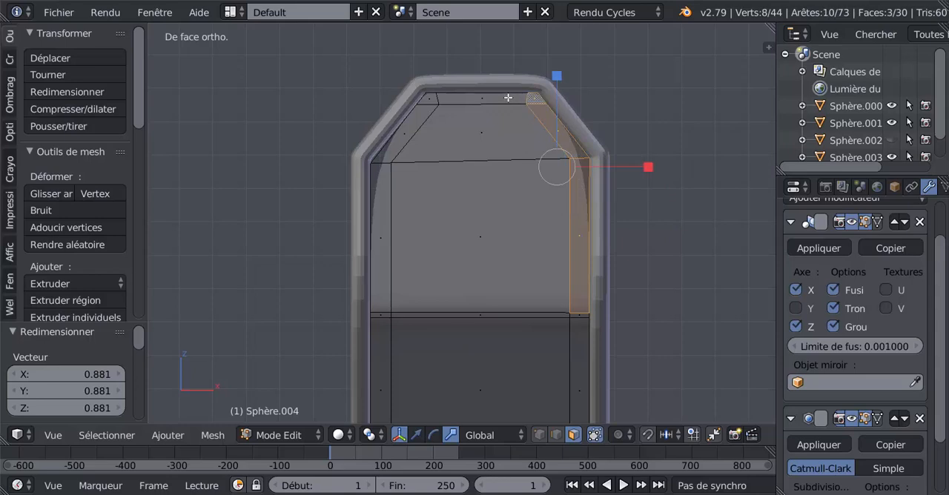
pyautogui.keyDown('shift'); pyautogui.click(508, 98); pyautogui.keyUp('shift')
pyautogui.keyDown('shift'); pyautogui.click(434, 102); pyautogui.keyUp('shift')
pyautogui.keyDown('shift'); pyautogui.click(422, 118); pyautogui.keyUp('shift')
pyautogui.keyDown('shift'); pyautogui.click(393, 195); pyautogui.keyUp('shift')
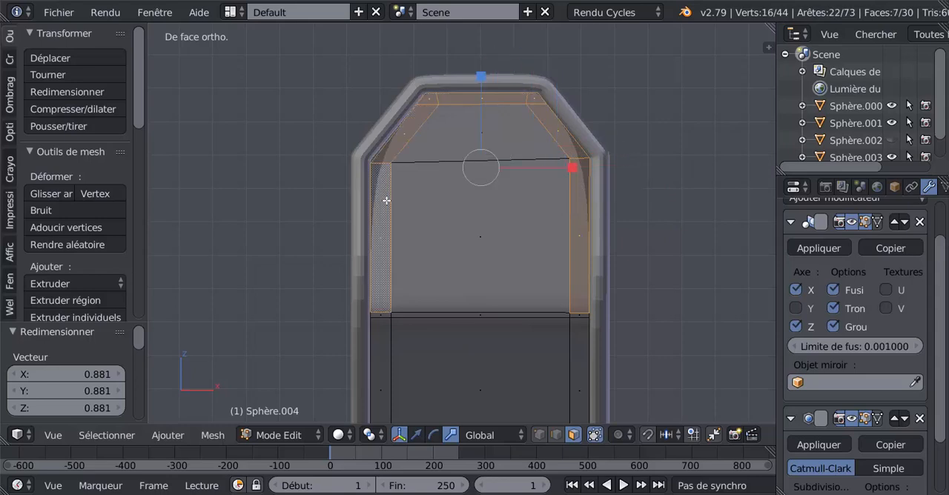
# Step: Extrude the selected border faces and move them by -0.037 along the Y axis to form a hood
pyautogui.scroll(-2, 383, 200)
pyautogui.moveTo(383, 199); pyautogui.dragTo(464, 203, button='middle')
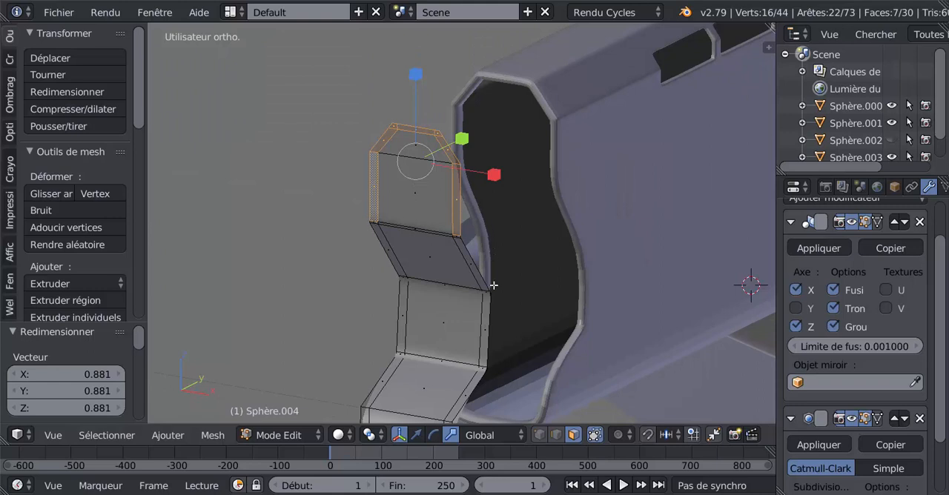
pyautogui.click(416, 435)
pyautogui.press('e')
pyautogui.rightClick(456, 295)
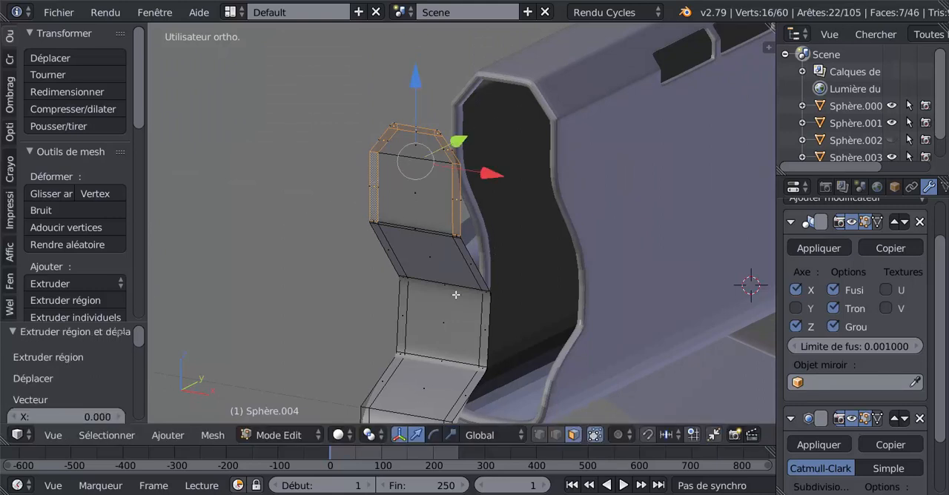
pyautogui.press('g')
pyautogui.press('y')
pyautogui.click(430, 160)
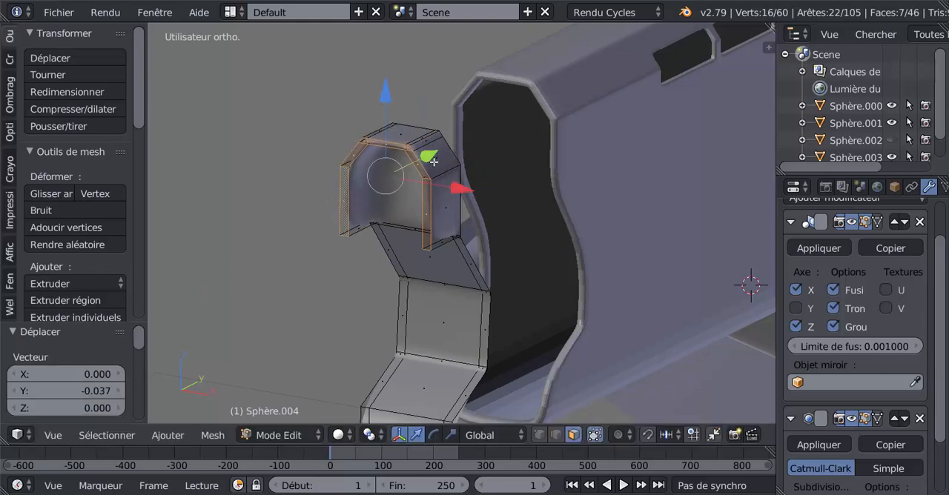
# Step: Add a loop cut around the extruded hood and slide it close to the hood's rear edge
pyautogui.moveTo(434, 162); pyautogui.dragTo(395, 223, button='middle')
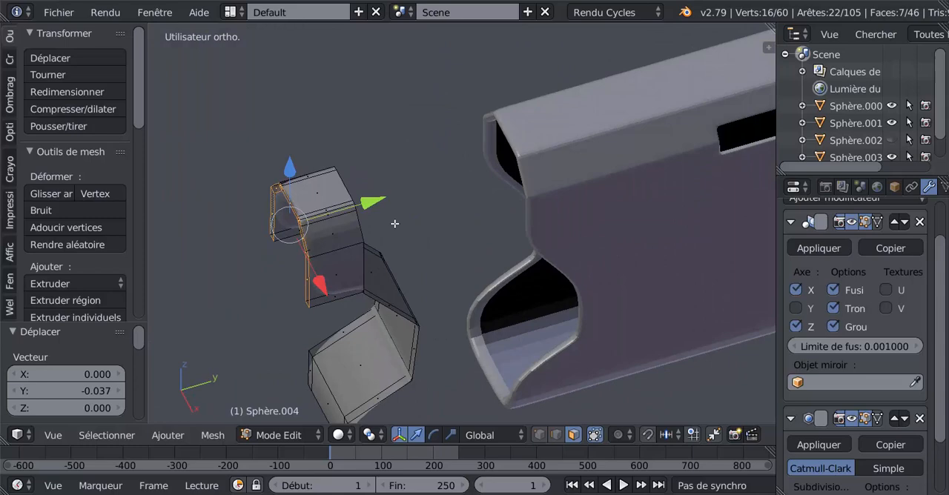
pyautogui.hotkey('ctrl', 'r')
pyautogui.click(328, 222)
pyautogui.click(351, 207)
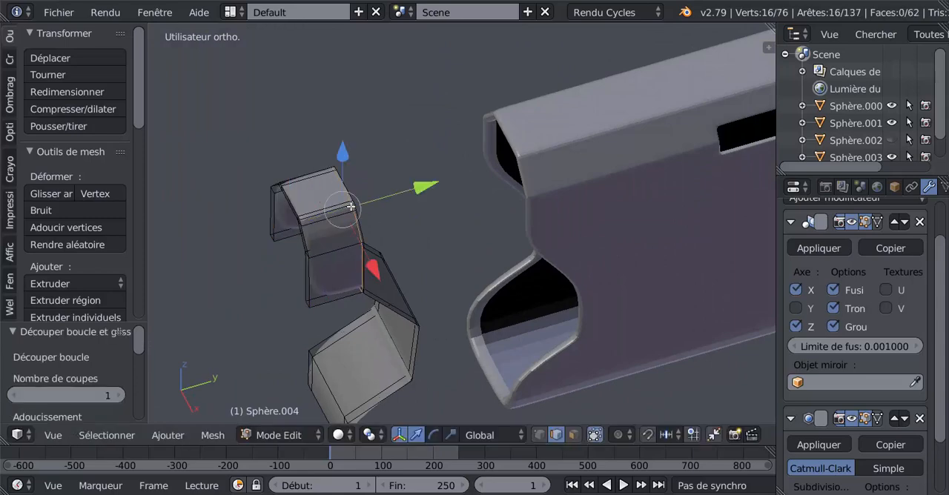
pyautogui.press('Tab')
pyautogui.moveTo(349, 221); pyautogui.dragTo(572, 148, button='middle')
pyautogui.press('Tab')
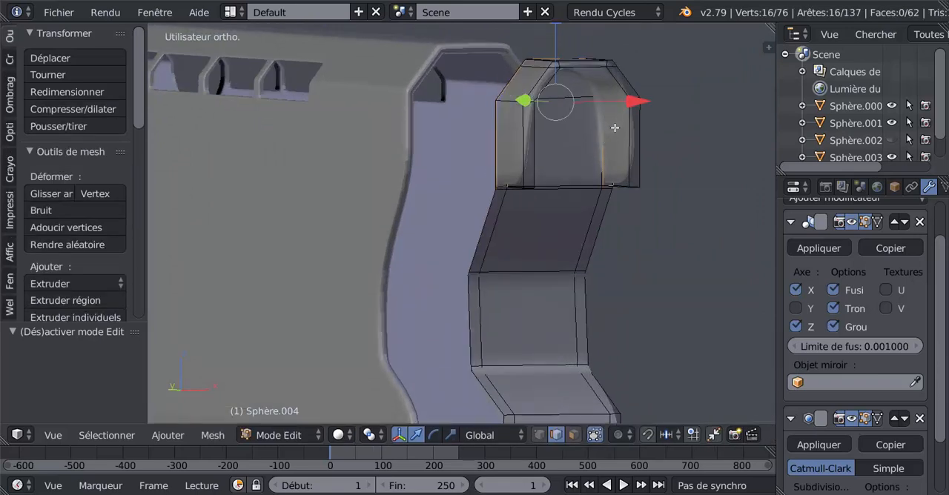
# Step: Add two horizontal loop cuts to the hood, one just below its side corners and one near its top edge
pyautogui.hotkey('ctrl', 'r')
pyautogui.click(616, 123)
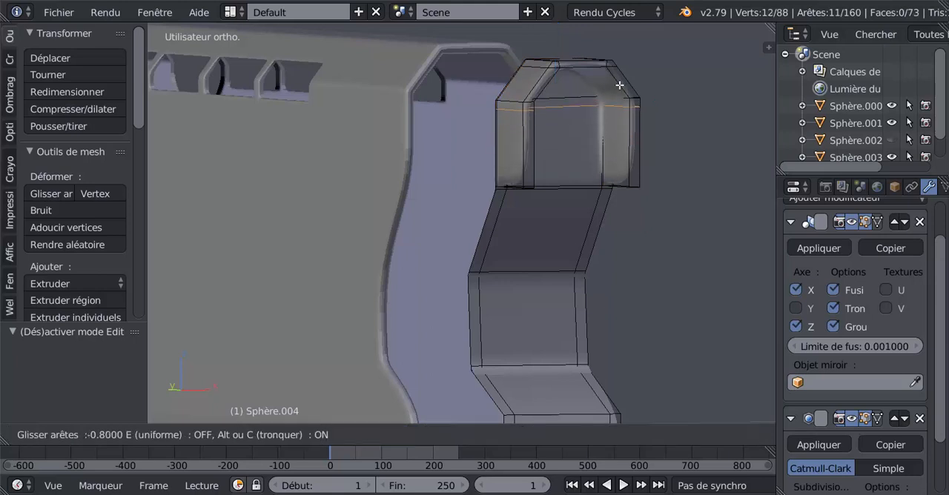
pyautogui.click(621, 80)
pyautogui.hotkey('ctrl', 'r')
pyautogui.click(621, 79)
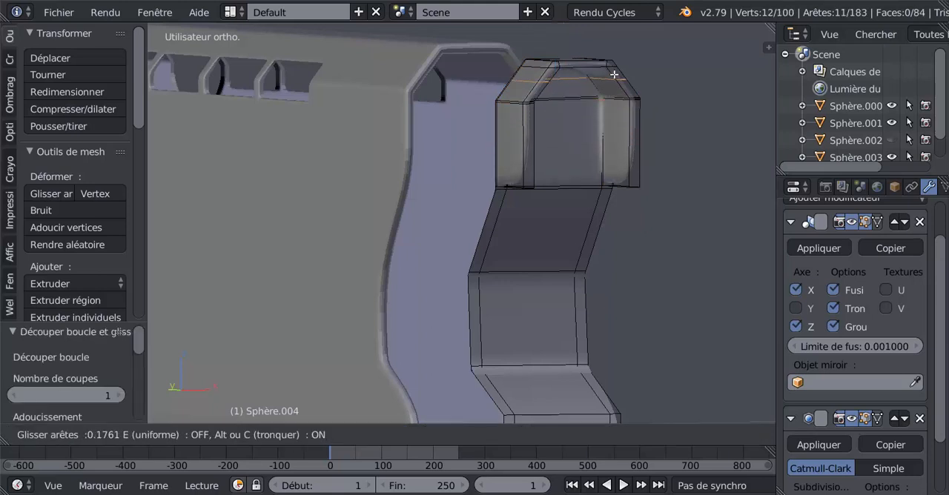
pyautogui.click(612, 67)
# Step: Add a horizontal loop cut across the hood's straight sides and slide it close to their lower end
pyautogui.moveTo(564, 142); pyautogui.dragTo(585, 151, button='middle')
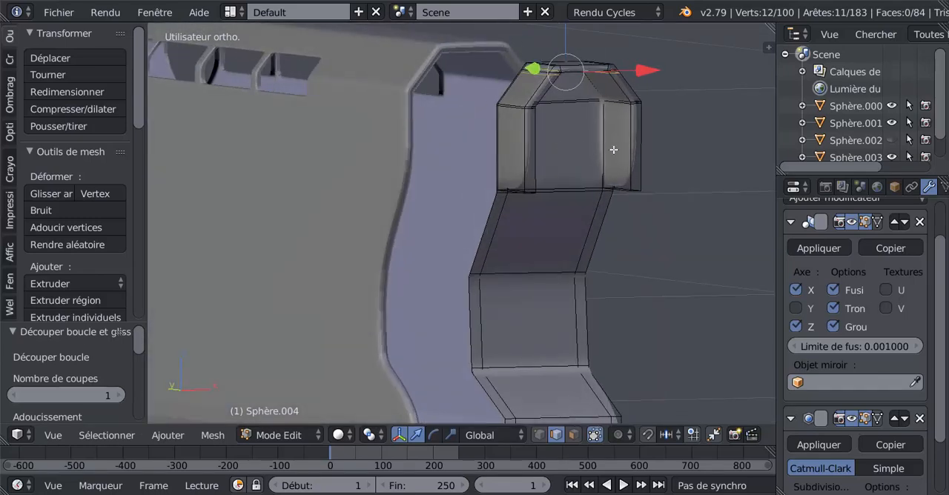
pyautogui.hotkey('ctrl', 'r')
pyautogui.click(594, 156)
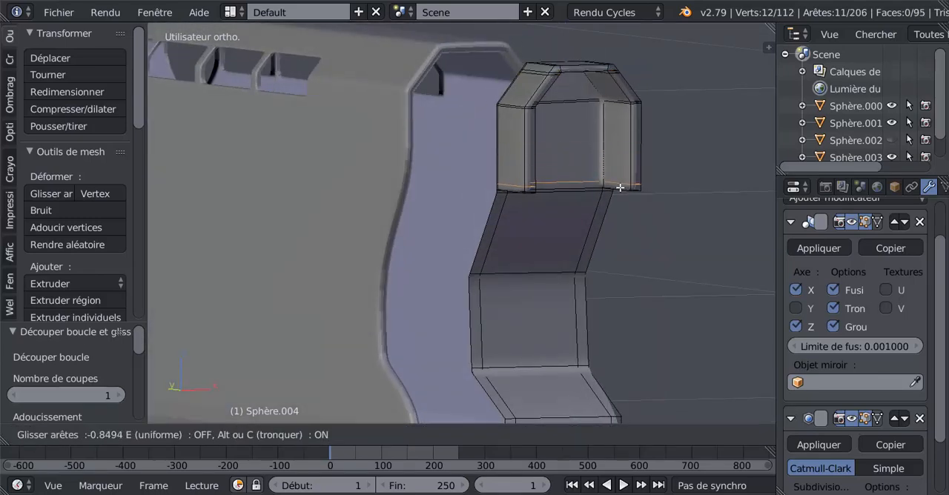
pyautogui.click(619, 190)
# Step: Select the large central face inside the hood and inset it by a narrow margin
pyautogui.moveTo(591, 192); pyautogui.dragTo(579, 147, button='middle')
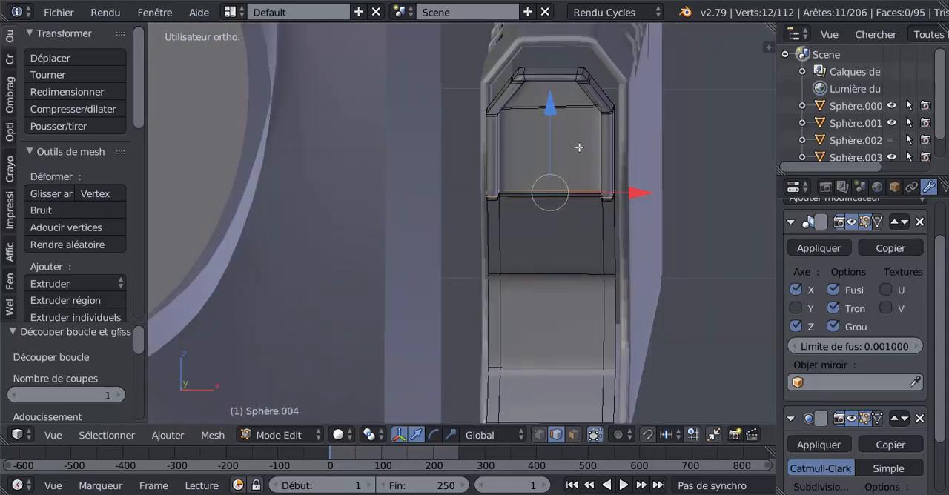
pyautogui.click(573, 436)
pyautogui.rightClick(557, 149)
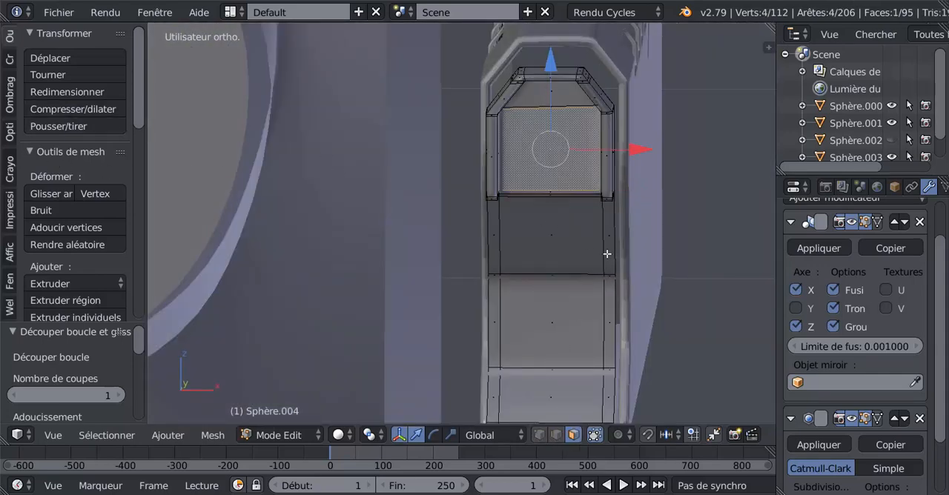
pyautogui.press('KP_3')
pyautogui.press('KP_1')
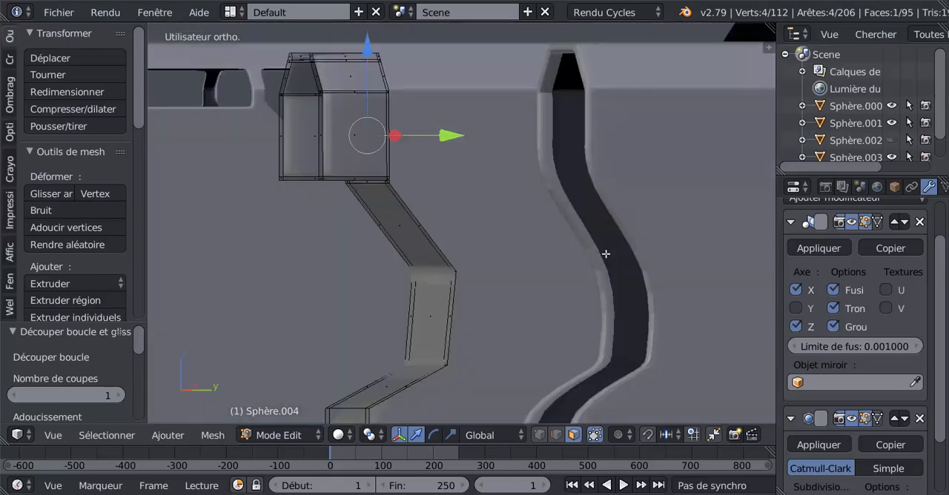
pyautogui.keyDown('shift'); pyautogui.moveTo(600, 237); pyautogui.dragTo(553, 262, button='middle'); pyautogui.keyUp('shift')
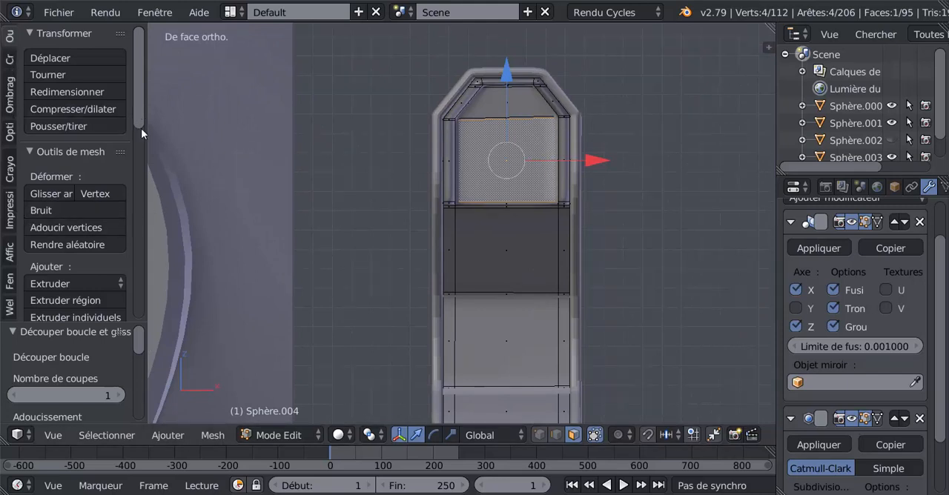
pyautogui.moveTo(141, 128); pyautogui.dragTo(143, 156)
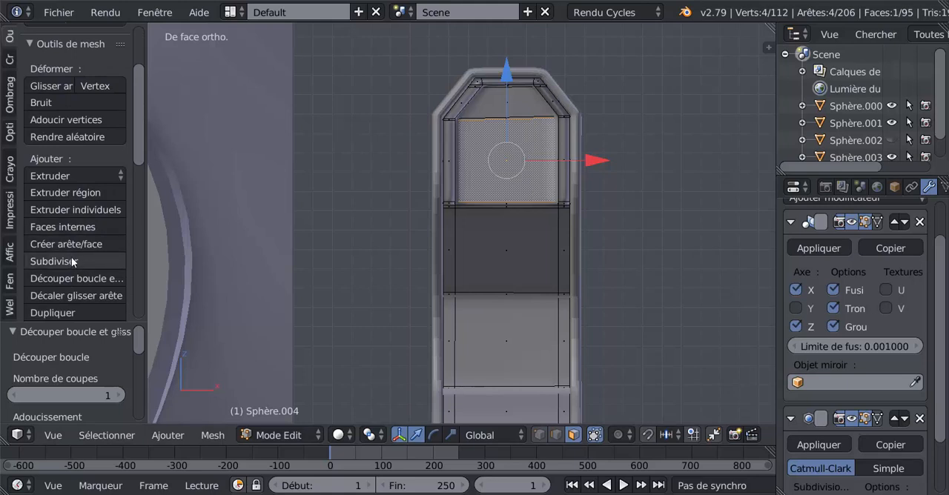
pyautogui.press('i')
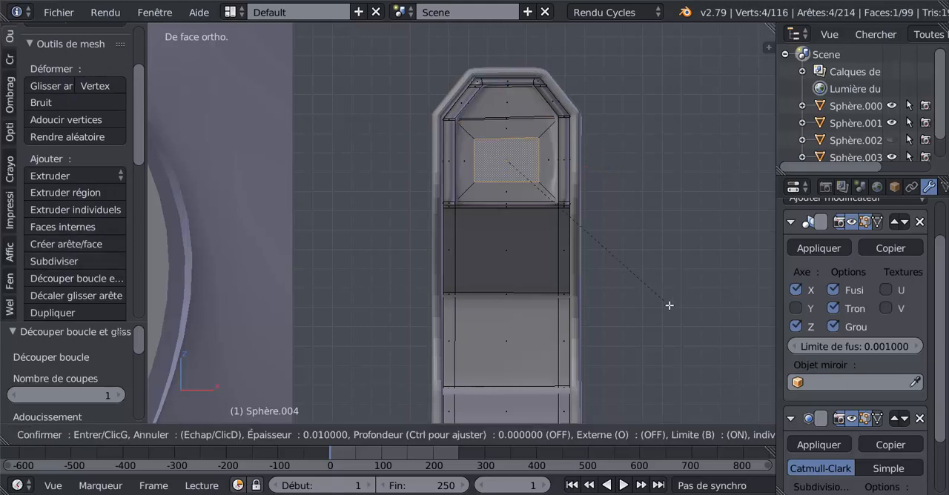
pyautogui.click(682, 314)
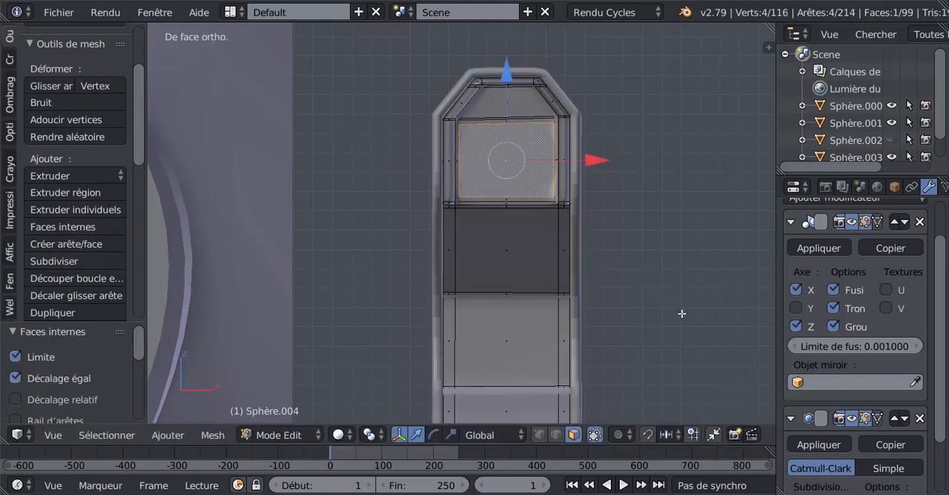
# Step: Subdivide the inset face with one cut and round it into a circle with the LoopTools Circle operation
pyautogui.click(50, 261)
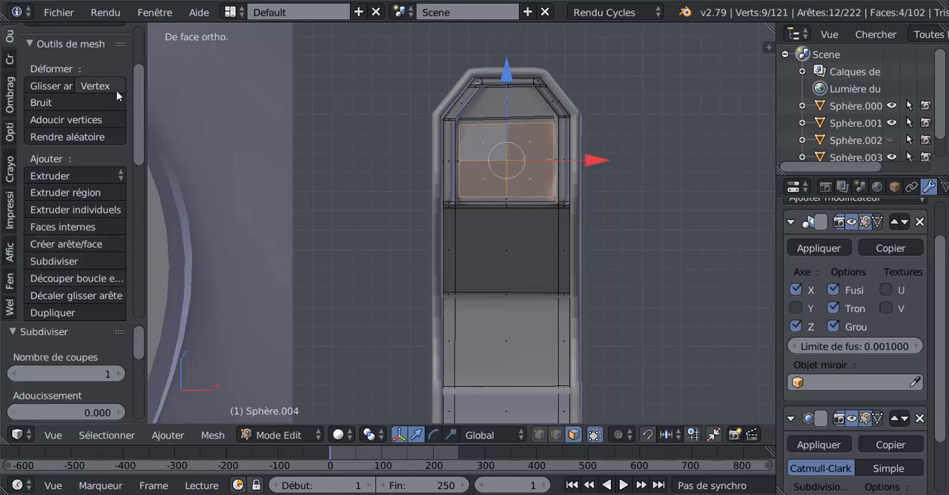
pyautogui.scroll(4, 10, 41)
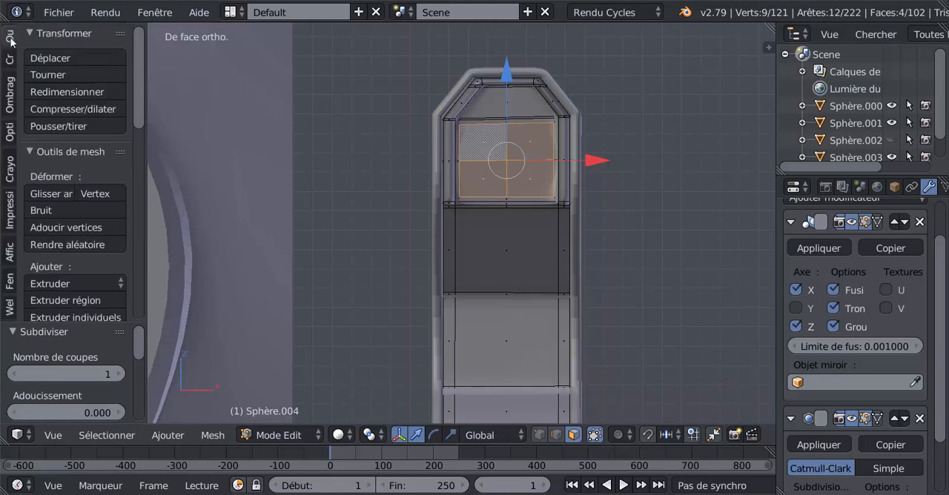
pyautogui.scroll(-1, 138, 156)
pyautogui.moveTo(138, 155); pyautogui.dragTo(138, 312)
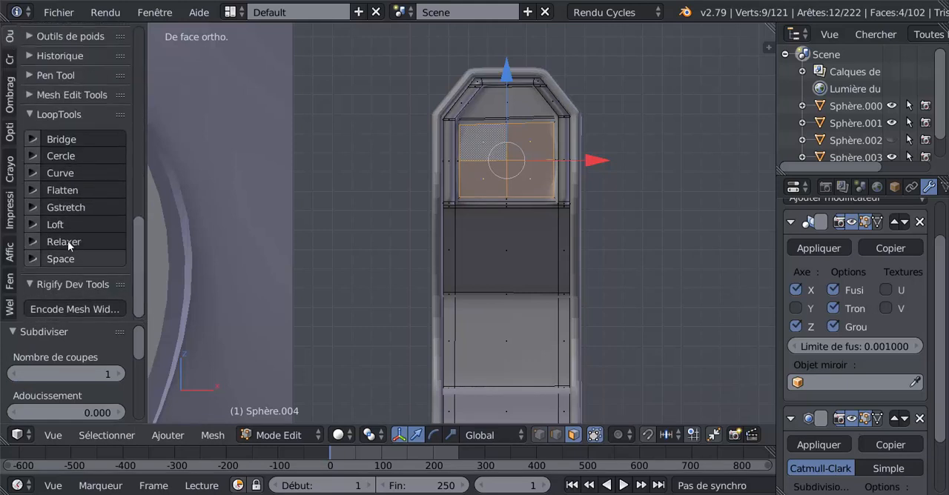
pyautogui.click(63, 156)
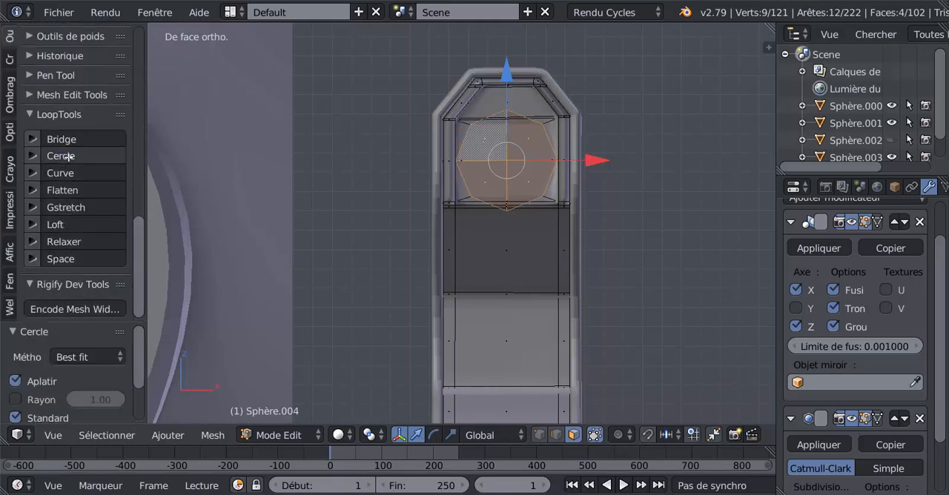
# Step: Scale the circular faces inside the hood by a factor of 0.762
pyautogui.press('s')
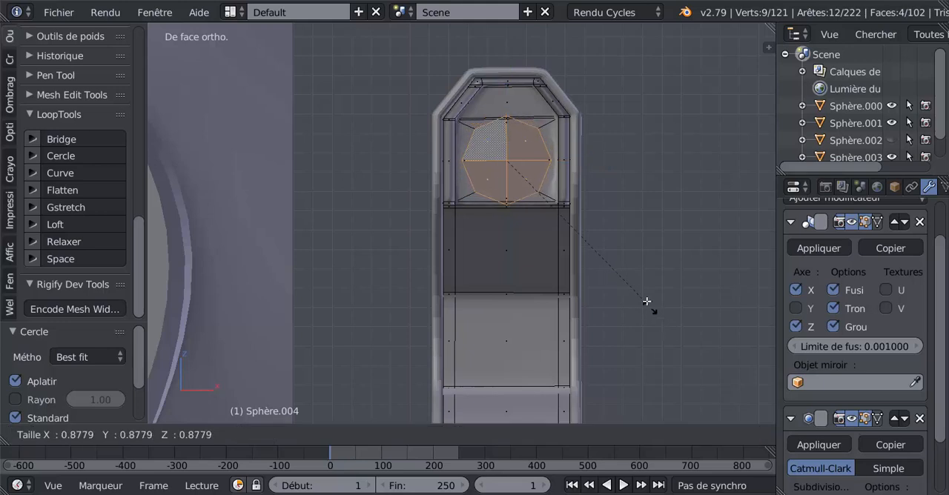
pyautogui.click(639, 280)
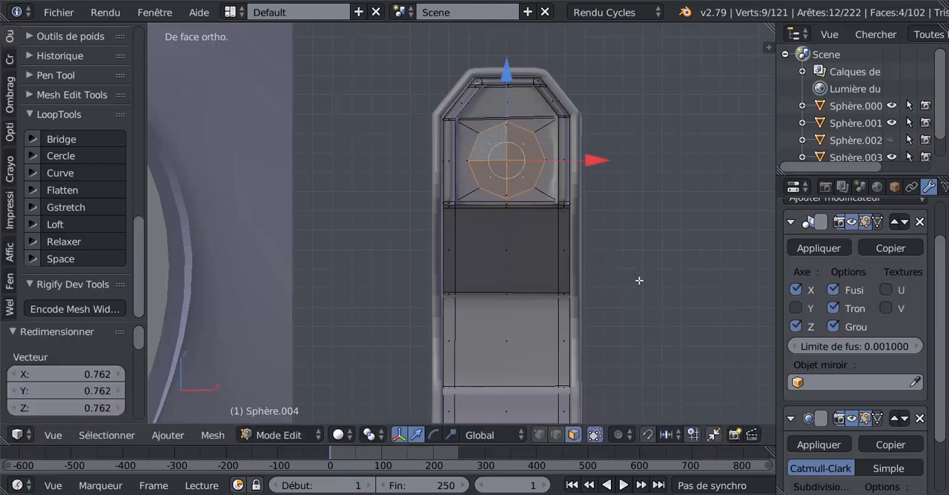
pyautogui.scroll(1, 636, 308)
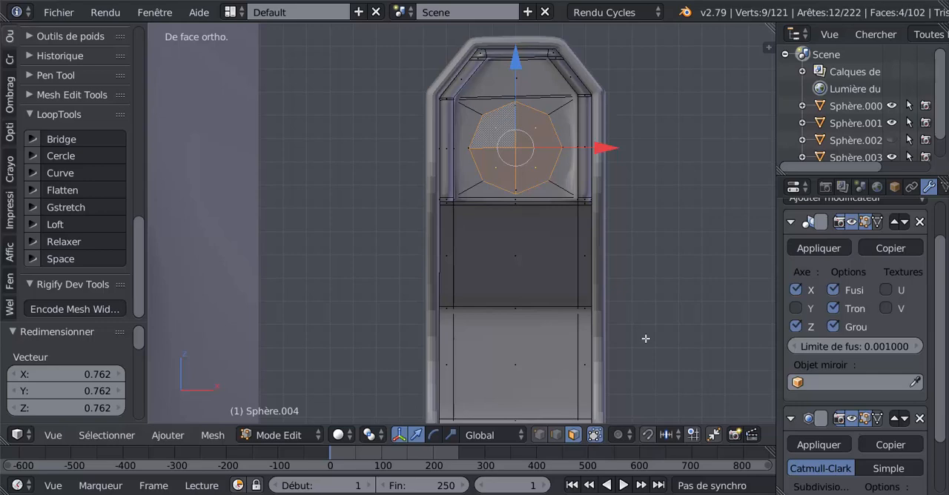
# Step: Try to extrude the circular faces outward in stages as a barrel base, scaling the last extrusion by 0.951
pyautogui.moveTo(625, 318); pyautogui.dragTo(524, 316, button='middle')
pyautogui.press('e')
pyautogui.click(524, 315)
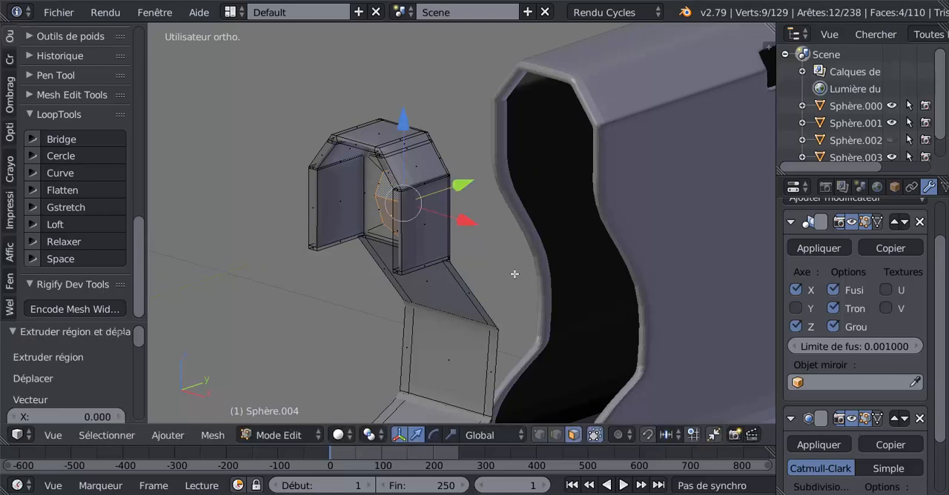
pyautogui.moveTo(460, 181); pyautogui.dragTo(432, 199)
pyautogui.press('e')
pyautogui.click(433, 198)
pyautogui.moveTo(432, 198); pyautogui.dragTo(533, 205, button='middle')
pyautogui.press('e')
pyautogui.press('s')
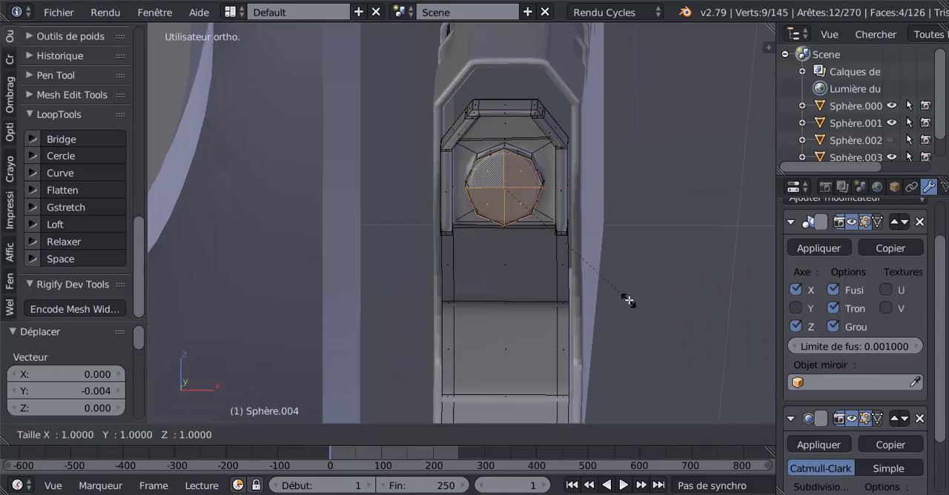
pyautogui.click(624, 293)
pyautogui.moveTo(585, 281); pyautogui.dragTo(528, 242, button='middle')
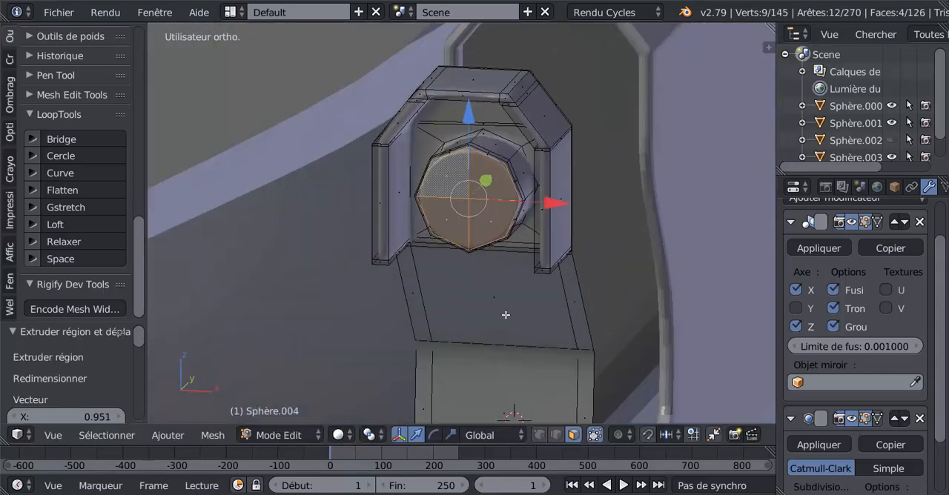
# Step: Undo the barrel extrusions back to the flat circular faces
pyautogui.hotkey('ctrl', 'z')
pyautogui.hotkey('ctrl', 'z')
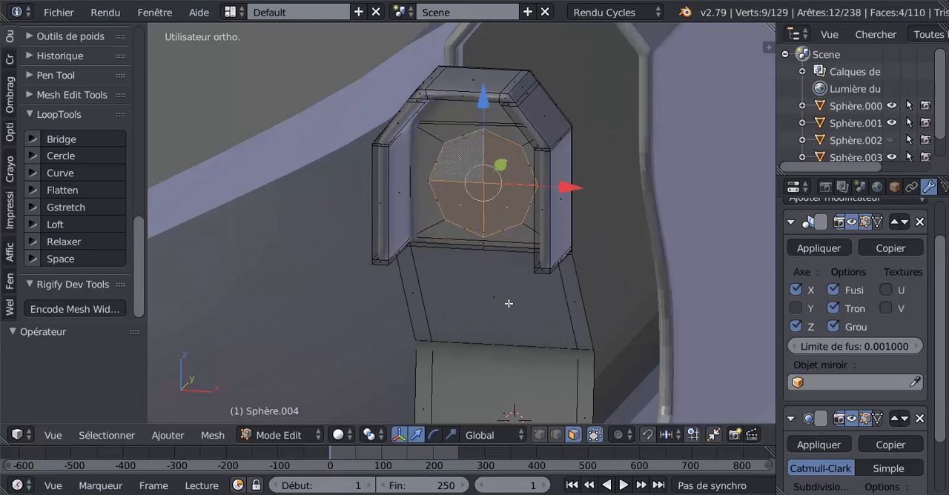
pyautogui.hotkey('ctrl', 'z')
pyautogui.moveTo(509, 303); pyautogui.dragTo(516, 303, button='middle')
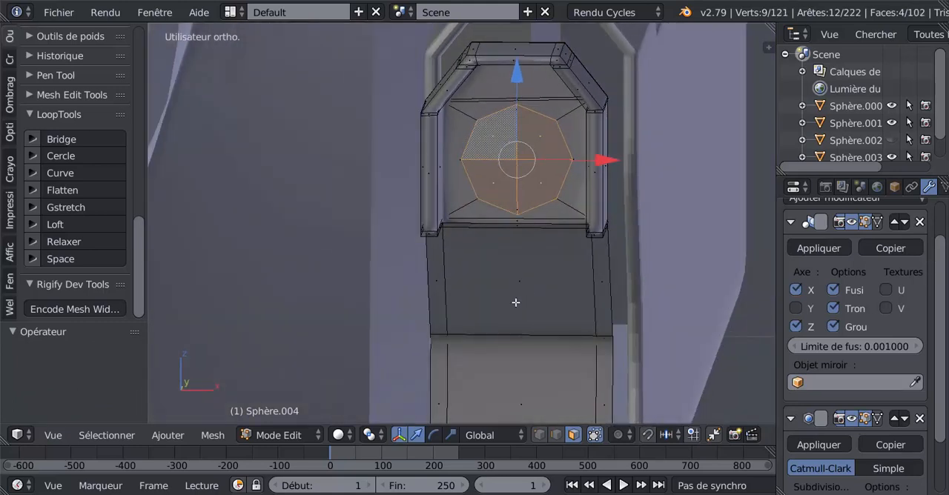
pyautogui.press('KP_1')
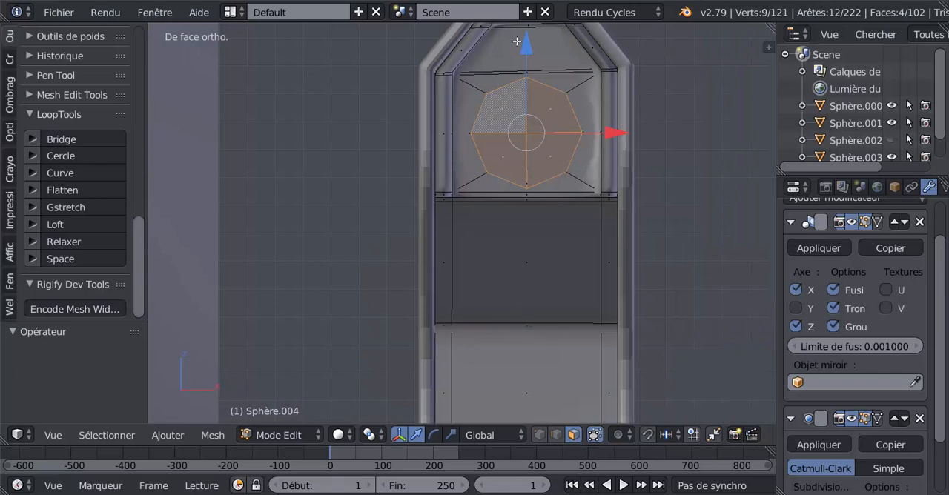
pyautogui.scroll(-3, 621, 169)
pyautogui.scroll(3, 556, 196)
pyautogui.press('s')
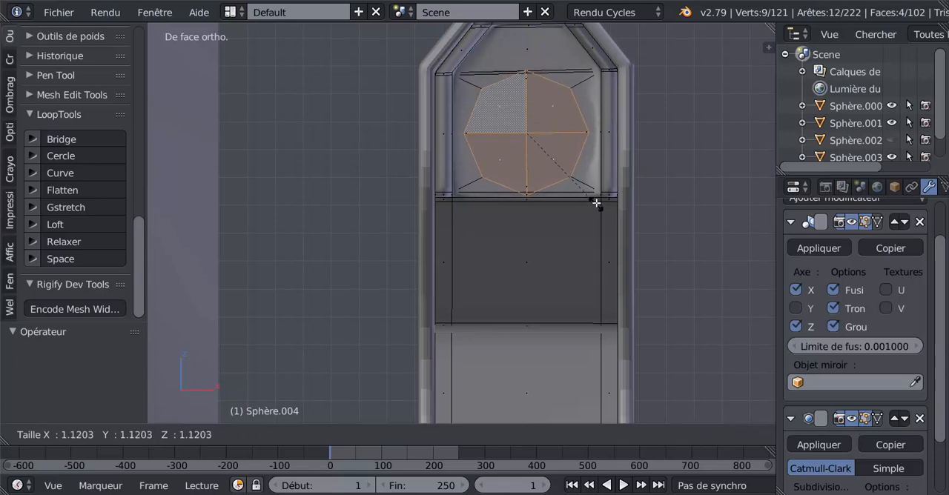
pyautogui.click(589, 194)
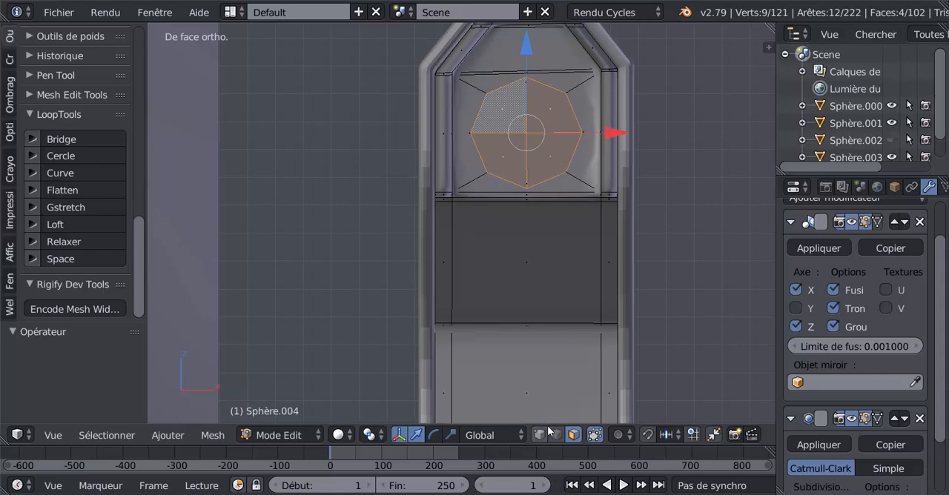
# Step: Select the hood's lower rim vertices through the mesh from the right side view and lower them along Z
pyautogui.moveTo(543, 331); pyautogui.dragTo(438, 301, button='middle')
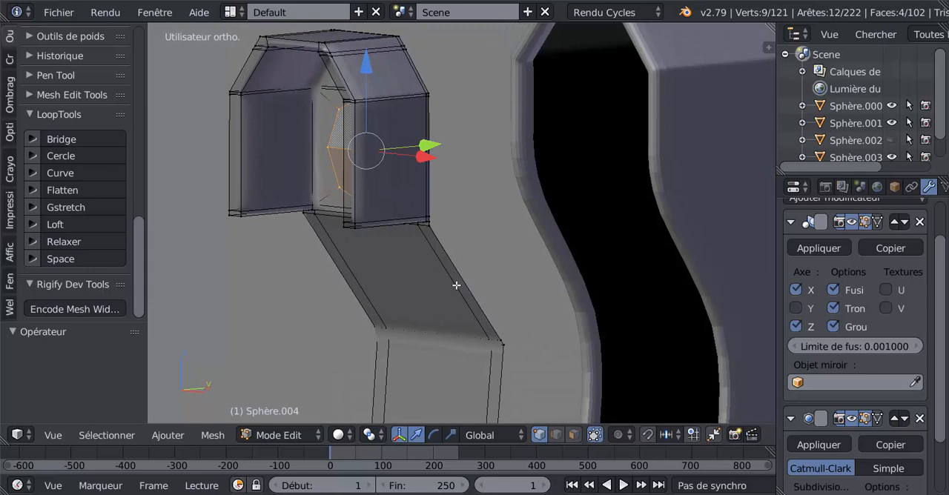
pyautogui.press('KP_3')
pyautogui.keyDown('shift'); pyautogui.moveTo(342, 282); pyautogui.dragTo(533, 259, button='middle'); pyautogui.keyUp('shift')
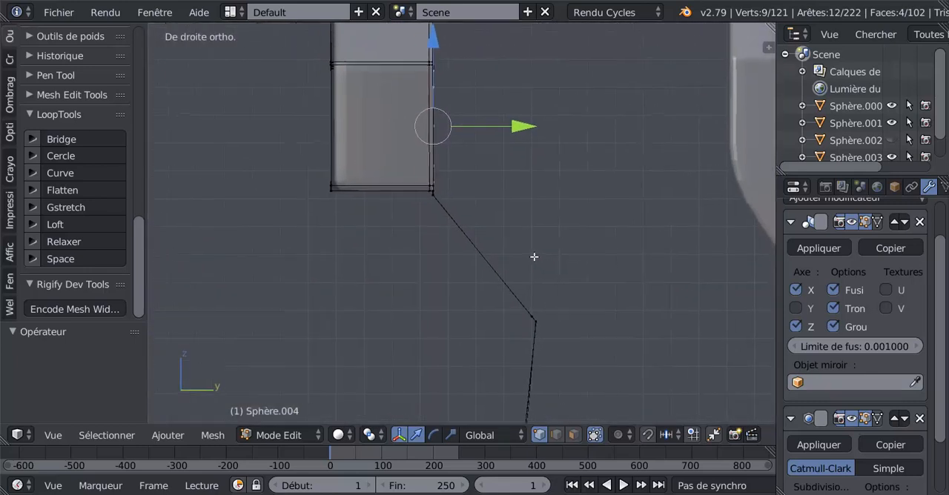
pyautogui.press('z')
pyautogui.press('a')
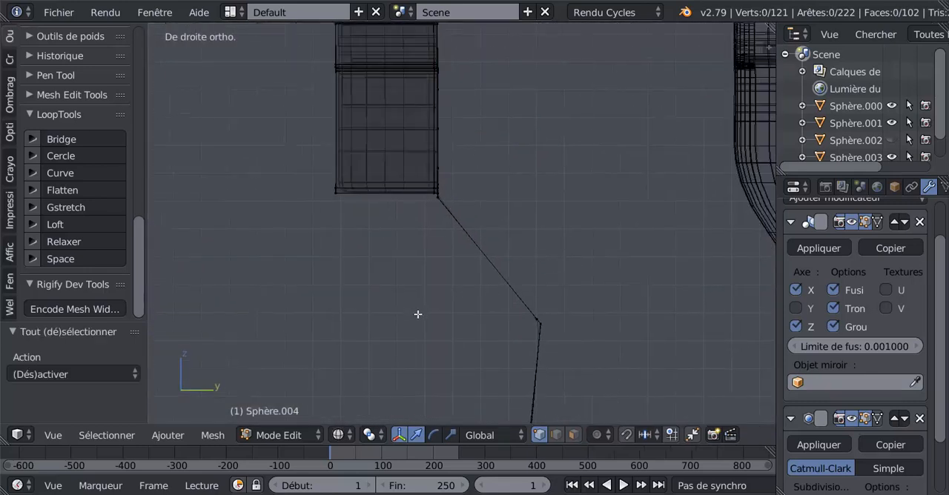
pyautogui.press('c')
pyautogui.moveTo(337, 197); pyautogui.dragTo(437, 194)
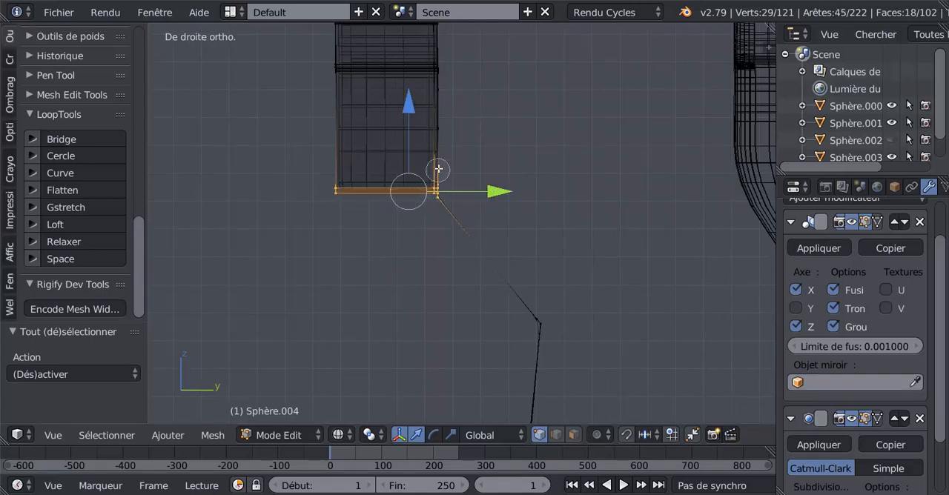
pyautogui.press('Escape')
pyautogui.moveTo(416, 109); pyautogui.dragTo(414, 139)
pyautogui.press('Tab')
pyautogui.moveTo(417, 147); pyautogui.dragTo(589, 154, button='middle')
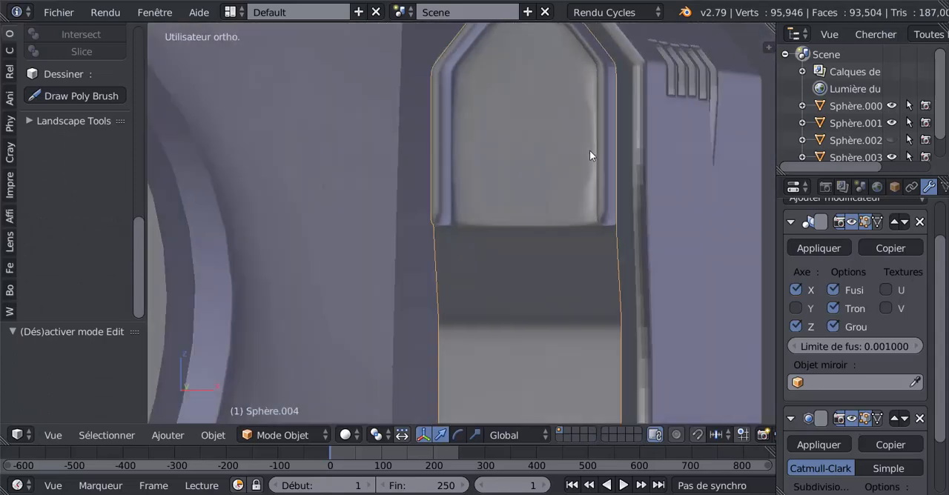
pyautogui.press('Tab')
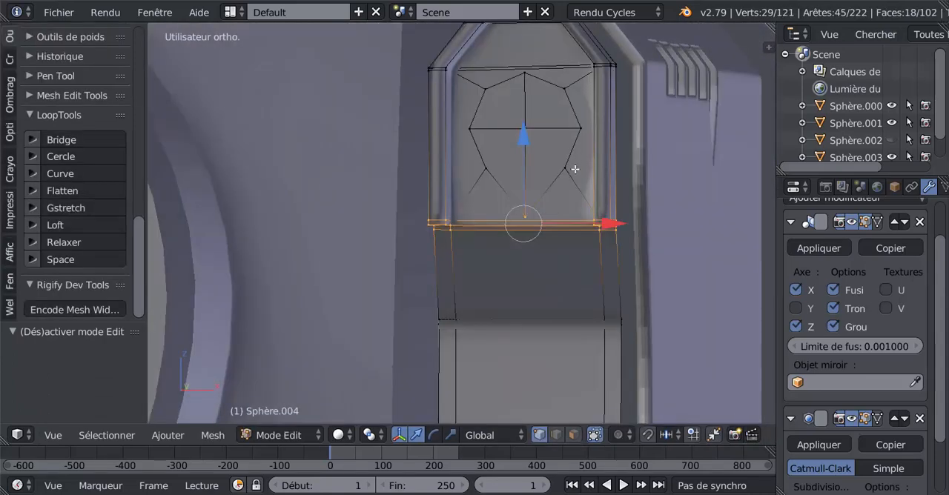
# Step: Select the eight outline vertices of the distorted disc inside the hood and round them with the LoopTools Circle operation
pyautogui.rightClick(544, 194)
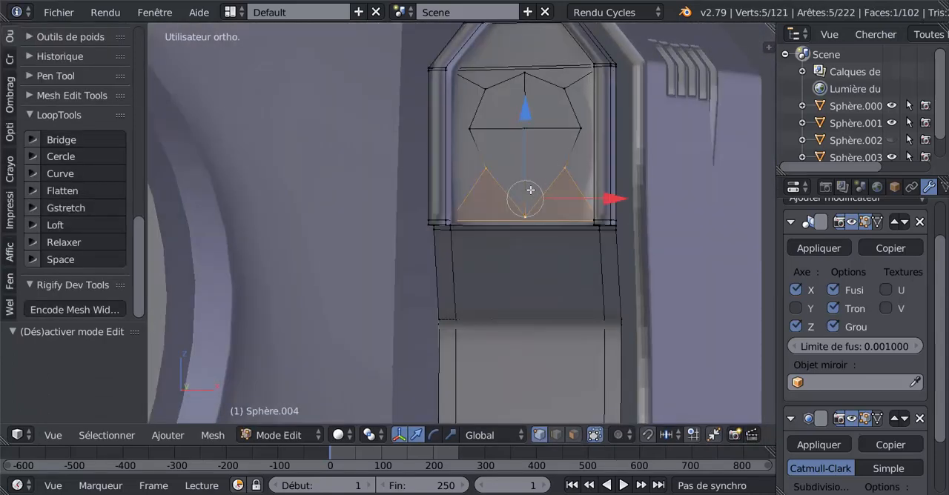
pyautogui.rightClick(523, 198)
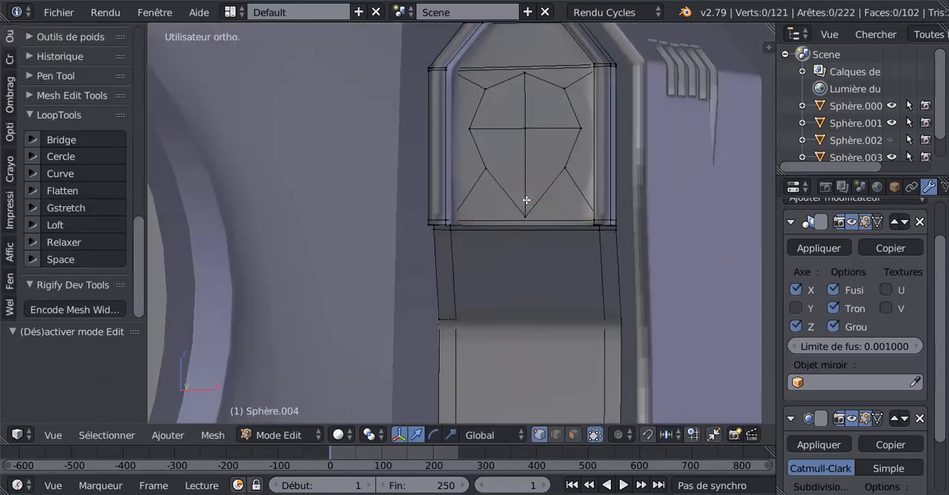
pyautogui.keyDown('shift'); pyautogui.rightClick(485, 169); pyautogui.keyUp('shift')
pyautogui.keyDown('shift'); pyautogui.rightClick(470, 129); pyautogui.keyUp('shift')
pyautogui.keyDown('shift'); pyautogui.rightClick(485, 89); pyautogui.keyUp('shift')
pyautogui.keyDown('shift'); pyautogui.rightClick(525, 73); pyautogui.keyUp('shift')
pyautogui.keyDown('shift'); pyautogui.rightClick(565, 88); pyautogui.keyUp('shift')
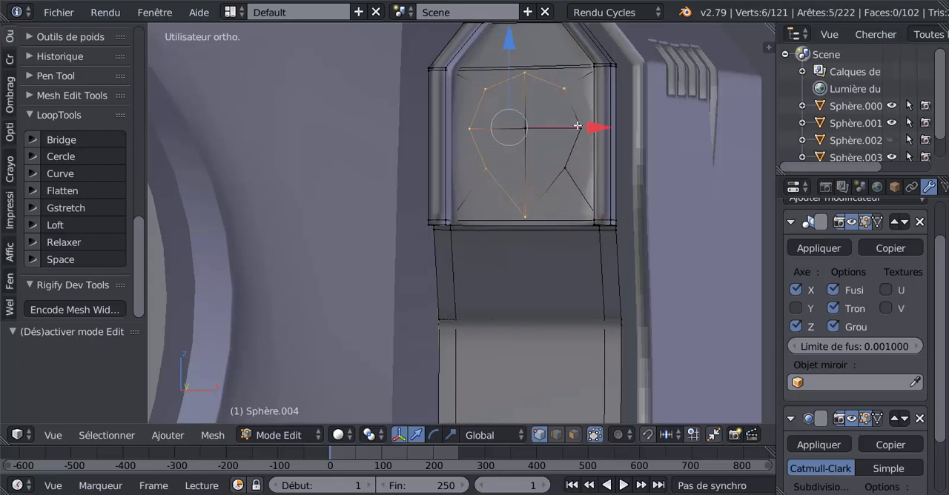
pyautogui.keyDown('shift'); pyautogui.rightClick(580, 128); pyautogui.keyUp('shift')
pyautogui.keyDown('shift'); pyautogui.rightClick(562, 168); pyautogui.keyUp('shift')
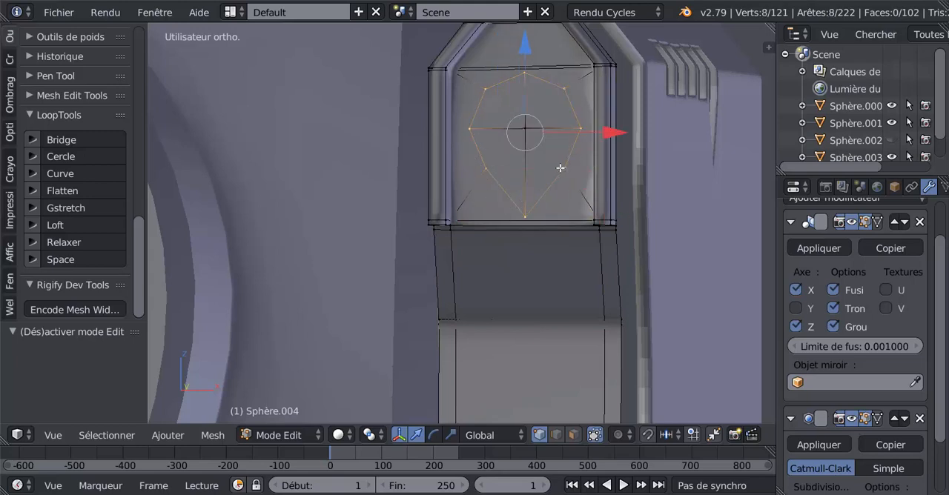
pyautogui.click(74, 155)
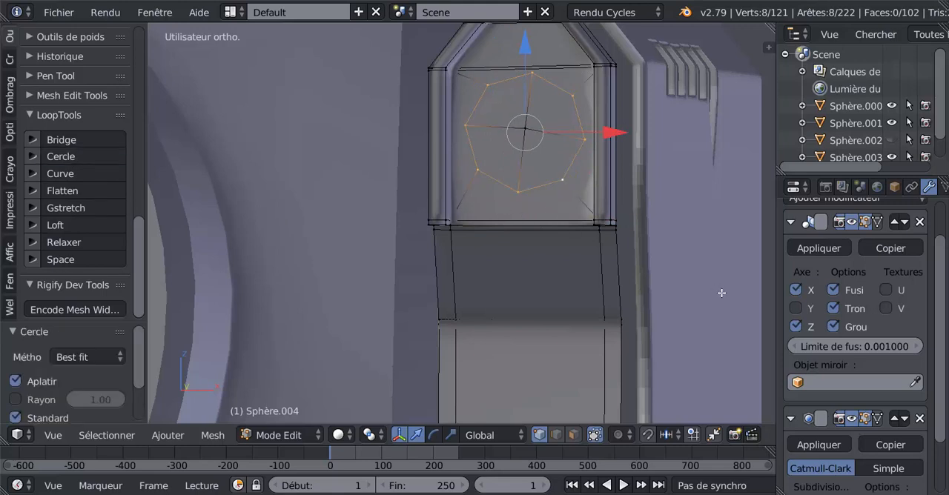
# Step: Scale the circular vertex ring by 1.125 and move it -0.006 along Z to centre it in the hood
pyautogui.moveTo(674, 315); pyautogui.dragTo(686, 312, button='middle')
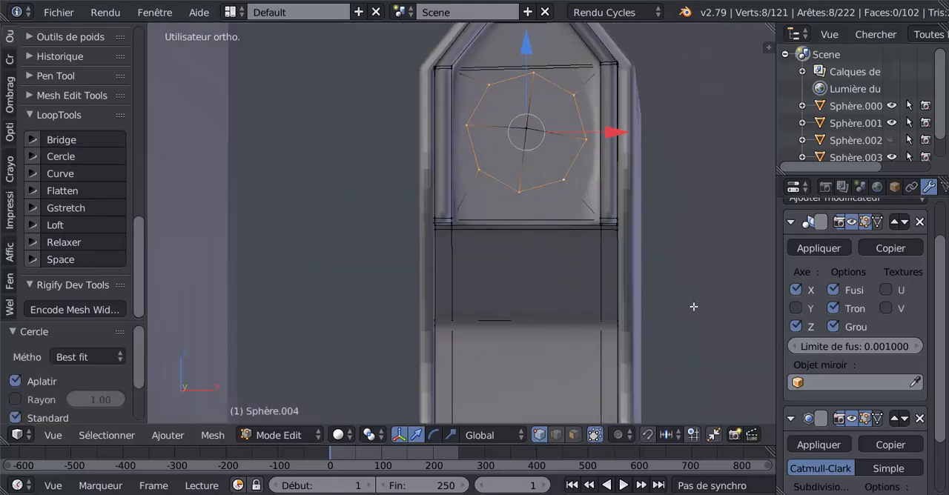
pyautogui.press('KP_1')
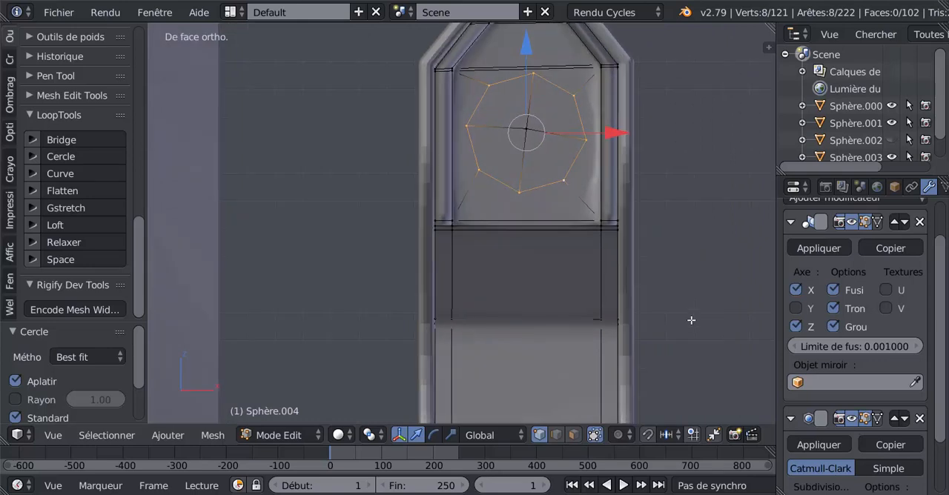
pyautogui.press('s')
pyautogui.click(697, 353)
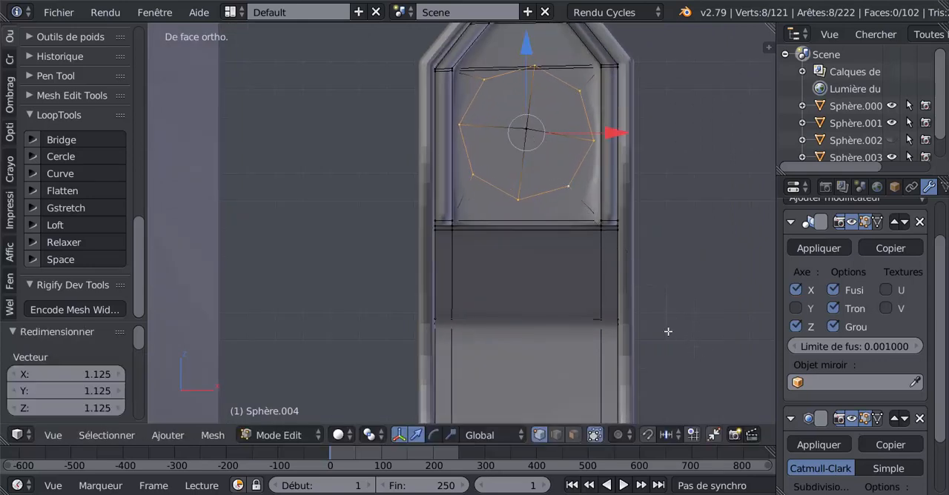
pyautogui.press('g')
pyautogui.press('z')
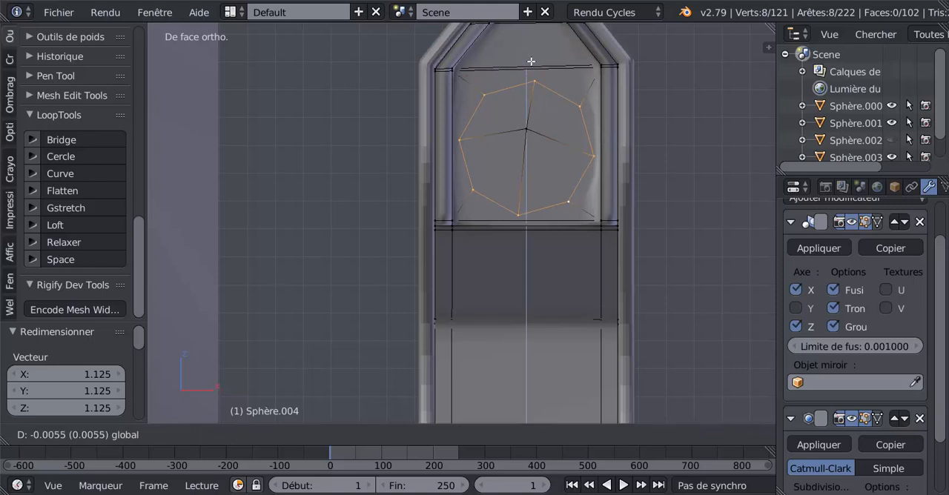
pyautogui.click(531, 61)
# Step: Move the disc's centre vertex -0.006 along Z to the middle of the ring
pyautogui.rightClick(522, 119)
pyautogui.press('g')
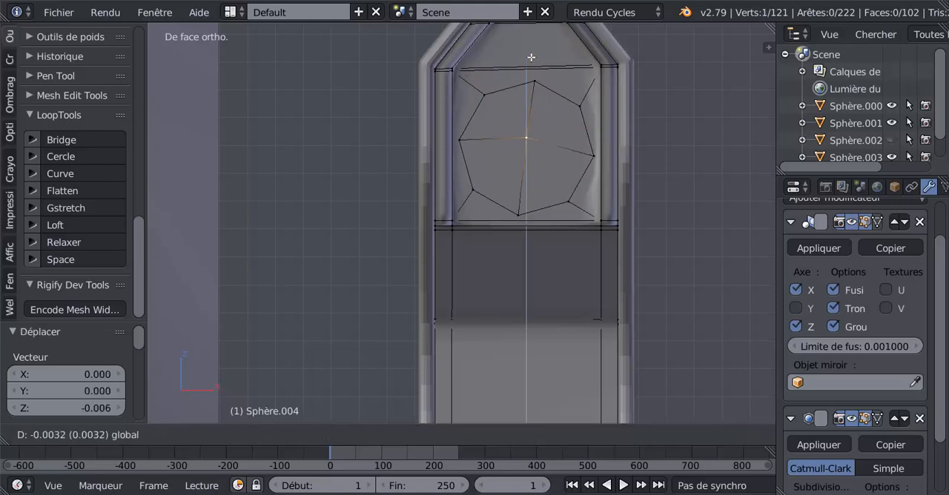
pyautogui.click(562, 161)
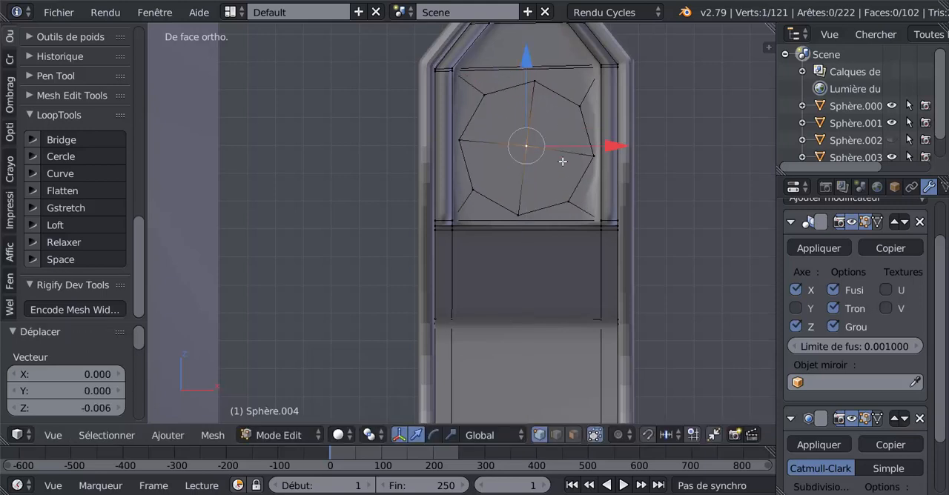
# Step: Select all the disc's vertices and rotate them by -5.53° in front view to straighten its dividing edges
pyautogui.press('r')
pyautogui.rightClick(696, 284)
pyautogui.keyDown('shift'); pyautogui.rightClick(484, 95); pyautogui.keyUp('shift')
pyautogui.keyDown('shift'); pyautogui.rightClick(533, 82); pyautogui.keyUp('shift')
pyautogui.keyDown('shift'); pyautogui.rightClick(580, 107); pyautogui.keyUp('shift')
pyautogui.keyDown('shift'); pyautogui.rightClick(588, 152); pyautogui.keyUp('shift')
pyautogui.keyDown('shift'); pyautogui.rightClick(531, 200); pyautogui.keyUp('shift')
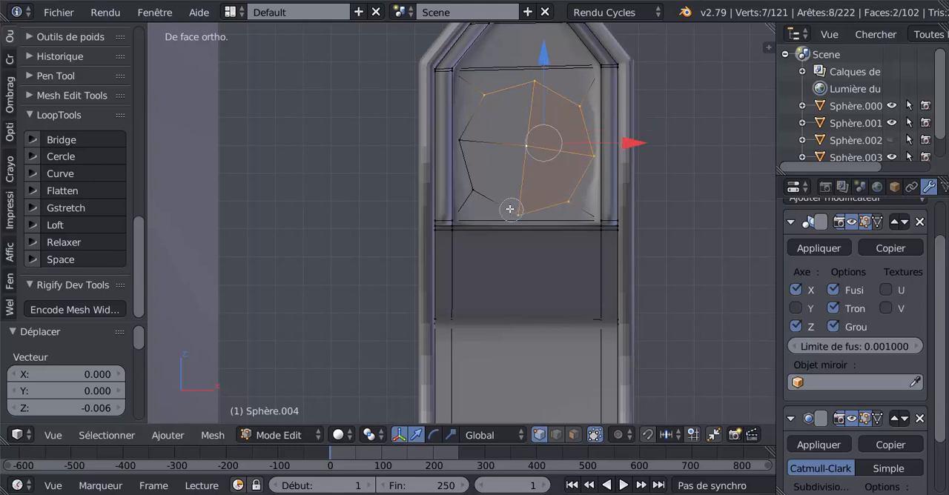
pyautogui.keyDown('shift'); pyautogui.rightClick(490, 191); pyautogui.keyUp('shift')
pyautogui.keyDown('shift'); pyautogui.rightClick(491, 131); pyautogui.keyUp('shift')
pyautogui.press('r')
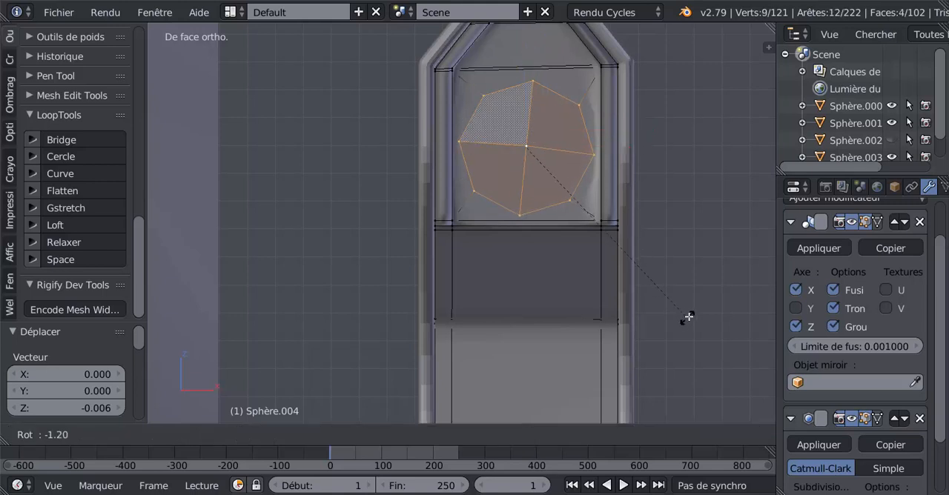
pyautogui.click(699, 303)
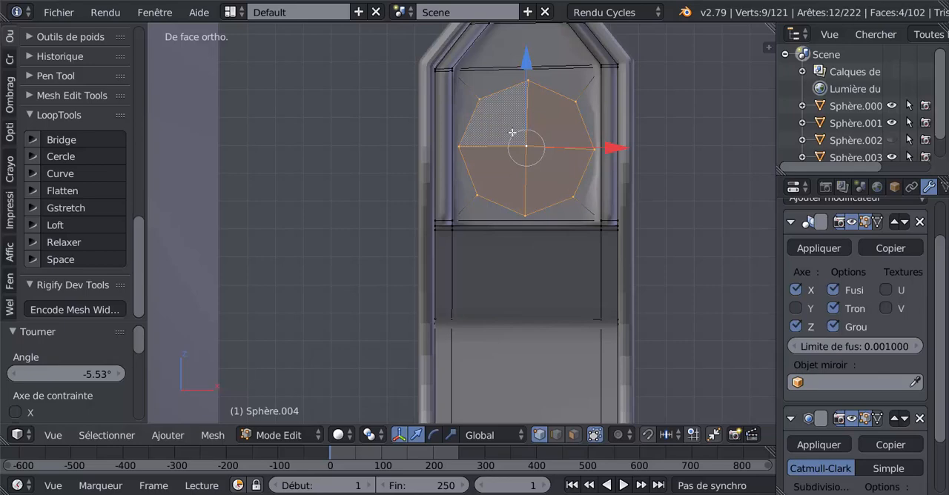
# Step: Extrude the disc faces in place and move them -0.003 along Y as a supporting edge loop
pyautogui.moveTo(565, 162); pyautogui.dragTo(490, 184, button='middle')
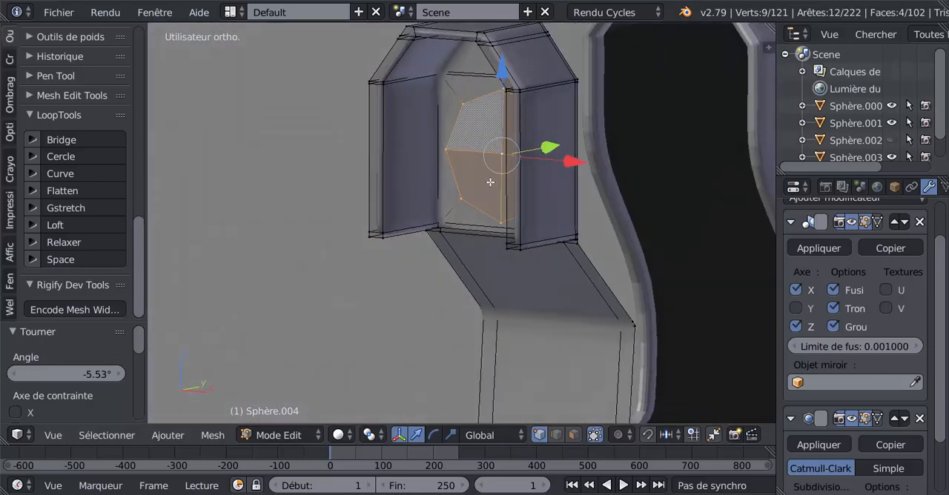
pyautogui.press('e')
pyautogui.press('Escape')
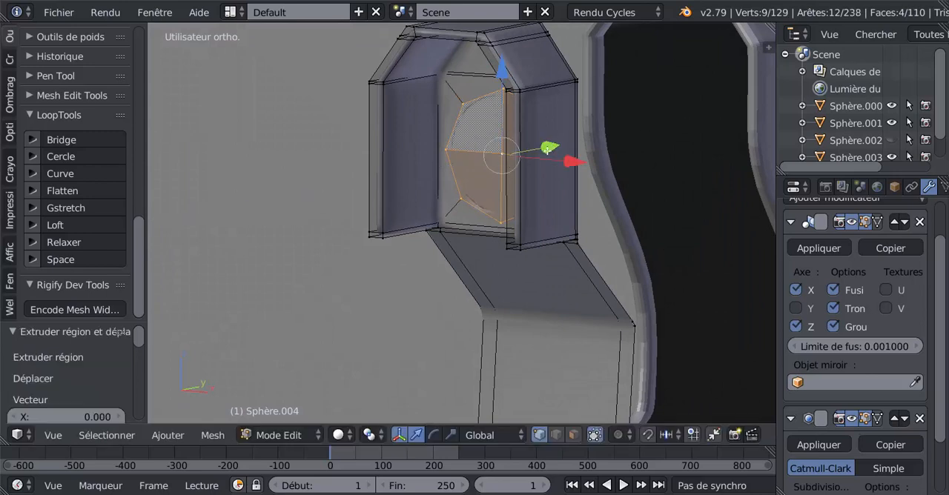
pyautogui.moveTo(548, 149)
pyautogui.mouseDown()
pyautogui.moveTo(508, 170)
pyautogui.moveTo(552, 159)
pyautogui.mouseUp()
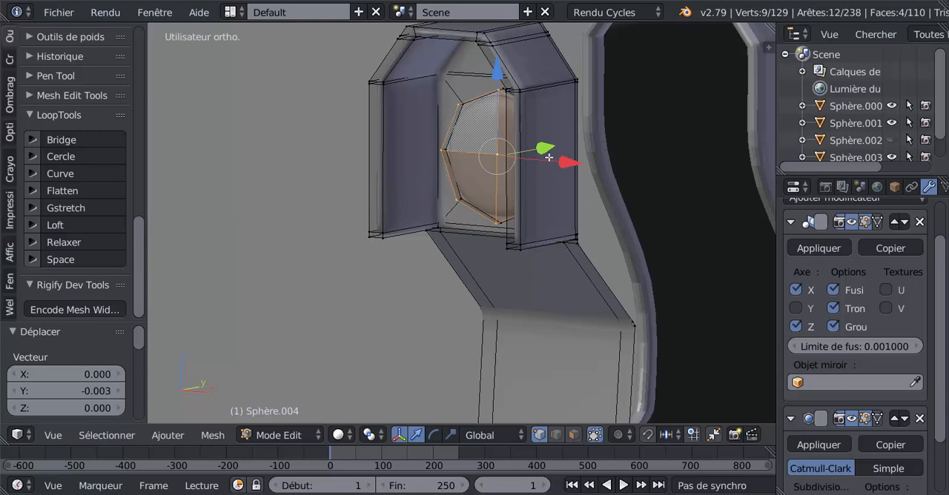
# Step: Extrude the disc faces again and move them -0.016 along Y to form the barrel base
pyautogui.press('e')
pyautogui.click(548, 156)
pyautogui.moveTo(534, 171); pyautogui.dragTo(527, 177, button='middle')
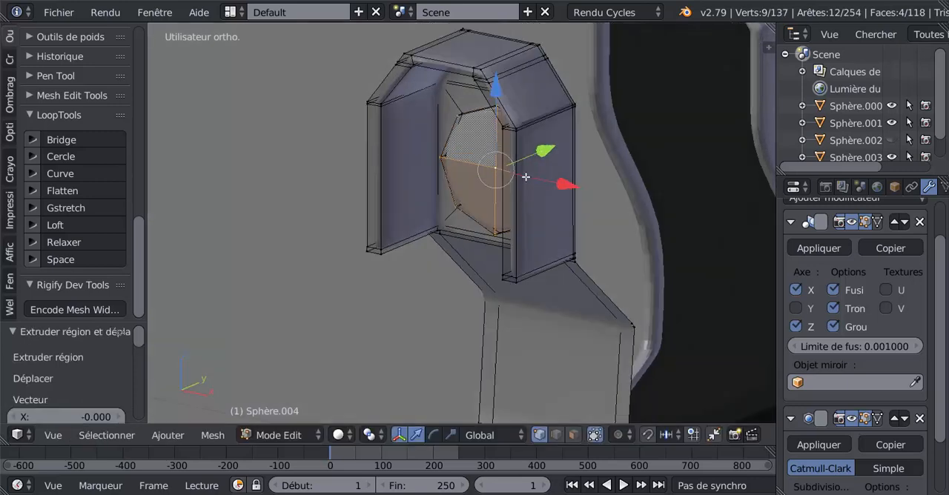
pyautogui.press('g')
pyautogui.press('y')
pyautogui.click(516, 177)
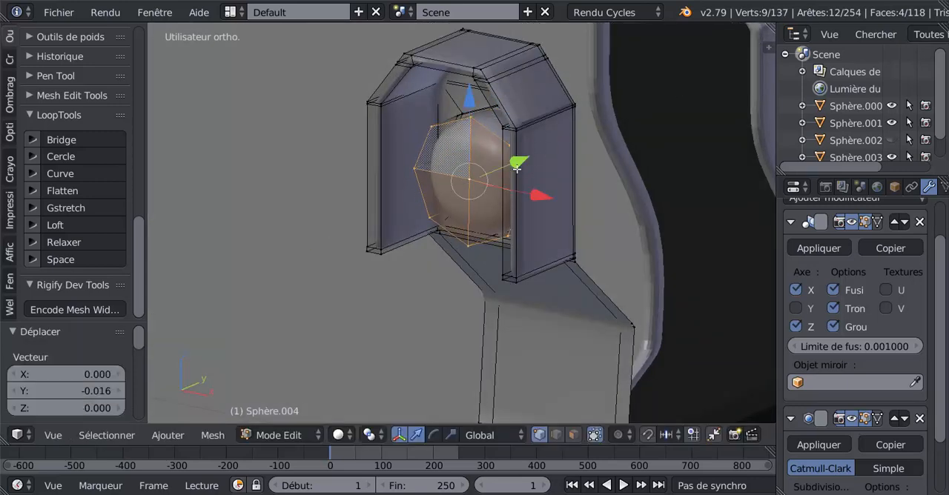
# Step: Extrude the front faces of the barrel base once more and pull them further outward along Y
pyautogui.press('e')
pyautogui.click(522, 175)
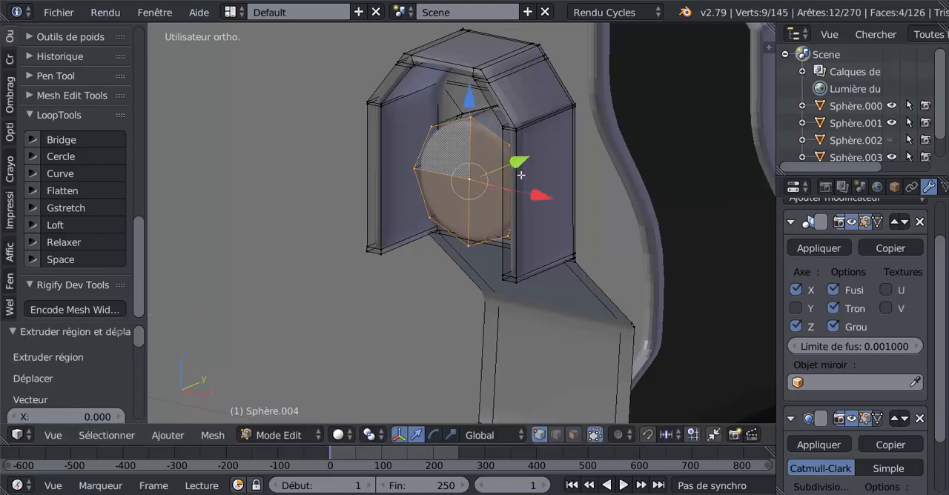
pyautogui.press('g')
pyautogui.press('y')
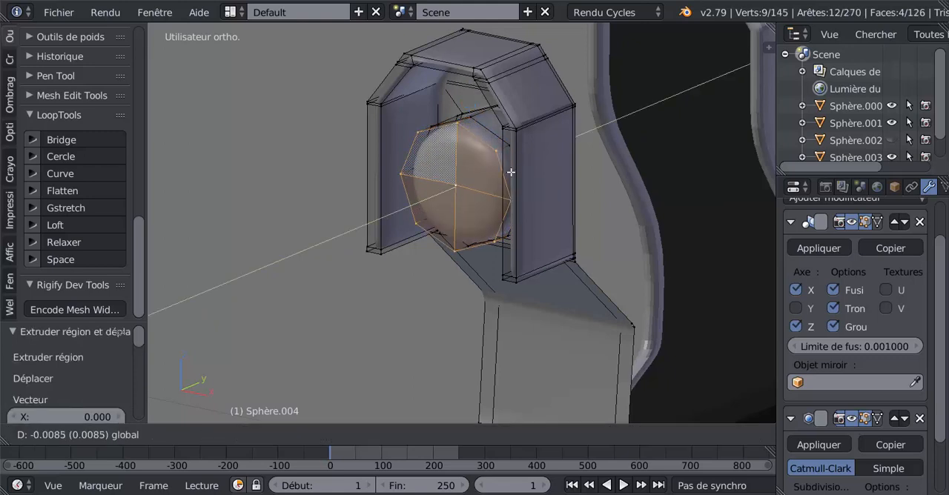
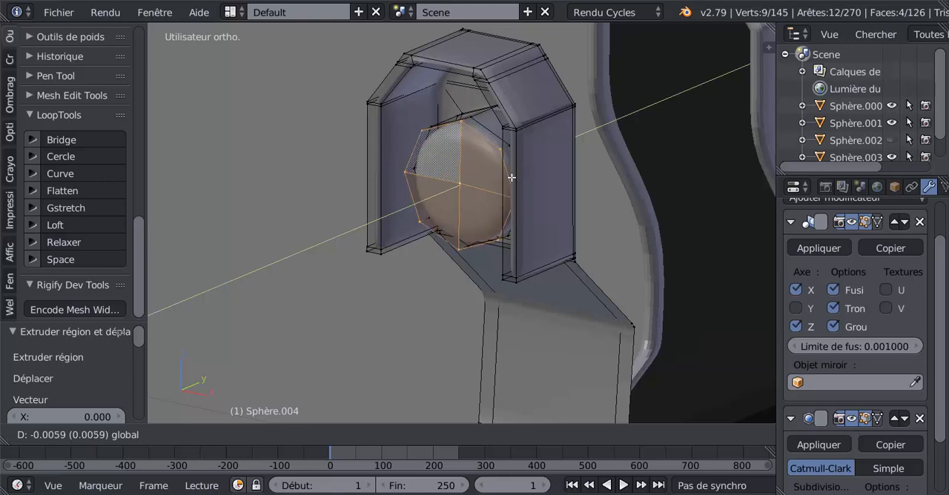
# Step: Finish extending the barrel's front faces by -0.014 along Y, and extrude them another -0.002 as a supporting edge loop
pyautogui.click(505, 181)
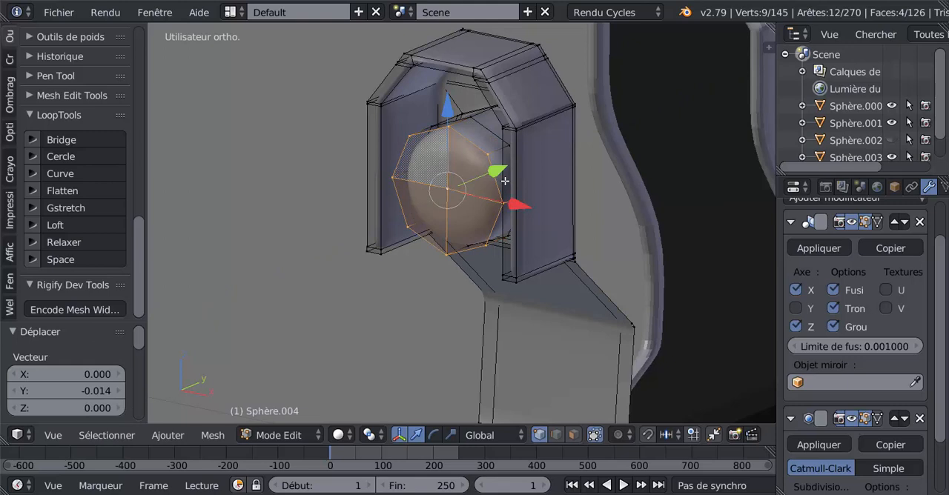
pyautogui.press('e')
pyautogui.rightClick(505, 181)
pyautogui.moveTo(506, 171); pyautogui.dragTo(501, 173)
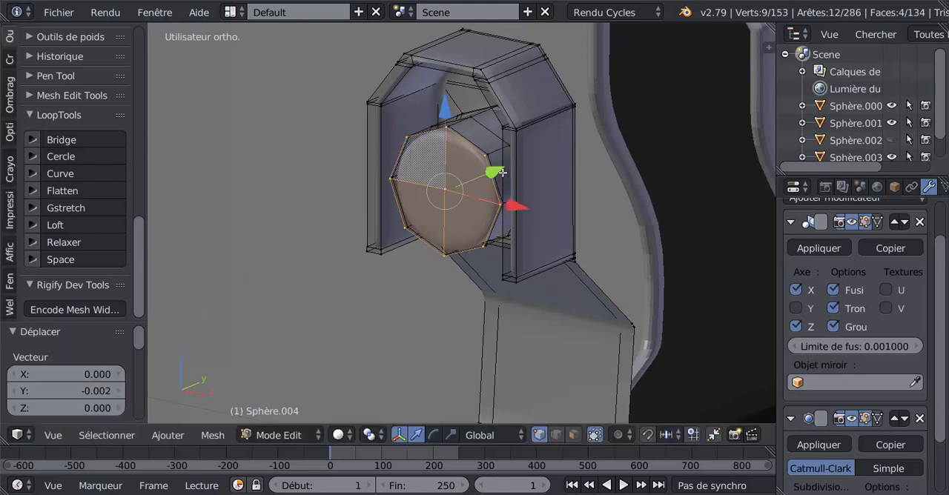
pyautogui.moveTo(502, 173); pyautogui.dragTo(519, 183, button='middle')
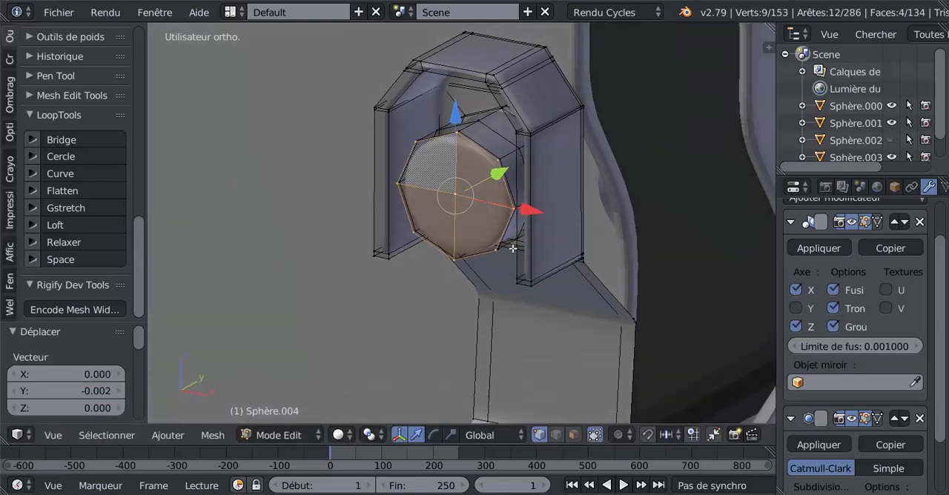
# Step: Extrude the barrel's front faces and scale them to 0.786 to form the muzzle rim
pyautogui.press('e')
pyautogui.press('s')
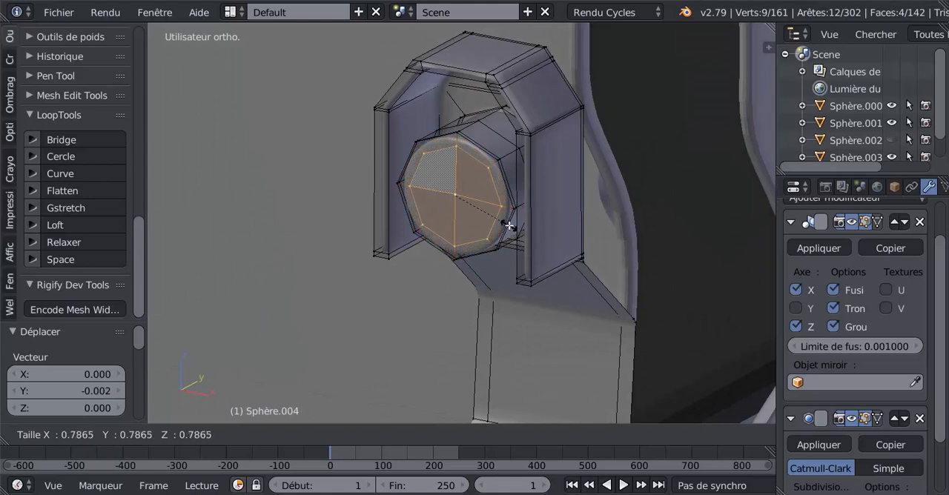
pyautogui.click(509, 225)
pyautogui.moveTo(460, 216); pyautogui.dragTo(445, 215, button='middle')
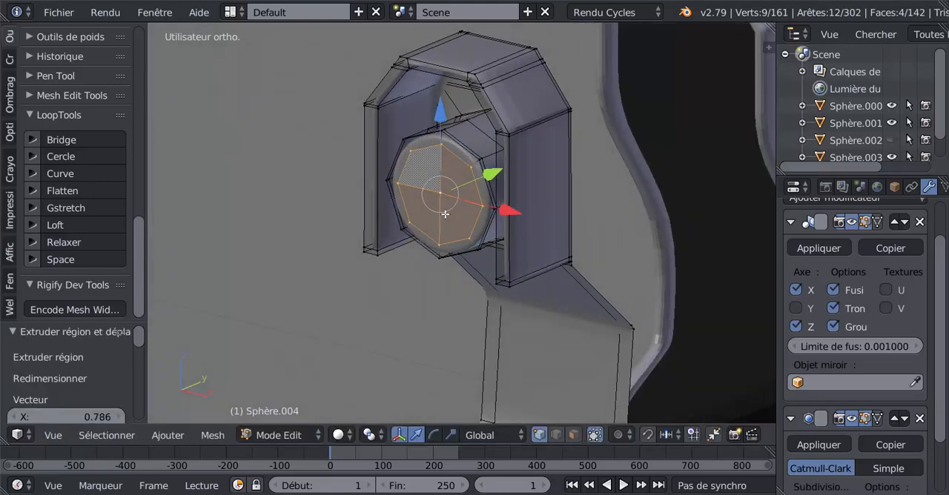
# Step: Extrude the inner front faces and push them 0.026 back along Y to hollow out the barrel
pyautogui.press('e')
pyautogui.click(450, 208)
pyautogui.moveTo(497, 171); pyautogui.dragTo(536, 157)
pyautogui.moveTo(525, 161); pyautogui.dragTo(569, 163, button='middle')
pyautogui.scroll(1, 564, 177)
pyautogui.moveTo(534, 198); pyautogui.dragTo(507, 209, button='middle')
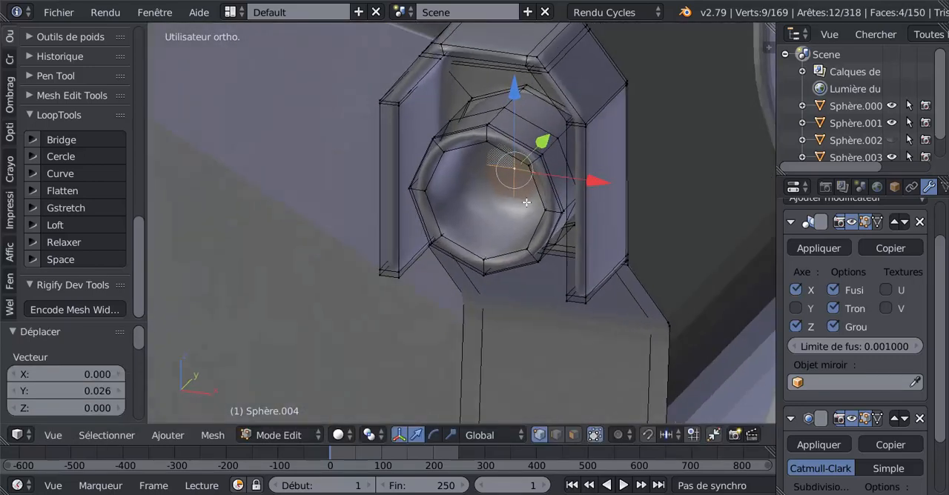
# Step: Extrude the faces at the bottom of the bore again and move them 0.004 along Y
pyautogui.press('e')
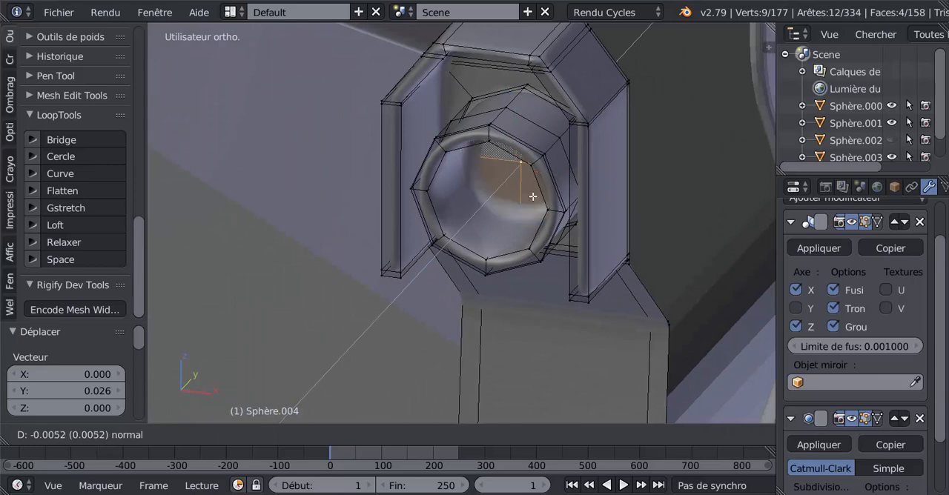
pyautogui.click(533, 182)
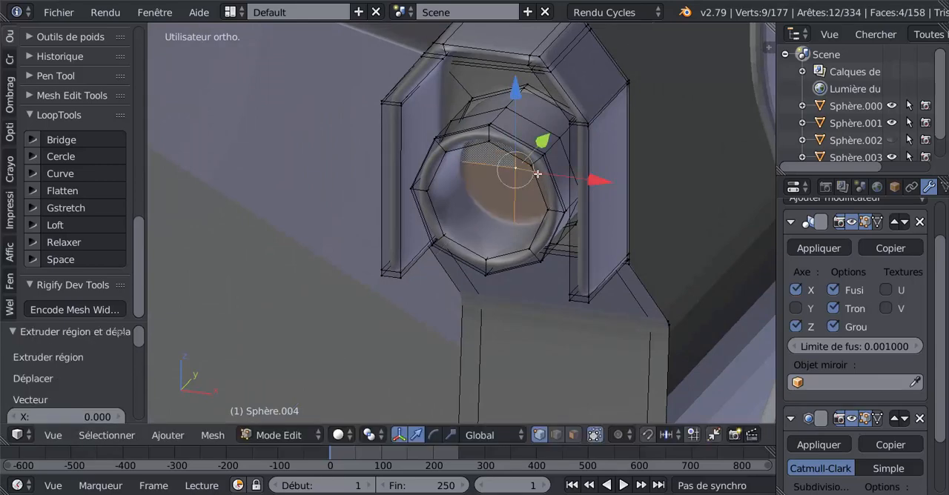
pyautogui.moveTo(546, 146); pyautogui.dragTo(550, 144)
pyautogui.moveTo(548, 182); pyautogui.dragTo(549, 178, button='middle')
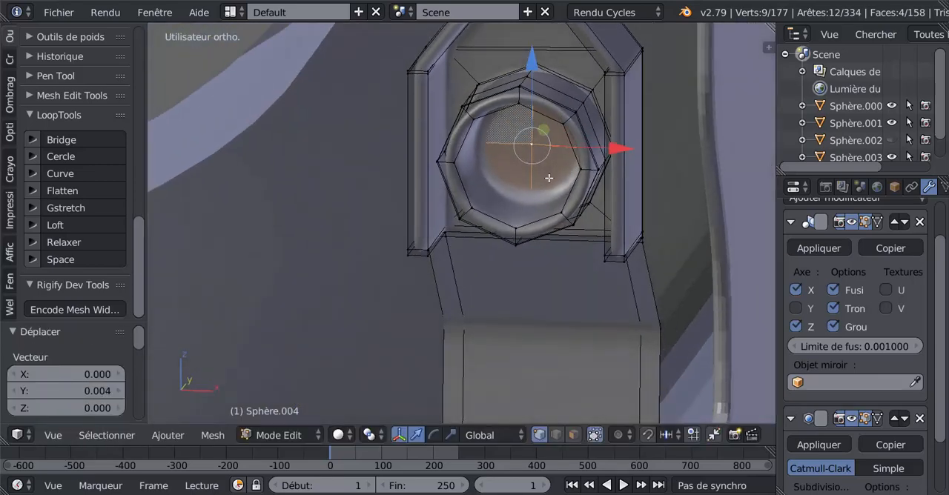
# Step: Delete the faces closing the bottom of the bore, and check the open barrel in object mode
pyautogui.press('x')
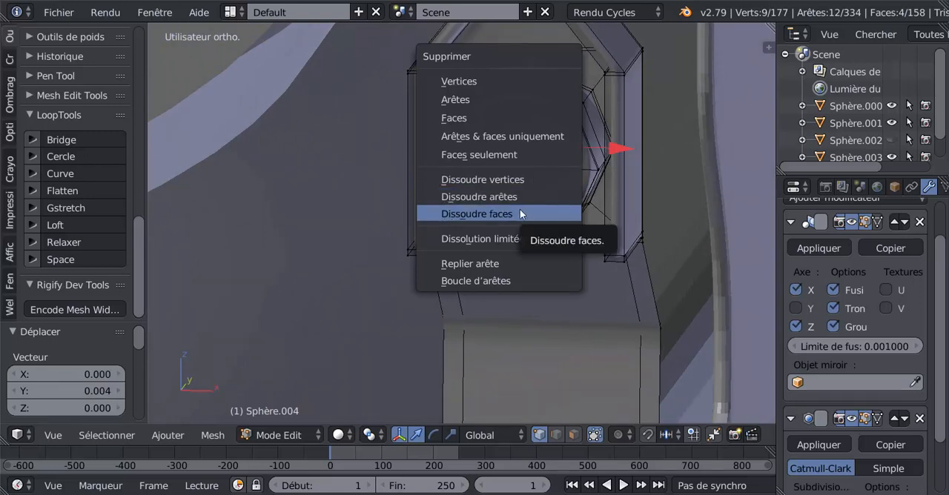
pyautogui.click(513, 120)
pyautogui.press('Tab')
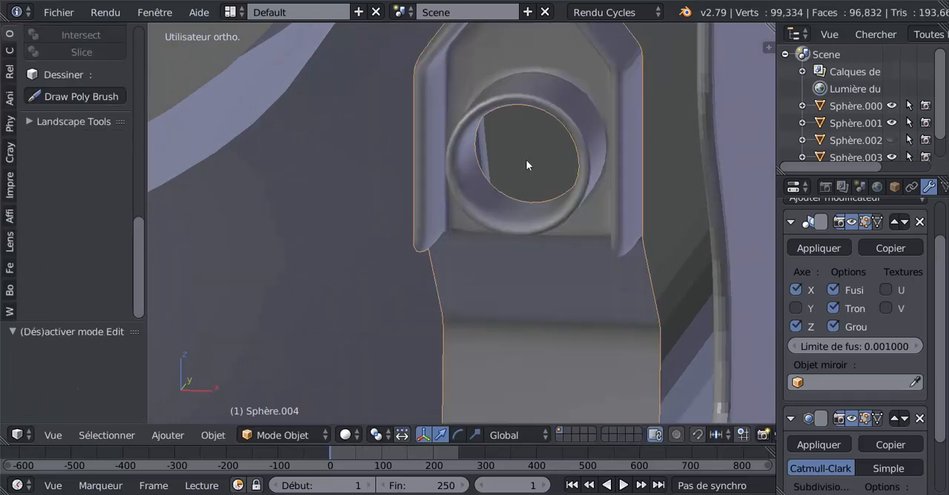
pyautogui.moveTo(527, 163)
pyautogui.mouseDown(button='middle')
pyautogui.moveTo(568, 174)
pyautogui.moveTo(547, 200)
pyautogui.moveTo(519, 190)
pyautogui.moveTo(512, 174)
pyautogui.mouseUp(button='middle')
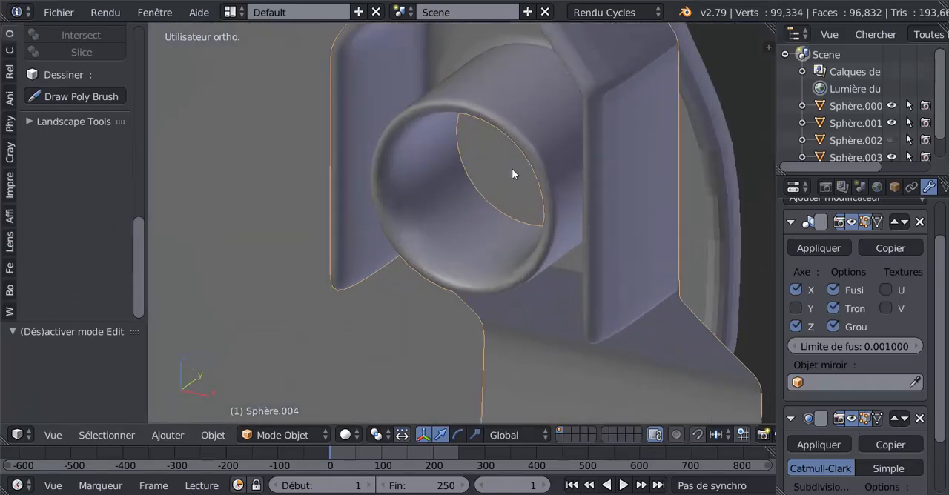
# Step: Add two unslid edge loops around the barrel's front rim, and check the sharpened muzzle in object mode
pyautogui.press('Tab')
pyautogui.hotkey('ctrl', 'r')
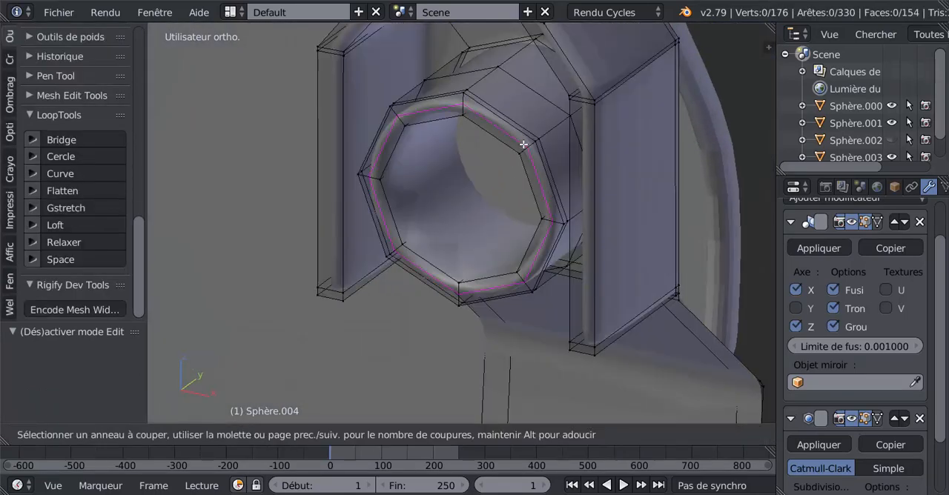
pyautogui.scroll(1, 523, 145)
pyautogui.click(524, 145)
pyautogui.rightClick(523, 144)
pyautogui.press('Tab')
pyautogui.scroll(-5, 523, 144)
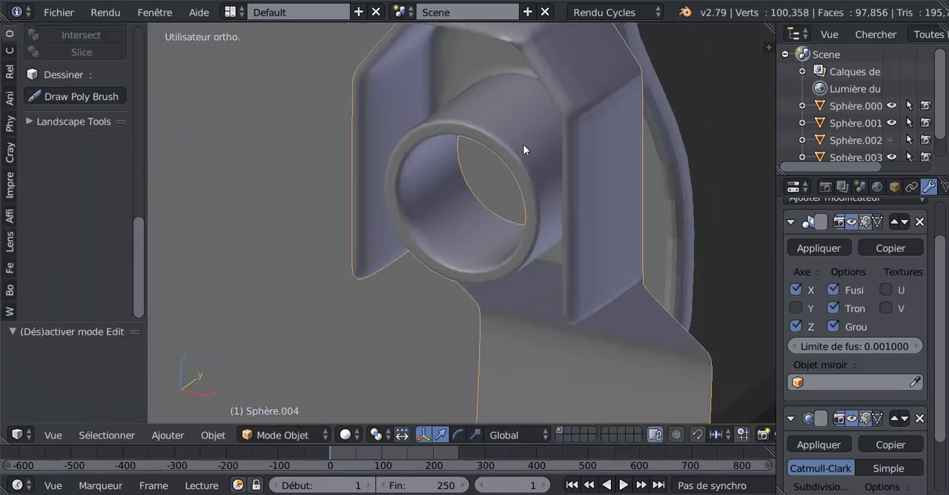
pyautogui.scroll(4, 524, 154)
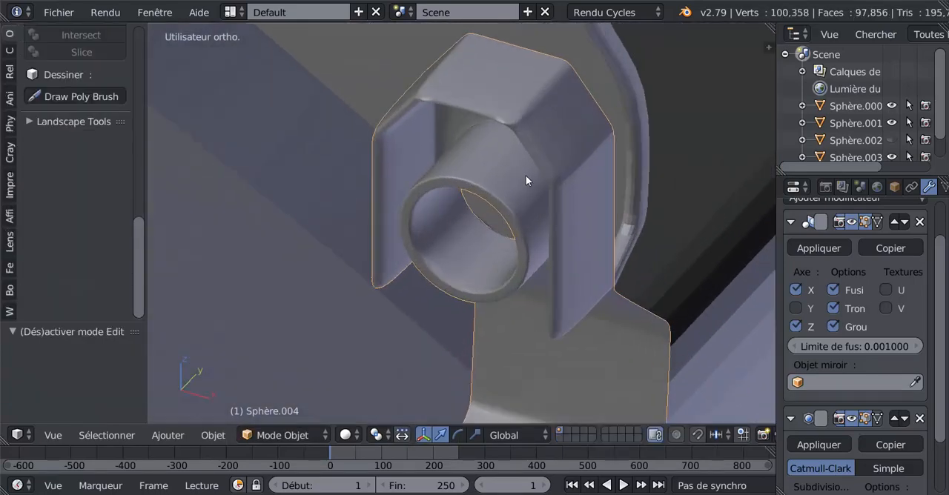
# Step: Apply smooth shading to the S-shaped part with the barrel
pyautogui.press('Tab')
pyautogui.press('Tab')
pyautogui.scroll(-4, 554, 155)
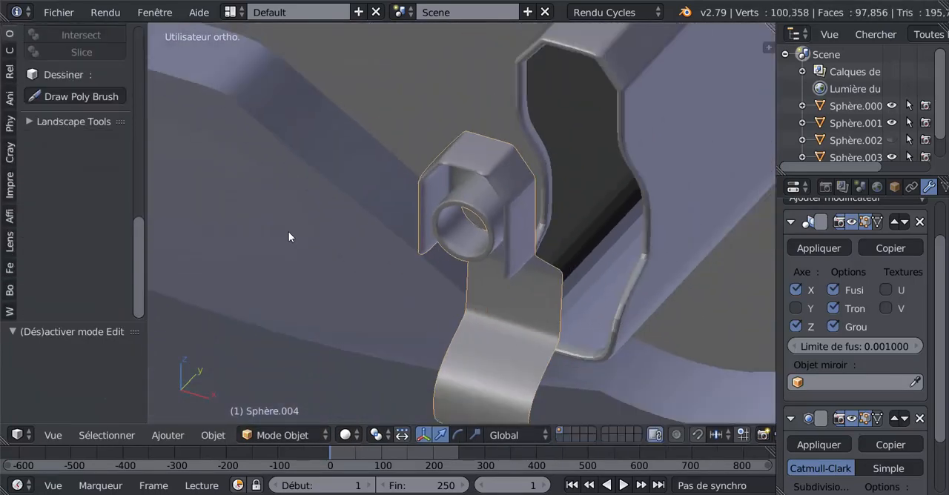
pyautogui.click(9, 34)
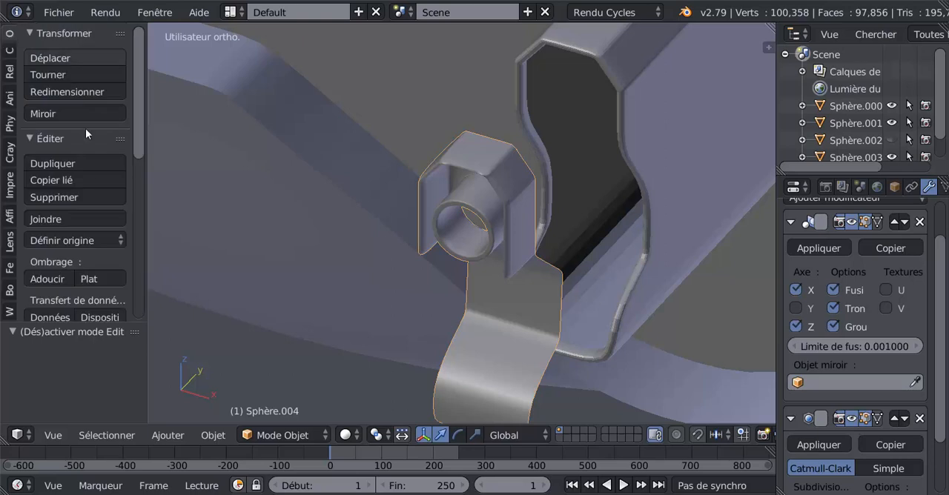
pyautogui.click(48, 279)
pyautogui.scroll(6, 473, 252)
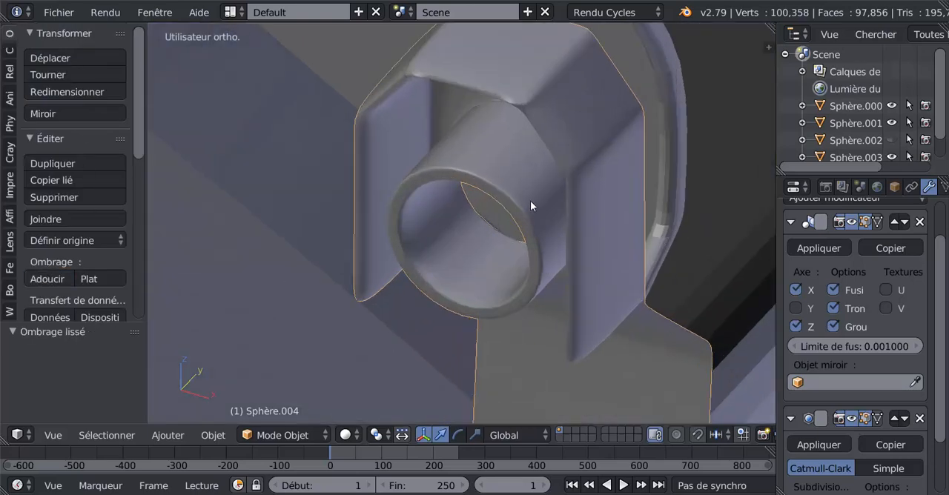
pyautogui.press('Tab')
pyautogui.hotkey('ctrl', 'r')
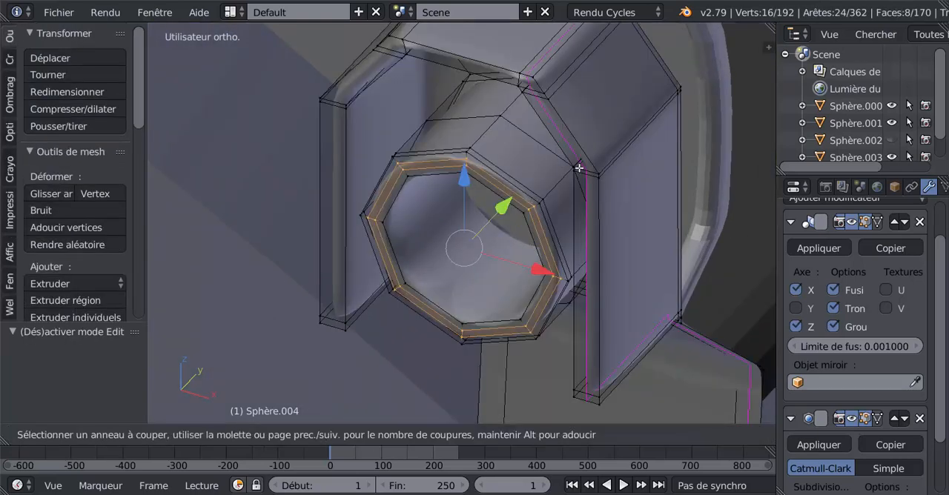
pyautogui.scroll(2, 579, 168)
pyautogui.scroll(-1, 579, 168)
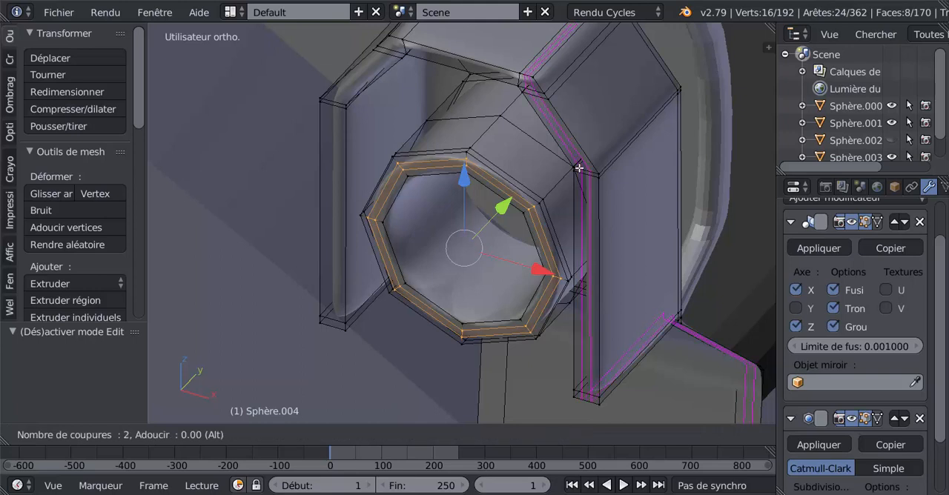
pyautogui.press('Escape')
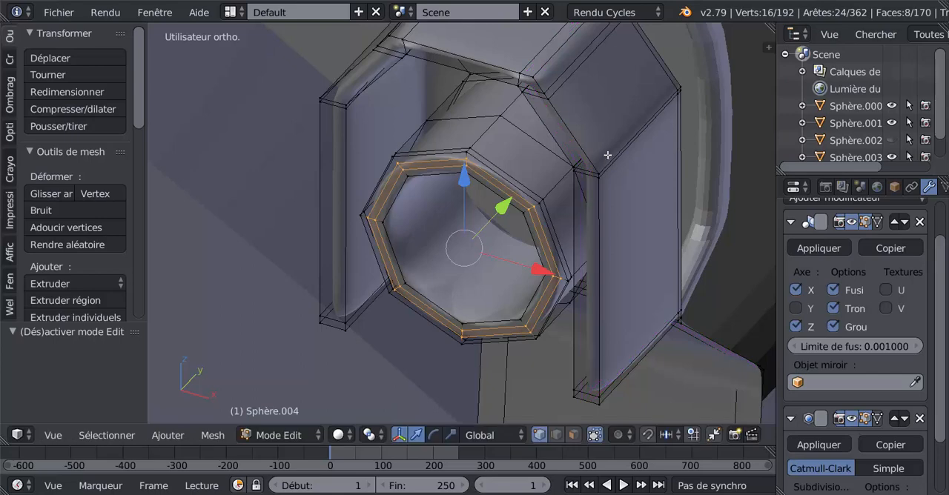
# Step: Add one edge loop around the hood, slid about -0.96 close to its front edge, and check it in object mode
pyautogui.scroll(-2, 579, 168)
pyautogui.moveTo(579, 168); pyautogui.dragTo(534, 169, button='middle')
pyautogui.hotkey('ctrl', 'r')
pyautogui.click(508, 182)
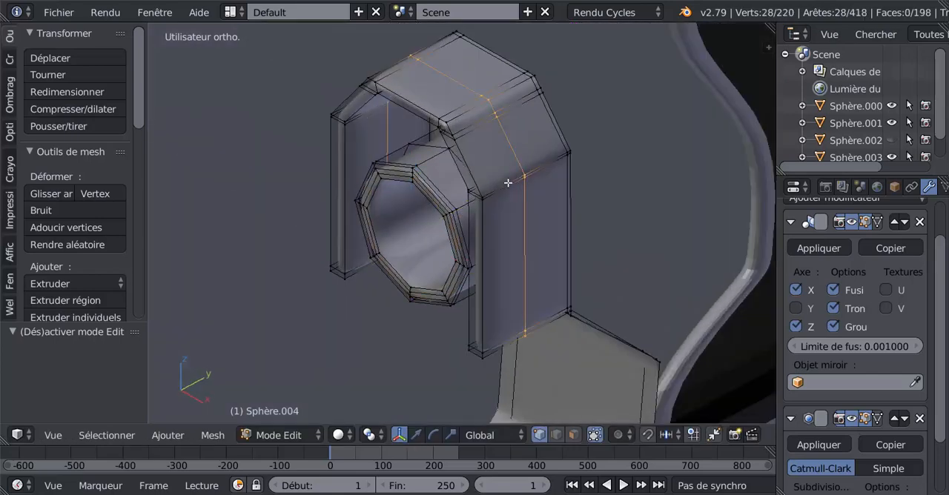
pyautogui.click(472, 211)
pyautogui.press('Tab')
pyautogui.scroll(-2, 471, 212)
pyautogui.moveTo(472, 211); pyautogui.dragTo(567, 172, button='middle')
pyautogui.scroll(-3, 567, 173)
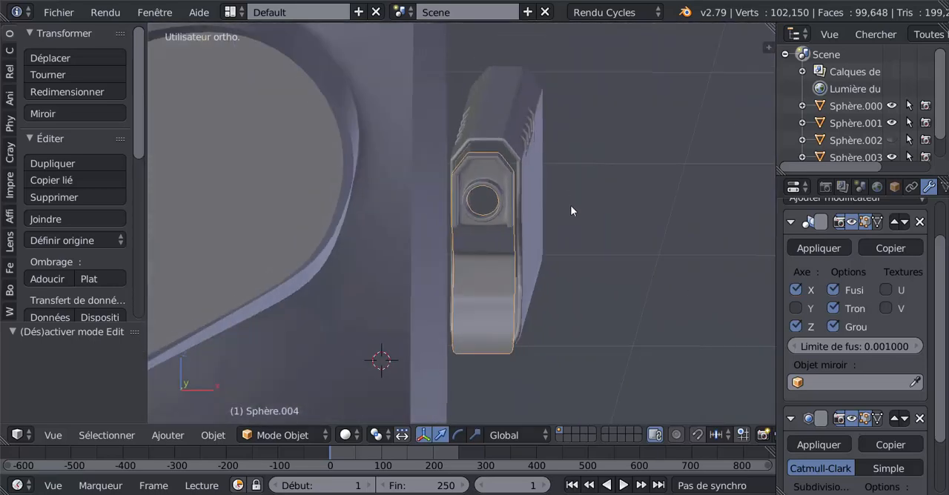
# Step: Examine the lower bend of the S-shaped part's mesh from several angles
pyautogui.press('Tab')
pyautogui.moveTo(565, 298); pyautogui.dragTo(510, 241, button='middle')
pyautogui.scroll(2, 490, 259)
pyautogui.moveTo(485, 268); pyautogui.dragTo(564, 289, button='middle')
pyautogui.scroll(1, 516, 268)
pyautogui.press('Tab')
pyautogui.press('Tab')
pyautogui.moveTo(549, 233); pyautogui.dragTo(507, 233, button='middle')
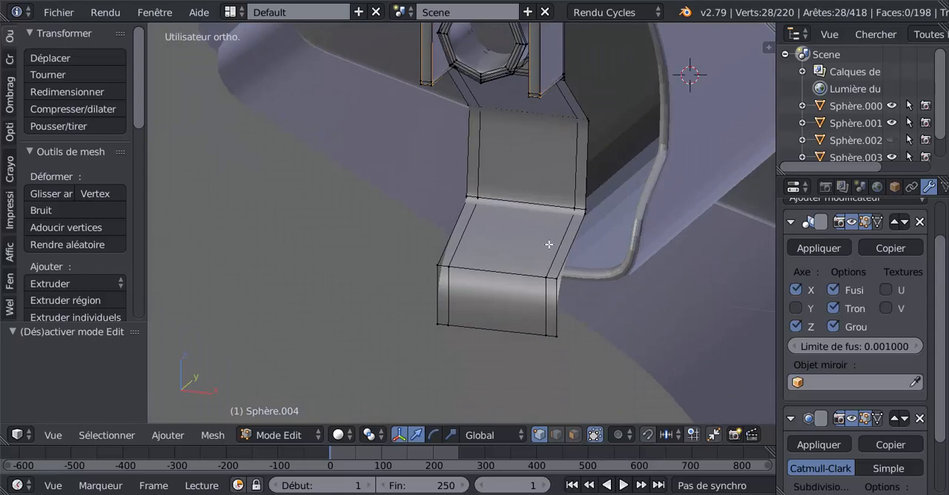
pyautogui.moveTo(524, 244)
pyautogui.mouseDown(button='middle')
pyautogui.moveTo(576, 239)
pyautogui.moveTo(519, 250)
pyautogui.mouseUp(button='middle')
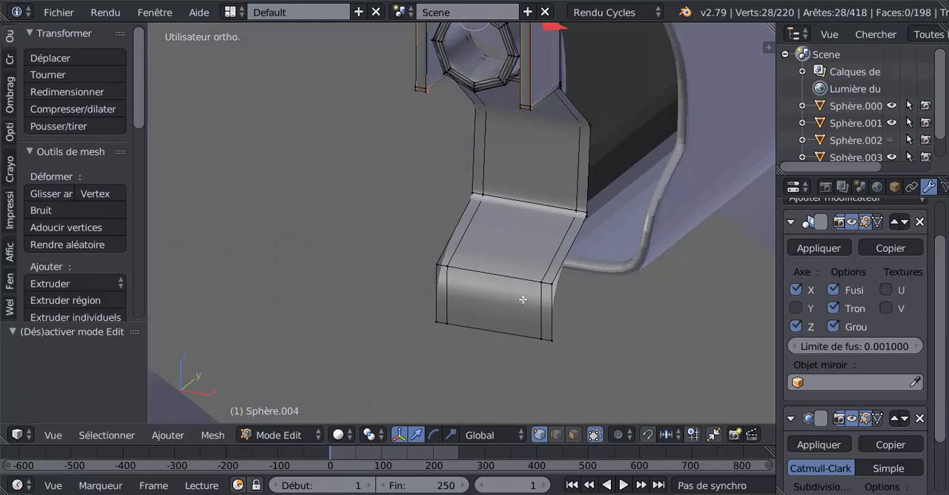
pyautogui.moveTo(502, 308); pyautogui.dragTo(488, 290, button='middle')
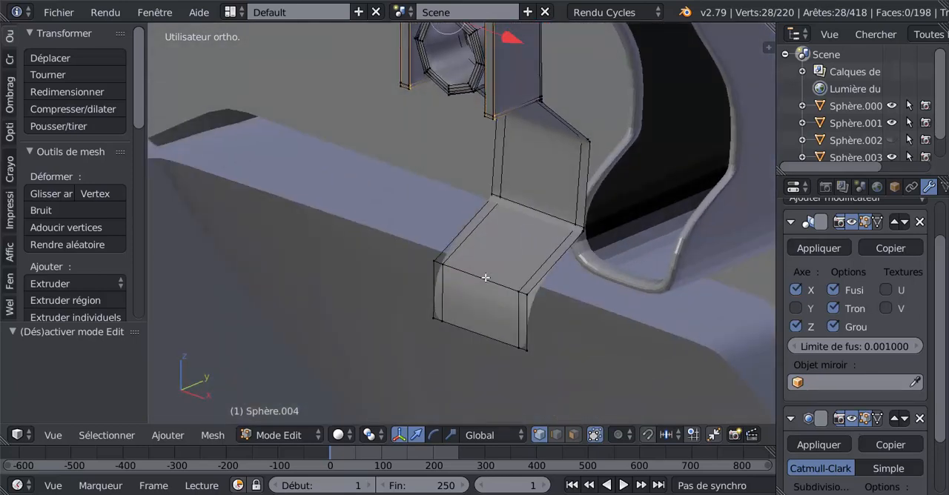
# Step: Extrude the middle edge of the S-shaped part's lower bend in place, and move it -0.016 along Z and 0.021 along Y
pyautogui.click(556, 436)
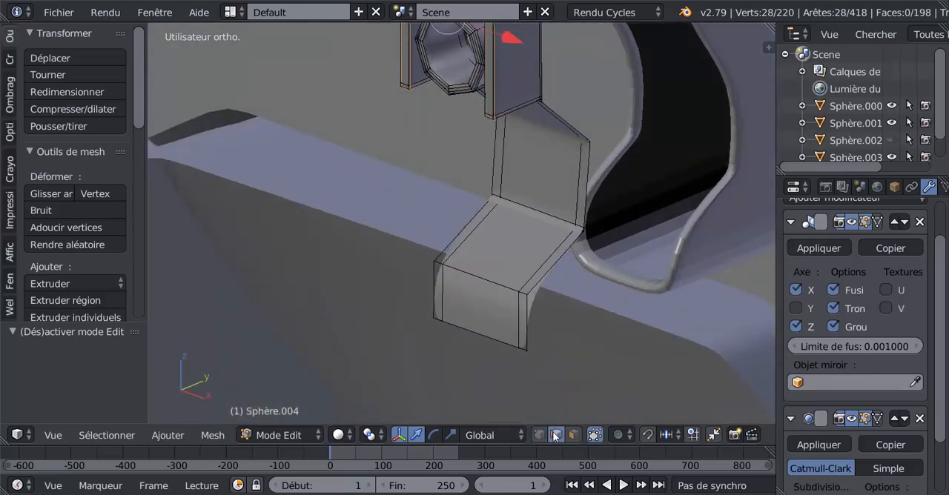
pyautogui.rightClick(476, 277)
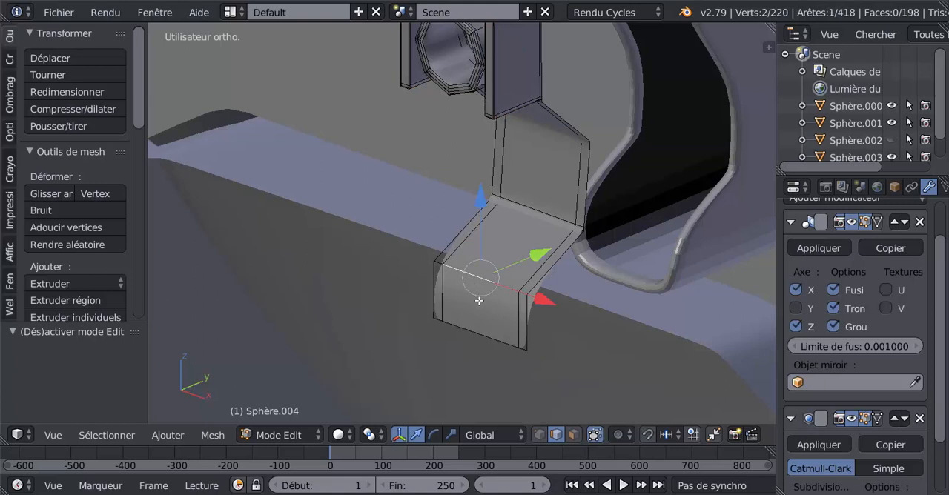
pyautogui.press('e')
pyautogui.rightClick(483, 297)
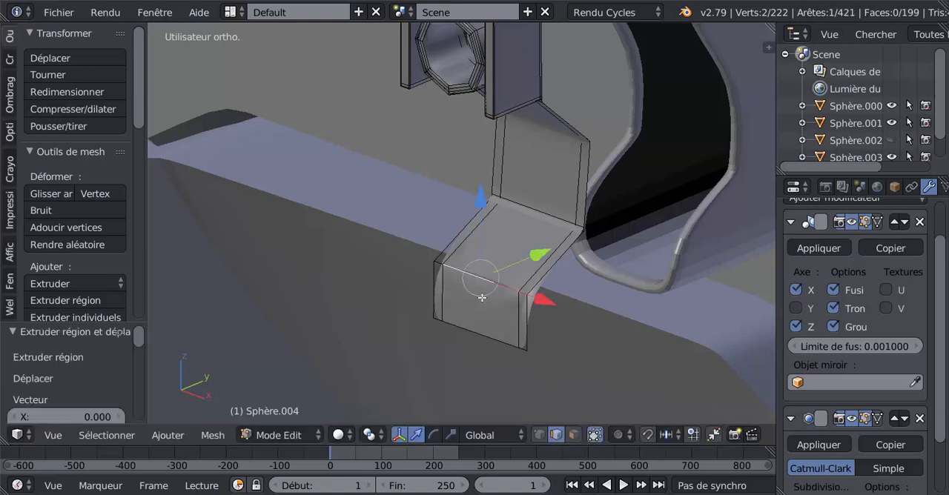
pyautogui.press('g')
pyautogui.press('z')
pyautogui.click(505, 257)
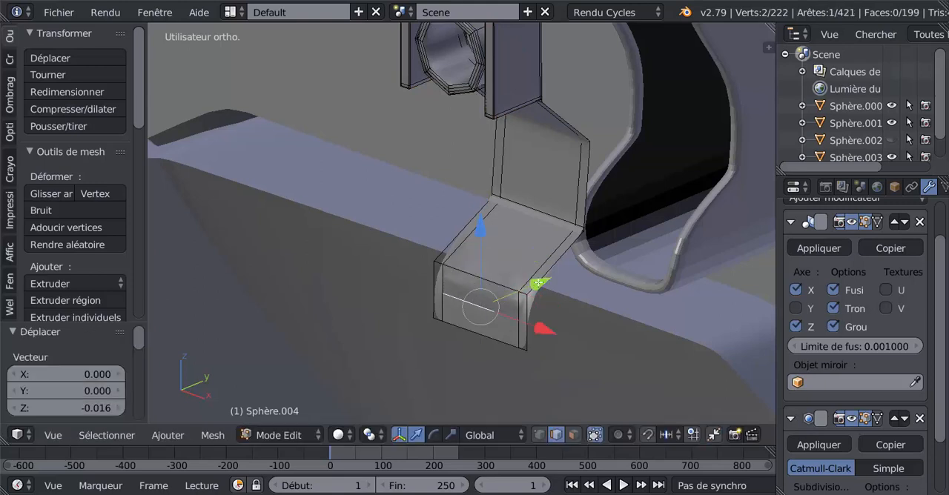
pyautogui.moveTo(538, 282); pyautogui.dragTo(564, 273)
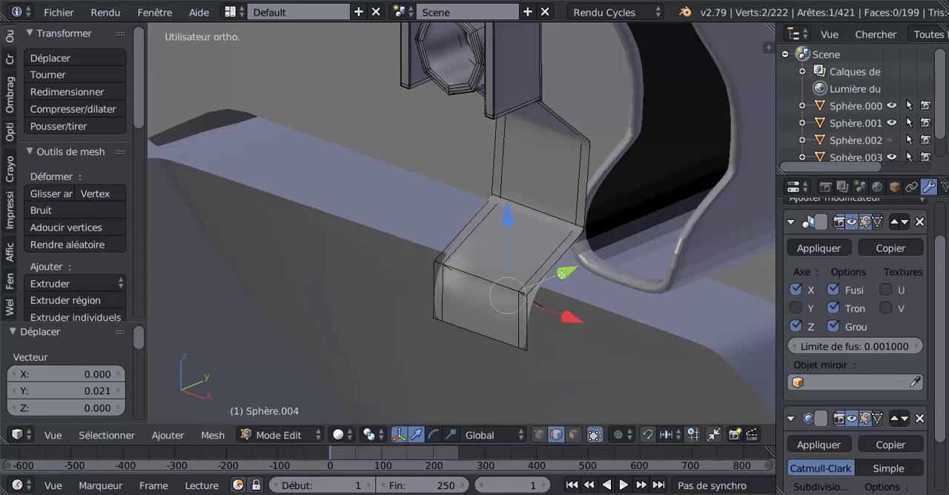
# Step: Try deleting the middle edge of the S-shaped part's lower bend, and check the resulting shape in object mode
pyautogui.moveTo(562, 275); pyautogui.dragTo(512, 298, button='middle')
pyautogui.rightClick(477, 274)
pyautogui.press('x')
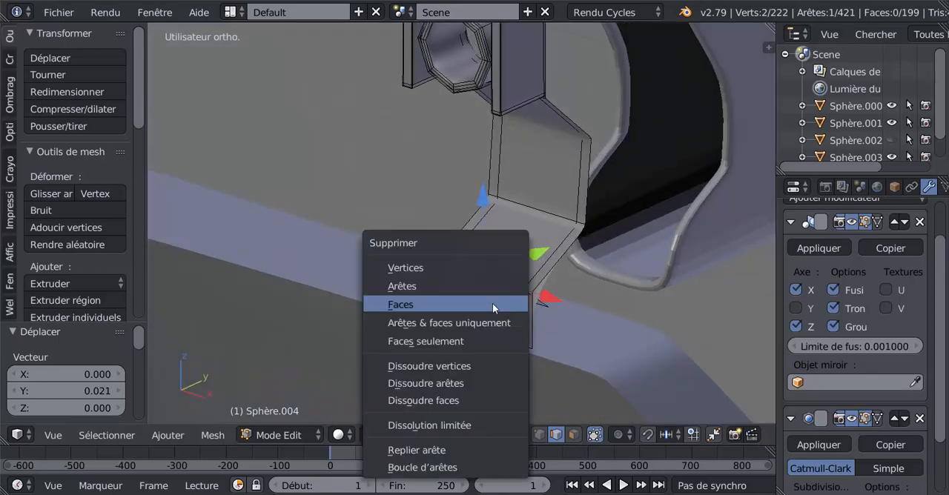
pyautogui.click(442, 284)
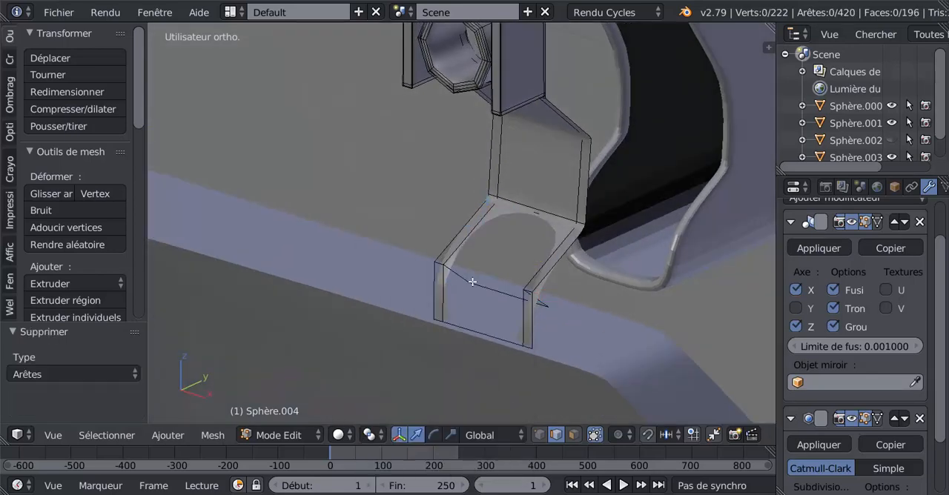
pyautogui.moveTo(486, 288); pyautogui.dragTo(438, 309, button='middle')
pyautogui.rightClick(508, 290)
pyautogui.moveTo(509, 219); pyautogui.dragTo(509, 224)
pyautogui.moveTo(508, 224); pyautogui.dragTo(574, 271, button='middle')
pyautogui.press('Tab')
pyautogui.press('Tab')
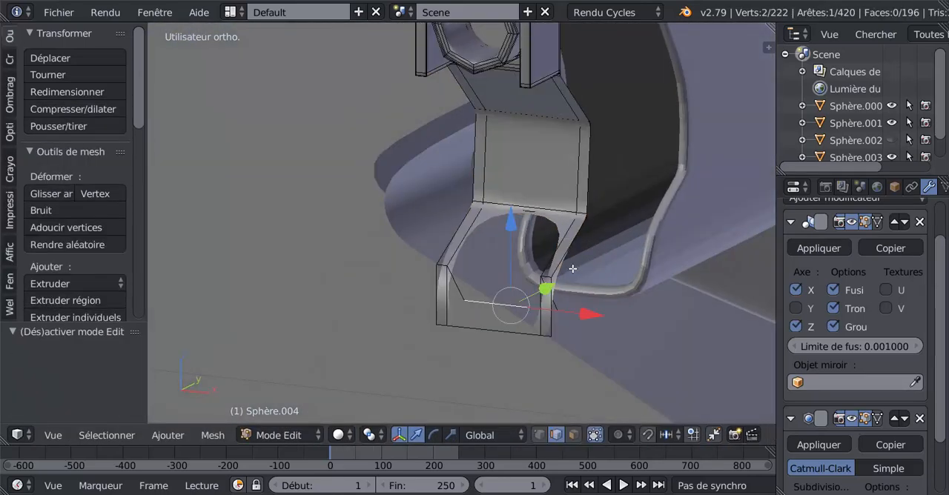
# Step: Undo the deletion of the lower bend's middle edge
pyautogui.hotkey('ctrl', 'z')
pyautogui.hotkey('ctrl', 'z')
pyautogui.hotkey('ctrl', 'z')
pyautogui.hotkey('ctrl', 'z')
pyautogui.hotkey('ctrl', 'z')
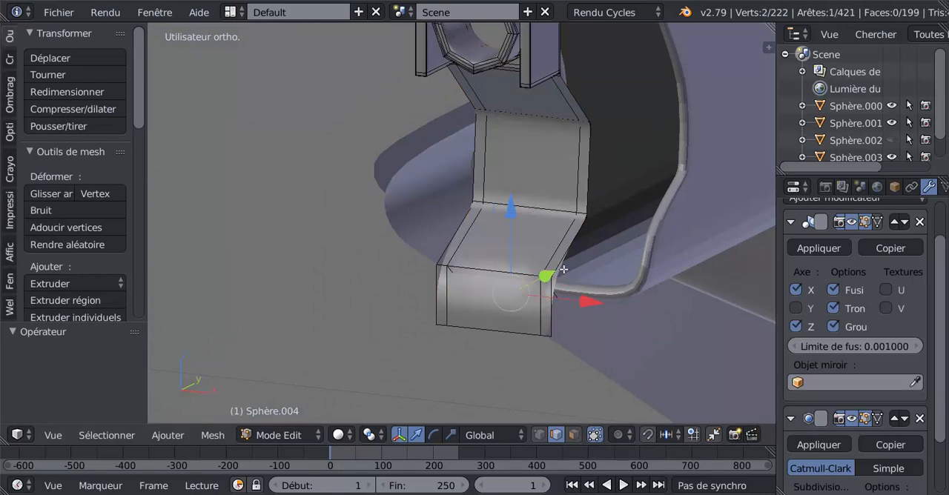
# Step: Undo the in-place extrusion and move of the middle edge on the S-shaped part's lower bend
pyautogui.moveTo(564, 271); pyautogui.dragTo(591, 286, button='middle')
pyautogui.scroll(1, 532, 284)
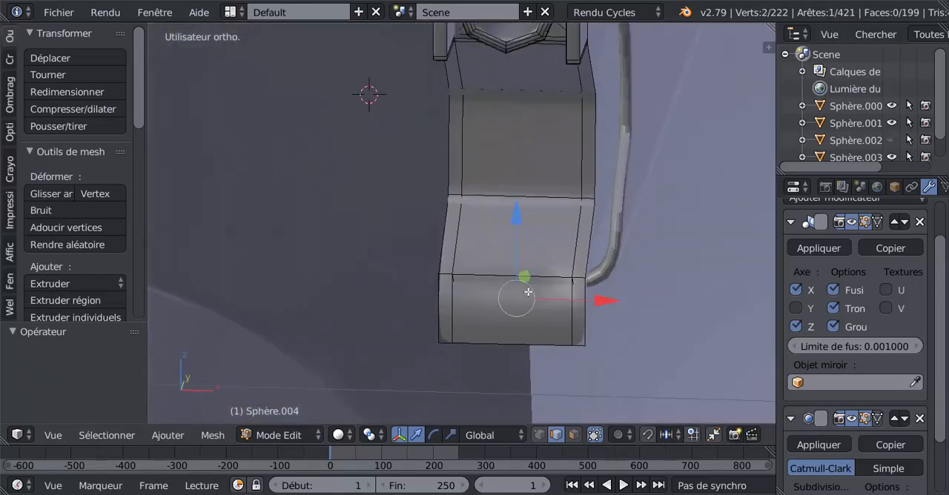
pyautogui.rightClick(526, 294)
pyautogui.hotkey('ctrl', 'z')
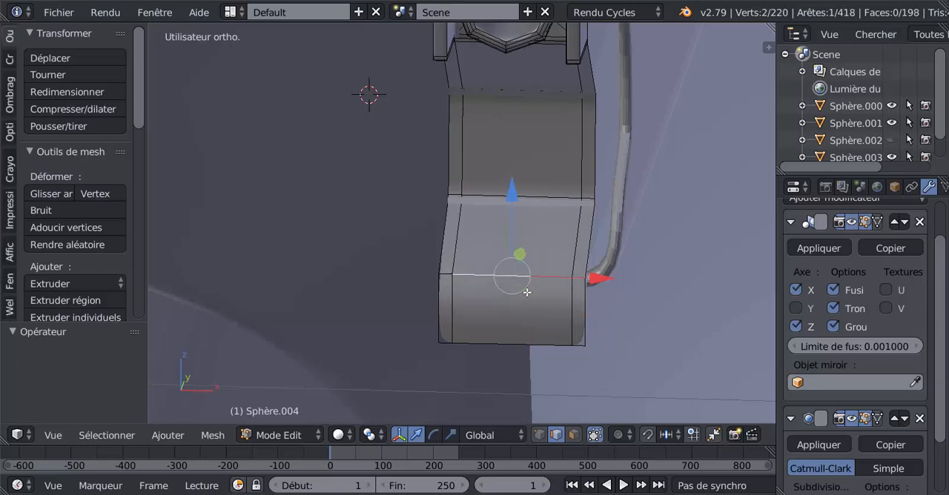
# Step: Cut a horizontal edge loop across the S-shaped part's lower section, sliding it by about 0.56 towards the bottom end
pyautogui.moveTo(516, 290); pyautogui.dragTo(486, 275, button='middle')
pyautogui.moveTo(496, 204)
pyautogui.mouseDown()
pyautogui.moveTo(509, 220)
pyautogui.moveTo(510, 203)
pyautogui.mouseUp()
pyautogui.rightClick(505, 278)
pyautogui.moveTo(505, 279)
pyautogui.mouseDown(button='middle')
pyautogui.moveTo(552, 283)
pyautogui.moveTo(521, 300)
pyautogui.moveTo(492, 301)
pyautogui.mouseUp(button='middle')
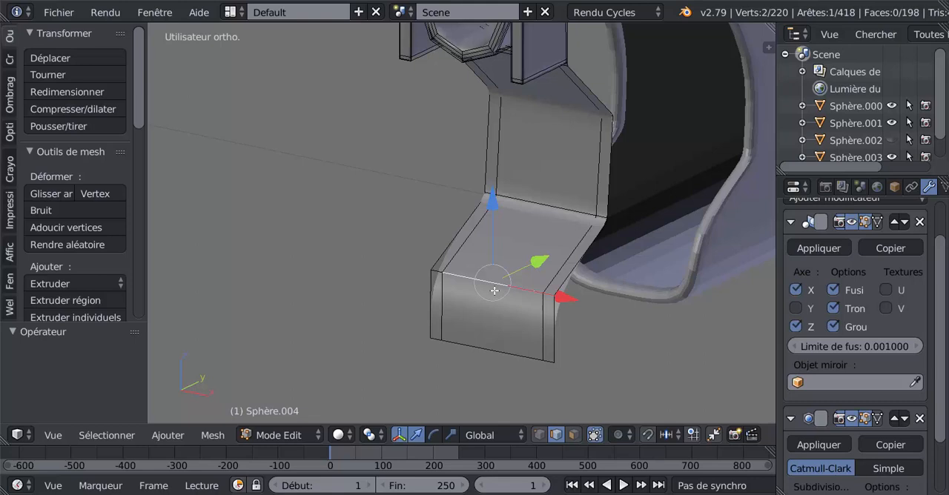
pyautogui.scroll(1, 495, 286)
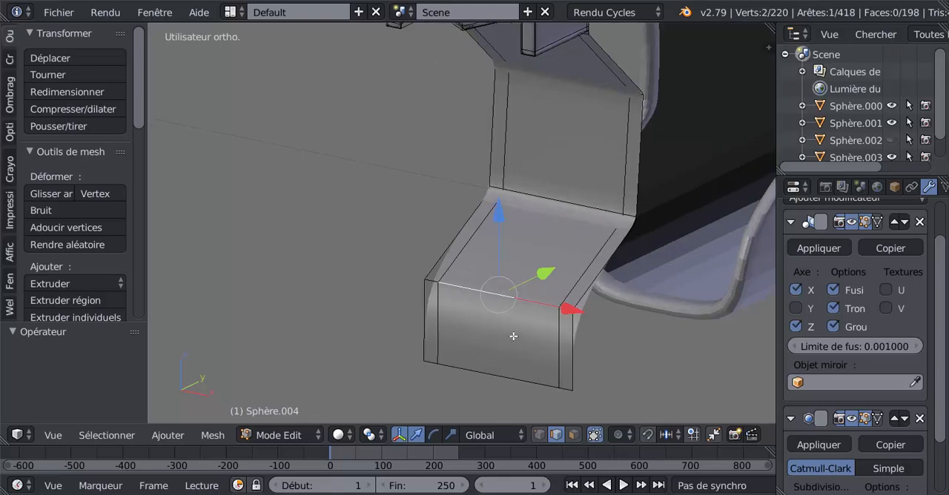
pyautogui.hotkey('ctrl', 'r')
pyautogui.click(558, 372)
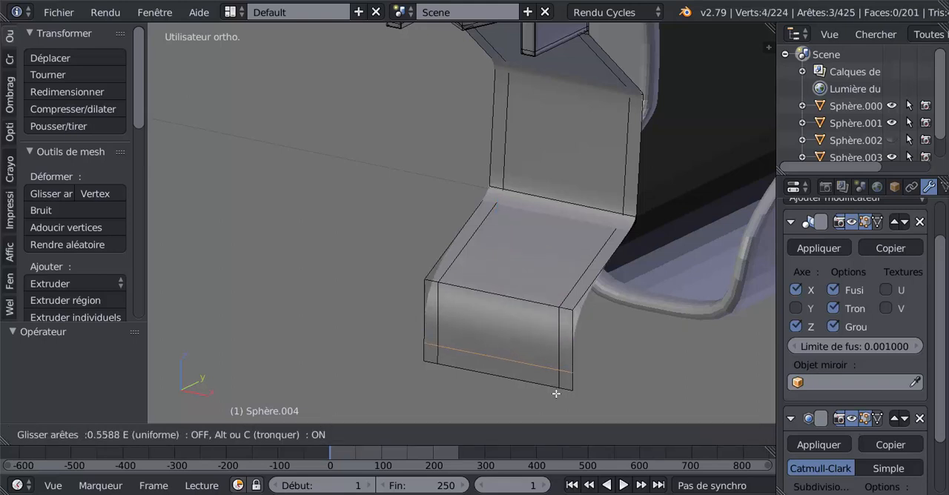
pyautogui.click(556, 393)
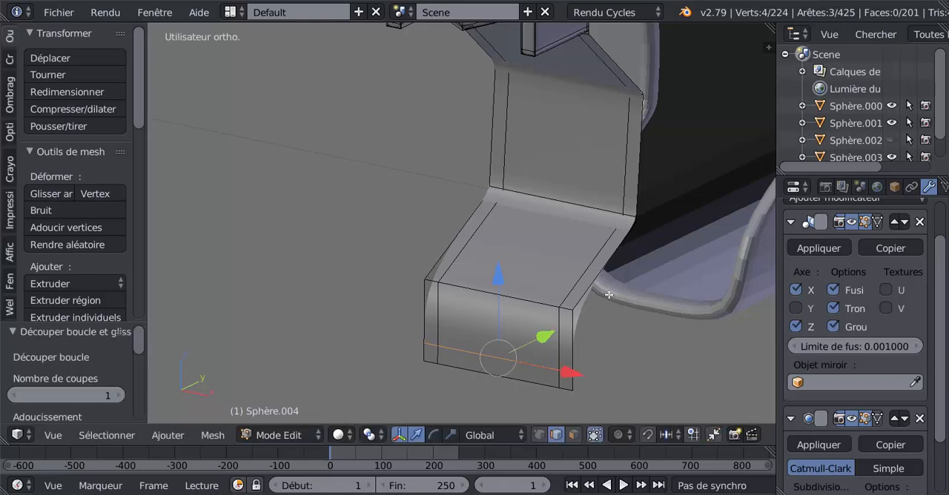
# Step: Delete the middle edge of the S-shaped part's lower bend with the Arêtes option, opening the adjoining faces
pyautogui.moveTo(592, 284); pyautogui.dragTo(578, 283, button='middle')
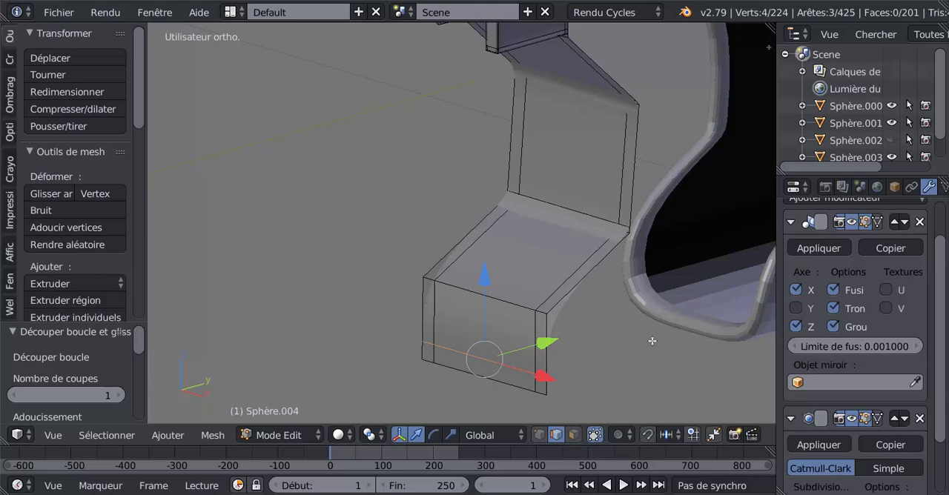
pyautogui.rightClick(499, 300)
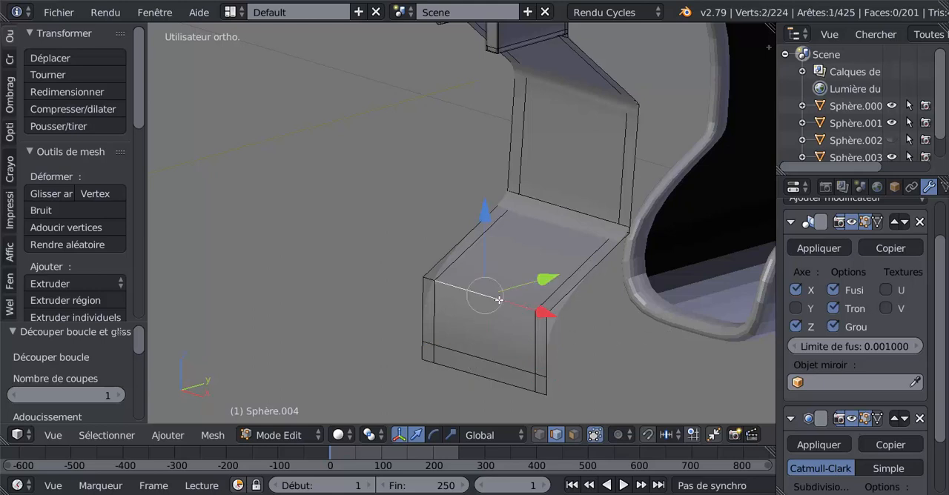
pyautogui.press('x')
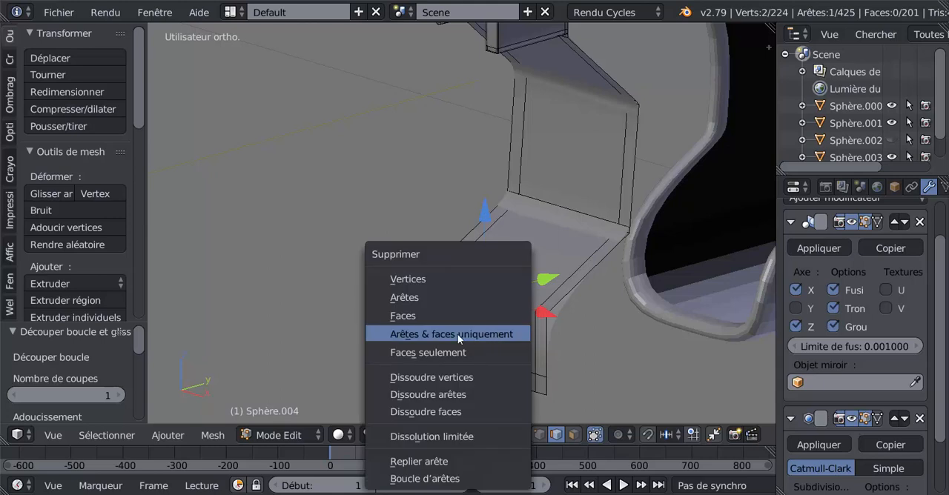
pyautogui.click(455, 301)
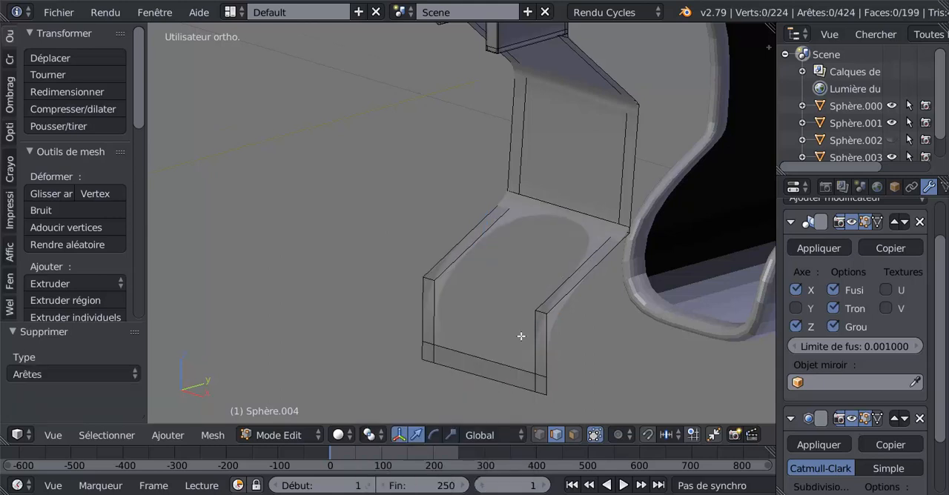
# Step: Extrude the two inner side edges of the lower bend's opening in place, and move them -0.024 along Z
pyautogui.moveTo(522, 336); pyautogui.dragTo(551, 303, button='middle')
pyautogui.rightClick(472, 246)
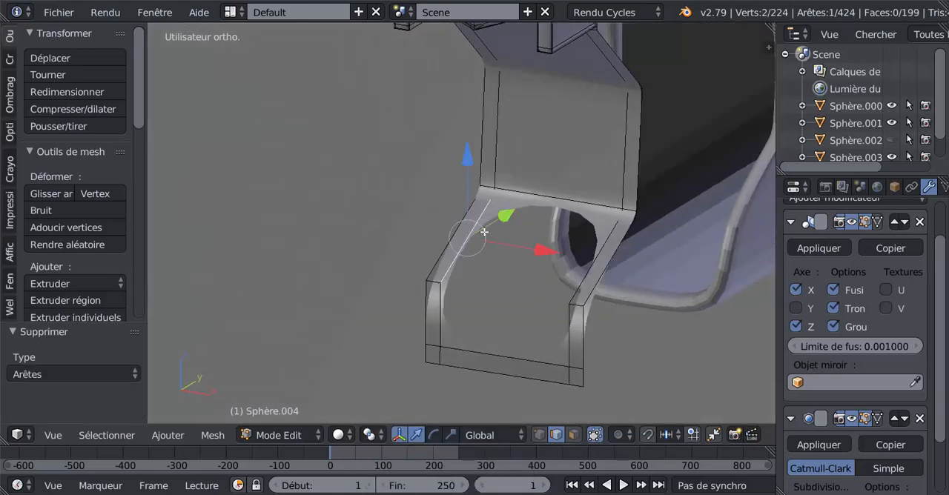
pyautogui.keyDown('shift'); pyautogui.rightClick(519, 201); pyautogui.keyUp('shift')
pyautogui.keyDown('shift'); pyautogui.rightClick(595, 260); pyautogui.keyUp('shift')
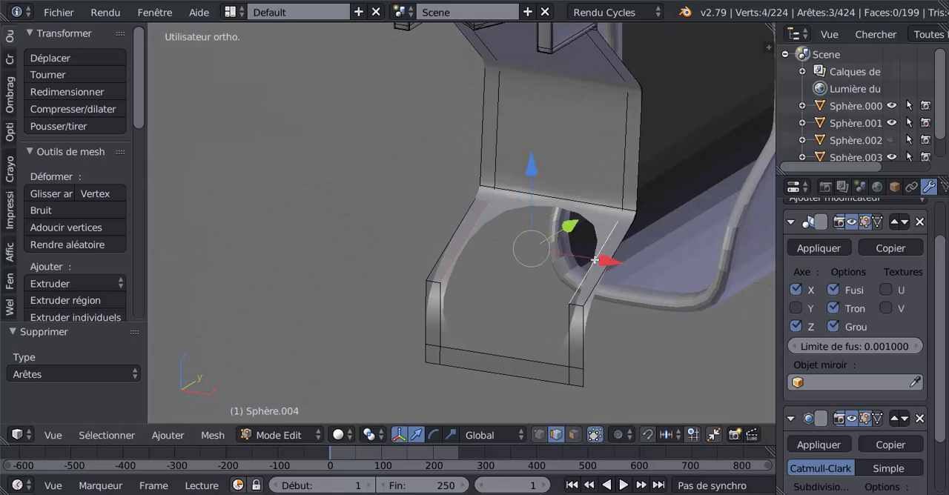
pyautogui.moveTo(545, 330); pyautogui.dragTo(541, 326, button='middle')
pyautogui.moveTo(536, 321); pyautogui.dragTo(490, 297, button='middle')
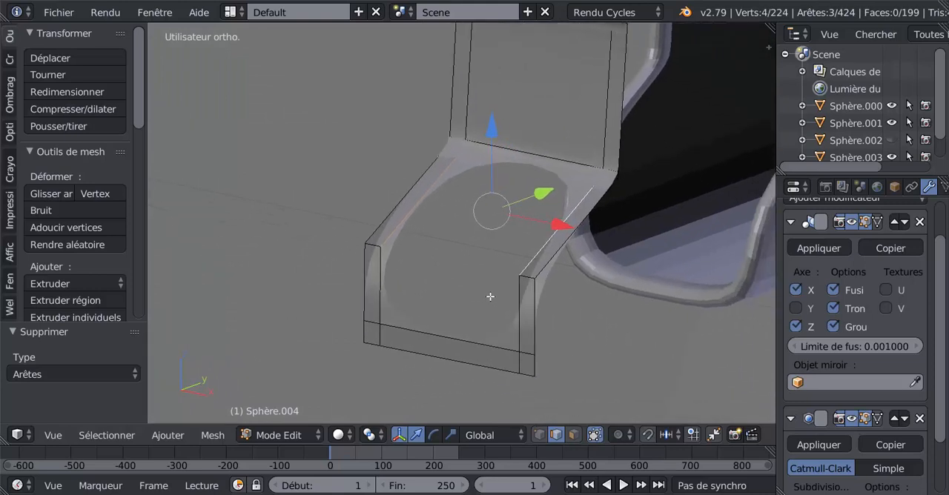
pyautogui.press('e')
pyautogui.rightClick(586, 360)
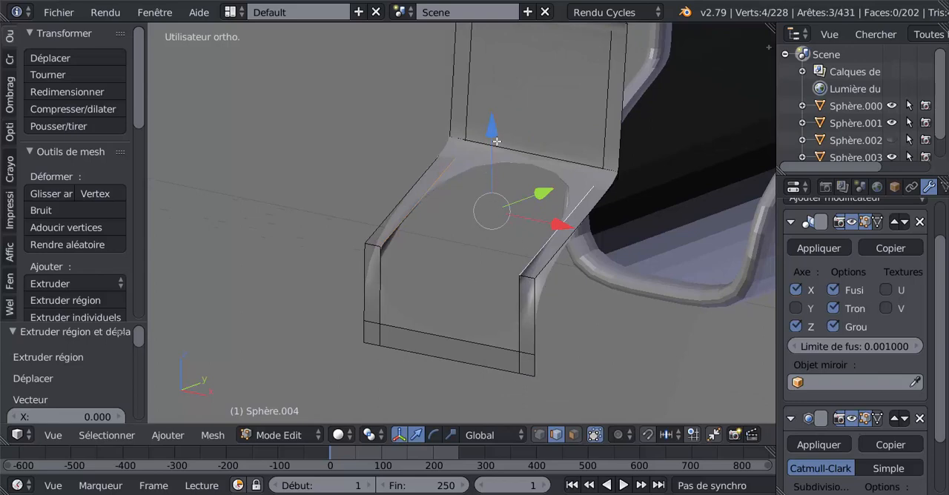
pyautogui.moveTo(497, 141); pyautogui.dragTo(514, 216)
# Step: Merge the extruded flap's front vertex with the loop vertex at one front corner of the opening, using Au dernier
pyautogui.moveTo(508, 277); pyautogui.dragTo(542, 422, button='middle')
pyautogui.click(541, 435)
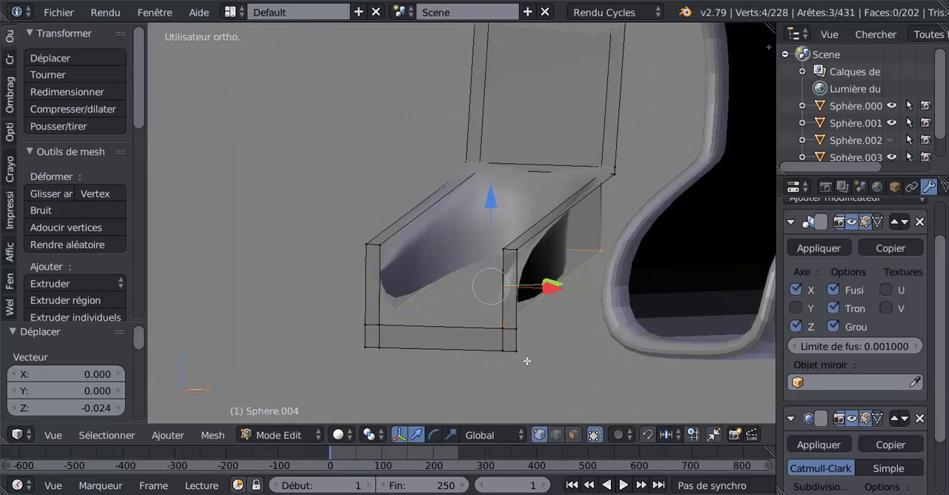
pyautogui.scroll(3, 519, 363)
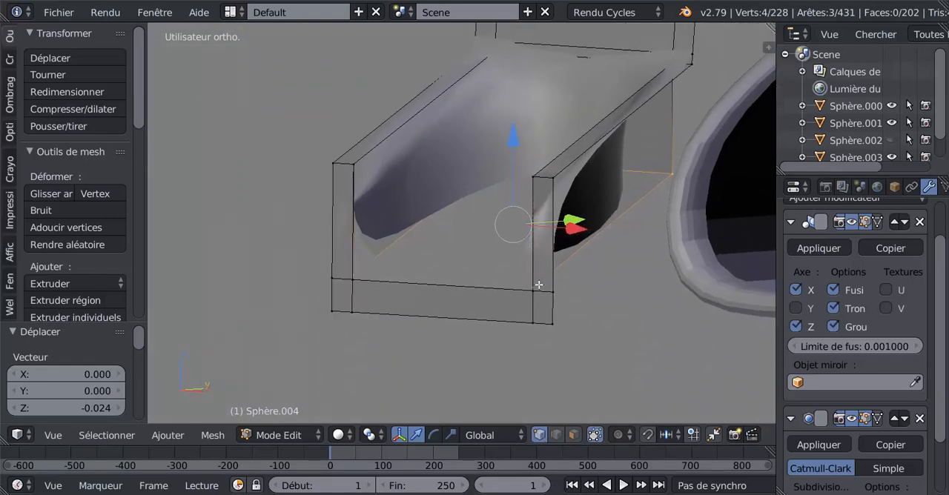
pyautogui.rightClick(539, 285)
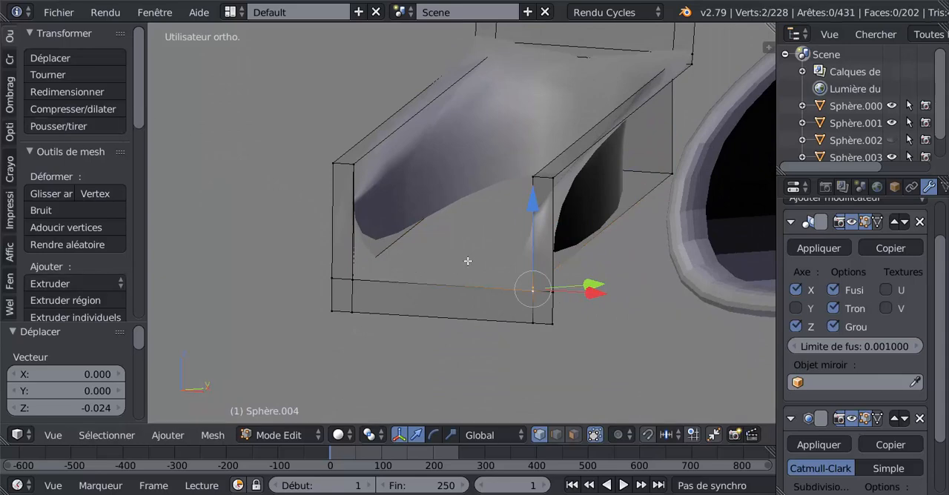
pyautogui.moveTo(468, 261); pyautogui.dragTo(479, 316, button='middle')
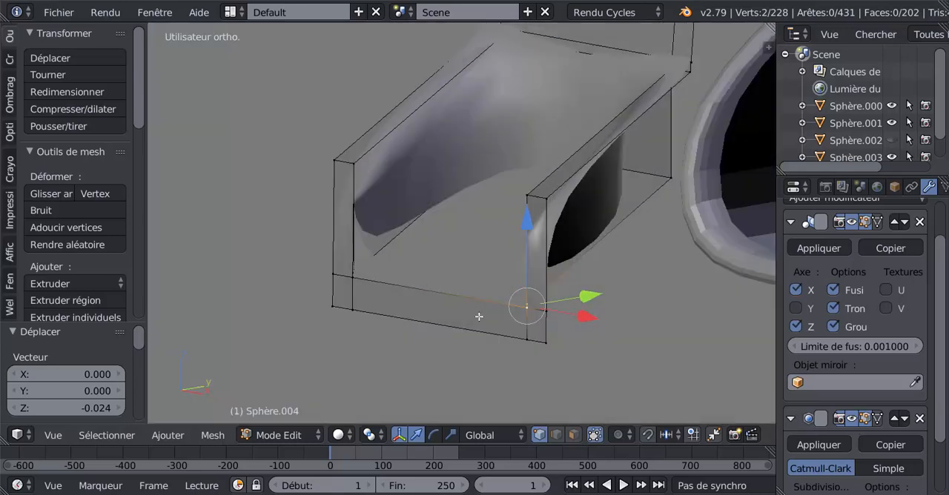
pyautogui.scroll(1, 533, 309)
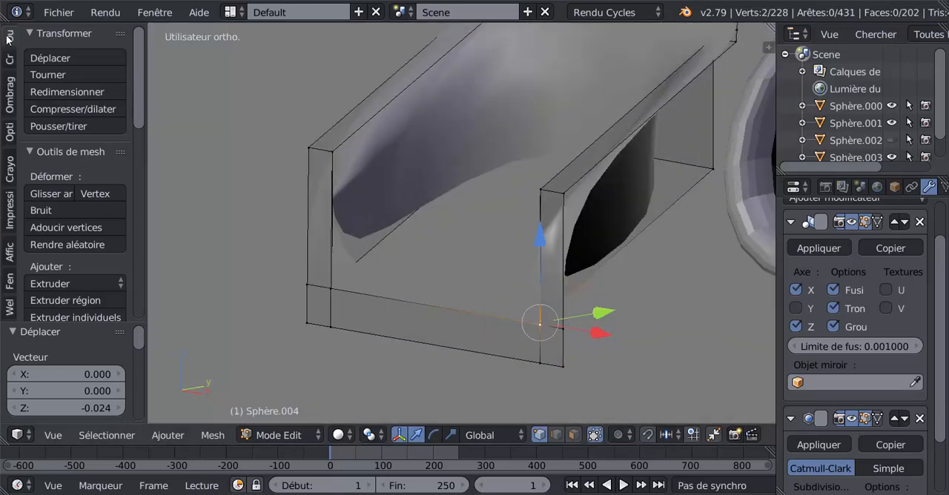
pyautogui.scroll(-4, 141, 114)
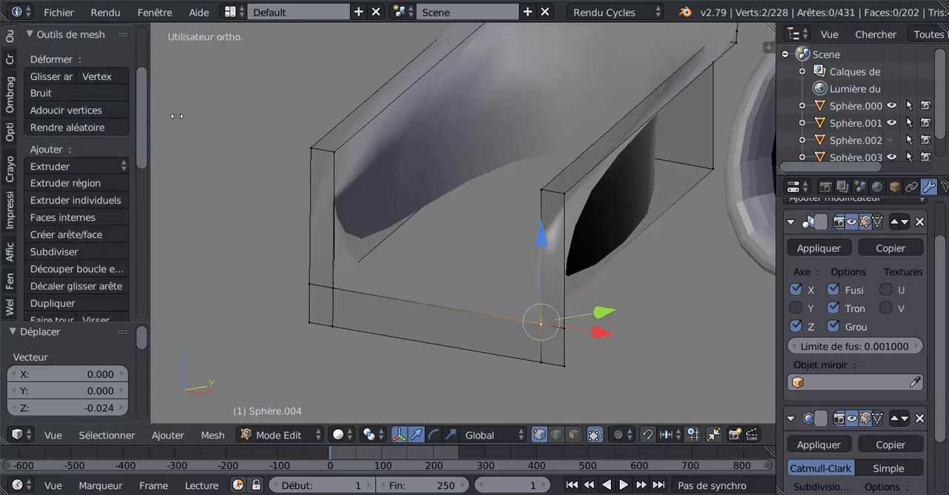
pyautogui.moveTo(146, 114); pyautogui.dragTo(184, 123)
pyautogui.click(6, 36)
pyautogui.scroll(-10, 169, 200)
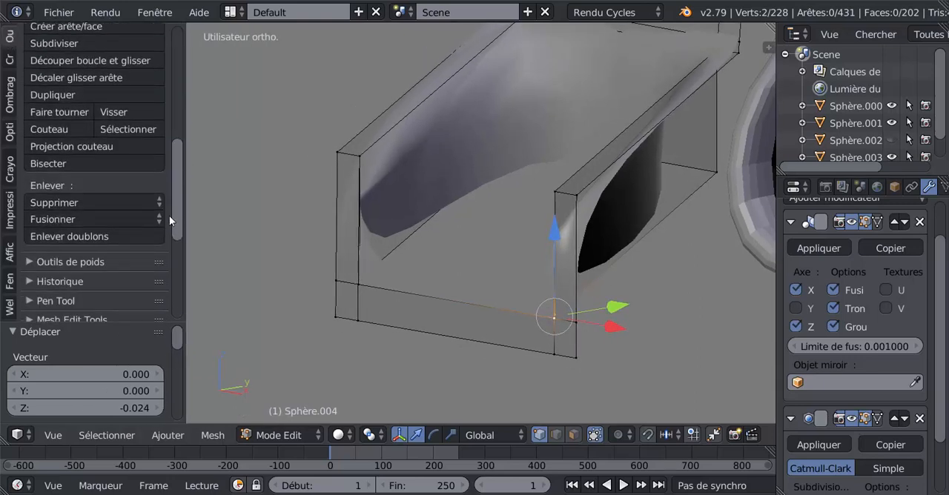
pyautogui.click(88, 236)
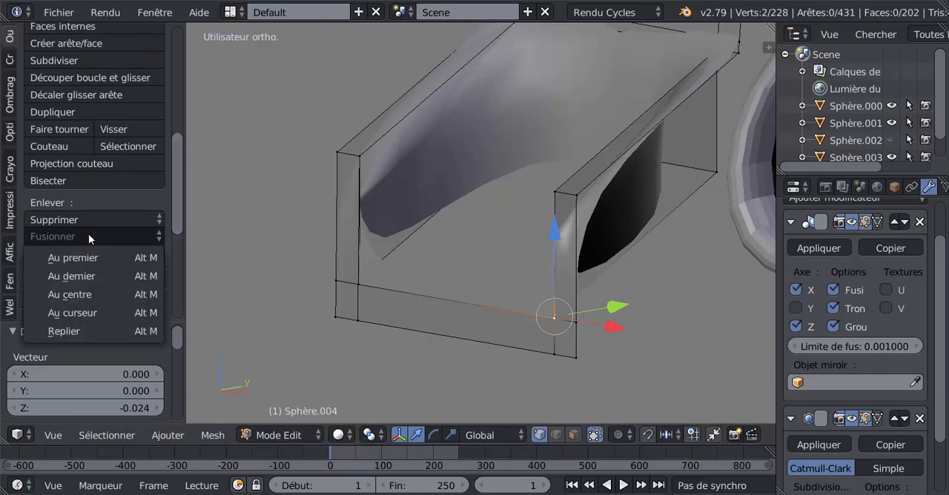
pyautogui.click(88, 276)
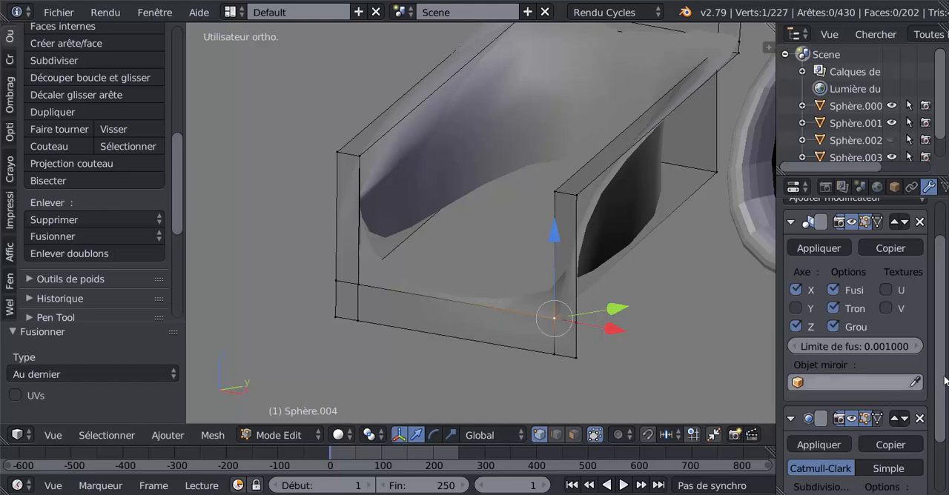
# Step: Set the Catmull-Clark subdivision's view level to 0 for the S-shaped part
pyautogui.scroll(-3, 919, 386)
pyautogui.click(796, 435)
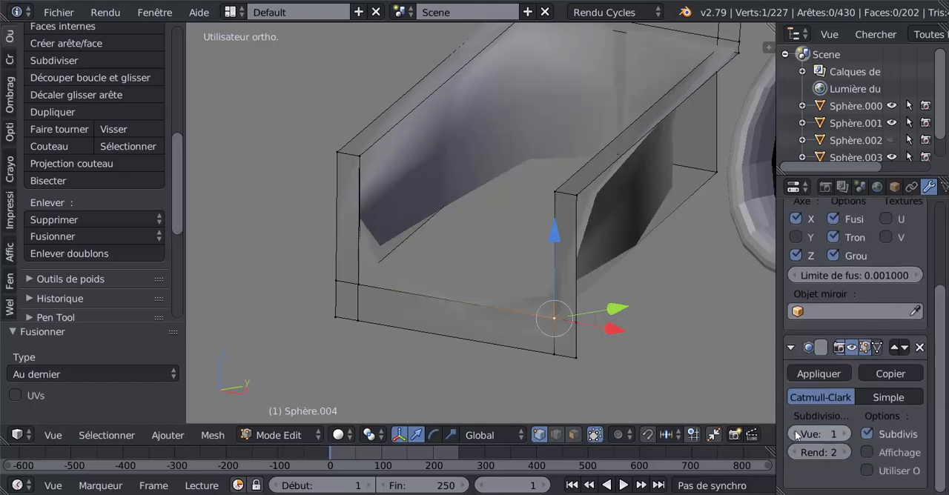
pyautogui.click(797, 435)
# Step: Merge the two vertices at the opposite front corner of the opening, using Au dernier
pyautogui.moveTo(507, 332); pyautogui.dragTo(450, 337, button='middle')
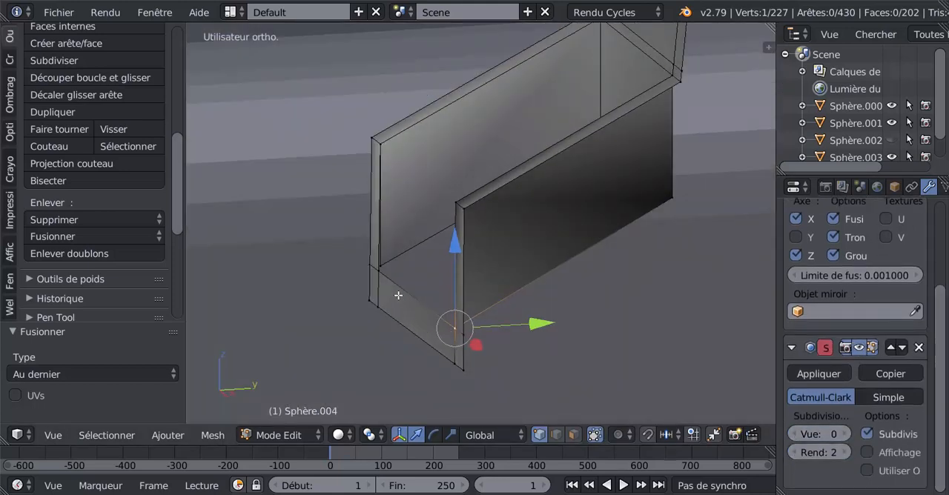
pyautogui.rightClick(372, 273)
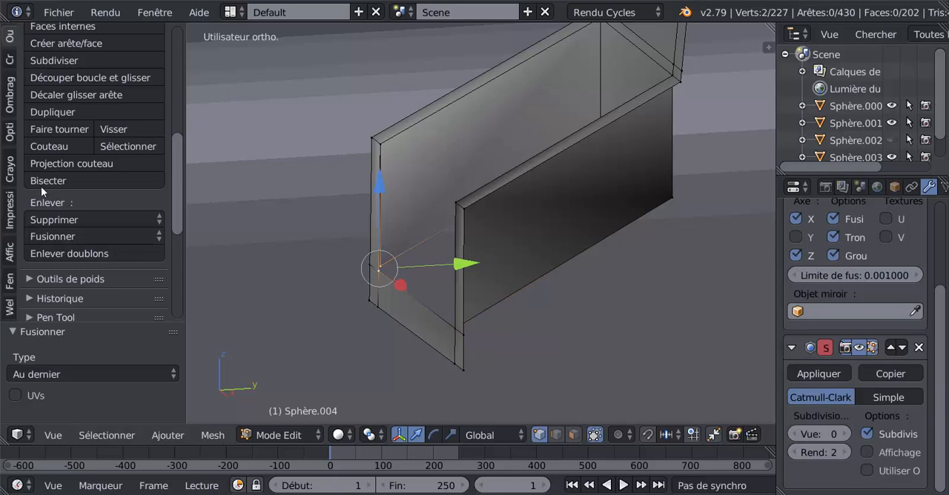
pyautogui.scroll(9, 10, 37)
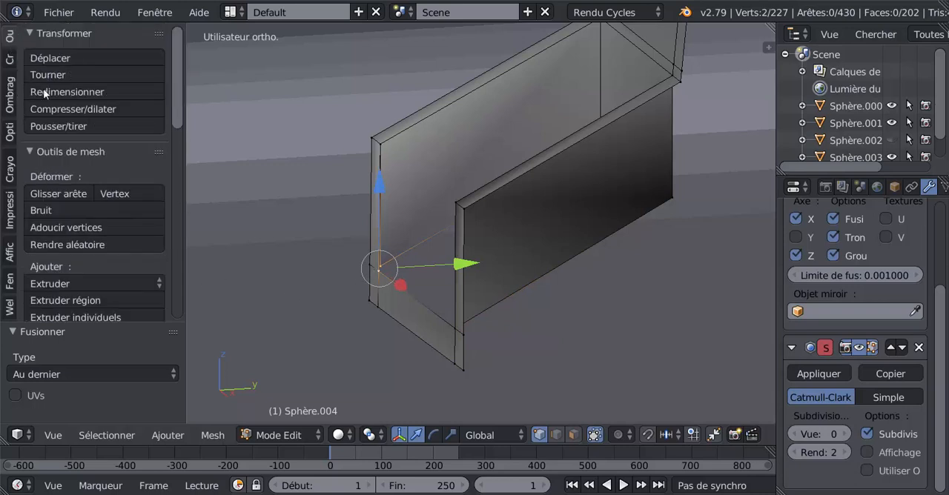
pyautogui.scroll(-4, 69, 265)
pyautogui.scroll(-2, 69, 267)
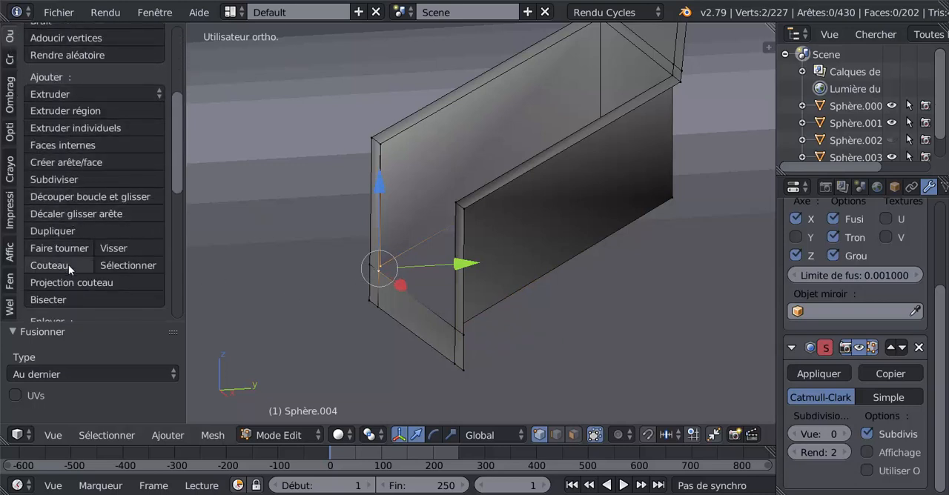
pyautogui.scroll(-3, 59, 256)
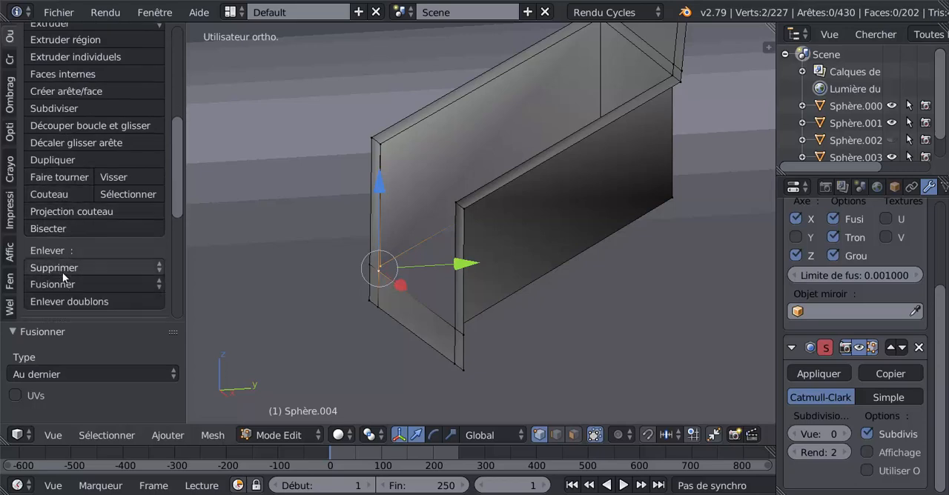
pyautogui.click(64, 284)
pyautogui.click(67, 324)
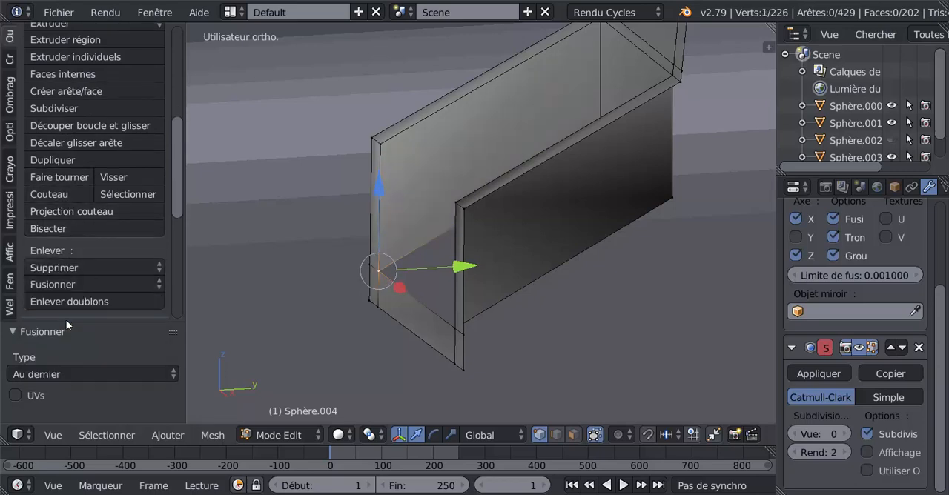
# Step: Close the underside of the lower bend by creating a face between the two side flaps' lower edges
pyautogui.moveTo(266, 328); pyautogui.dragTo(252, 214, button='middle')
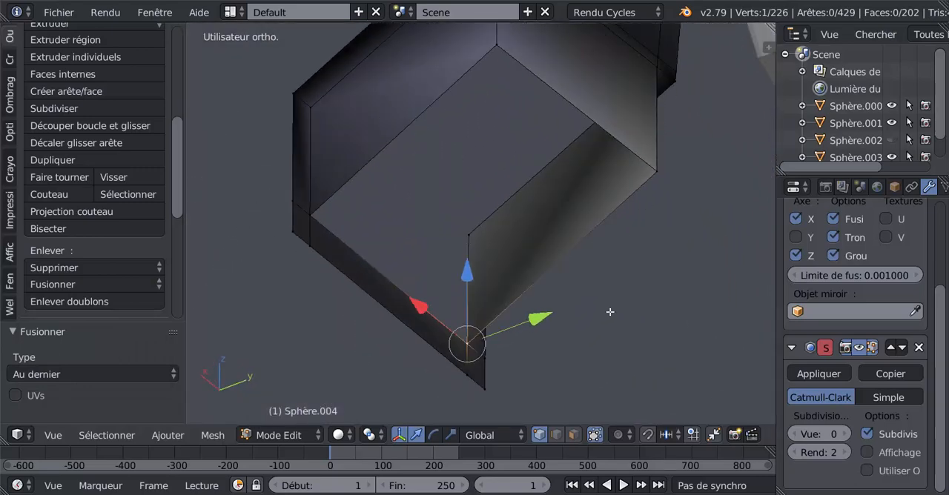
pyautogui.click(556, 436)
pyautogui.rightClick(411, 141)
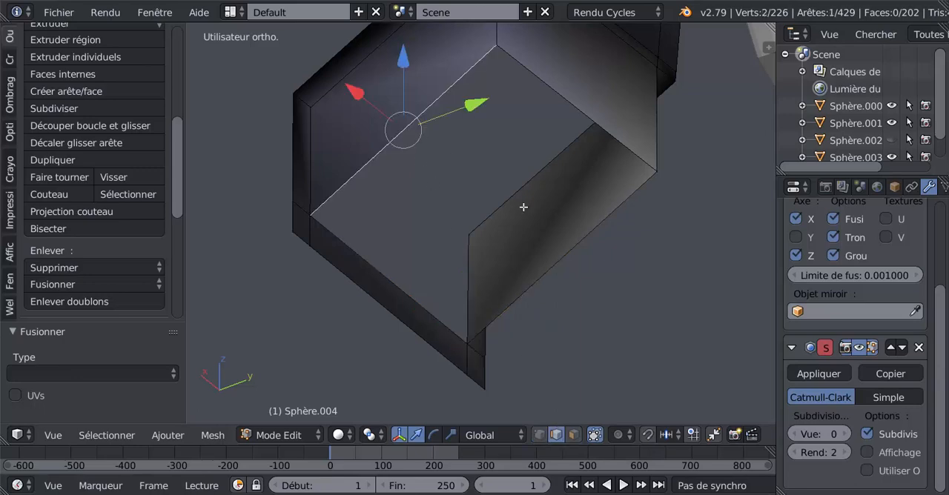
pyautogui.keyDown('shift'); pyautogui.rightClick(560, 311); pyautogui.keyUp('shift')
pyautogui.press('f')
pyautogui.scroll(-2, 560, 312)
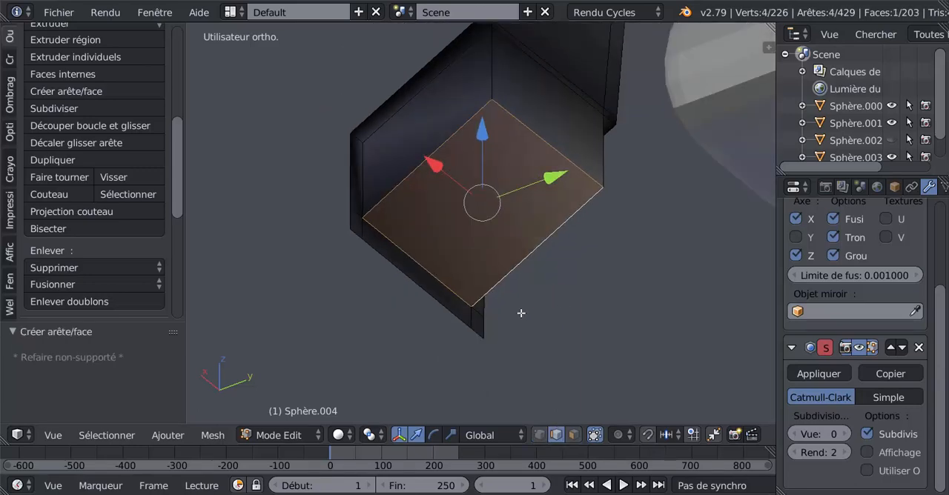
# Step: Check the closed lower bend in object mode, set the subdivision's view level to 2, and return to mesh editing
pyautogui.press('Tab')
pyautogui.moveTo(521, 313); pyautogui.dragTo(693, 364, button='middle')
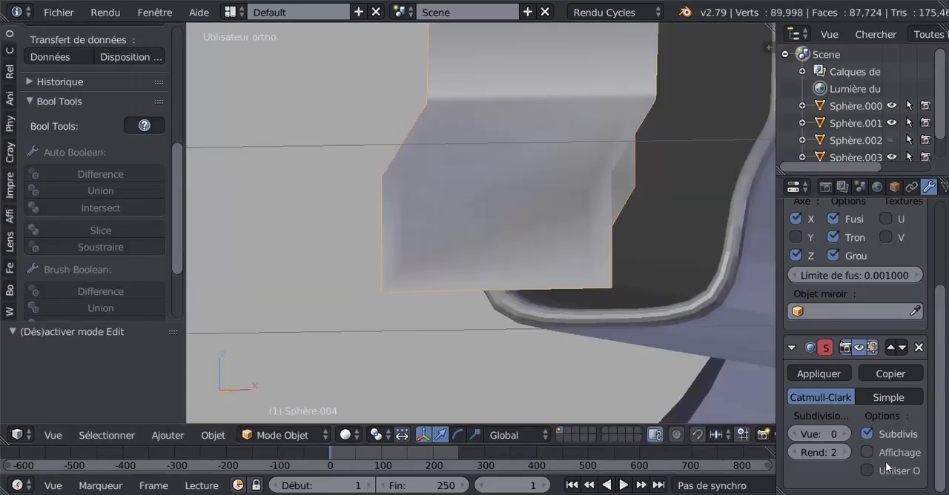
pyautogui.click(848, 435)
pyautogui.click(847, 434)
pyautogui.moveTo(668, 323); pyautogui.dragTo(502, 377, button='middle')
pyautogui.press('Tab')
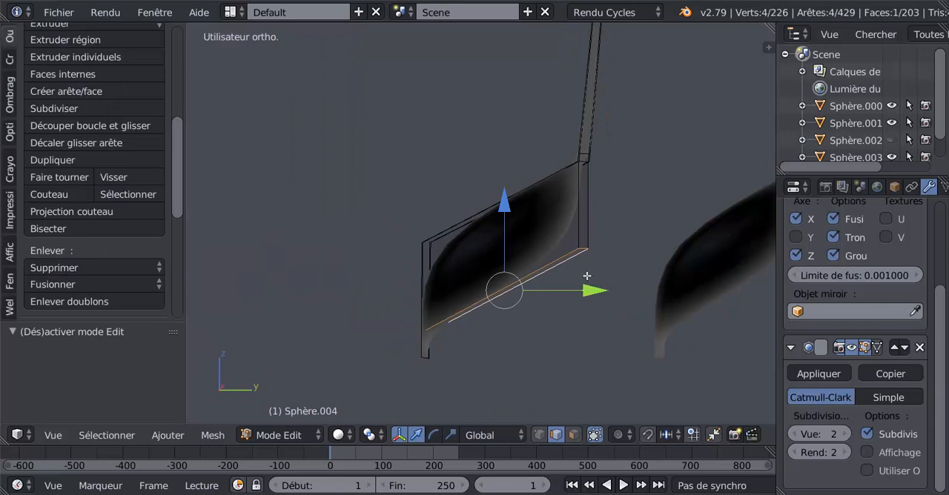
# Step: Lower the rear edge of the lower bend's underside by about 0.022 along Z to level the bottom
pyautogui.rightClick(582, 247)
pyautogui.moveTo(561, 354); pyautogui.dragTo(531, 379, button='middle')
pyautogui.moveTo(572, 195); pyautogui.dragTo(581, 284)
pyautogui.moveTo(577, 330); pyautogui.dragTo(600, 317, button='middle')
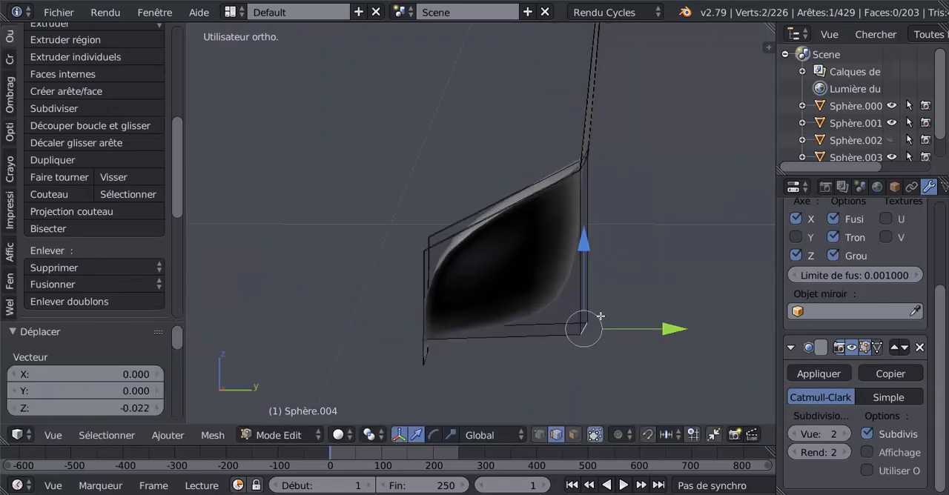
pyautogui.press('KP_3')
pyautogui.moveTo(586, 243); pyautogui.dragTo(586, 247)
# Step: Add two loop cuts to the lower bend's side walls, sliding one close to the bottom edge and one close to the rear edge
pyautogui.hotkey('ctrl', 'r')
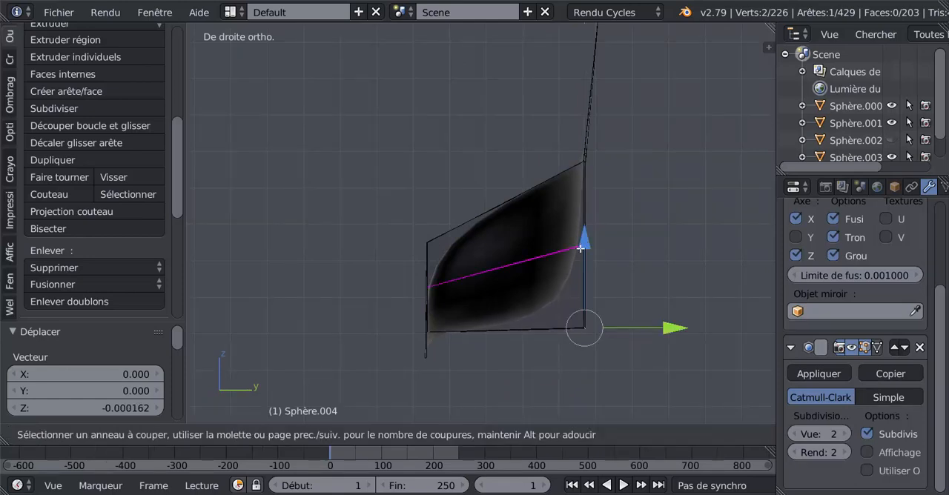
pyautogui.click(582, 256)
pyautogui.click(591, 327)
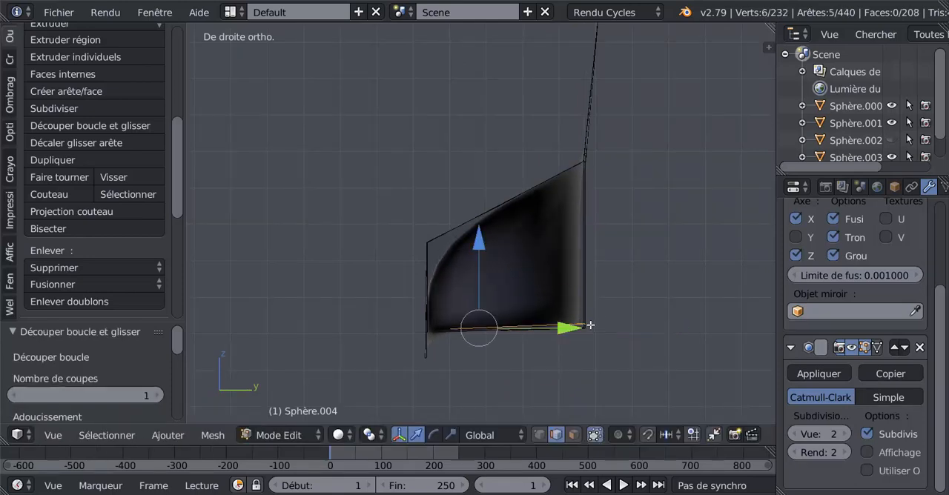
pyautogui.moveTo(558, 282); pyautogui.dragTo(580, 264, button='middle')
pyautogui.hotkey('ctrl', 'r')
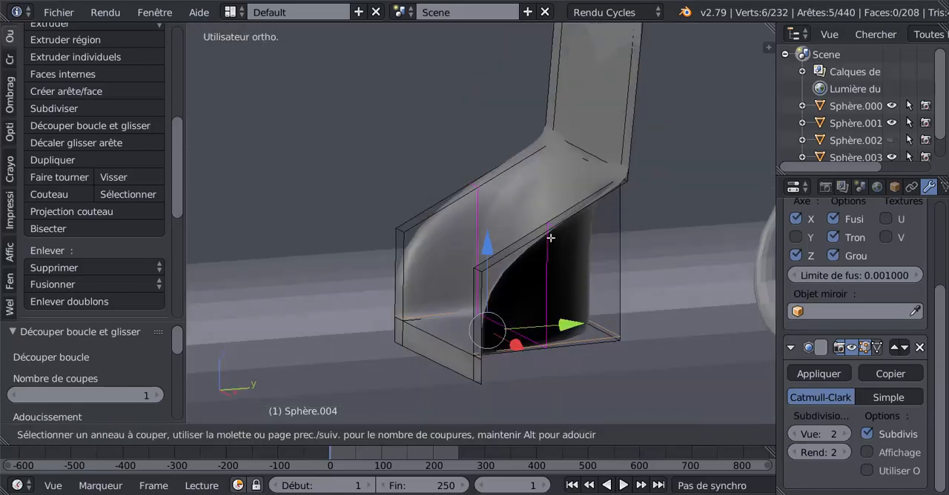
pyautogui.click(557, 236)
pyautogui.click(629, 212)
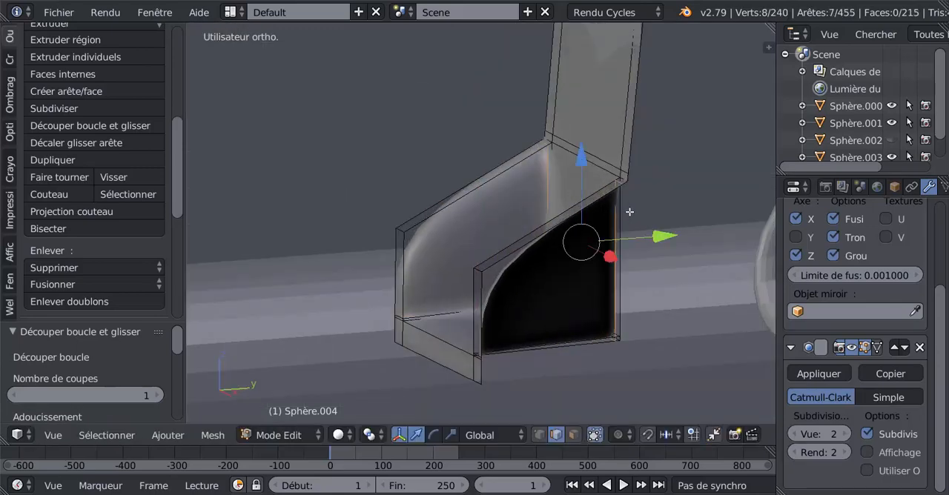
# Step: Add another loop cut around the lower bend, slide it close to the front edge, and check the shape in object mode
pyautogui.moveTo(629, 213); pyautogui.dragTo(584, 243, button='middle')
pyautogui.hotkey('ctrl', 'r')
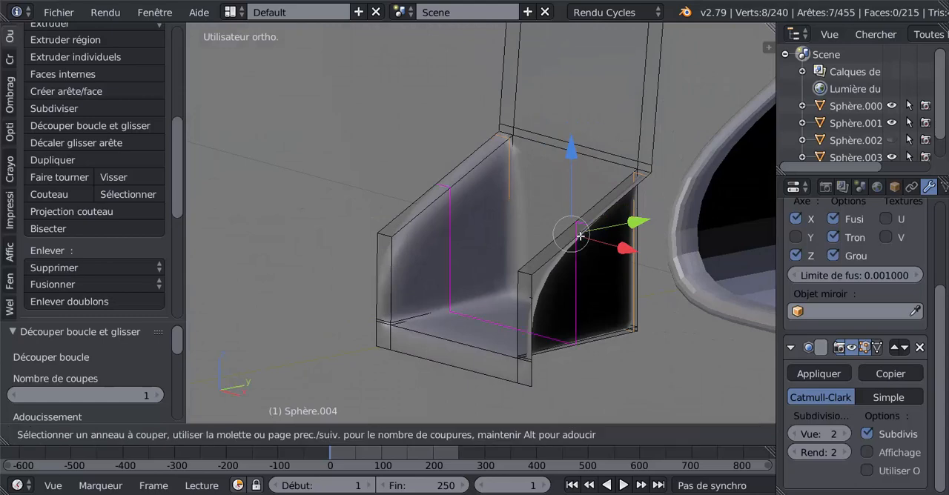
pyautogui.click(565, 248)
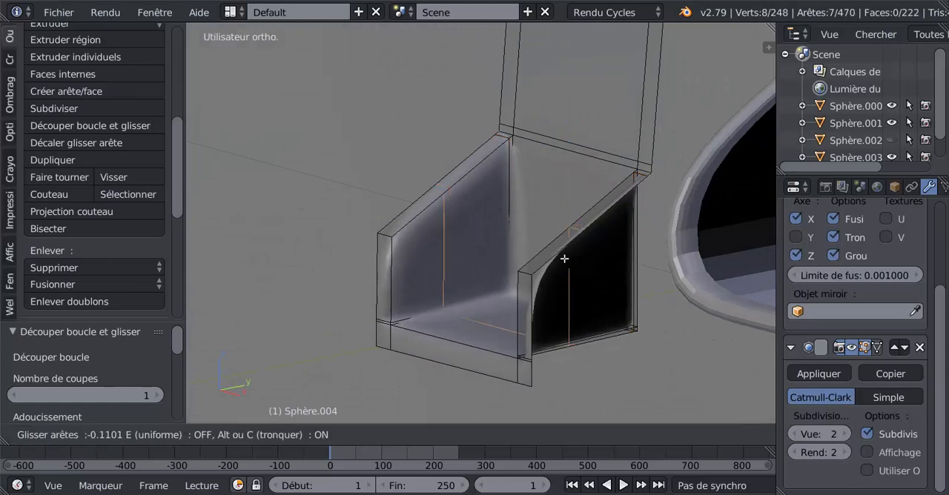
pyautogui.click(537, 298)
pyautogui.moveTo(537, 298); pyautogui.dragTo(604, 304, button='middle')
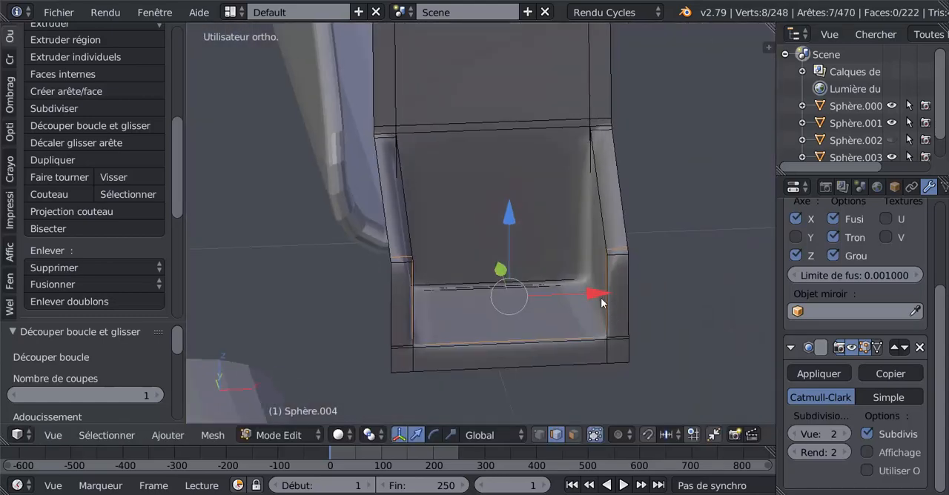
pyautogui.press('Tab')
pyautogui.press('Tab')
pyautogui.hotkey('ctrl', 'r')
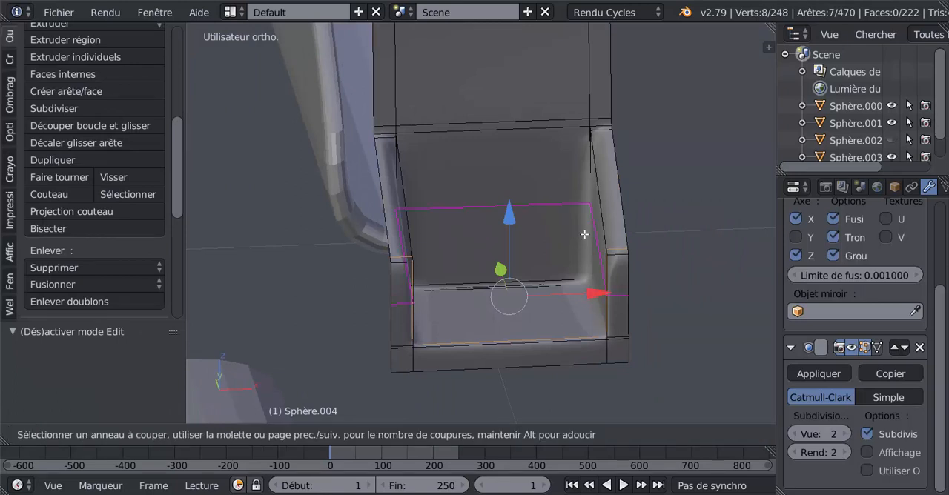
pyautogui.click(585, 235)
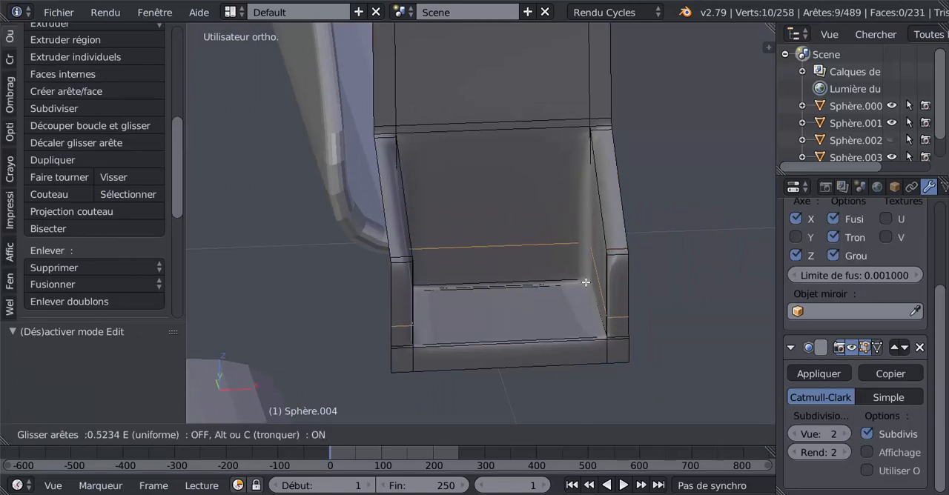
pyautogui.rightClick(585, 292)
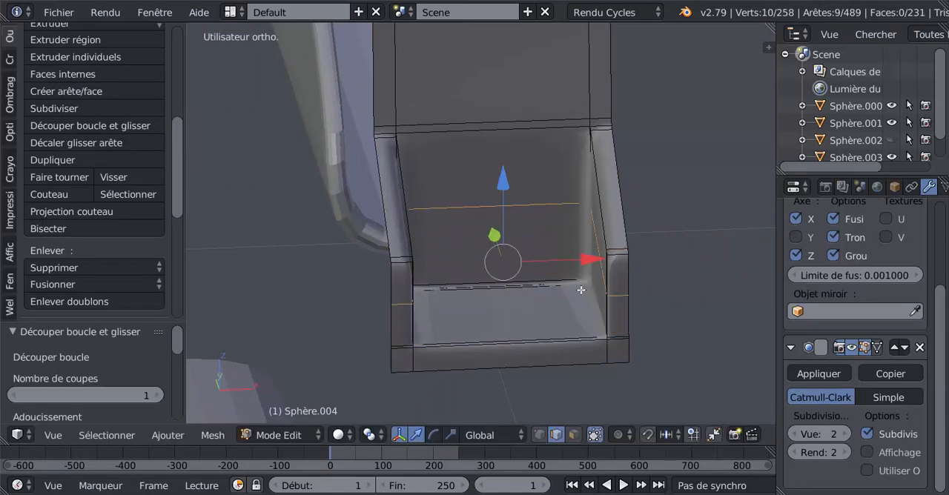
pyautogui.hotkey('ctrl', 'z')
# Step: Add two lengthwise loop cuts along the S-shaped part, one close to each side wall, and inspect the result in object mode
pyautogui.moveTo(581, 289); pyautogui.dragTo(537, 210, button='middle')
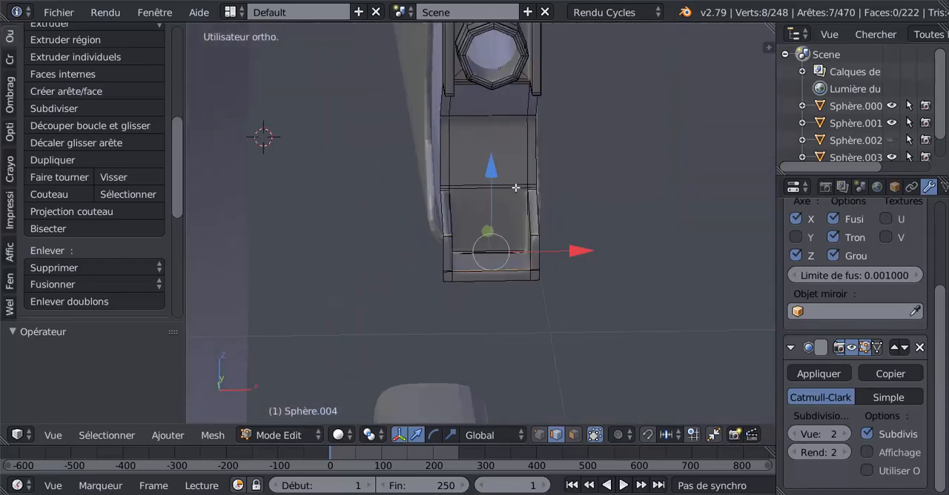
pyautogui.hotkey('ctrl', 'r')
pyautogui.click(515, 188)
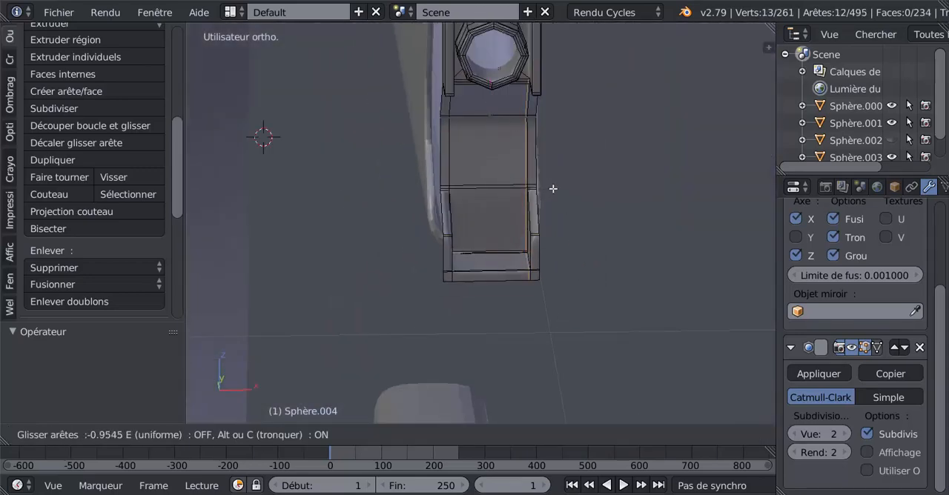
pyautogui.click(553, 189)
pyautogui.hotkey('ctrl', 'r')
pyautogui.click(496, 184)
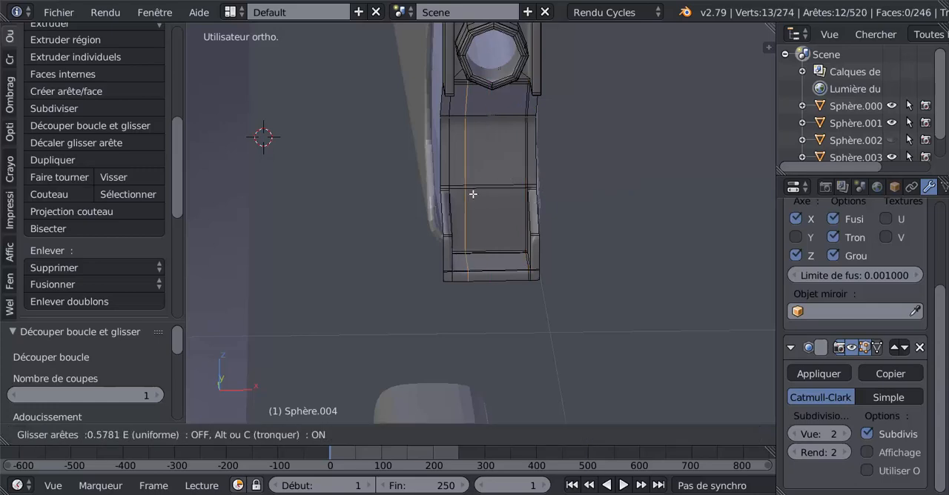
pyautogui.click(460, 208)
pyautogui.press('Tab')
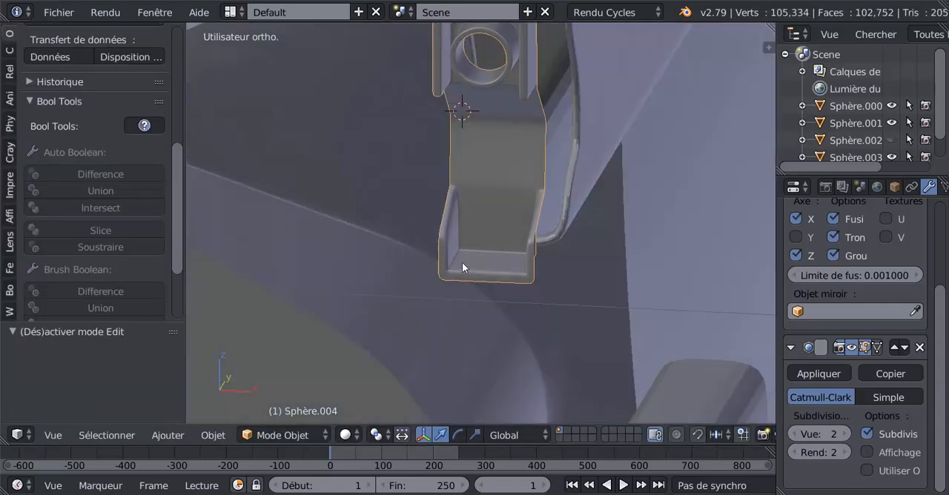
pyautogui.moveTo(462, 267); pyautogui.dragTo(389, 278, button='middle')
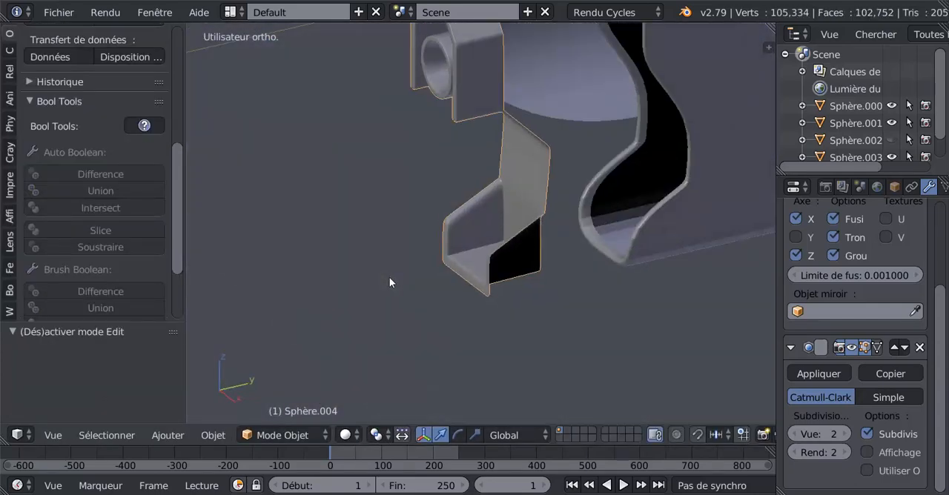
# Step: Extrude the S-shaped part's outer rear edge loop about 0.072 backward along Y and check the thickened form in object mode
pyautogui.press('Tab')
pyautogui.keyDown('alt'); pyautogui.keyDown('shift'); pyautogui.rightClick(548, 189); pyautogui.keyUp('shift'); pyautogui.keyUp('alt')
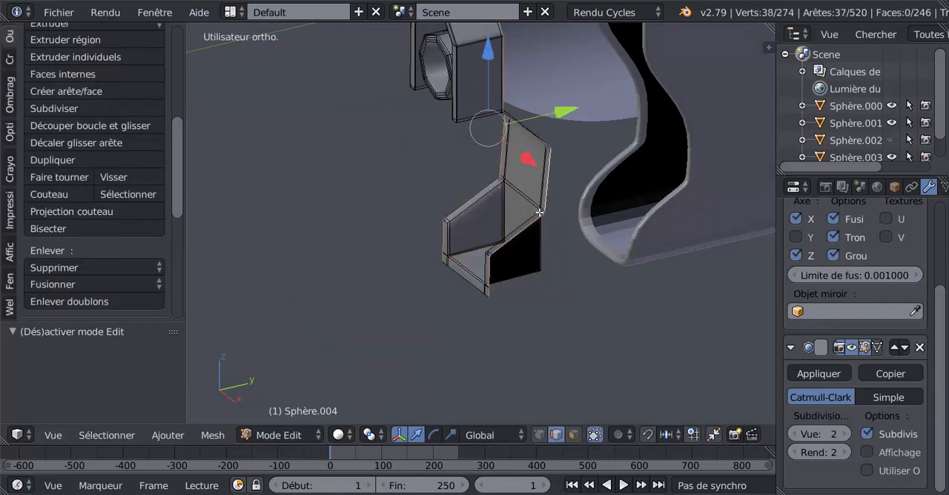
pyautogui.moveTo(557, 253); pyautogui.dragTo(558, 257, button='middle')
pyautogui.scroll(-2, 558, 257)
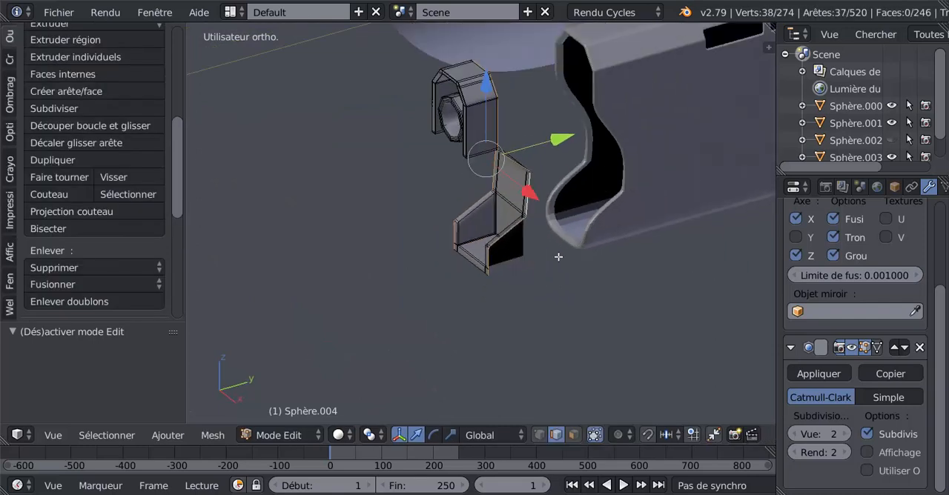
pyautogui.press('e')
pyautogui.rightClick(560, 238)
pyautogui.moveTo(557, 146); pyautogui.dragTo(711, 117)
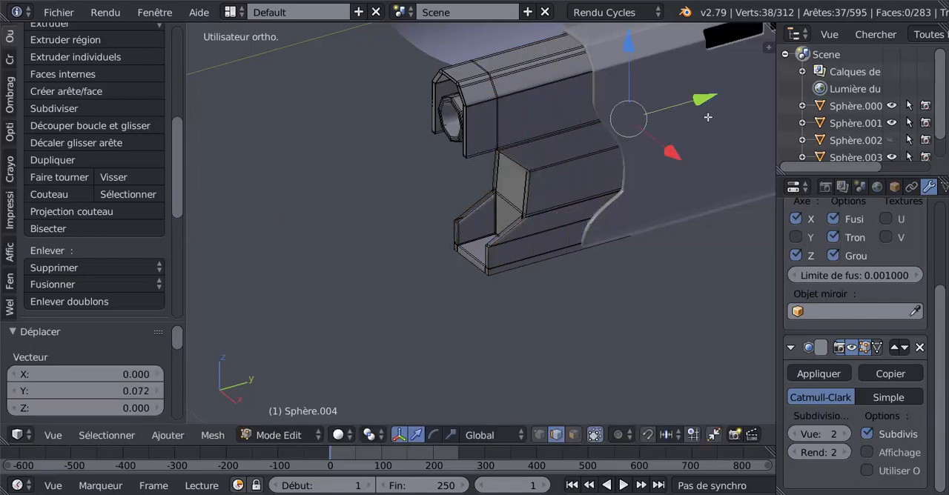
pyautogui.press('Tab')
pyautogui.moveTo(576, 270); pyautogui.dragTo(653, 251, button='middle')
pyautogui.press('Tab')
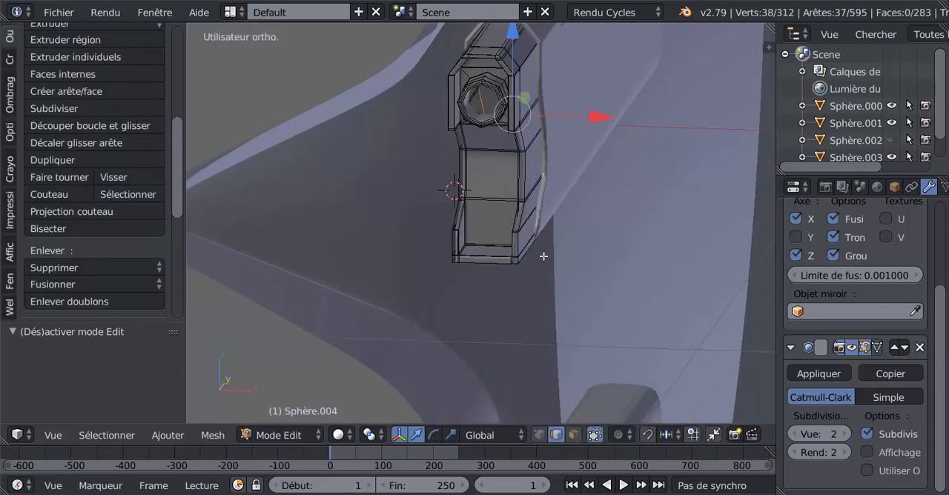
# Step: Switch to face selection and subdivide the lower bend's front-facing back wall face with one cut
pyautogui.moveTo(519, 311); pyautogui.dragTo(555, 346, button='middle')
pyautogui.click(573, 436)
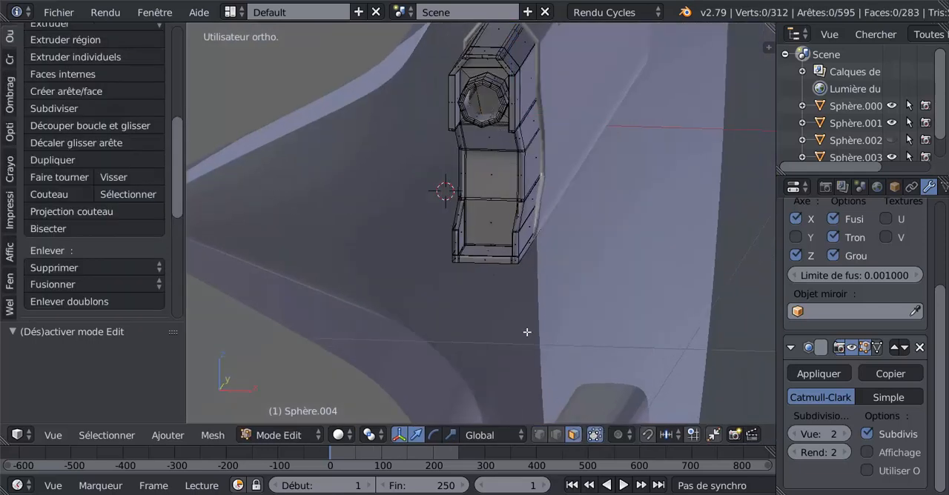
pyautogui.press('KP_1')
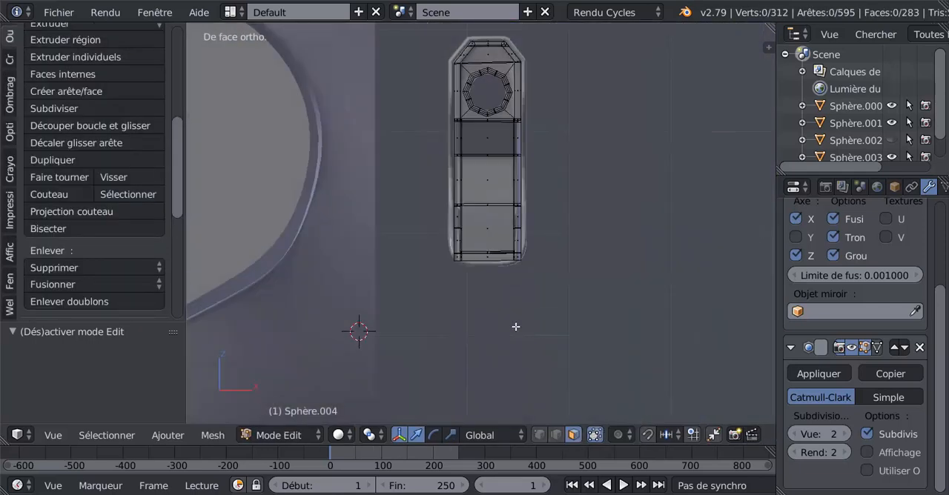
pyautogui.rightClick(492, 227)
pyautogui.scroll(3, 543, 336)
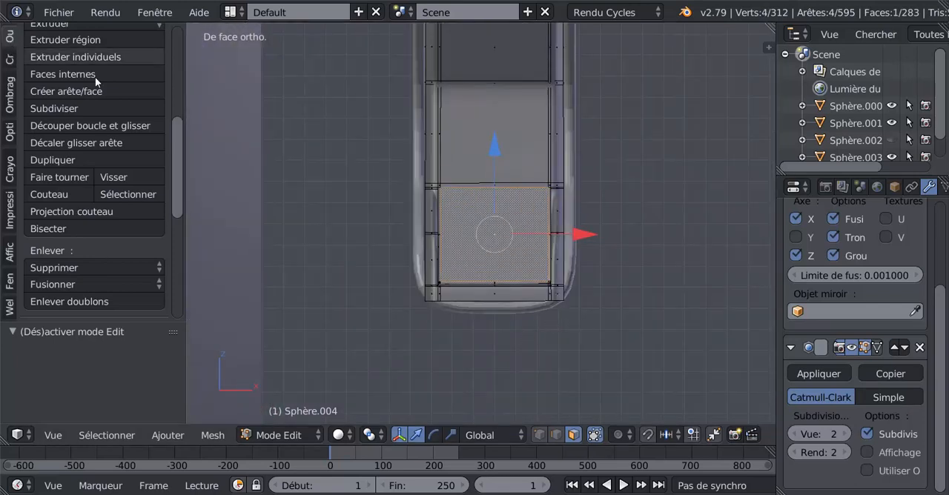
pyautogui.scroll(-3, 82, 214)
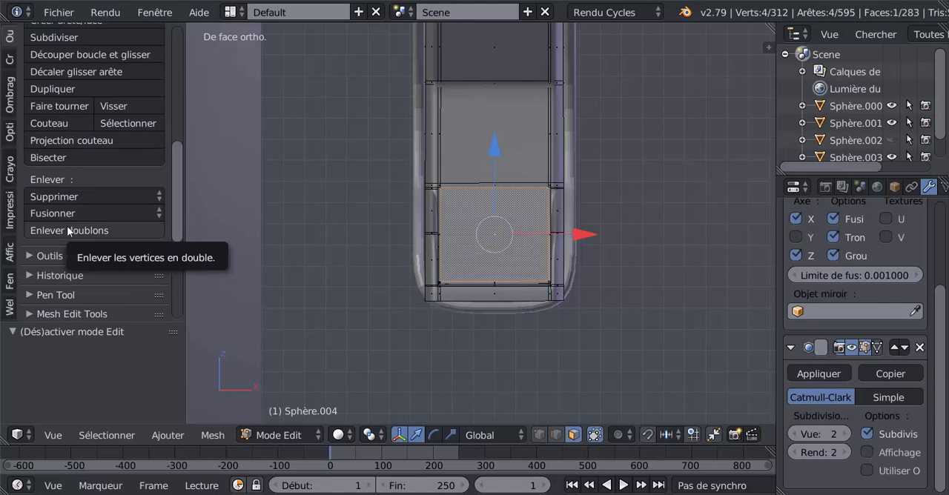
pyautogui.scroll(2, 69, 231)
pyautogui.scroll(1, 65, 227)
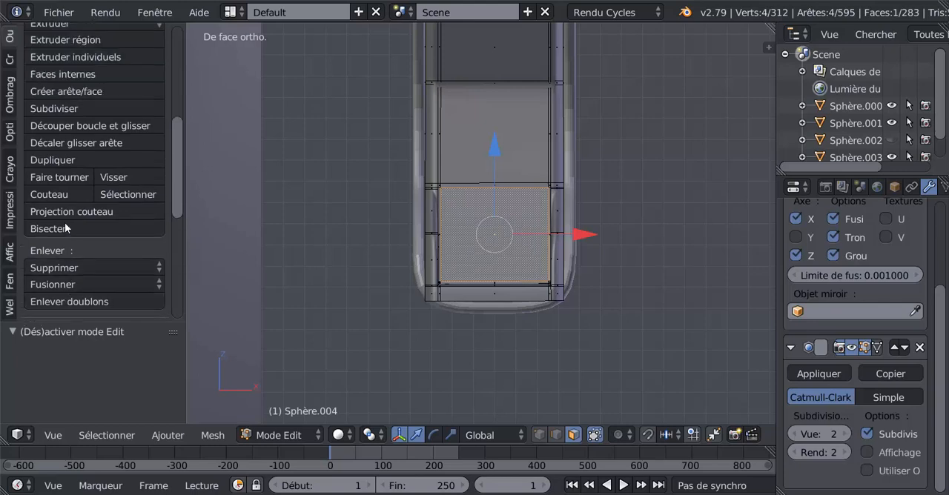
pyautogui.click(50, 109)
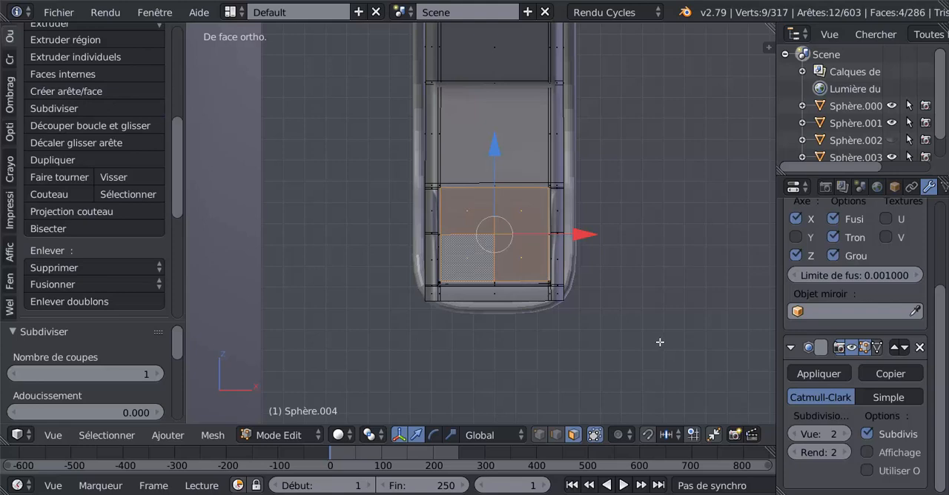
# Step: Inset the four subdivided faces slightly and round their outline with the LoopTools Cercle operation
pyautogui.press('i')
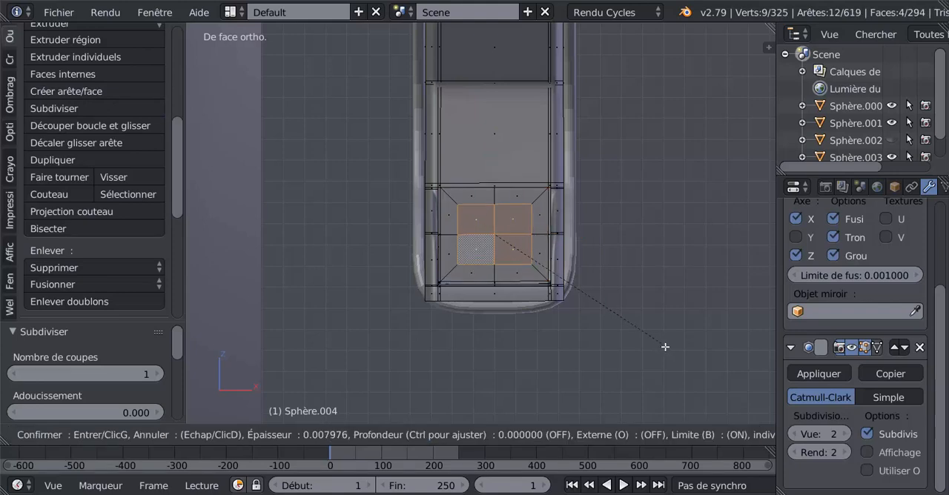
pyautogui.click(670, 350)
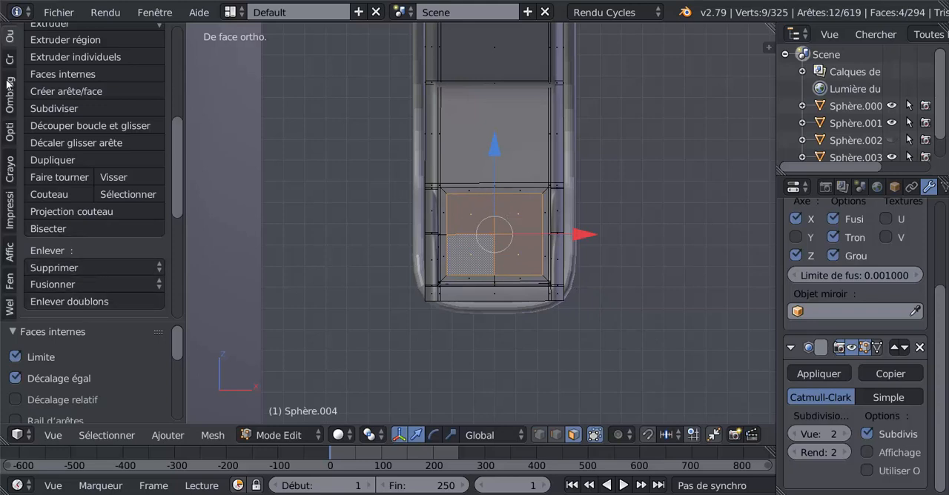
pyautogui.moveTo(175, 168); pyautogui.dragTo(176, 270)
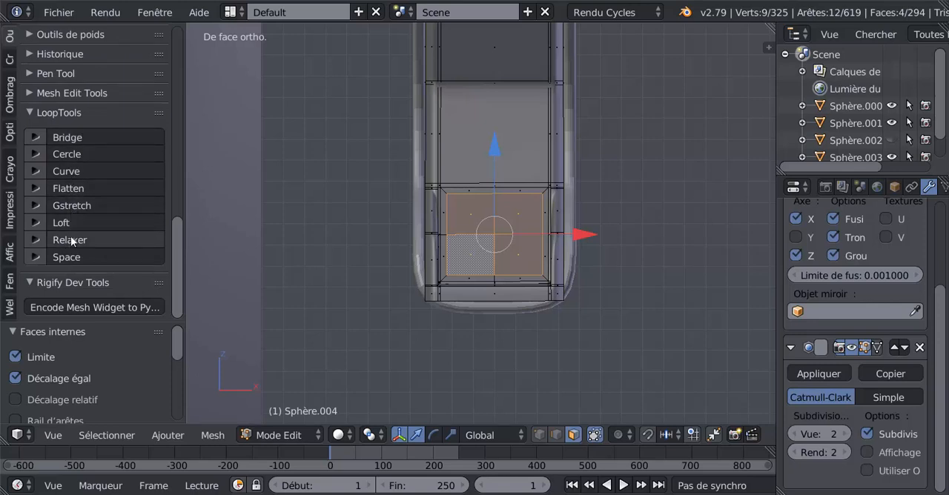
pyautogui.click(73, 156)
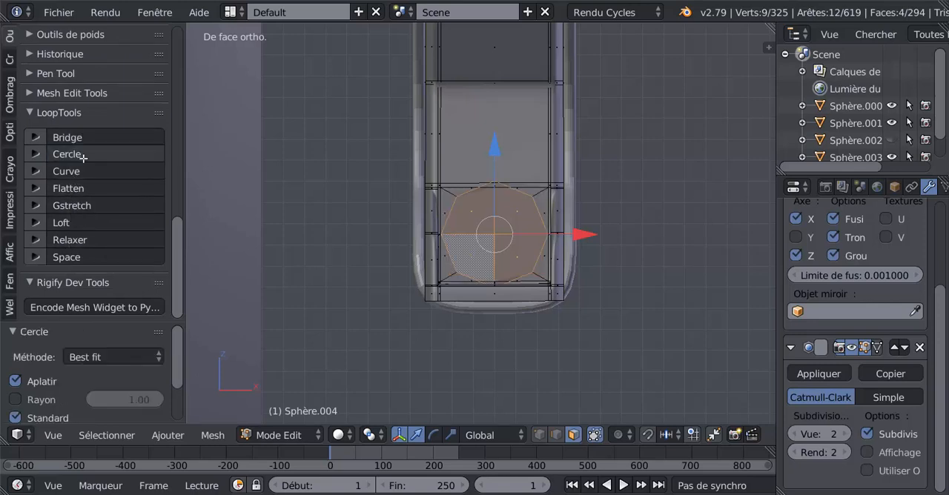
# Step: Shrink the circular faces in two passes, scaling the second one by about 0.911
pyautogui.press('s')
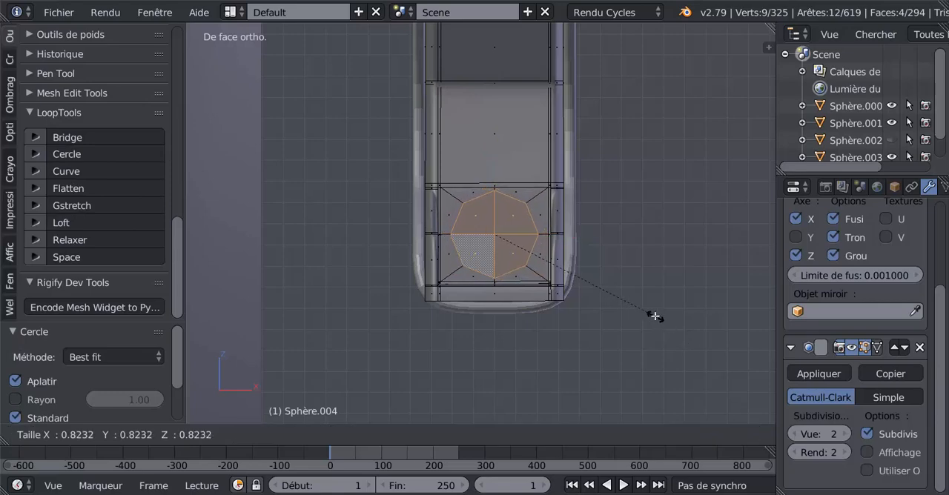
pyautogui.click(650, 314)
pyautogui.moveTo(650, 315); pyautogui.dragTo(546, 321, button='middle')
pyautogui.press('s')
pyautogui.click(612, 342)
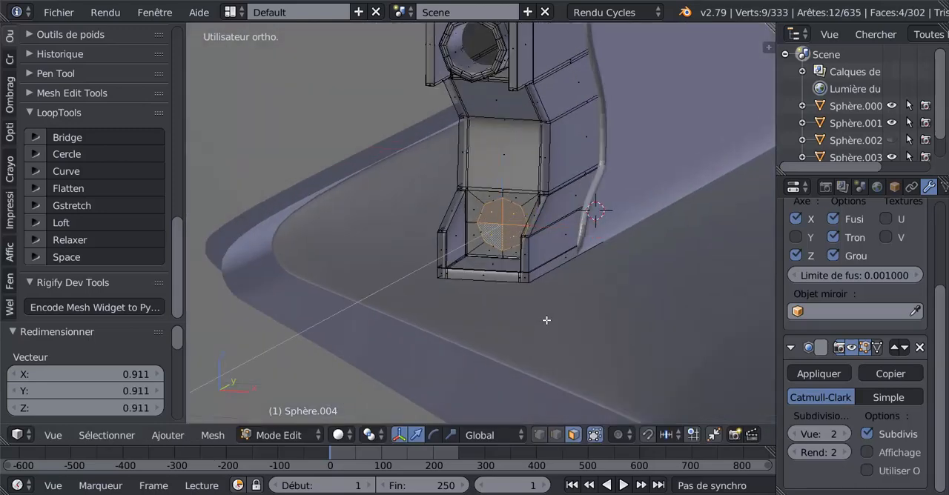
# Step: Extrude the circular faces forward along Y in two segments to form the lower gun barrel, moving the last one about 0.023
pyautogui.press('e')
pyautogui.rightClick(547, 294)
pyautogui.moveTo(536, 254); pyautogui.dragTo(533, 221, button='middle')
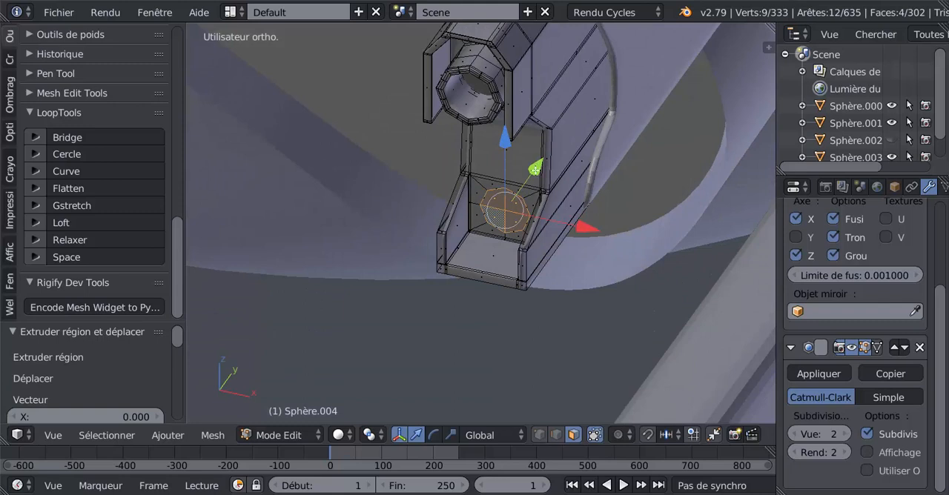
pyautogui.moveTo(533, 169); pyautogui.dragTo(532, 187)
pyautogui.press('e')
pyautogui.rightClick(540, 167)
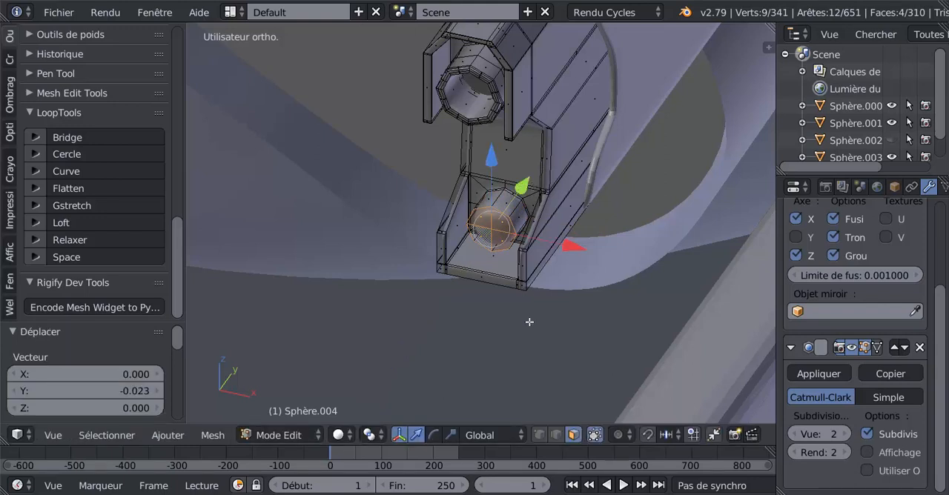
# Step: Extrude the lower barrel's front faces in place, scaling them to about 0.829 and enlarging them again by about 1.130
pyautogui.press('e')
pyautogui.press('s')
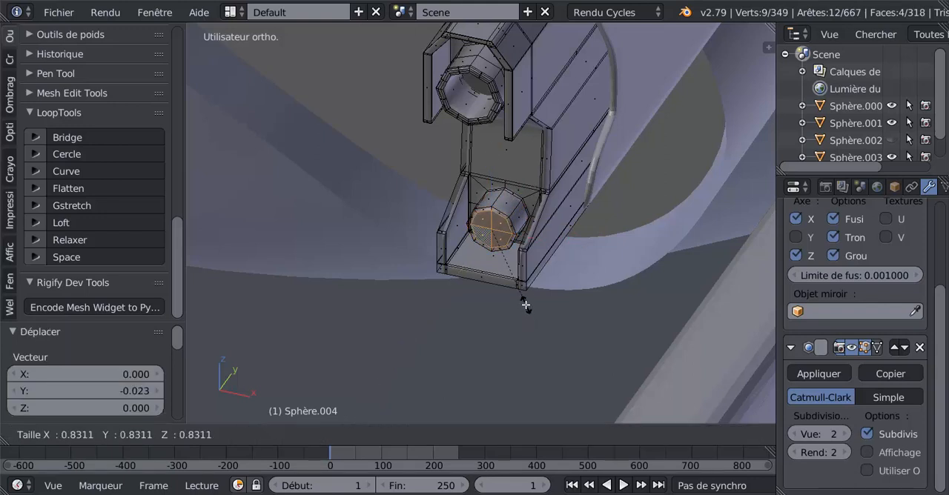
pyautogui.click(526, 305)
pyautogui.scroll(2, 525, 312)
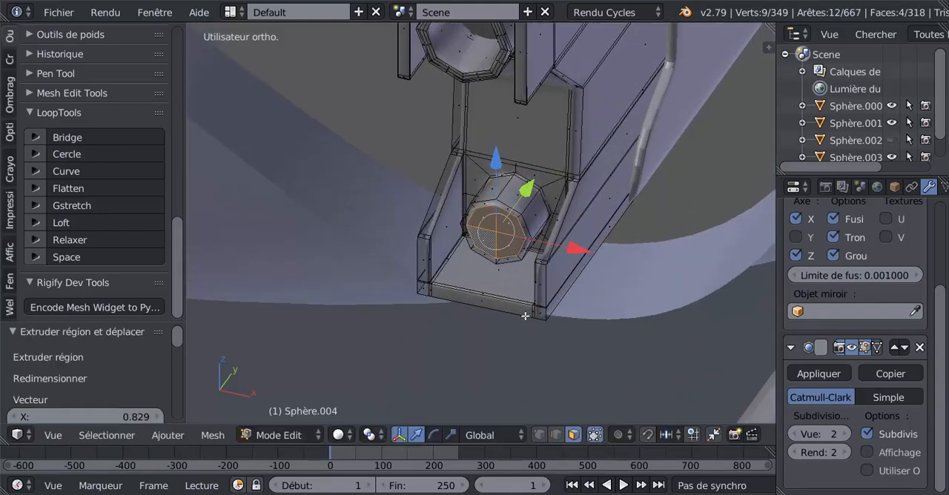
pyautogui.press('s')
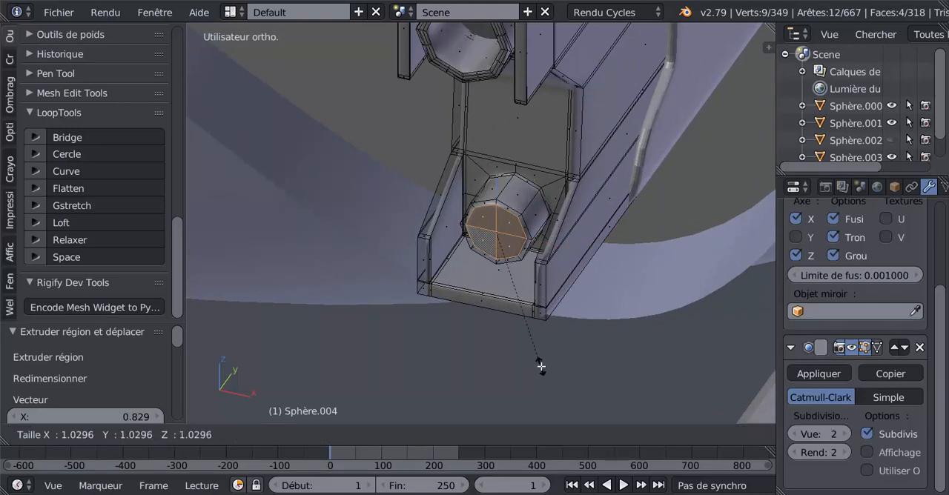
pyautogui.click(554, 376)
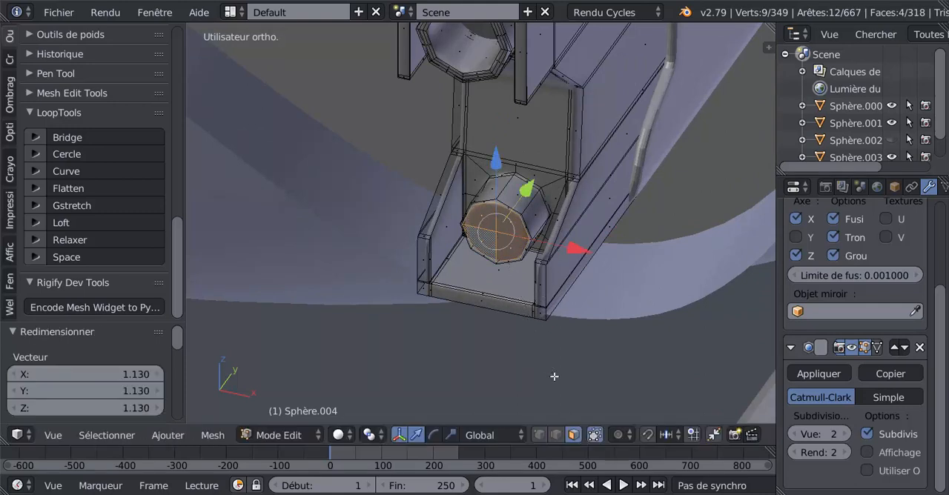
# Step: Extrude the front faces scaled to about 0.849, and extrude them once more with a 0.001 move along Y
pyautogui.press('e')
pyautogui.press('s')
pyautogui.click(542, 356)
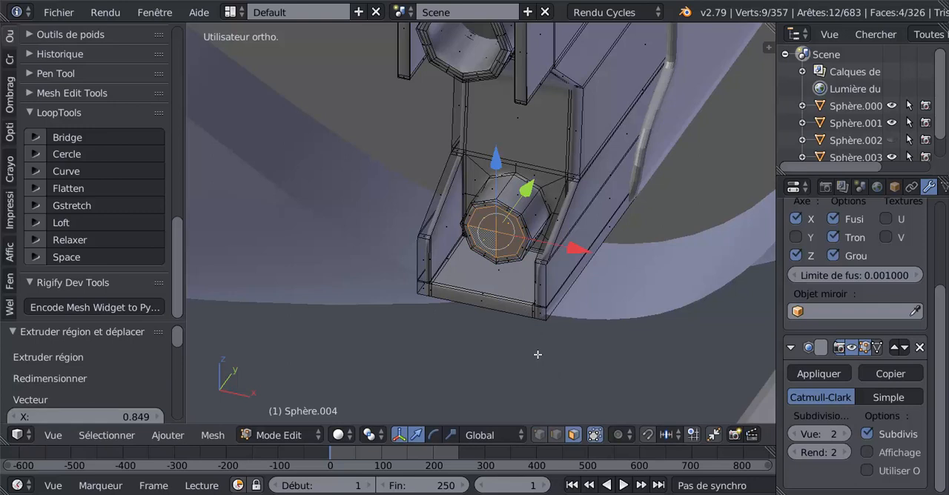
pyautogui.moveTo(527, 355); pyautogui.dragTo(491, 373, button='middle')
pyautogui.press('e')
pyautogui.click(491, 373)
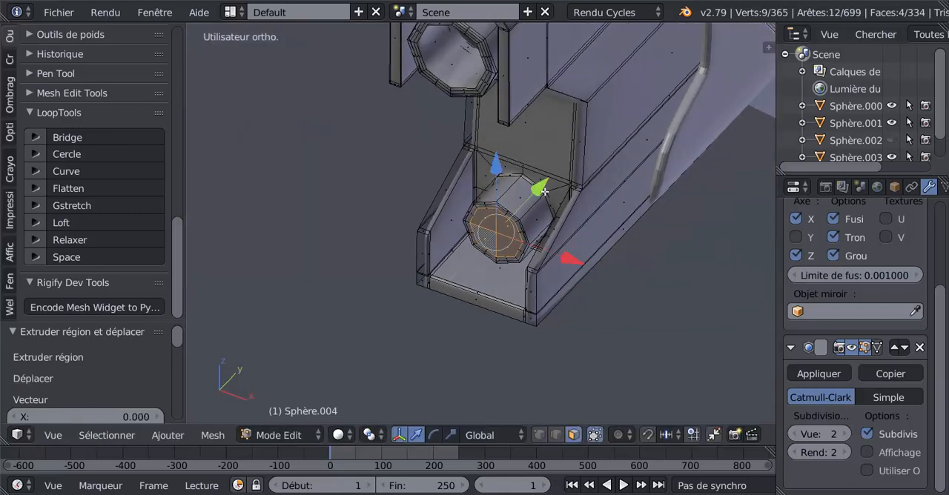
pyautogui.moveTo(544, 191); pyautogui.dragTo(546, 190)
# Step: Extrude the front faces at scale 1.000 and push them about 0.060 along Y to hollow out the lower barrel
pyautogui.press('e')
pyautogui.press('s')
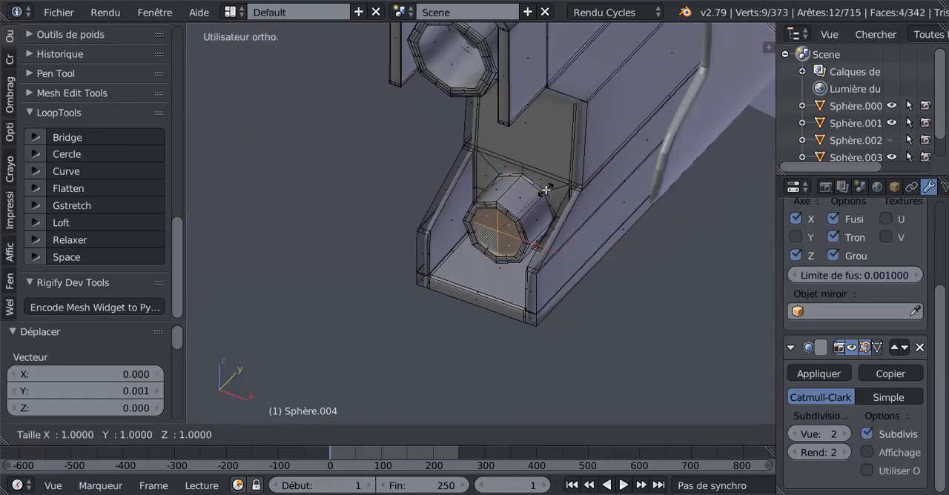
pyautogui.click(546, 191)
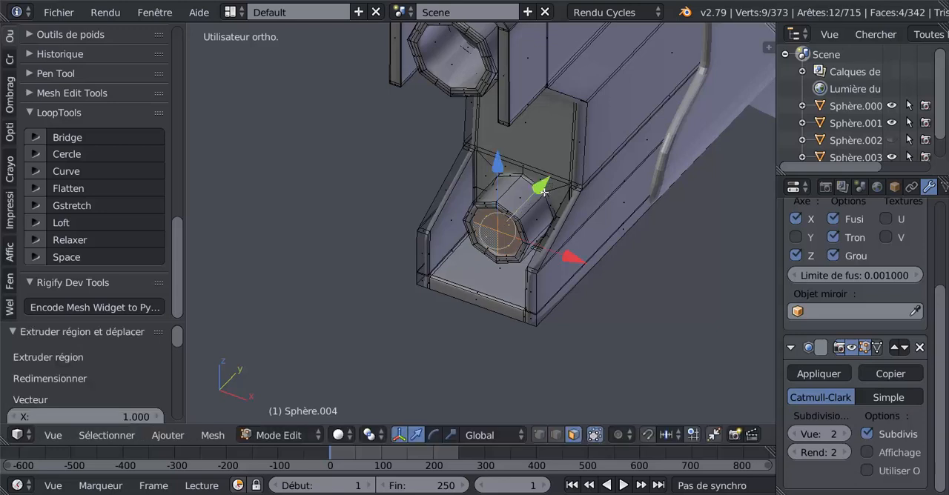
pyautogui.moveTo(544, 190); pyautogui.dragTo(580, 161)
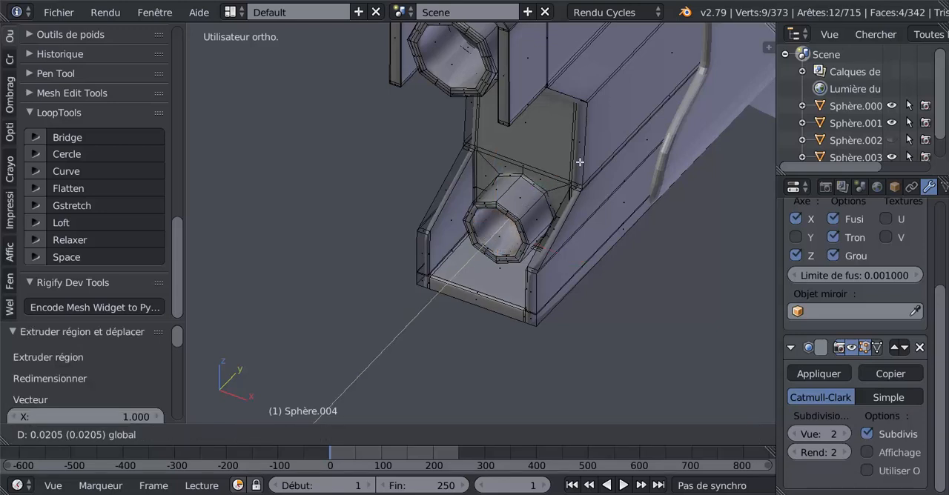
pyautogui.moveTo(619, 133); pyautogui.dragTo(570, 218)
# Step: Cut one centred edge loop around the inside wall of the hollow lower barrel
pyautogui.moveTo(570, 218); pyautogui.dragTo(525, 230, button='middle')
pyautogui.hotkey('ctrl', 'r')
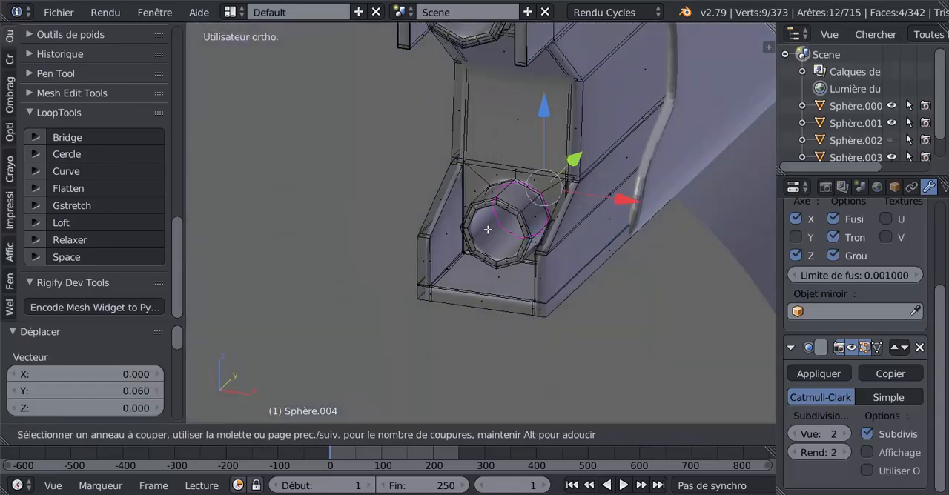
pyautogui.click(504, 224)
pyautogui.rightClick(507, 226)
# Step: Switch to face selection and delete the four faces closing the back end of the lower barrel's bore
pyautogui.moveTo(519, 244); pyautogui.dragTo(567, 218, button='middle')
pyautogui.click(573, 435)
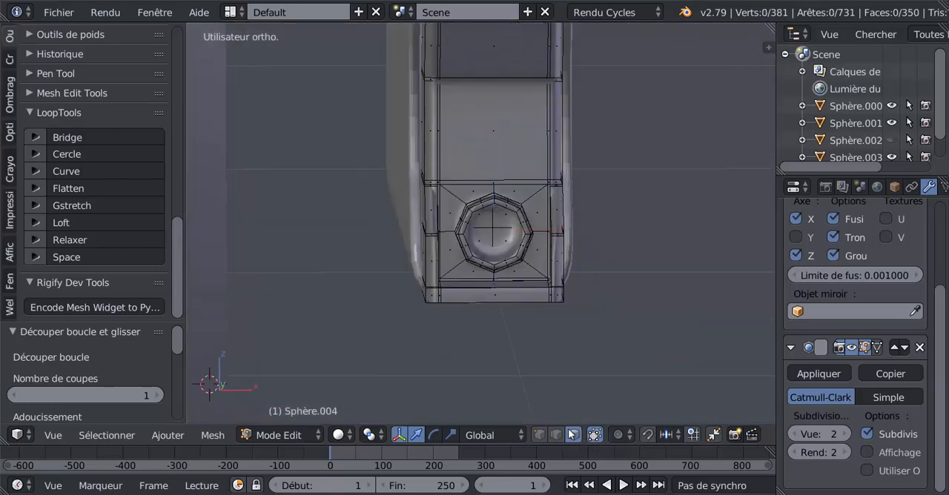
pyautogui.rightClick(500, 234)
pyautogui.keyDown('shift'); pyautogui.rightClick(488, 239); pyautogui.keyUp('shift')
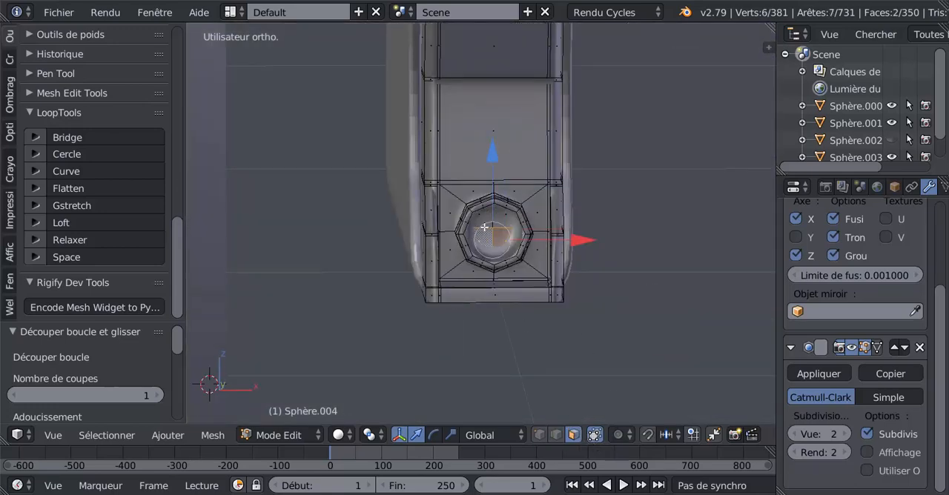
pyautogui.keyDown('shift'); pyautogui.rightClick(484, 223); pyautogui.keyUp('shift')
pyautogui.keyDown('shift'); pyautogui.rightClick(501, 224); pyautogui.keyUp('shift')
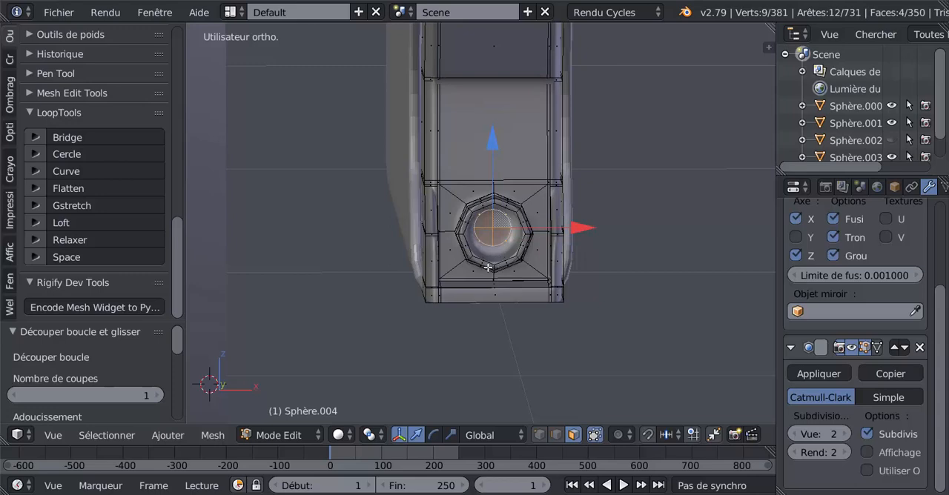
pyautogui.press('x')
pyautogui.click(439, 290)
pyautogui.scroll(-4, 475, 299)
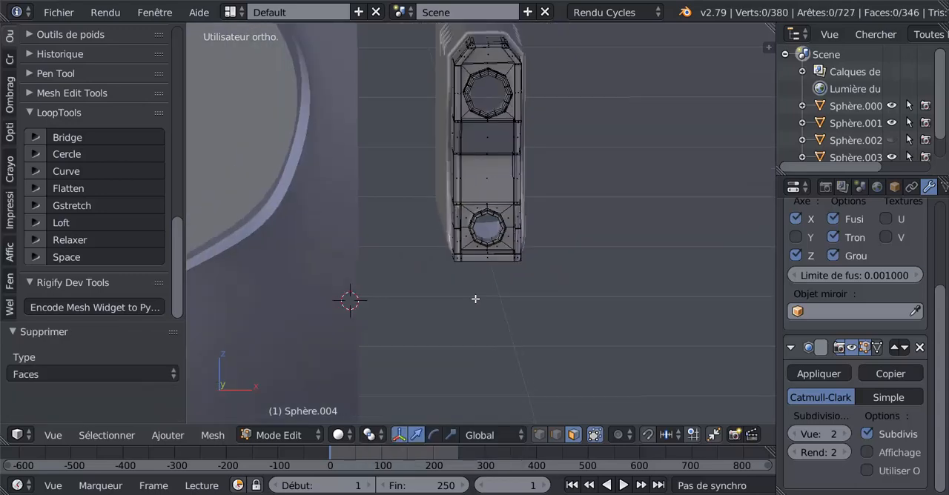
# Step: Examine the finished gun barrels on the side arms from several angles in object mode
pyautogui.press('Tab')
pyautogui.moveTo(475, 299); pyautogui.dragTo(428, 311, button='middle')
pyautogui.scroll(2, 426, 321)
pyautogui.press('Tab')
pyautogui.moveTo(498, 287); pyautogui.dragTo(460, 193, button='middle')
pyautogui.press('Tab')
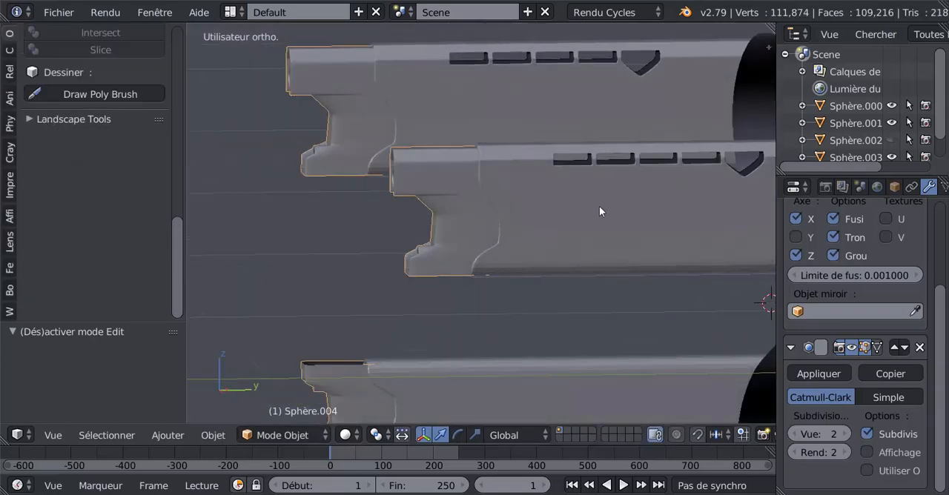
pyautogui.moveTo(599, 211); pyautogui.dragTo(717, 279, button='middle')
pyautogui.moveTo(608, 286); pyautogui.dragTo(576, 294, button='middle')
# Step: Cut one edge loop around the S-shaped part and slide it forward by about 0.94 toward the bend's front edge
pyautogui.press('Tab')
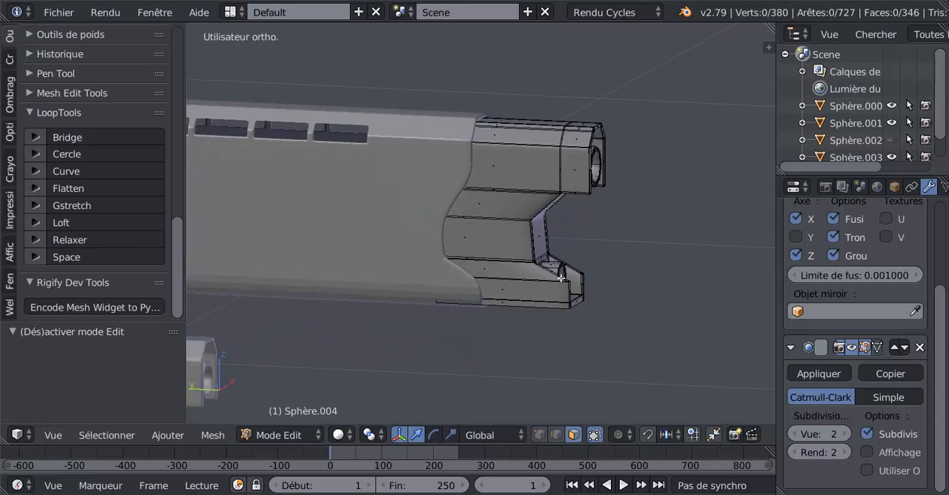
pyautogui.hotkey('ctrl', 'r')
pyautogui.click(501, 220)
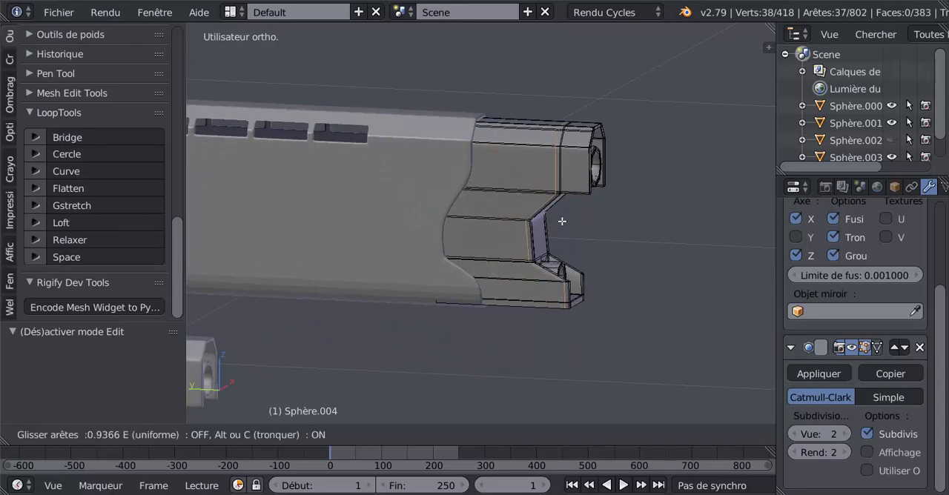
pyautogui.click(562, 221)
pyautogui.press('Tab')
# Step: Cut two evenly spaced edge loops around the front casing of the upper barrel and switch to face selection
pyautogui.moveTo(562, 221); pyautogui.dragTo(525, 221, button='middle')
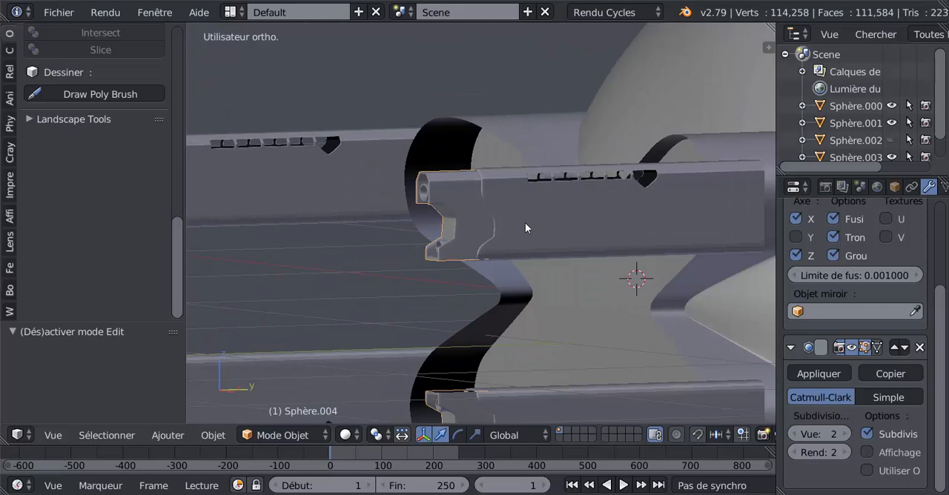
pyautogui.keyDown('shift'); pyautogui.moveTo(468, 201); pyautogui.dragTo(517, 290, button='middle'); pyautogui.keyUp('shift')
pyautogui.scroll(2, 446, 216)
pyautogui.press('Tab')
pyautogui.scroll(2, 517, 291)
pyautogui.hotkey('ctrl', 'r')
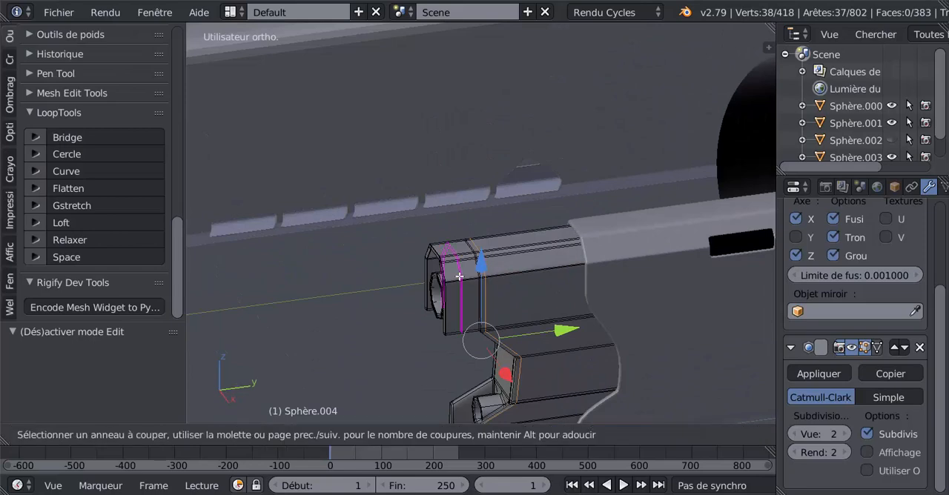
pyautogui.scroll(1, 460, 277)
pyautogui.click(459, 278)
pyautogui.rightClick(466, 301)
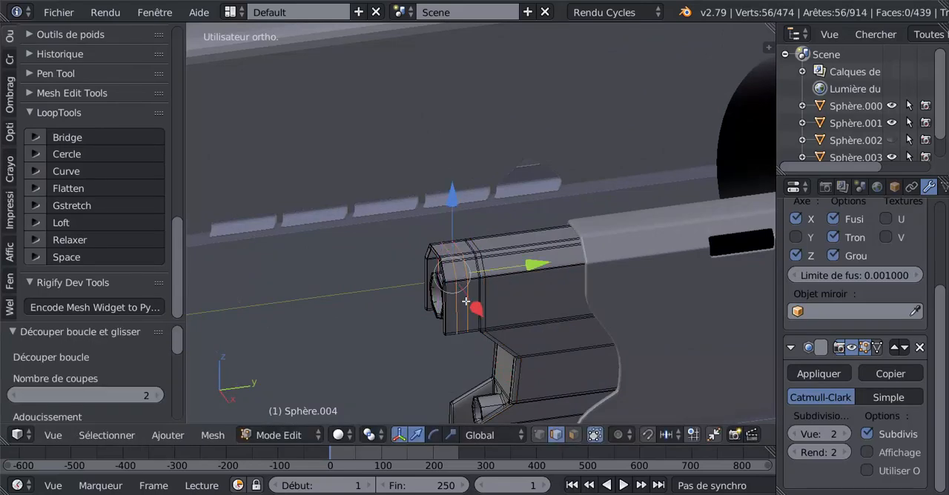
pyautogui.scroll(2, 468, 300)
pyautogui.moveTo(496, 327); pyautogui.dragTo(547, 339, button='middle')
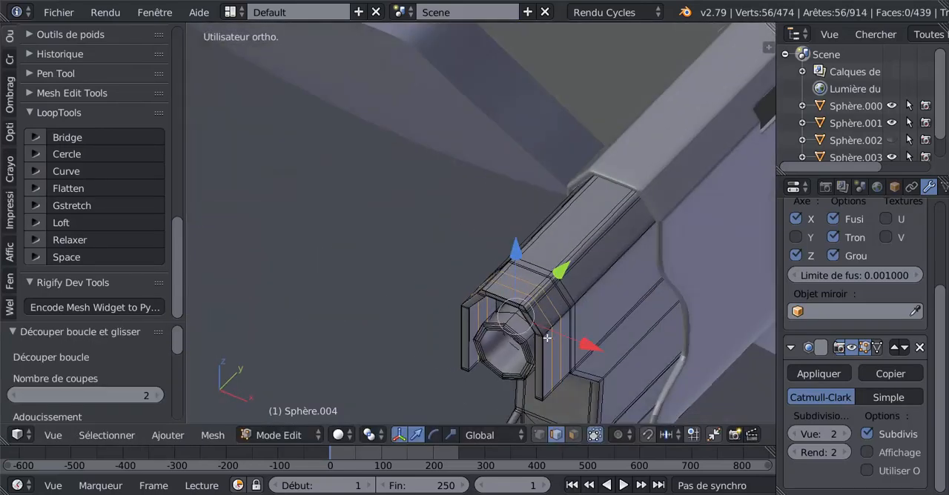
pyautogui.click(577, 437)
# Step: Select the strip of nine faces between the two new loops across the casing's top and both sloped sides
pyautogui.rightClick(549, 309)
pyautogui.scroll(2, 553, 312)
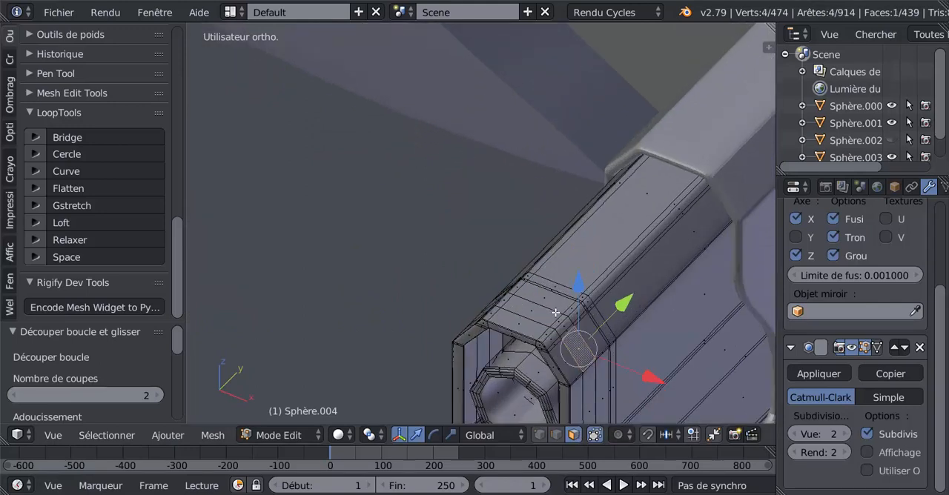
pyautogui.keyDown('shift'); pyautogui.rightClick(567, 331); pyautogui.keyUp('shift')
pyautogui.keyDown('shift'); pyautogui.rightClick(568, 330); pyautogui.keyUp('shift')
pyautogui.keyDown('shift'); pyautogui.rightClick(570, 332); pyautogui.keyUp('shift')
pyautogui.keyDown('shift'); pyautogui.rightClick(569, 328); pyautogui.keyUp('shift')
pyautogui.keyDown('shift'); pyautogui.rightClick(564, 324); pyautogui.keyUp('shift')
pyautogui.keyDown('shift'); pyautogui.rightClick(554, 324); pyautogui.keyUp('shift')
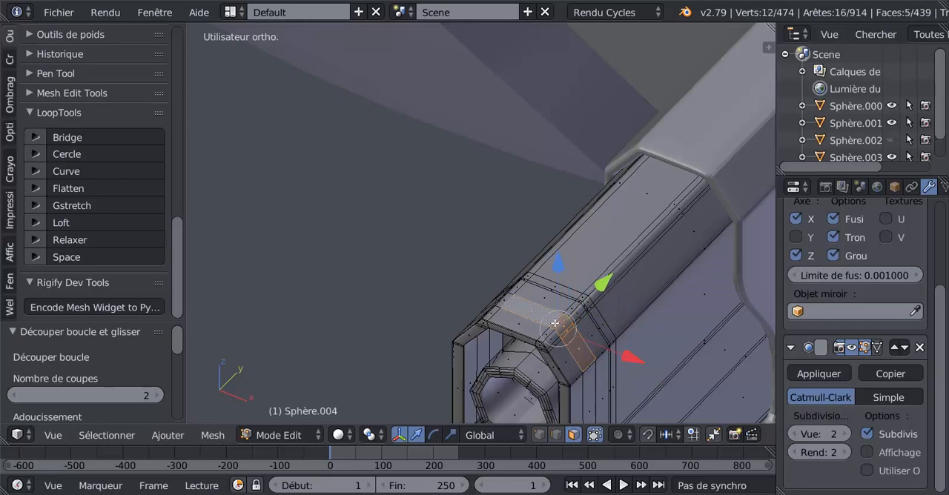
pyautogui.moveTo(554, 324); pyautogui.dragTo(604, 216, button='middle')
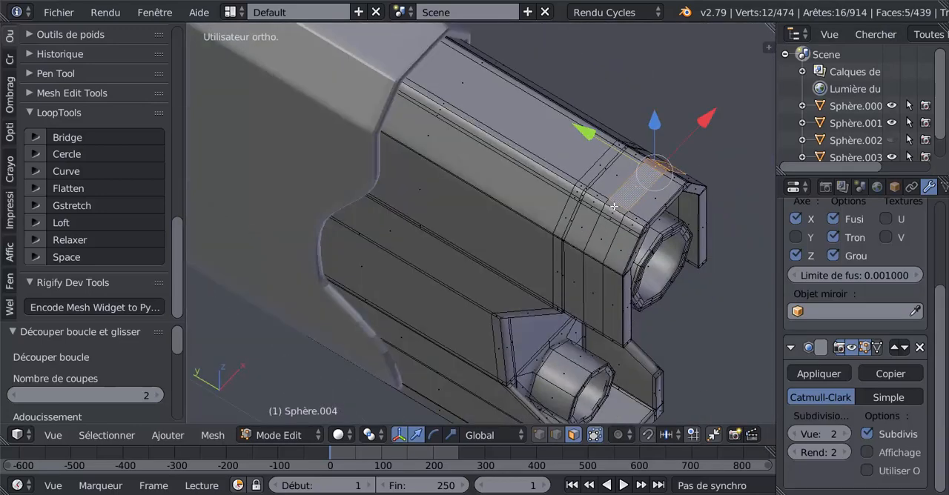
pyautogui.keyDown('shift'); pyautogui.rightClick(613, 208); pyautogui.keyUp('shift')
pyautogui.keyDown('shift'); pyautogui.rightClick(611, 212); pyautogui.keyUp('shift')
pyautogui.keyDown('shift'); pyautogui.rightClick(608, 220); pyautogui.keyUp('shift')
pyautogui.keyDown('shift'); pyautogui.rightClick(604, 230); pyautogui.keyUp('shift')
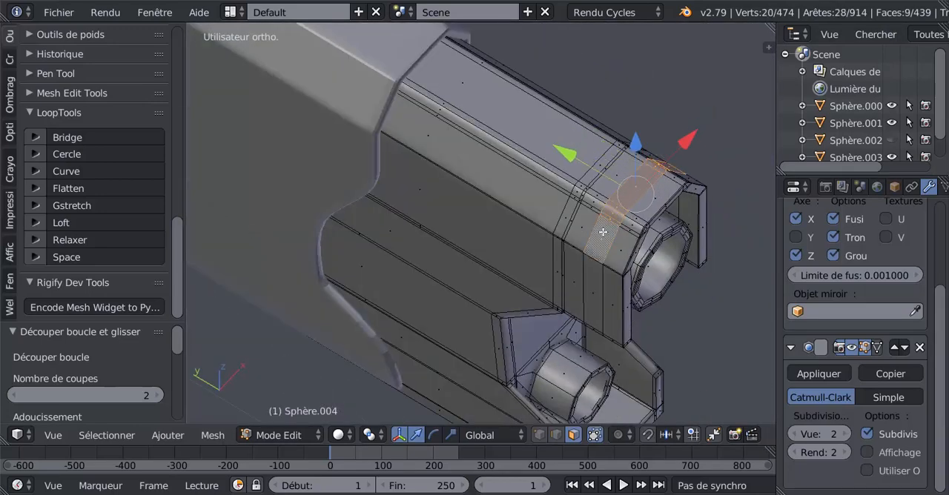
# Step: Check the gun barrels in the reference photo 6.jpg in the image viewer and return to Blender
pyautogui.scroll(-5, 611, 258)
pyautogui.moveTo(621, 266); pyautogui.dragTo(418, 246, button='middle')
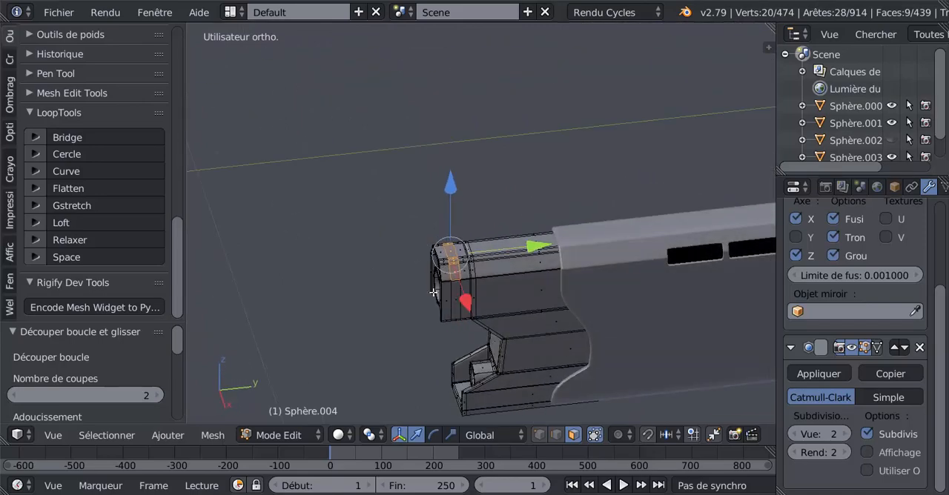
pyautogui.click(419, 494)
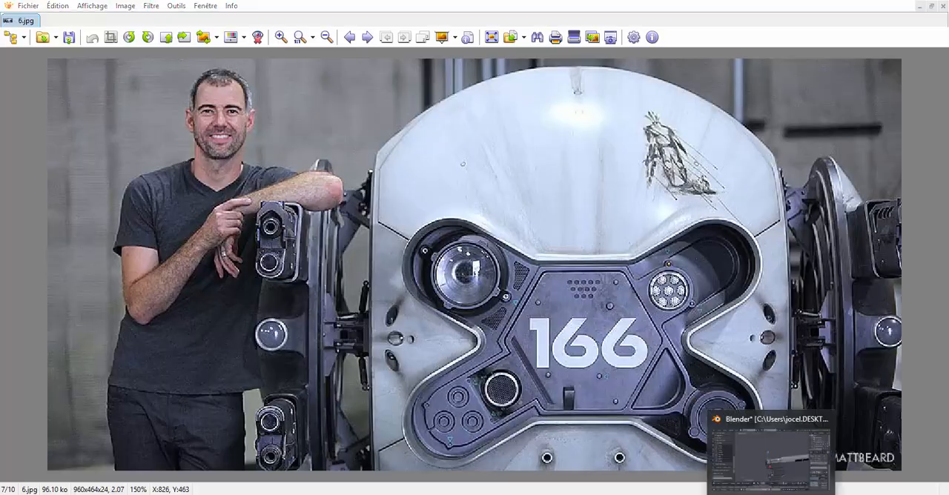
pyautogui.click(771, 494)
# Step: Deselect the strip's faces on one sloped side of the casing with circle selection
pyautogui.scroll(1, 505, 270)
pyautogui.moveTo(502, 271); pyautogui.dragTo(528, 283, button='middle')
pyautogui.scroll(3, 496, 303)
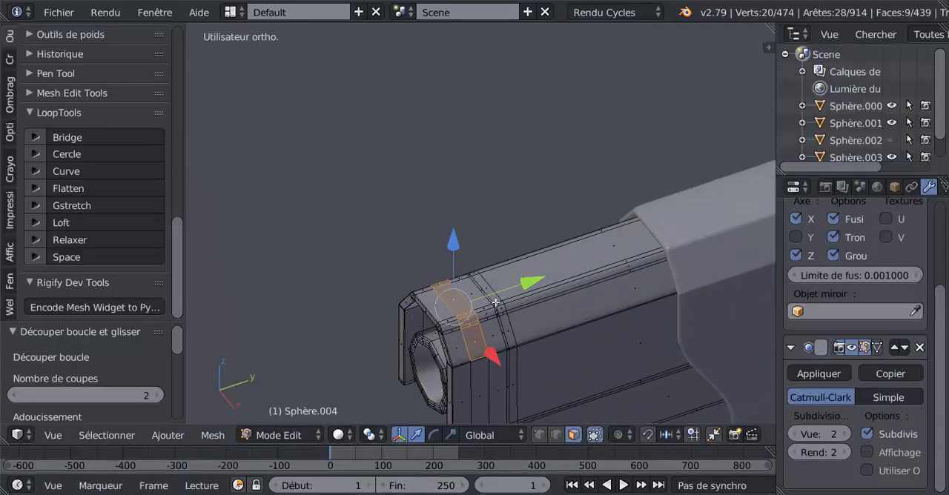
pyautogui.scroll(3, 495, 303)
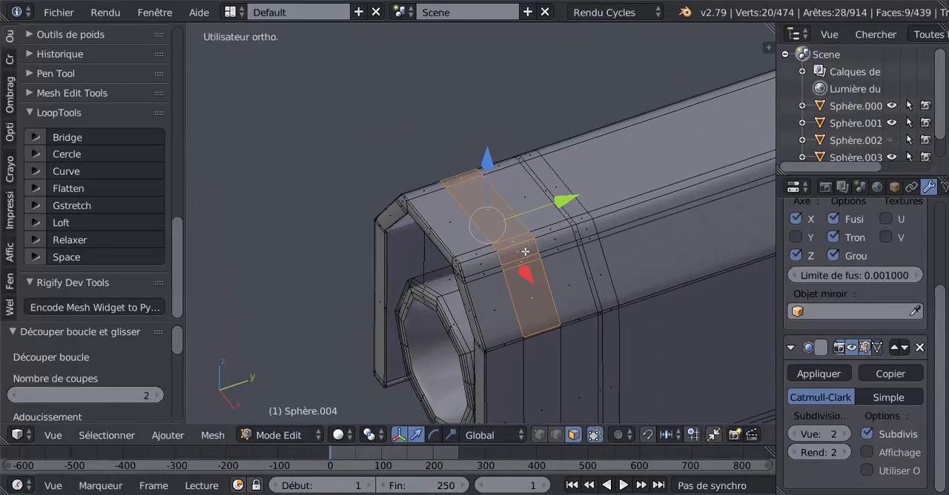
pyautogui.click(525, 269)
pyautogui.middleClick(526, 266)
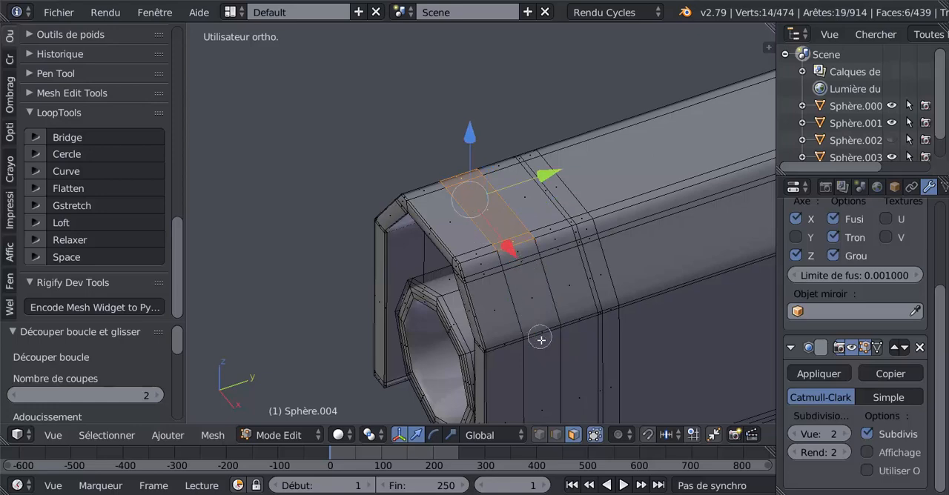
pyautogui.rightClick(540, 335)
# Step: Select the three narrow faces across the flat top of the upper barrel's casing, between the two edge loops
pyautogui.moveTo(451, 309)
pyautogui.mouseDown(button='middle')
pyautogui.moveTo(618, 316)
pyautogui.moveTo(611, 298)
pyautogui.mouseUp(button='middle')
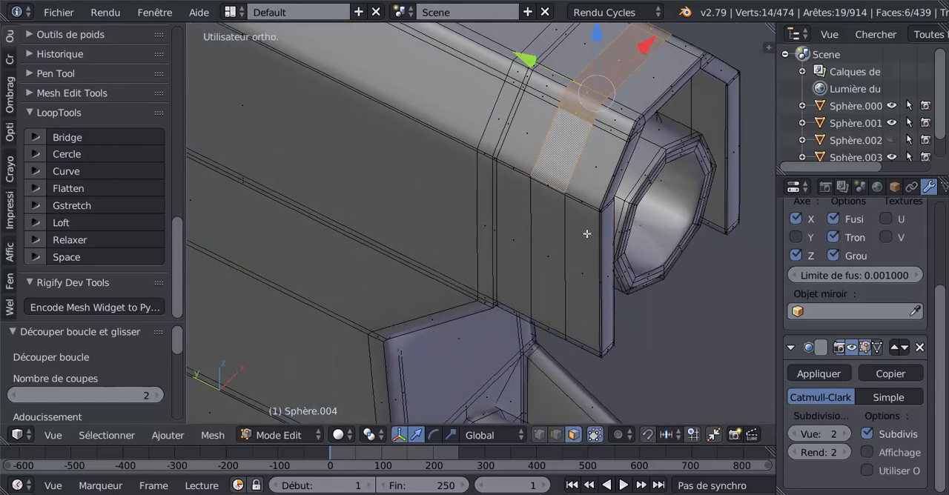
pyautogui.scroll(-2, 577, 118)
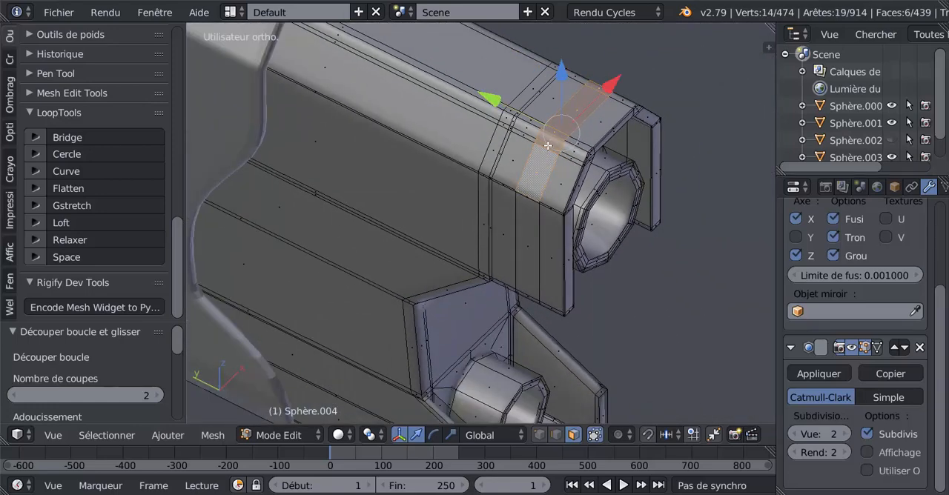
pyautogui.rightClick(551, 173)
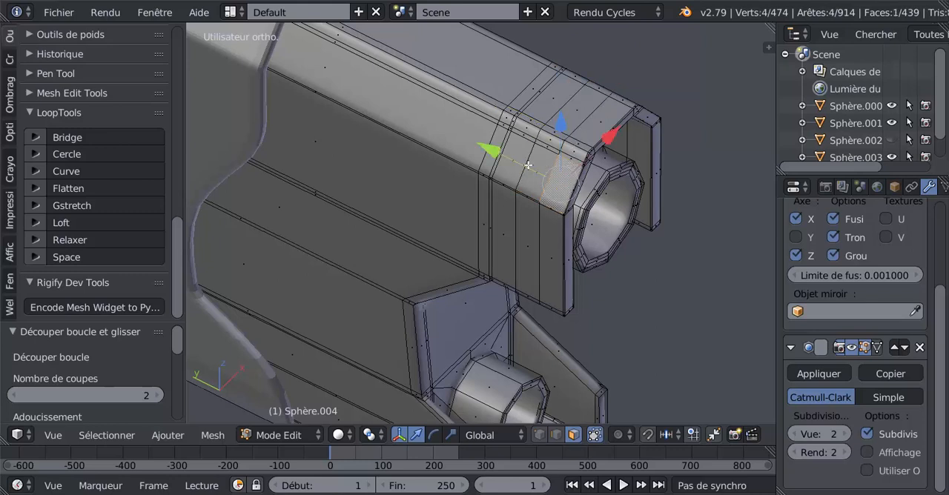
pyautogui.rightClick(562, 128)
pyautogui.press('c')
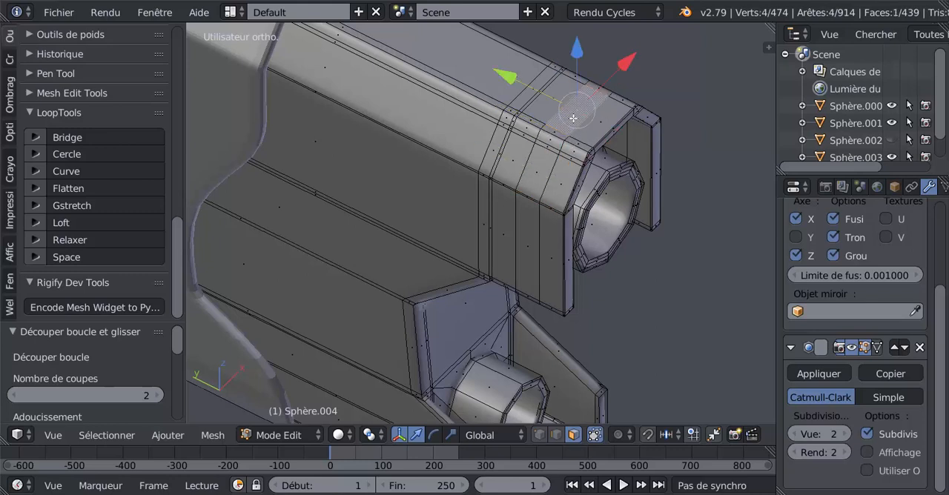
pyautogui.moveTo(595, 91); pyautogui.dragTo(597, 89)
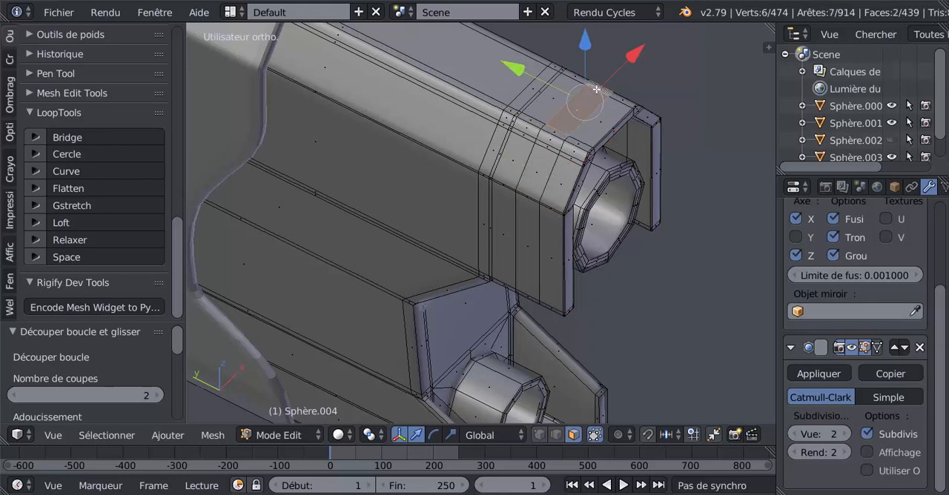
pyautogui.keyDown('shift'); pyautogui.rightClick(556, 132); pyautogui.keyUp('shift')
pyautogui.scroll(-2, 633, 230)
pyautogui.moveTo(614, 262); pyautogui.dragTo(505, 206, button='middle')
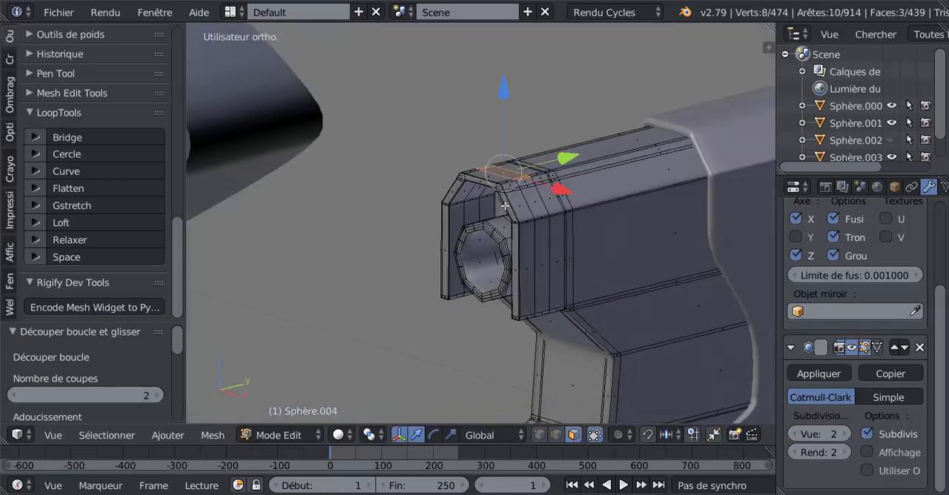
# Step: Extrude the three top faces upward in three passes to form a small raised block, and leave edit mode
pyautogui.press('e')
pyautogui.rightClick(507, 195)
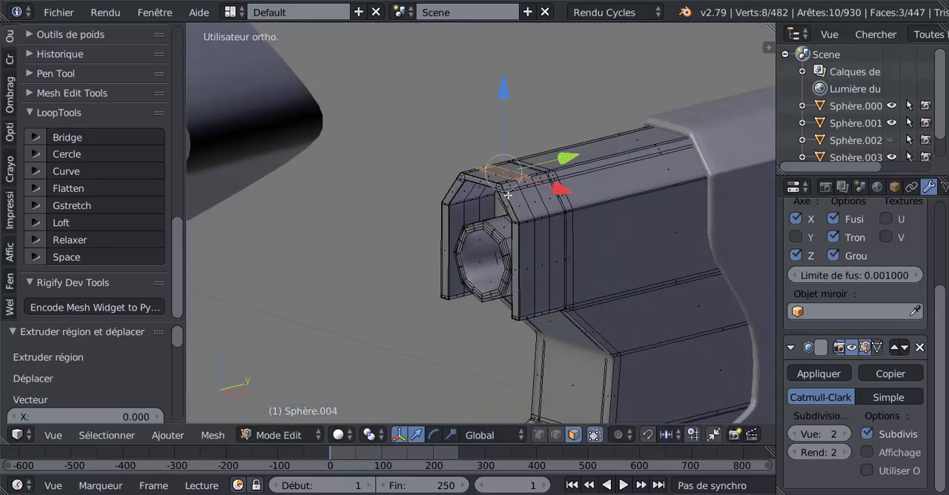
pyautogui.moveTo(507, 96); pyautogui.dragTo(504, 72)
pyautogui.press('e')
pyautogui.rightClick(507, 95)
pyautogui.press('e')
pyautogui.rightClick(504, 106)
pyautogui.press('Tab')
# Step: Examine the extended barrel tip and the mesh of the side arm body behind it from several angles
pyautogui.scroll(-2, 513, 177)
pyautogui.moveTo(514, 181); pyautogui.dragTo(609, 295, button='middle')
pyautogui.scroll(1, 560, 295)
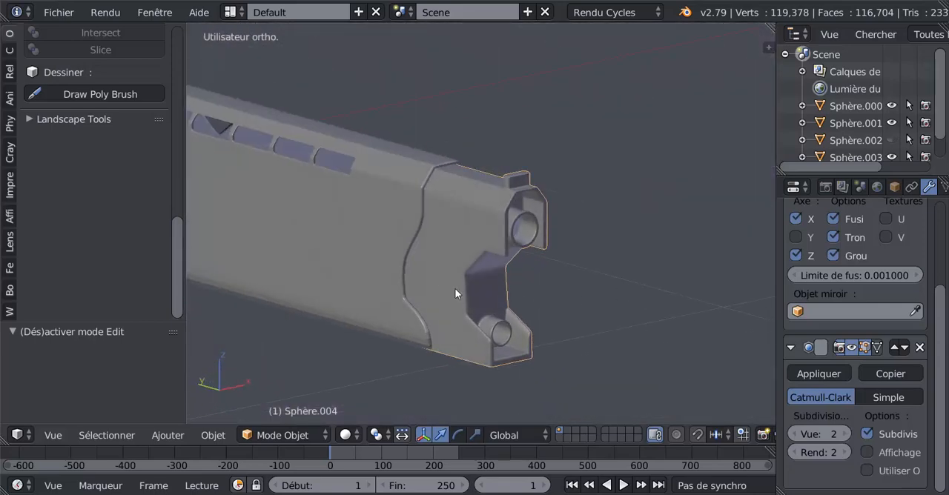
pyautogui.moveTo(421, 282); pyautogui.dragTo(602, 265, button='middle')
pyautogui.press('Tab')
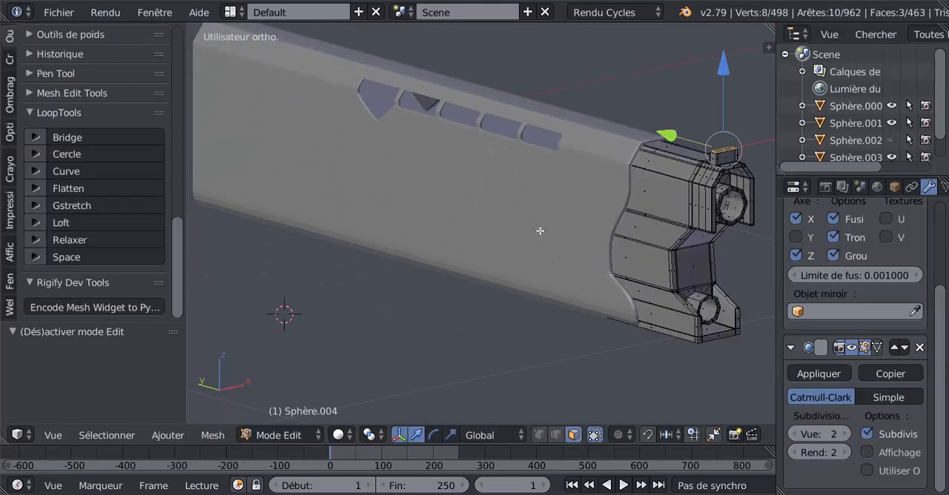
pyautogui.press('Tab')
pyautogui.rightClick(536, 232)
pyautogui.press('Tab')
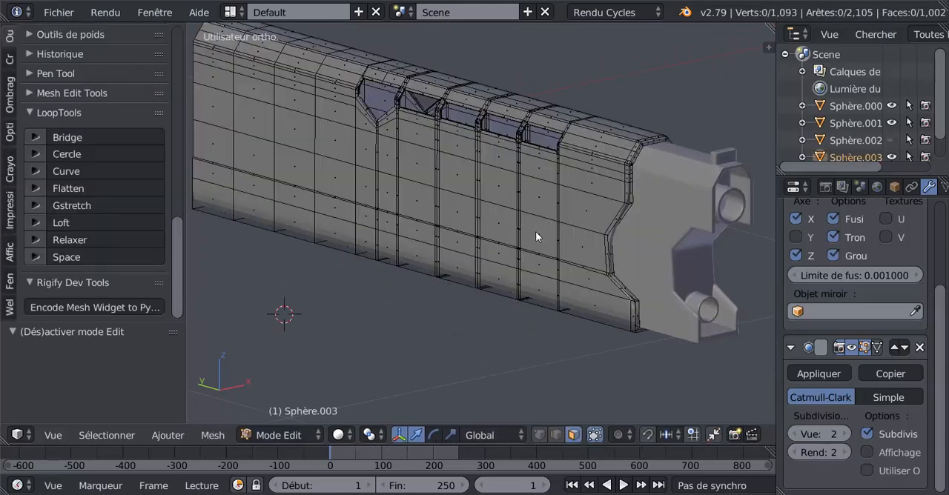
pyautogui.scroll(-2, 539, 235)
pyautogui.moveTo(569, 261); pyautogui.dragTo(393, 274, button='middle')
pyautogui.scroll(-5, 392, 256)
pyautogui.scroll(3, 450, 278)
pyautogui.press('Tab')
# Step: Edit the barrel piece in a wireframe right side view and circle-select all vertices along its stepped rear edge
pyautogui.rightClick(472, 244)
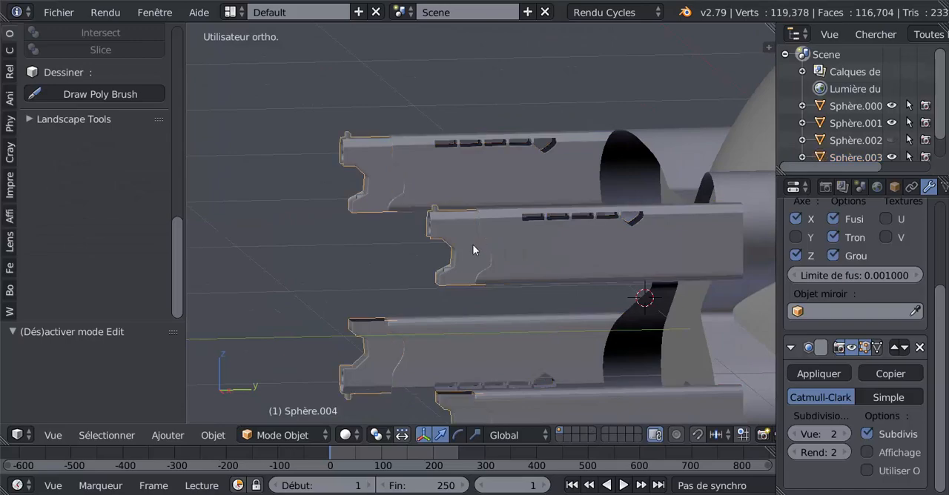
pyautogui.press('Tab')
pyautogui.press('z')
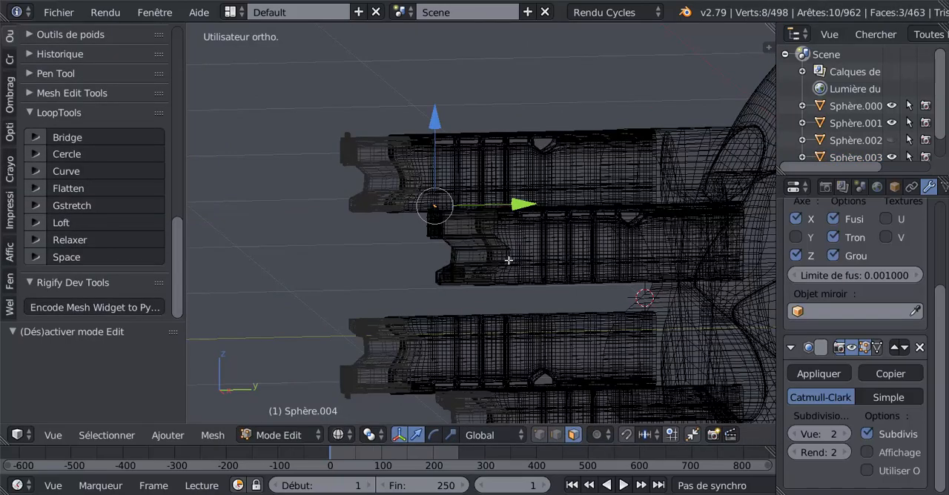
pyautogui.moveTo(509, 260)
pyautogui.mouseDown(button='middle')
pyautogui.moveTo(502, 284)
pyautogui.moveTo(500, 269)
pyautogui.mouseUp(button='middle')
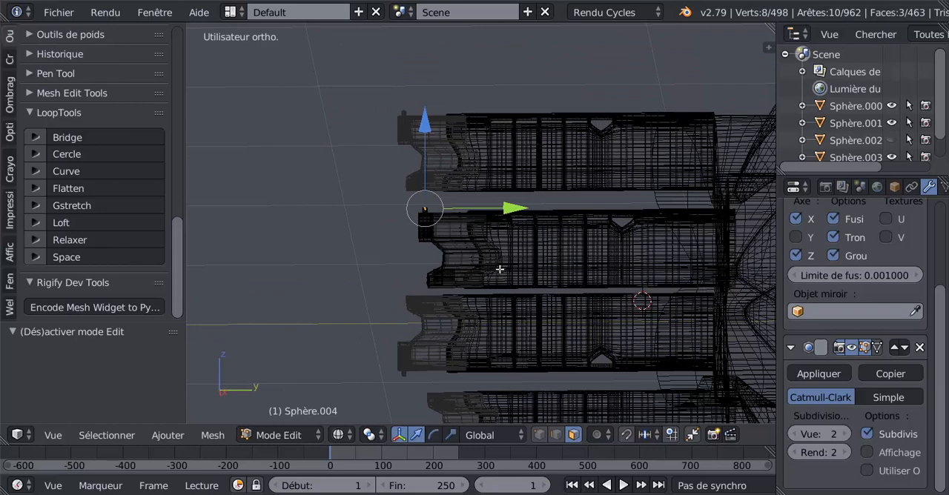
pyautogui.press('KP_3')
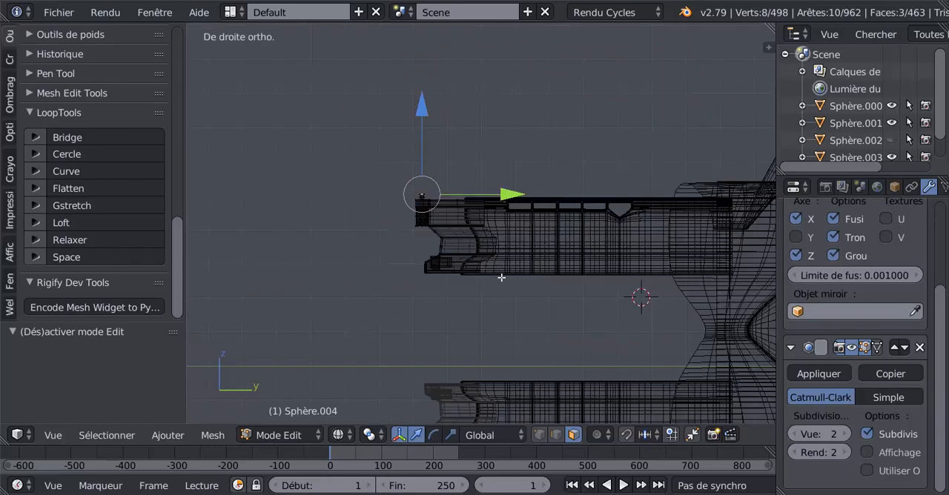
pyautogui.press('a')
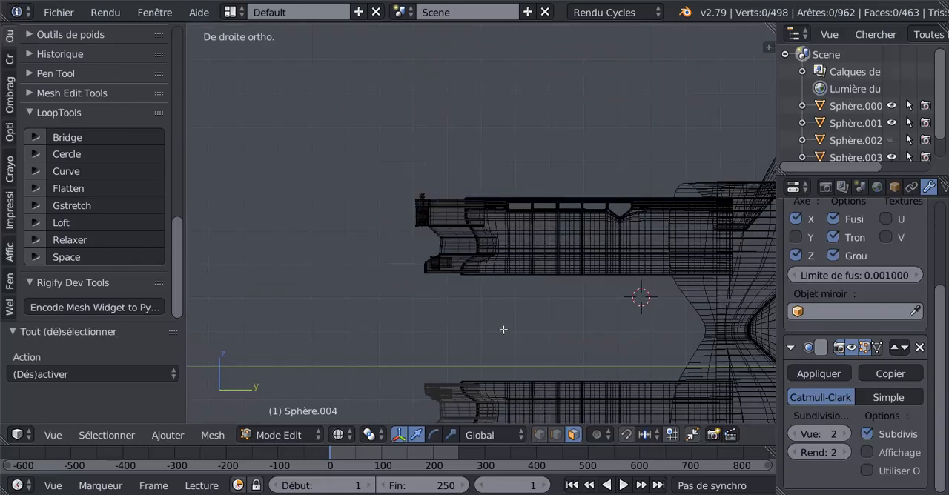
pyautogui.press('a')
pyautogui.press('a')
pyautogui.click(539, 435)
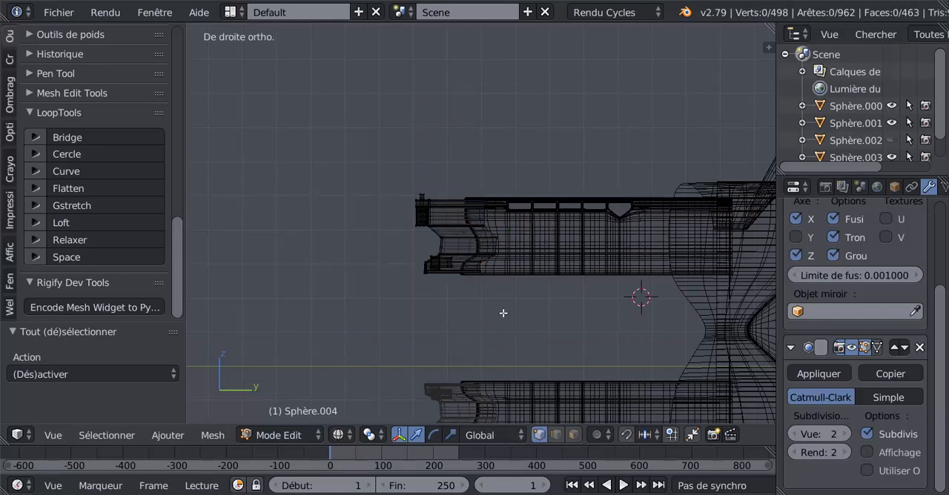
pyautogui.press('c')
pyautogui.moveTo(487, 196); pyautogui.dragTo(476, 289)
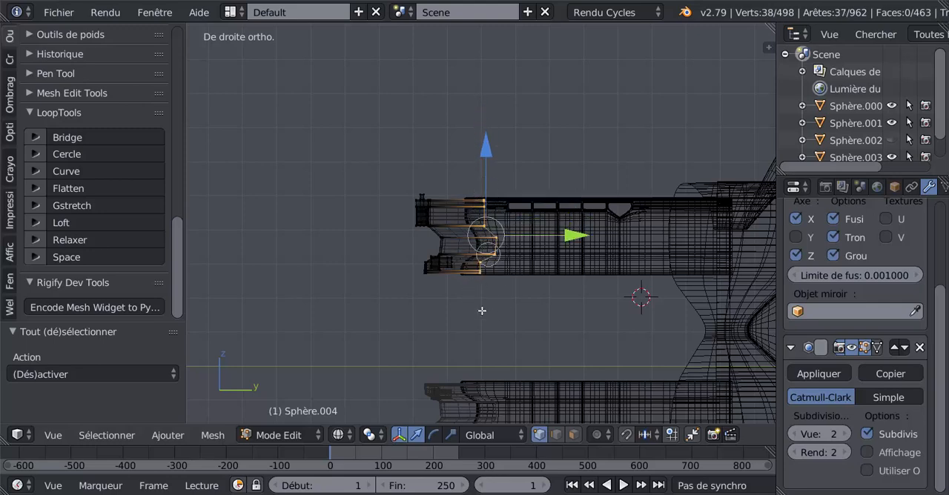
# Step: Flatten the barrel piece's selected rear vertices along Y into a single vertical plane by scaling them
pyautogui.scroll(3, 508, 313)
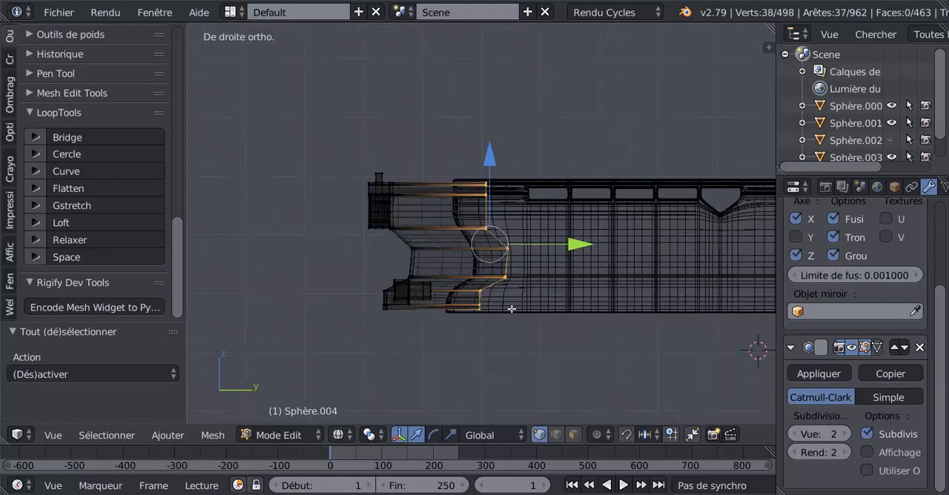
pyautogui.click(451, 435)
pyautogui.moveTo(579, 245); pyautogui.dragTo(501, 247)
pyautogui.moveTo(580, 245); pyautogui.dragTo(498, 246)
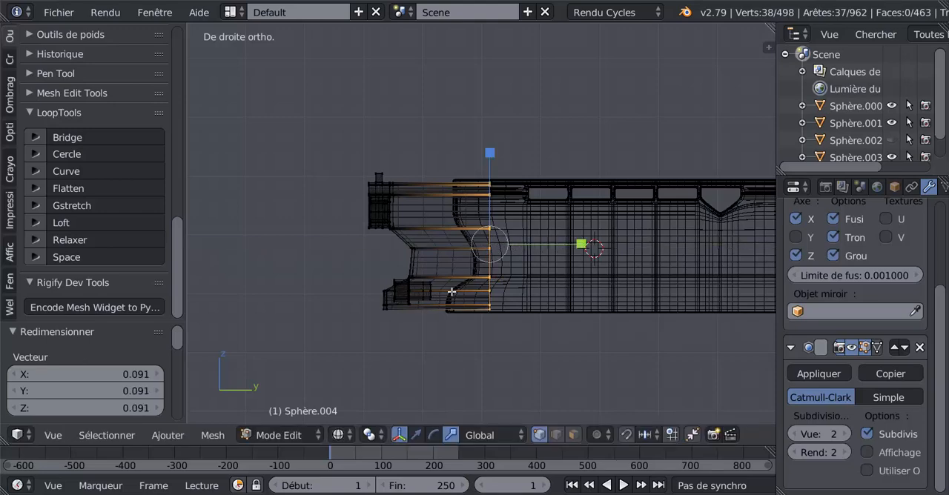
# Step: Move the flattened rear vertices 0.555 along Y deep into the arm, return to solid shading and leave edit mode
pyautogui.click(416, 436)
pyautogui.scroll(-4, 565, 267)
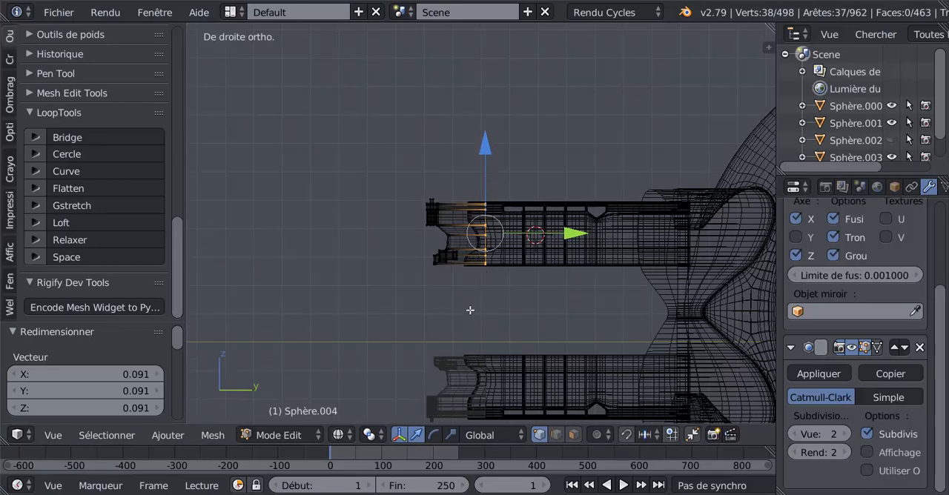
pyautogui.moveTo(574, 232); pyautogui.dragTo(732, 248)
pyautogui.press('z')
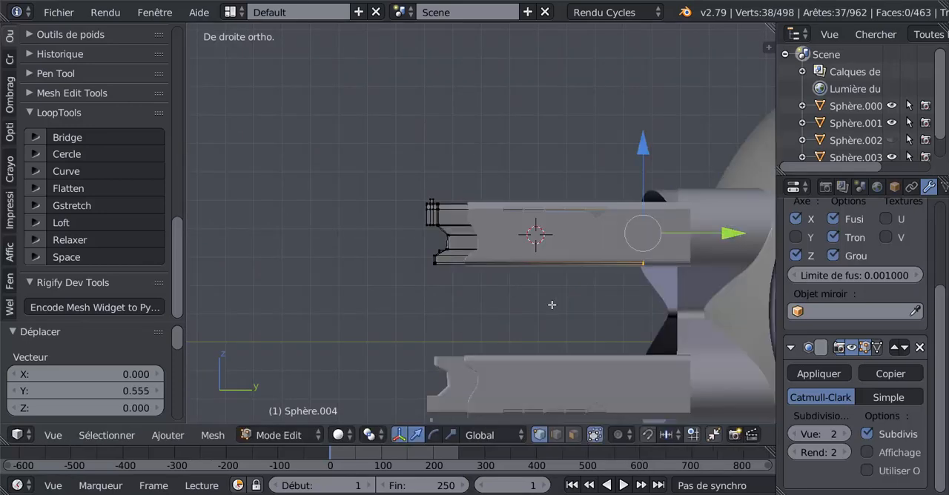
pyautogui.press('Tab')
# Step: Try to scale the whole barrel piece down uniformly to about 0.989
pyautogui.moveTo(551, 304); pyautogui.dragTo(612, 274, button='middle')
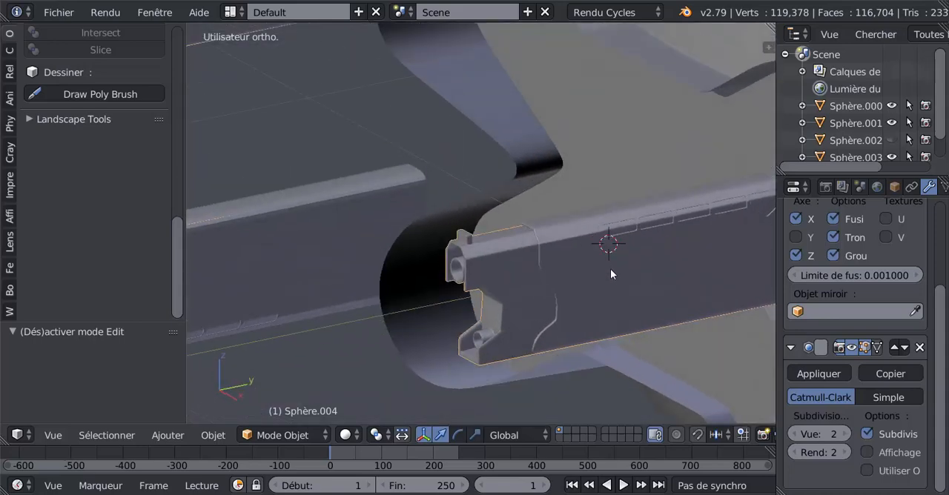
pyautogui.press('Tab')
pyautogui.press('Tab')
pyautogui.press('s')
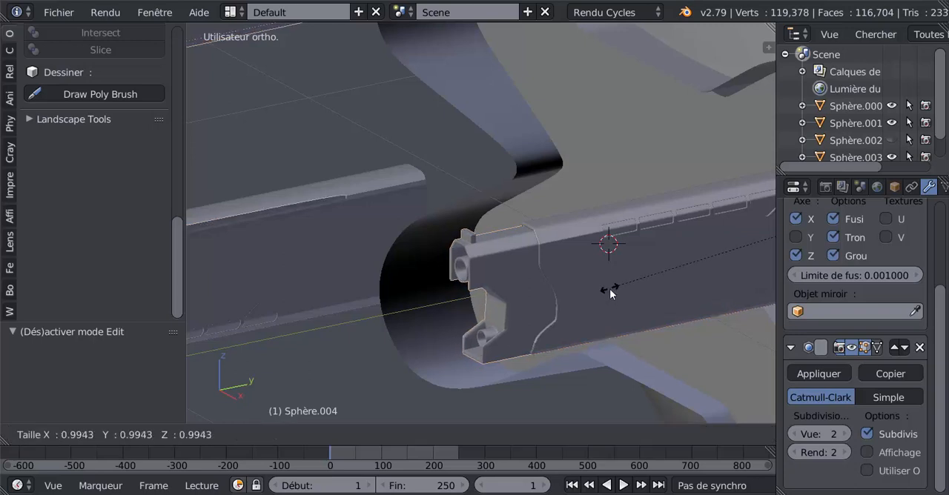
pyautogui.click(610, 295)
pyautogui.press('s')
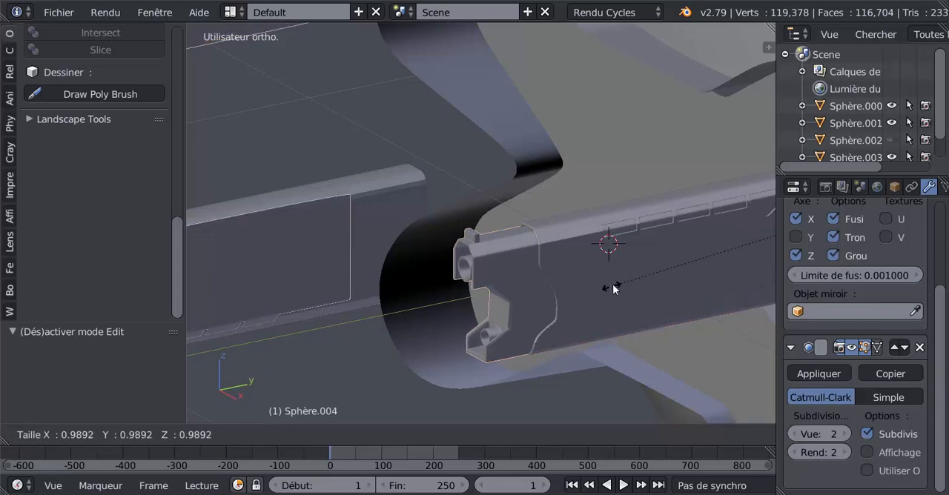
pyautogui.click(614, 286)
# Step: Switch to the scale manipulator and check where the barrel piece's origin lies relative to the four arms
pyautogui.moveTo(612, 286); pyautogui.dragTo(646, 322, button='middle')
pyautogui.click(476, 435)
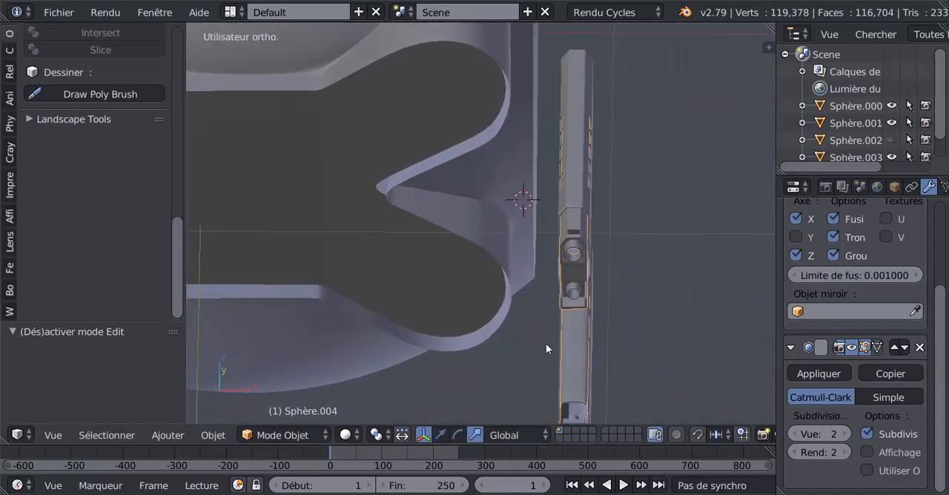
pyautogui.moveTo(576, 285); pyautogui.dragTo(549, 275, button='middle')
pyautogui.scroll(-3, 549, 275)
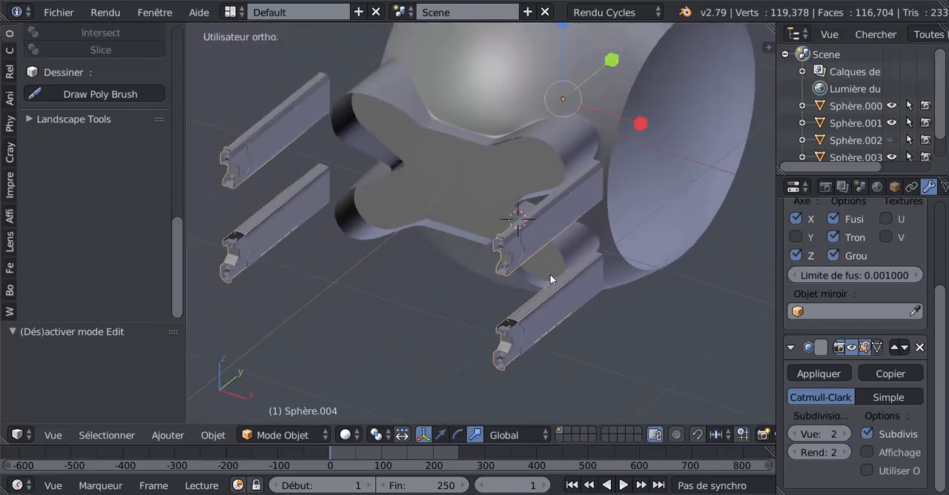
pyautogui.moveTo(561, 212); pyautogui.dragTo(517, 239, button='middle')
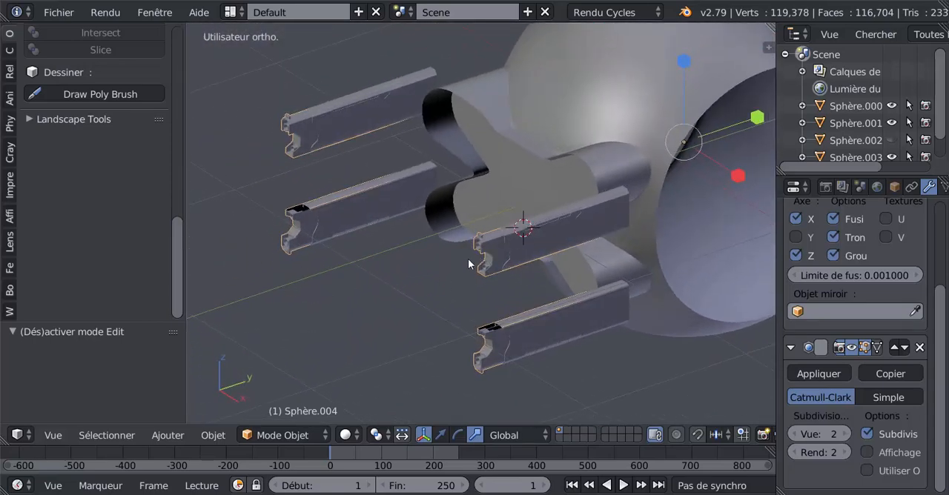
# Step: Set the barrel piece's origin to its geometry and inspect the effect on the mirrored copies
pyautogui.moveTo(180, 263); pyautogui.dragTo(9, 35)
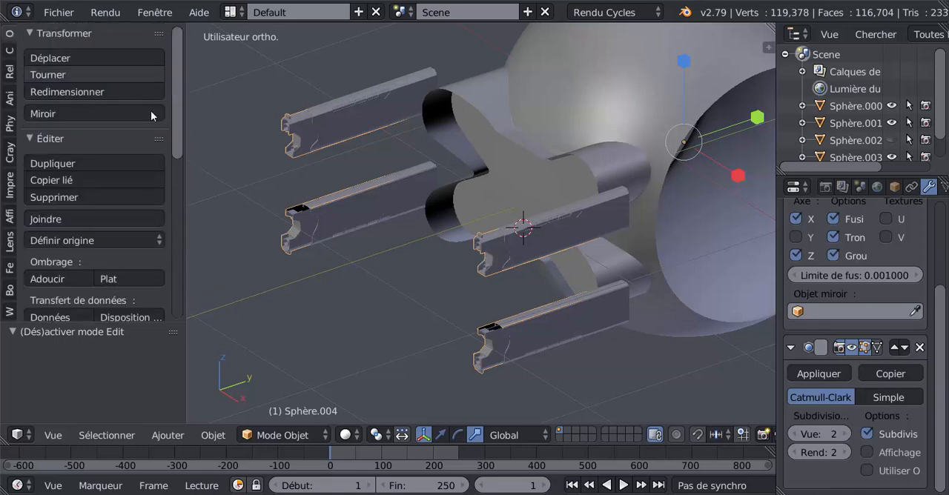
pyautogui.scroll(-3, 89, 158)
pyautogui.click(87, 150)
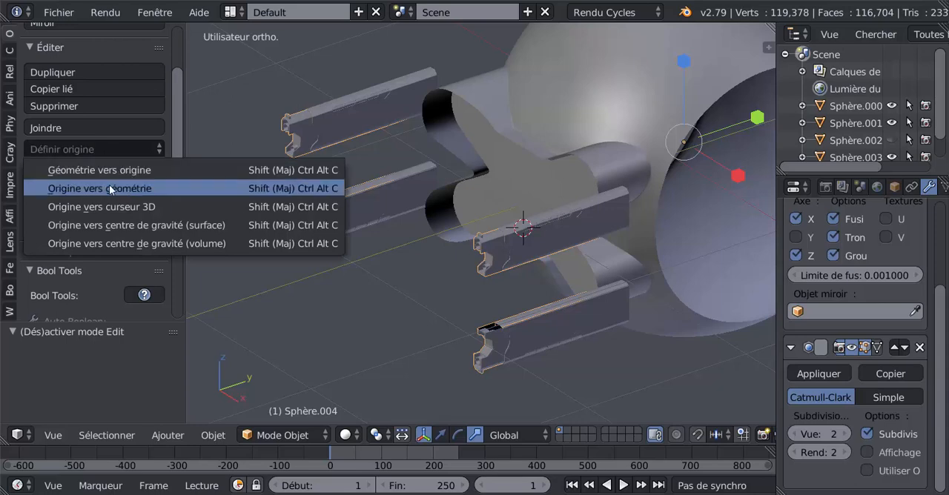
pyautogui.click(111, 188)
pyautogui.moveTo(321, 257); pyautogui.dragTo(622, 280, button='middle')
pyautogui.scroll(2, 553, 257)
pyautogui.scroll(2, 622, 278)
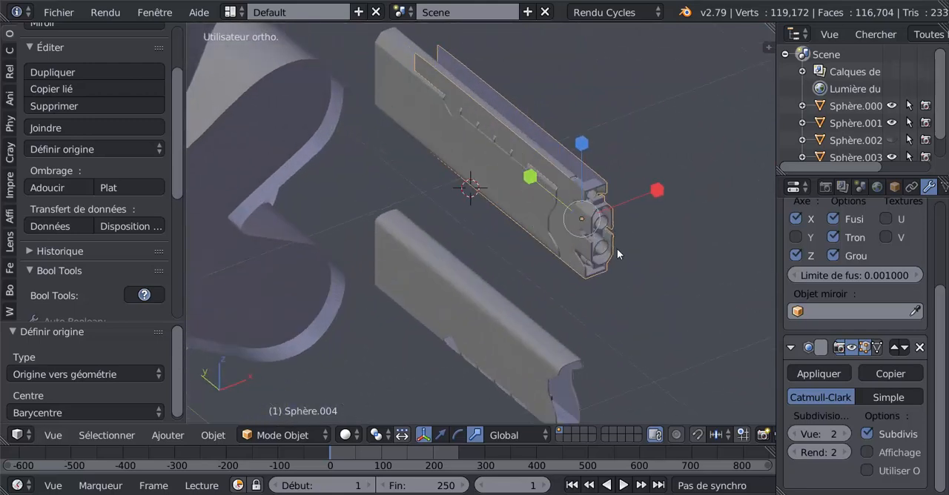
# Step: Undo the origin change on the barrel piece
pyautogui.hotkey('ctrl', 'z')
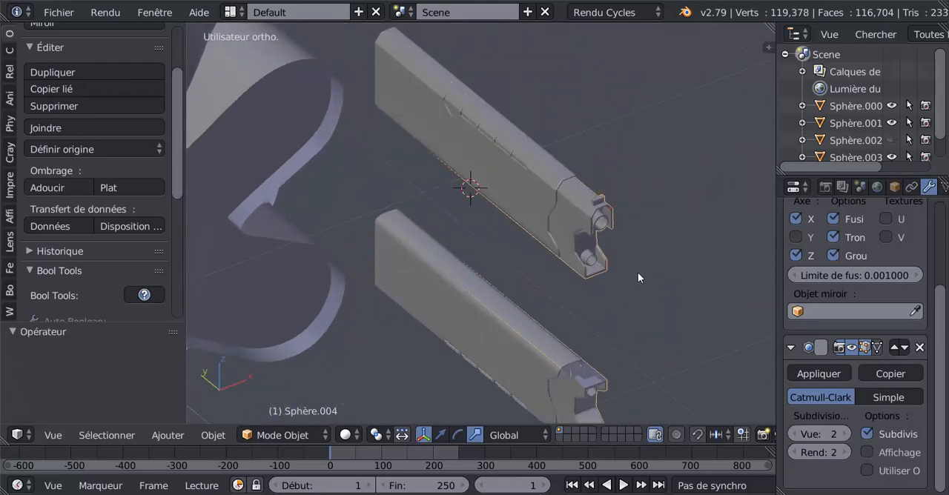
pyautogui.moveTo(638, 273); pyautogui.dragTo(533, 248, button='middle')
pyautogui.hotkey('ctrl', 'z')
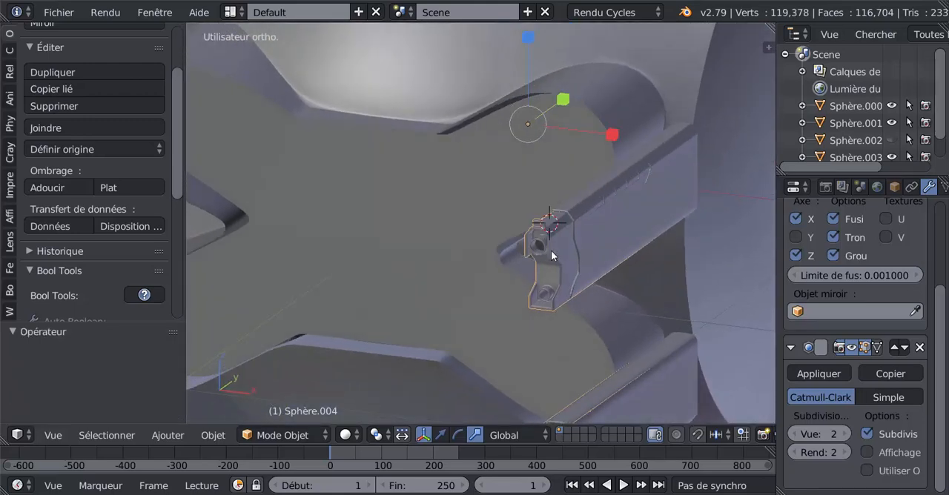
pyautogui.rightClick(550, 258)
pyautogui.press('Tab')
pyautogui.press('Tab')
pyautogui.rightClick(551, 255)
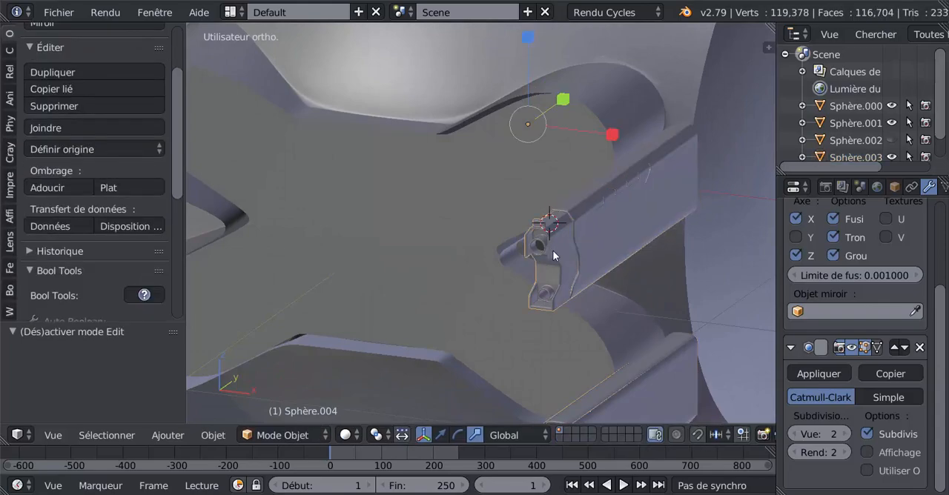
pyautogui.moveTo(555, 254); pyautogui.dragTo(502, 258, button='middle')
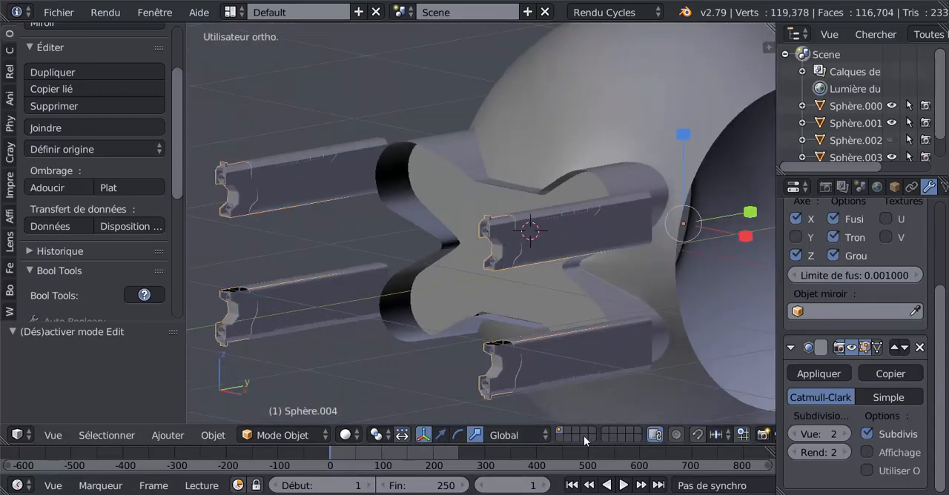
pyautogui.scroll(-2, 642, 439)
pyautogui.scroll(2, 645, 440)
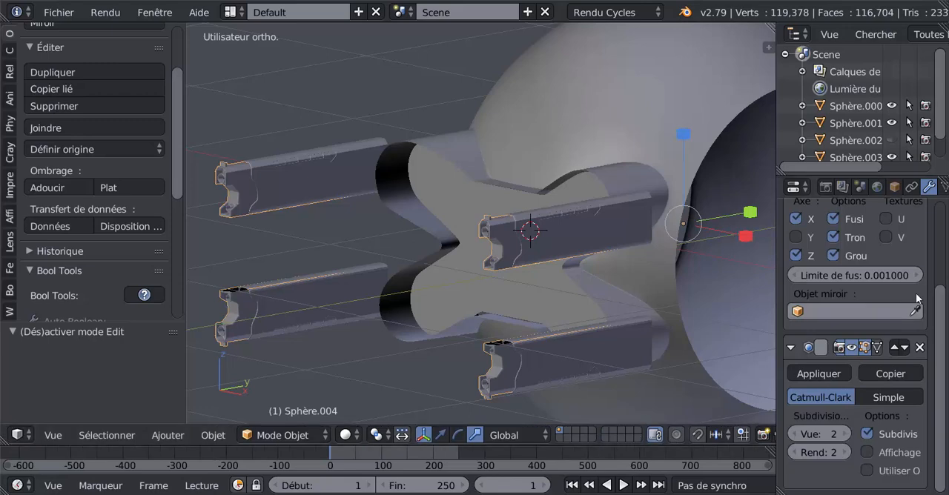
# Step: Review the barrel piece's mirror modifier settings and set the transform pivot point to Barycentre
pyautogui.scroll(1, 946, 304)
pyautogui.scroll(3, 941, 311)
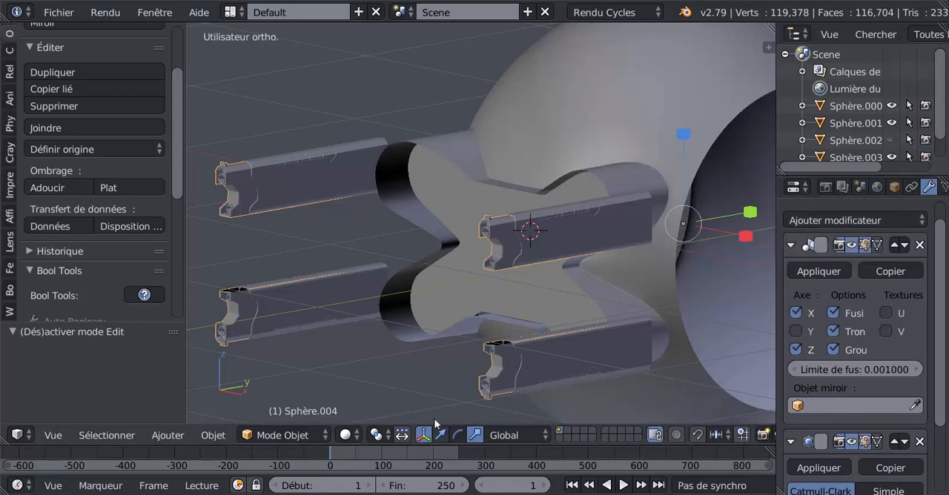
pyautogui.click(345, 435)
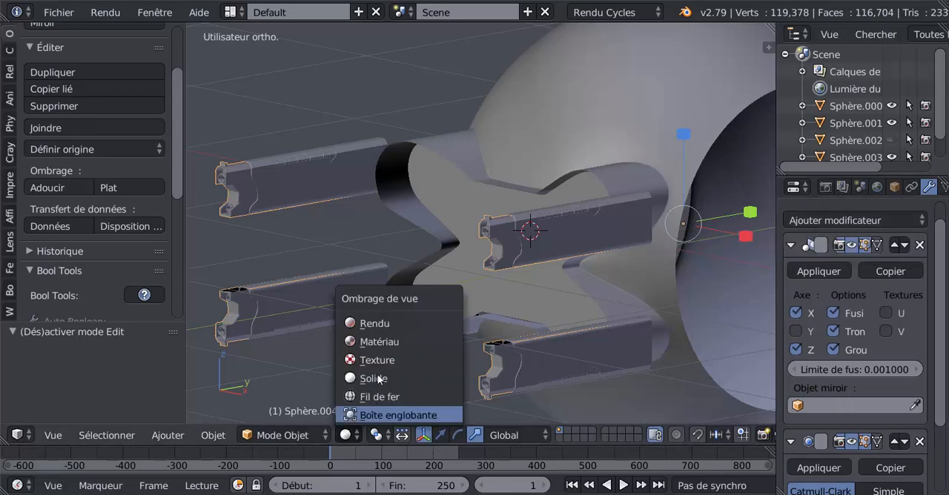
pyautogui.click(377, 436)
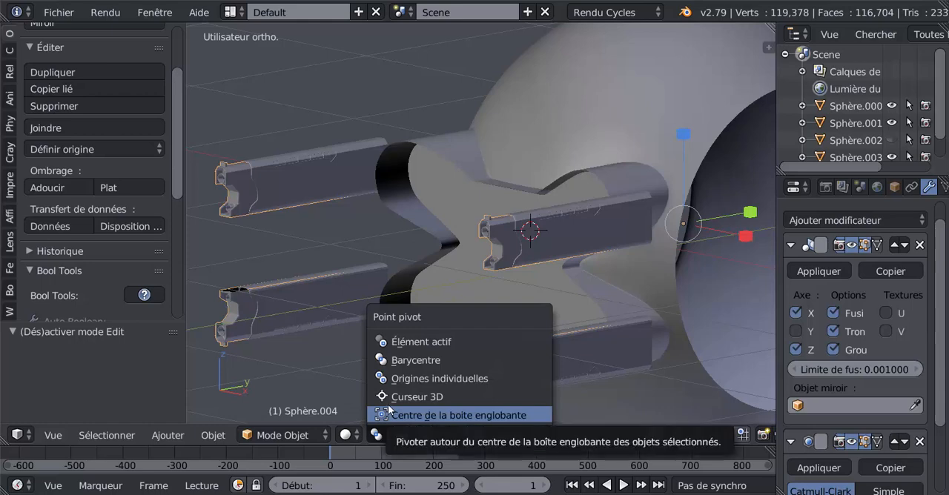
pyautogui.click(401, 361)
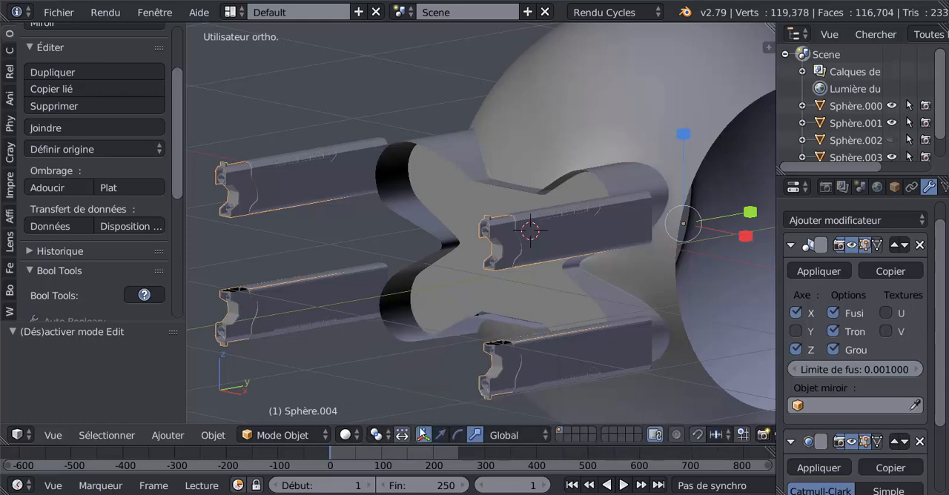
# Step: Move the barrel piece -0.043 along the Y axis with the translate manipulator
pyautogui.moveTo(410, 361); pyautogui.dragTo(461, 358, button='middle')
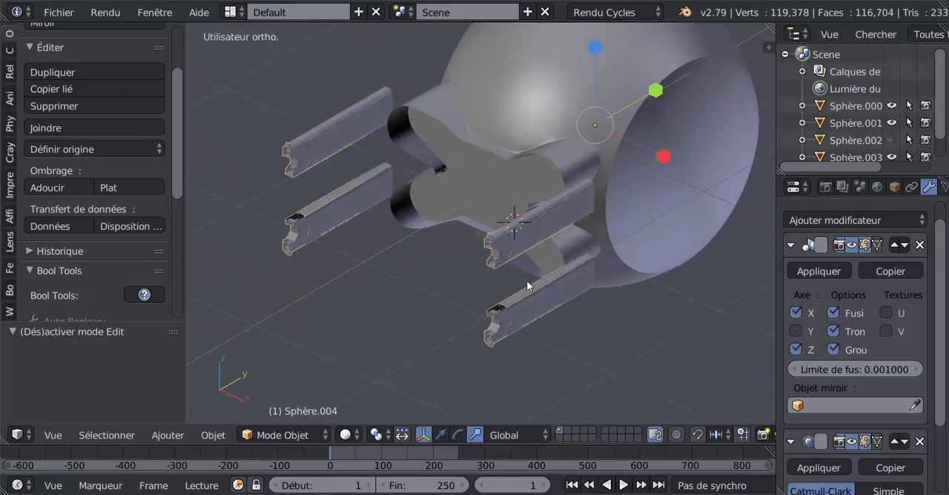
pyautogui.click(441, 435)
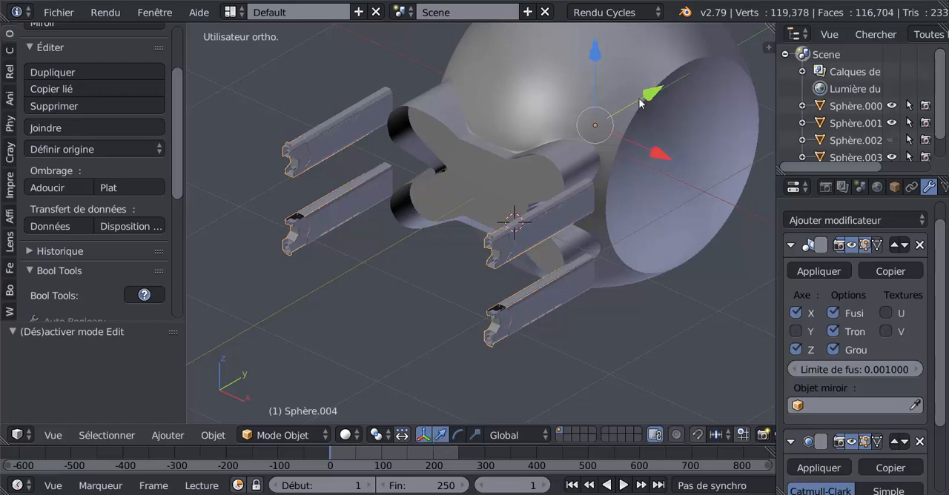
pyautogui.moveTo(641, 103)
pyautogui.mouseDown()
pyautogui.moveTo(635, 112)
pyautogui.moveTo(655, 104)
pyautogui.moveTo(656, 112)
pyautogui.mouseUp()
pyautogui.scroll(2, 525, 293)
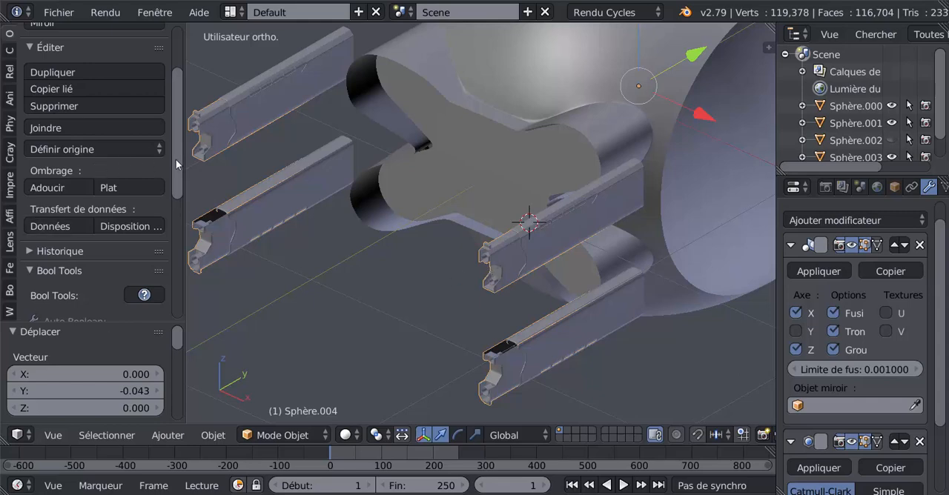
pyautogui.scroll(-1, 177, 170)
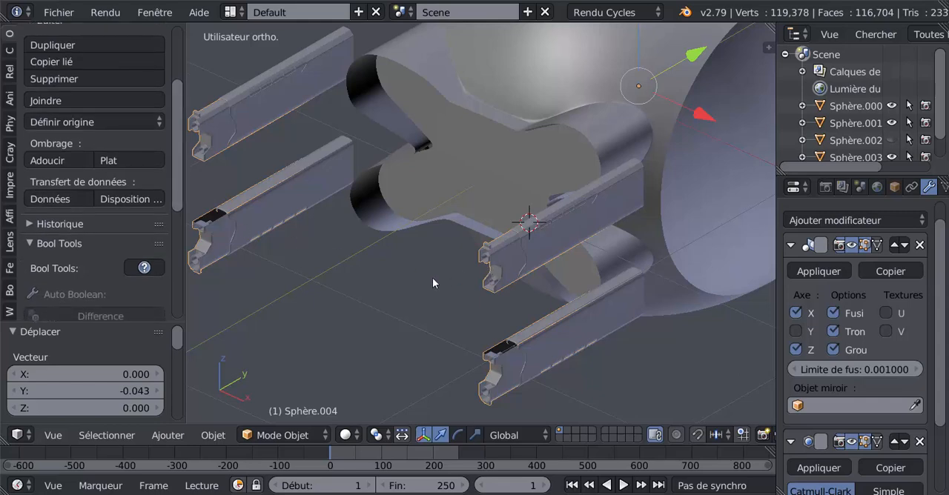
# Step: Add a single centred loop cut around the barrel piece's long body in edit mode
pyautogui.press('Tab')
pyautogui.scroll(3, 483, 298)
pyautogui.moveTo(512, 302); pyautogui.dragTo(456, 268, button='middle')
pyautogui.hotkey('ctrl', 'r')
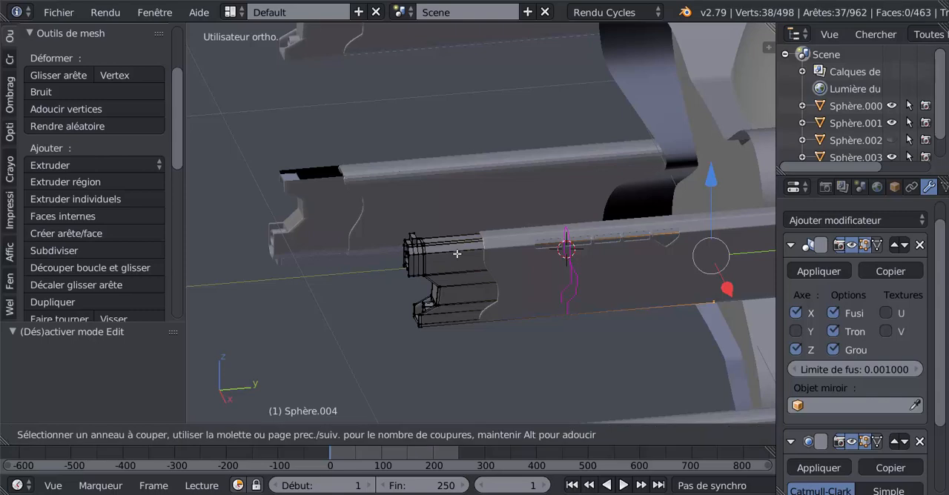
pyautogui.click(456, 254)
pyautogui.rightClick(457, 254)
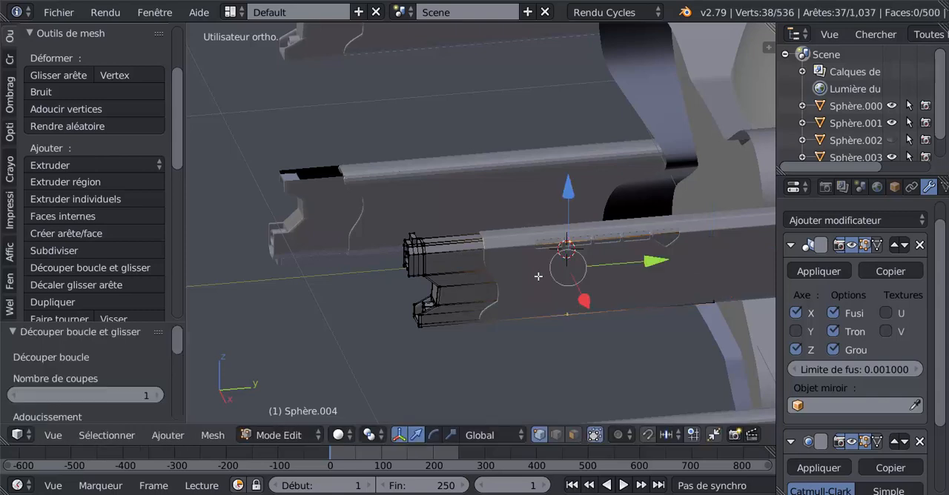
pyautogui.moveTo(563, 301); pyautogui.dragTo(631, 319, button='middle')
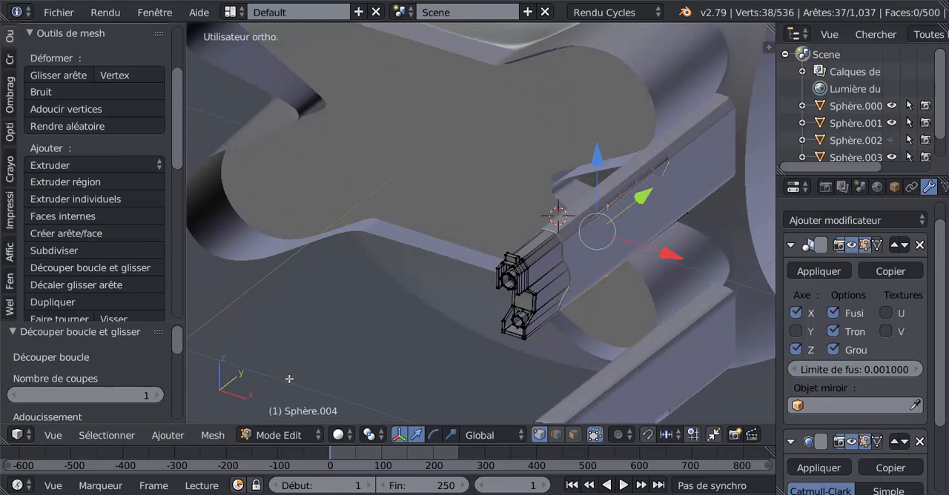
# Step: Snap the 3D cursor to the selected middle edge loop and return to object mode
pyautogui.hotkey('shift', 's')
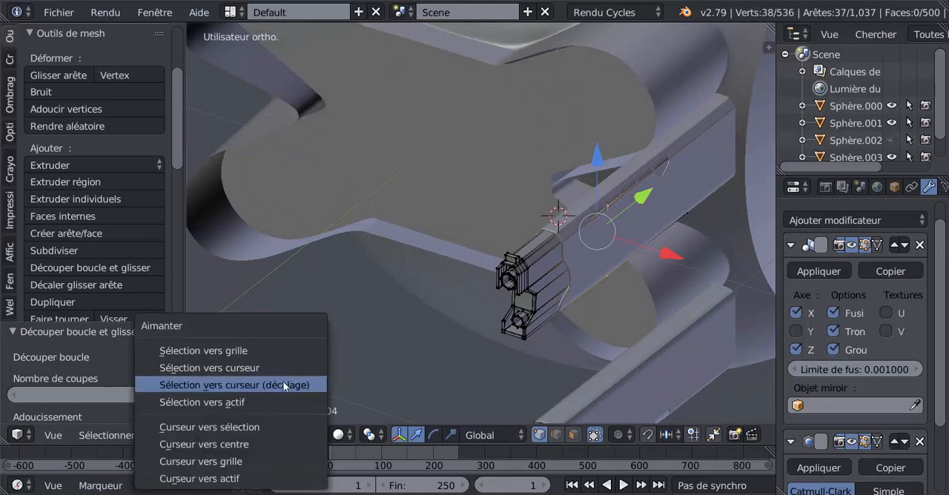
pyautogui.click(221, 428)
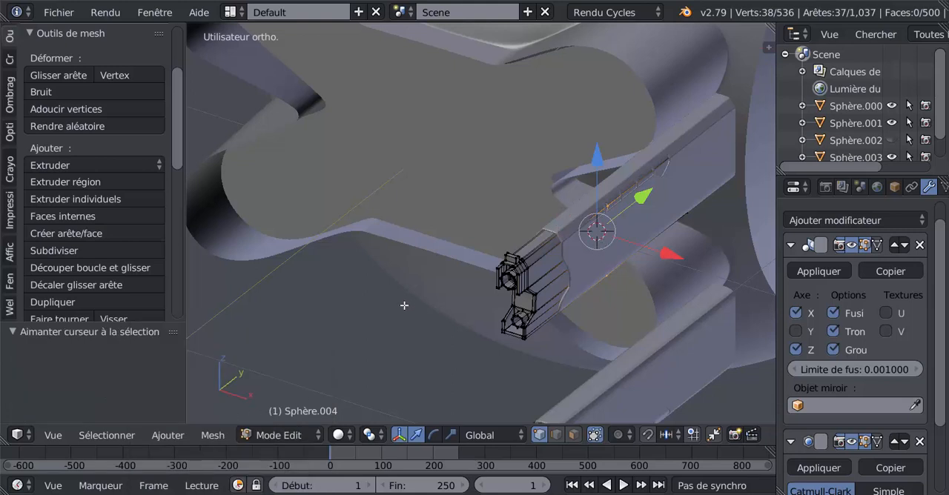
pyautogui.press('Tab')
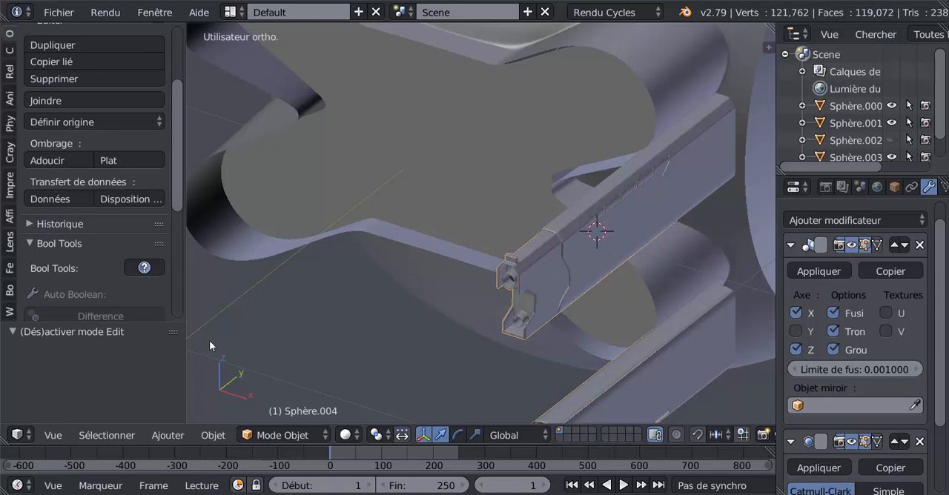
# Step: Try setting the barrel piece's origin to the 3D cursor and inspect the effect on the mirrored geometry
pyautogui.scroll(1, 179, 150)
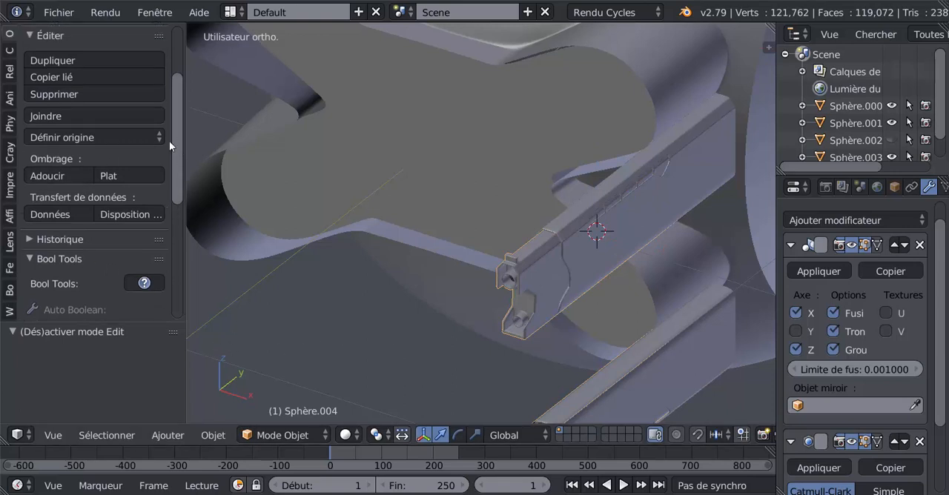
pyautogui.click(70, 137)
pyautogui.click(87, 194)
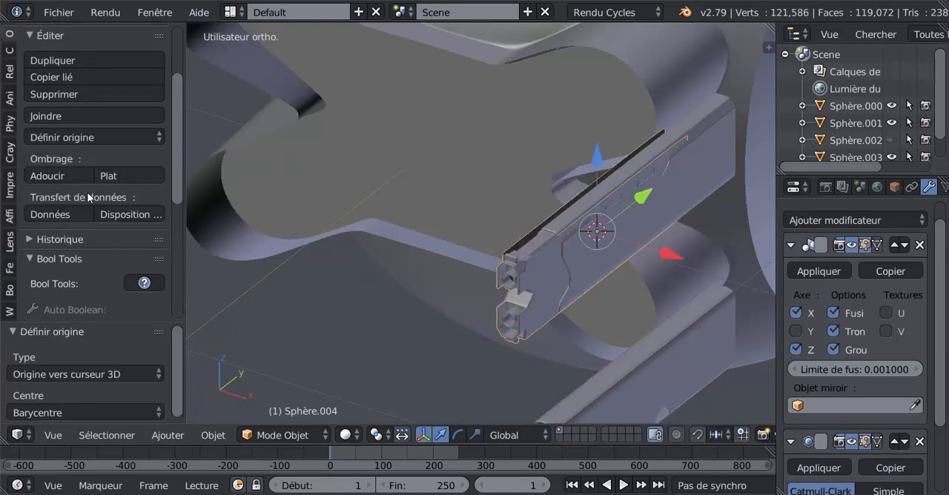
pyautogui.moveTo(410, 288); pyautogui.dragTo(529, 263, button='middle')
pyautogui.scroll(1, 528, 262)
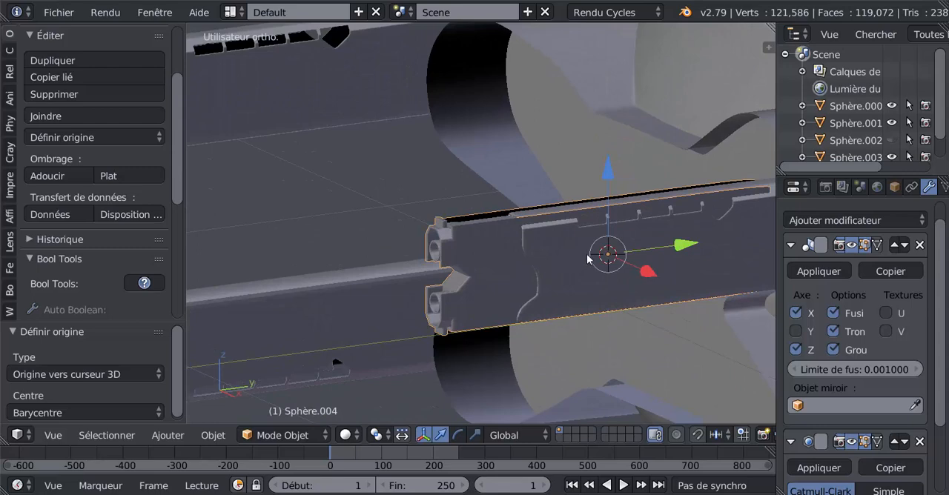
pyautogui.press('Tab')
pyautogui.press('Tab')
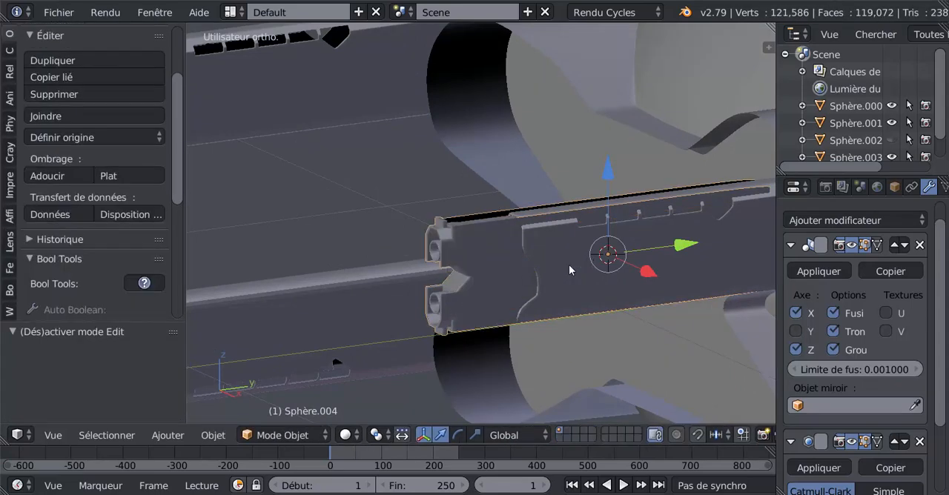
# Step: Undo setting the barrel piece's origin to the 3D cursor and recheck the mirrored barrels
pyautogui.hotkey('ctrl', 'z')
pyautogui.hotkey('ctrl', 'z')
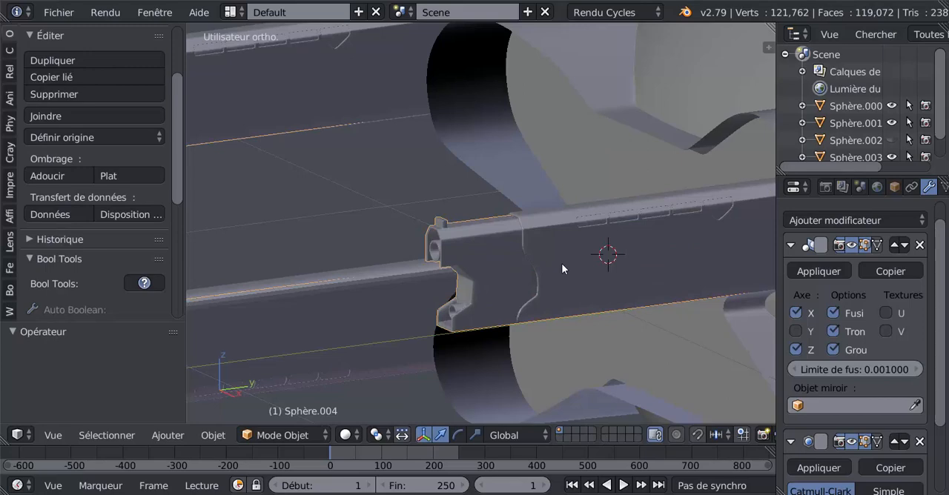
pyautogui.scroll(-4, 561, 263)
pyautogui.press('Tab')
pyautogui.press('Tab')
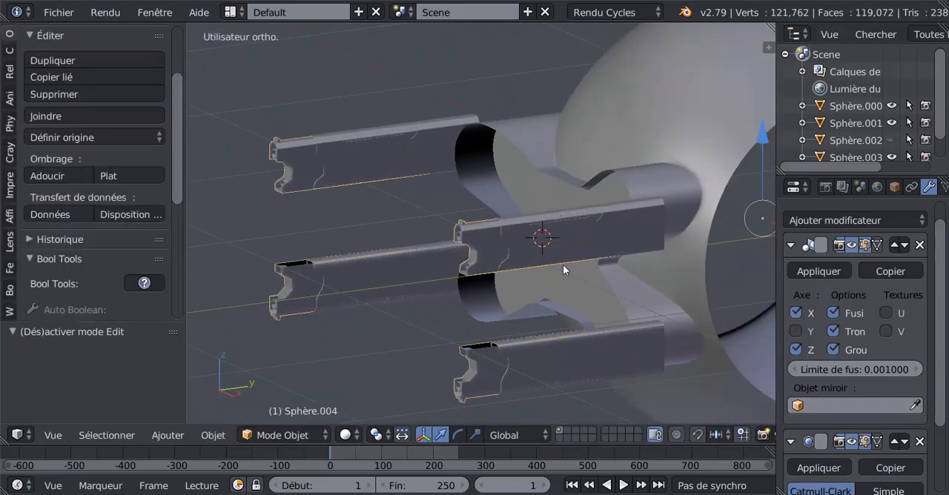
pyautogui.moveTo(562, 264); pyautogui.dragTo(470, 257, button='middle')
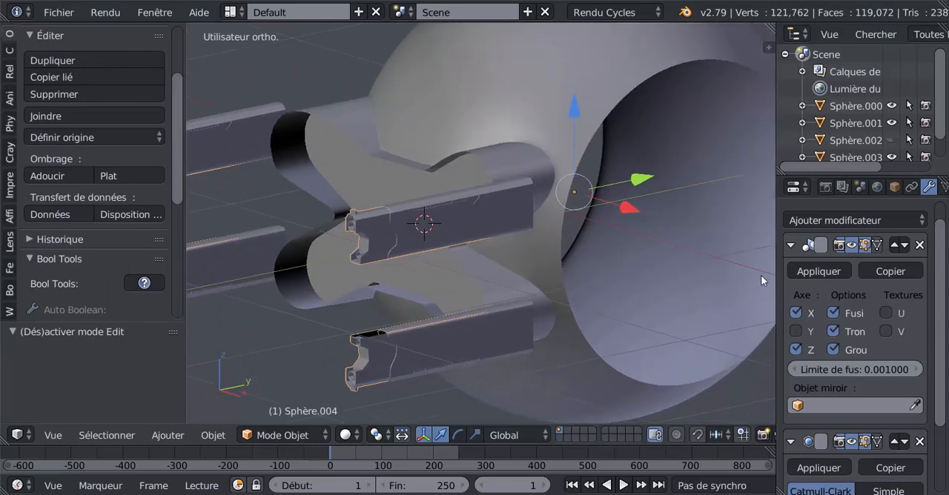
pyautogui.scroll(2, 385, 274)
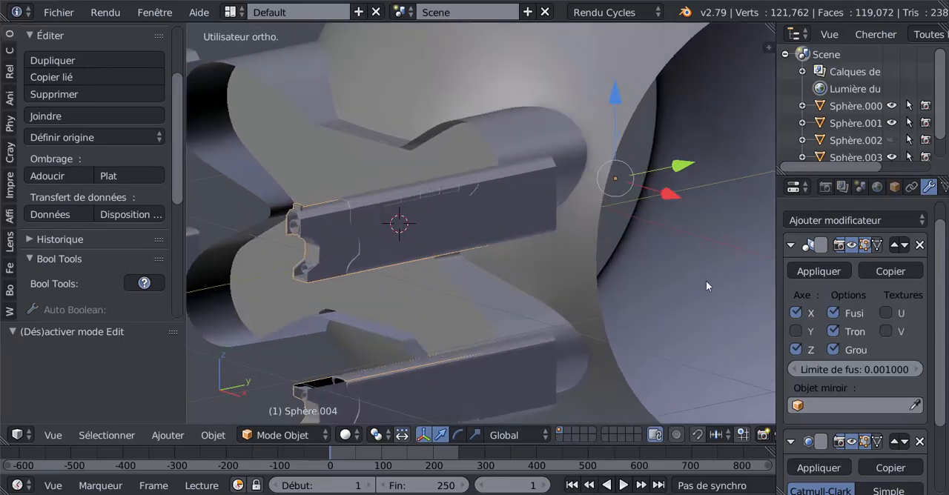
pyautogui.scroll(-4, 796, 347)
pyautogui.scroll(3, 796, 347)
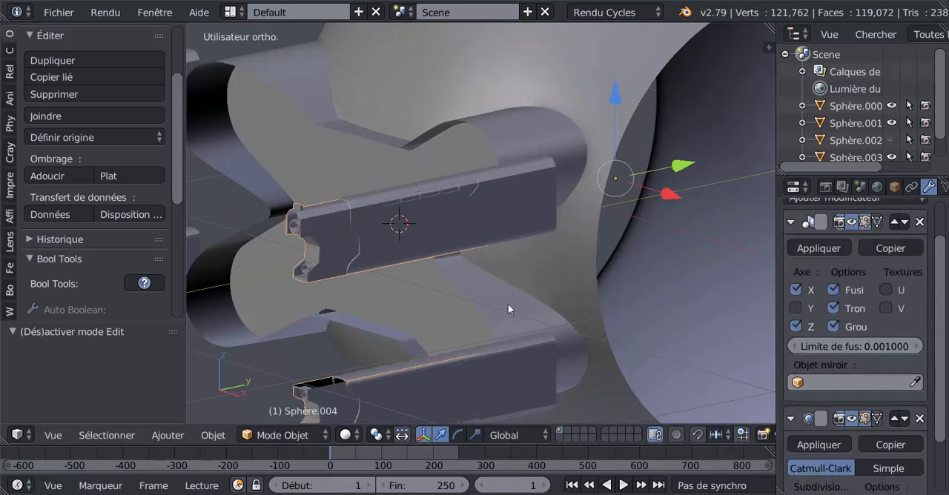
# Step: Select the barrel piece's entire mesh and scale it down slightly along the X axis to fit inside the outer casing
pyautogui.press('Tab')
pyautogui.moveTo(468, 298); pyautogui.dragTo(408, 323, button='middle')
pyautogui.press('a')
pyautogui.press('a')
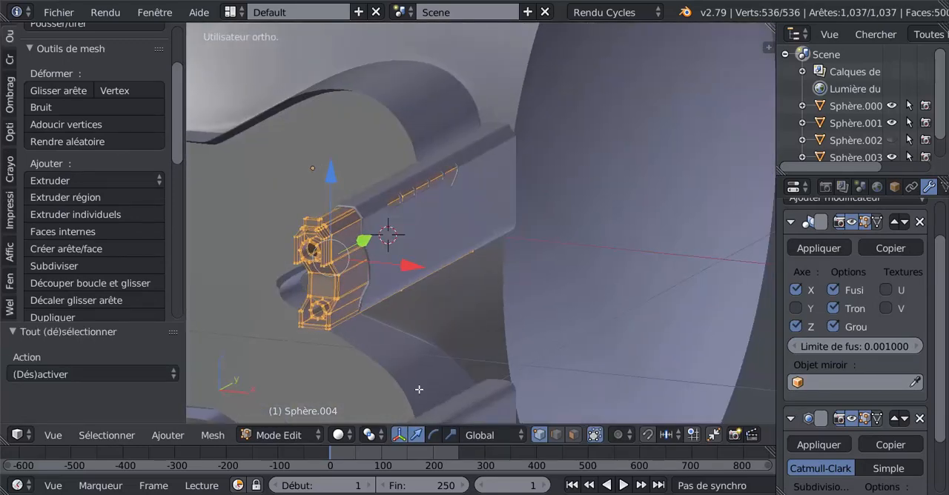
pyautogui.click(450, 435)
pyautogui.moveTo(450, 381); pyautogui.dragTo(555, 352, button='middle')
pyautogui.scroll(2, 560, 354)
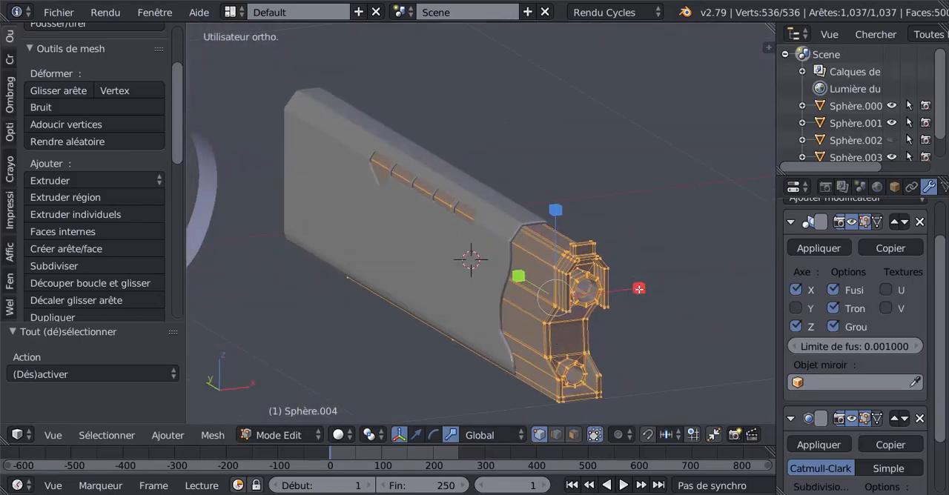
pyautogui.moveTo(639, 288); pyautogui.dragTo(631, 293)
pyautogui.scroll(3, 483, 205)
pyautogui.press('Tab')
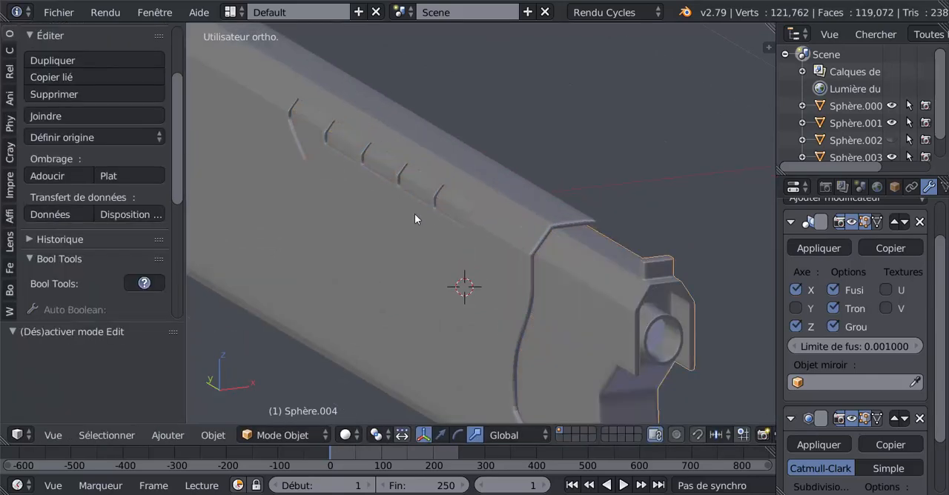
# Step: Scale the barrel piece's entire mesh to about 0.98 along the Z axis
pyautogui.press('Tab')
pyautogui.scroll(-4, 460, 260)
pyautogui.moveTo(460, 260); pyautogui.dragTo(538, 261, button='middle')
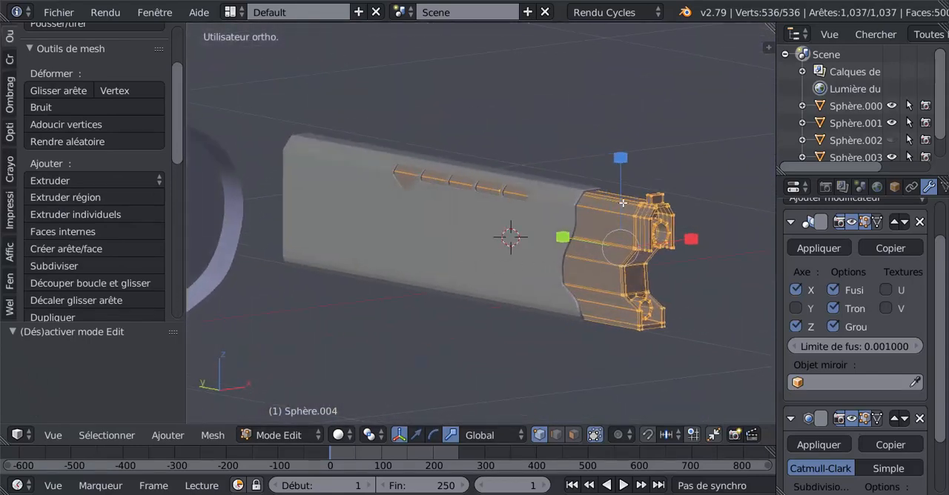
pyautogui.press('s')
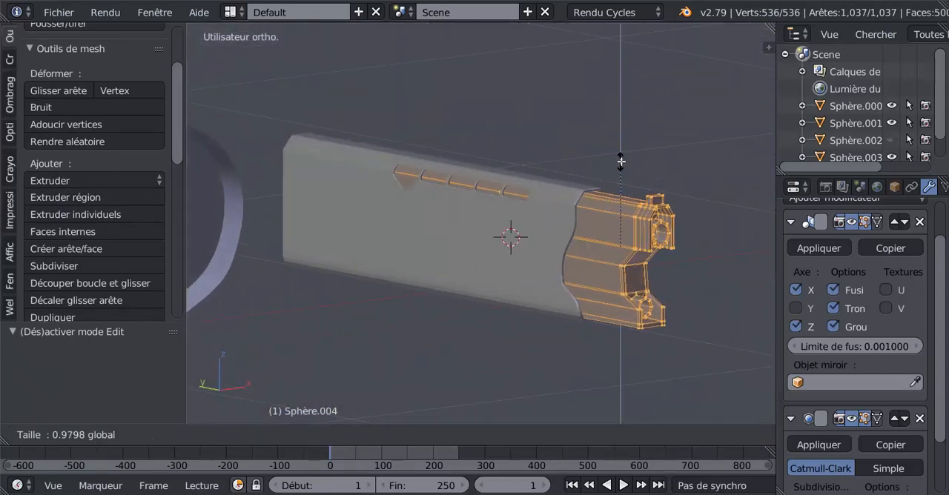
pyautogui.click(621, 160)
pyautogui.press('Tab')
# Step: Select the barrel's outer casing and apply smooth shading to it
pyautogui.moveTo(505, 260); pyautogui.dragTo(449, 243, button='middle')
pyautogui.scroll(2, 364, 256)
pyautogui.press('Tab')
pyautogui.press('Tab')
pyautogui.rightClick(374, 241)
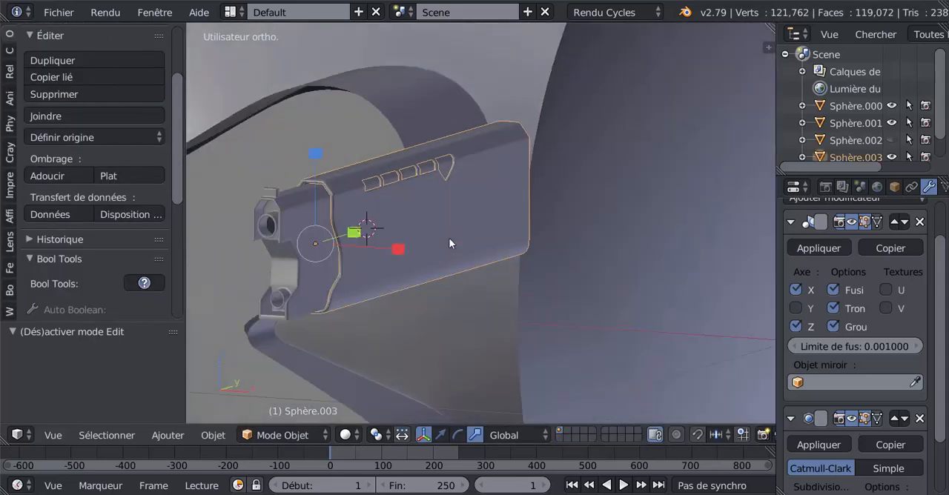
pyautogui.click(50, 175)
# Step: Examine the open underside of the barrel piece's front end in edit mode with edge selection
pyautogui.moveTo(445, 276); pyautogui.dragTo(496, 157, button='middle')
pyautogui.press('Tab')
pyautogui.press('Tab')
pyautogui.rightClick(495, 140)
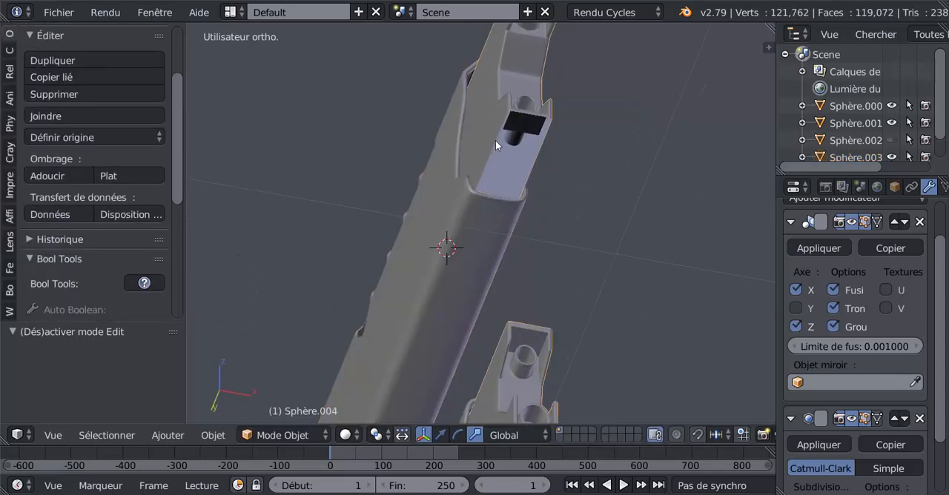
pyautogui.press('Tab')
pyautogui.moveTo(501, 189); pyautogui.dragTo(458, 236, button='middle')
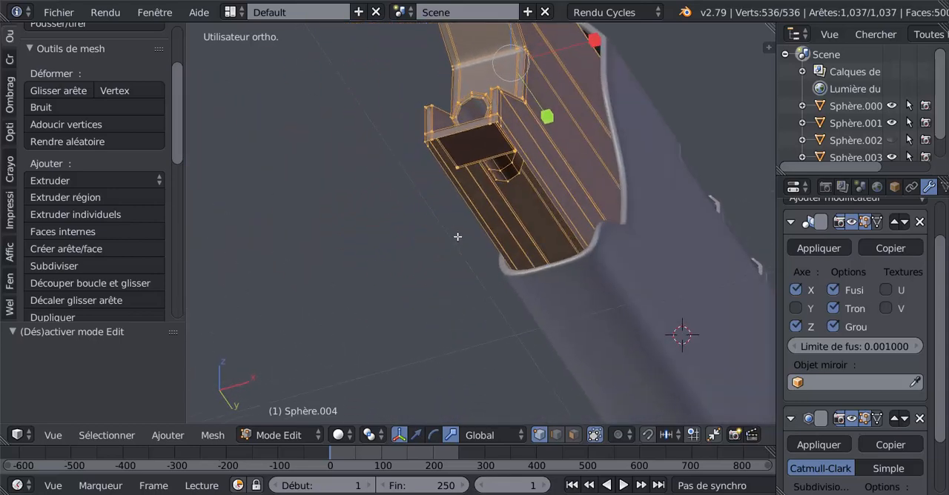
pyautogui.click(556, 436)
pyautogui.scroll(5, 508, 242)
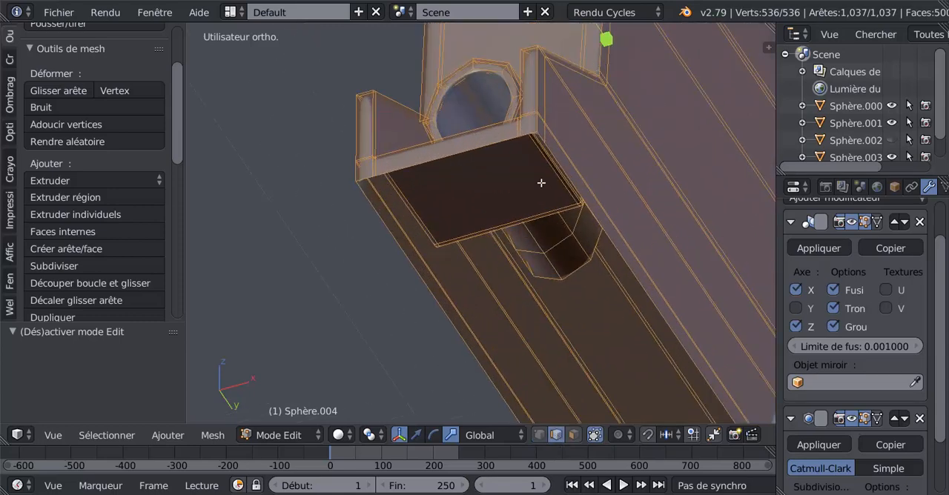
pyautogui.scroll(-6, 580, 231)
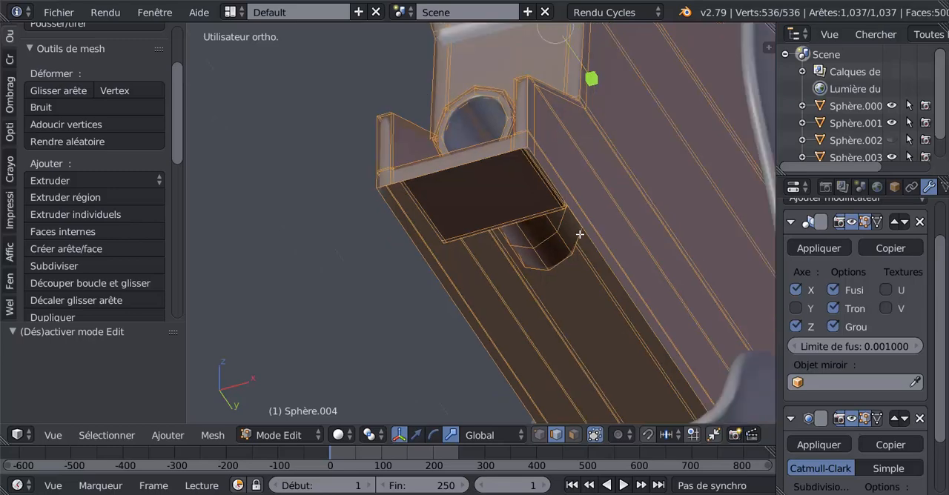
pyautogui.scroll(-2, 588, 264)
pyautogui.press('Tab')
# Step: Hide the outer casing and select the barrel piece inside it
pyautogui.rightClick(582, 279)
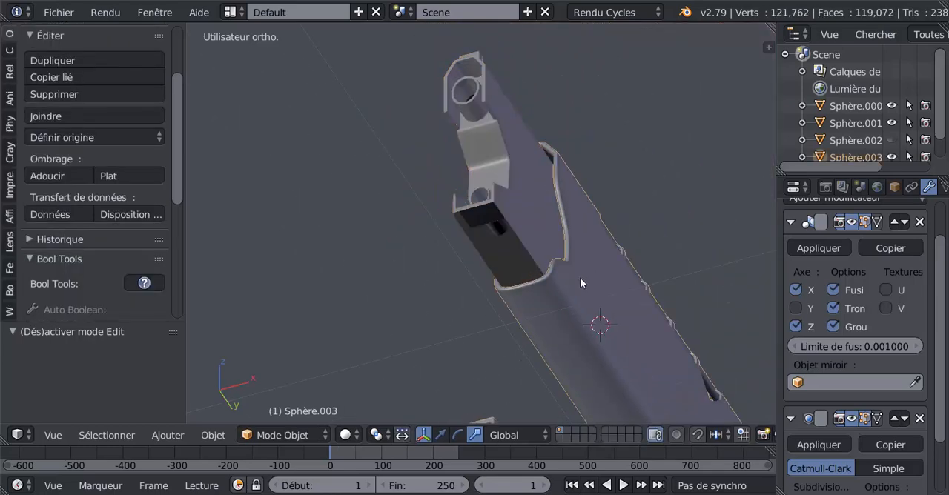
pyautogui.press('h')
pyautogui.rightClick(561, 244)
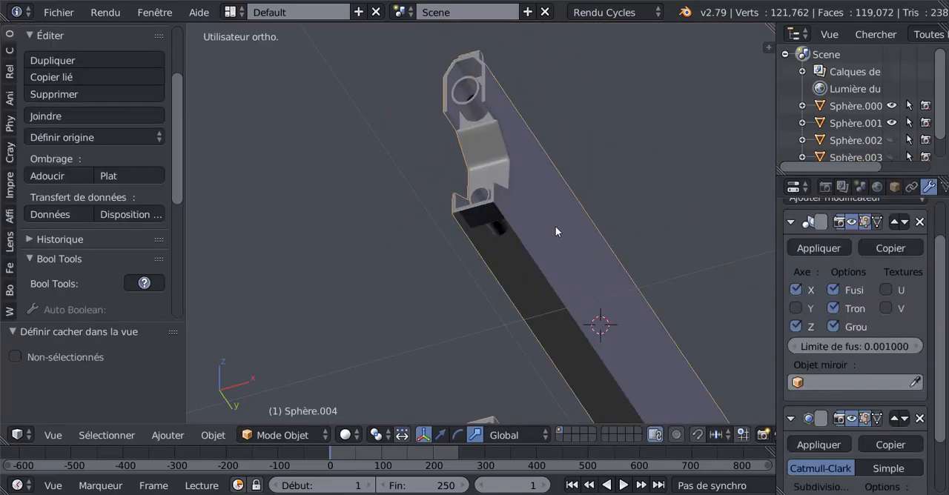
# Step: Fill the open underside of the barrel piece's front section with a face spanning its two long lower edges
pyautogui.press('Tab')
pyautogui.scroll(2, 555, 232)
pyautogui.moveTo(553, 231); pyautogui.dragTo(488, 230, button='middle')
pyautogui.scroll(2, 480, 208)
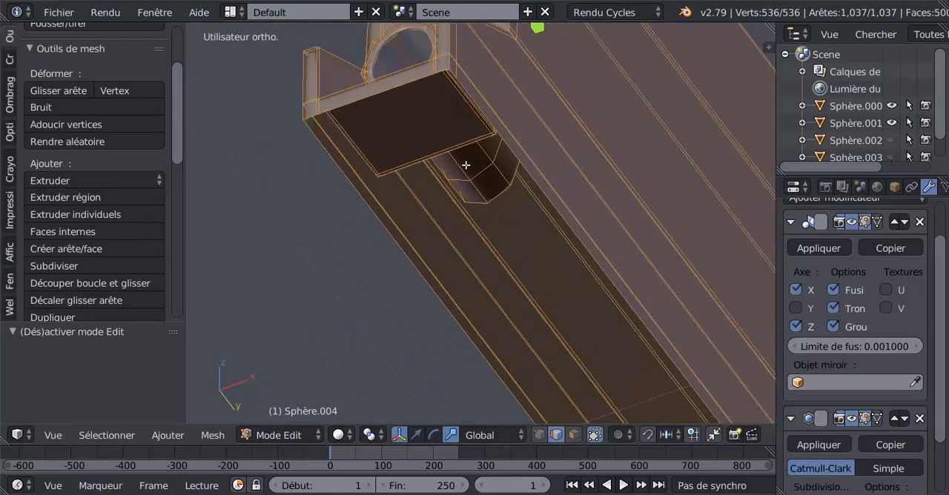
pyautogui.keyDown('shift'); pyautogui.moveTo(499, 123); pyautogui.dragTo(526, 195, button='middle'); pyautogui.keyUp('shift')
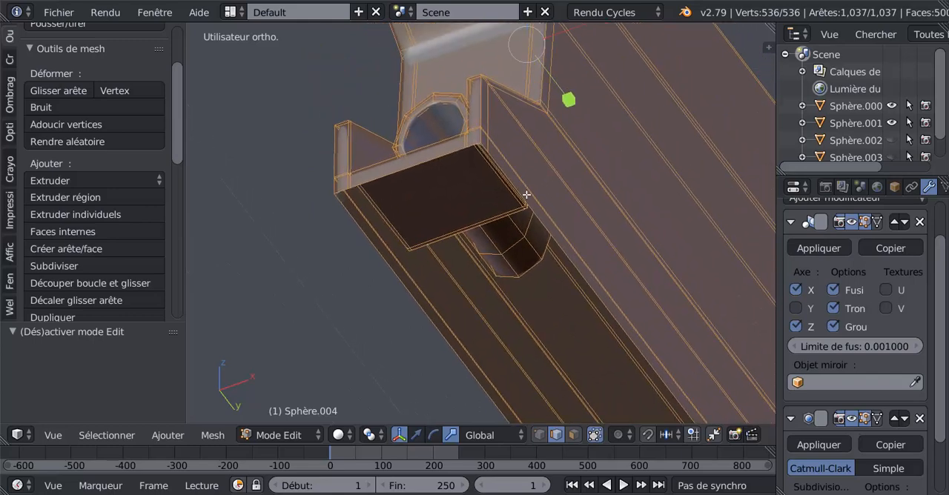
pyautogui.scroll(2, 510, 181)
pyautogui.rightClick(502, 133)
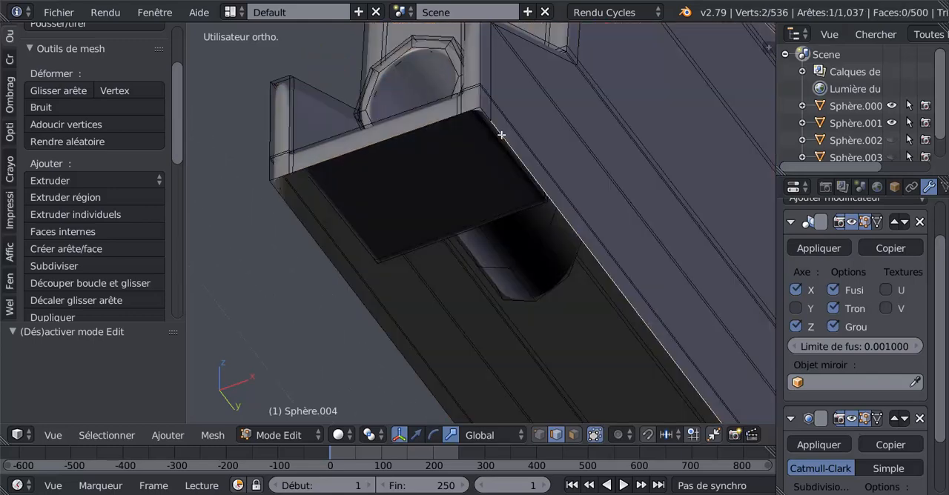
pyautogui.keyDown('shift'); pyautogui.rightClick(318, 252); pyautogui.keyUp('shift')
pyautogui.scroll(-2, 316, 257)
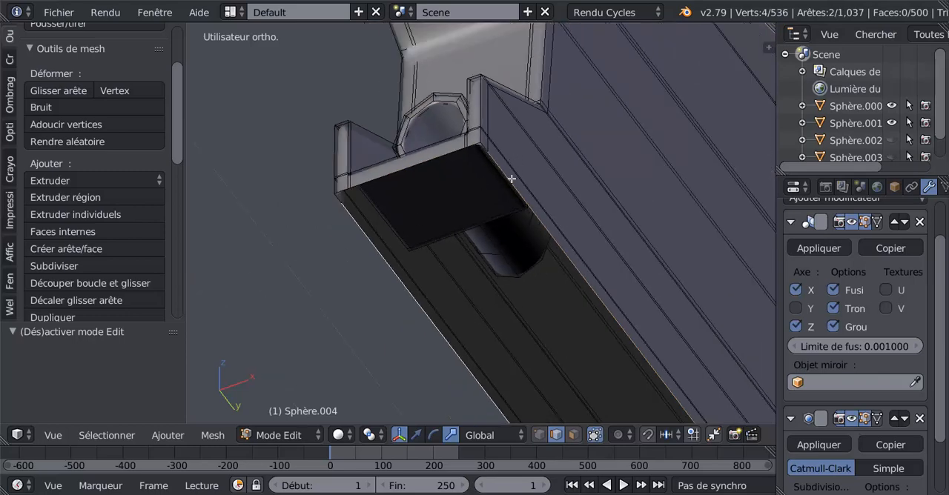
pyautogui.press('f')
pyautogui.scroll(1, 510, 179)
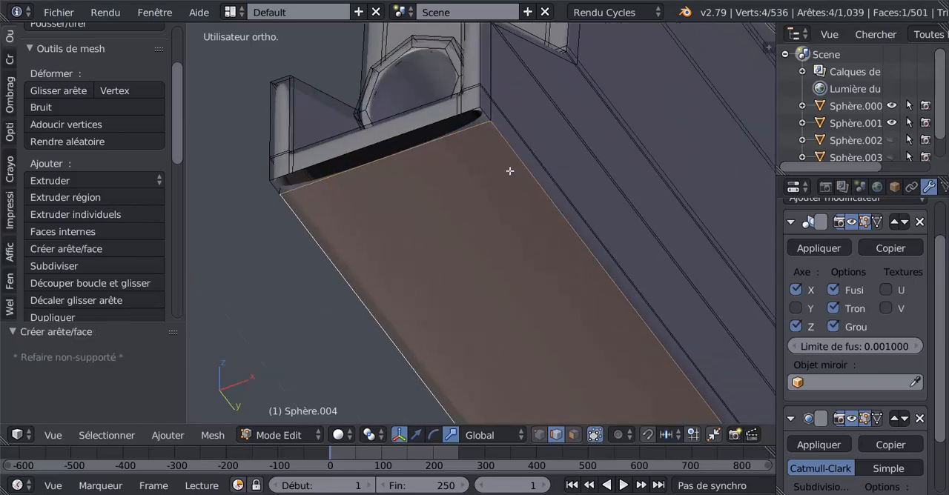
pyautogui.scroll(1, 484, 188)
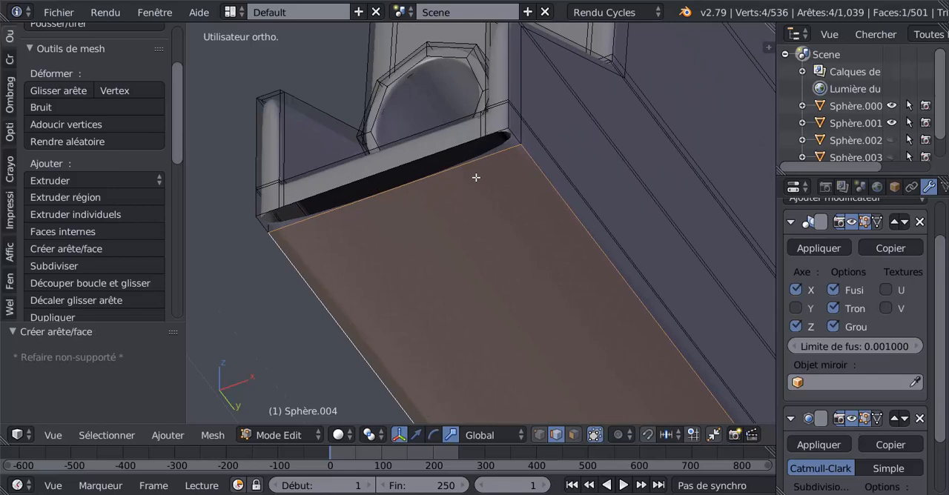
pyautogui.scroll(-12, 477, 196)
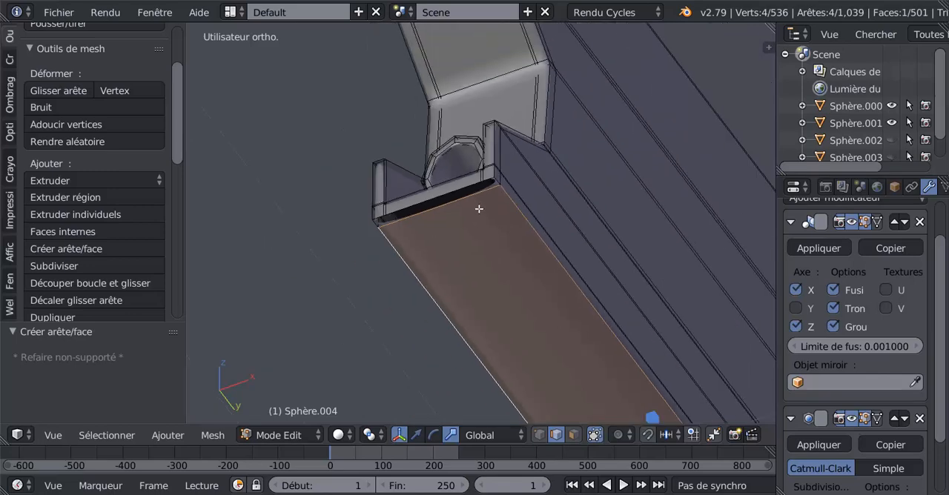
# Step: Close the underside of the barrel piece's rear section with a face between its two long lower edges
pyautogui.keyDown('shift'); pyautogui.moveTo(485, 212); pyautogui.dragTo(442, 109, button='middle'); pyautogui.keyUp('shift')
pyautogui.keyDown('shift'); pyautogui.moveTo(502, 198); pyautogui.dragTo(449, 110, button='middle'); pyautogui.keyUp('shift')
pyautogui.scroll(4, 488, 184)
pyautogui.rightClick(499, 136)
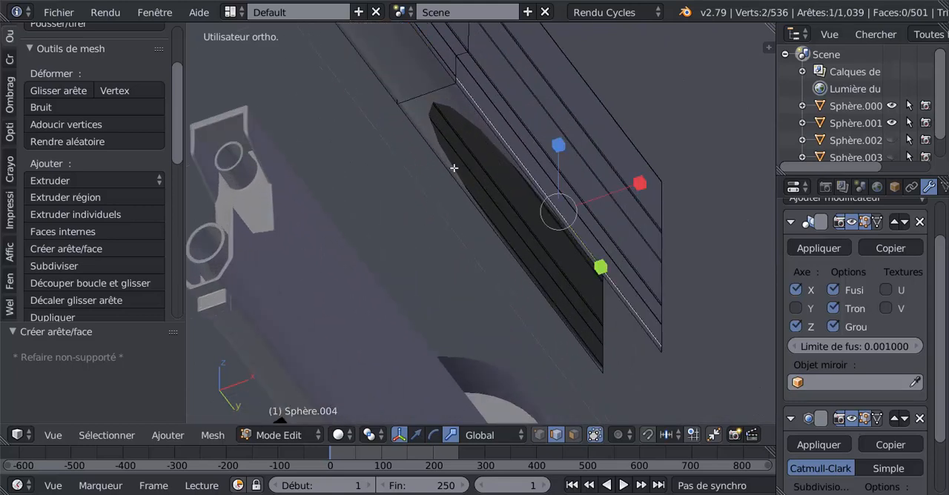
pyautogui.keyDown('shift'); pyautogui.rightClick(446, 166); pyautogui.keyUp('shift')
pyautogui.rightClick(492, 127)
pyautogui.keyDown('shift'); pyautogui.rightClick(422, 181); pyautogui.keyUp('shift')
pyautogui.press('f')
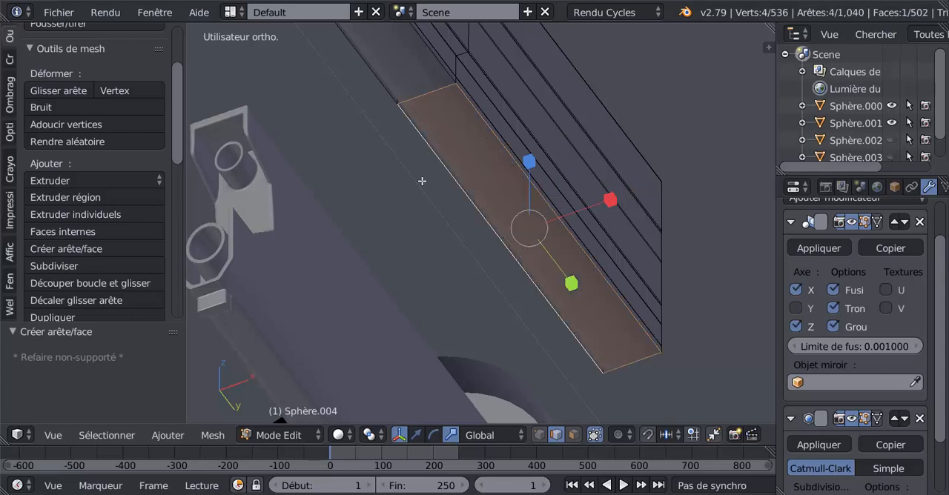
# Step: Add two closely spaced lengthwise loop cuts to the new underside face, near its edge on the positive X side
pyautogui.press('Tab')
pyautogui.moveTo(422, 180); pyautogui.dragTo(501, 247, button='middle')
pyautogui.press('Tab')
pyautogui.scroll(3, 501, 247)
pyautogui.moveTo(483, 200); pyautogui.dragTo(483, 191, button='middle')
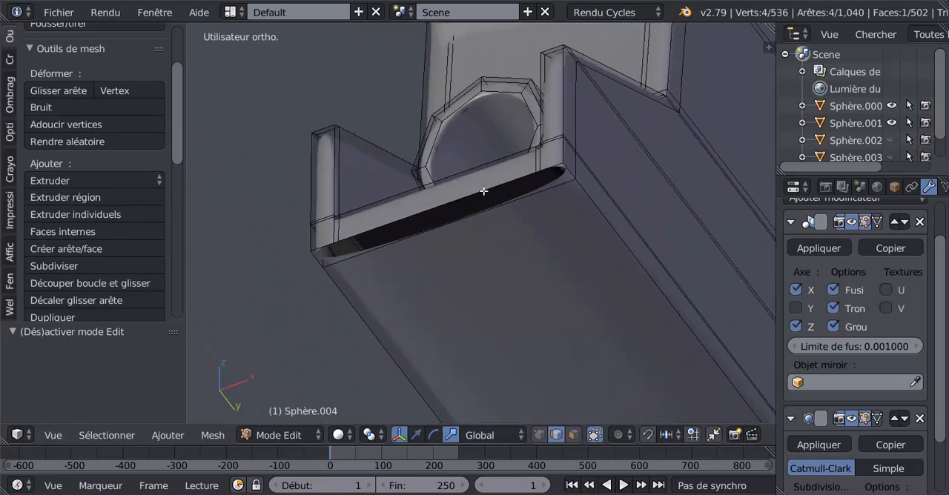
pyautogui.hotkey('ctrl', 'r')
pyautogui.click(515, 208)
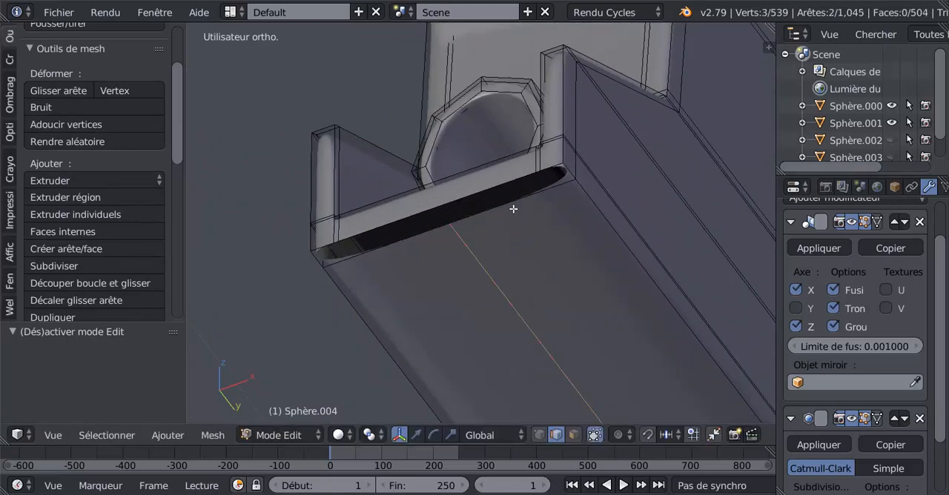
pyautogui.click(583, 163)
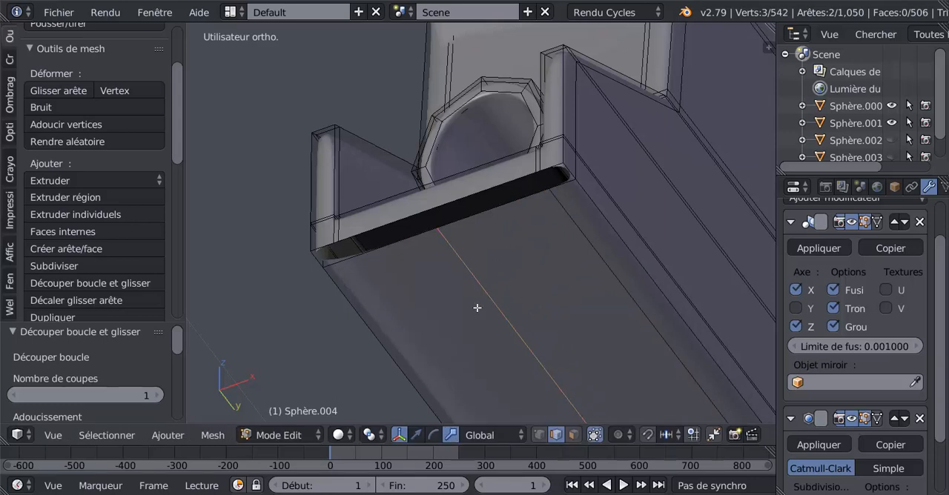
pyautogui.hotkey('ctrl', 'z')
pyautogui.hotkey('ctrl', 'r')
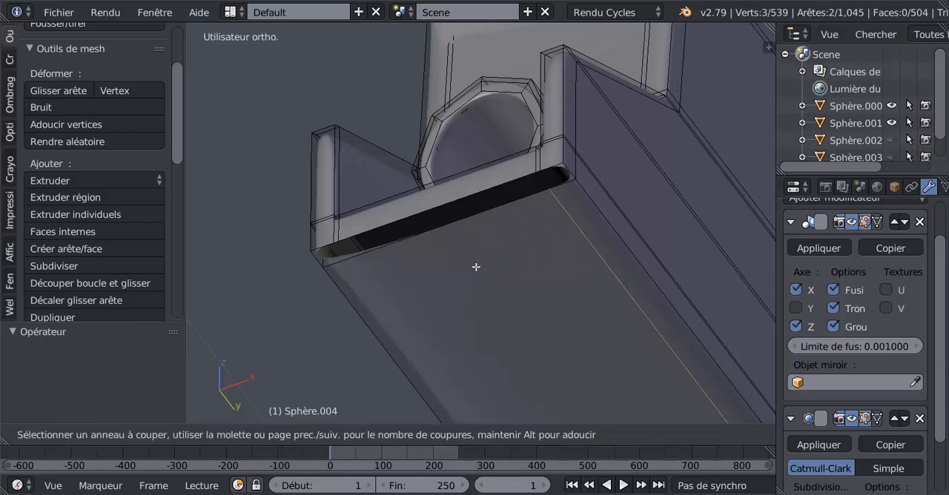
pyautogui.click(479, 230)
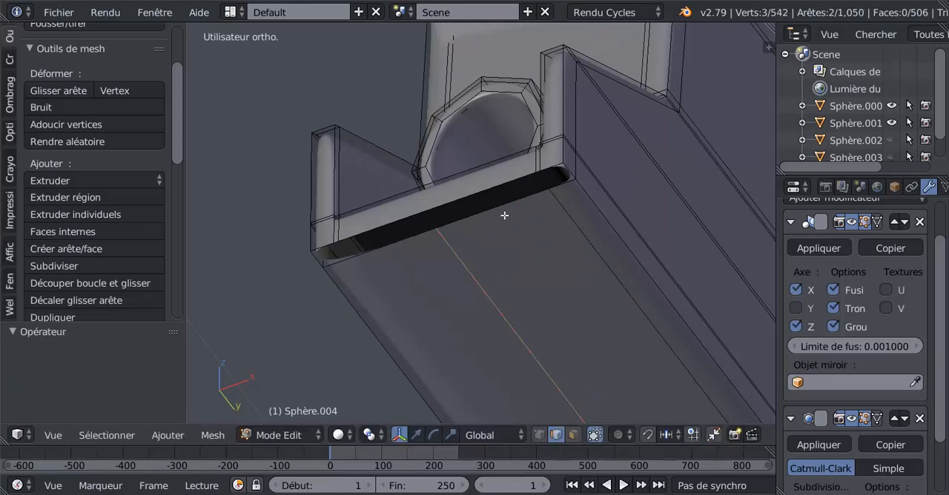
pyautogui.click(583, 176)
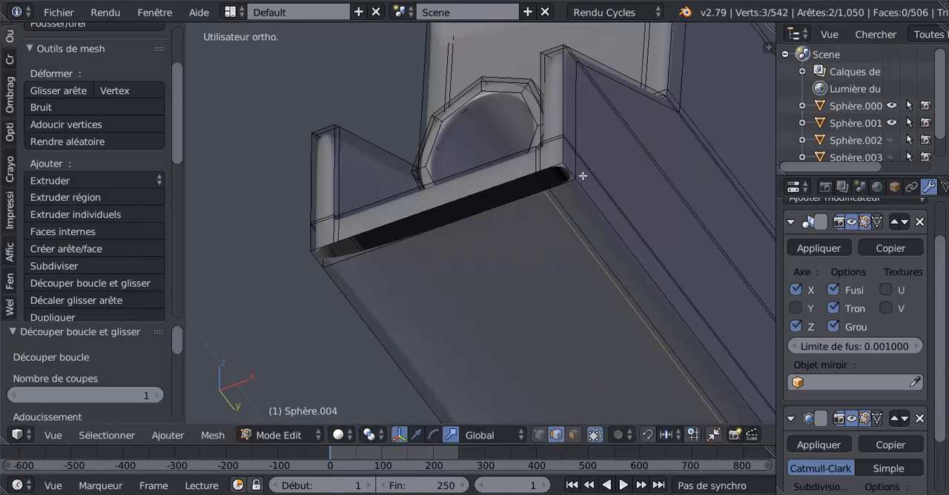
# Step: Create a small face joining the front end's lower edge to the underside strip between the two loop cuts
pyautogui.rightClick(538, 171)
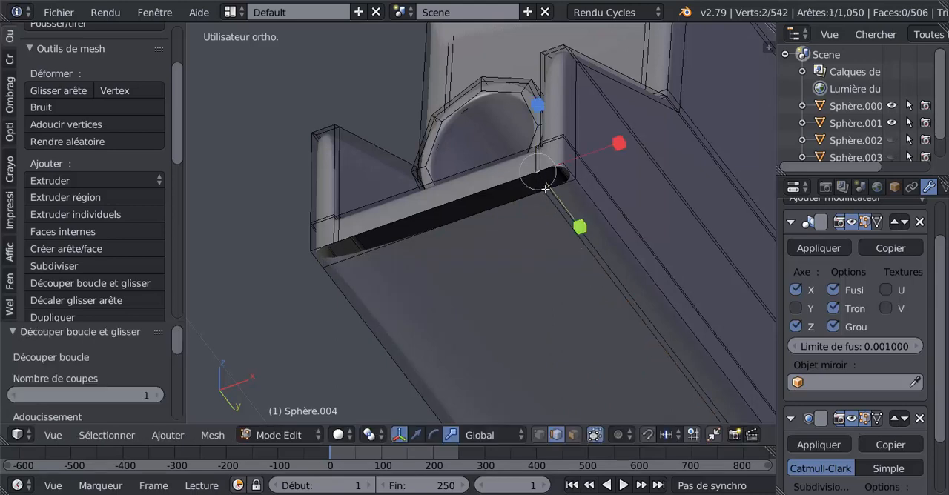
pyautogui.keyDown('shift'); pyautogui.rightClick(546, 195); pyautogui.keyUp('shift')
pyautogui.press('f')
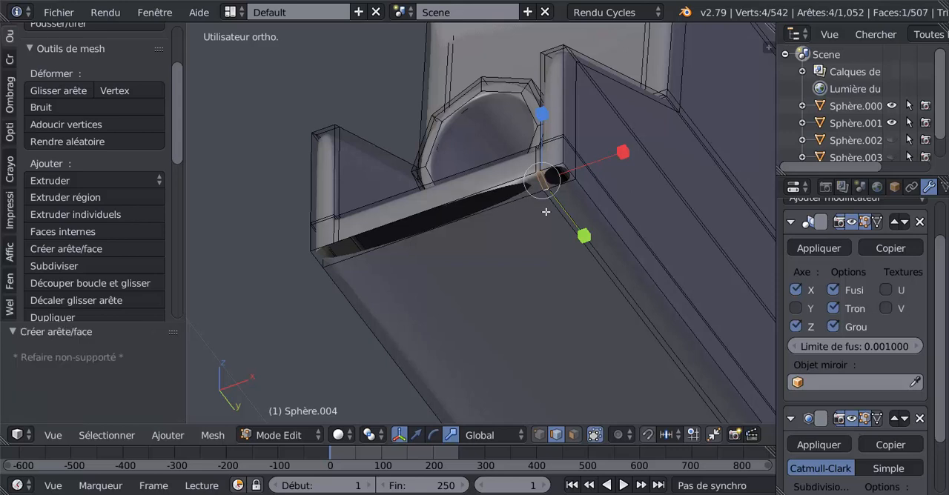
# Step: Add two closely spaced lengthwise loop cuts to the underside near its opposite long edge
pyautogui.hotkey('ctrl', 'r')
pyautogui.click(438, 234)
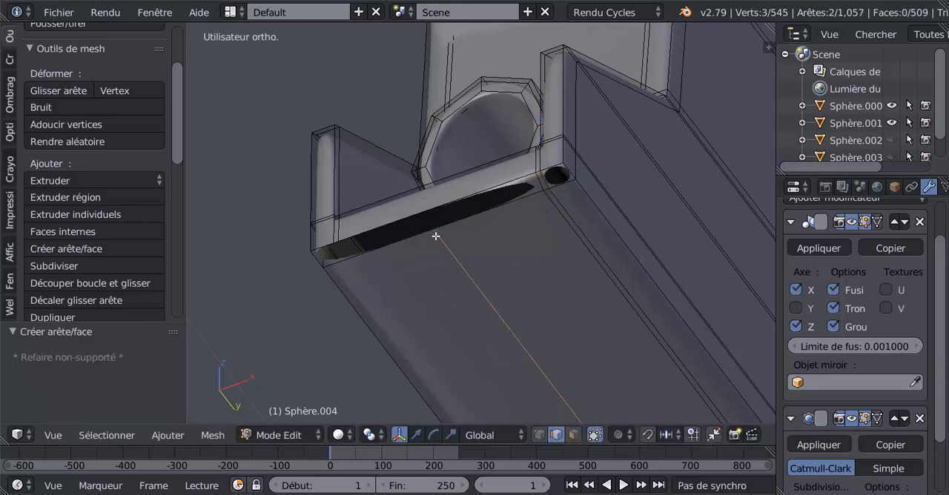
pyautogui.click(351, 289)
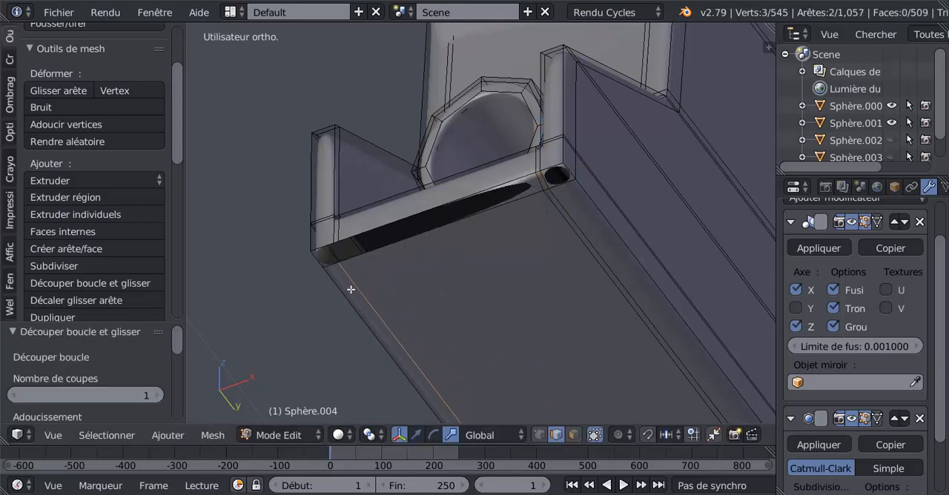
pyautogui.hotkey('ctrl', 'r')
pyautogui.click(423, 235)
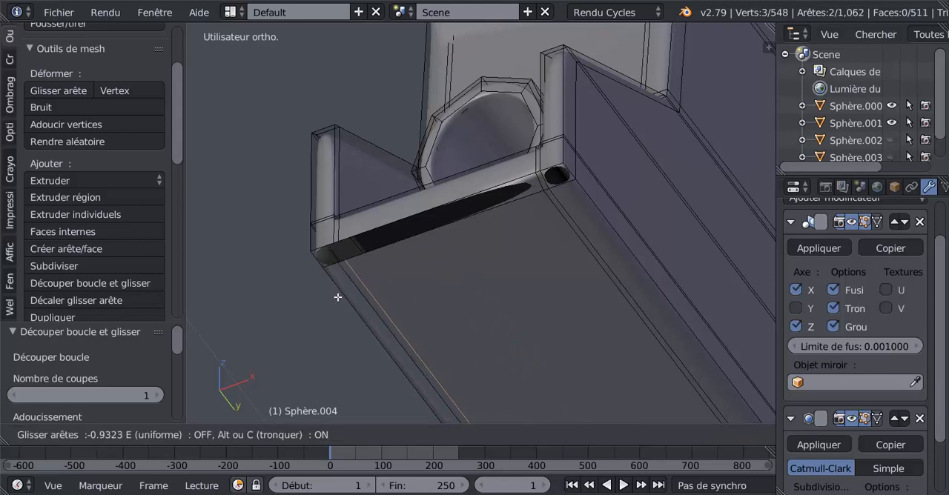
pyautogui.click(337, 294)
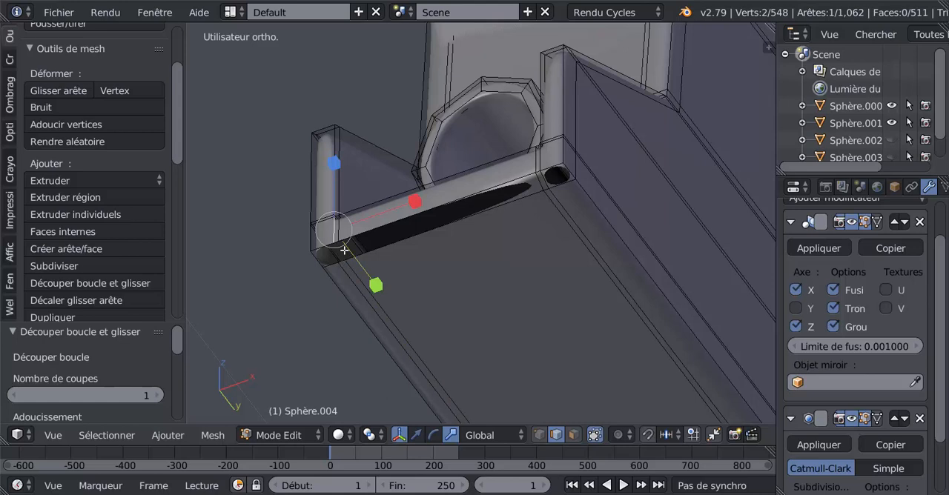
# Step: Fill the front gap on the negative X side with a narrow strip face and a corner face
pyautogui.scroll(2, 338, 267)
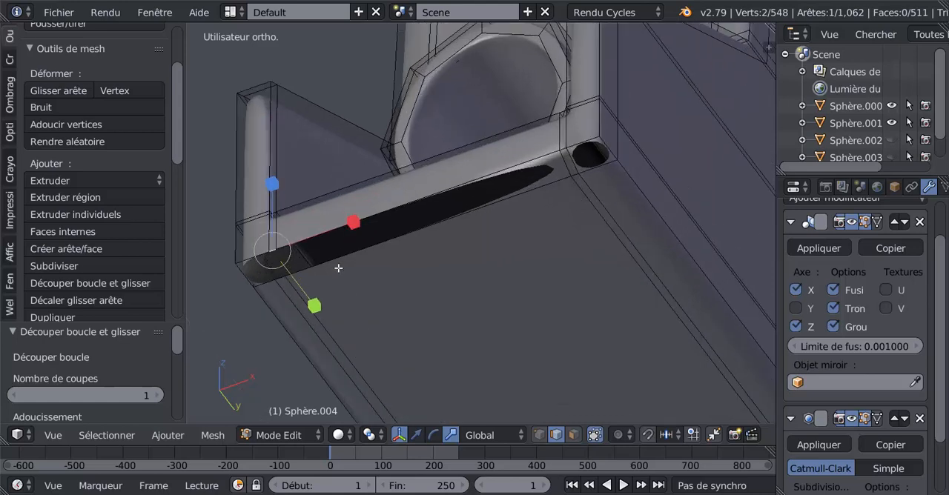
pyautogui.keyDown('shift'); pyautogui.rightClick(283, 280); pyautogui.keyUp('shift')
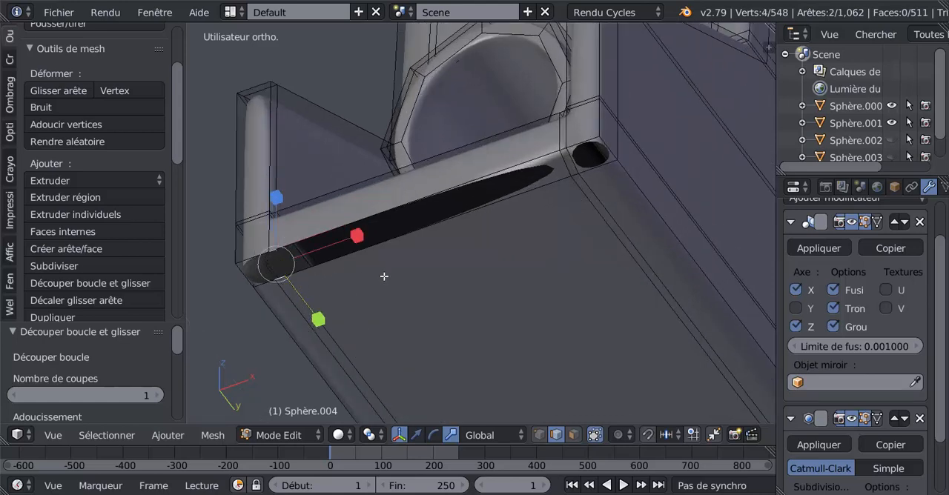
pyautogui.press('f')
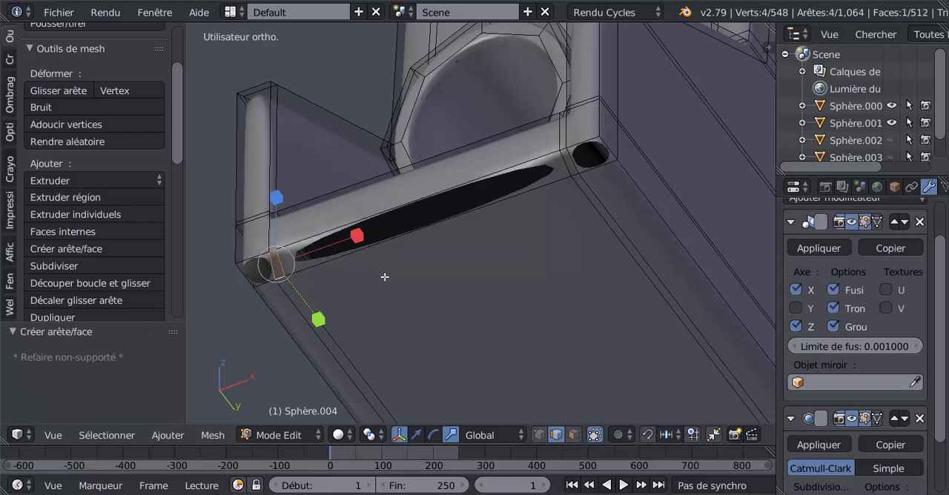
pyautogui.rightClick(251, 260)
pyautogui.keyDown('shift'); pyautogui.rightClick(267, 280); pyautogui.keyUp('shift')
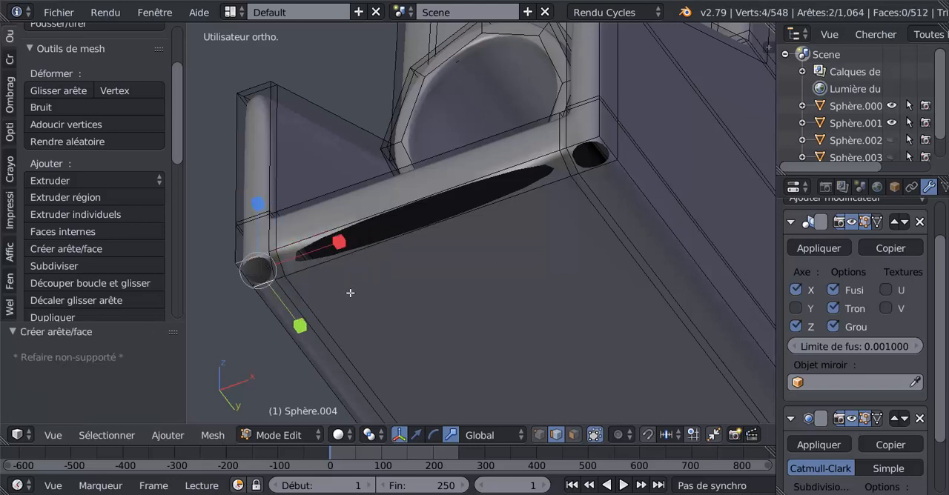
pyautogui.press('f')
# Step: Fill the remaining corner hole and the wide central gap at the front end with faces, and return to object mode
pyautogui.rightClick(583, 141)
pyautogui.keyDown('shift'); pyautogui.rightClick(598, 162); pyautogui.keyUp('shift')
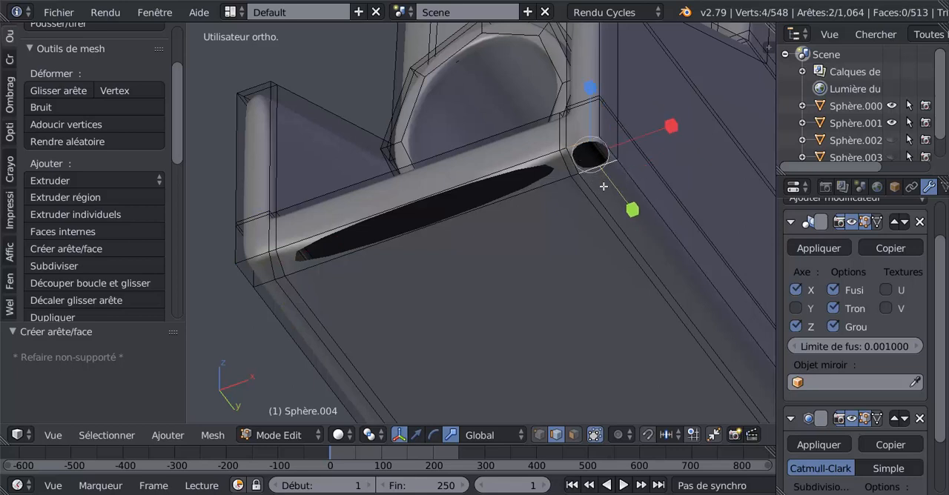
pyautogui.press('f')
pyautogui.rightClick(473, 180)
pyautogui.keyDown('shift'); pyautogui.rightClick(487, 213); pyautogui.keyUp('shift')
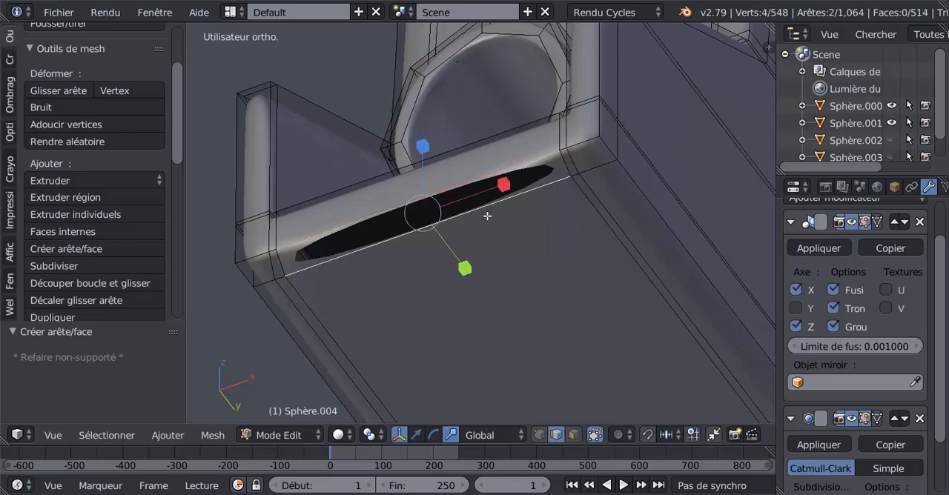
pyautogui.press('f')
pyautogui.scroll(-3, 487, 216)
pyautogui.press('Tab')
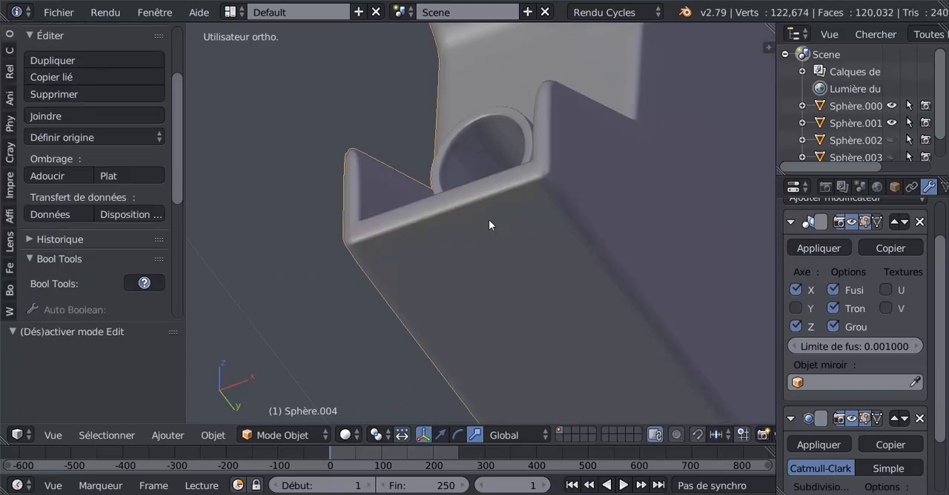
# Step: Unhide the outer casing and check how the closed barrel pieces sit inside it on all arms
pyautogui.moveTo(489, 219); pyautogui.dragTo(377, 280, button='middle')
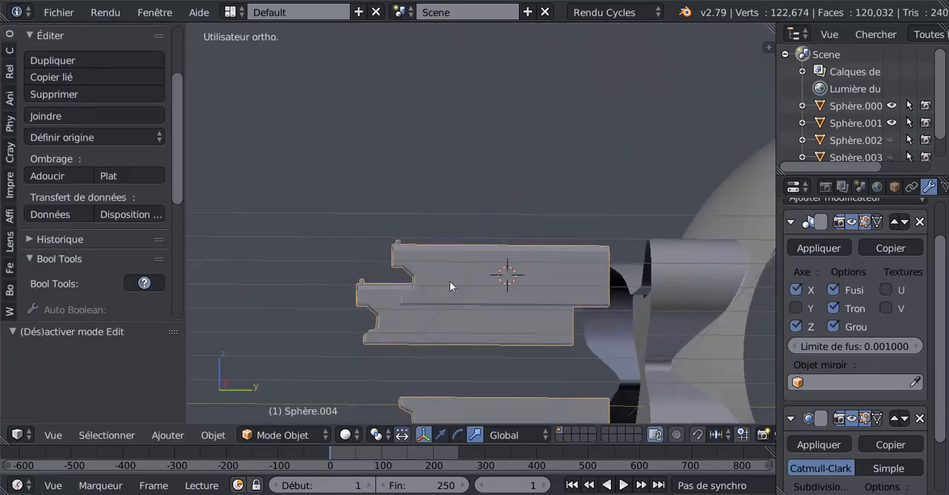
pyautogui.hotkey('alt', 'h')
pyautogui.moveTo(450, 281); pyautogui.dragTo(510, 268, button='middle')
pyautogui.press('Tab')
pyautogui.scroll(2, 548, 243)
pyautogui.press('Tab')
pyautogui.scroll(-7, 448, 270)
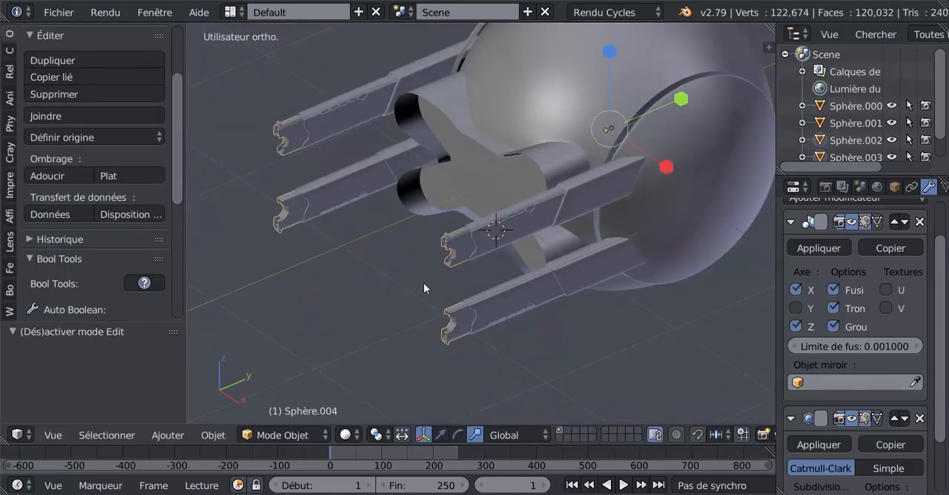
# Step: Select the barrel piece's entire mesh and move it along Y deeper into the casing with the translate manipulator
pyautogui.moveTo(426, 284); pyautogui.dragTo(425, 267, button='middle')
pyautogui.scroll(3, 438, 264)
pyautogui.press('Tab')
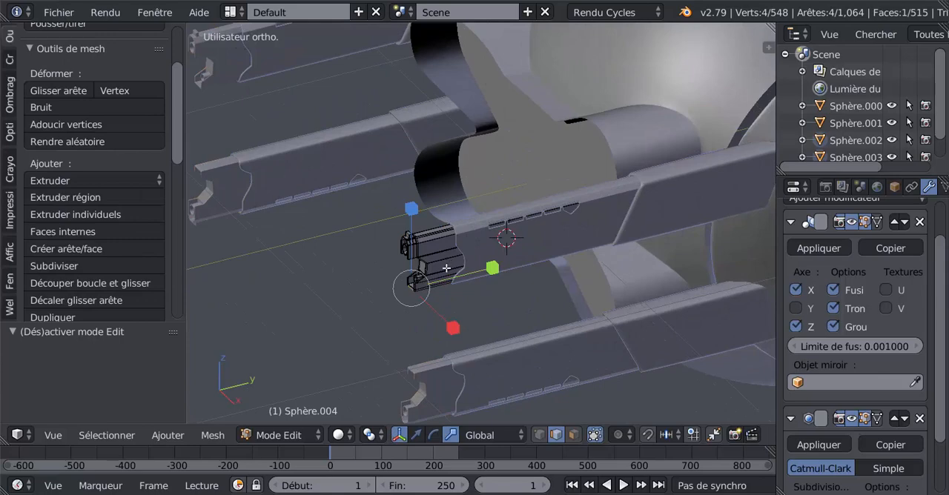
pyautogui.press('a')
pyautogui.press('a')
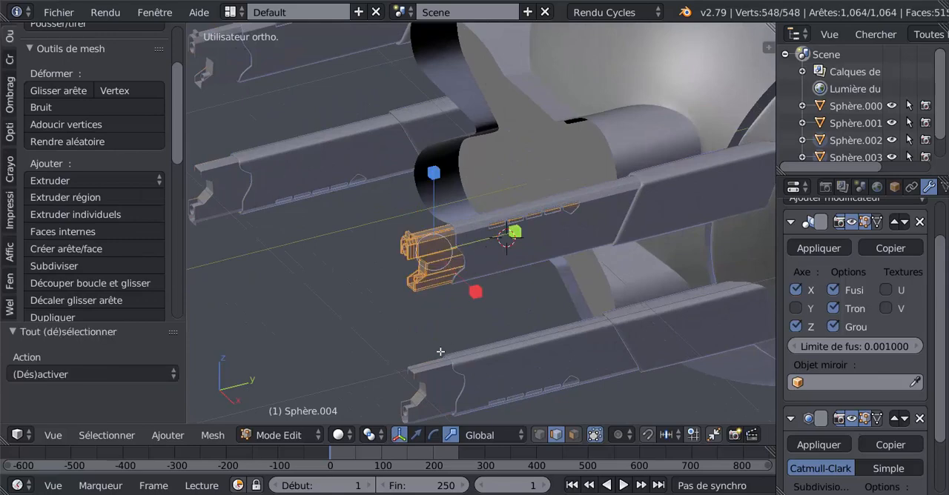
pyautogui.click(419, 438)
pyautogui.moveTo(510, 234); pyautogui.dragTo(540, 228)
pyautogui.press('Tab')
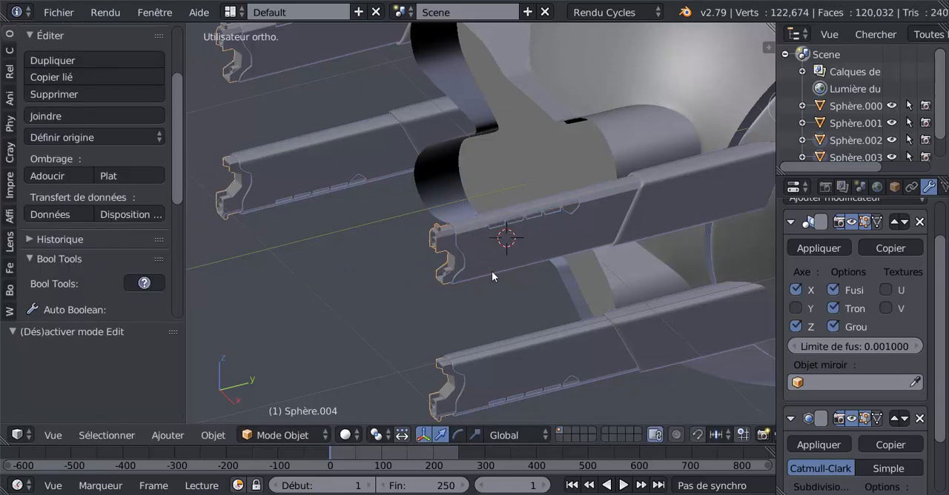
# Step: Move the barrel piece's entire mesh by -0.164 along Y so it extends further out of the casing
pyautogui.moveTo(492, 271); pyautogui.dragTo(453, 245, button='middle')
pyautogui.scroll(3, 453, 246)
pyautogui.press('Tab')
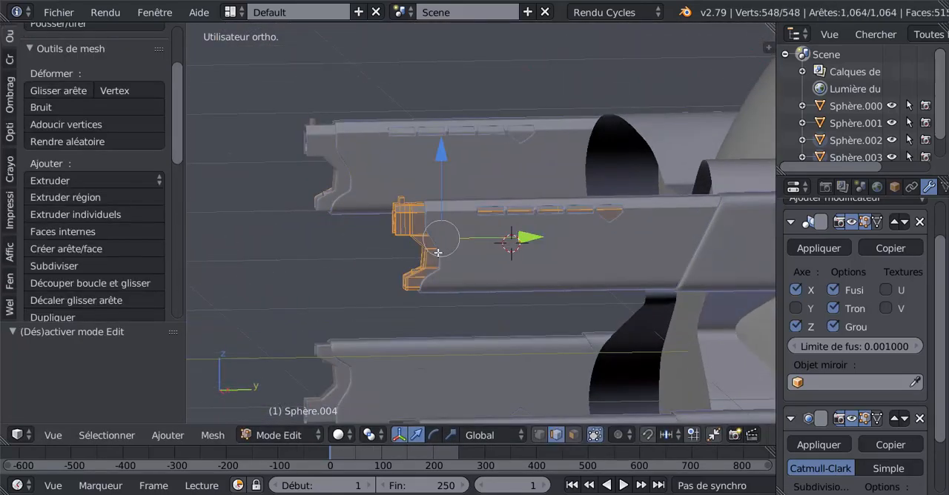
pyautogui.press('c')
pyautogui.moveTo(523, 244); pyautogui.dragTo(455, 252)
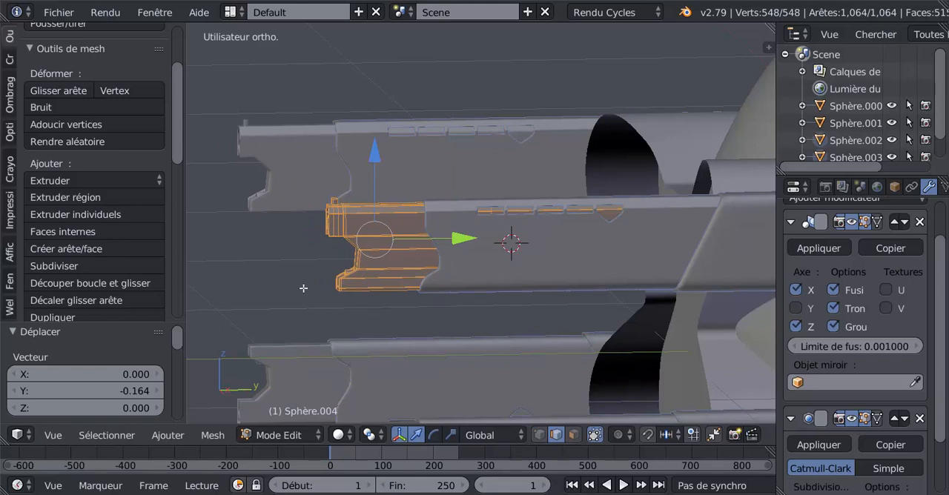
# Step: Select the vertices at the barrel piece's front end in wireframe side view and scale them down along Y to flatten the end
pyautogui.press('KP_3')
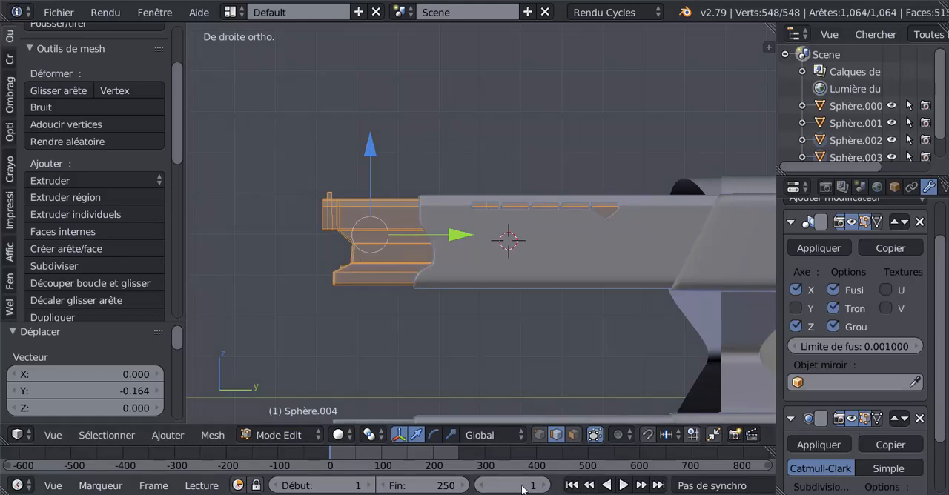
pyautogui.click(538, 435)
pyautogui.press('a')
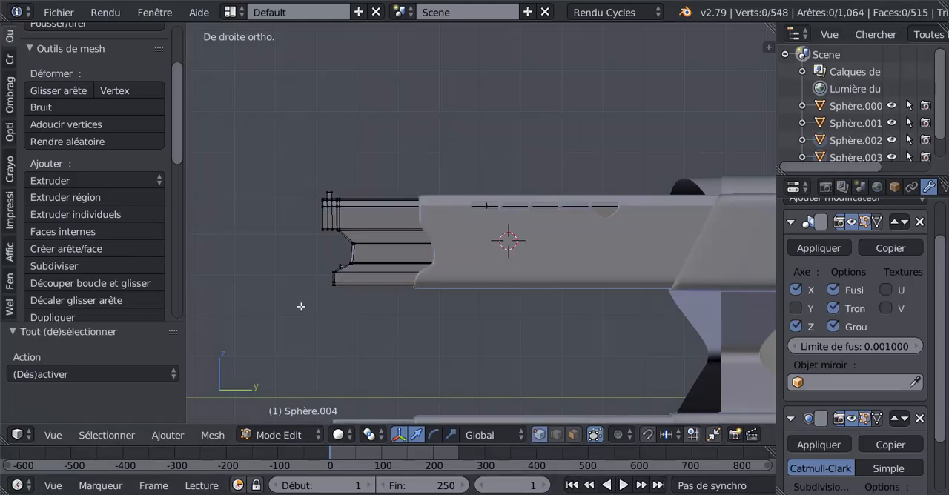
pyautogui.press('z')
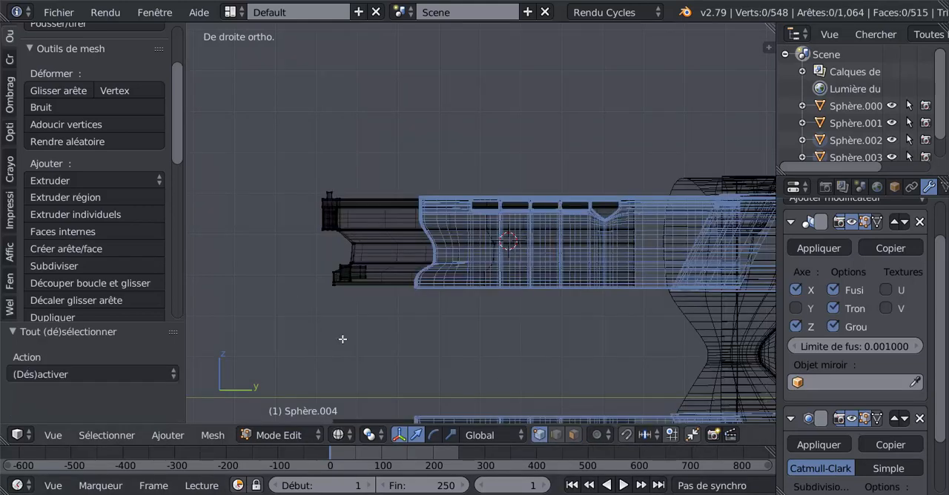
pyautogui.press('x')
pyautogui.press('Escape')
pyautogui.press('c')
pyautogui.moveTo(303, 180)
pyautogui.mouseDown()
pyautogui.moveTo(320, 185)
pyautogui.moveTo(345, 309)
pyautogui.moveTo(348, 216)
pyautogui.moveTo(352, 308)
pyautogui.mouseUp()
pyautogui.rightClick(350, 313)
pyautogui.click(450, 435)
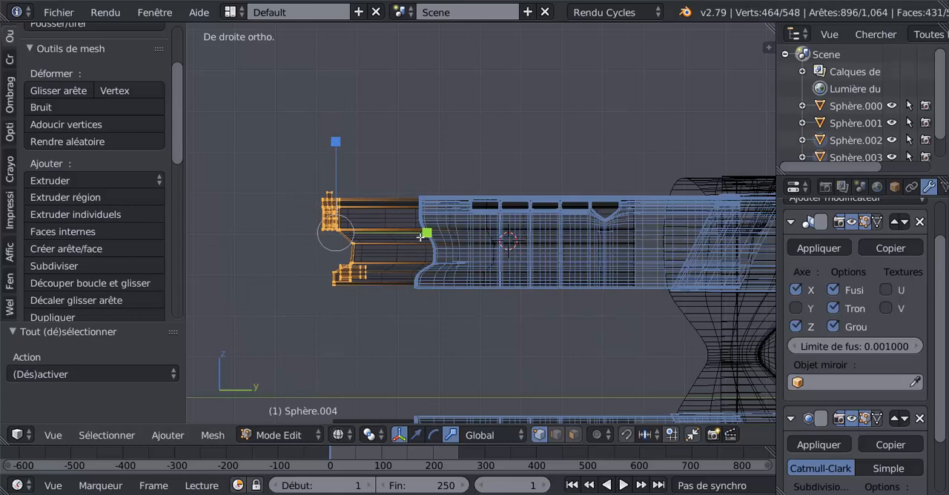
pyautogui.moveTo(420, 236); pyautogui.dragTo(397, 232)
pyautogui.press('Tab')
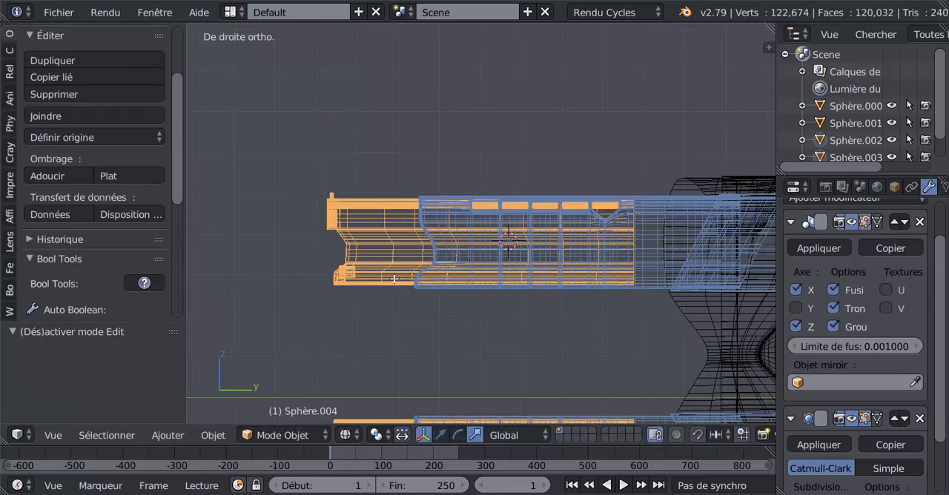
pyautogui.press('z')
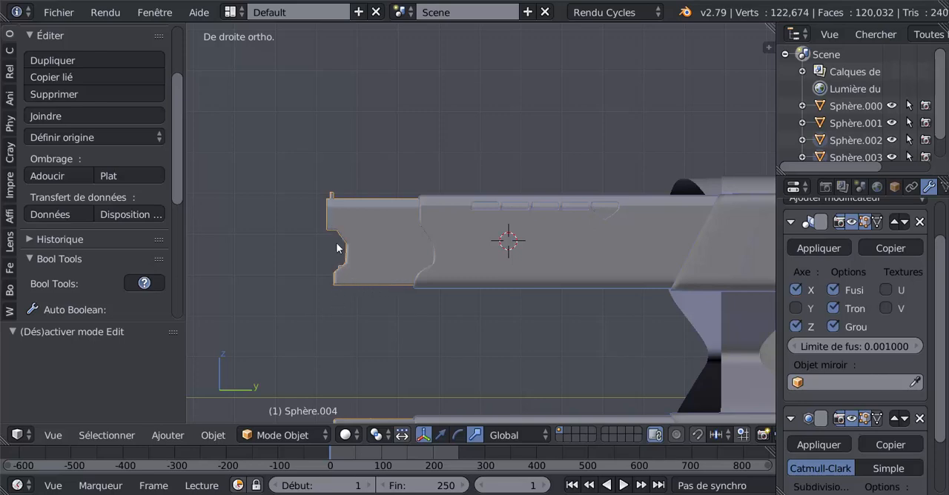
# Step: Check the flattened front end, then select the two front faces between the upper and lower muzzle holes
pyautogui.press('Tab')
pyautogui.moveTo(354, 306); pyautogui.dragTo(439, 313, button='middle')
pyautogui.press('Tab')
pyautogui.moveTo(424, 256); pyautogui.dragTo(404, 287, button='middle')
pyautogui.scroll(3, 371, 289)
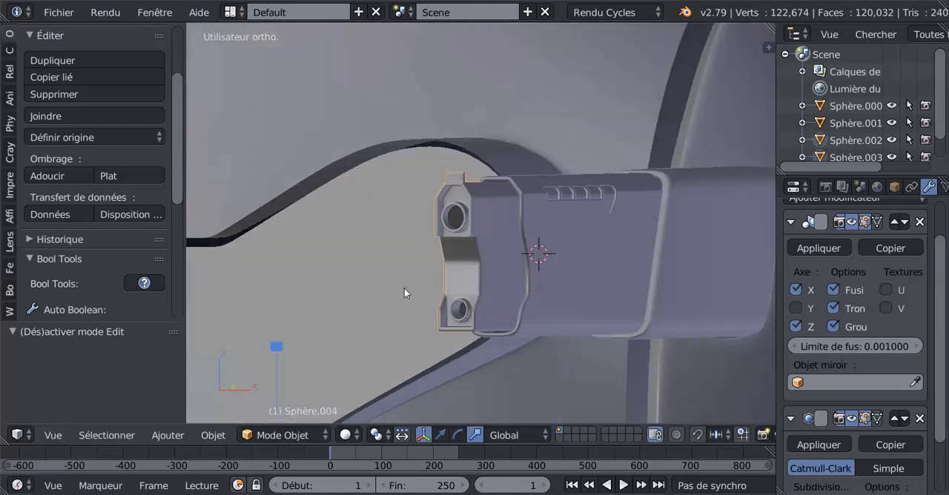
pyautogui.press('Tab')
pyautogui.click(574, 436)
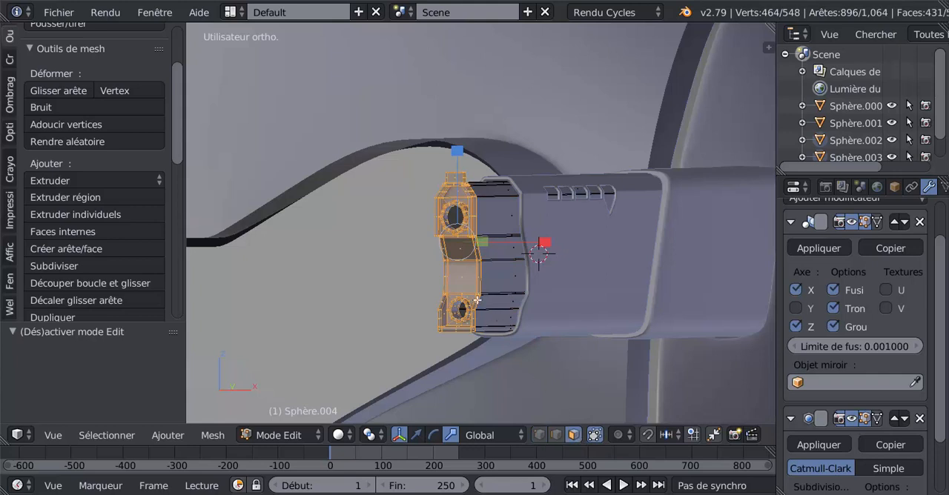
pyautogui.rightClick(461, 293)
pyautogui.moveTo(461, 292); pyautogui.dragTo(527, 312, button='middle')
pyautogui.scroll(-2, 527, 313)
pyautogui.scroll(3, 516, 321)
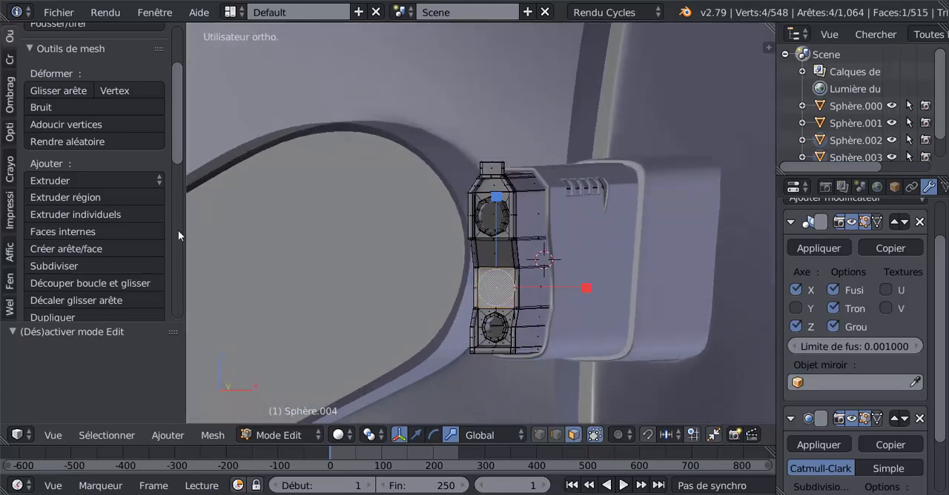
pyautogui.moveTo(484, 337); pyautogui.dragTo(408, 291, button='middle')
pyautogui.keyDown('shift'); pyautogui.rightClick(438, 255); pyautogui.keyUp('shift')
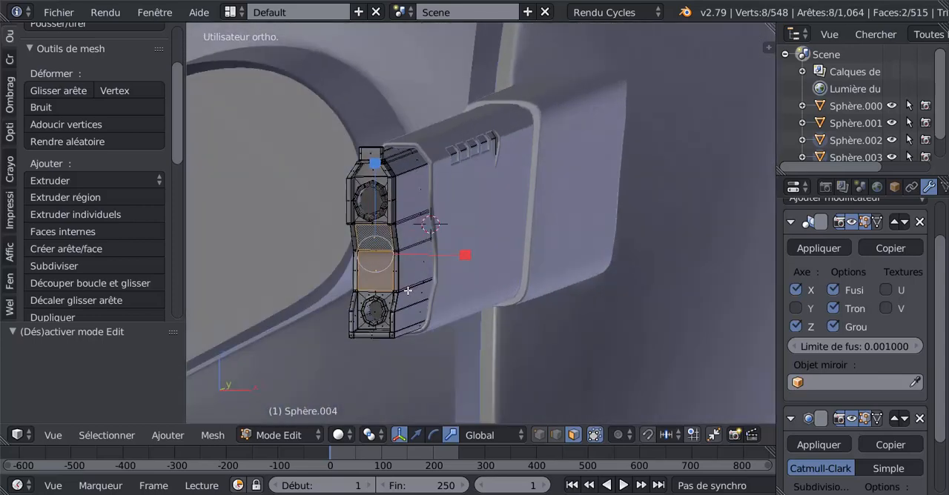
# Step: Add the narrow strip between the two front faces to the selection and inset all three together by about 0.0038
pyautogui.moveTo(434, 321); pyautogui.dragTo(441, 292, button='middle')
pyautogui.scroll(5, 457, 251)
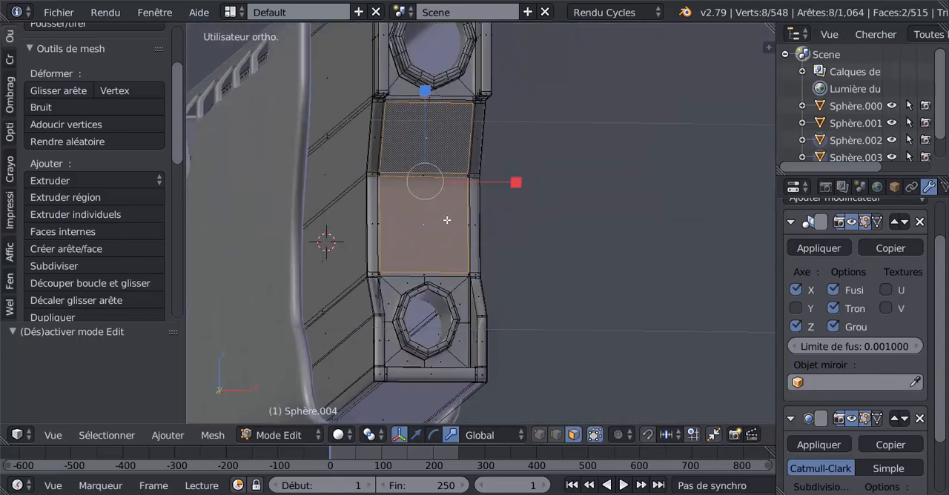
pyautogui.keyDown('shift'); pyautogui.rightClick(419, 175); pyautogui.keyUp('shift')
pyautogui.scroll(-3, 508, 231)
pyautogui.moveTo(496, 314)
pyautogui.mouseDown(button='middle')
pyautogui.moveTo(472, 314)
pyautogui.moveTo(484, 311)
pyautogui.mouseUp(button='middle')
pyautogui.press('i')
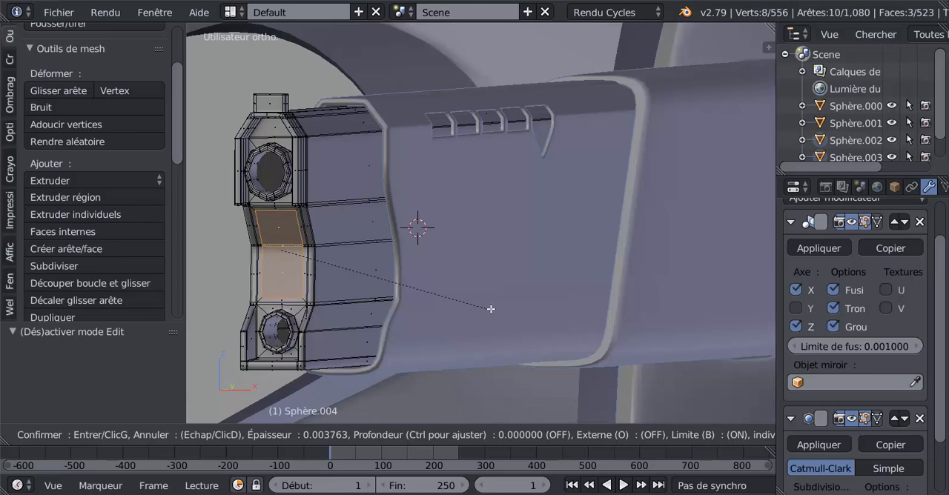
pyautogui.click(490, 309)
# Step: Select the ring of faces framing the inset and extrude it twice, moving the last extrusion -0.002 along Y to form a raised rim
pyautogui.keyDown('shift'); pyautogui.moveTo(482, 306); pyautogui.dragTo(577, 331, button='middle'); pyautogui.keyUp('shift')
pyautogui.scroll(2, 387, 286)
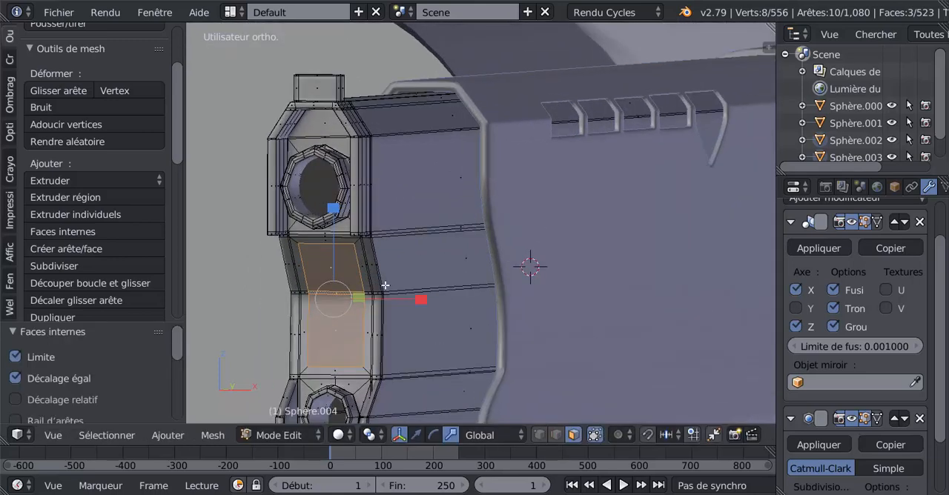
pyautogui.keyDown('alt'); pyautogui.click(357, 245); pyautogui.keyUp('alt')
pyautogui.moveTo(365, 276); pyautogui.dragTo(339, 321, button='middle')
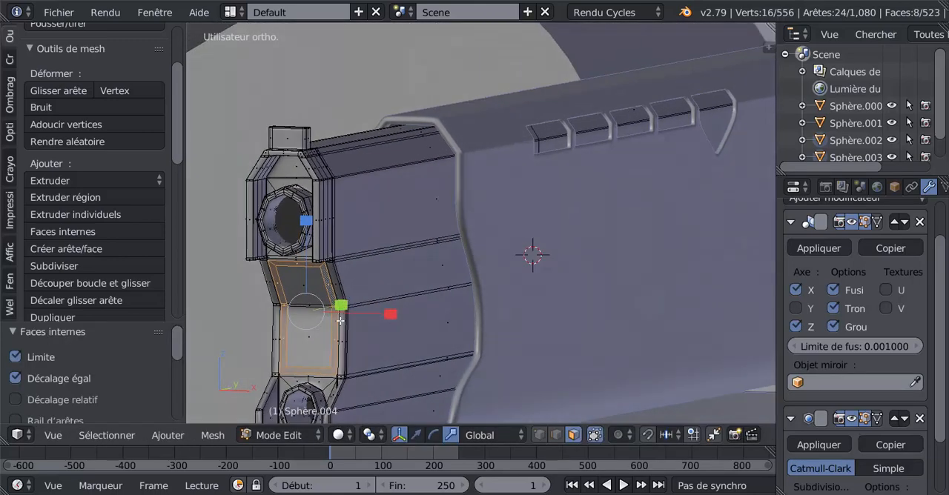
pyautogui.press('e')
pyautogui.rightClick(333, 334)
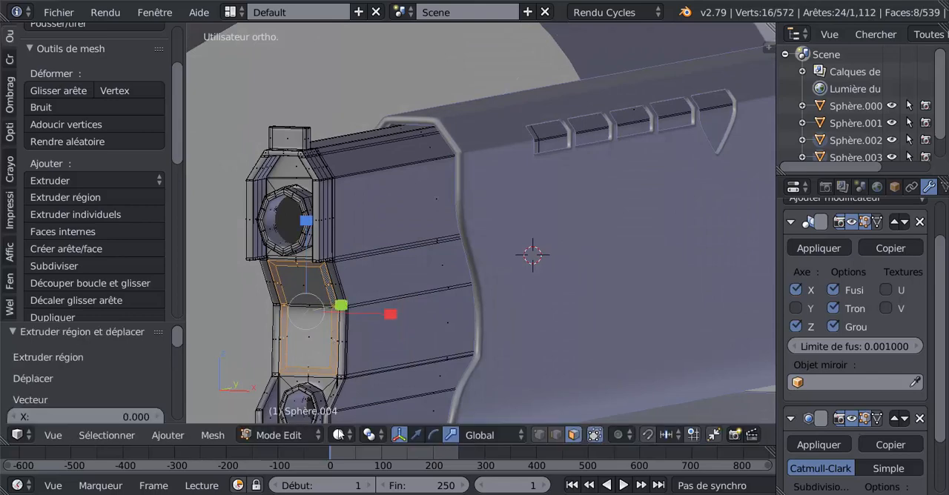
pyautogui.click(416, 436)
pyautogui.moveTo(381, 313); pyautogui.dragTo(373, 325, button='middle')
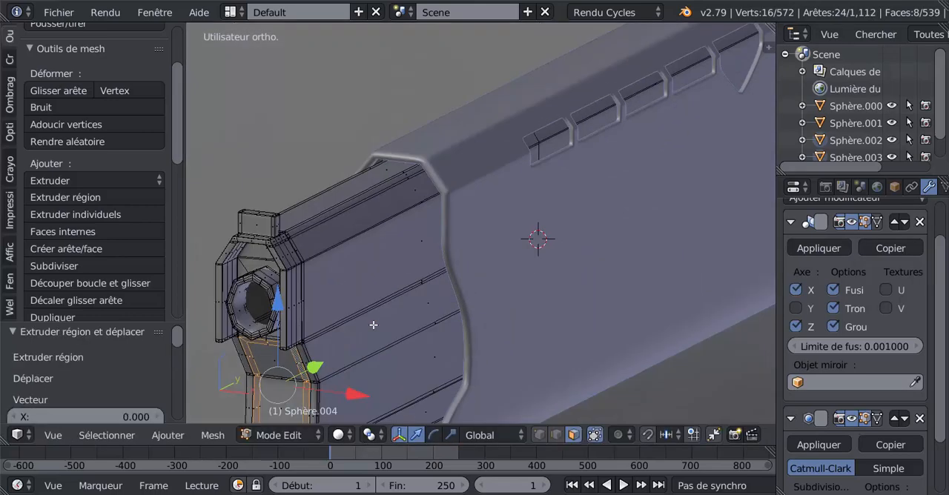
pyautogui.keyDown('shift'); pyautogui.moveTo(329, 357); pyautogui.dragTo(418, 275, button='middle'); pyautogui.keyUp('shift')
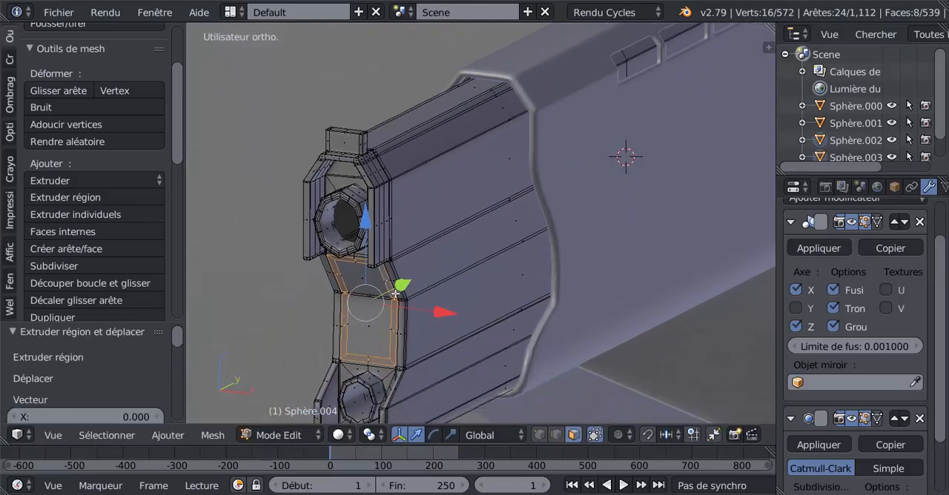
pyautogui.moveTo(399, 289); pyautogui.dragTo(398, 288)
pyautogui.press('e')
pyautogui.moveTo(427, 302); pyautogui.dragTo(459, 294, button='middle')
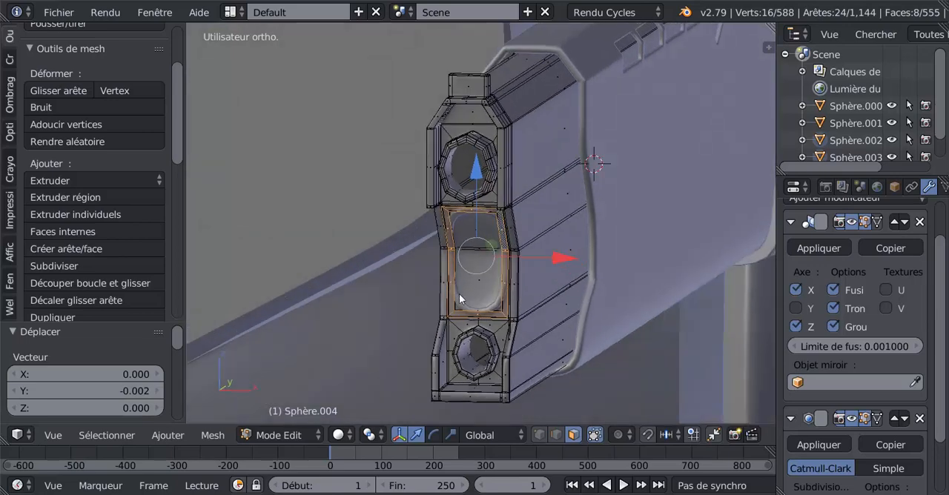
# Step: Add one edge loop near the lower edge of the central front recess and nudge it 0.003 along Z
pyautogui.press('Tab')
pyautogui.press('Tab')
pyautogui.hotkey('ctrl', 'r')
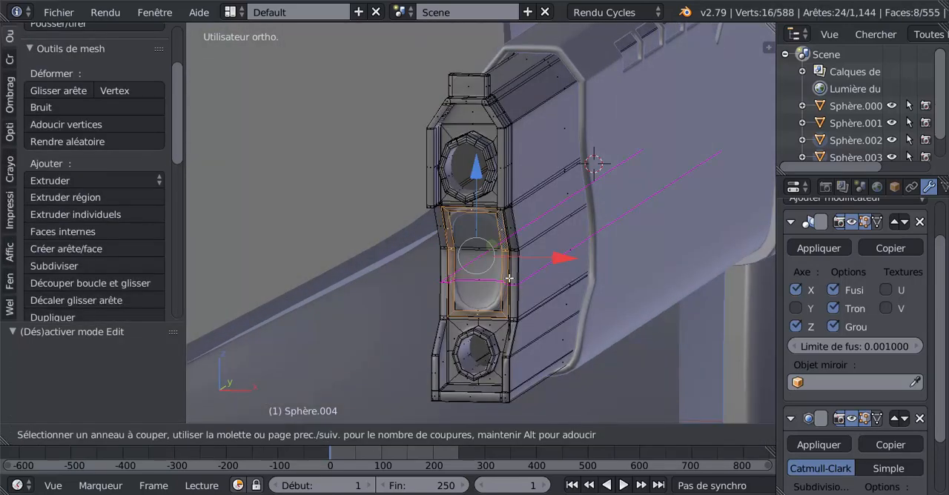
pyautogui.click(509, 281)
pyautogui.click(509, 306)
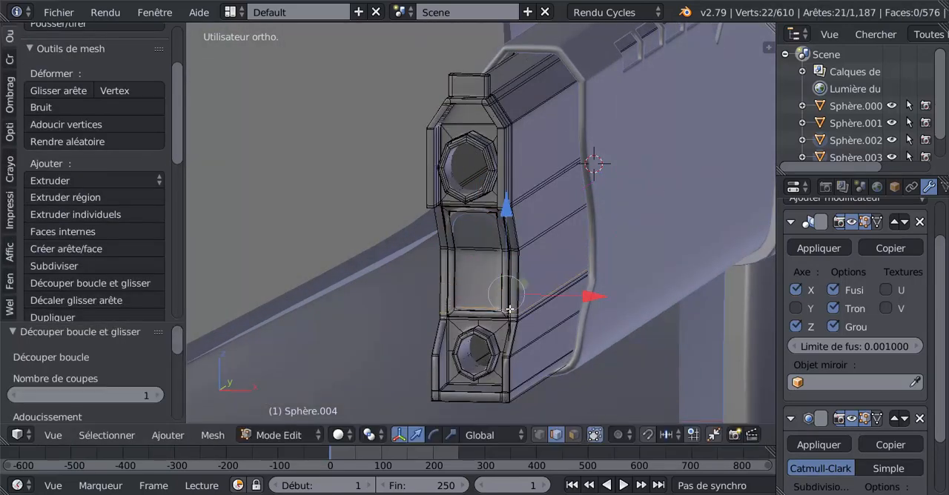
pyautogui.click(508, 237)
pyautogui.rightClick(506, 254)
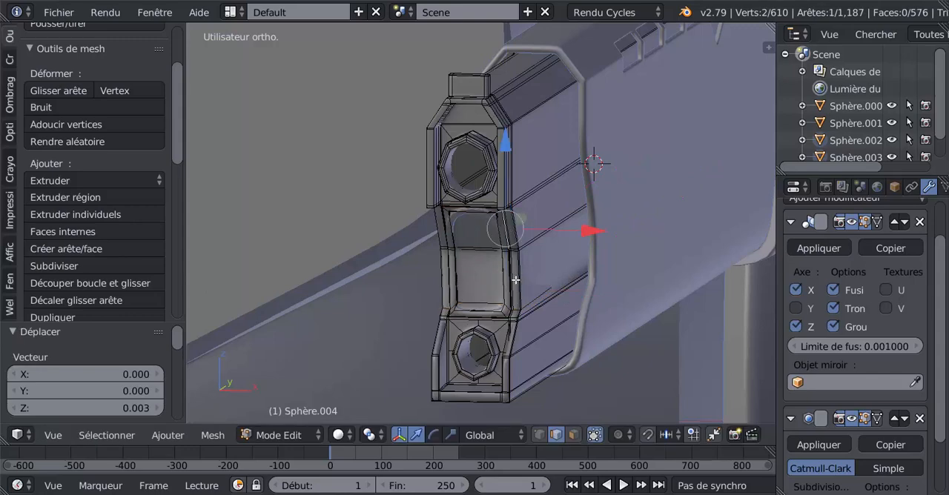
pyautogui.keyDown('alt'); pyautogui.rightClick(513, 270); pyautogui.keyUp('alt')
# Step: Add one edge loop across the upper part of the central front recess, slid toward its upper edge
pyautogui.hotkey('ctrl', 'r')
pyautogui.click(511, 235)
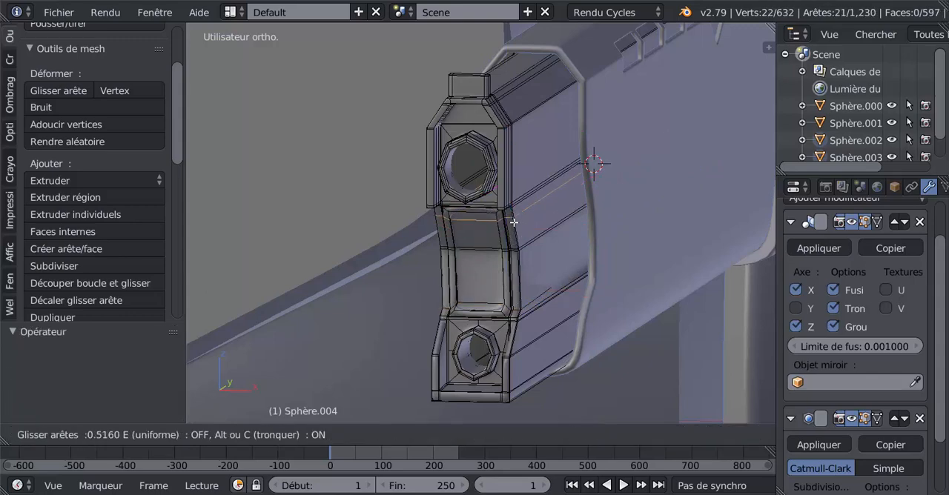
pyautogui.click(514, 218)
# Step: Check the recess in object mode and examine the barrel piece's mesh from the front in solid and wireframe shading
pyautogui.press('Tab')
pyautogui.moveTo(514, 218); pyautogui.dragTo(529, 262, button='middle')
pyautogui.press('Tab')
pyautogui.press('KP_1')
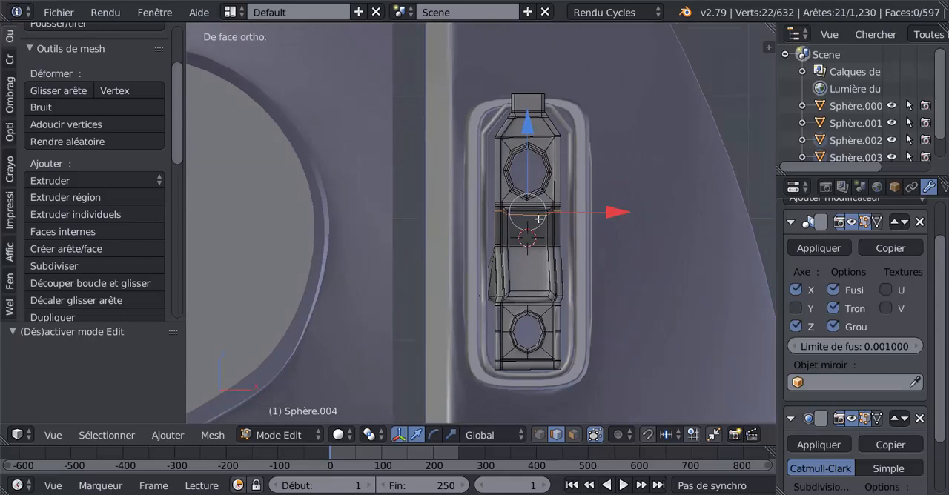
pyautogui.scroll(2, 538, 219)
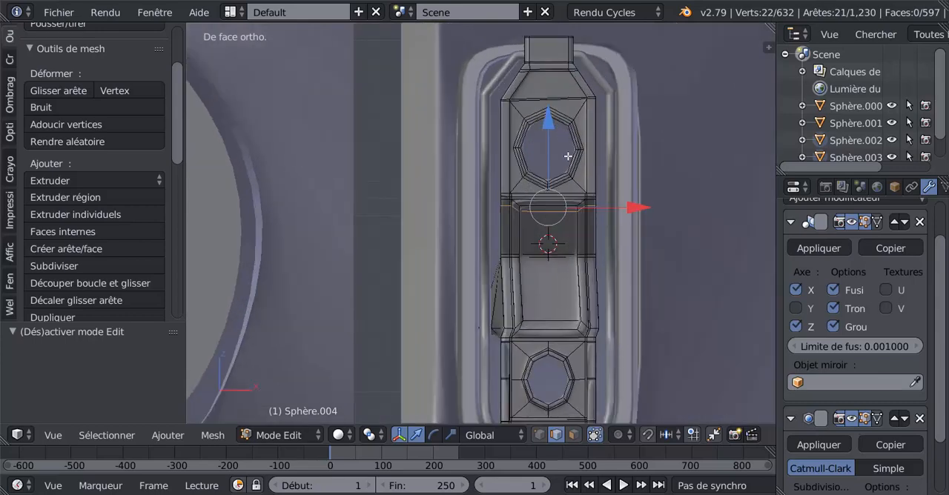
pyautogui.press('z')
pyautogui.press('z')
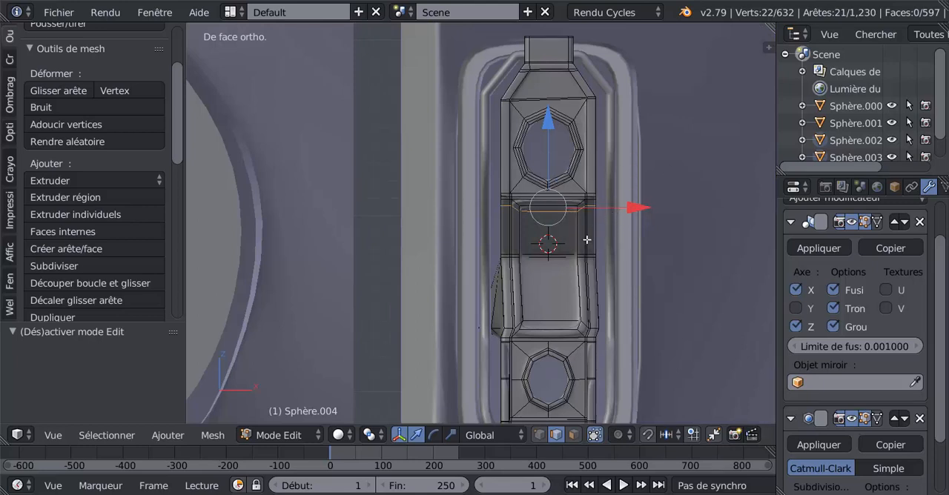
# Step: Select all vertices of the upper round hole on the barrel's front face and try scaling them uniformly to 0.838
pyautogui.press('KP_2')
pyautogui.press('KP_8')
pyautogui.press('KP_8')
pyautogui.press('KP_1')
pyautogui.press('1')
pyautogui.press('z')
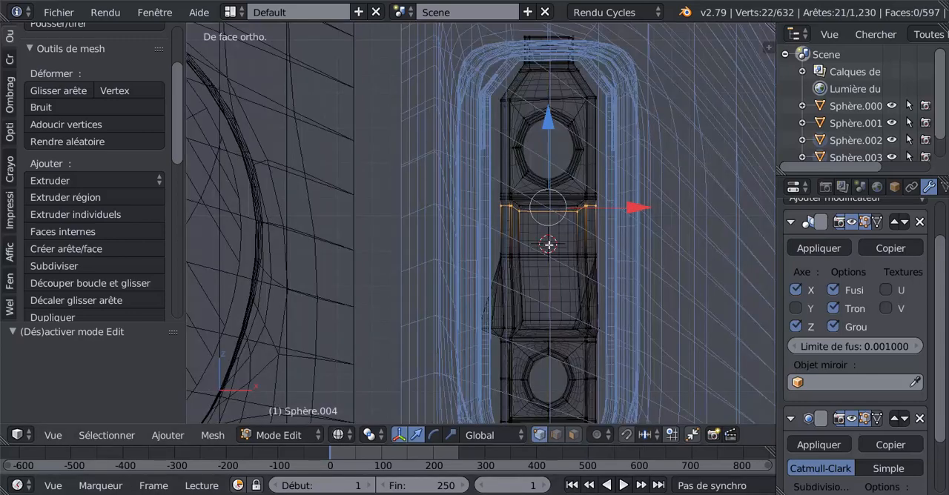
pyautogui.press('a')
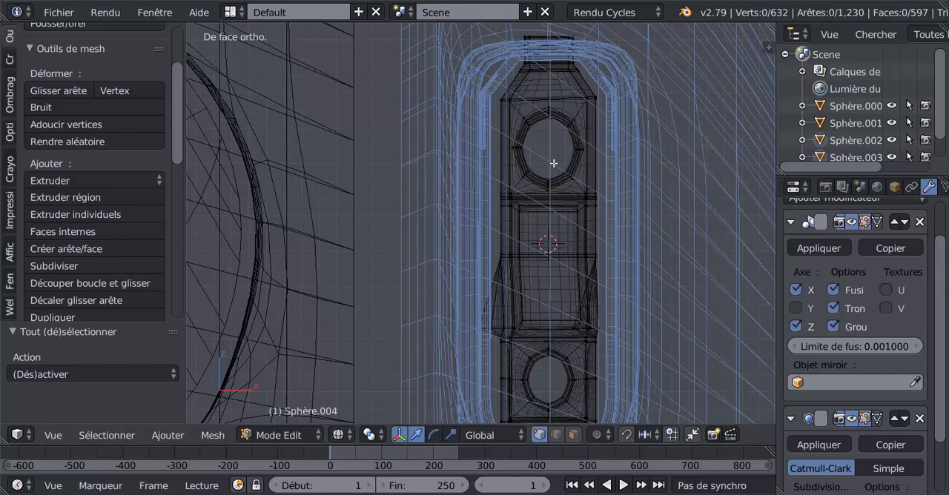
pyautogui.press('c')
pyautogui.moveTo(554, 163)
pyautogui.mouseDown()
pyautogui.moveTo(556, 128)
pyautogui.moveTo(562, 152)
pyautogui.moveTo(547, 168)
pyautogui.moveTo(538, 145)
pyautogui.moveTo(548, 152)
pyautogui.moveTo(541, 161)
pyautogui.mouseUp()
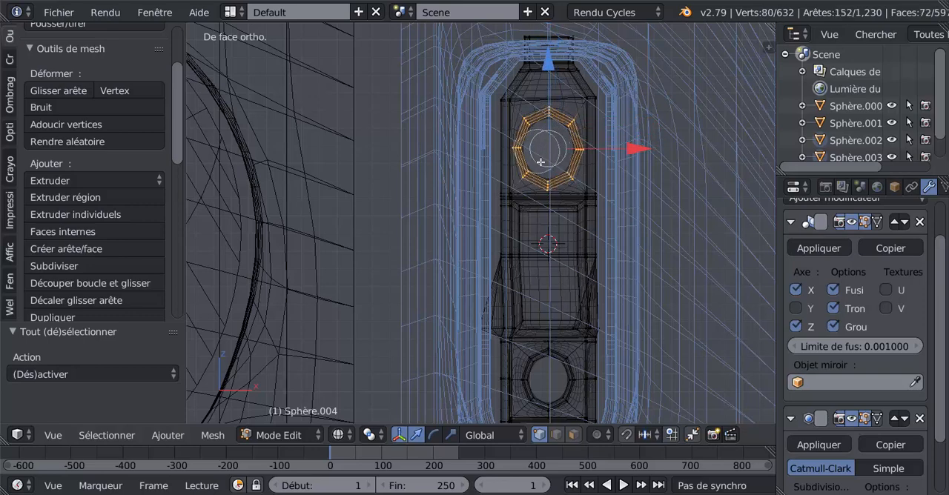
pyautogui.click(451, 436)
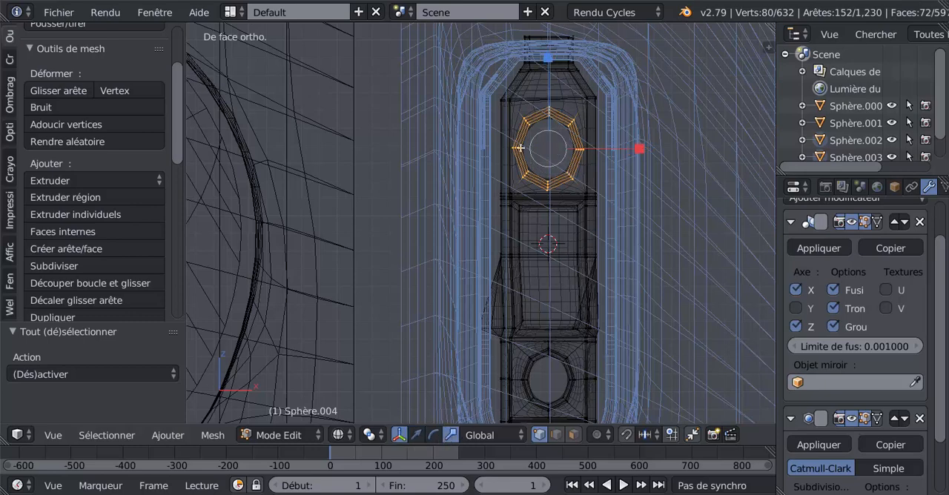
pyautogui.moveTo(548, 61); pyautogui.dragTo(553, 73)
# Step: Select all vertices of the lower round hole on the barrel's front face and try scaling them down uniformly
pyautogui.keyDown('shift'); pyautogui.moveTo(588, 263); pyautogui.dragTo(577, 182, button='middle'); pyautogui.keyUp('shift')
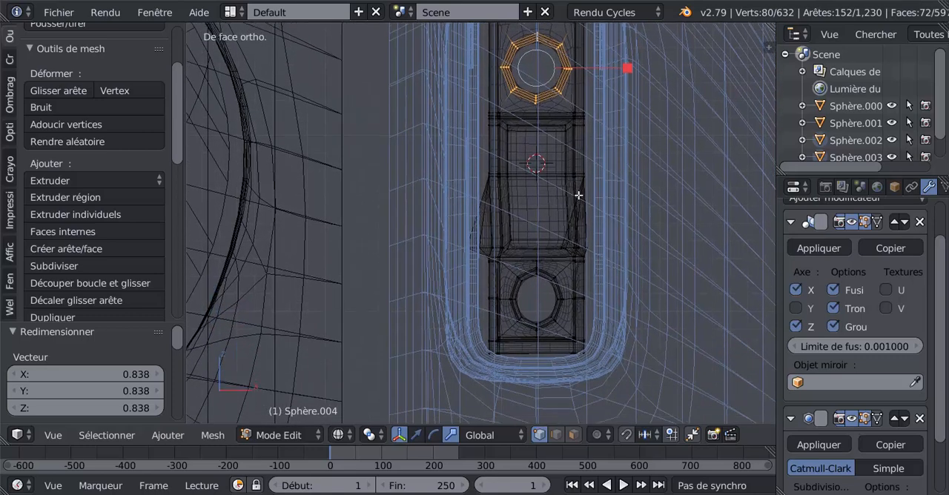
pyautogui.press('a')
pyautogui.press('c')
pyautogui.moveTo(536, 299)
pyautogui.mouseDown()
pyautogui.moveTo(525, 291)
pyautogui.moveTo(545, 293)
pyautogui.moveTo(533, 307)
pyautogui.moveTo(527, 294)
pyautogui.mouseUp()
pyautogui.rightClick(527, 292)
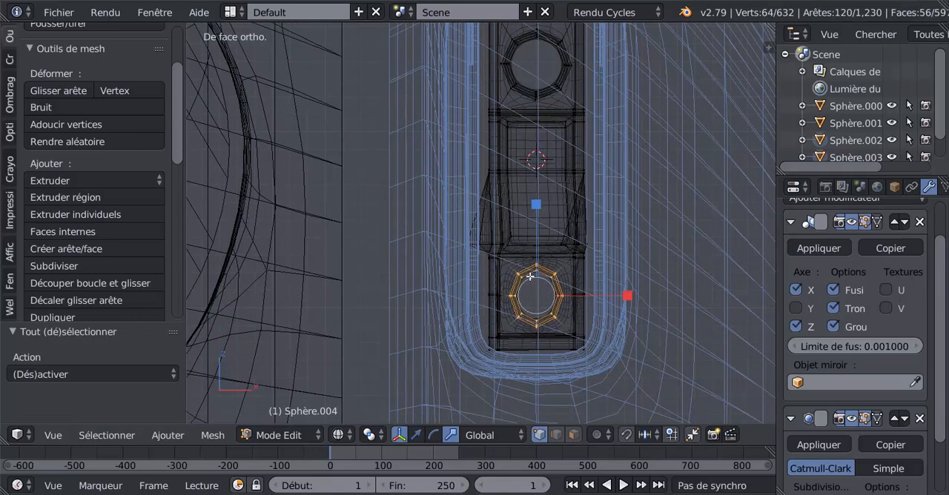
pyautogui.press('s')
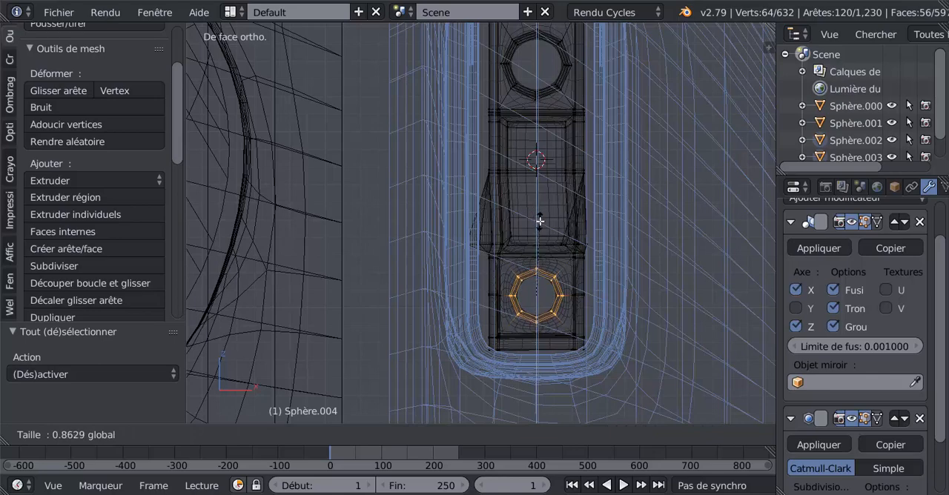
pyautogui.click(539, 228)
# Step: Examine the lower hole and the barrel's side surface from several angles, comparing the smoothed object with its mesh
pyautogui.press('Tab')
pyautogui.press('z')
pyautogui.press('Tab')
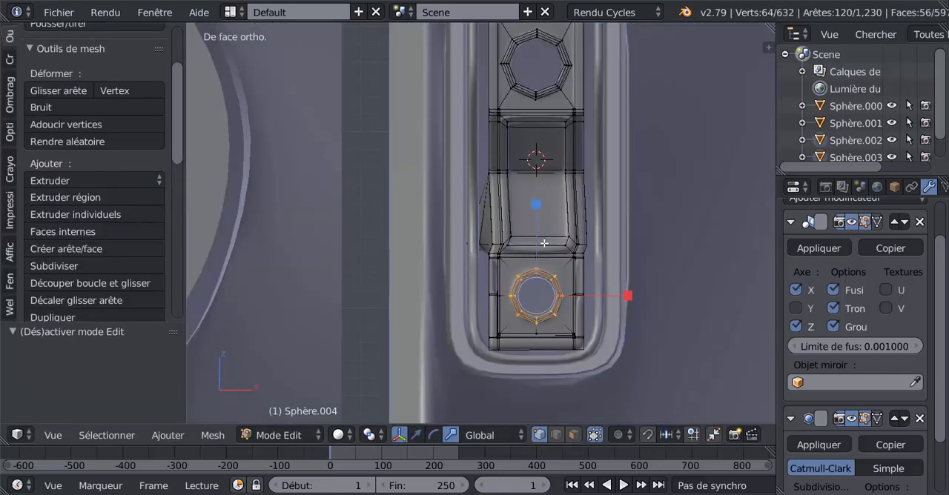
pyautogui.press('Tab')
pyautogui.scroll(-4, 546, 245)
pyautogui.moveTo(543, 287); pyautogui.dragTo(549, 235, button='middle')
pyautogui.press('Tab')
pyautogui.scroll(3, 519, 246)
pyautogui.scroll(1, 498, 254)
pyautogui.scroll(2, 504, 257)
pyautogui.press('Tab')
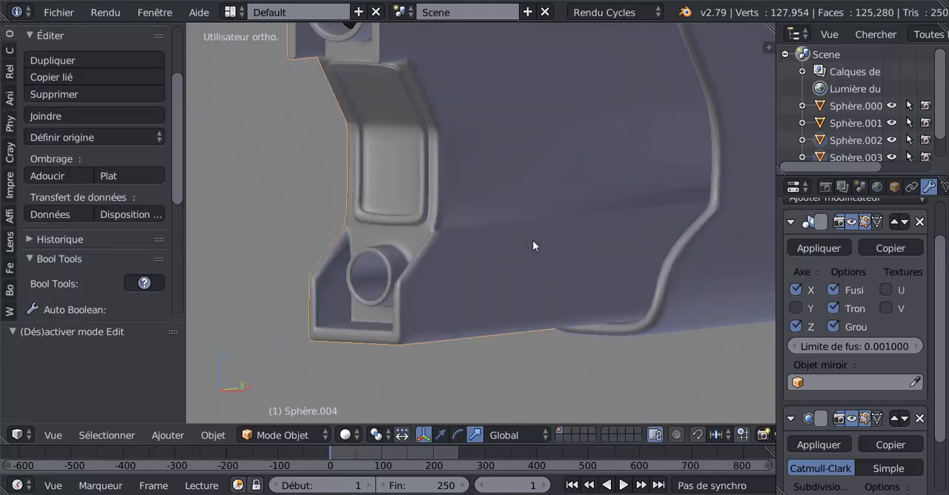
pyautogui.press('Tab')
pyautogui.scroll(-3, 485, 214)
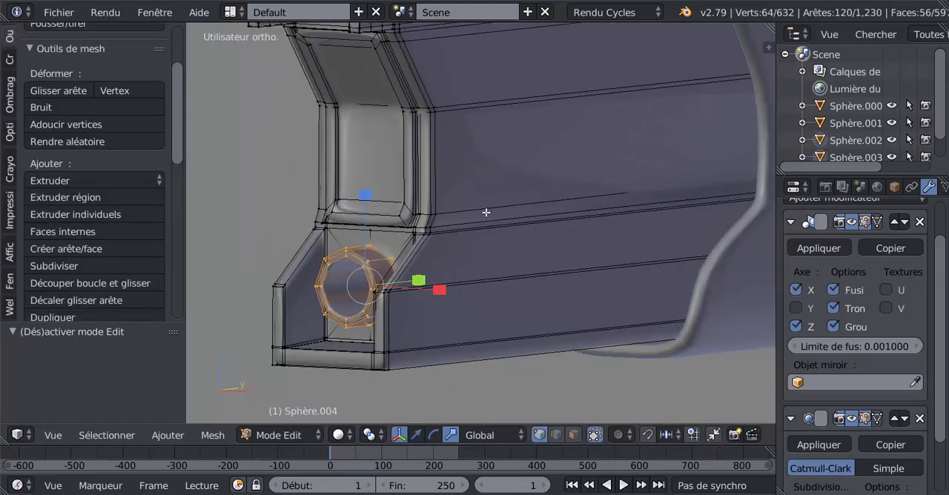
pyautogui.press('Tab')
pyautogui.moveTo(516, 213); pyautogui.dragTo(443, 210, button='middle')
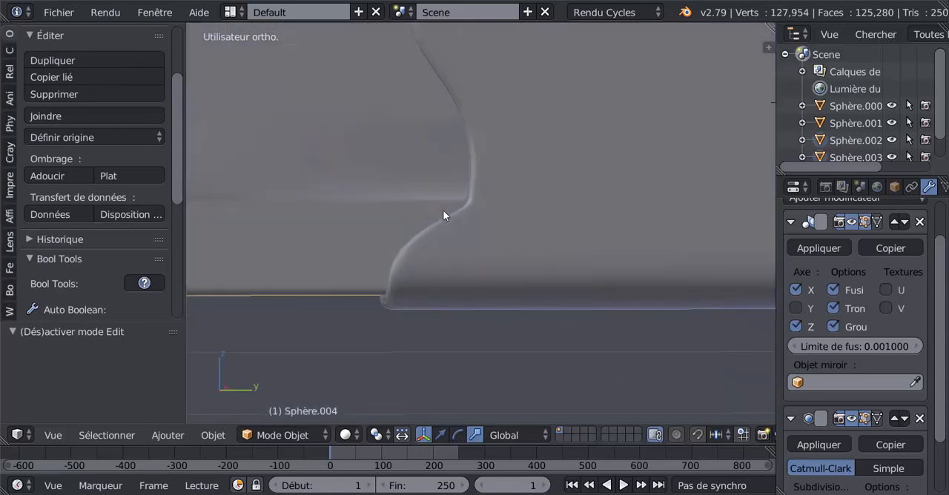
pyautogui.scroll(-4, 443, 210)
pyautogui.press('Tab')
pyautogui.press('Tab')
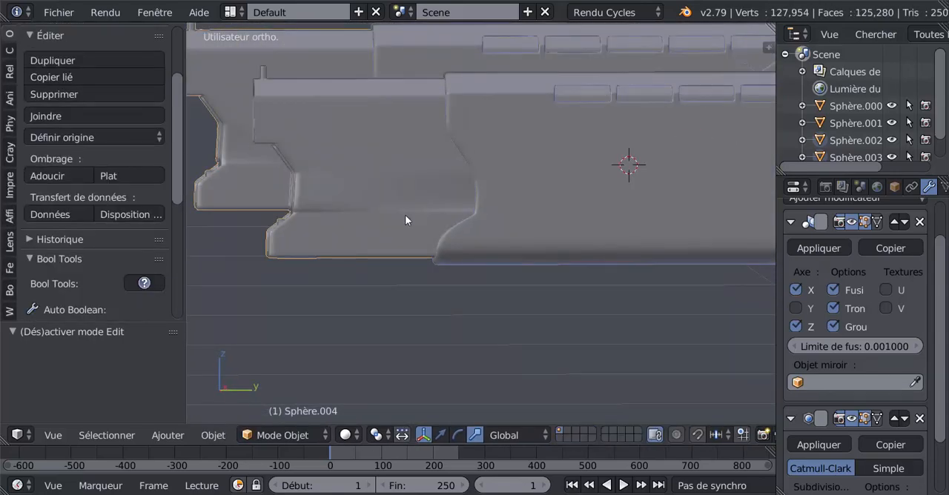
pyautogui.moveTo(409, 221); pyautogui.dragTo(472, 226, button='middle')
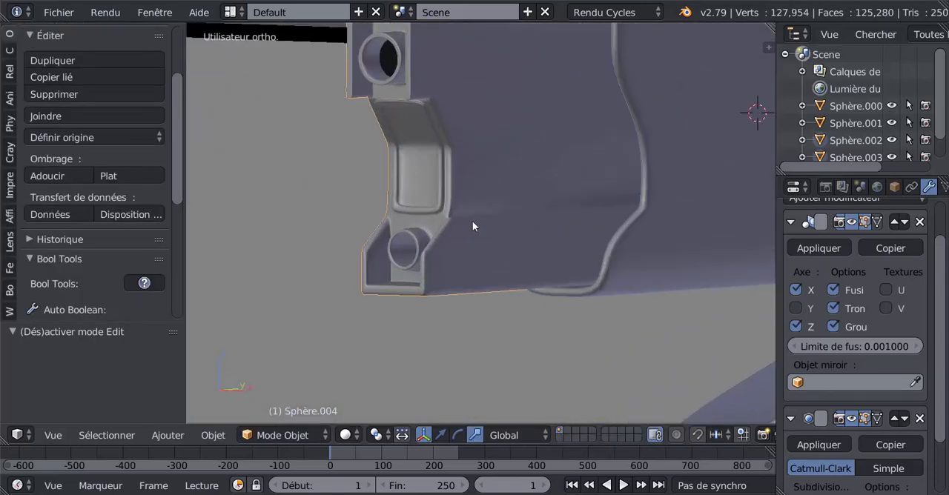
pyautogui.scroll(2, 473, 226)
pyautogui.press('Tab')
pyautogui.scroll(5, 450, 199)
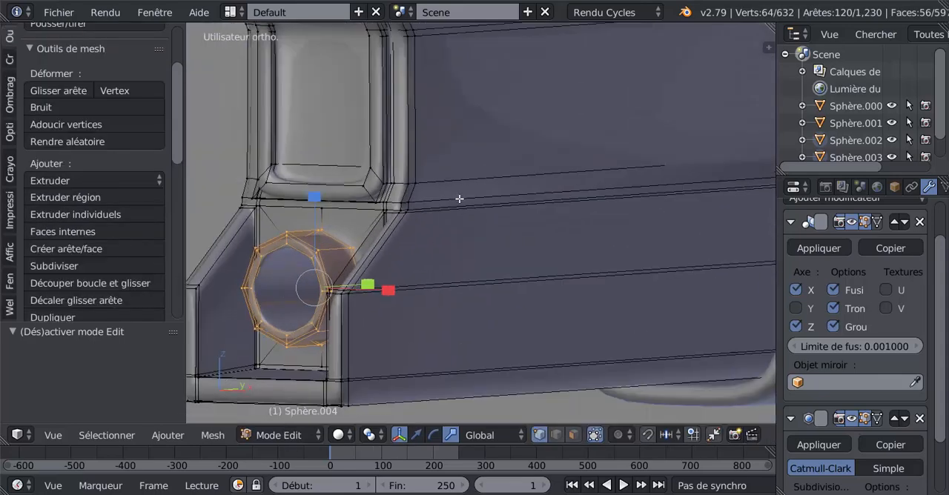
# Step: Try adding one edge loop around the barrel body, slid against its front end
pyautogui.scroll(-1, 460, 199)
pyautogui.hotkey('ctrl', 'r')
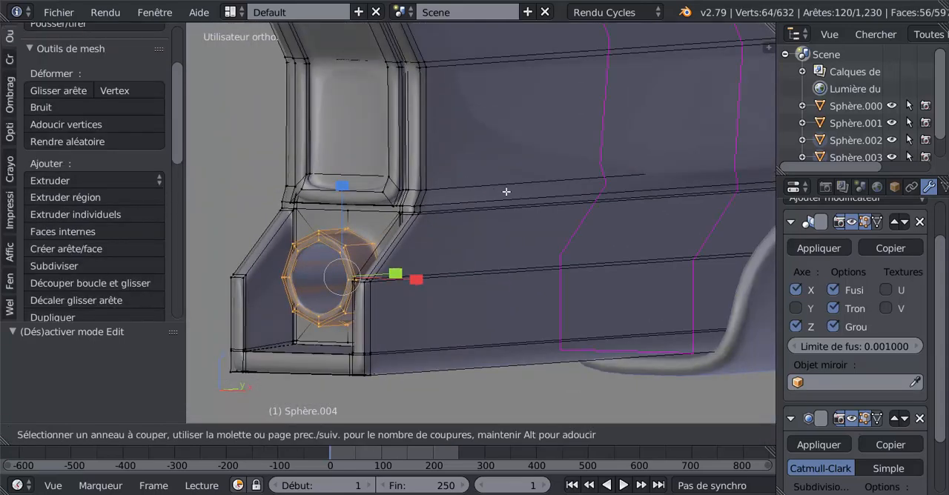
pyautogui.click(504, 191)
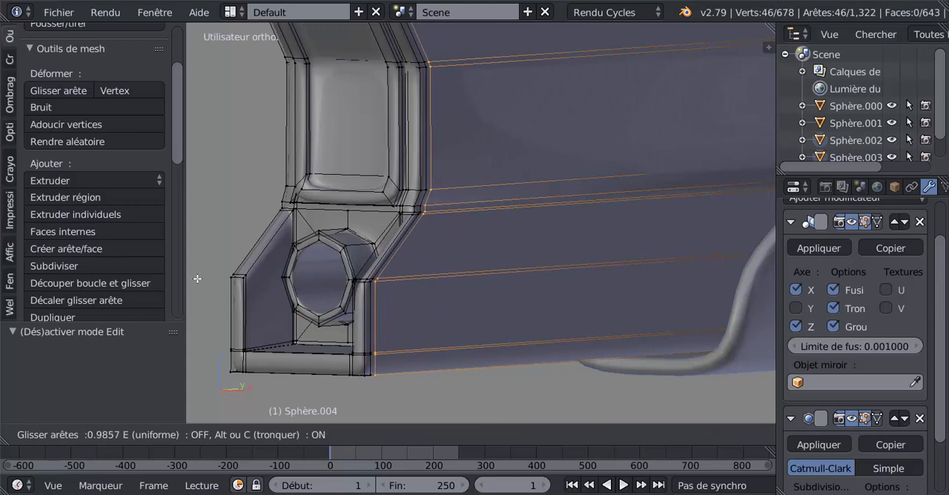
pyautogui.click(204, 273)
# Step: Examine the barrel's front end and side surface for shading problems in object and edit mode
pyautogui.press('Tab')
pyautogui.scroll(6, 305, 260)
pyautogui.scroll(-5, 321, 280)
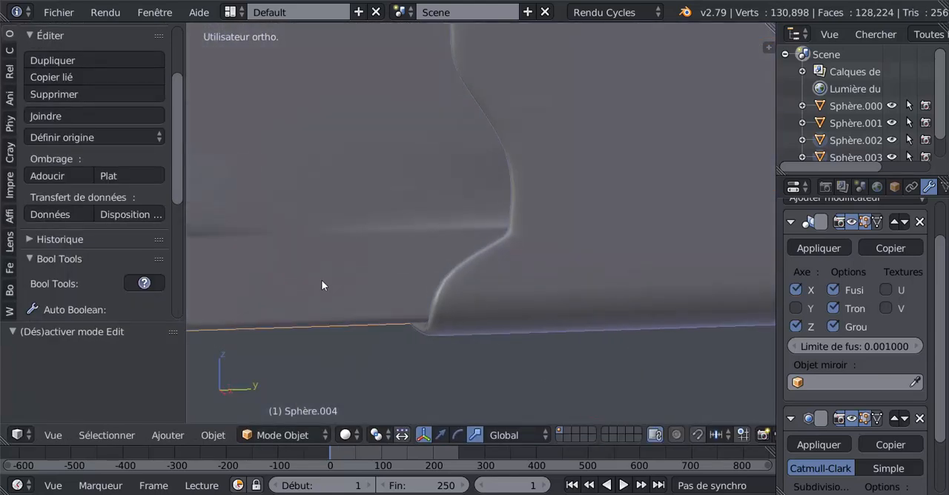
pyautogui.press('Tab')
pyautogui.scroll(2, 404, 292)
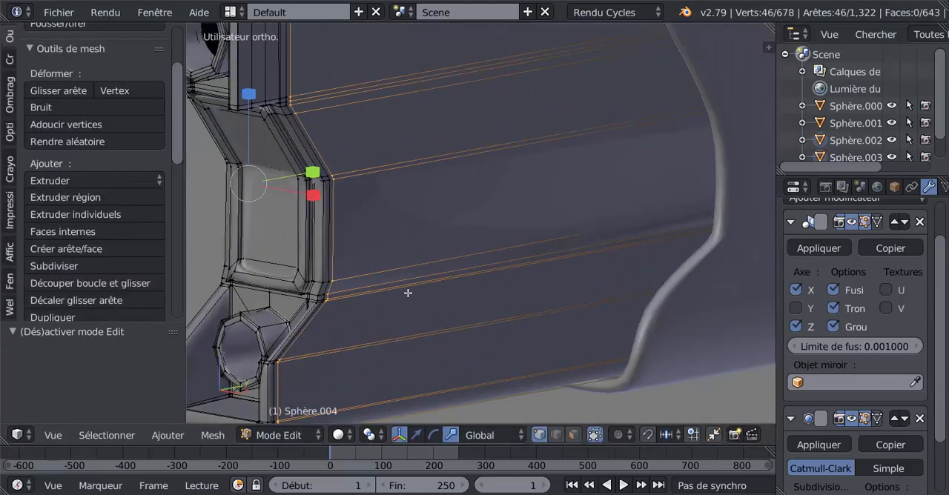
pyautogui.moveTo(406, 293); pyautogui.dragTo(454, 283, button='middle')
pyautogui.scroll(2, 638, 254)
pyautogui.press('Tab')
pyautogui.scroll(-4, 512, 264)
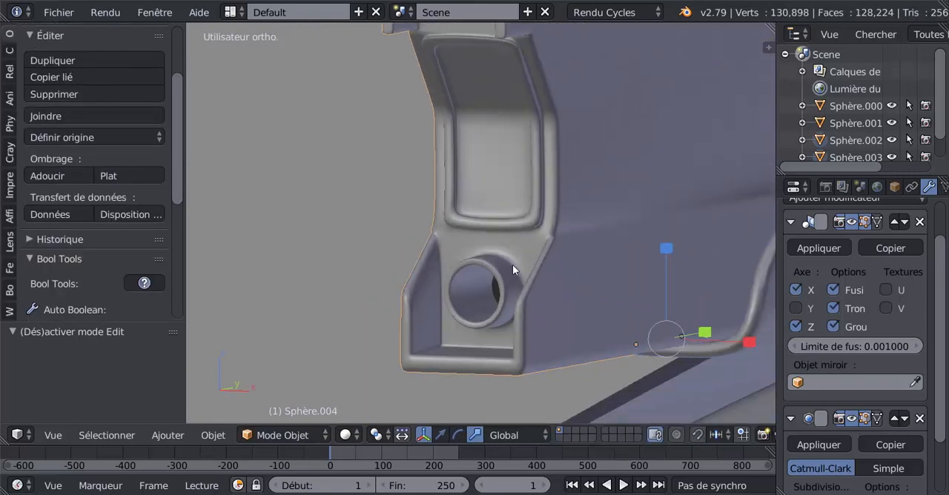
pyautogui.scroll(8, 568, 272)
pyautogui.moveTo(510, 276); pyautogui.dragTo(485, 275, button='middle')
pyautogui.press('Tab')
pyautogui.scroll(2, 494, 272)
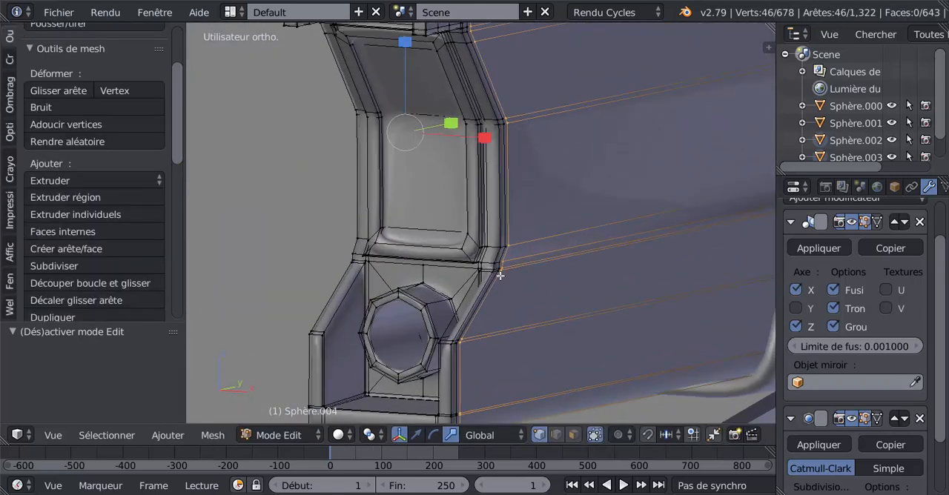
# Step: Undo the body edge loop, both hole scalings and the two edge loops across the central recess
pyautogui.hotkey('ctrl', 'z')
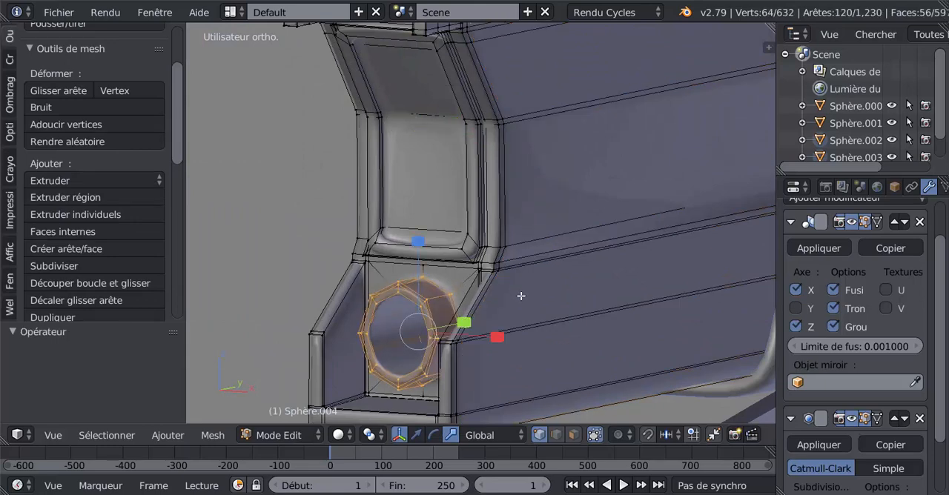
pyautogui.hotkey('ctrl', 'z')
pyautogui.hotkey('ctrl', 'z')
pyautogui.hotkey('ctrl', 'z')
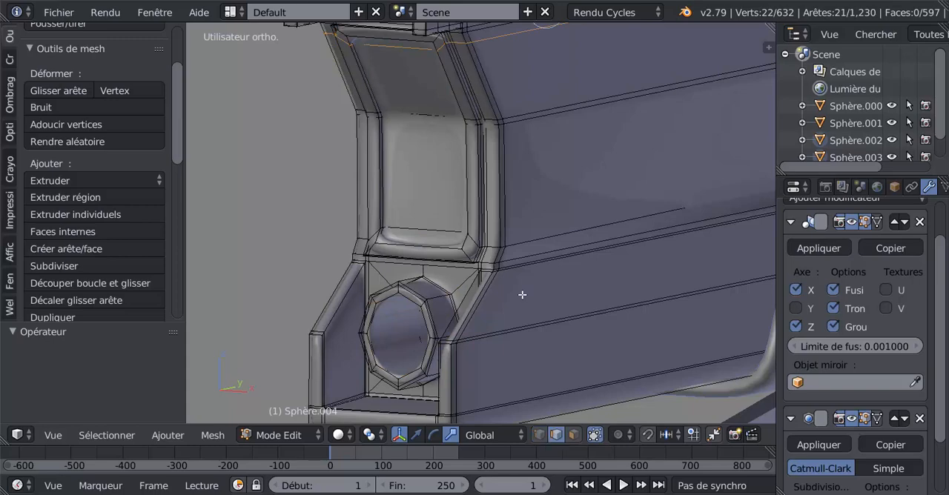
pyautogui.hotkey('ctrl', 'z')
pyautogui.hotkey('ctrl', 'z')
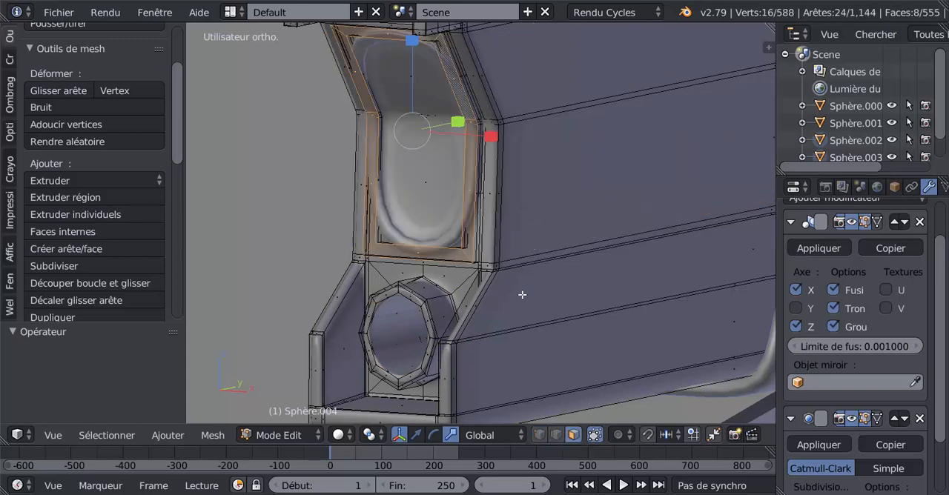
pyautogui.moveTo(522, 294); pyautogui.dragTo(439, 299, button='middle')
pyautogui.press('Tab')
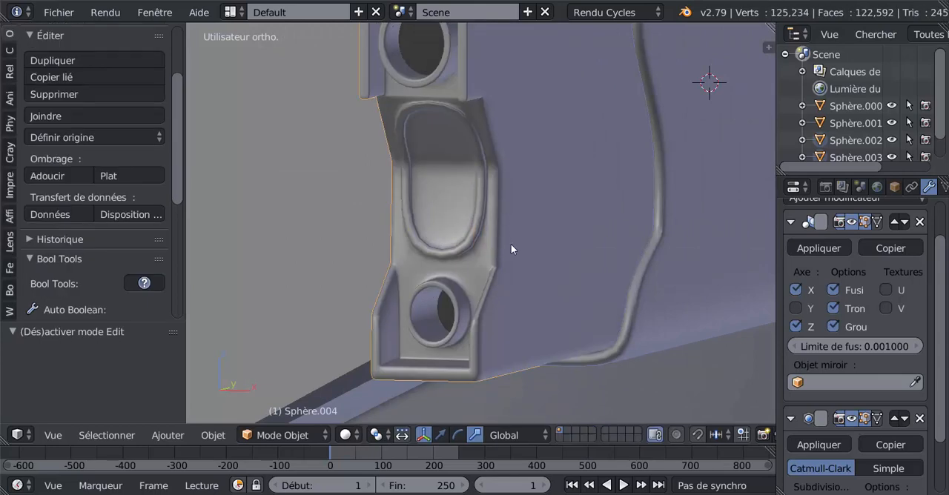
# Step: Add one edge loop across the lower part of the central front recess, slid against its lower edge
pyautogui.press('Tab')
pyautogui.scroll(1, 512, 244)
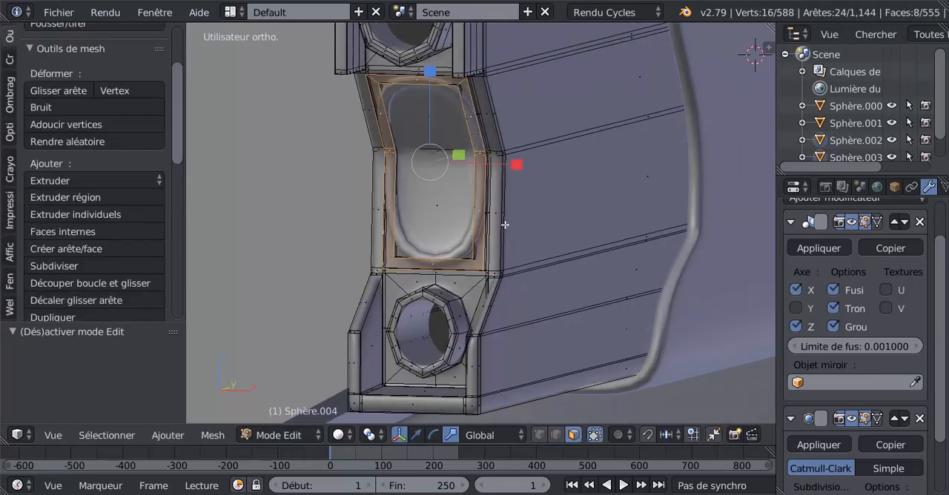
pyautogui.hotkey('ctrl', 'r')
pyautogui.click(506, 219)
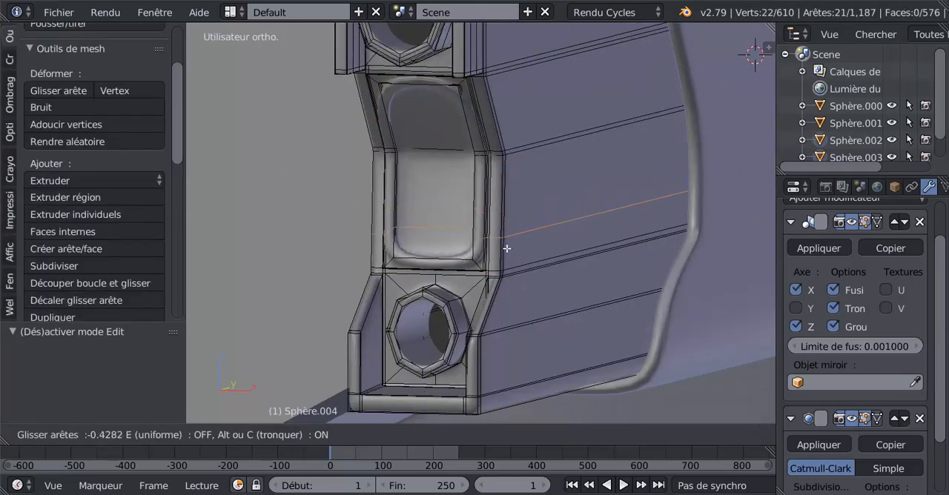
pyautogui.click(511, 274)
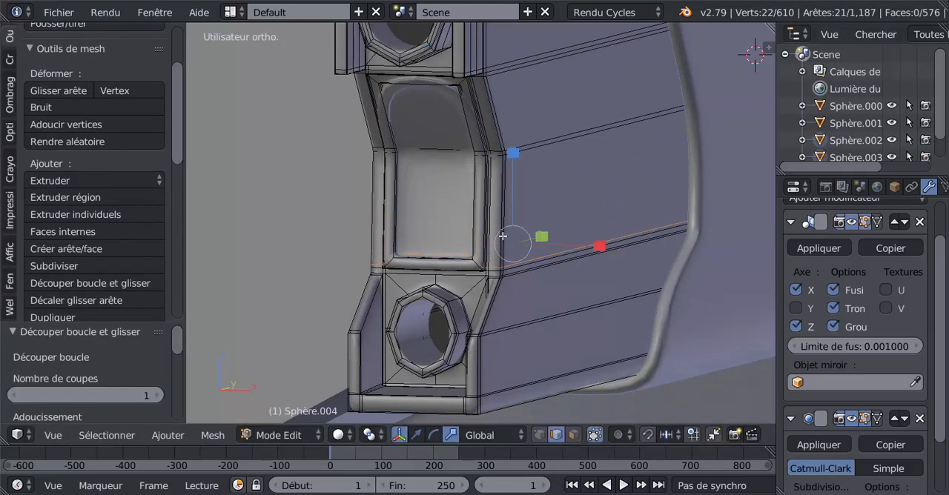
# Step: Add one edge loop across the upper part of the central recess, slid toward its upper edge, and check the smoothed shape
pyautogui.hotkey('ctrl', 'r')
pyautogui.click(500, 97)
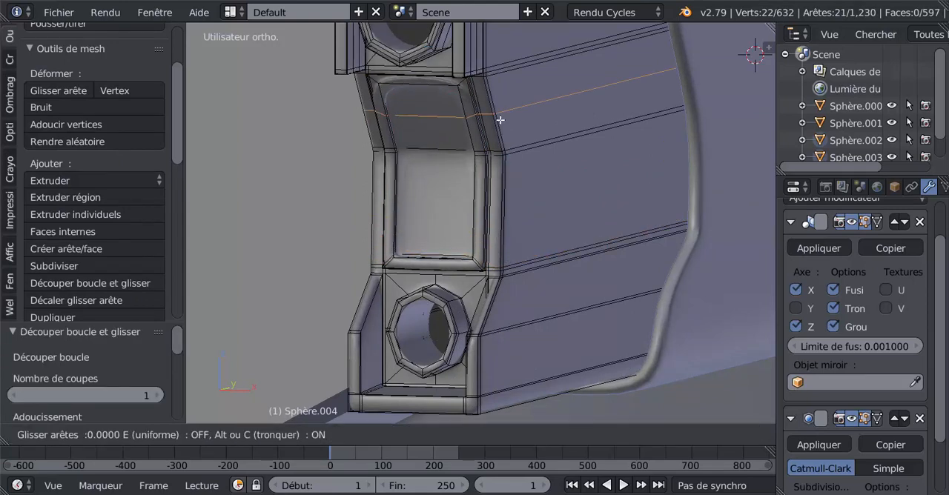
pyautogui.click(500, 91)
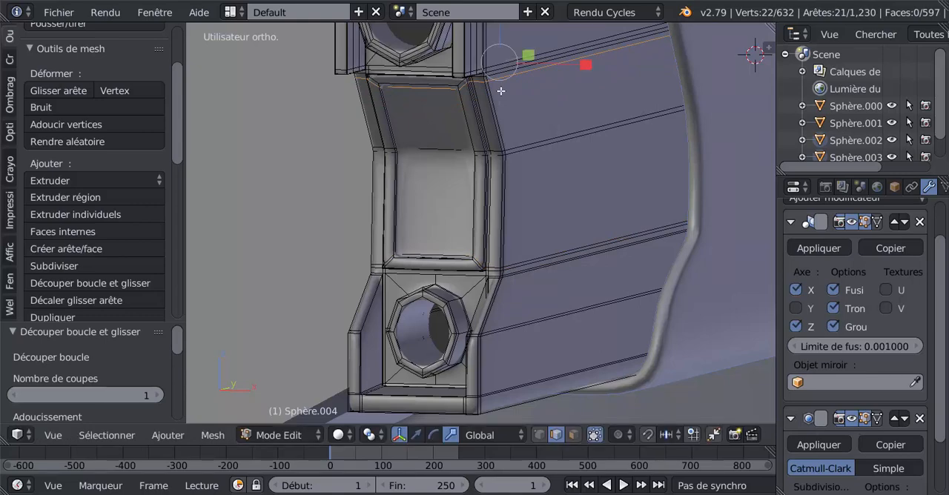
pyautogui.press('Tab')
pyautogui.moveTo(511, 169)
pyautogui.mouseDown(button='middle')
pyautogui.moveTo(530, 168)
pyautogui.moveTo(506, 168)
pyautogui.moveTo(509, 176)
pyautogui.mouseUp(button='middle')
pyautogui.moveTo(438, 201); pyautogui.dragTo(547, 275, button='middle')
pyautogui.scroll(5, 450, 239)
# Step: Add three evenly spaced edge loops around the central recess's rim and check the result in object mode
pyautogui.press('Tab')
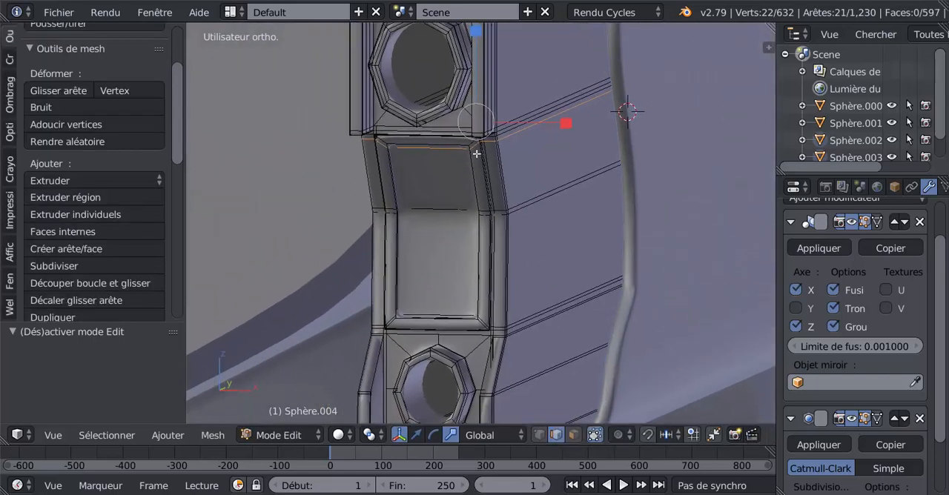
pyautogui.hotkey('ctrl', 'r')
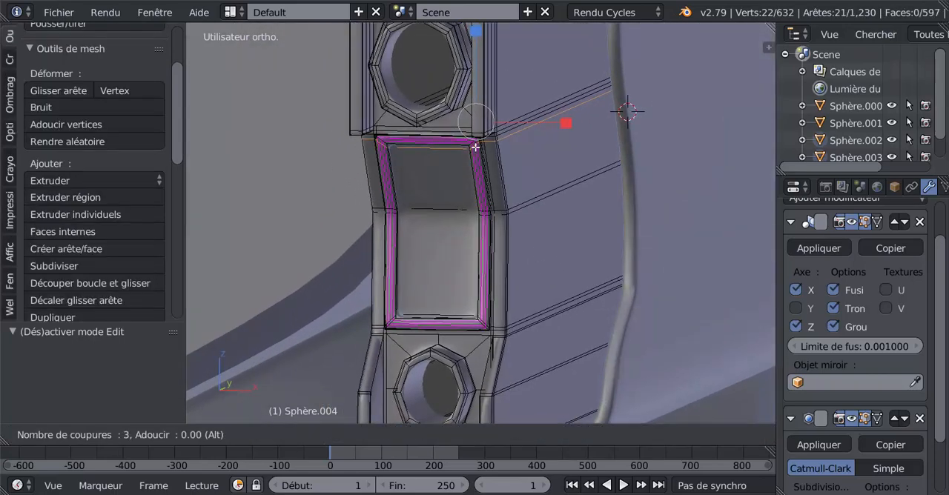
pyautogui.click(486, 203)
pyautogui.rightClick(486, 204)
pyautogui.press('Tab')
pyautogui.moveTo(488, 199); pyautogui.dragTo(534, 224, button='middle')
# Step: Select all vertices of the front end's upper round hole in front wireframe view and scale them vertically by 0.836 to make it circular
pyautogui.press('KP_3')
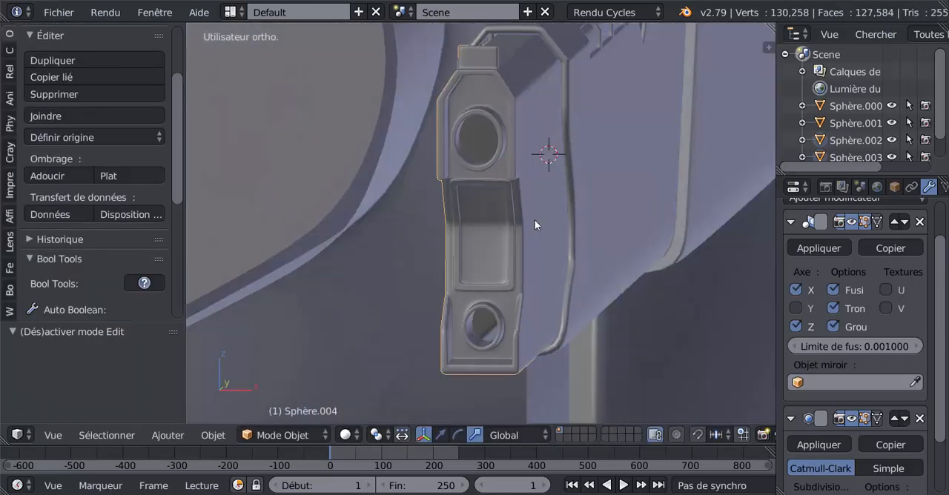
pyautogui.press('KP_1')
pyautogui.press('Tab')
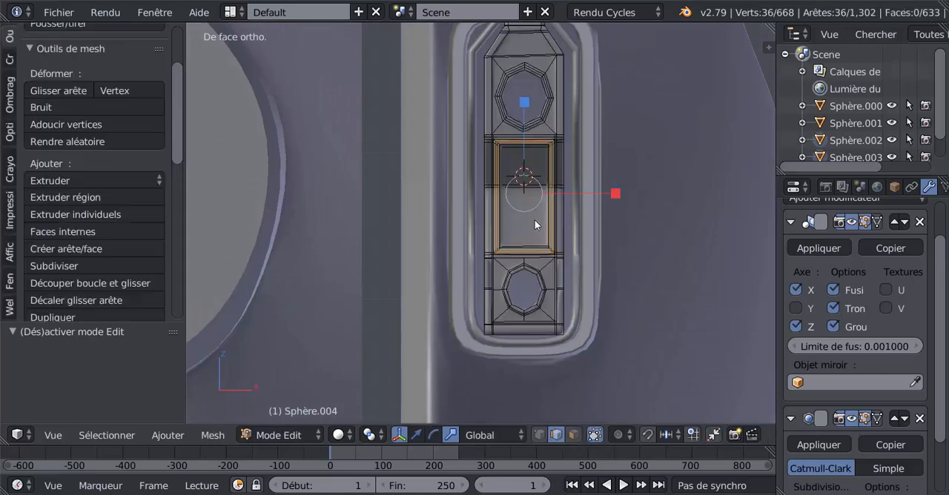
pyautogui.keyDown('shift'); pyautogui.moveTo(557, 197); pyautogui.dragTo(542, 266, button='middle'); pyautogui.keyUp('shift')
pyautogui.press('z')
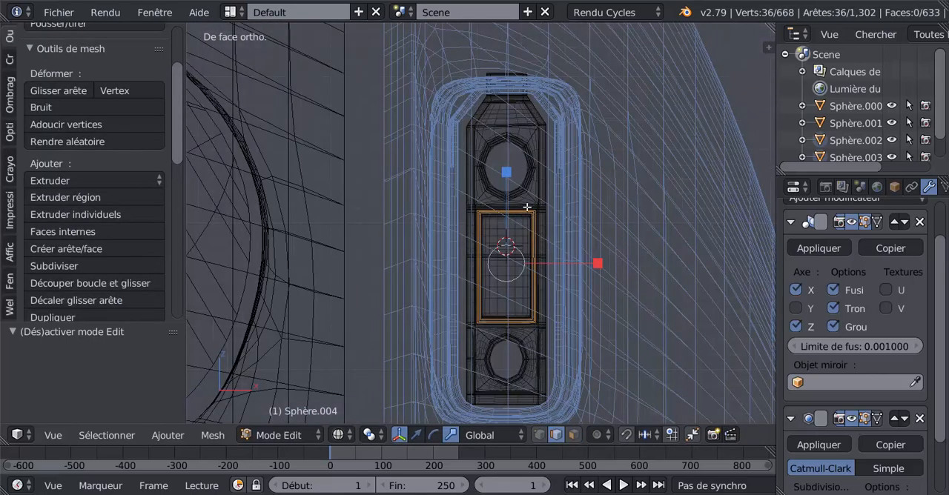
pyautogui.press('a')
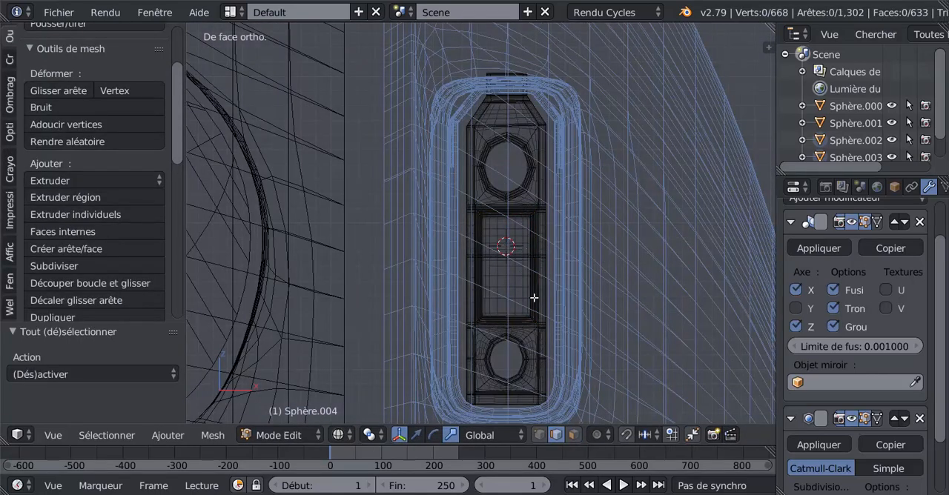
pyautogui.click(539, 437)
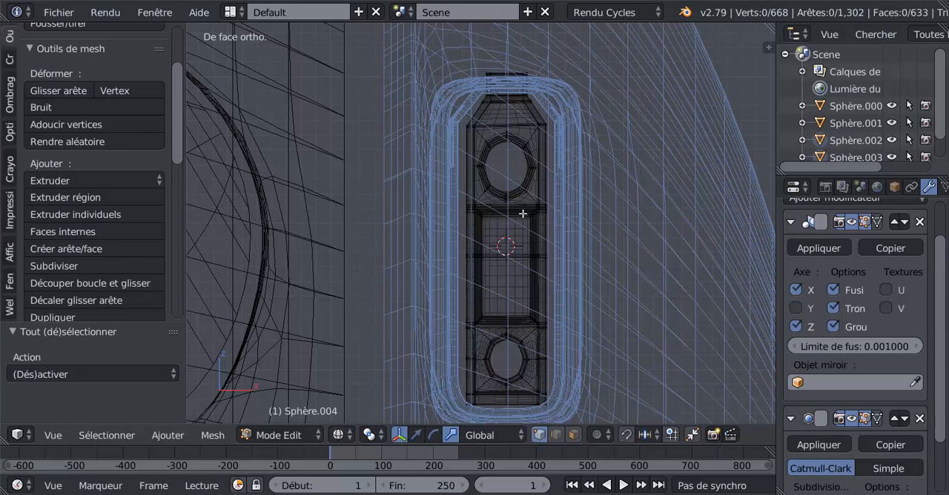
pyautogui.press('a')
pyautogui.press('a')
pyautogui.press('c')
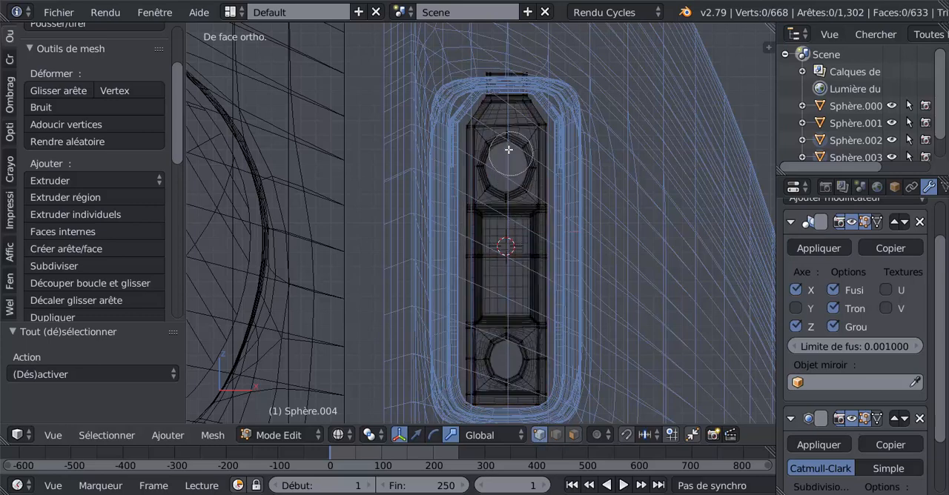
pyautogui.moveTo(508, 152)
pyautogui.mouseDown()
pyautogui.moveTo(502, 165)
pyautogui.moveTo(517, 165)
pyautogui.moveTo(502, 154)
pyautogui.moveTo(507, 187)
pyautogui.moveTo(507, 172)
pyautogui.mouseUp()
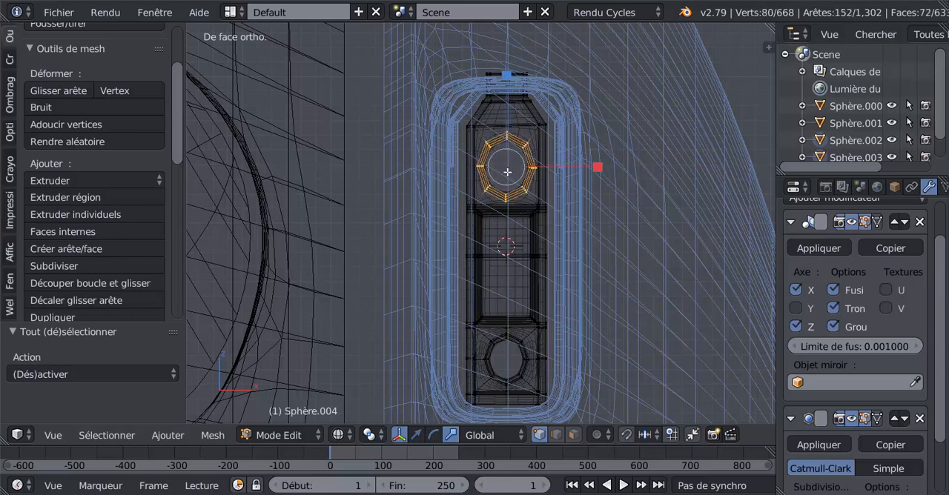
pyautogui.press('s')
pyautogui.click(510, 92)
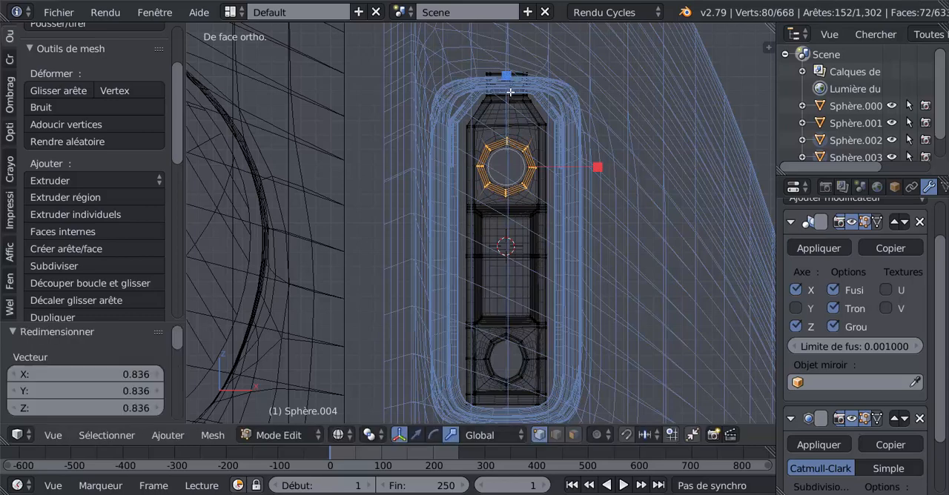
# Step: Select the lower round hole's vertices, scale them vertically by about 0.875 to make it circular, and return to solid object mode
pyautogui.press('a')
pyautogui.press('c')
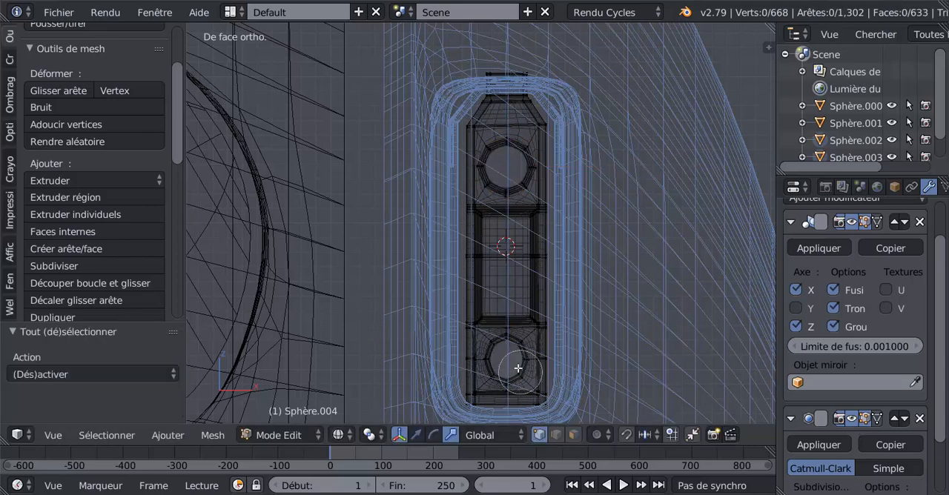
pyautogui.moveTo(507, 355); pyautogui.dragTo(504, 364)
pyautogui.middleClick(554, 359)
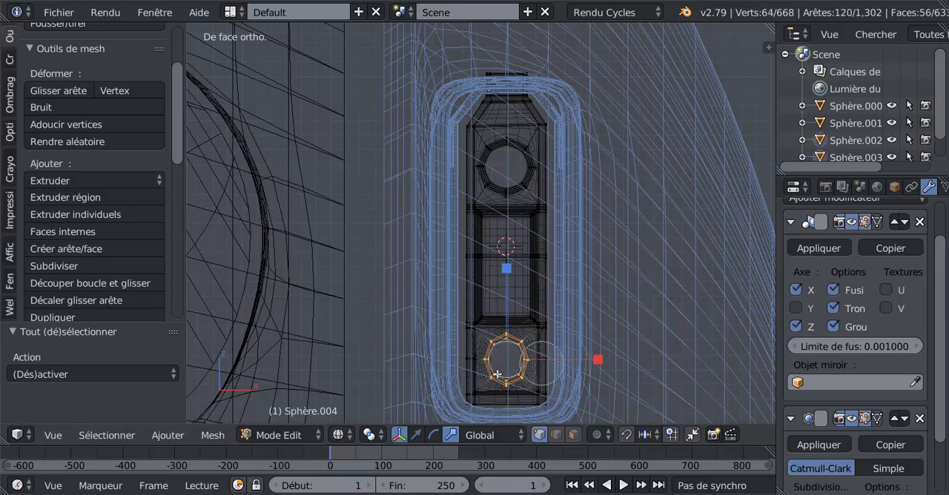
pyautogui.rightClick(505, 349)
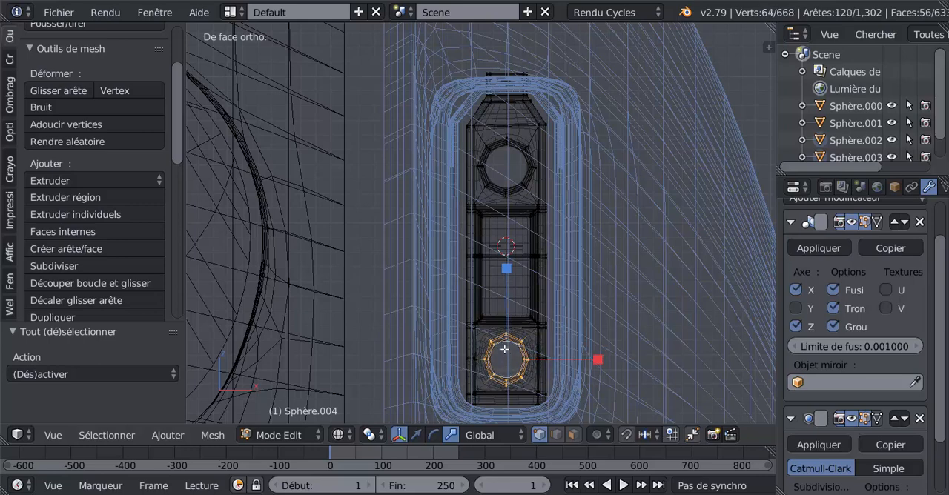
pyautogui.press('s')
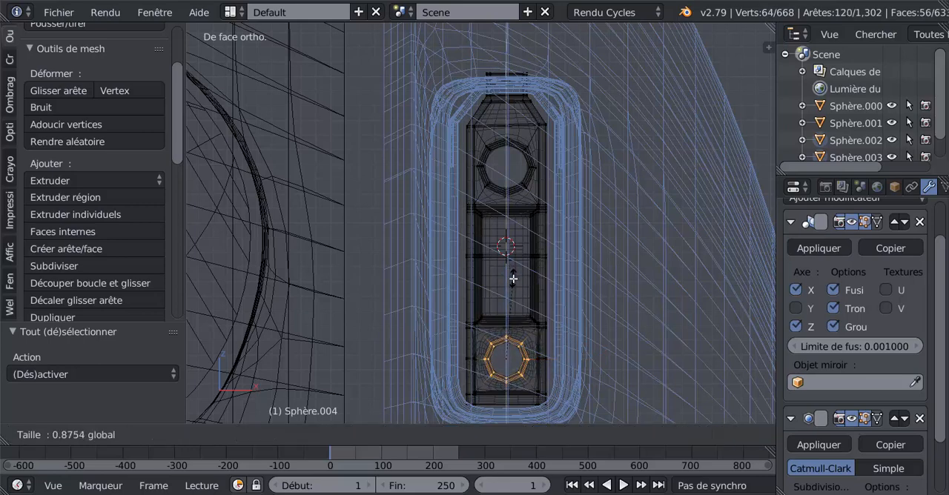
pyautogui.click(513, 278)
pyautogui.press('Tab')
pyautogui.press('z')
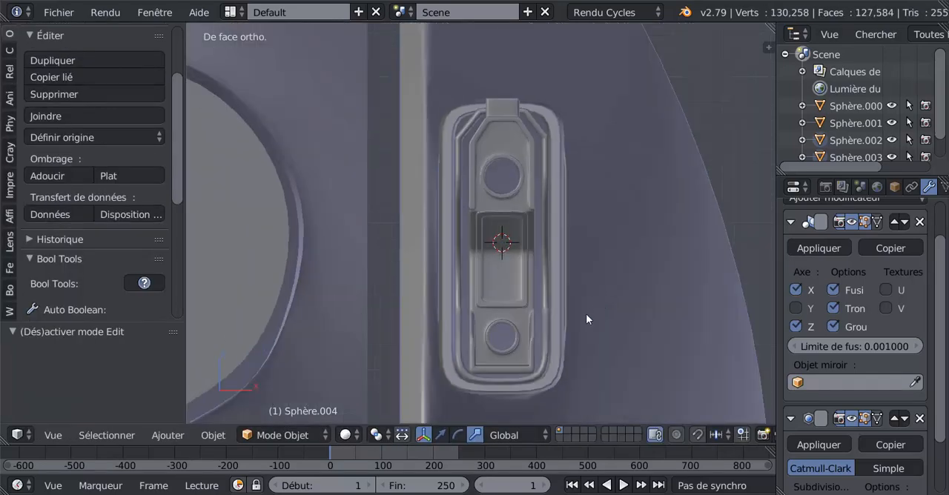
# Step: Add two lengthwise edge loops on the narrow strip beside the central recess, one near each edge, and check the smoothed shape
pyautogui.moveTo(585, 313); pyautogui.dragTo(545, 344, button='middle')
pyautogui.press('Tab')
pyautogui.scroll(5, 545, 344)
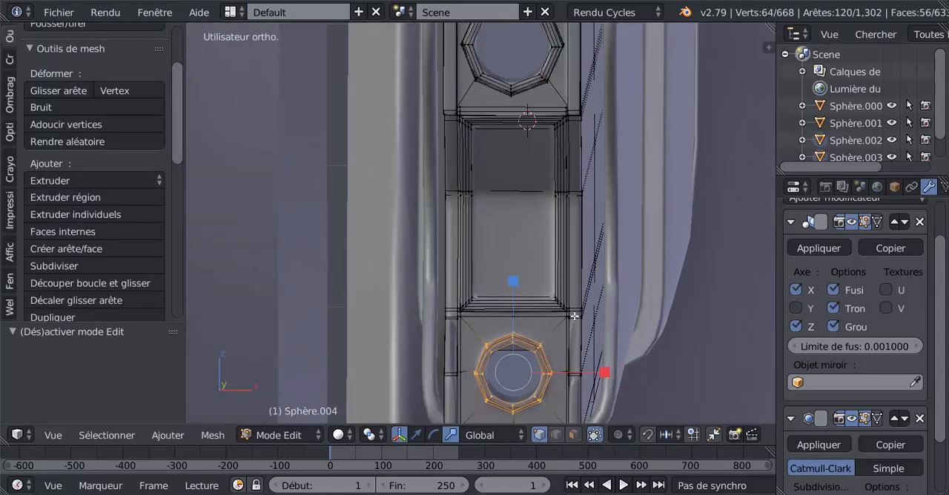
pyautogui.hotkey('ctrl', 'r')
pyautogui.click(573, 319)
pyautogui.click(572, 325)
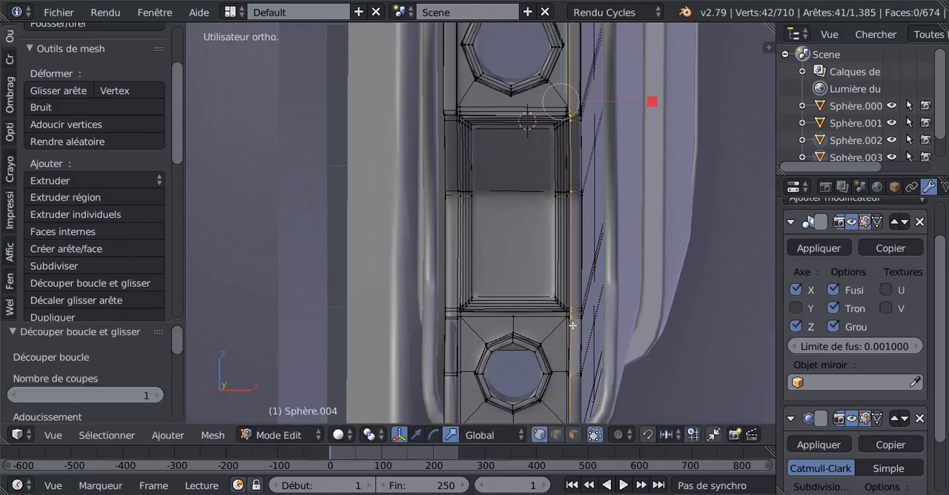
pyautogui.hotkey('ctrl', 'r')
pyautogui.click(576, 317)
pyautogui.click(578, 316)
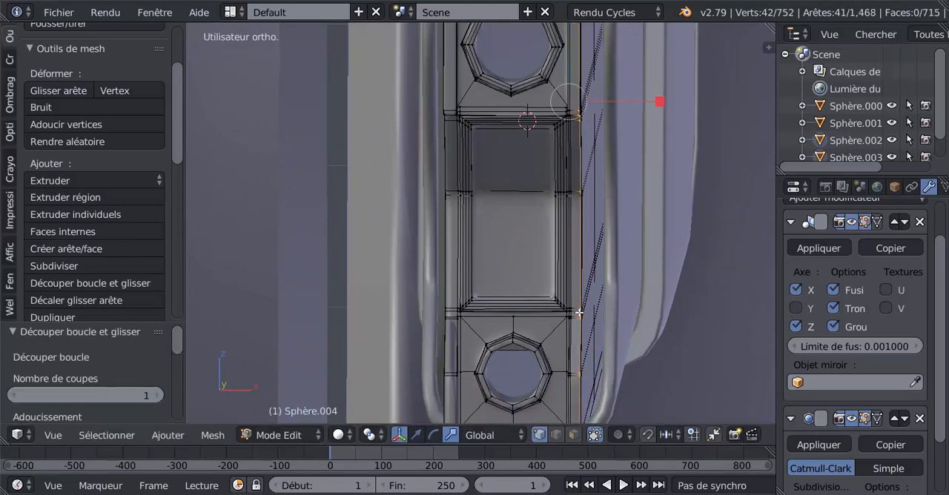
pyautogui.press('Tab')
pyautogui.moveTo(579, 313)
pyautogui.mouseDown(button='middle')
pyautogui.moveTo(532, 366)
pyautogui.moveTo(505, 368)
pyautogui.moveTo(482, 343)
pyautogui.moveTo(563, 324)
pyautogui.moveTo(551, 298)
pyautogui.moveTo(589, 308)
pyautogui.moveTo(579, 358)
pyautogui.moveTo(578, 322)
pyautogui.mouseUp(button='middle')
pyautogui.press('Tab')
# Step: Add two edge loops along the front rim of Sphère.003, one near each side of the rim, and check the barrels in object mode
pyautogui.press('Tab')
pyautogui.rightClick(584, 262)
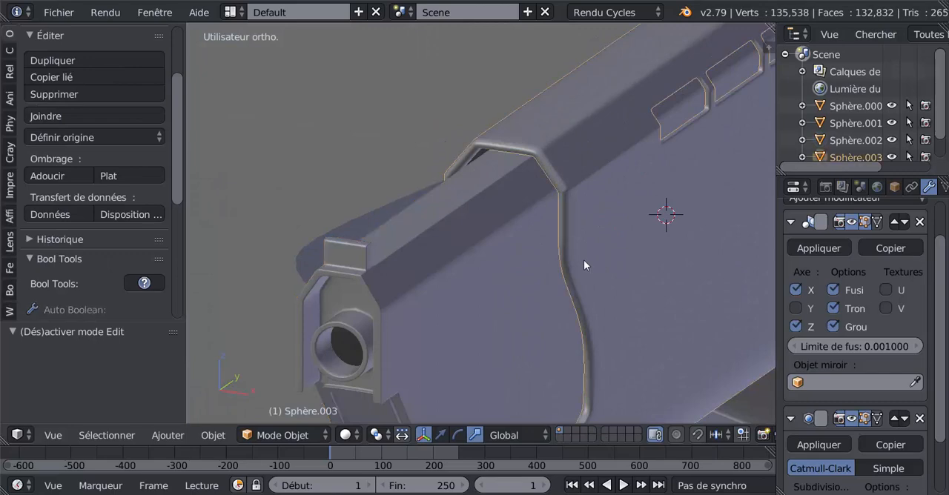
pyautogui.press('Tab')
pyautogui.scroll(2, 582, 262)
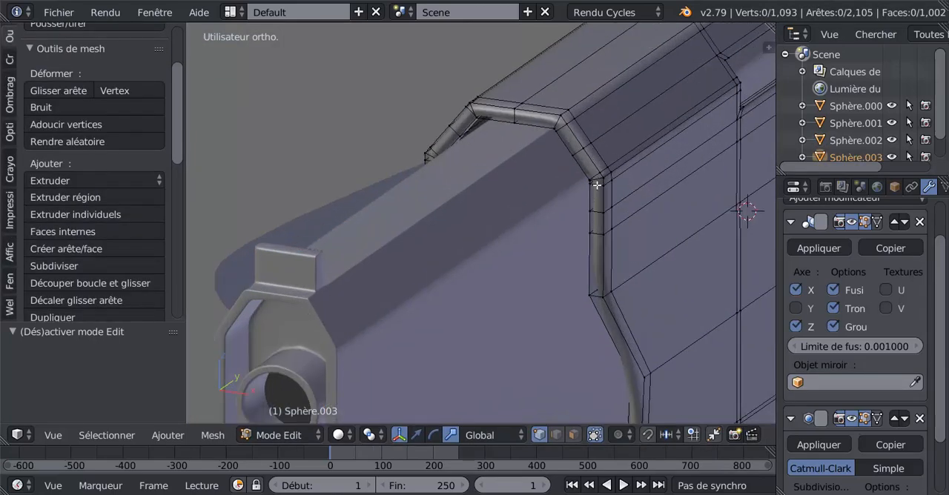
pyautogui.hotkey('ctrl', 'r')
pyautogui.click(599, 183)
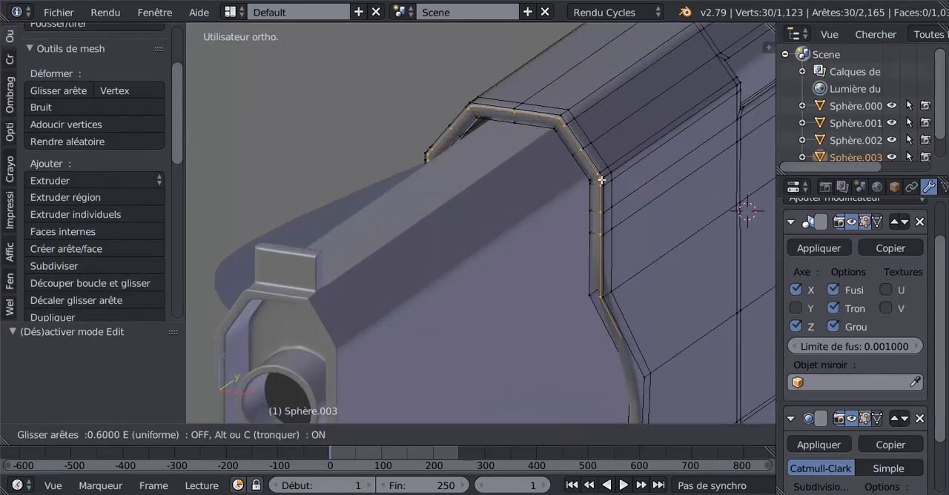
pyautogui.click(599, 181)
pyautogui.hotkey('ctrl', 'r')
pyautogui.click(599, 185)
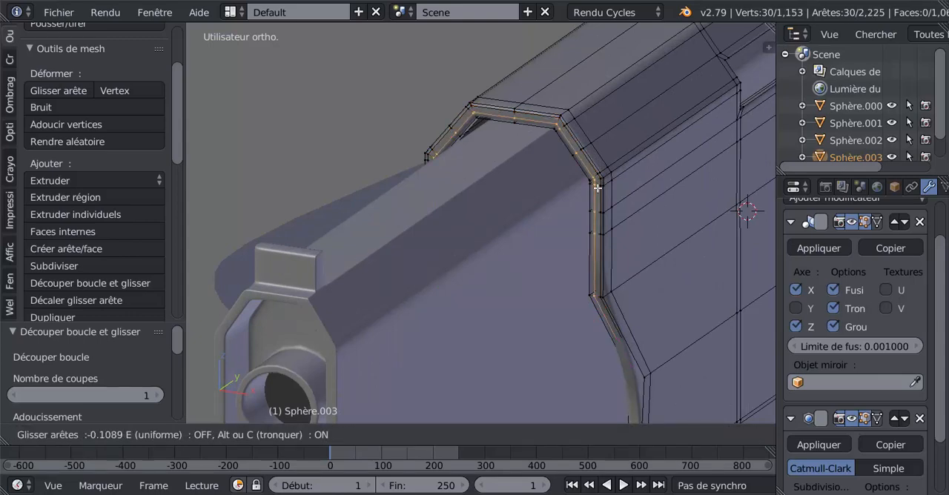
pyautogui.click(596, 197)
pyautogui.press('Tab')
pyautogui.moveTo(595, 200); pyautogui.dragTo(531, 278, button='middle')
pyautogui.scroll(-4, 528, 263)
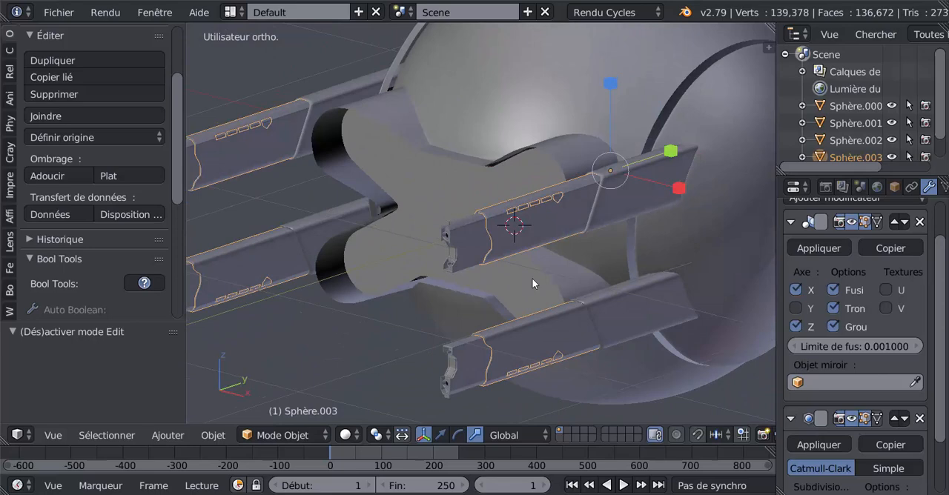
# Step: Select the barrel's front piece Sphère.004, widen the properties area, and create a new material for the piece
pyautogui.press('Tab')
pyautogui.rightClick(468, 248)
pyautogui.press('Tab')
pyautogui.rightClick(467, 251)
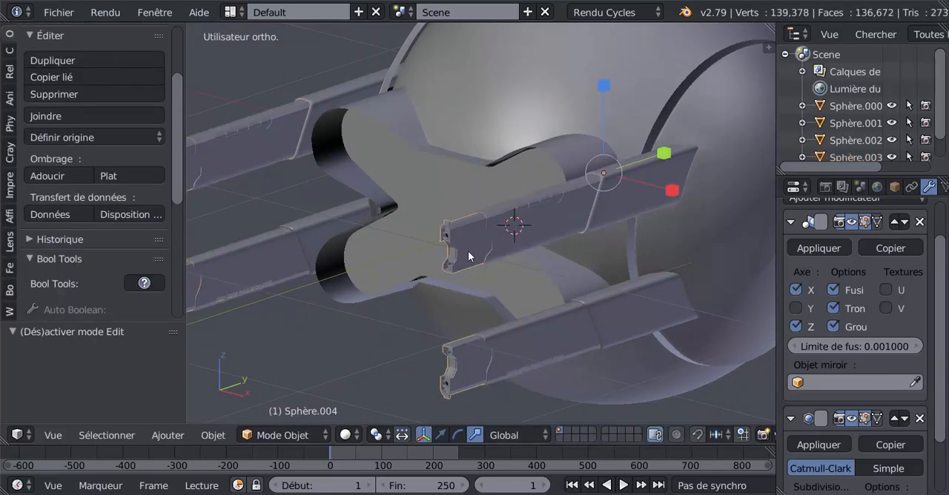
pyautogui.moveTo(777, 278); pyautogui.dragTo(733, 272)
pyautogui.scroll(3, 947, 252)
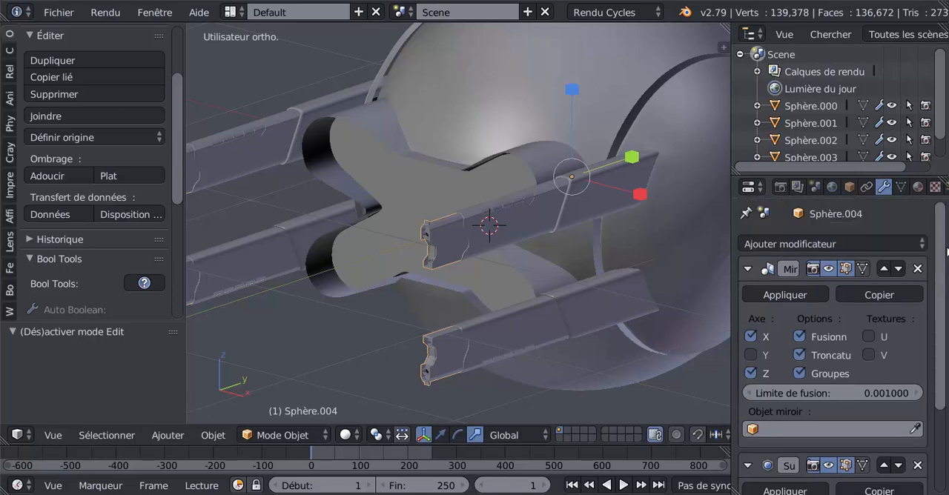
pyautogui.click(918, 187)
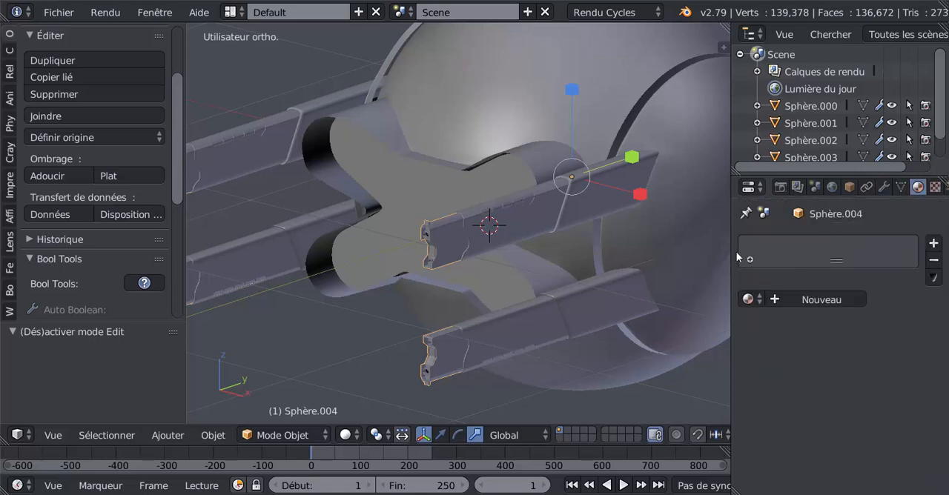
pyautogui.moveTo(731, 233); pyautogui.dragTo(695, 232)
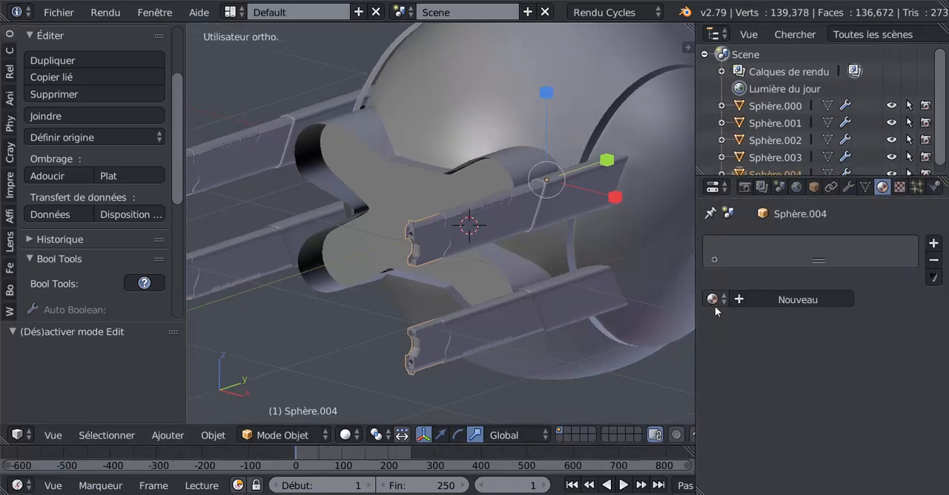
pyautogui.scroll(2, 502, 394)
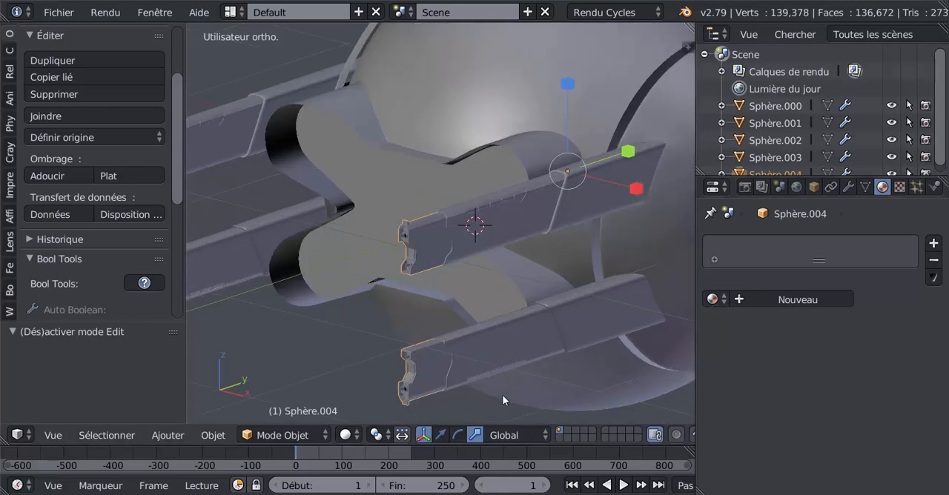
pyautogui.click(713, 300)
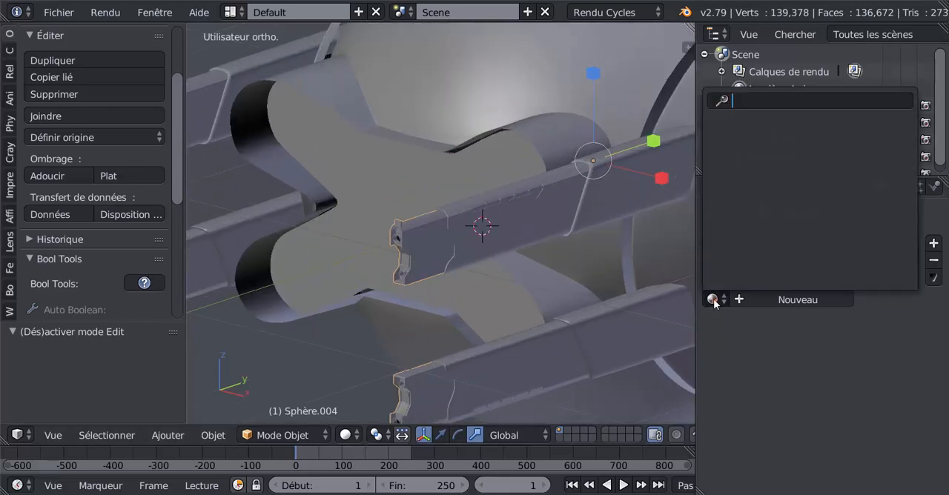
pyautogui.click(799, 299)
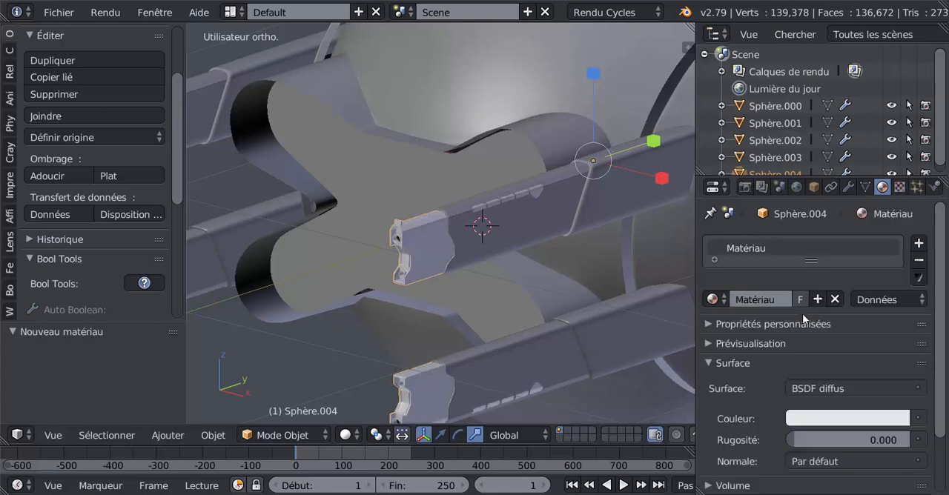
# Step: Set the material's surface shader to BSDF guidé, with the sheen tint at 0 and Spéculaire at 0.088
pyautogui.click(869, 389)
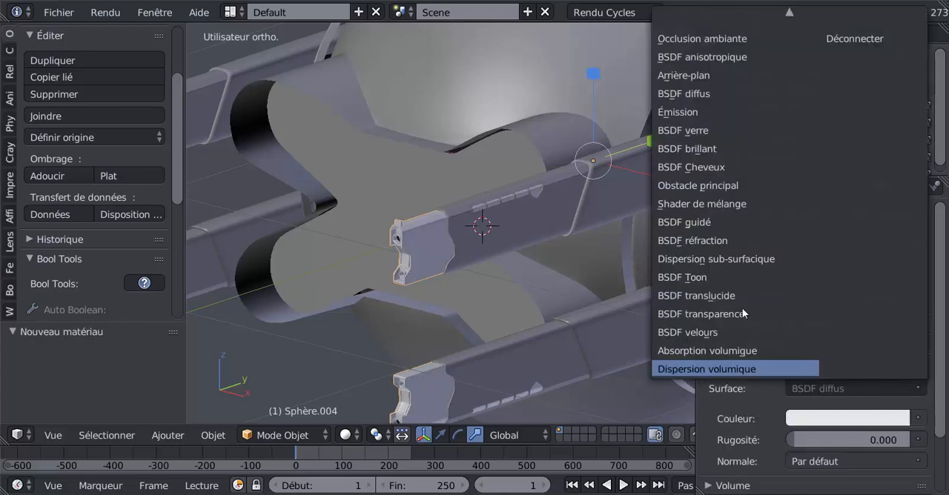
pyautogui.click(713, 220)
pyautogui.moveTo(943, 304); pyautogui.dragTo(947, 382)
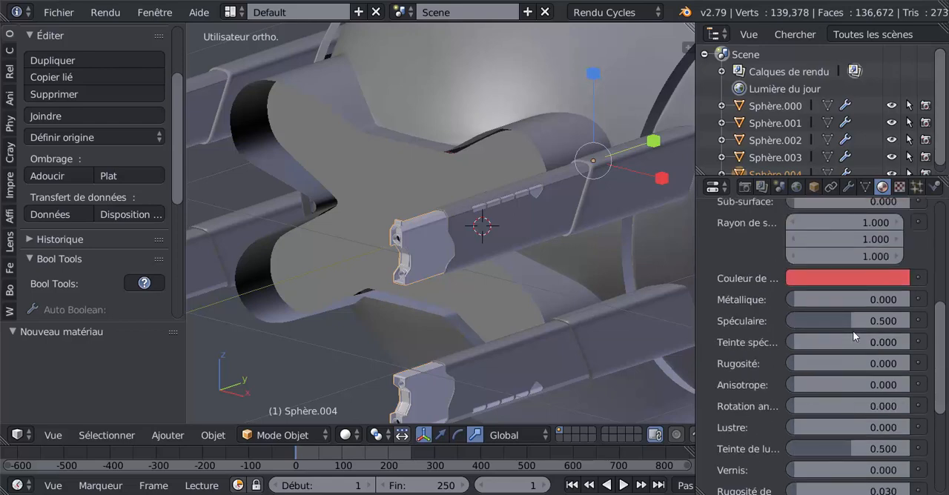
pyautogui.moveTo(854, 453); pyautogui.dragTo(793, 451)
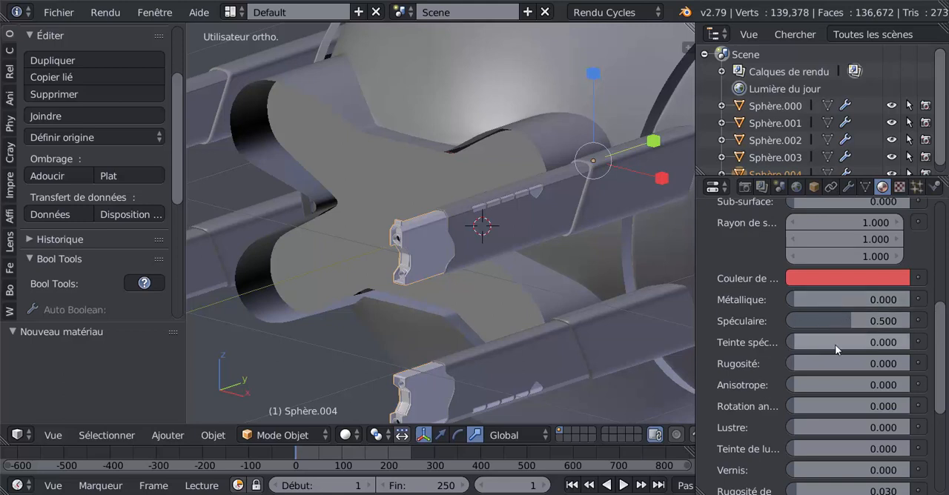
pyautogui.moveTo(847, 321); pyautogui.dragTo(798, 321)
pyautogui.moveTo(940, 321); pyautogui.dragTo(941, 290)
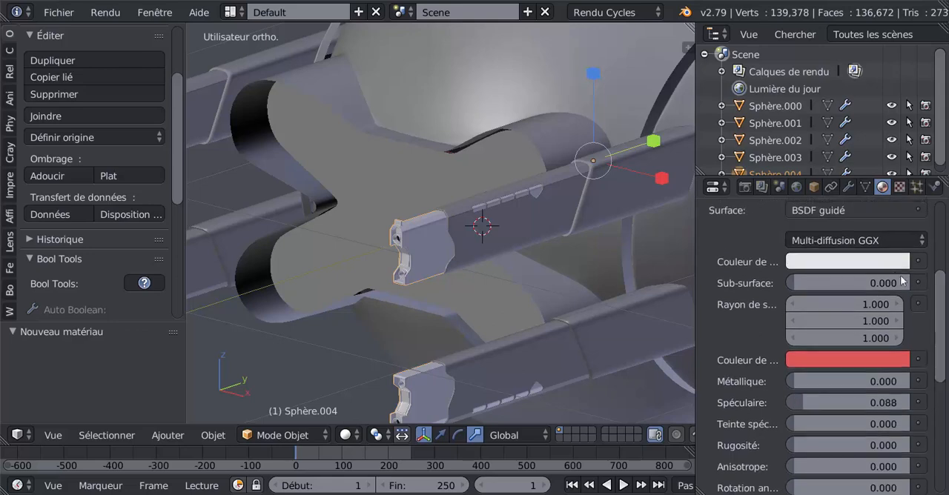
# Step: Darken the BSDF guidé material's base color to a very dark neutral grey
pyautogui.click(869, 261)
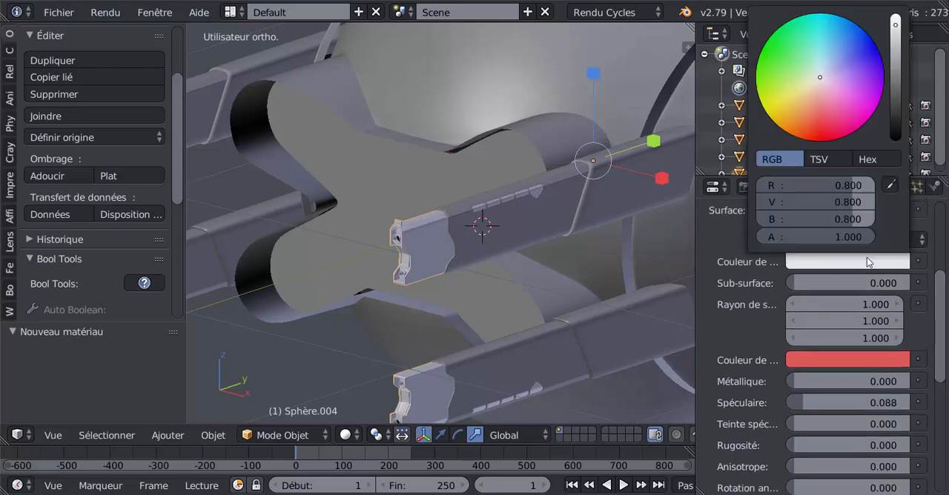
pyautogui.click(895, 108)
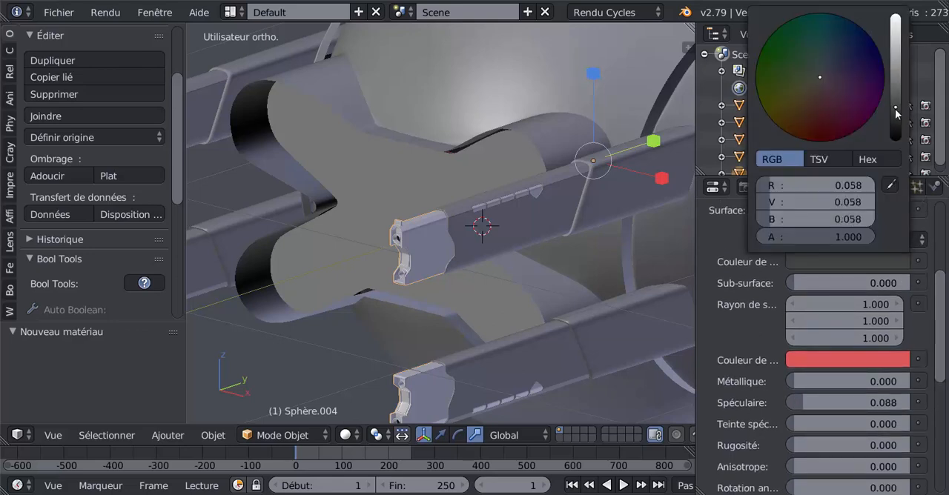
pyautogui.moveTo(895, 109); pyautogui.dragTo(895, 113)
pyautogui.scroll(1, 745, 310)
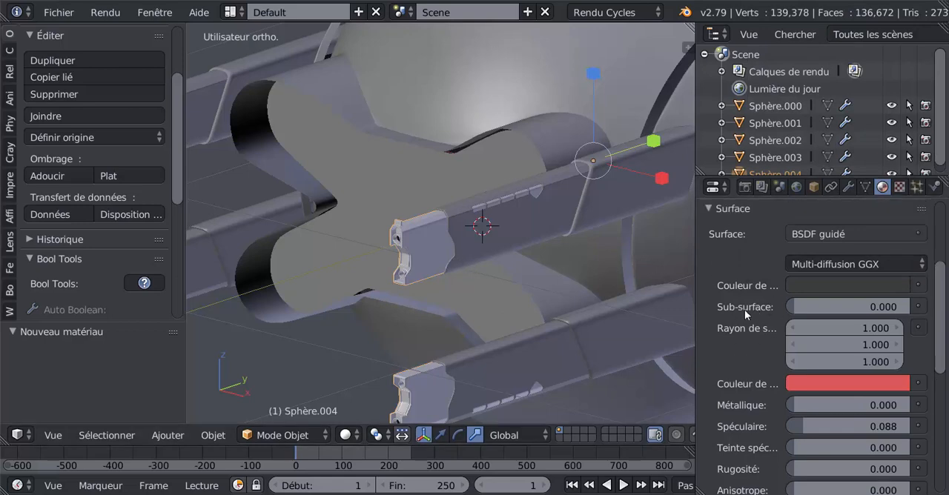
# Step: Assign the dark material Matériau to the entire mesh of the front piece Sphère.004 and return to object mode
pyautogui.scroll(5, 745, 307)
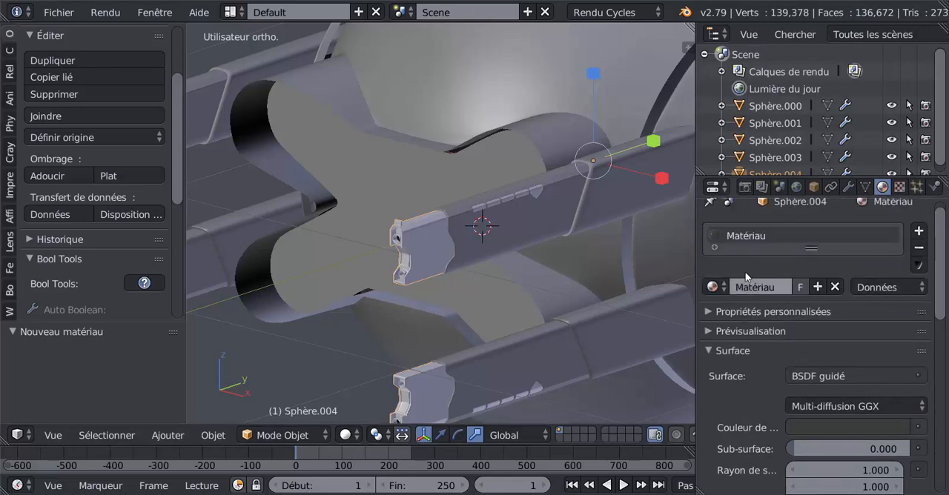
pyautogui.press('Tab')
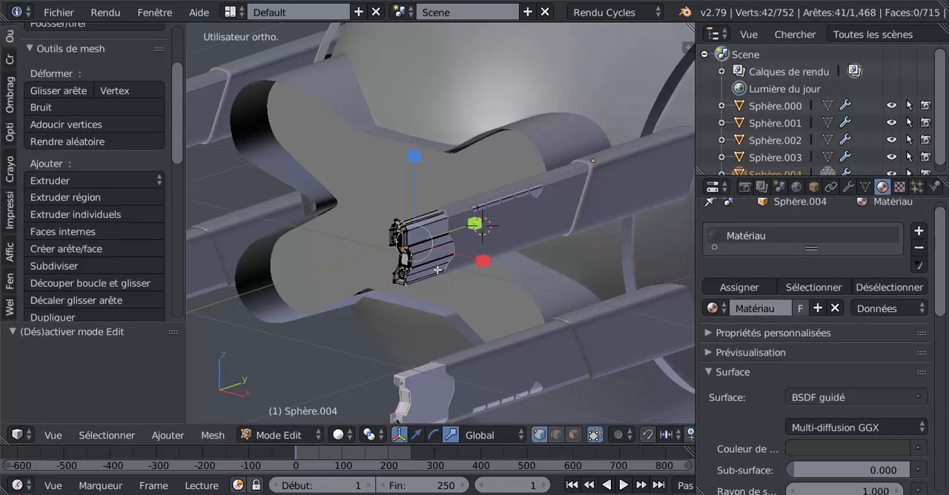
pyautogui.press('a')
pyautogui.press('a')
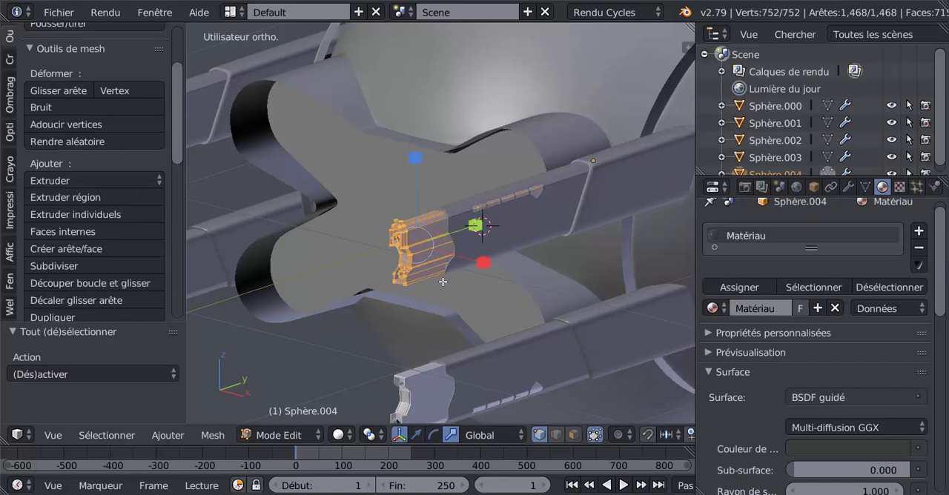
pyautogui.click(750, 286)
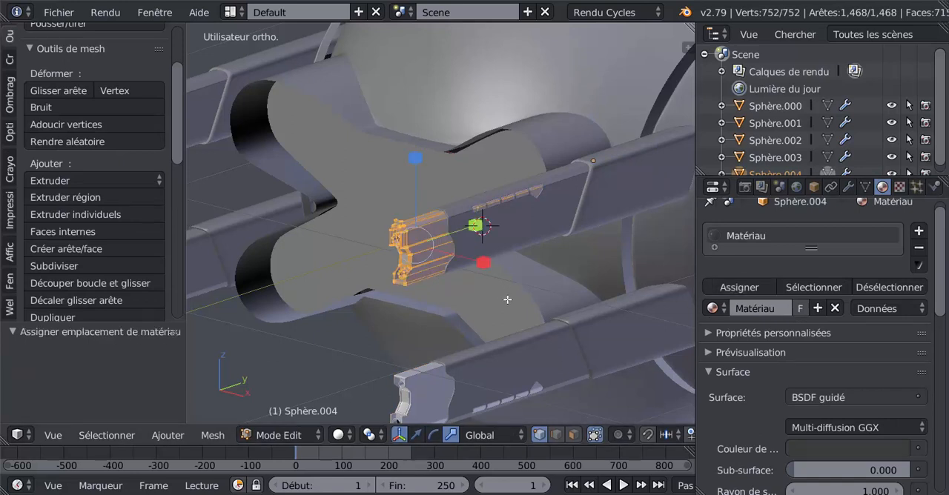
pyautogui.press('Tab')
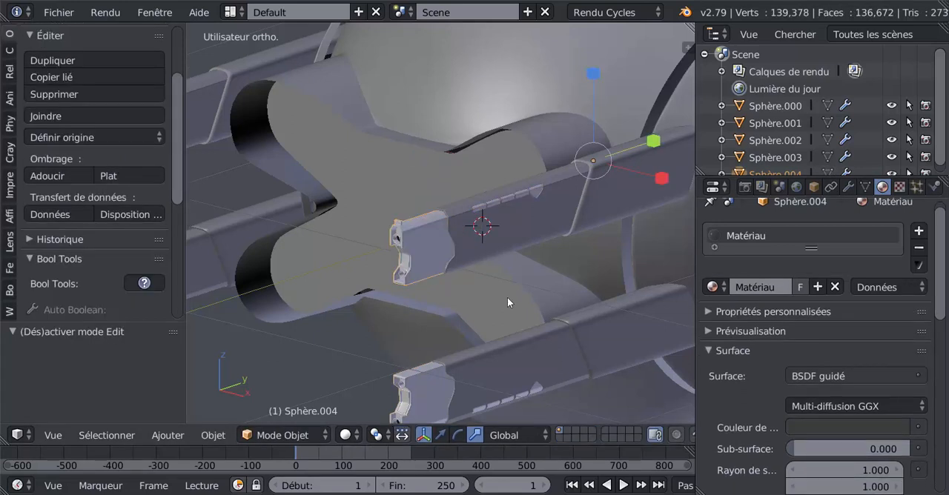
# Step: Select the barrel section Sphère.003 behind the front piece and create a new material for it with the BSDF guidé surface shader
pyautogui.rightClick(507, 228)
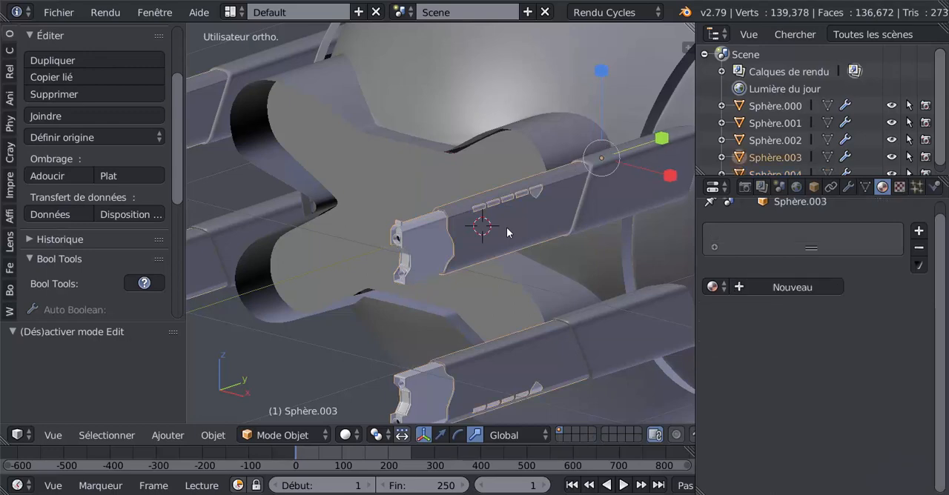
pyautogui.click(792, 287)
pyautogui.click(842, 376)
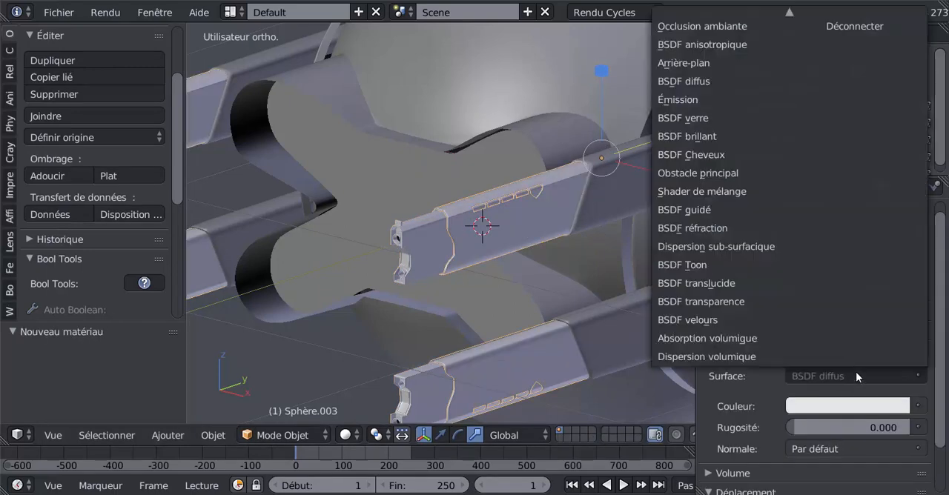
pyautogui.click(723, 211)
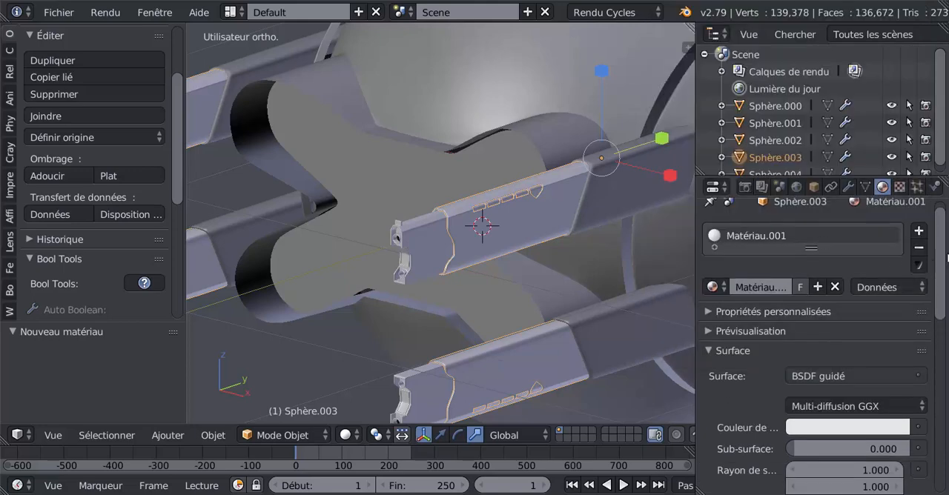
# Step: Set the base color of Sphère.003's new material to a neutral grey with RGB values of 0.183
pyautogui.scroll(-5, 852, 274)
pyautogui.click(854, 270)
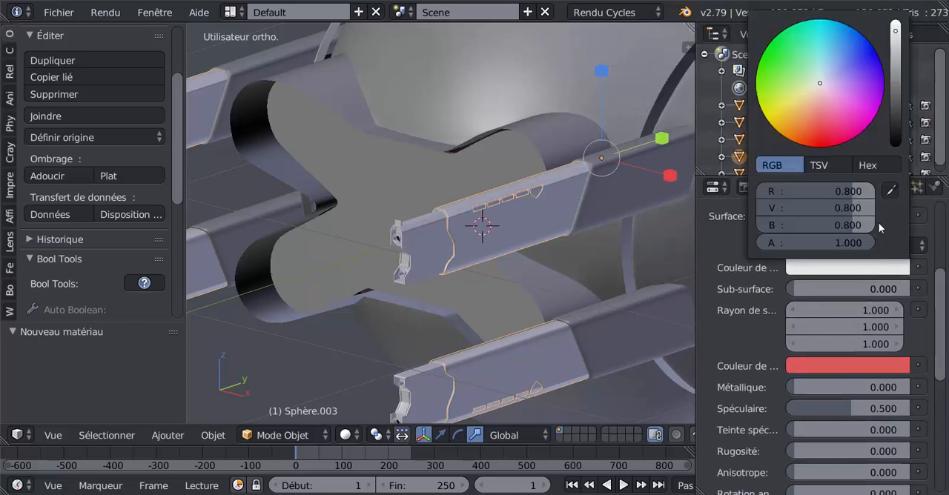
pyautogui.click(895, 93)
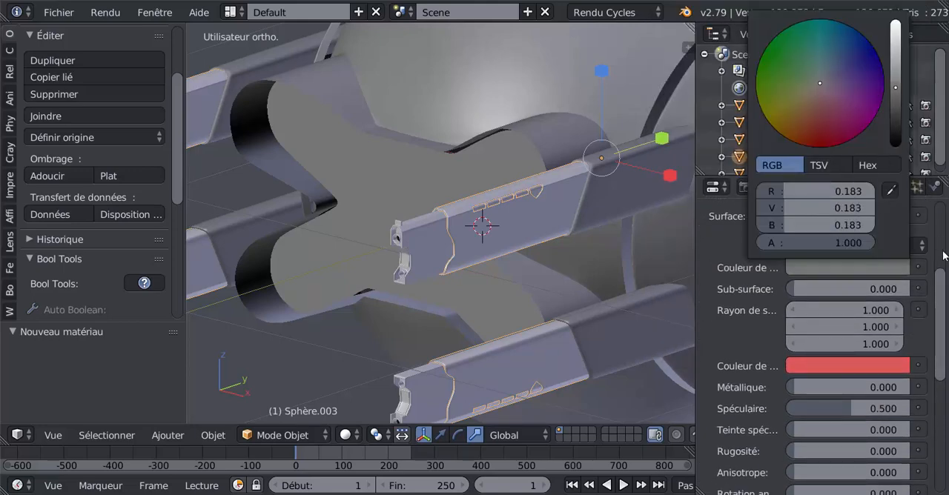
# Step: Set Spéculaire to 0.073 and the sheen tint to 0 in Sphère.003's material
pyautogui.scroll(2, 853, 334)
pyautogui.scroll(-4, 853, 341)
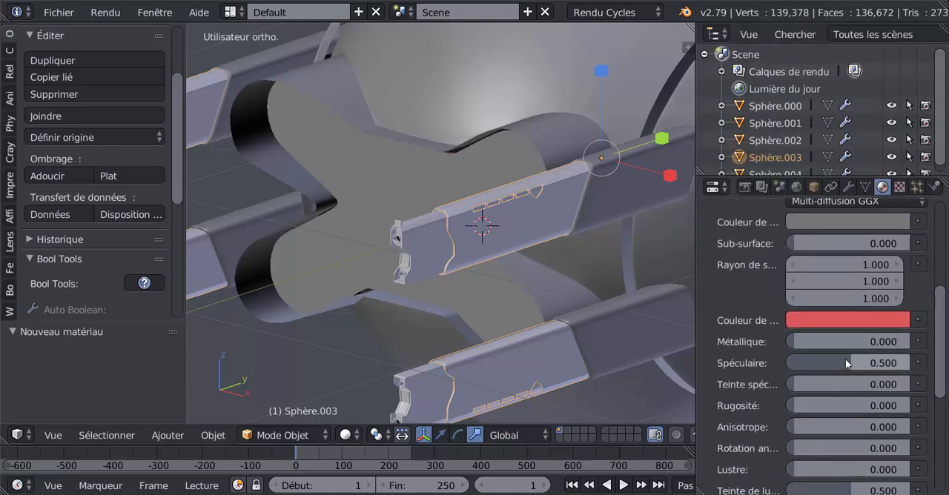
pyautogui.moveTo(847, 363); pyautogui.dragTo(812, 362)
pyautogui.scroll(-2, 823, 430)
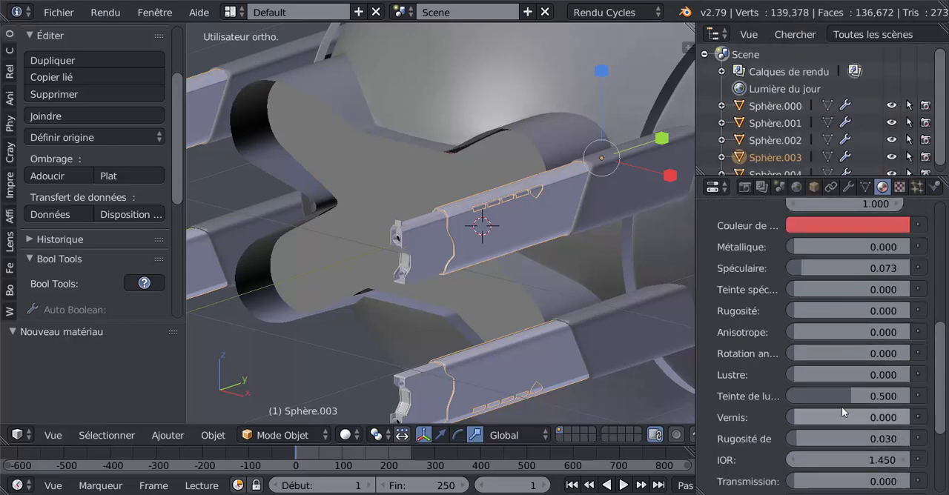
pyautogui.scroll(-3, 813, 403)
pyautogui.scroll(-1, 813, 397)
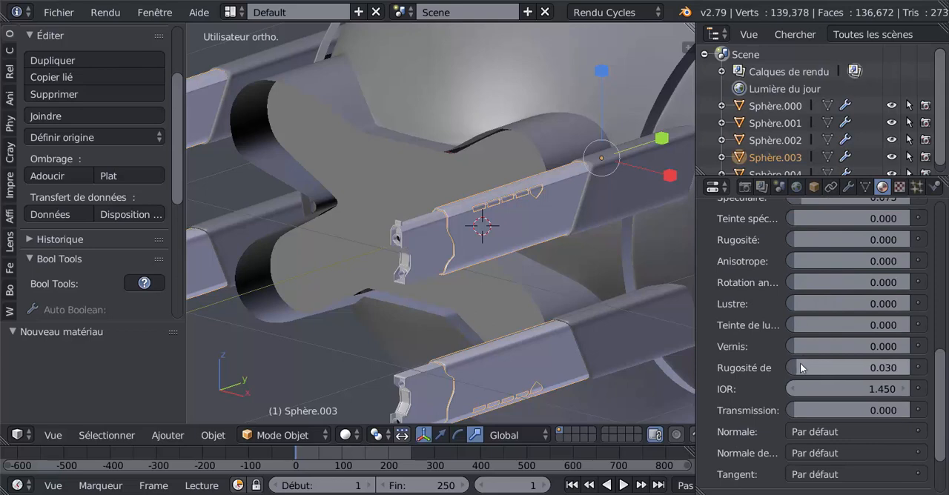
pyautogui.scroll(10, 853, 364)
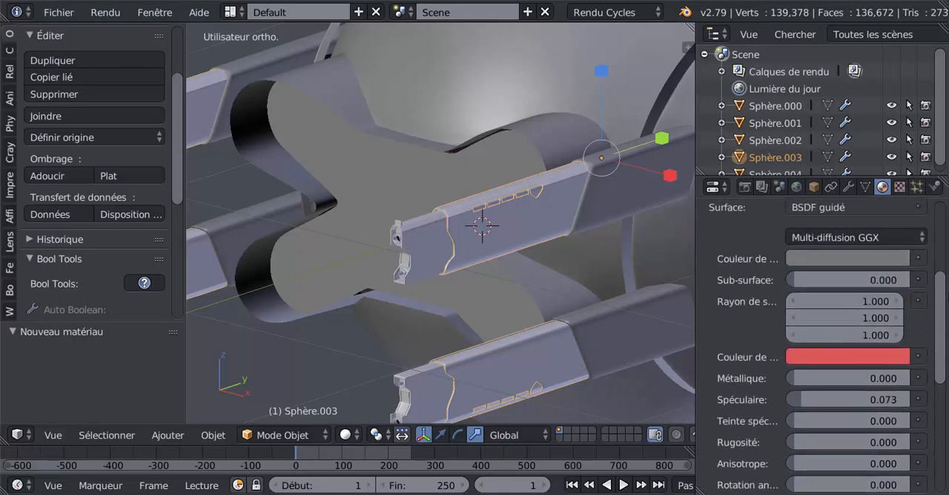
pyautogui.scroll(1, 908, 255)
# Step: Assign the grey material to the entire mesh of Sphère.003 and return to object mode
pyautogui.press('Tab')
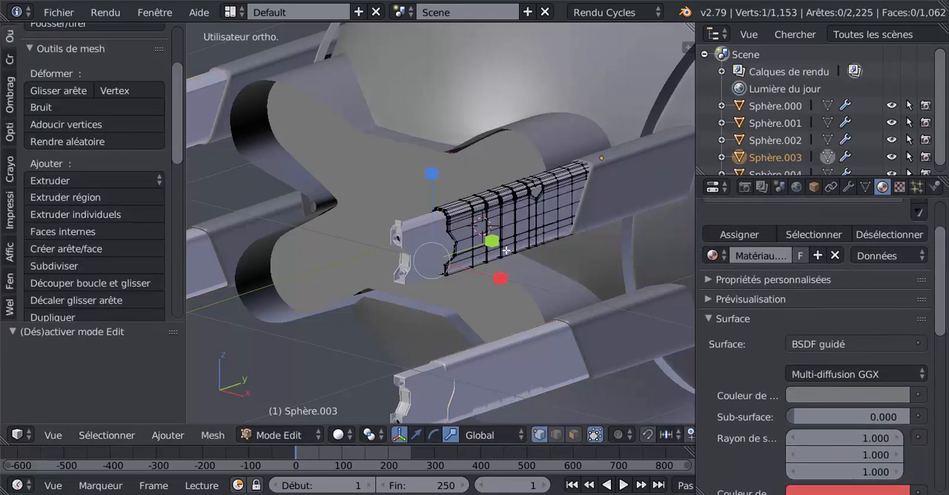
pyautogui.press('a')
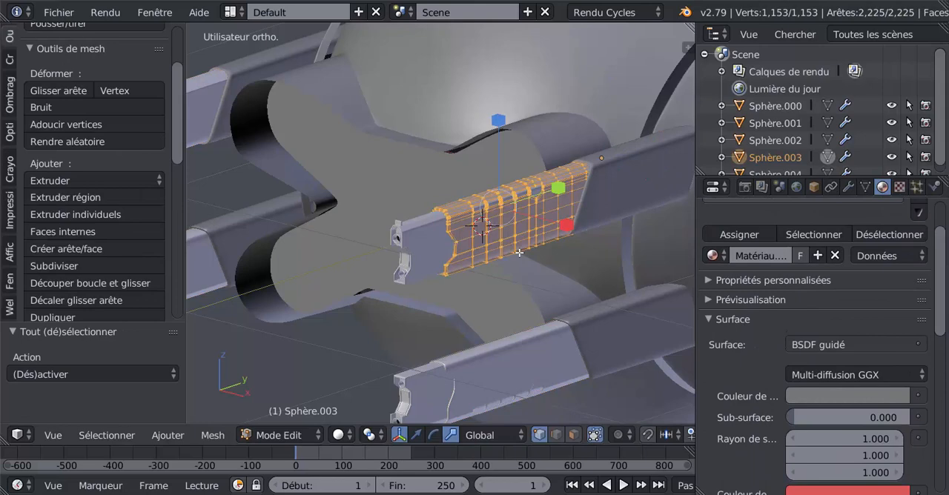
pyautogui.click(754, 234)
pyautogui.press('Tab')
# Step: Switch the viewport shading to Rendu to preview the barrel materials
pyautogui.moveTo(565, 304)
pyautogui.mouseDown(button='middle')
pyautogui.moveTo(577, 318)
pyautogui.moveTo(511, 368)
pyautogui.mouseUp(button='middle')
pyautogui.click(345, 436)
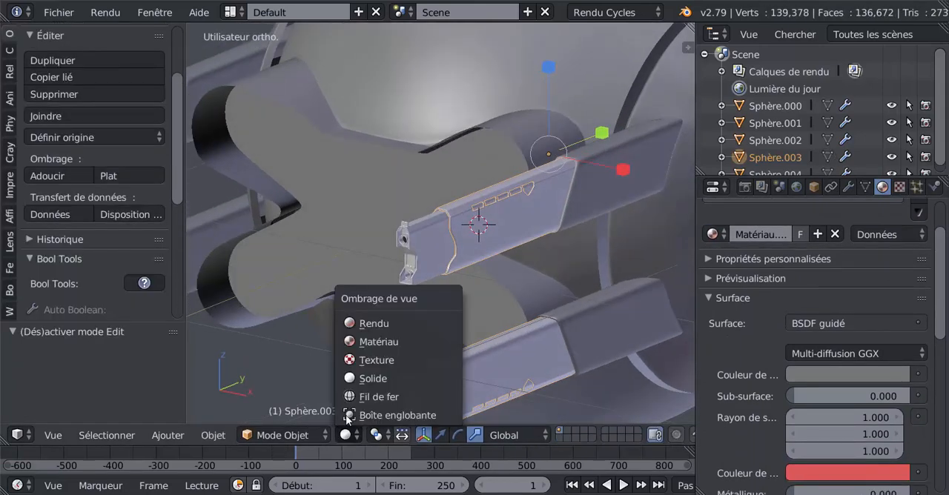
pyautogui.click(397, 324)
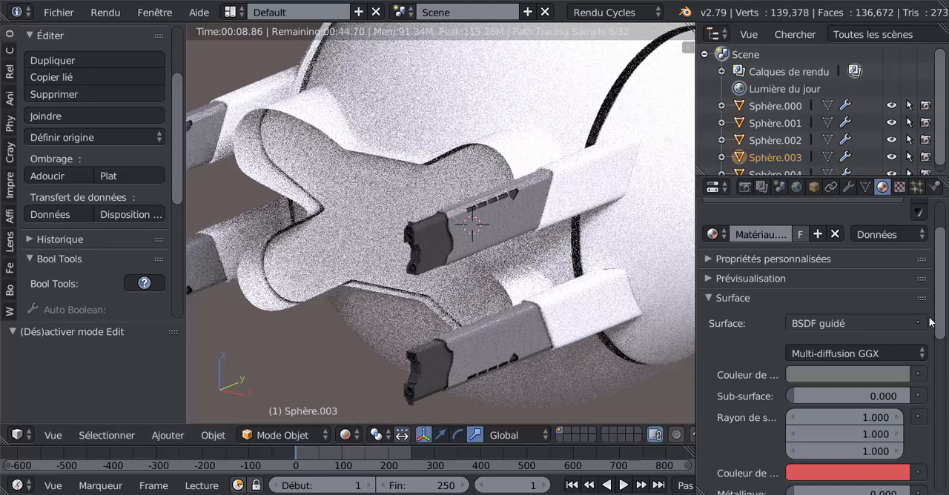
# Step: Try the dark material Matériau on Sphère.003 and switch the piece back to Matériau.001
pyautogui.scroll(-3, 940, 314)
pyautogui.scroll(6, 941, 314)
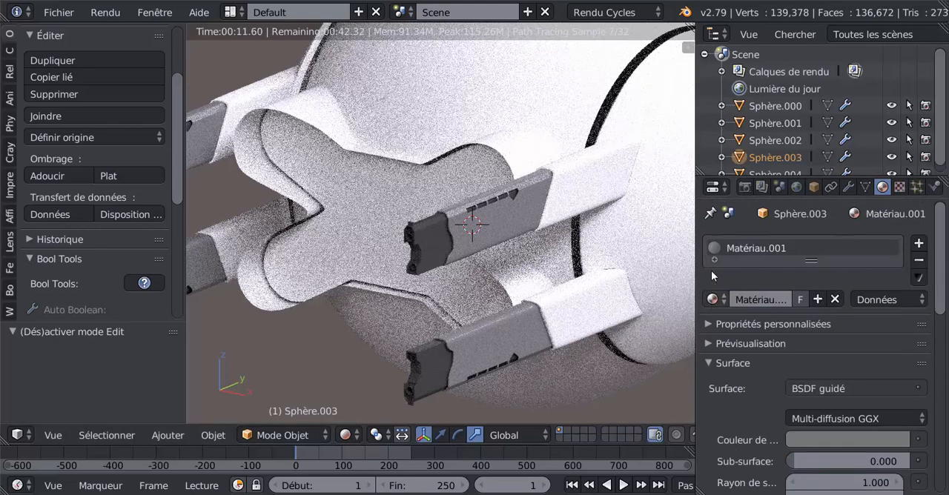
pyautogui.click(713, 299)
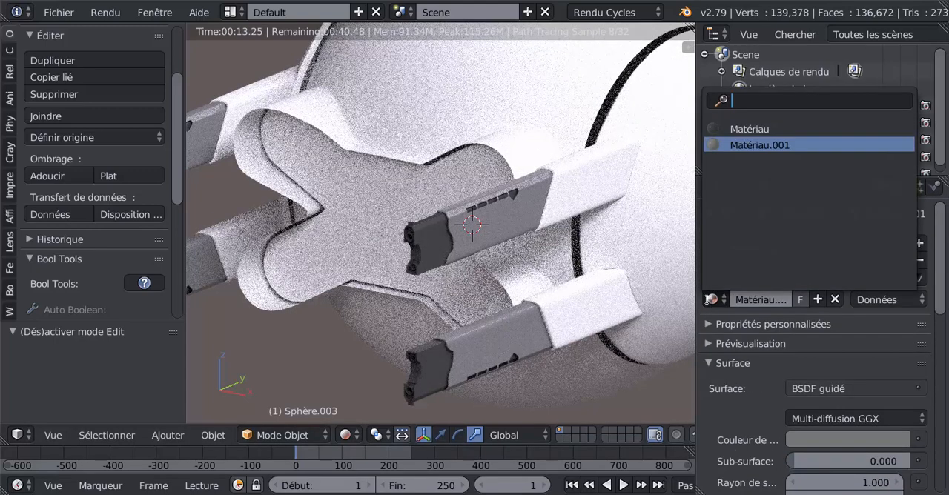
pyautogui.click(730, 128)
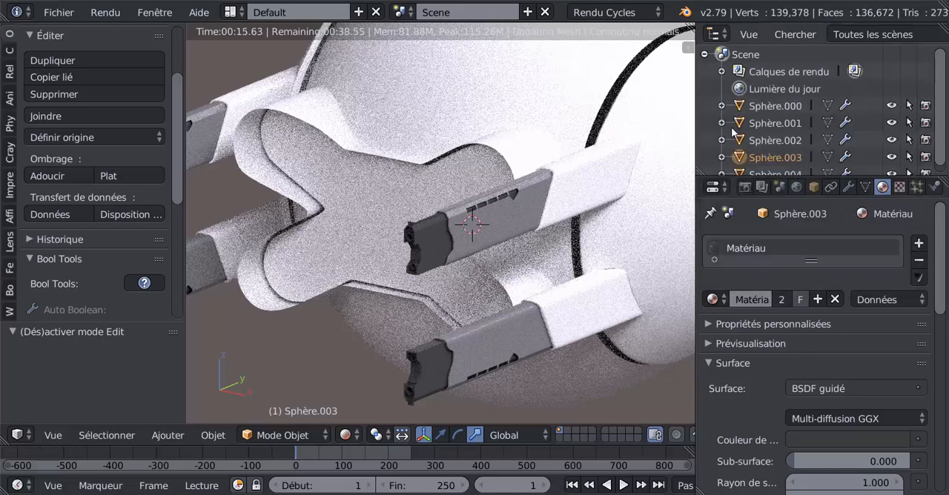
pyautogui.moveTo(943, 294); pyautogui.dragTo(945, 331)
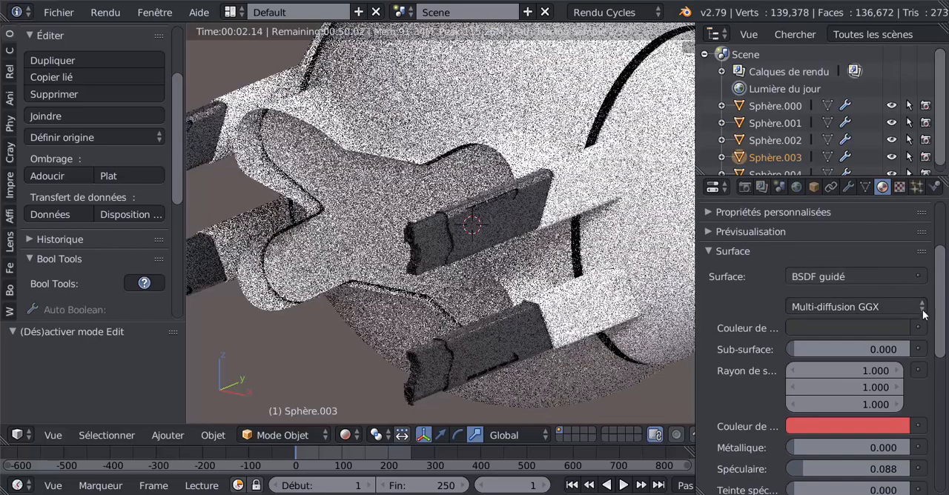
pyautogui.scroll(5, 741, 304)
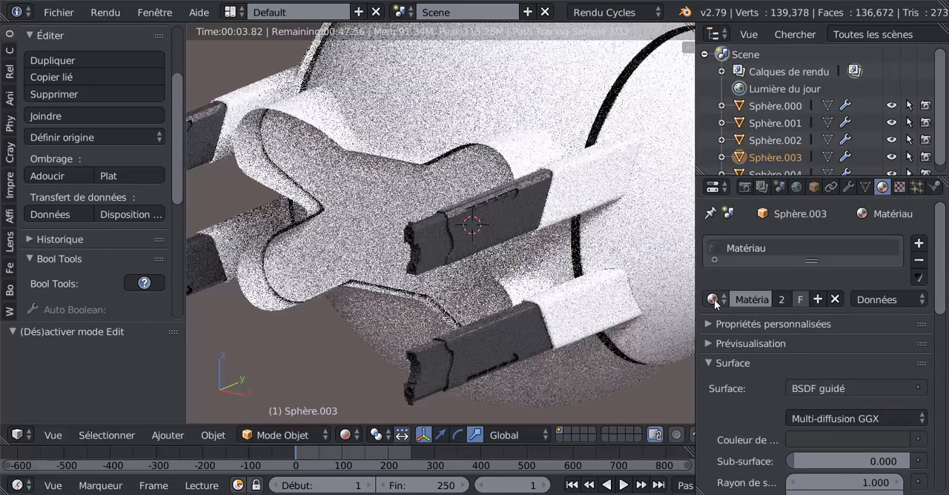
pyautogui.click(713, 299)
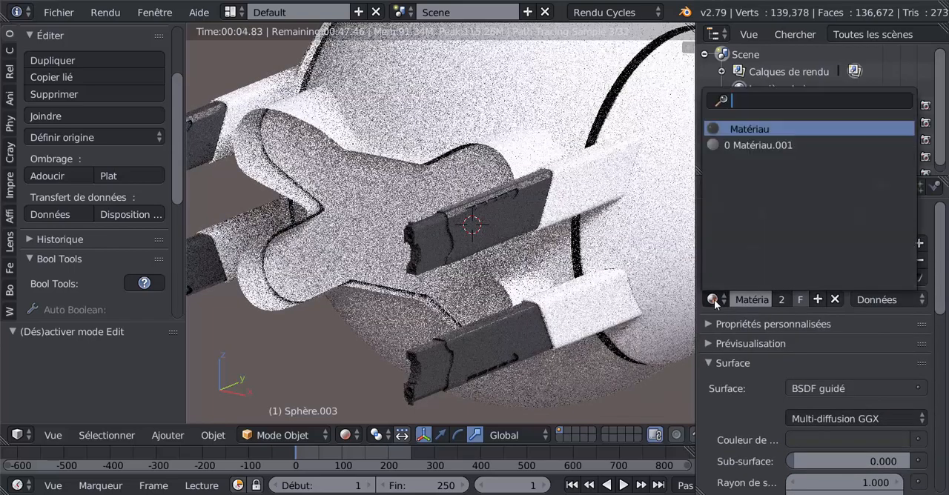
pyautogui.click(715, 144)
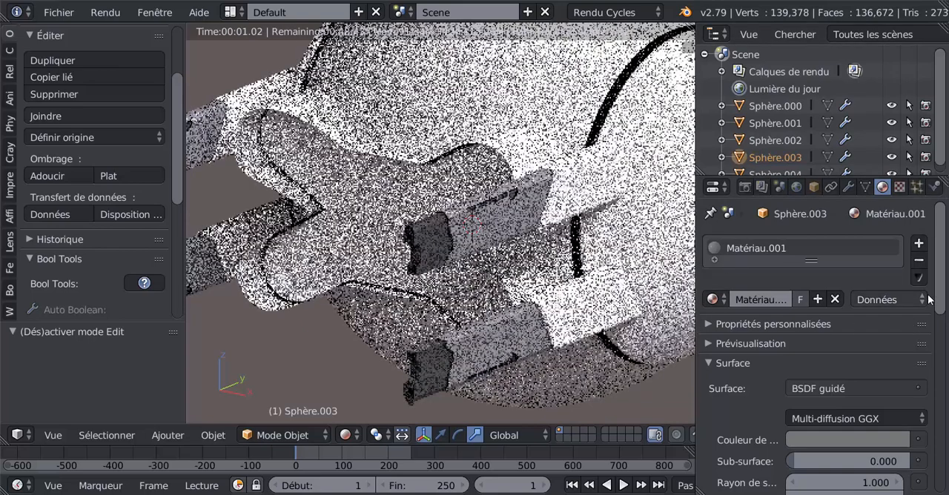
# Step: Select the front piece Sphère.004 and set its material's Métallique value to 0.117
pyautogui.scroll(-1, 927, 304)
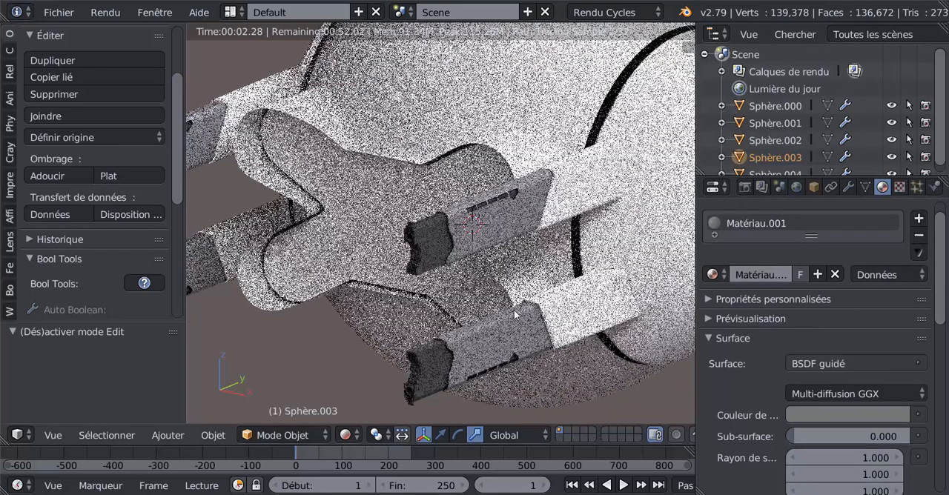
pyautogui.rightClick(464, 276)
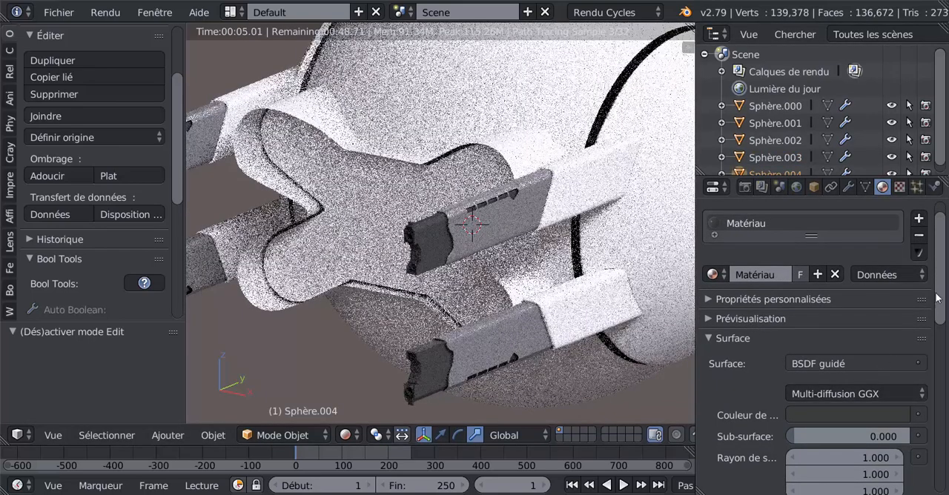
pyautogui.scroll(-7, 936, 298)
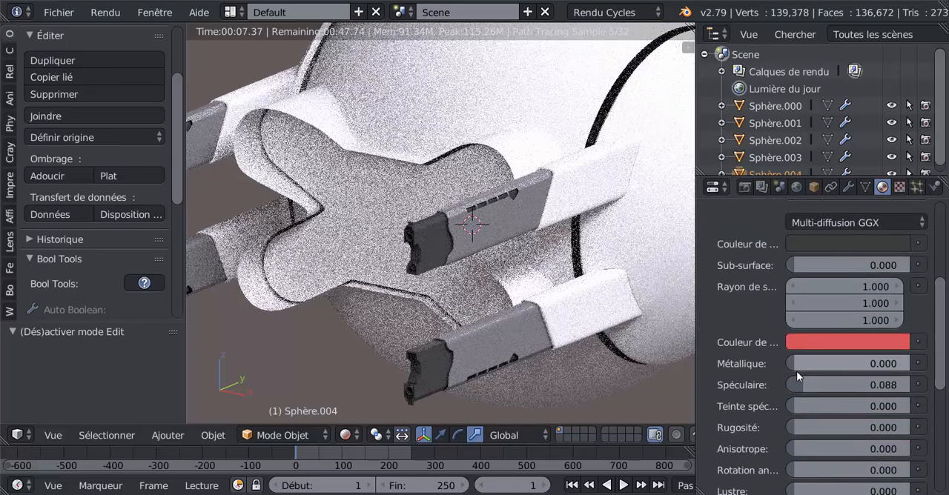
pyautogui.moveTo(797, 371); pyautogui.dragTo(806, 367)
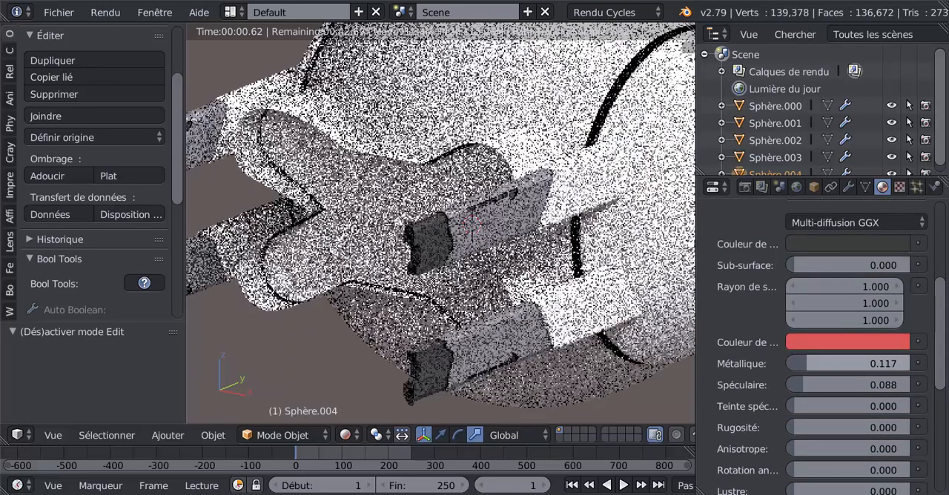
# Step: Darken the base color of Sphère.004's material further to a near-black neutral grey and check the barrels in the rendered view
pyautogui.scroll(6, 369, 357)
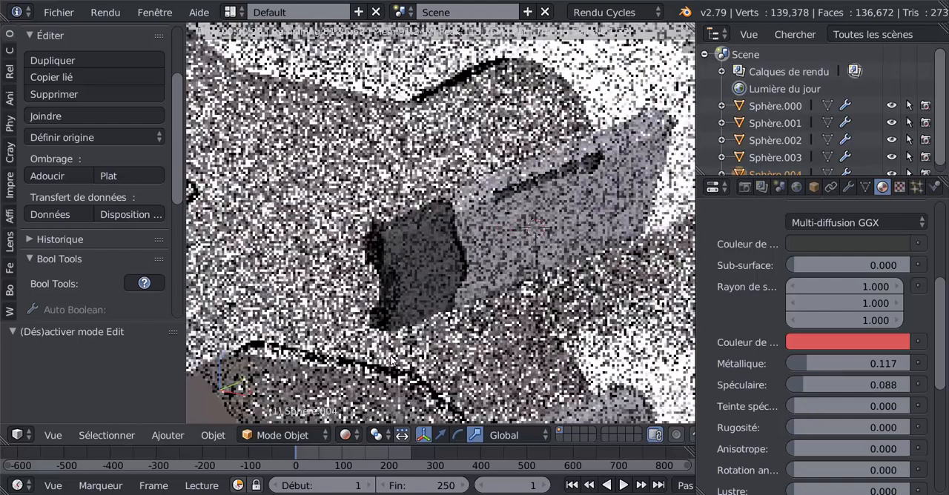
pyautogui.scroll(3, 390, 355)
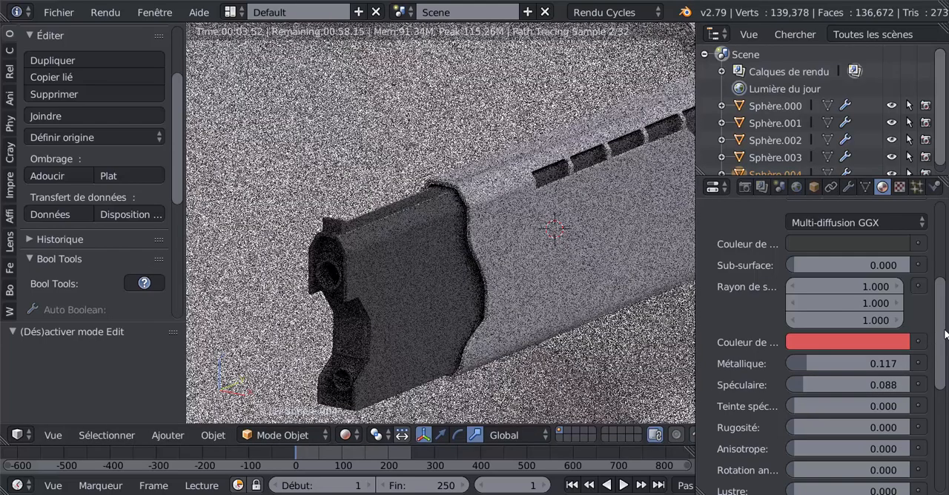
pyautogui.scroll(2, 861, 281)
pyautogui.click(856, 264)
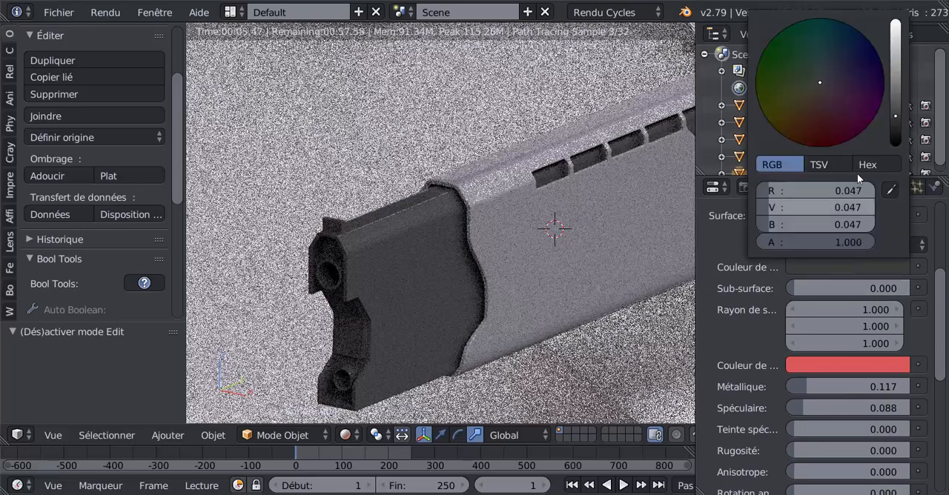
pyautogui.moveTo(896, 116); pyautogui.dragTo(894, 125)
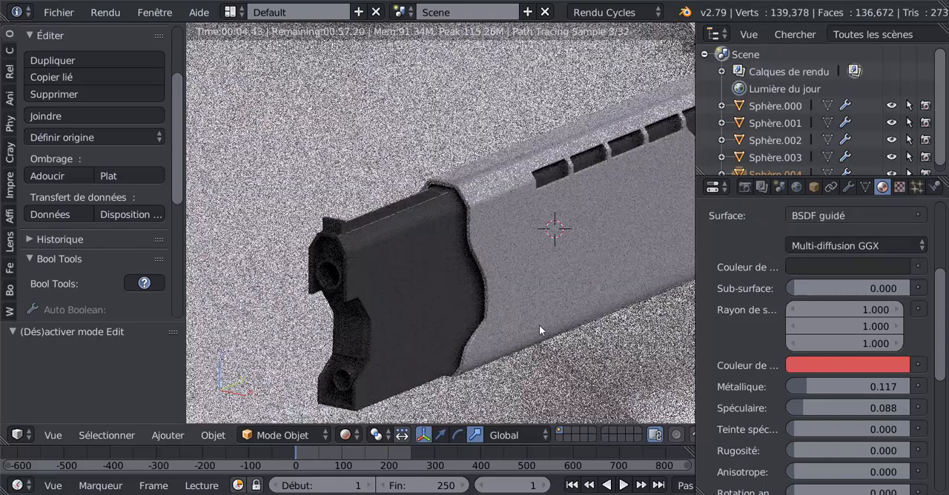
pyautogui.scroll(-3, 540, 327)
pyautogui.scroll(-3, 469, 312)
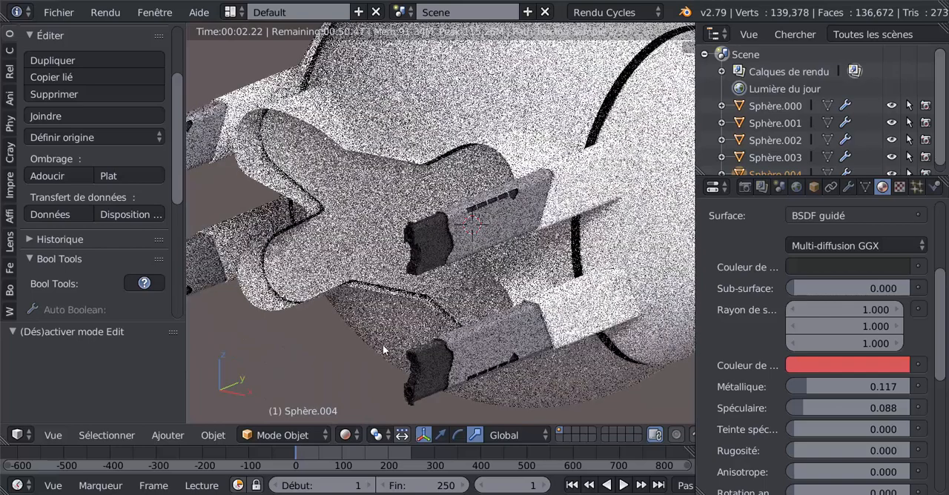
pyautogui.moveTo(443, 338); pyautogui.dragTo(404, 326, button='middle')
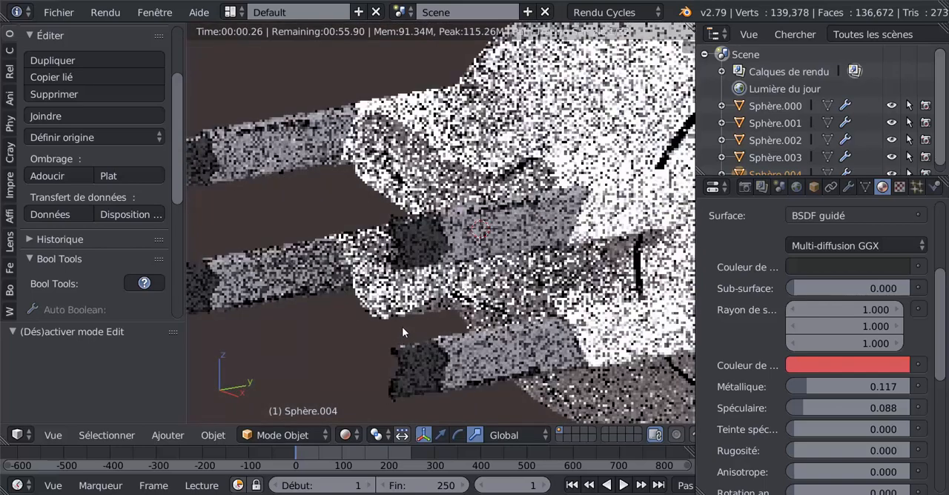
# Step: Set the viewport shading to Solide and the transform manipulator to translation, ending in object mode on Sphère.004
pyautogui.press('Tab')
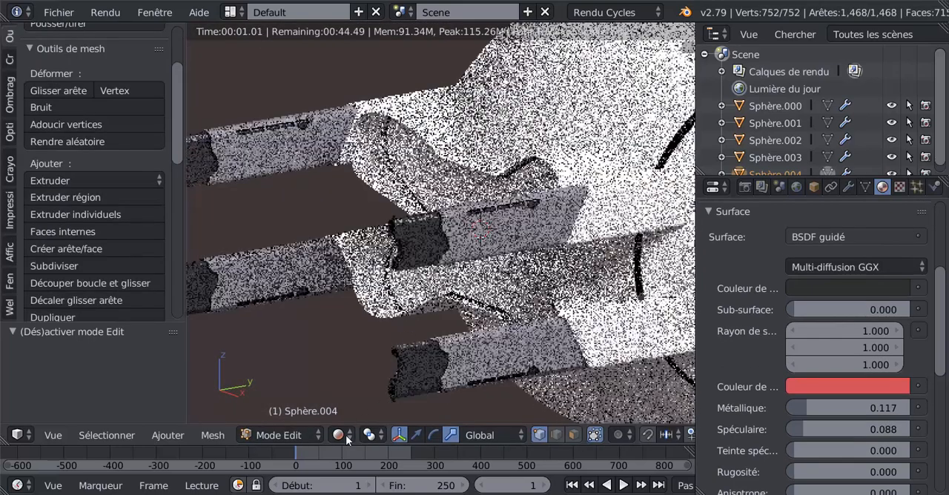
pyautogui.click(340, 436)
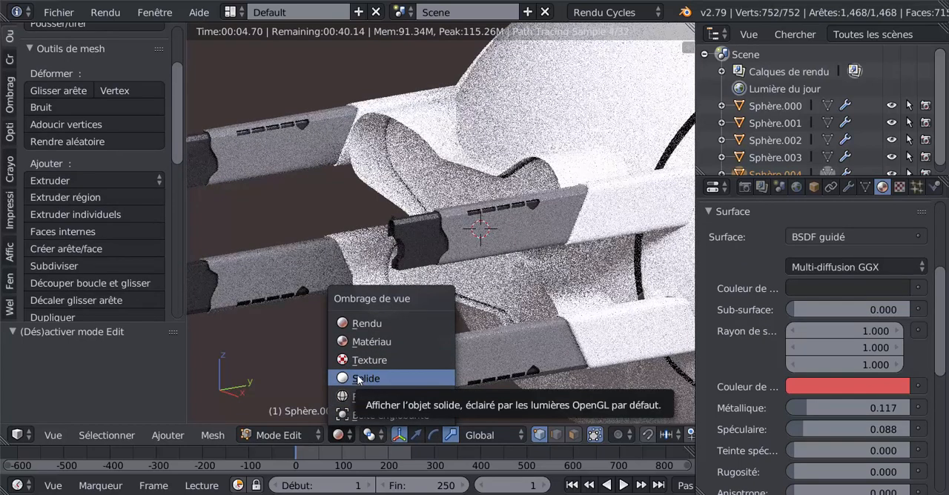
pyautogui.click(358, 379)
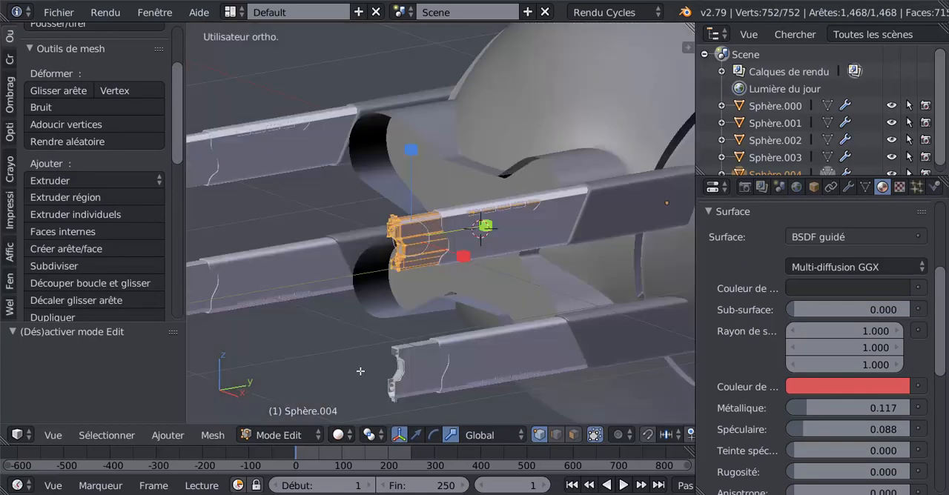
pyautogui.click(416, 435)
pyautogui.moveTo(419, 381); pyautogui.dragTo(400, 401, button='middle')
pyautogui.moveTo(486, 228); pyautogui.dragTo(529, 220)
pyautogui.press('Tab')
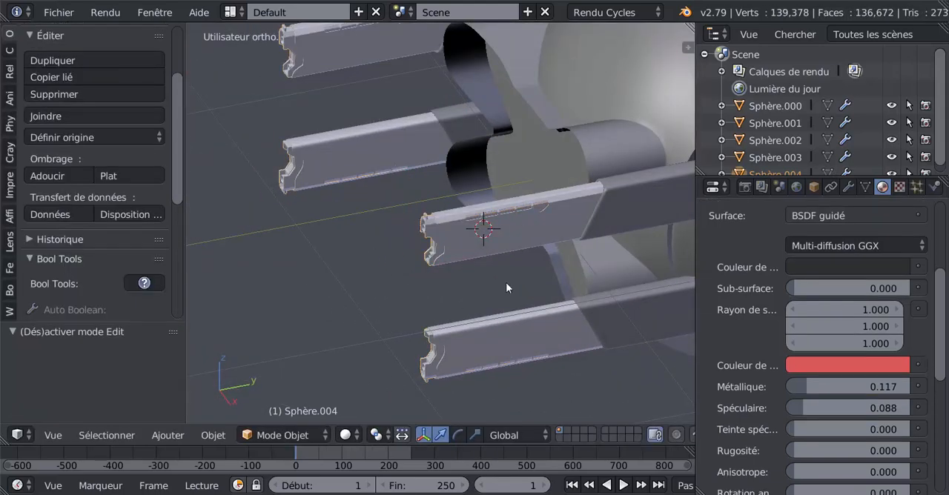
# Step: Preview the barrels in Rendu shading and examine their materials from the opposite side
pyautogui.click(346, 435)
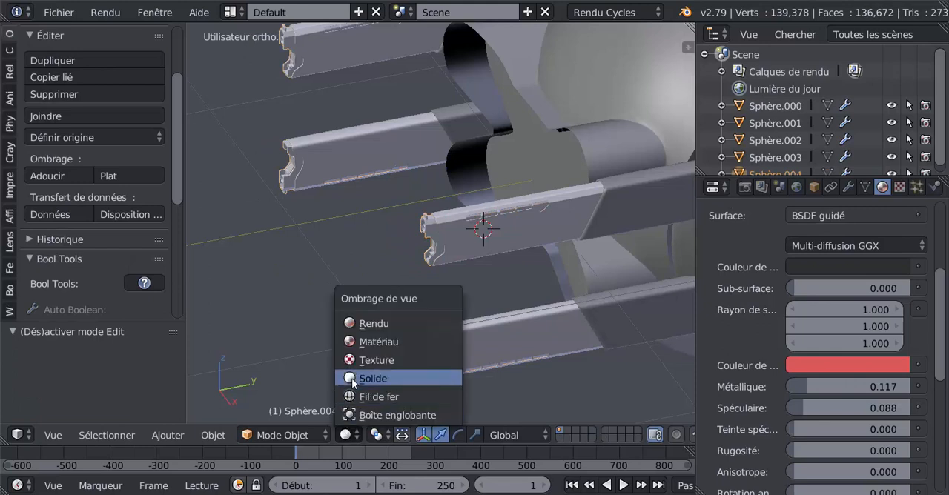
pyautogui.click(367, 324)
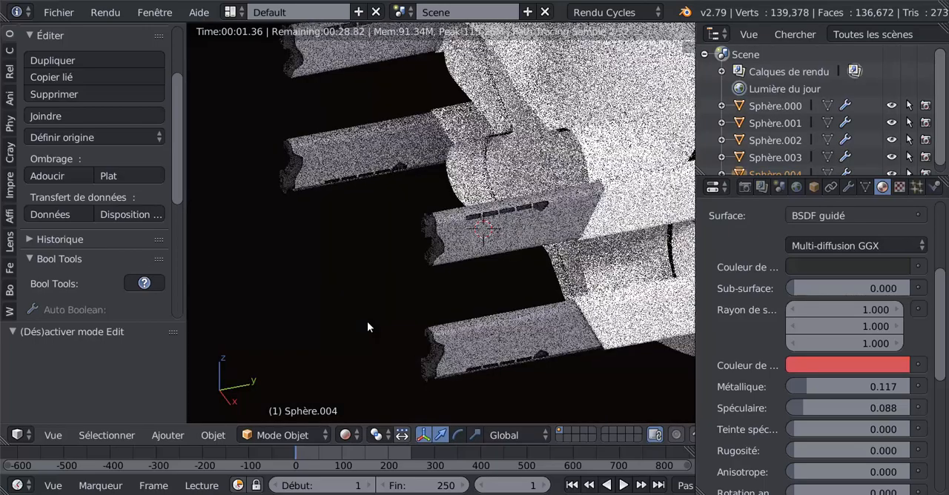
pyautogui.scroll(-2, 371, 324)
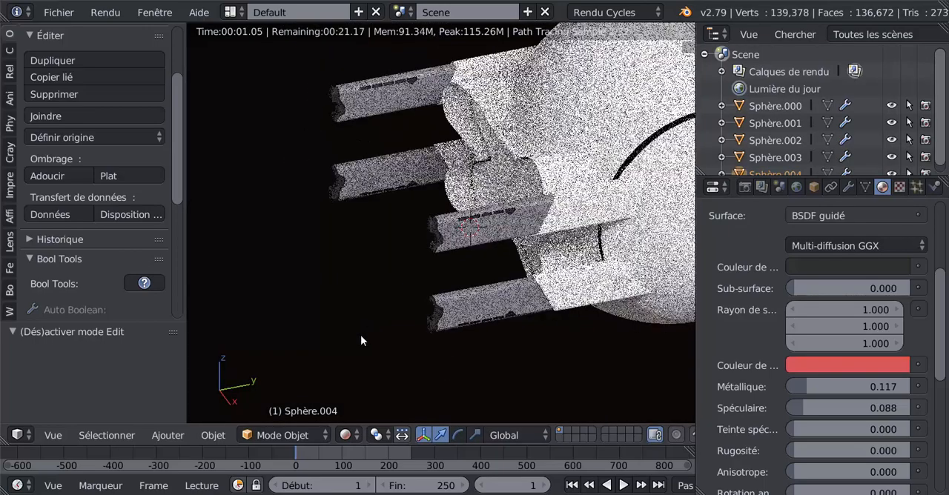
pyautogui.moveTo(364, 333); pyautogui.dragTo(528, 321, button='middle')
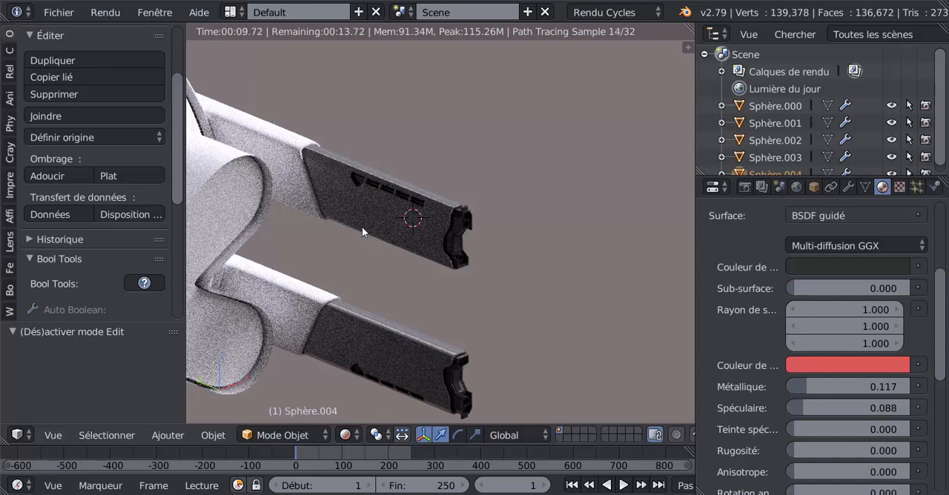
# Step: Return to Solide shading and open the barrel section Sphère.003 in edit mode, seen in right orthographic view
pyautogui.click(345, 435)
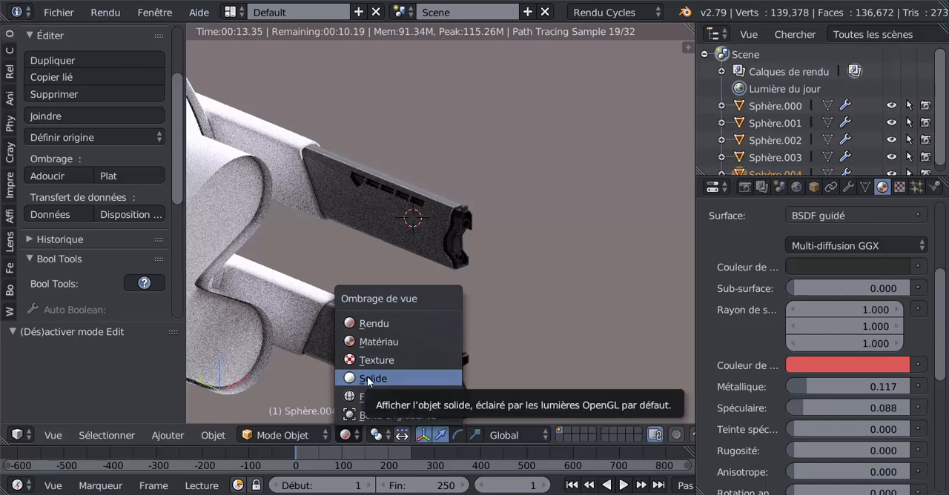
pyautogui.click(367, 377)
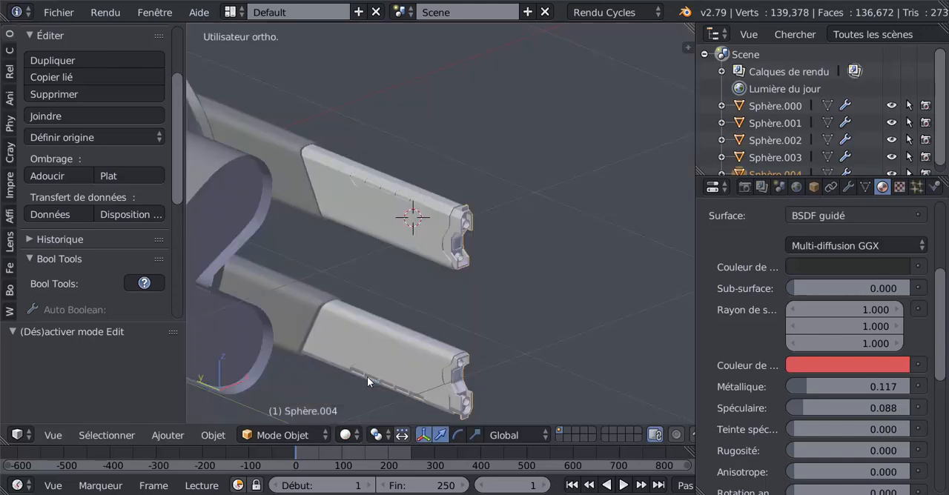
pyautogui.rightClick(396, 232)
pyautogui.press('Tab')
pyautogui.moveTo(447, 333); pyautogui.dragTo(421, 342, button='middle')
pyautogui.press('KP_3')
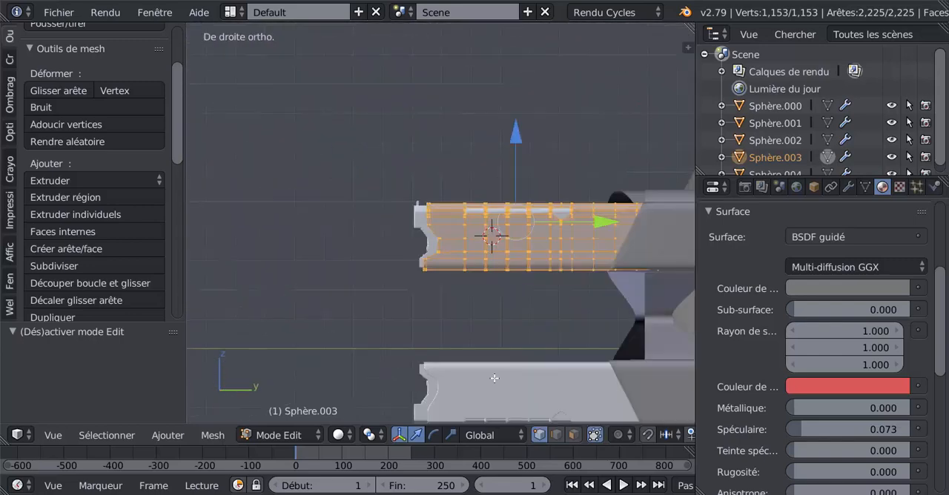
# Step: Set face selection with wireframe display for Sphère.003 and deselect its whole mesh
pyautogui.keyDown('shift'); pyautogui.moveTo(518, 331); pyautogui.dragTo(500, 296, button='middle'); pyautogui.keyUp('shift')
pyautogui.scroll(1, 471, 286)
pyautogui.click(571, 438)
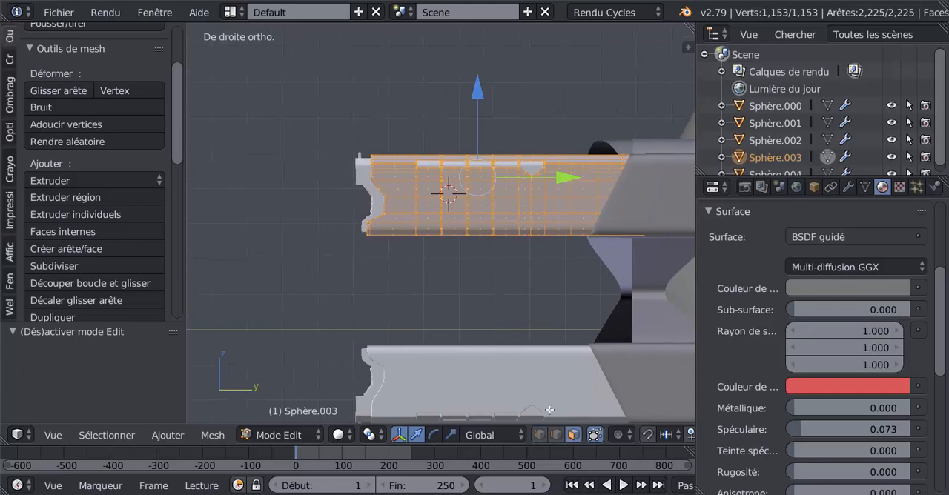
pyautogui.press('z')
pyautogui.scroll(1, 406, 265)
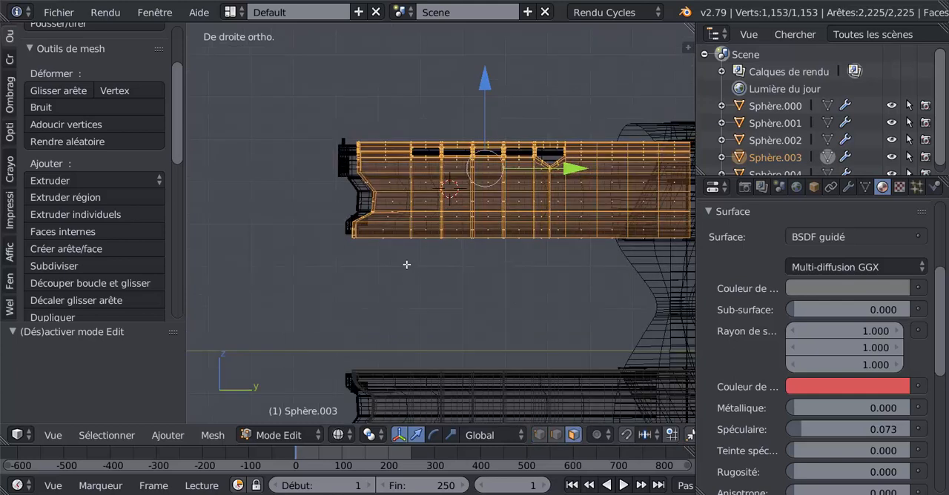
pyautogui.press('c')
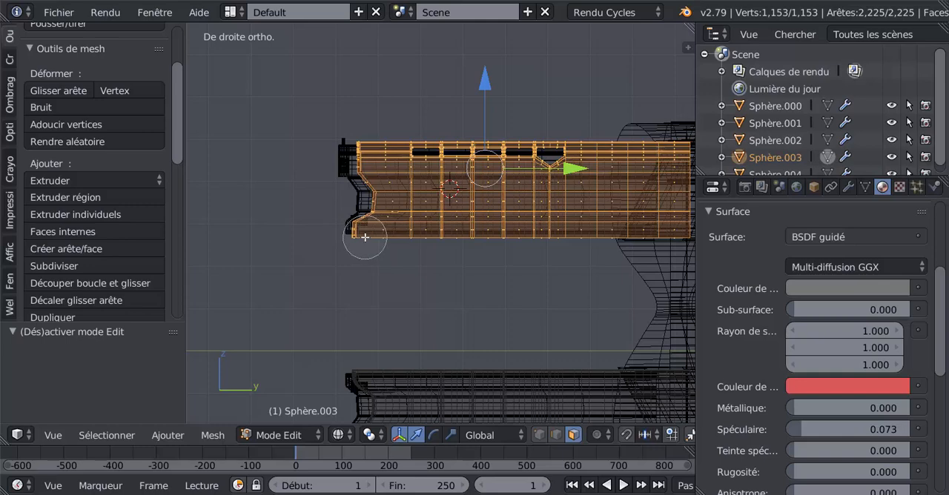
pyautogui.press('Escape')
pyautogui.press('a')
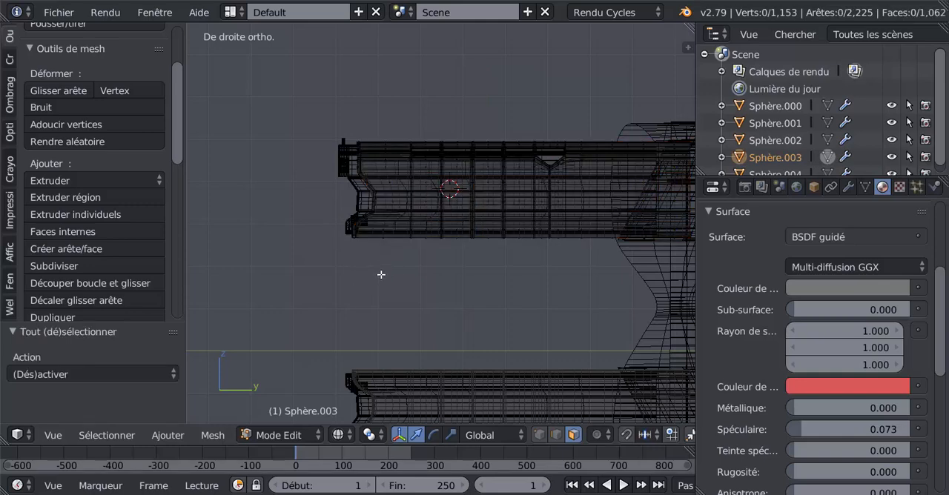
# Step: Circle-select all faces of the strip along the barrel section's lower edge, from its front tip to its rear end
pyautogui.press('c')
pyautogui.moveTo(366, 235)
pyautogui.mouseDown()
pyautogui.moveTo(371, 227)
pyautogui.moveTo(390, 239)
pyautogui.moveTo(458, 235)
pyautogui.moveTo(366, 236)
pyautogui.moveTo(363, 246)
pyautogui.mouseUp()
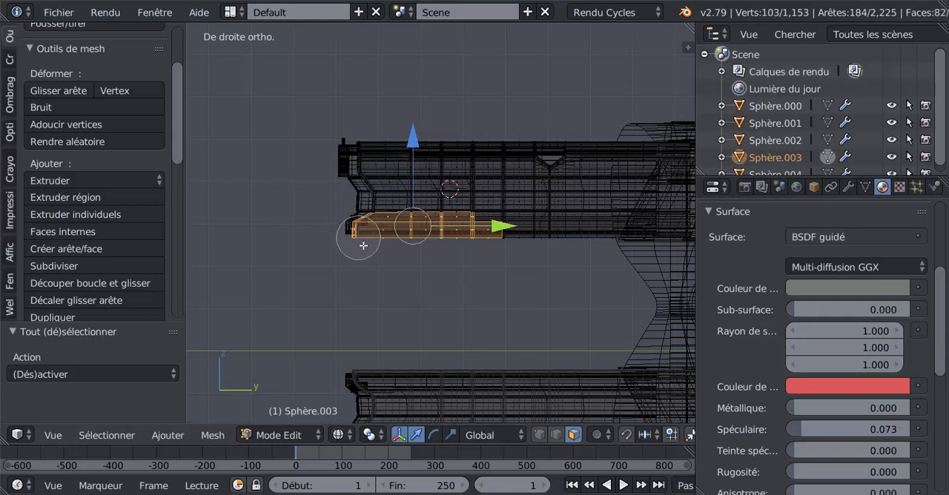
pyautogui.click(508, 246)
pyautogui.moveTo(530, 244); pyautogui.dragTo(656, 249)
pyautogui.rightClick(644, 262)
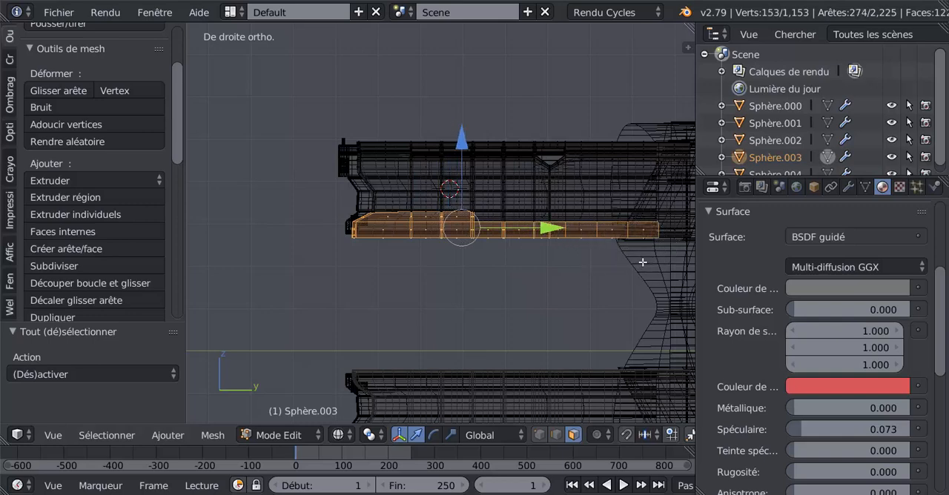
pyautogui.keyDown('shift'); pyautogui.moveTo(567, 292); pyautogui.dragTo(431, 288, button='middle'); pyautogui.keyUp('shift')
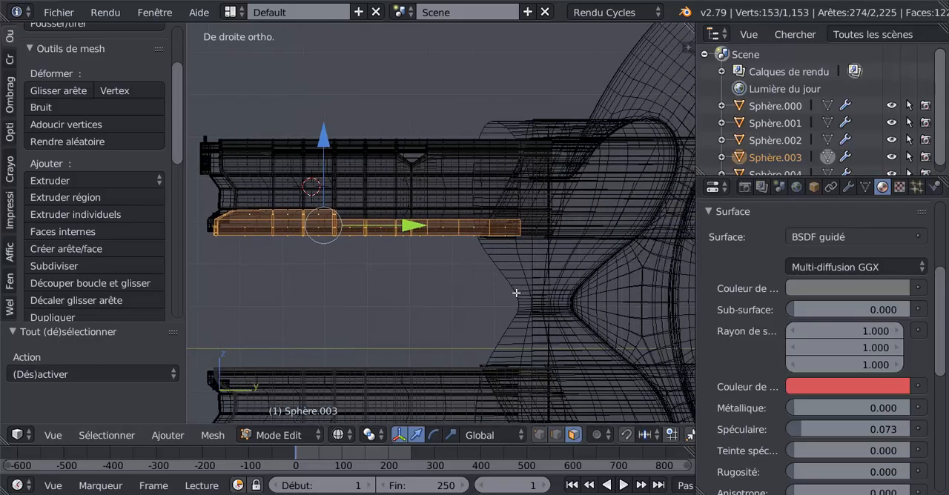
pyautogui.press('c')
pyautogui.moveTo(530, 239); pyautogui.dragTo(546, 245)
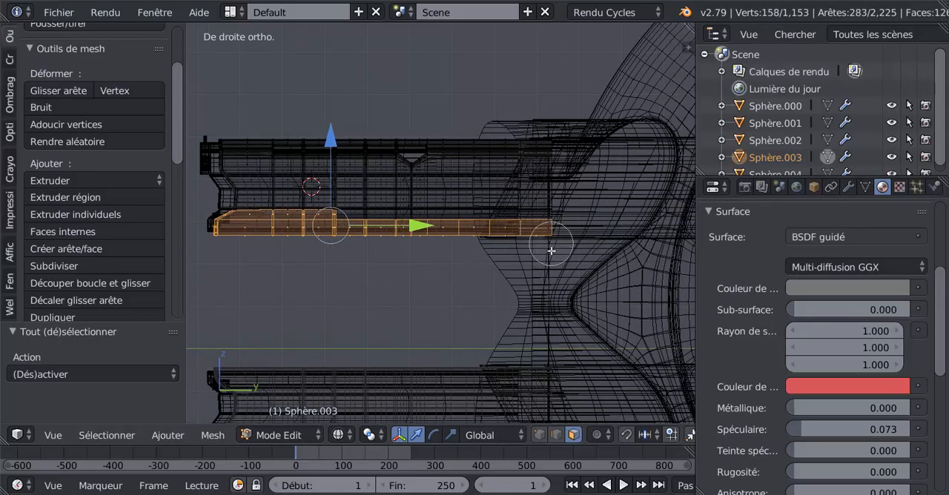
pyautogui.rightClick(552, 251)
# Step: Remove the underside faces from the selected lower strip, keeping only its side faces selected
pyautogui.moveTo(405, 290); pyautogui.dragTo(551, 289, button='middle')
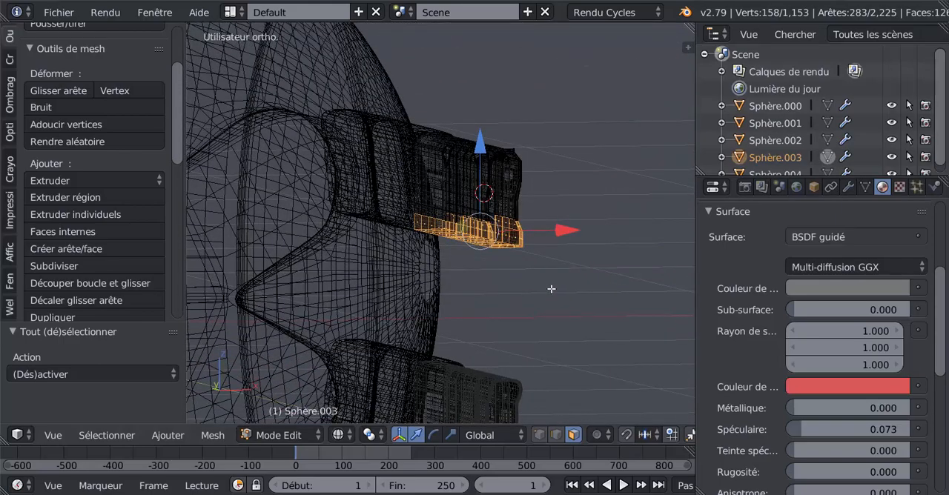
pyautogui.scroll(1, 551, 290)
pyautogui.moveTo(533, 297); pyautogui.dragTo(511, 264, button='middle')
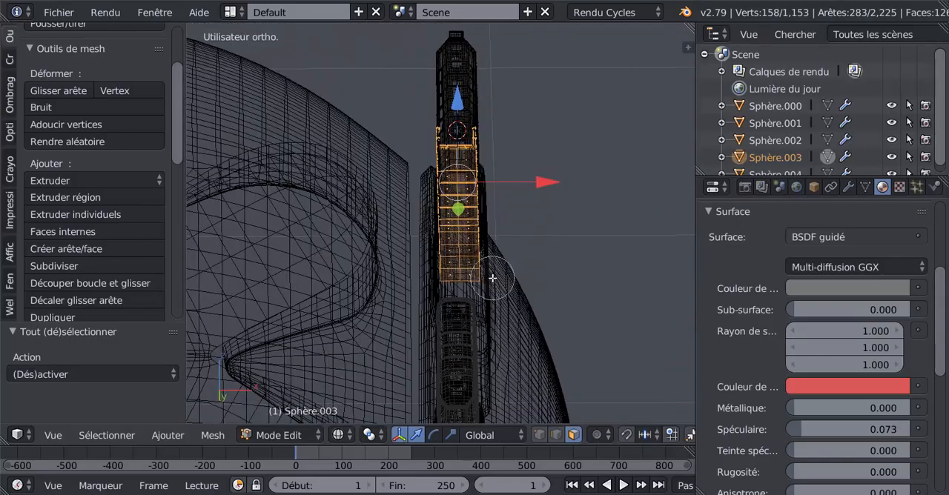
pyautogui.moveTo(454, 150); pyautogui.dragTo(459, 291, button='middle')
pyautogui.press('Escape')
pyautogui.moveTo(509, 246); pyautogui.dragTo(592, 296, button='middle')
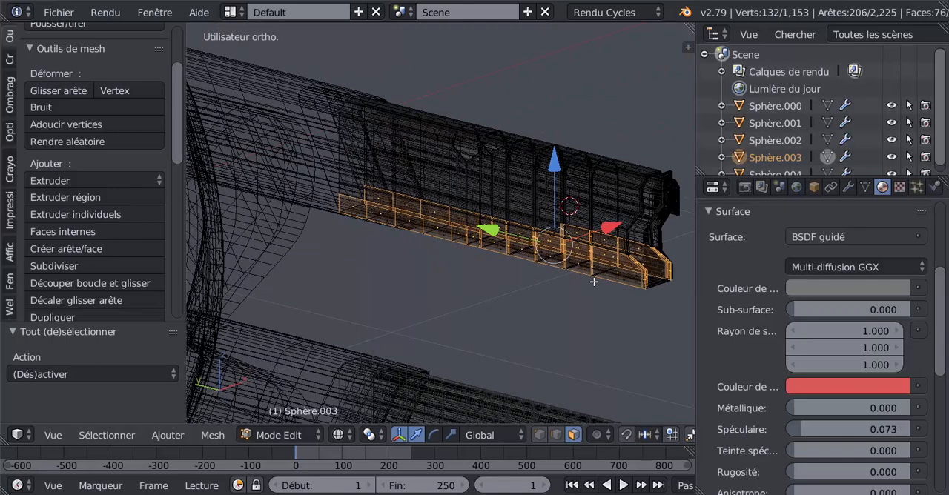
# Step: Return from wireframe to solid display and switch the transform manipulator to scale
pyautogui.press('z')
pyautogui.moveTo(594, 281)
pyautogui.mouseDown(button='middle')
pyautogui.moveTo(585, 248)
pyautogui.moveTo(487, 252)
pyautogui.mouseUp(button='middle')
pyautogui.scroll(1, 487, 252)
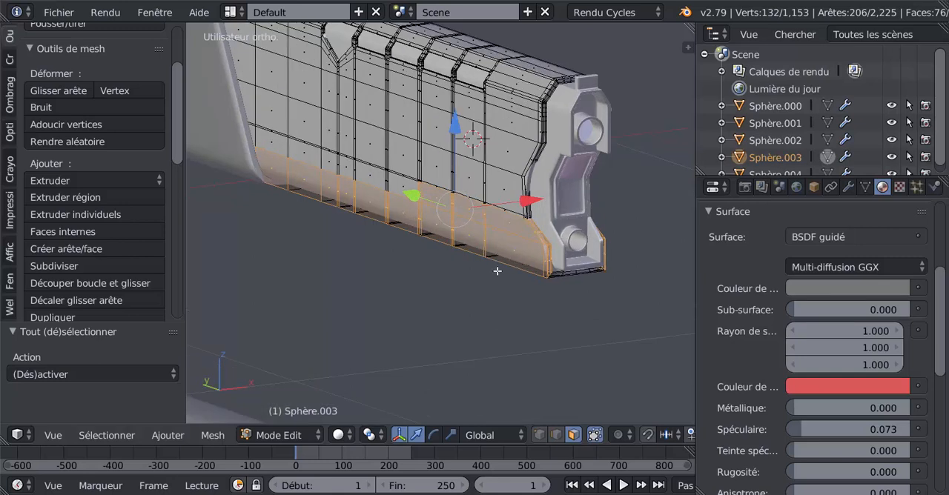
pyautogui.click(451, 435)
# Step: Try to extrude the strip's side faces in place and scale them inward by 0.808
pyautogui.moveTo(501, 318); pyautogui.dragTo(416, 322, button='middle')
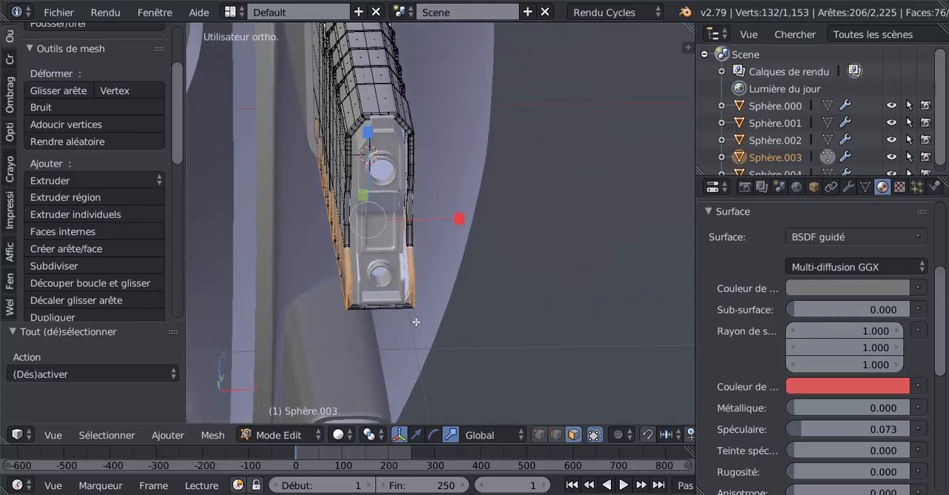
pyautogui.press('e')
pyautogui.rightClick(468, 276)
pyautogui.moveTo(463, 226); pyautogui.dragTo(443, 220)
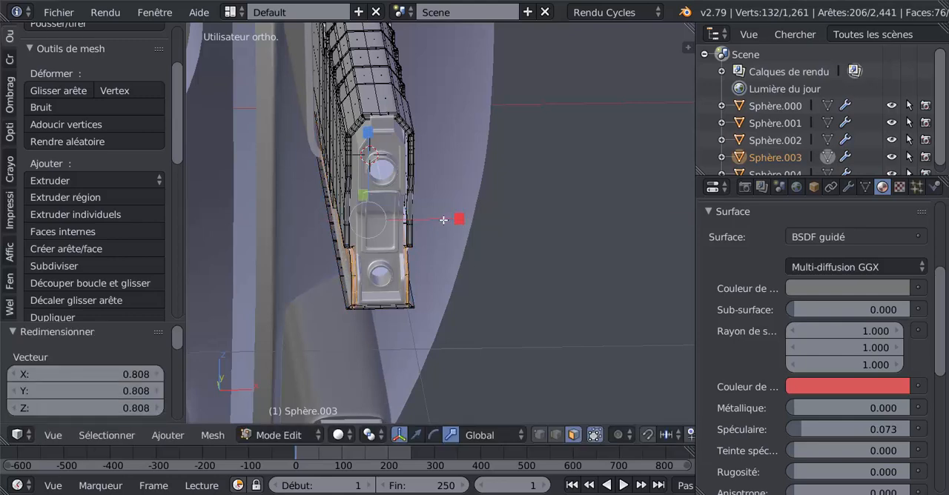
pyautogui.moveTo(450, 249); pyautogui.dragTo(455, 225, button='middle')
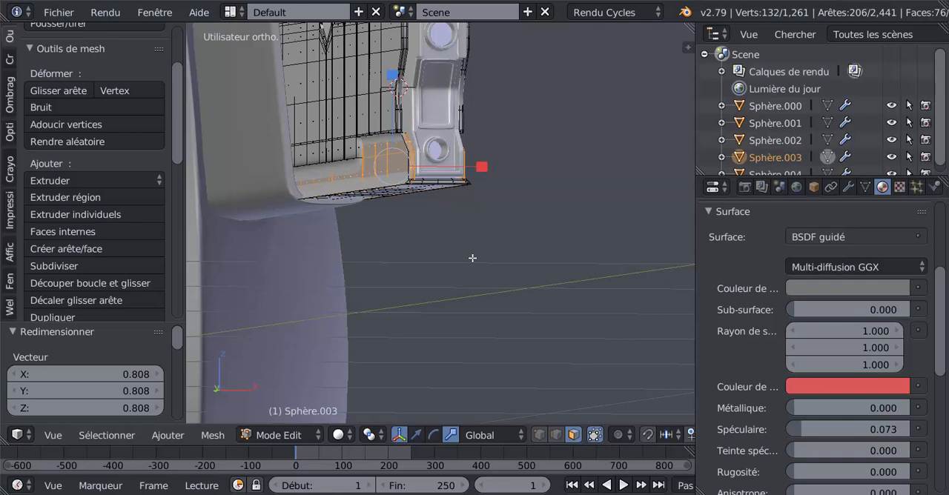
# Step: Undo the inward scaling, the extrusion and the underside deselection on the lower strip
pyautogui.hotkey('ctrl', 'z')
pyautogui.hotkey('ctrl', 'z')
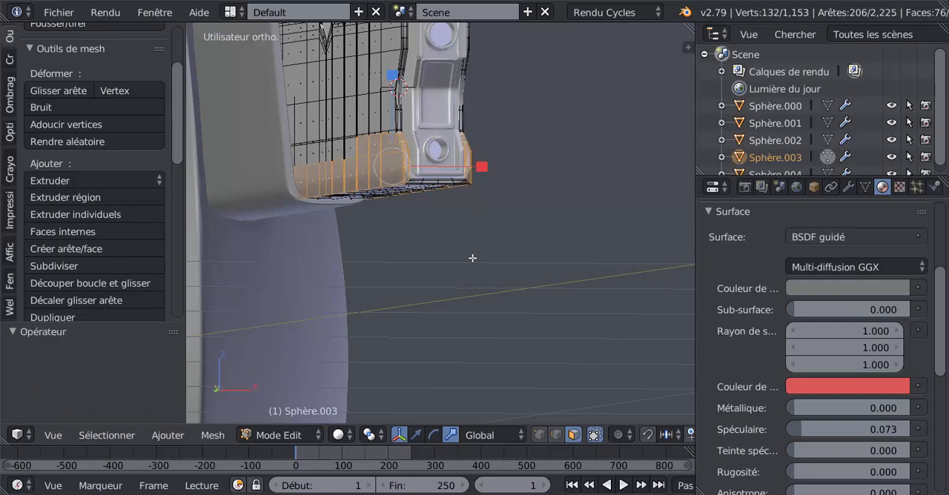
pyautogui.hotkey('ctrl', 'z')
# Step: Extrude the whole lower strip, underside included, in place and scale it inward by 0.832
pyautogui.moveTo(470, 257); pyautogui.dragTo(465, 268, button='middle')
pyautogui.press('e')
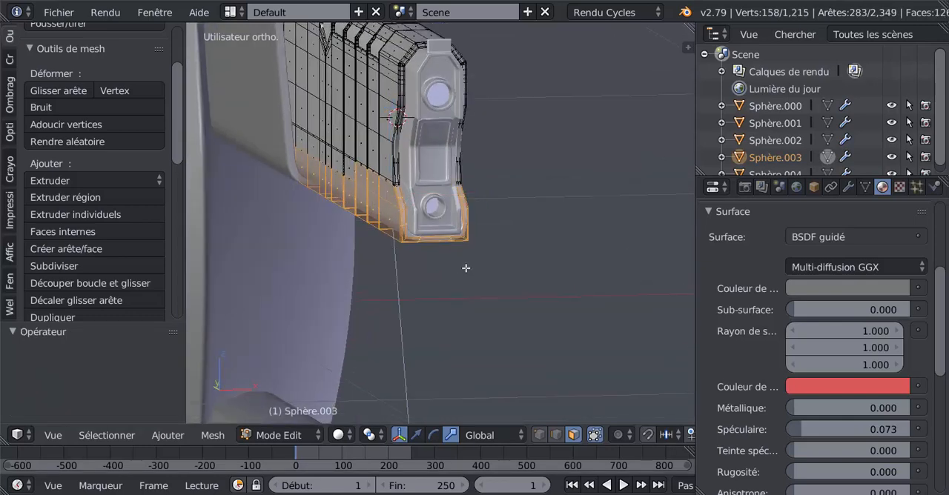
pyautogui.rightClick(465, 268)
pyautogui.press('s')
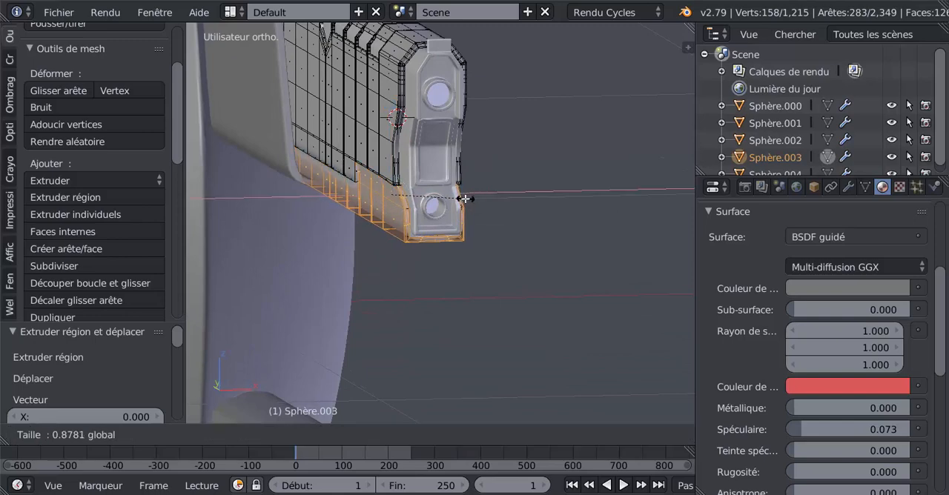
pyautogui.click(462, 201)
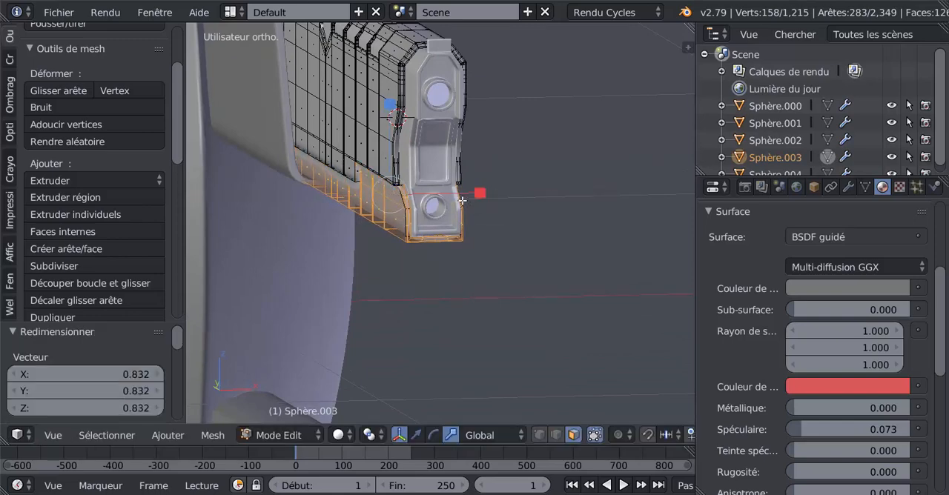
# Step: Examine the barrel's lower front corner up close in object and edit mode for shading flaws from the extrusion
pyautogui.press('Tab')
pyautogui.moveTo(465, 234); pyautogui.dragTo(389, 234, button='middle')
pyautogui.scroll(-2, 510, 232)
pyautogui.scroll(2, 367, 237)
pyautogui.press('Tab')
pyautogui.press('Tab')
pyautogui.press('Tab')
pyautogui.scroll(5, 391, 233)
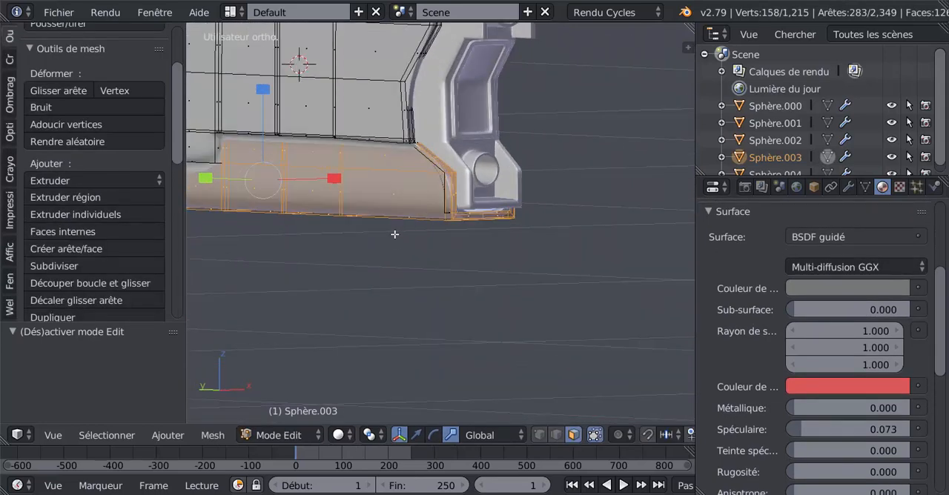
pyautogui.press('Tab')
pyautogui.scroll(1, 402, 226)
pyautogui.scroll(-3, 401, 223)
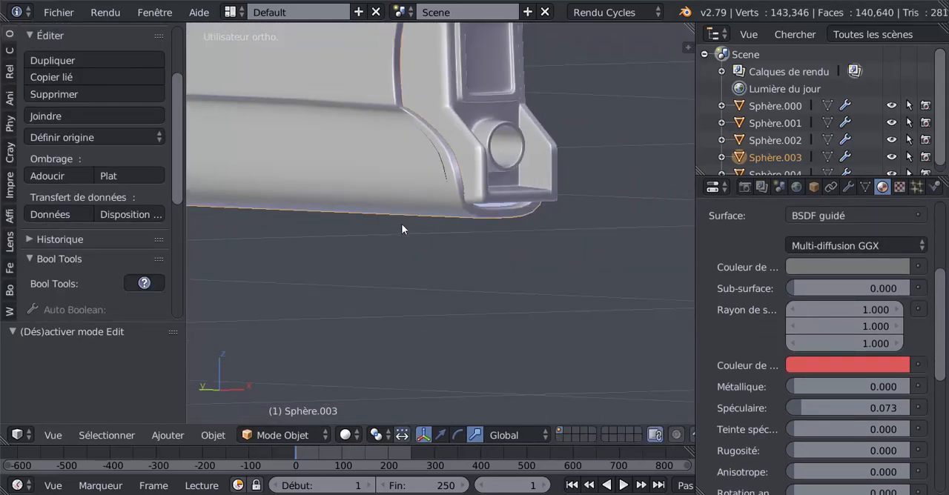
pyautogui.moveTo(444, 205); pyautogui.dragTo(446, 204, button='middle')
pyautogui.press('Tab')
pyautogui.scroll(2, 446, 204)
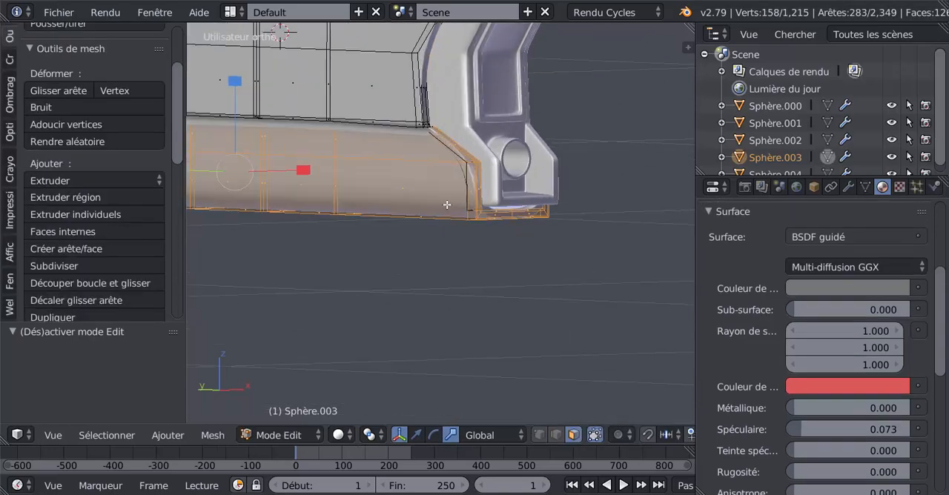
pyautogui.moveTo(450, 193)
pyautogui.mouseDown(button='middle')
pyautogui.moveTo(456, 185)
pyautogui.moveTo(451, 198)
pyautogui.moveTo(459, 194)
pyautogui.mouseUp(button='middle')
pyautogui.scroll(-2, 493, 178)
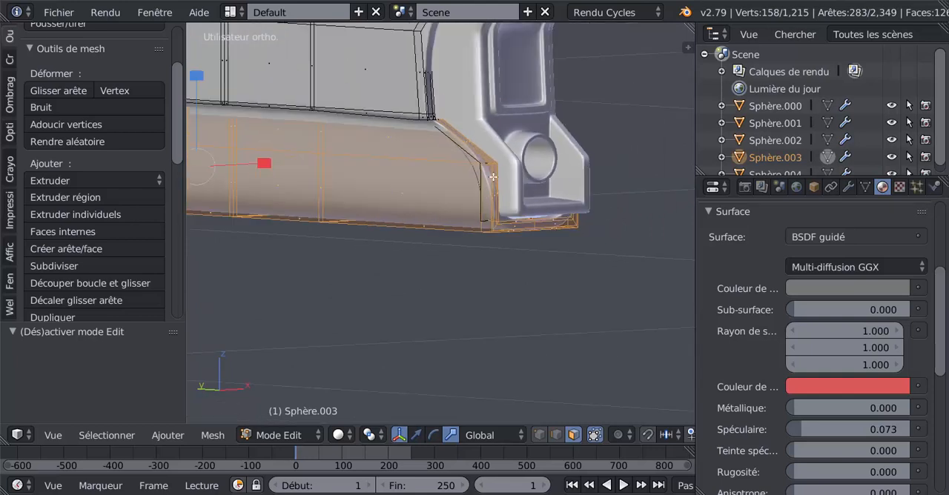
pyautogui.press('Tab')
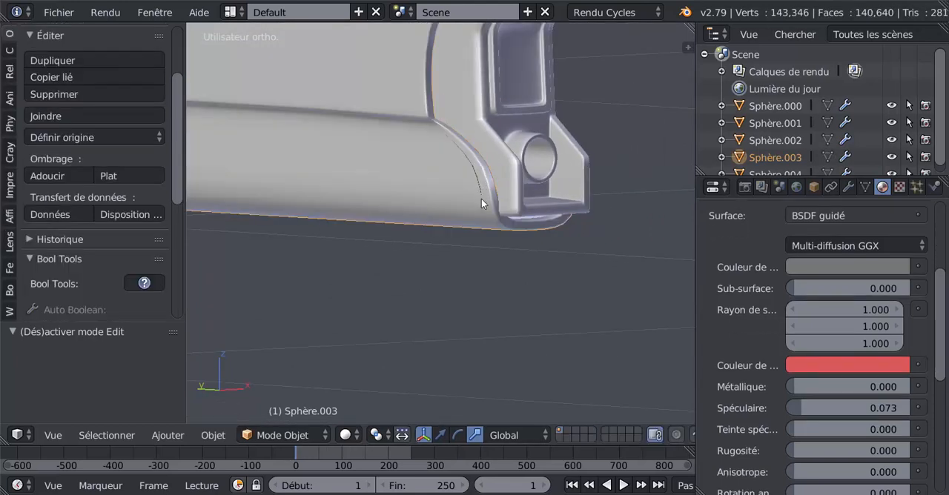
# Step: Switch the barrel mesh to vertex selection in a right-side wireframe edit view and clear the existing selection
pyautogui.moveTo(481, 204); pyautogui.dragTo(491, 154, button='middle')
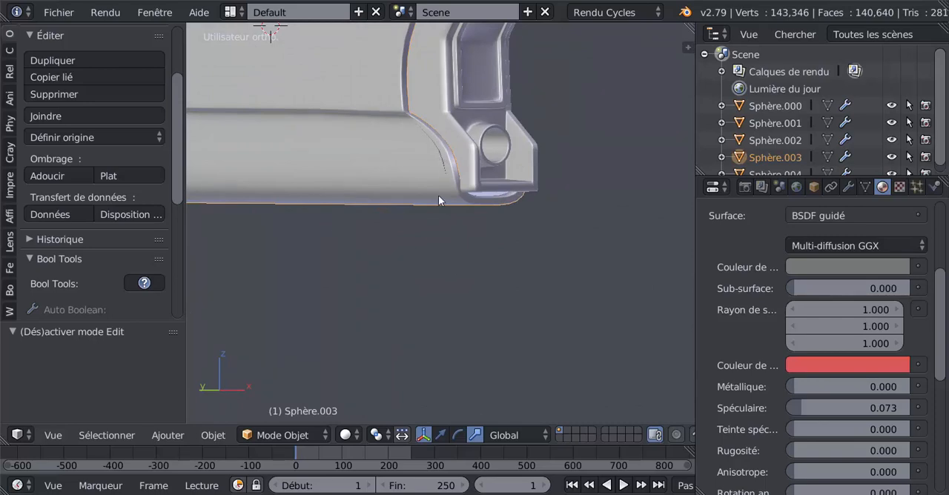
pyautogui.moveTo(438, 196); pyautogui.dragTo(505, 216, button='middle')
pyautogui.press('Tab')
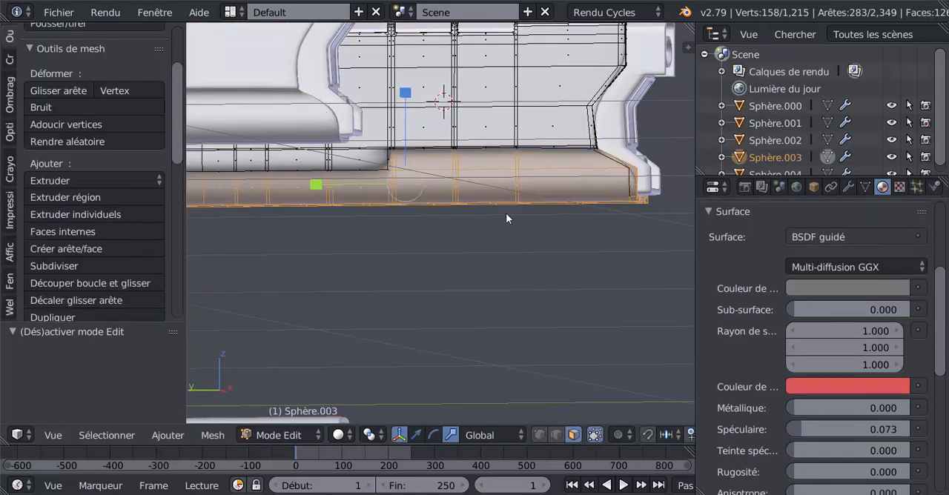
pyautogui.press('KP_3')
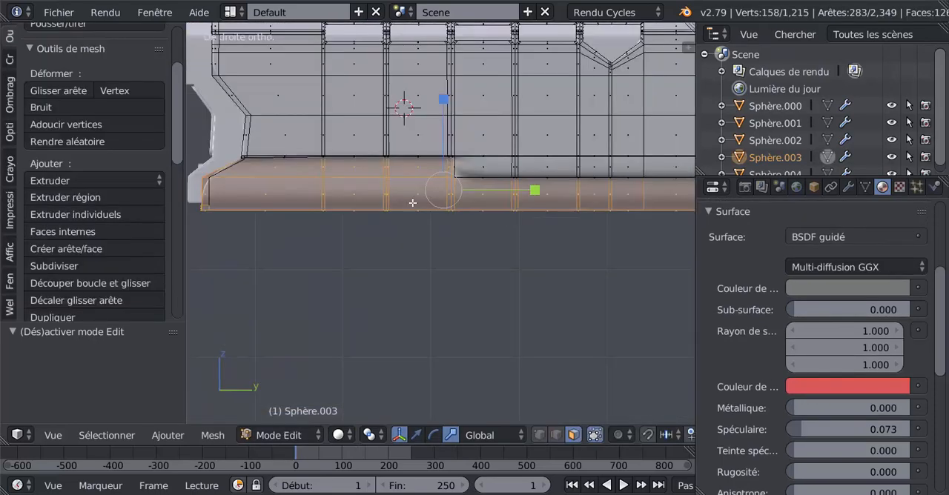
pyautogui.click(536, 435)
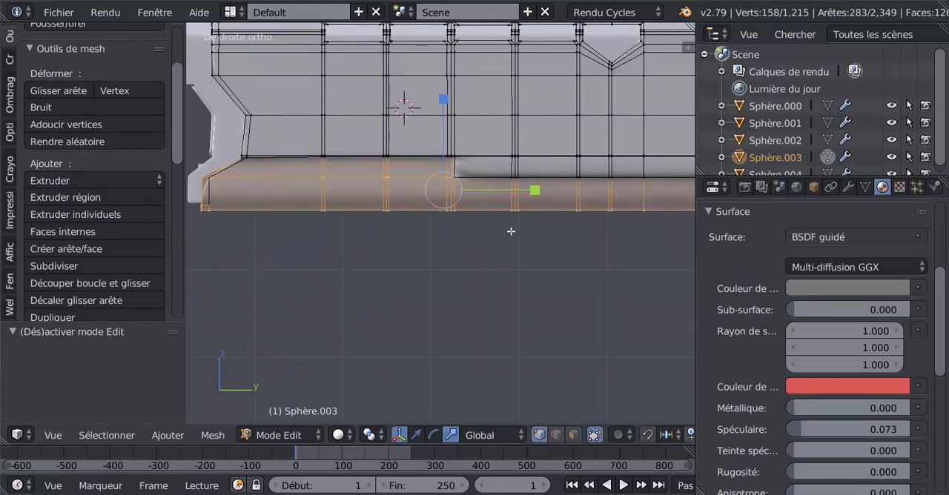
pyautogui.press('z')
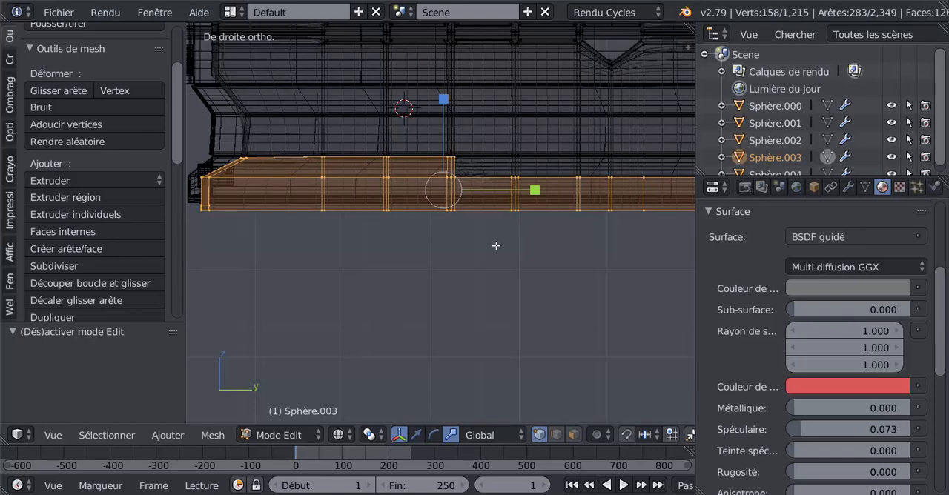
pyautogui.click(452, 181)
pyautogui.rightClick(451, 181)
pyautogui.press('z')
pyautogui.press('a')
pyautogui.press('z')
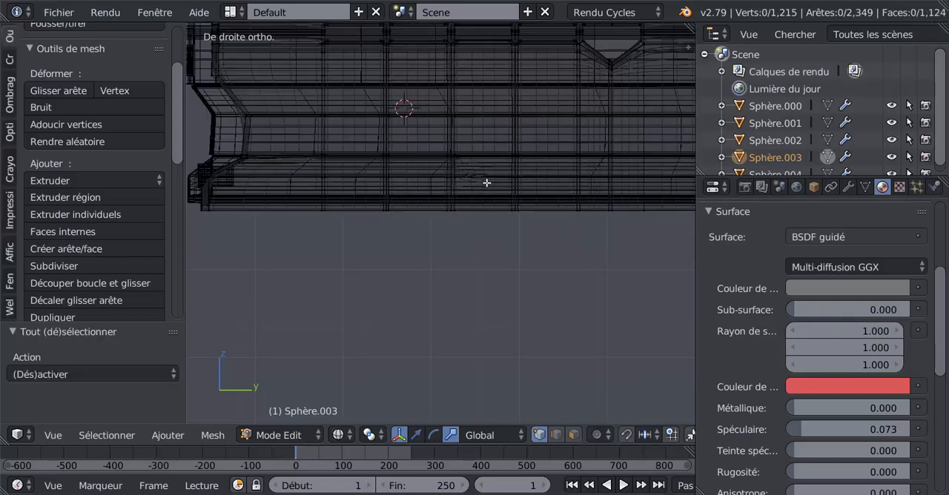
# Step: Circle-select the lower vertices of the strip's vertical step and move them 0.037 along Y to slant the step
pyautogui.press('c')
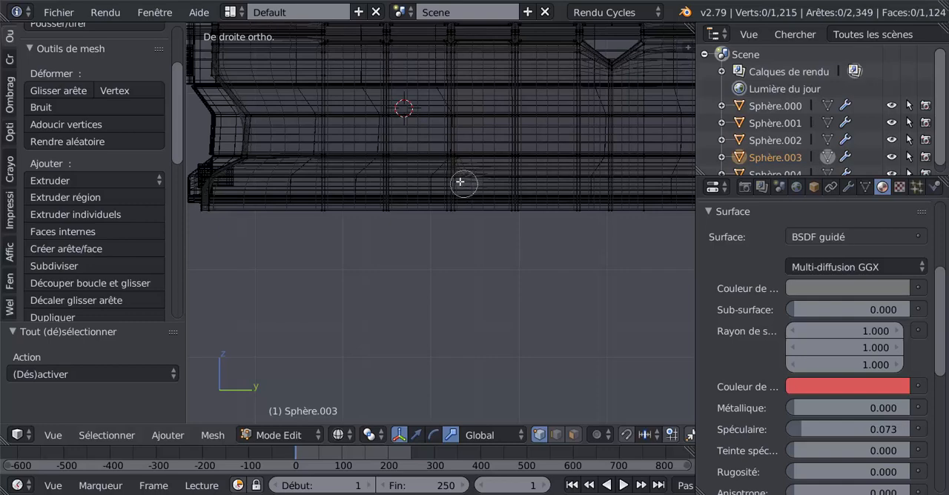
pyautogui.click(452, 183)
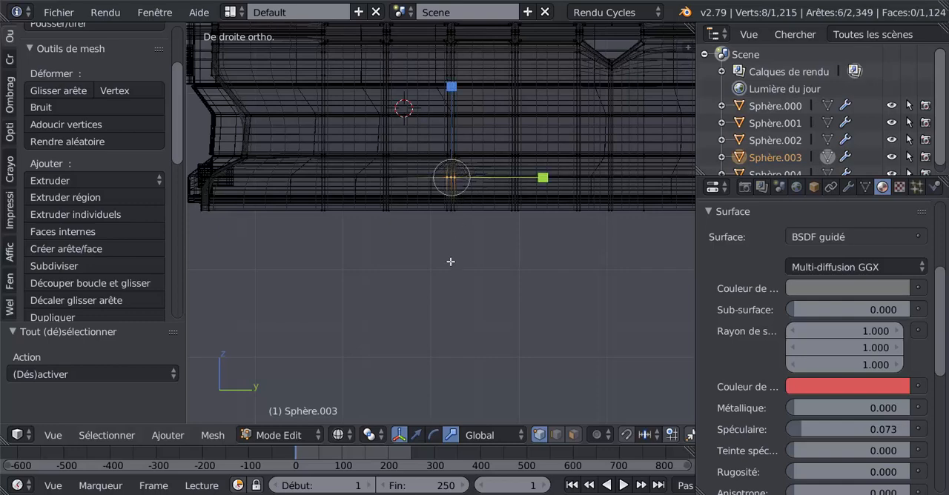
pyautogui.press('z')
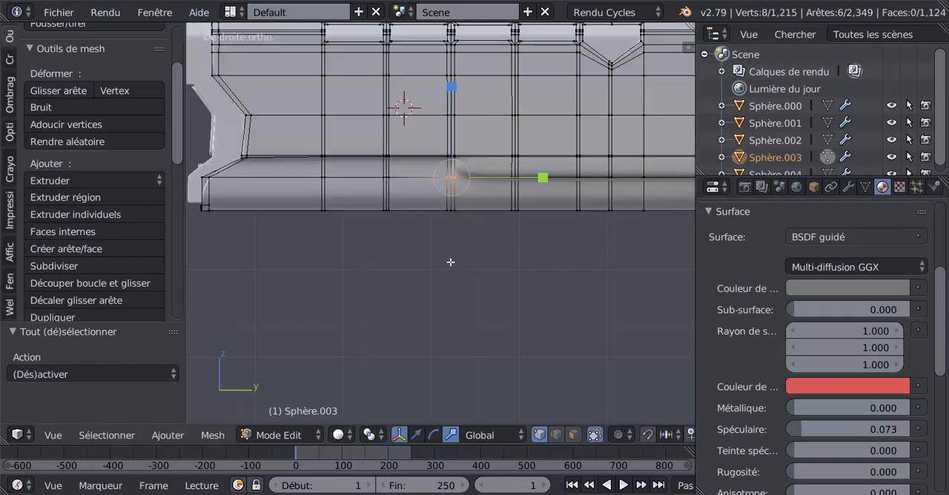
pyautogui.click(418, 435)
pyautogui.moveTo(534, 181); pyautogui.dragTo(559, 174)
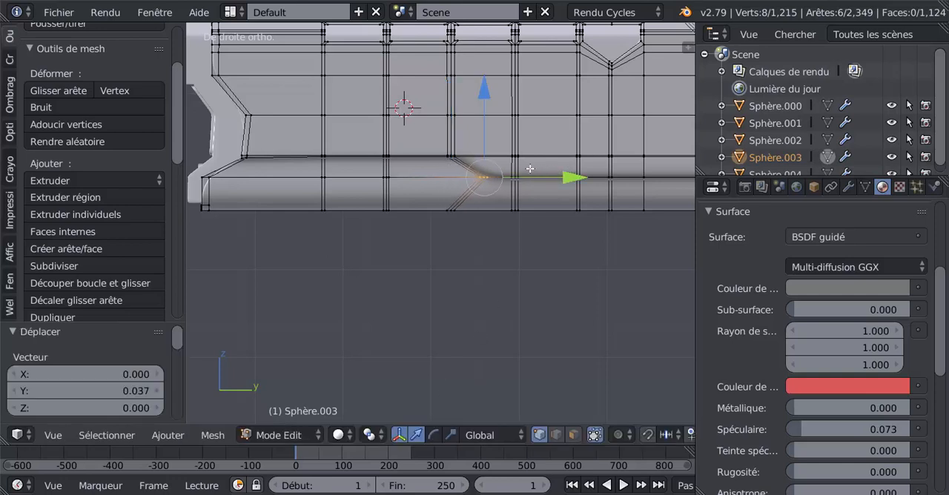
# Step: Add a lengthwise loop cut in the narrow band just above the lower strip's edge
pyautogui.hotkey('ctrl', 'r')
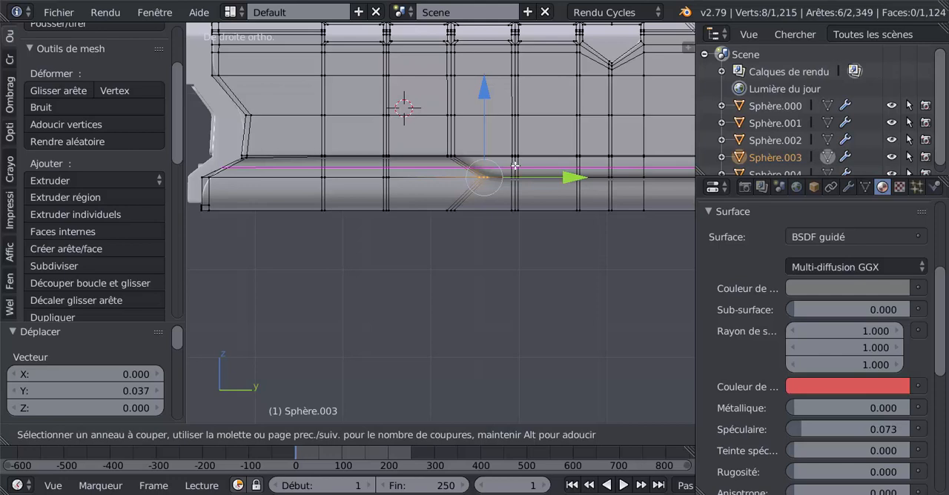
pyautogui.click(515, 165)
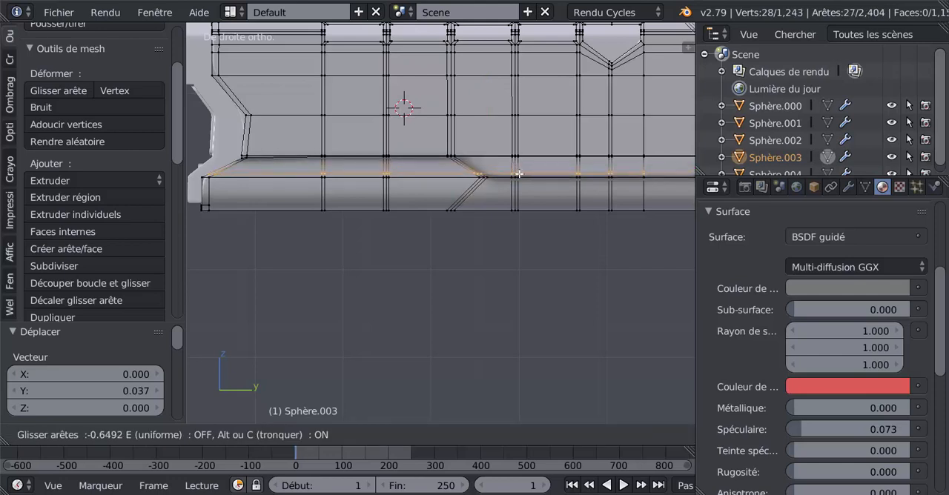
pyautogui.click(519, 174)
pyautogui.keyDown('ctrl'); pyautogui.rightClick(515, 164); pyautogui.keyUp('ctrl')
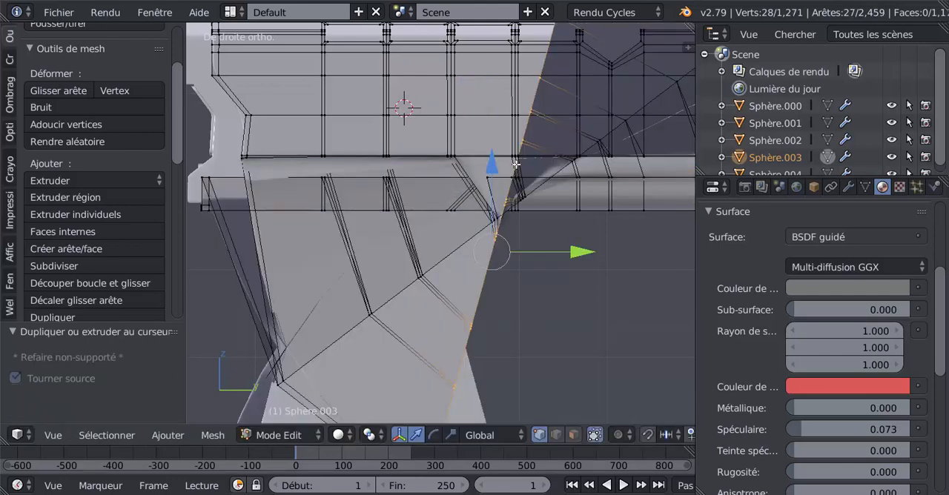
pyautogui.rightClick(516, 165)
pyautogui.hotkey('ctrl', 'z')
pyautogui.hotkey('ctrl', 'z')
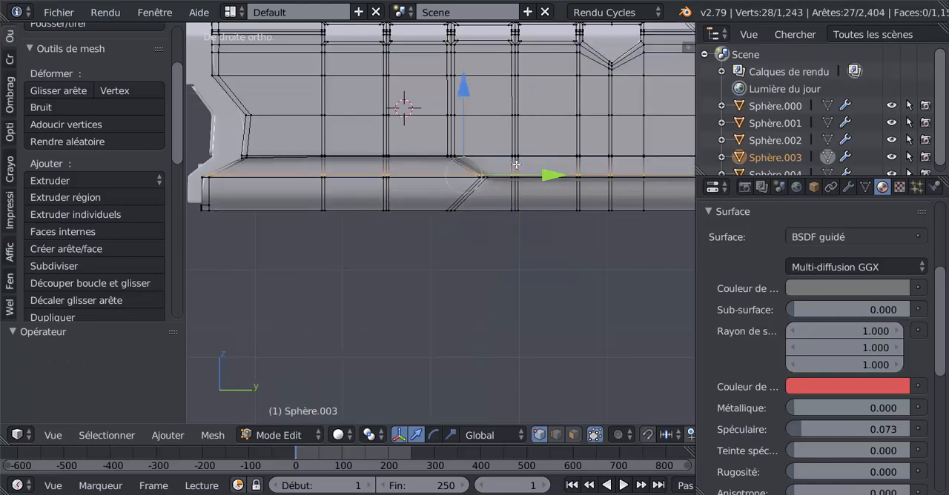
# Step: Add a second lengthwise loop cut in the narrow band, slid close to its upper edge
pyautogui.hotkey('ctrl', 'r')
pyautogui.click(516, 165)
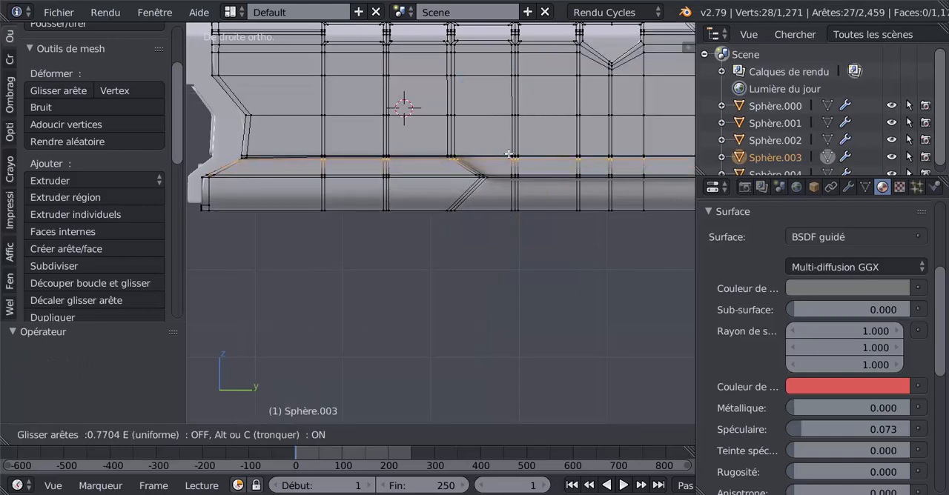
pyautogui.click(510, 158)
pyautogui.press('Tab')
pyautogui.press('Tab')
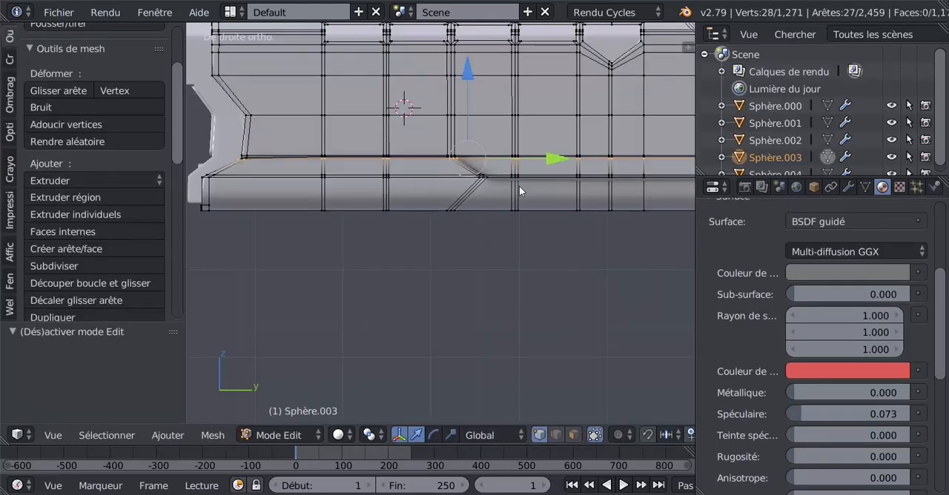
# Step: Add a lengthwise loop cut in the lower strip, slid up against its top edge, and check the shading in object mode
pyautogui.hotkey('ctrl', 'r')
pyautogui.click(518, 189)
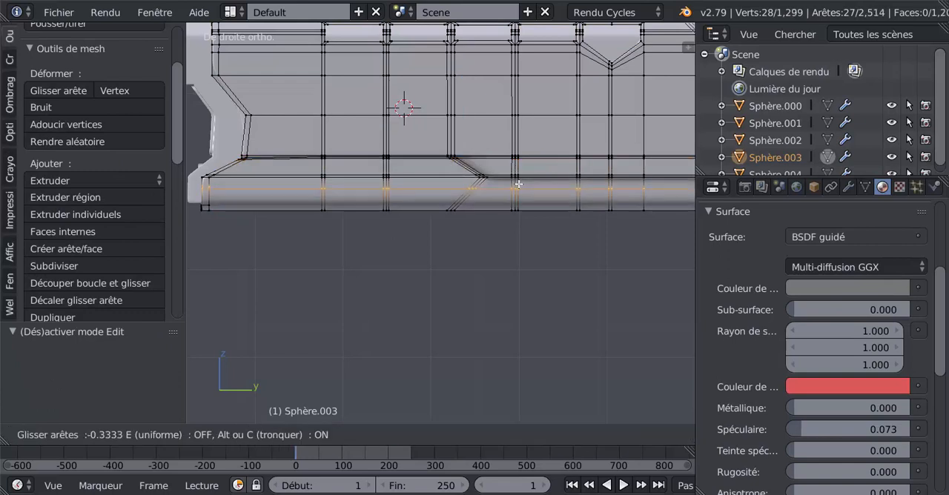
pyautogui.click(521, 178)
pyautogui.press('Tab')
pyautogui.scroll(-3, 493, 192)
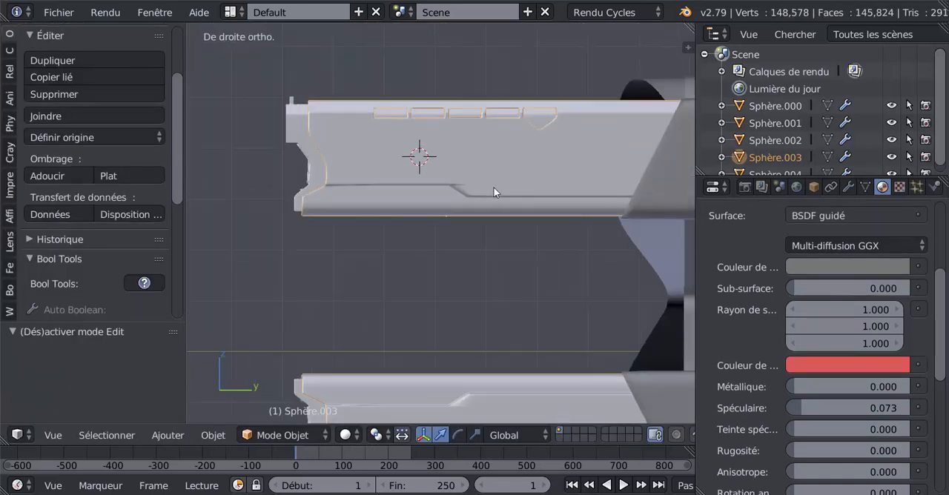
pyautogui.scroll(3, 475, 199)
pyautogui.press('Tab')
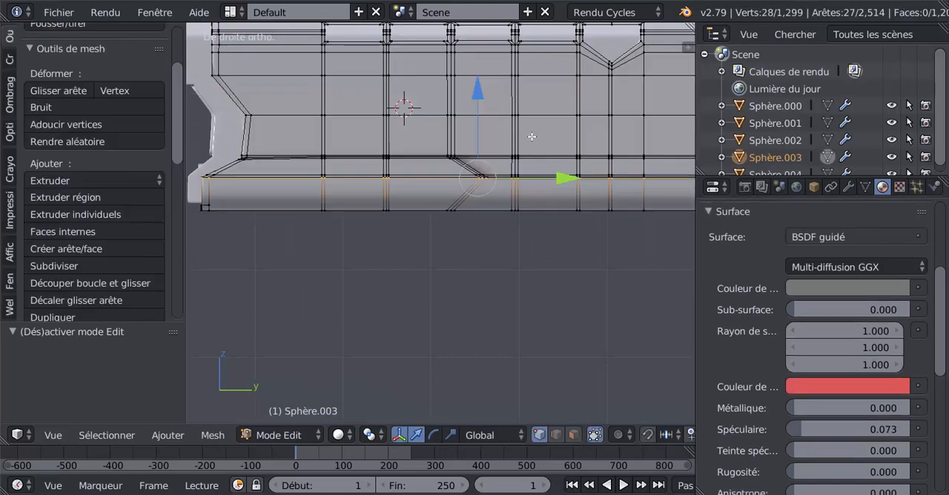
# Step: Add a crosswise loop cut beside the slanted step and slide it close to the step's edge loops
pyautogui.hotkey('ctrl', 'r')
pyautogui.click(493, 119)
pyautogui.click(480, 120)
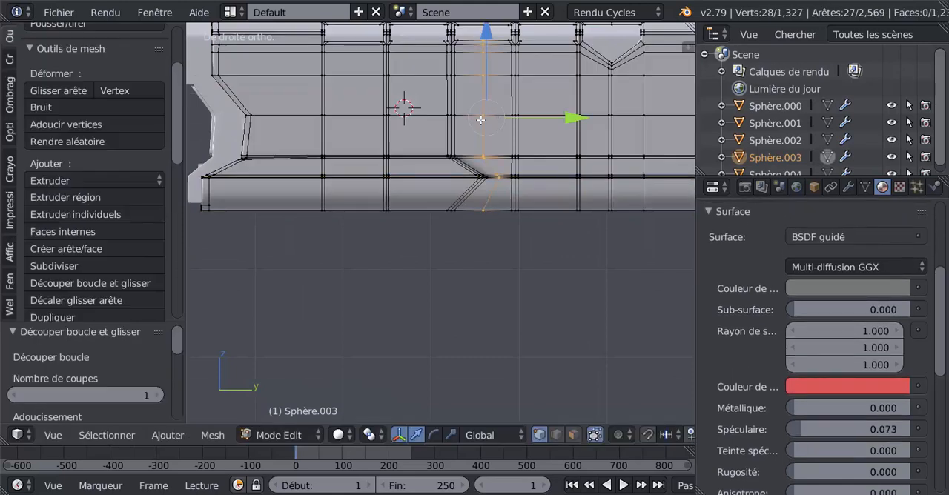
pyautogui.press('g')
pyautogui.press('g')
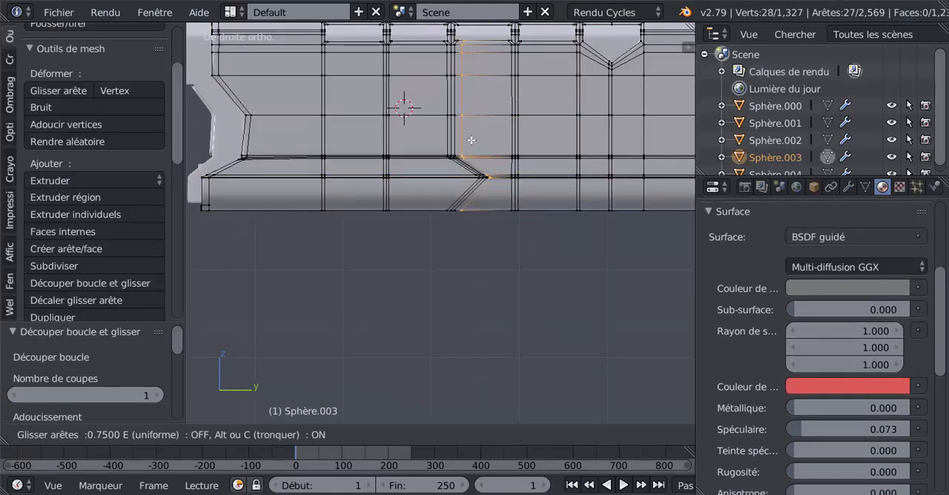
pyautogui.click(468, 143)
pyautogui.press('Tab')
pyautogui.scroll(-4, 469, 150)
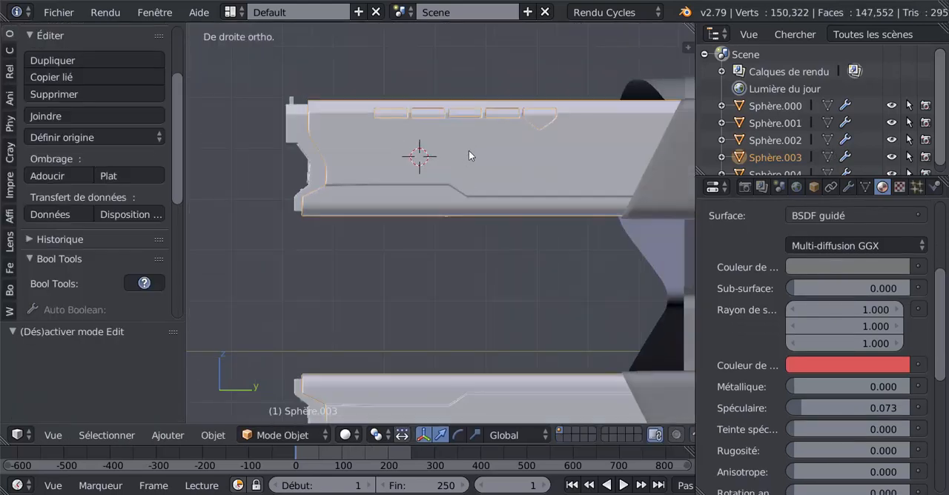
# Step: Add a lengthwise loop cut to the lower strip on the barrel's opposite side, slid towards the strip's top edge
pyautogui.moveTo(415, 193); pyautogui.dragTo(461, 219, button='middle')
pyautogui.press('Tab')
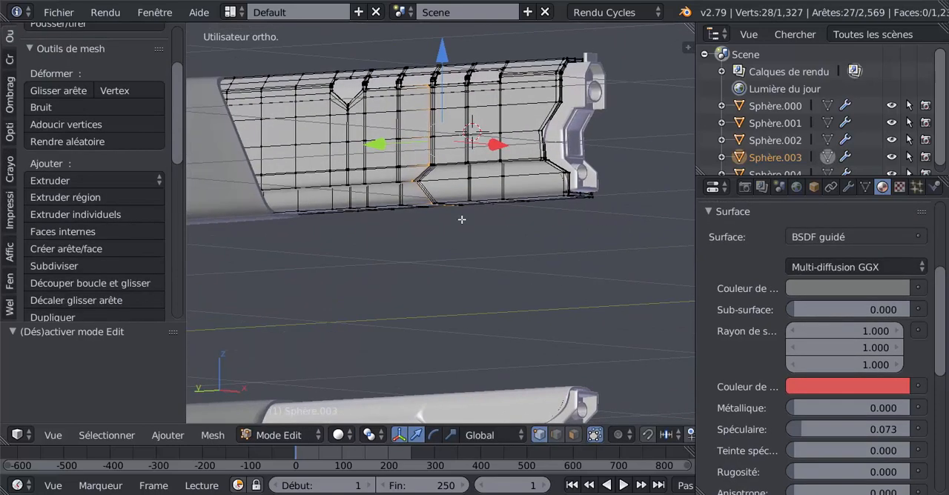
pyautogui.hotkey('ctrl', 'r')
pyautogui.click(430, 191)
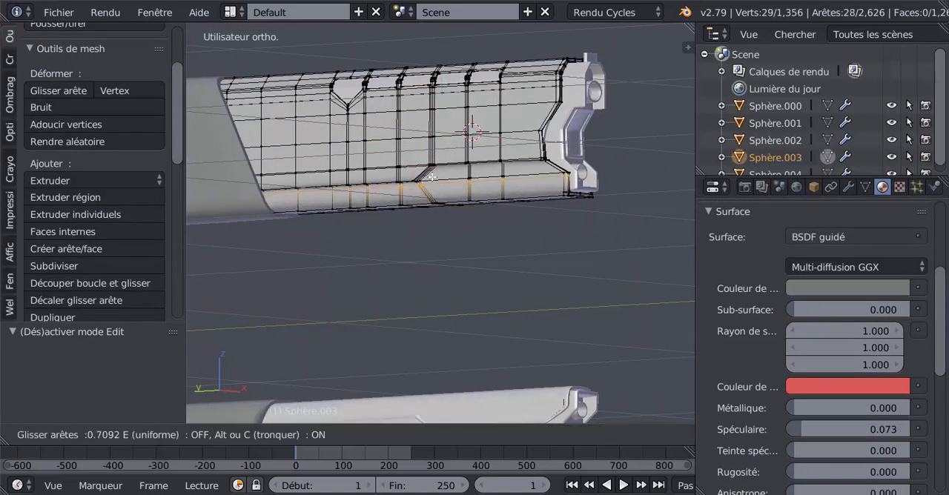
pyautogui.click(432, 177)
pyautogui.press('Tab')
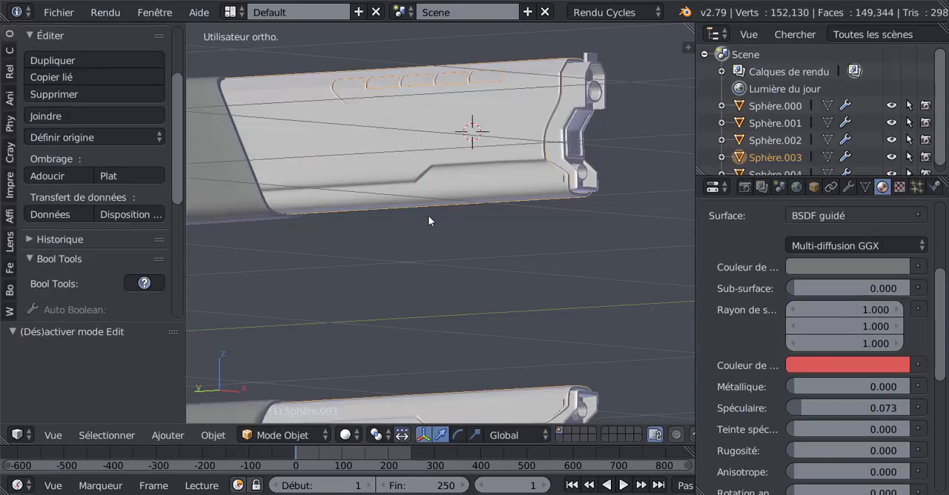
# Step: Add two lengthwise loop cuts in the opposite side's narrow band, one near its lower edge and one near its upper edge
pyautogui.moveTo(420, 220)
pyautogui.mouseDown(button='middle')
pyautogui.moveTo(395, 230)
pyautogui.moveTo(428, 241)
pyautogui.moveTo(476, 209)
pyautogui.moveTo(435, 220)
pyautogui.mouseUp(button='middle')
pyautogui.press('Tab')
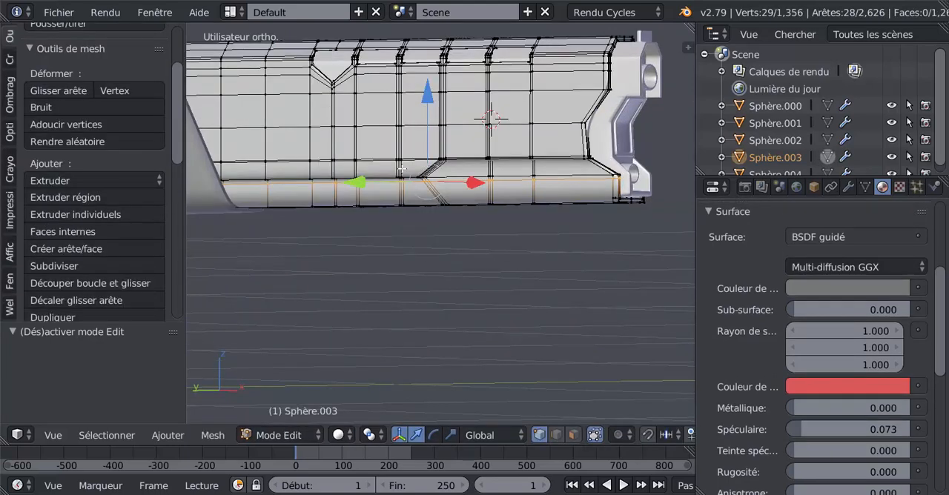
pyautogui.hotkey('ctrl', 'r')
pyautogui.click(401, 172)
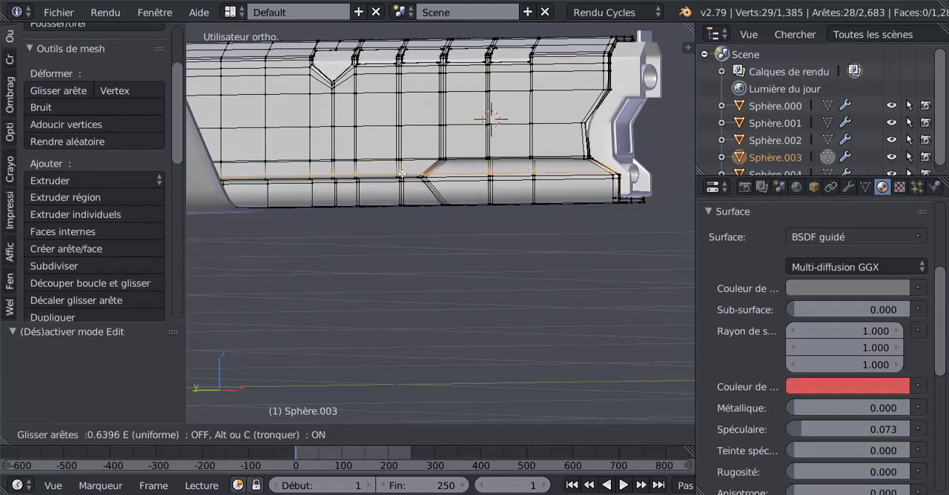
pyautogui.click(401, 172)
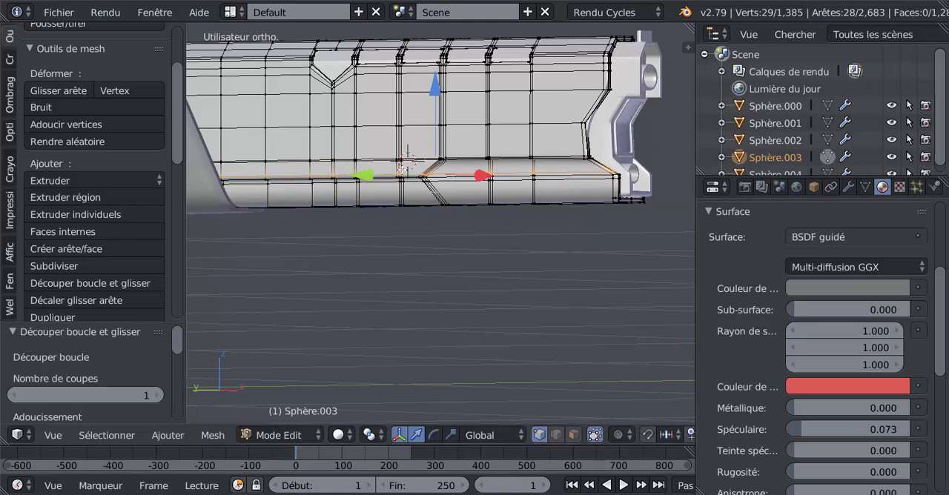
pyautogui.hotkey('ctrl', 'r')
pyautogui.click(404, 165)
pyautogui.click(403, 164)
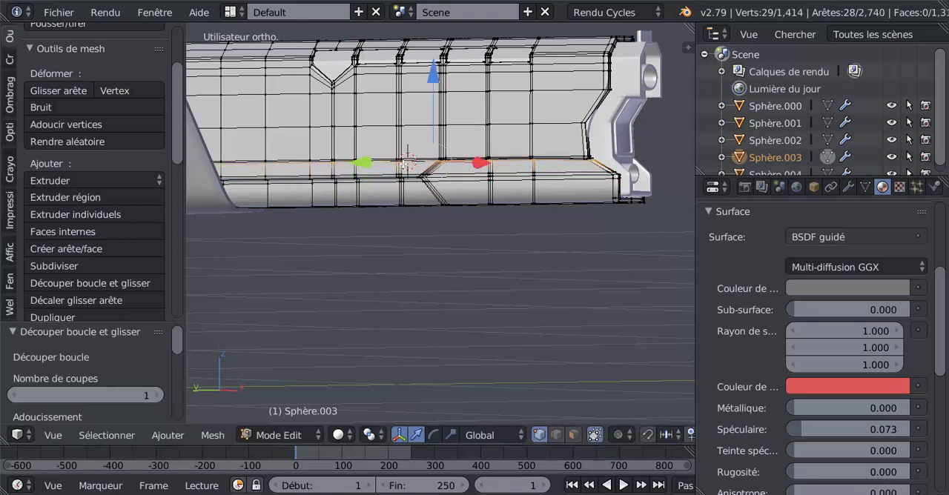
# Step: Add a crosswise loop cut on the opposite side, slid tight against the slanted step's edge loops
pyautogui.hotkey('ctrl', 'r')
pyautogui.click(452, 148)
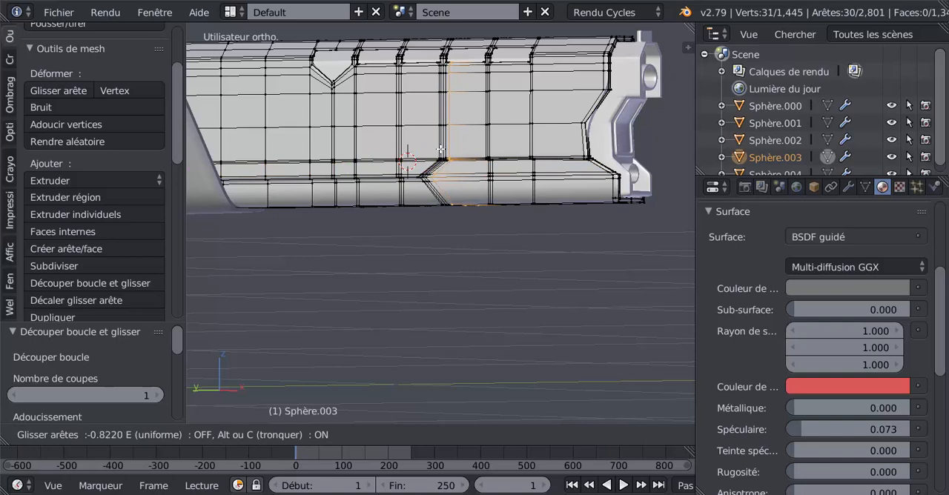
pyautogui.click(441, 151)
pyautogui.press('Tab')
# Step: Select the opposite side's lengthwise loop below the strip's top edge, slide it closer to that edge, and inspect the barrels
pyautogui.moveTo(440, 166); pyautogui.dragTo(473, 174, button='middle')
pyautogui.press('Tab')
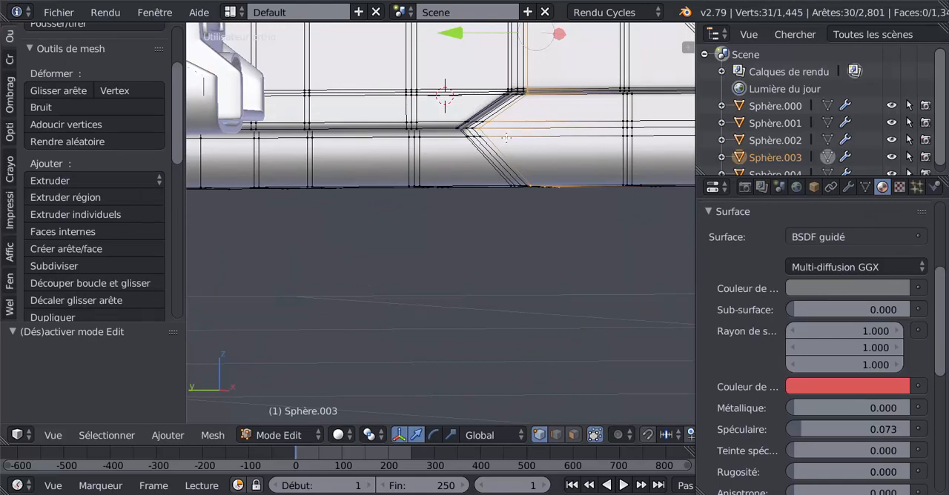
pyautogui.keyDown('alt'); pyautogui.rightClick(506, 138); pyautogui.keyUp('alt')
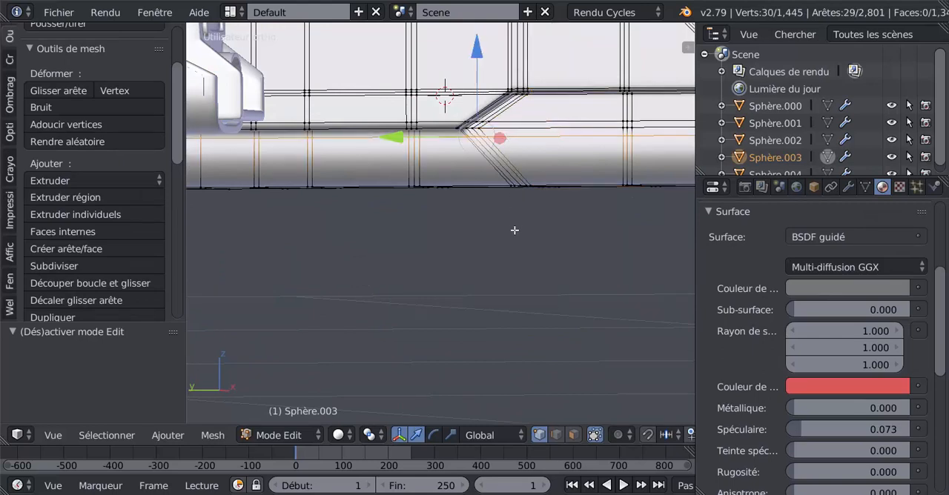
pyautogui.press('g')
pyautogui.press('g')
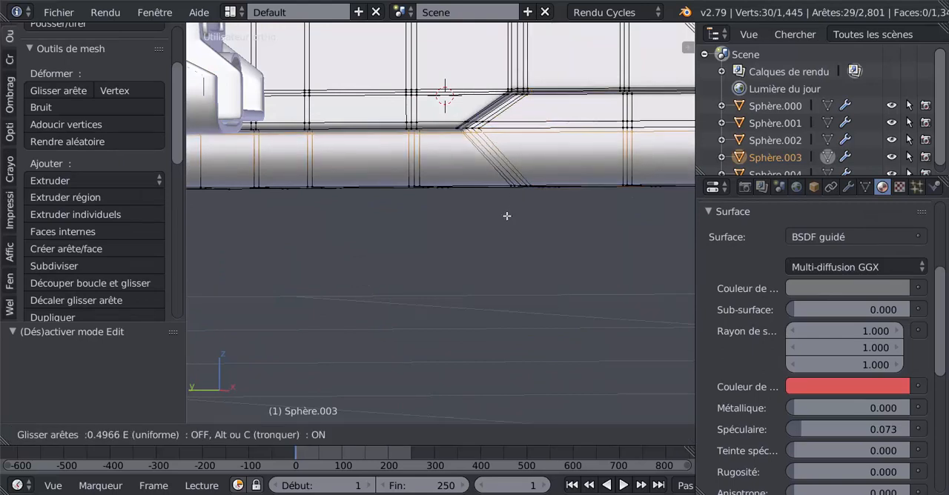
pyautogui.click(506, 214)
pyautogui.press('Tab')
pyautogui.scroll(-6, 504, 213)
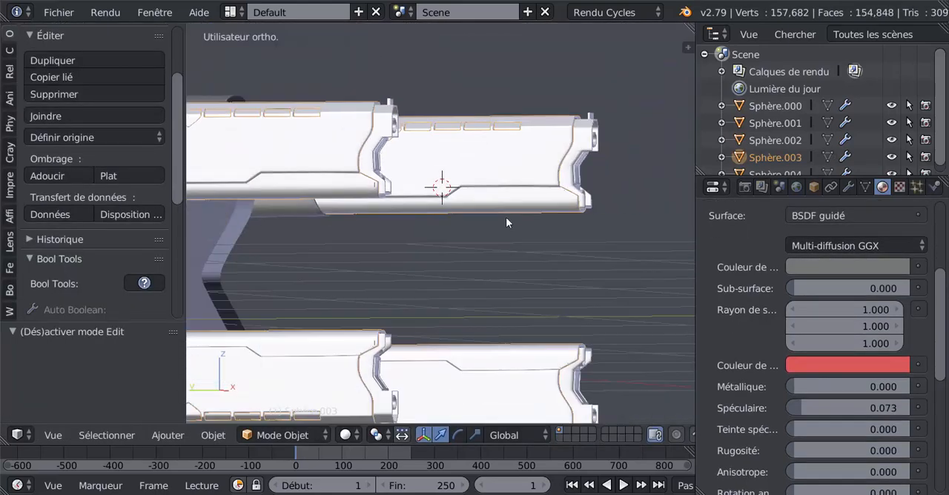
pyautogui.moveTo(455, 232); pyautogui.dragTo(416, 219, button='middle')
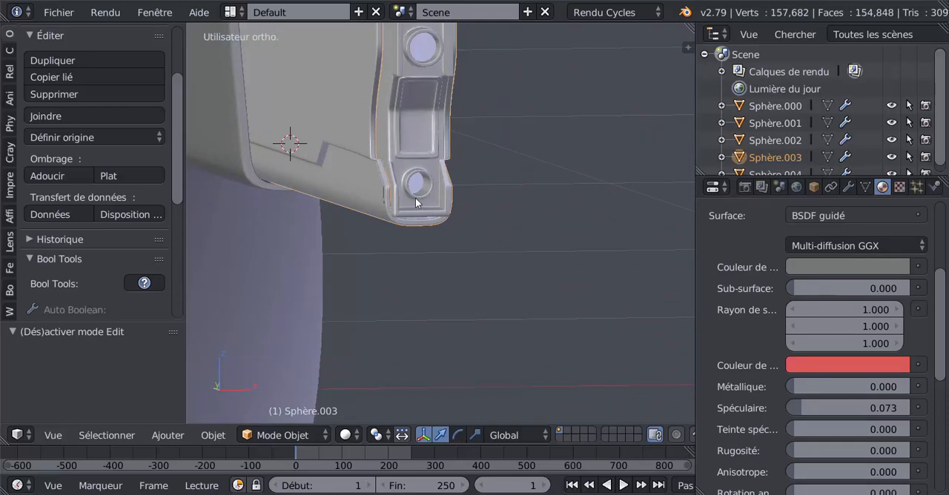
# Step: Select the grey barrel section's entire mesh and widen it along the X axis by a factor of 1.045
pyautogui.rightClick(418, 154)
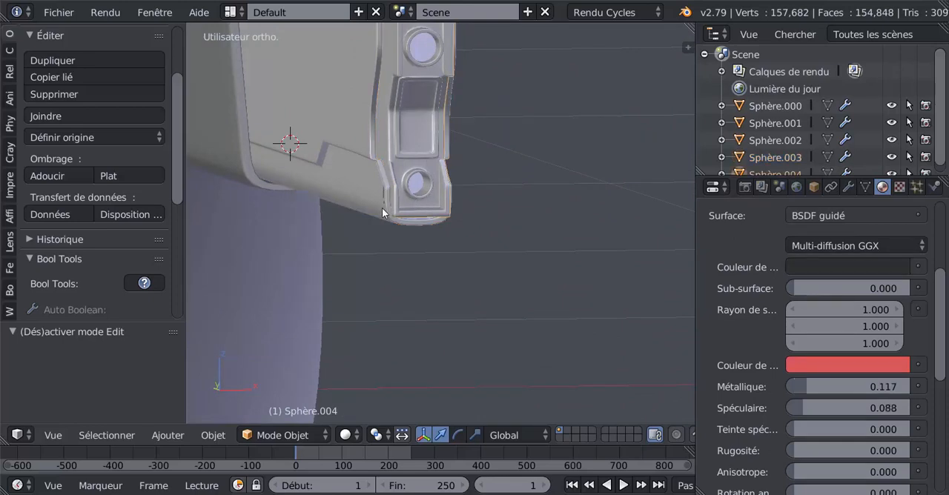
pyautogui.moveTo(399, 244); pyautogui.dragTo(473, 239, button='middle')
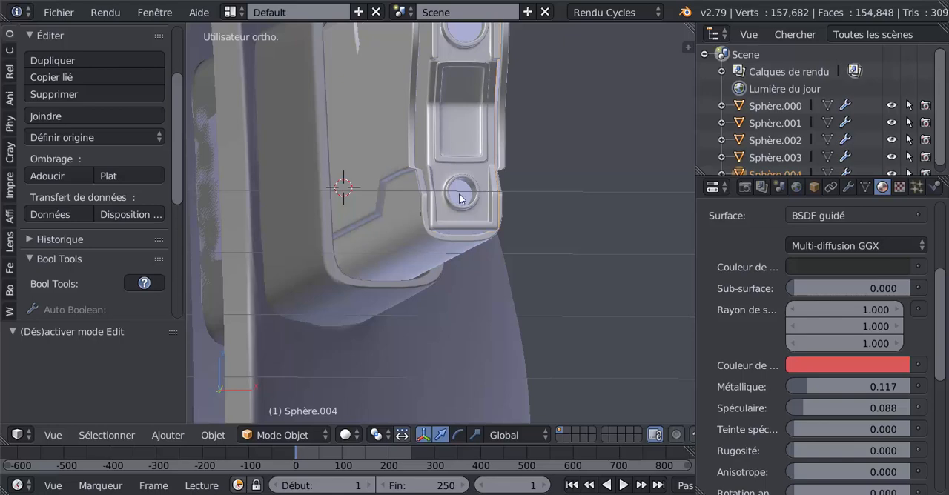
pyautogui.press('Tab')
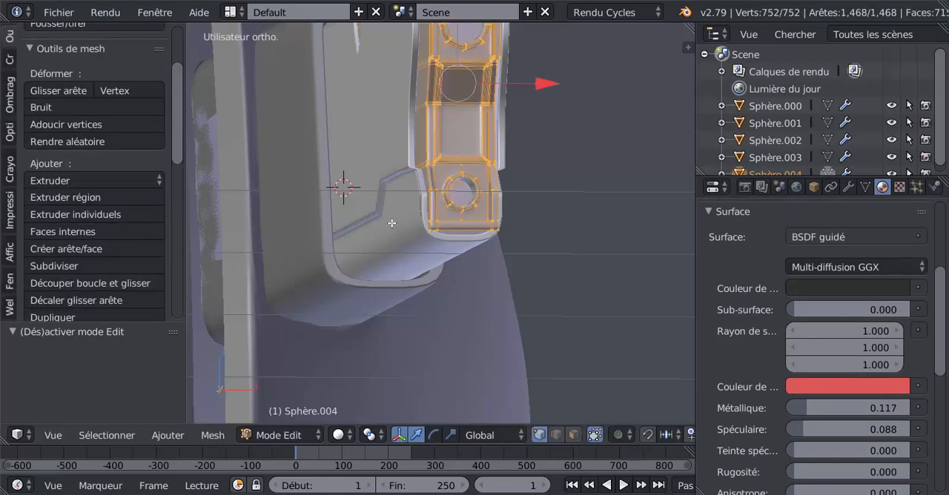
pyautogui.press('Tab')
pyautogui.rightClick(392, 222)
pyautogui.press('Tab')
pyautogui.scroll(-1, 392, 226)
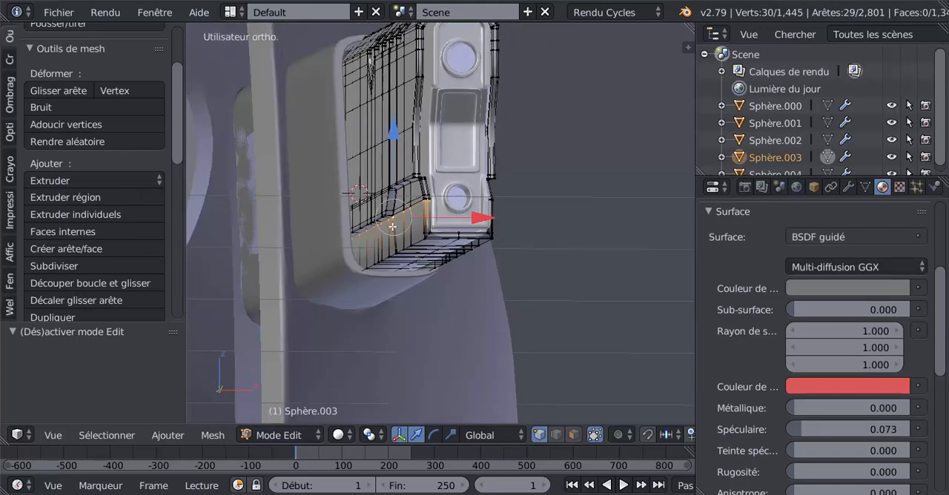
pyautogui.moveTo(389, 241); pyautogui.dragTo(383, 260, button='middle')
pyautogui.press('a')
pyautogui.press('a')
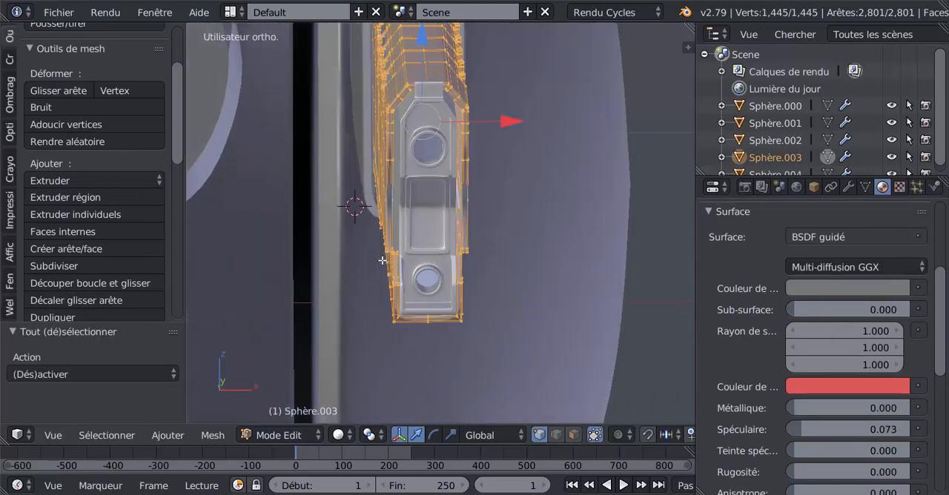
pyautogui.click(450, 435)
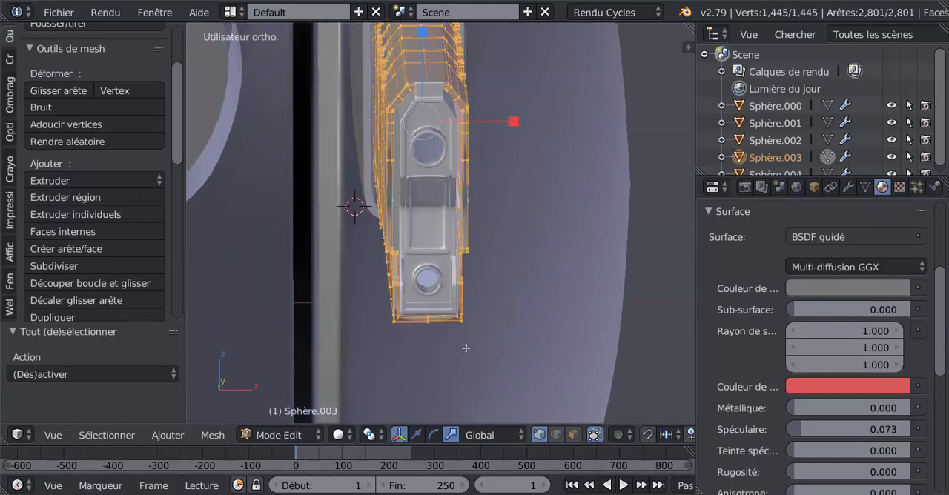
pyautogui.moveTo(513, 121); pyautogui.dragTo(517, 121)
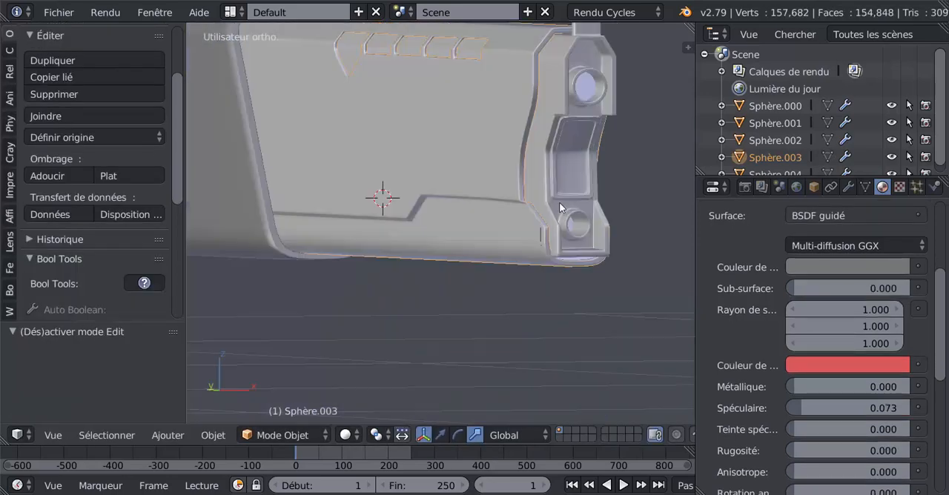
# Step: Inspect the widened grey section around the drone's barrels in wireframe and solid shading, with nothing selected
pyautogui.moveTo(561, 208); pyautogui.dragTo(473, 251, button='middle')
pyautogui.press('Tab')
pyautogui.press('Tab')
pyautogui.press('Tab')
pyautogui.press('Tab')
pyautogui.press('z')
pyautogui.press('Tab')
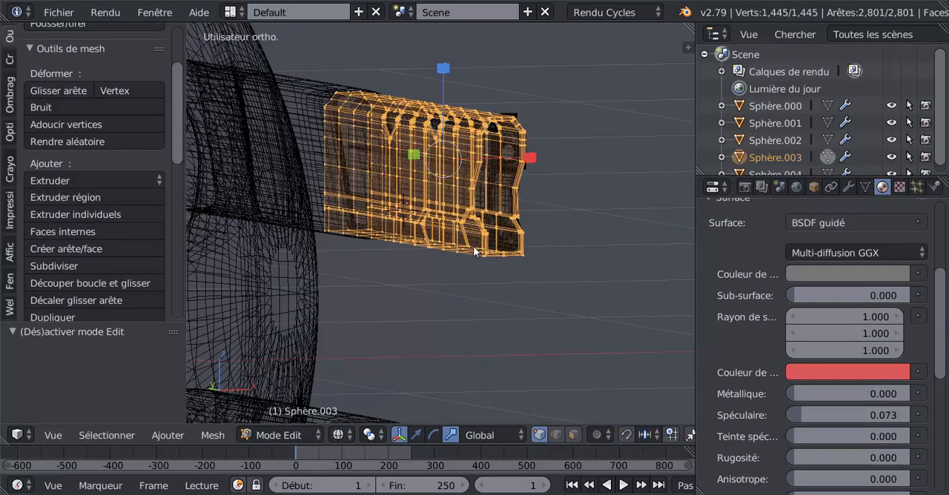
pyautogui.press('z')
pyautogui.press('Tab')
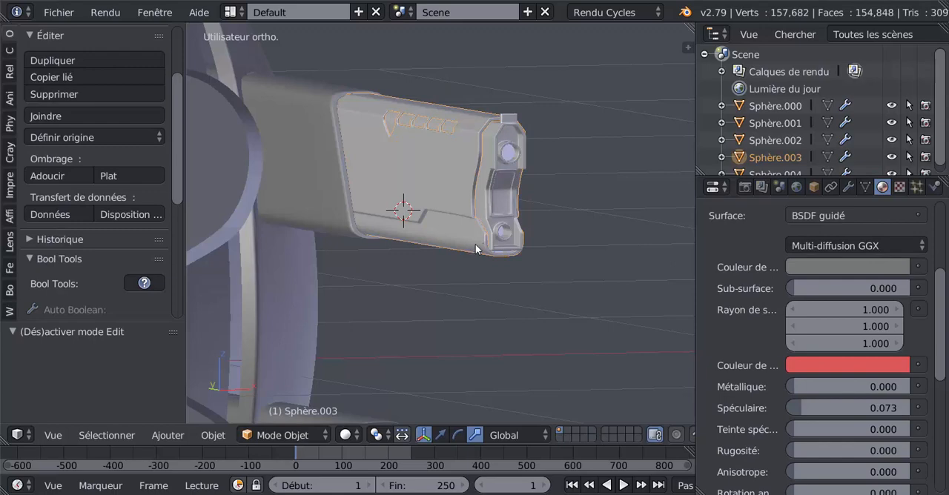
pyautogui.scroll(2, 475, 244)
pyautogui.press('a')
pyautogui.moveTo(475, 240); pyautogui.dragTo(380, 229, button='middle')
pyautogui.scroll(-4, 381, 230)
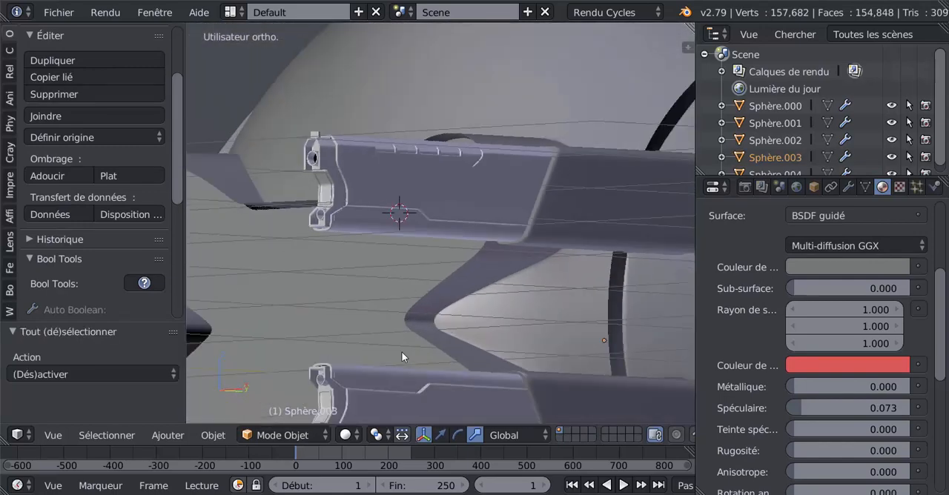
pyautogui.scroll(-3, 412, 357)
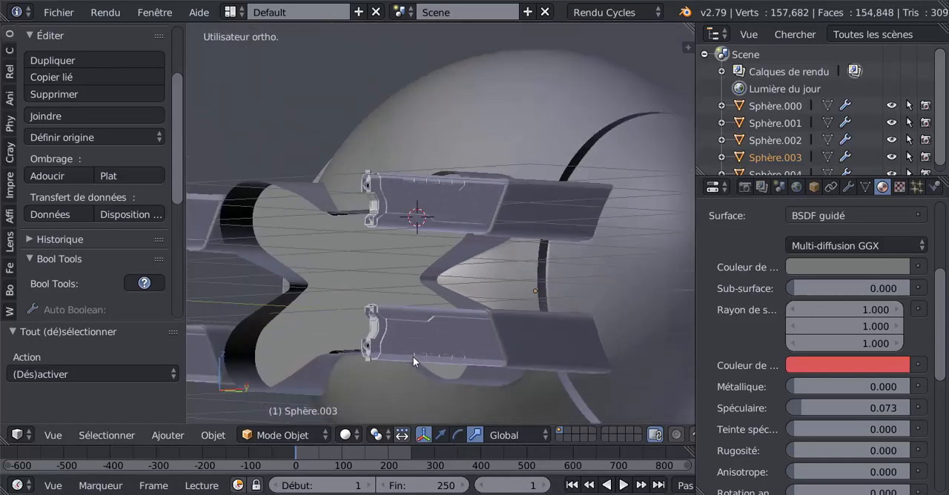
# Step: Preview the barrels in rendered viewport shading from the side and return to solid shading
pyautogui.click(347, 435)
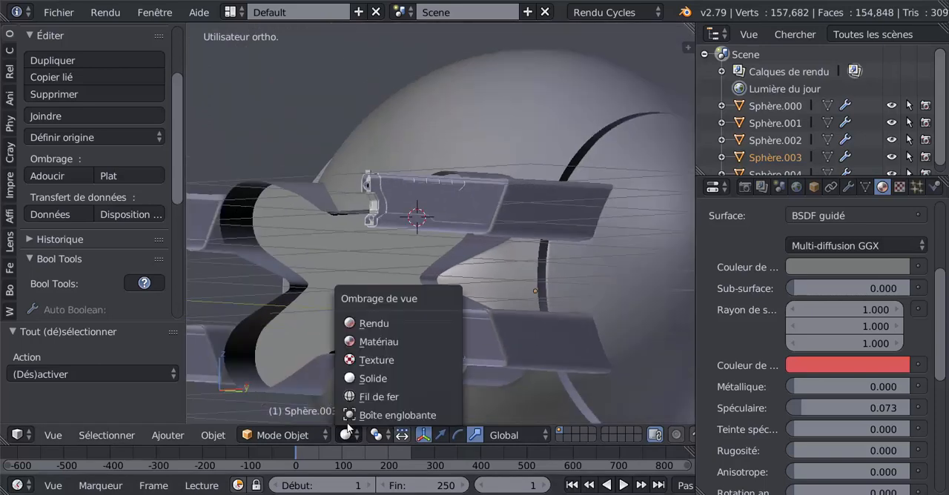
pyautogui.click(373, 324)
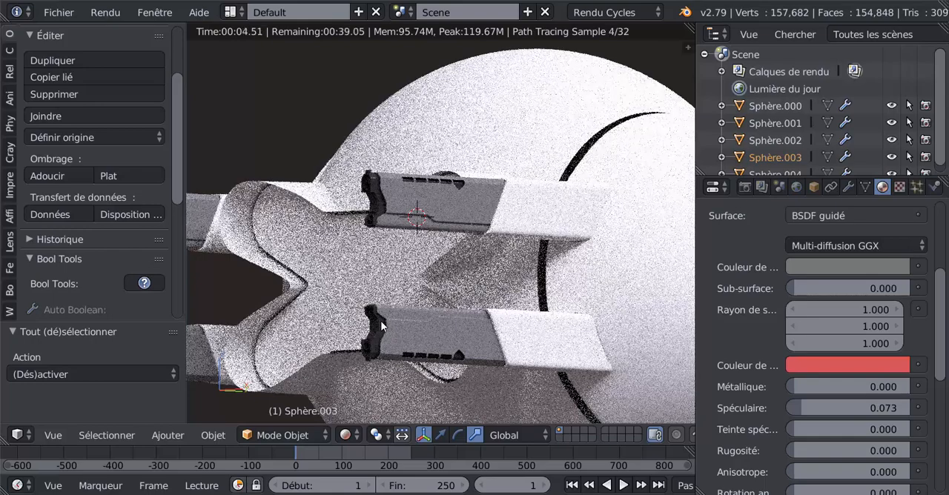
pyautogui.press('KP_3')
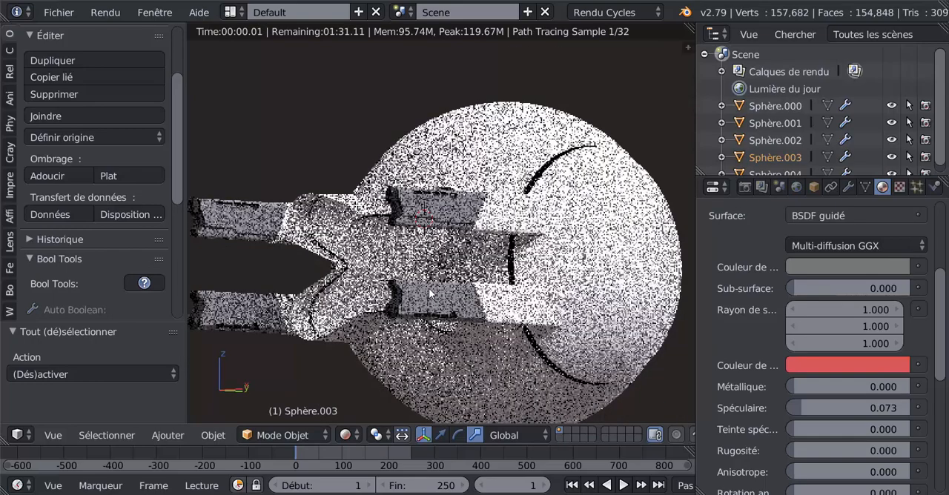
pyautogui.scroll(2, 447, 284)
pyautogui.scroll(2, 427, 215)
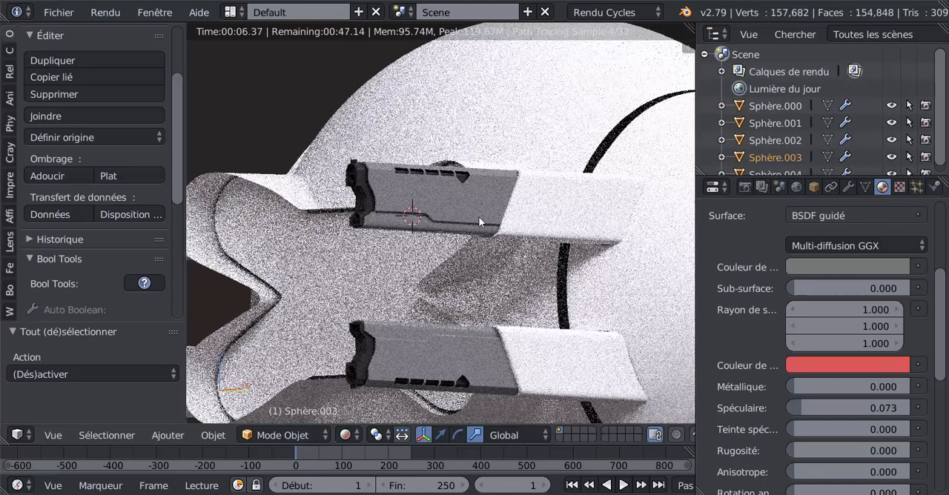
pyautogui.press('Tab')
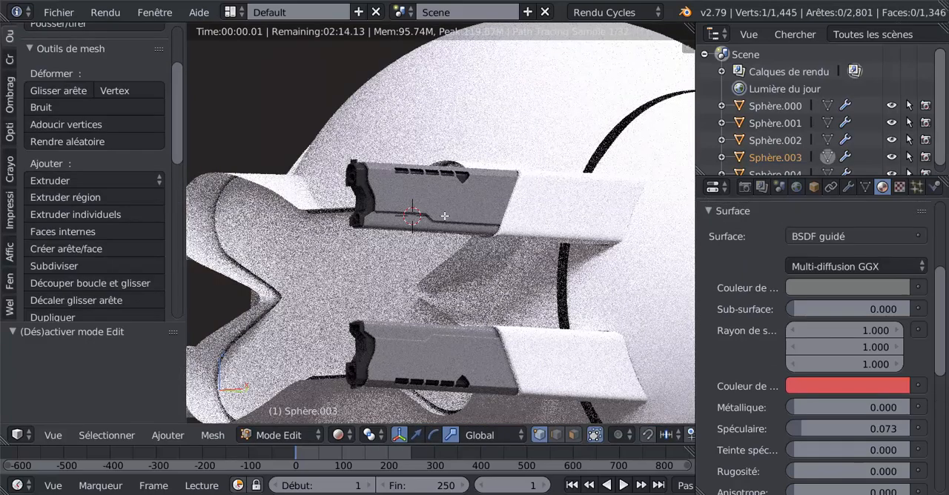
pyautogui.press('Tab')
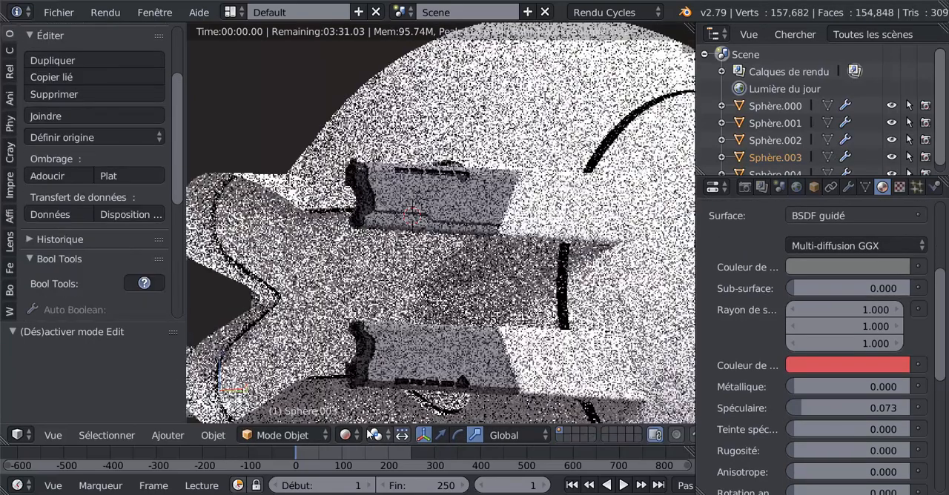
pyautogui.click(346, 435)
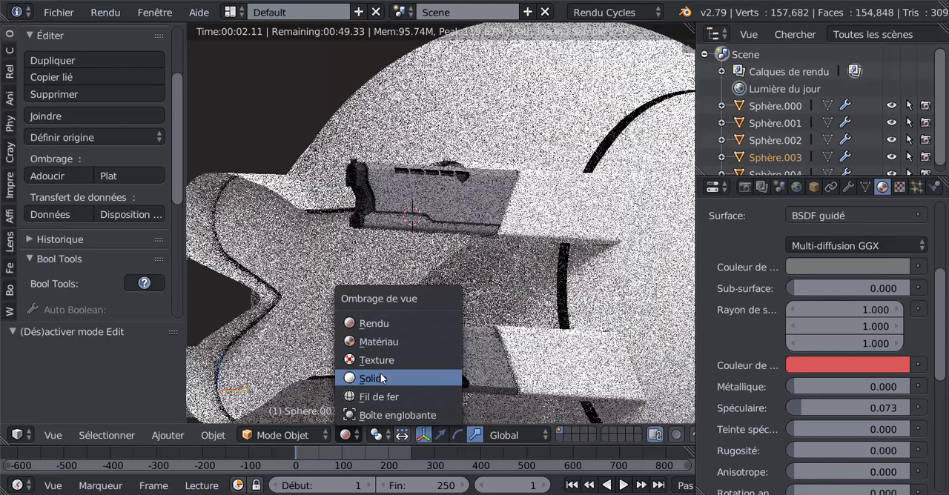
pyautogui.click(376, 378)
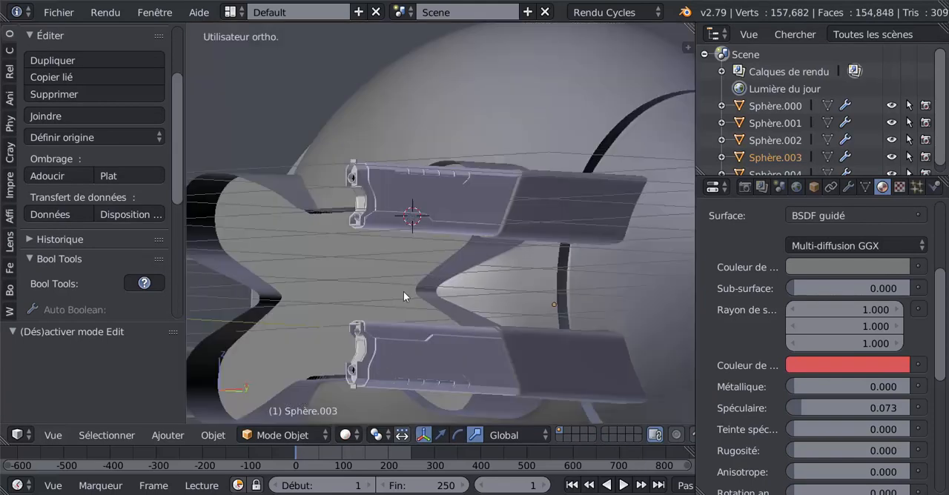
# Step: Inset two separate faces just above the lower strip, near the slanted step, on each side of the grey section
pyautogui.press('Tab')
pyautogui.moveTo(399, 298); pyautogui.dragTo(338, 313, button='middle')
pyautogui.moveTo(460, 265)
pyautogui.mouseDown(button='middle')
pyautogui.moveTo(432, 267)
pyautogui.moveTo(495, 240)
pyautogui.mouseUp(button='middle')
pyautogui.scroll(1, 432, 268)
pyautogui.scroll(3, 495, 240)
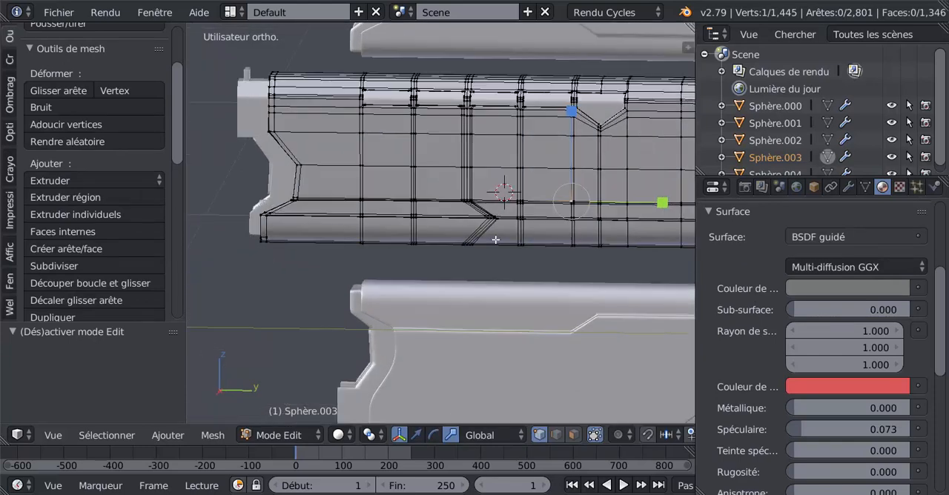
pyautogui.click(574, 436)
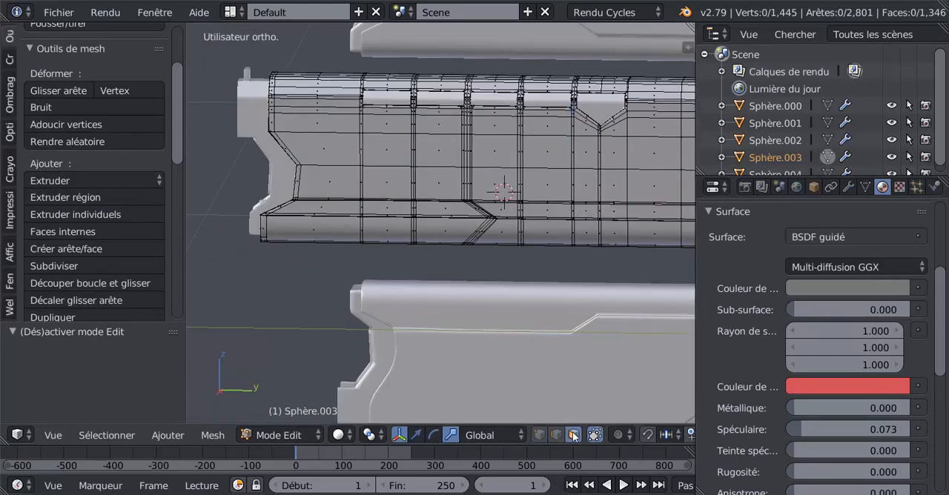
pyautogui.rightClick(491, 179)
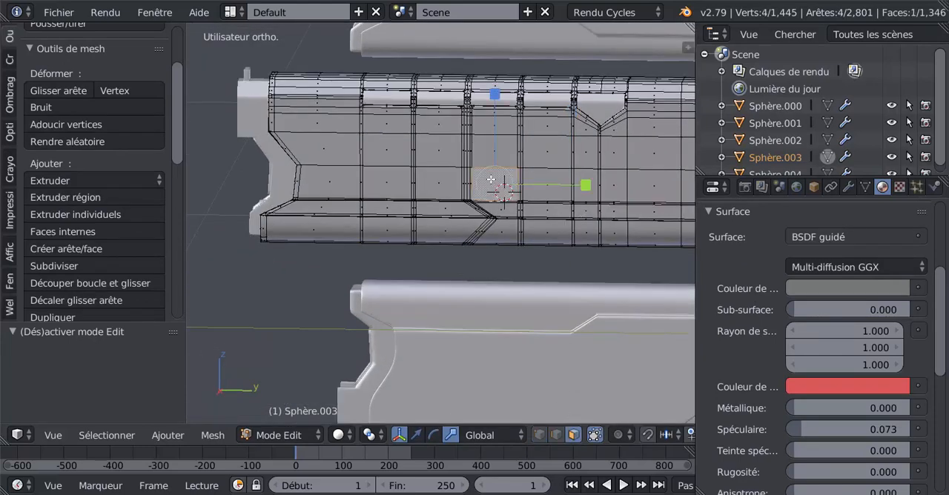
pyautogui.keyDown('shift'); pyautogui.rightClick(387, 184); pyautogui.keyUp('shift')
pyautogui.moveTo(334, 276); pyautogui.dragTo(544, 254, button='middle')
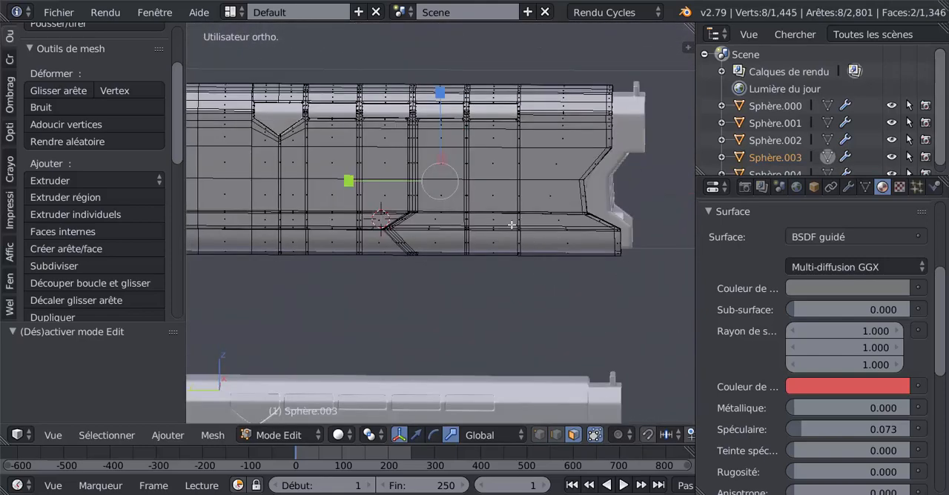
pyautogui.keyDown('shift'); pyautogui.rightClick(499, 193); pyautogui.keyUp('shift')
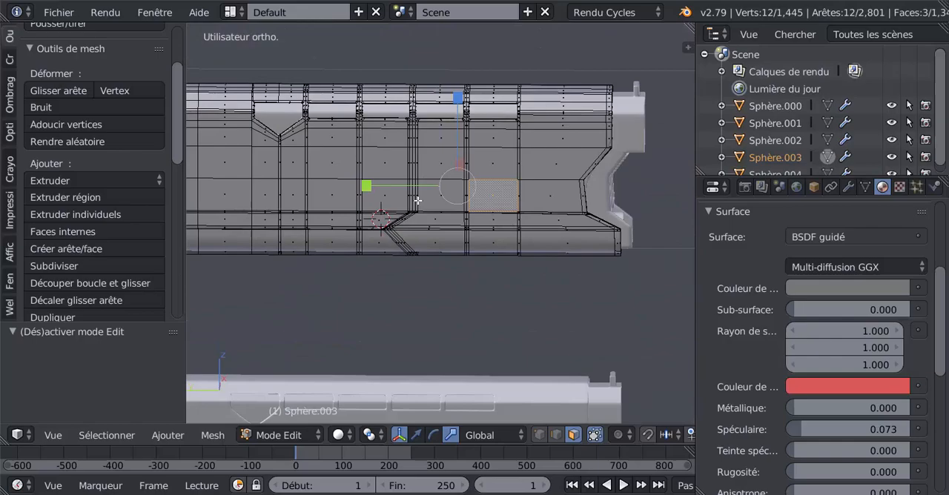
pyautogui.keyDown('shift'); pyautogui.rightClick(376, 196); pyautogui.keyUp('shift')
pyautogui.moveTo(376, 196); pyautogui.dragTo(523, 265, button='middle')
pyautogui.press('i')
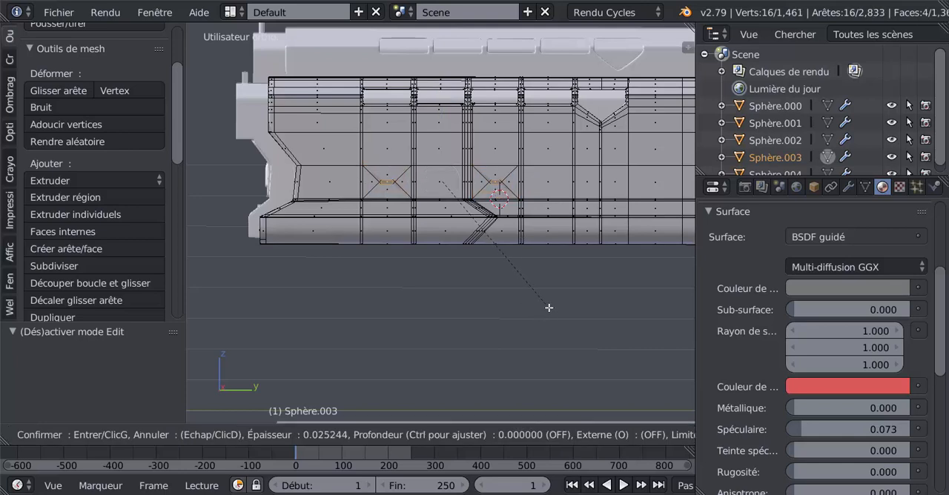
pyautogui.click(554, 312)
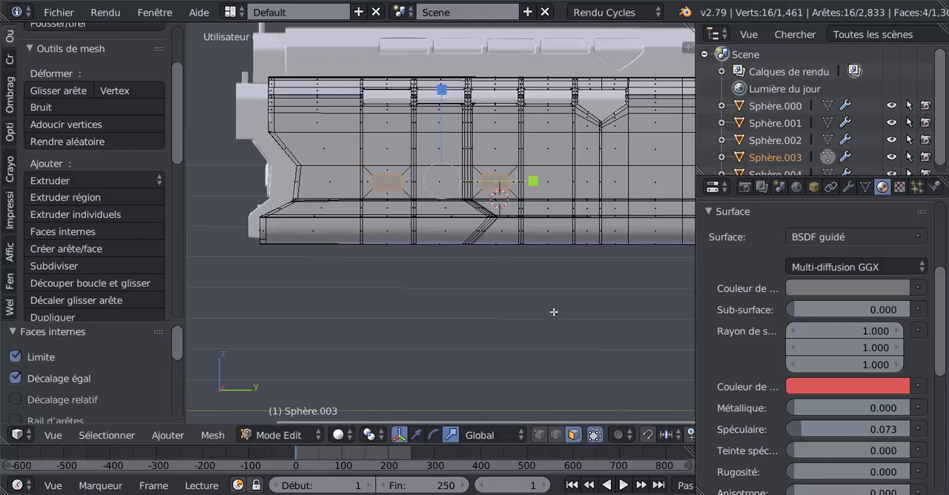
# Step: Subdivide the four inset faces with one cut and round them with the LoopTools Circle operation
pyautogui.click(64, 264)
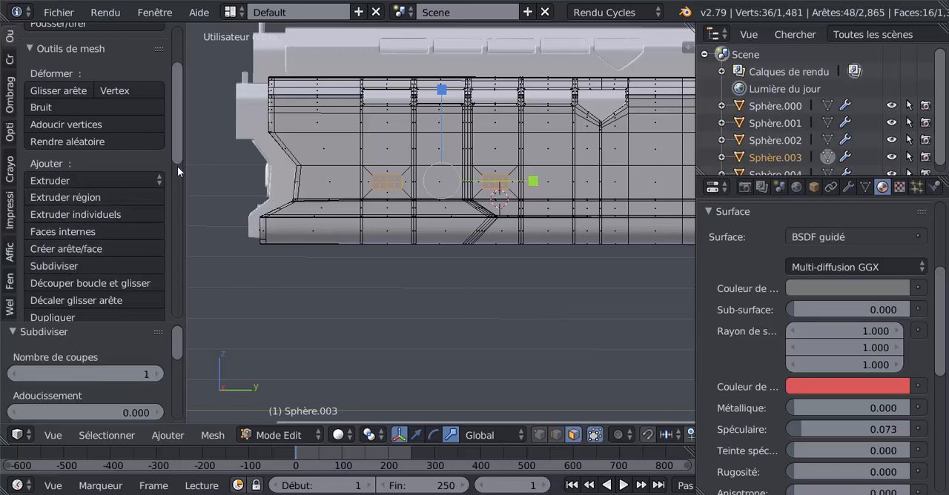
pyautogui.moveTo(178, 169); pyautogui.dragTo(178, 291)
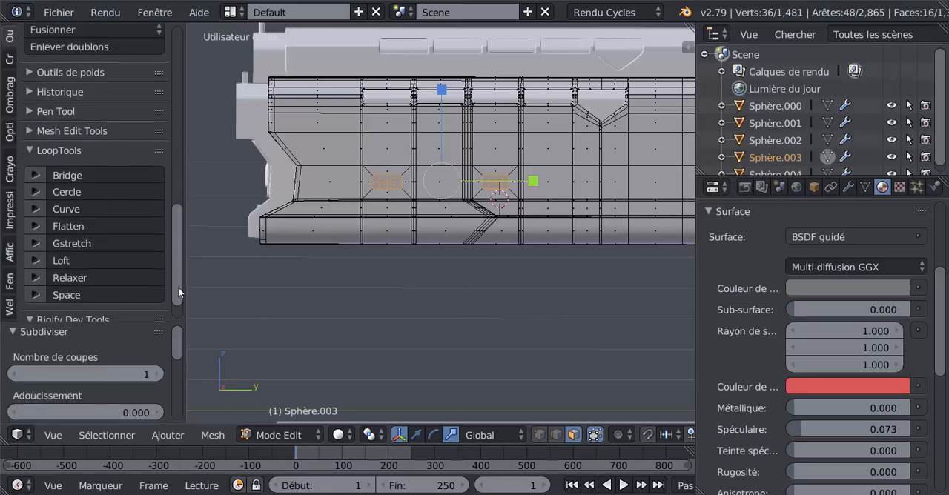
pyautogui.click(71, 192)
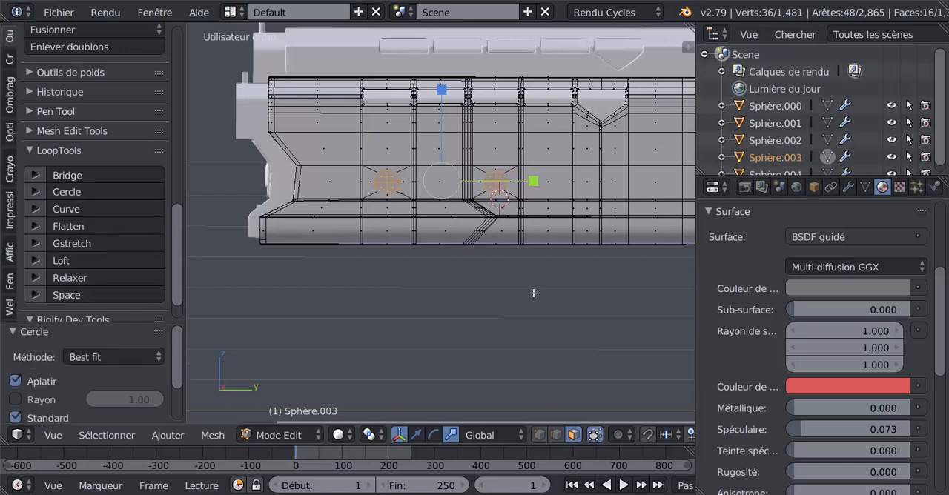
# Step: Set the pivot point to individual origins and scale the four circular face patches to 0.533
pyautogui.click(370, 436)
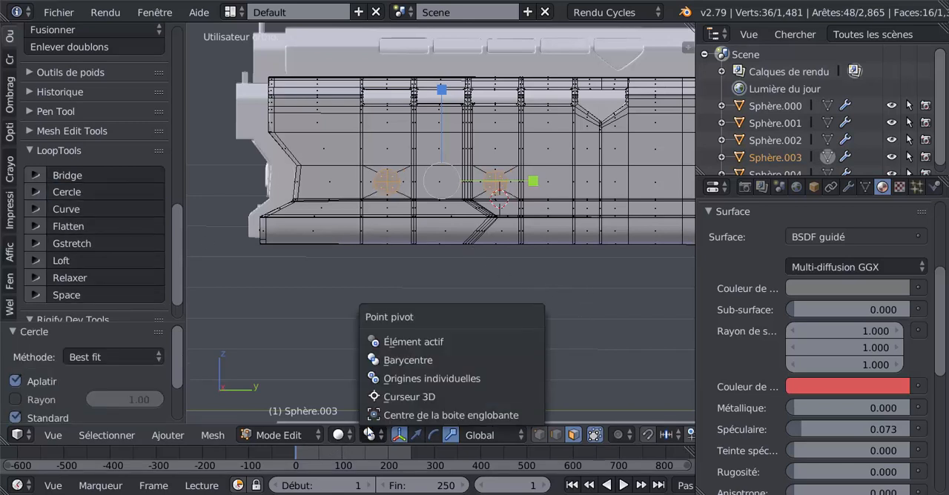
pyautogui.click(405, 378)
pyautogui.press('s')
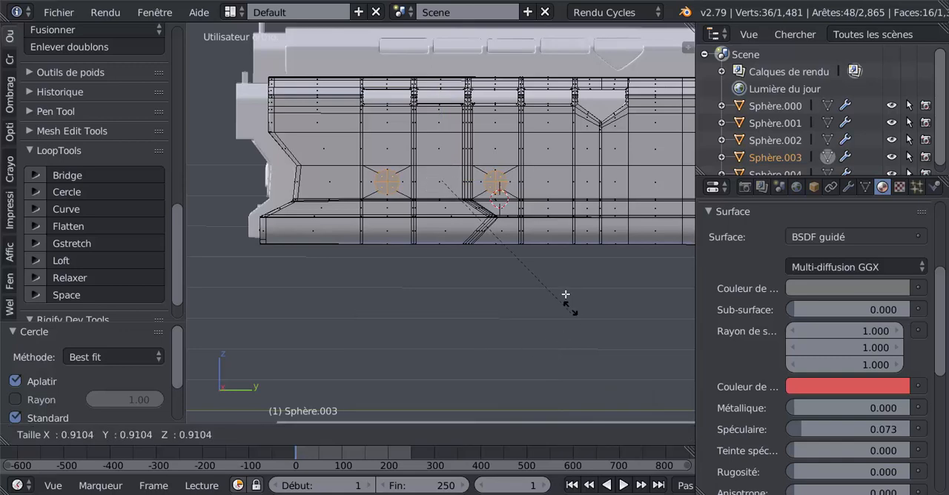
pyautogui.click(529, 252)
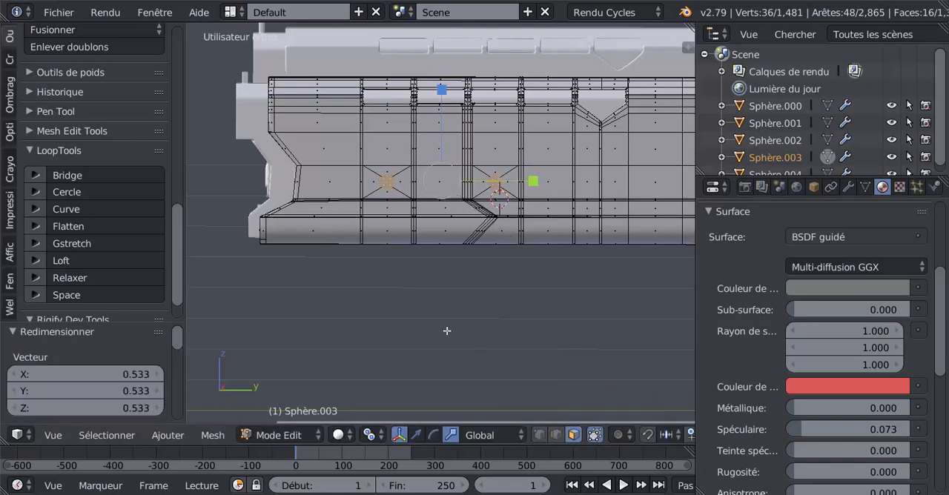
# Step: Set the pivot point to Barycentre, keeping the scale manipulator active and the four circular face patches selected
pyautogui.moveTo(448, 330); pyautogui.dragTo(525, 350, button='middle')
pyautogui.click(416, 438)
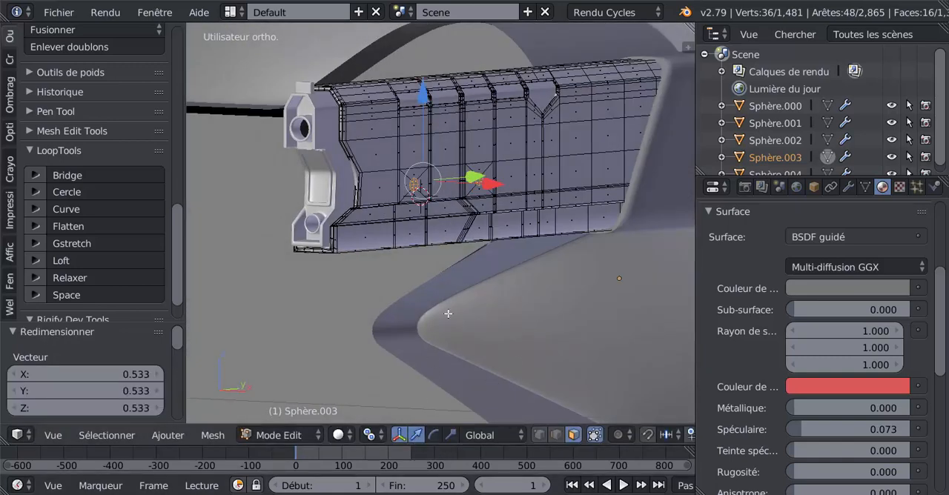
pyautogui.scroll(2, 469, 266)
pyautogui.moveTo(470, 262); pyautogui.dragTo(489, 282, button='middle')
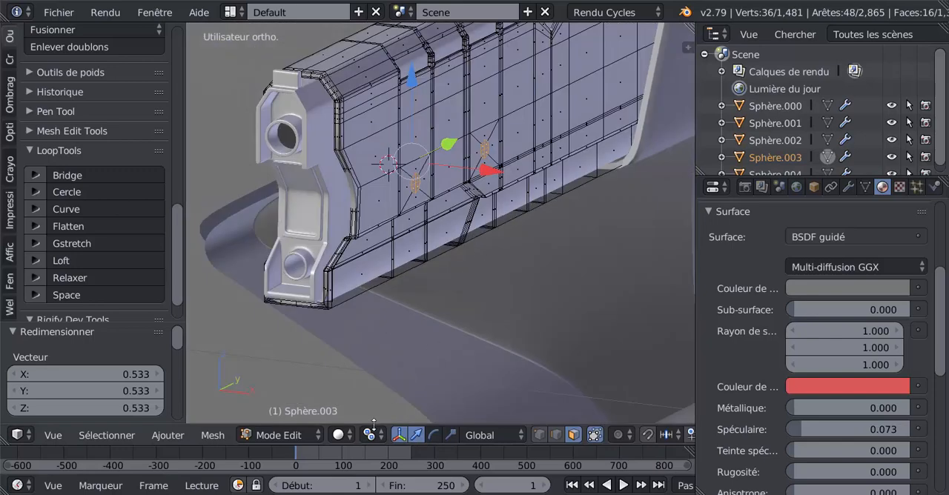
pyautogui.click(451, 436)
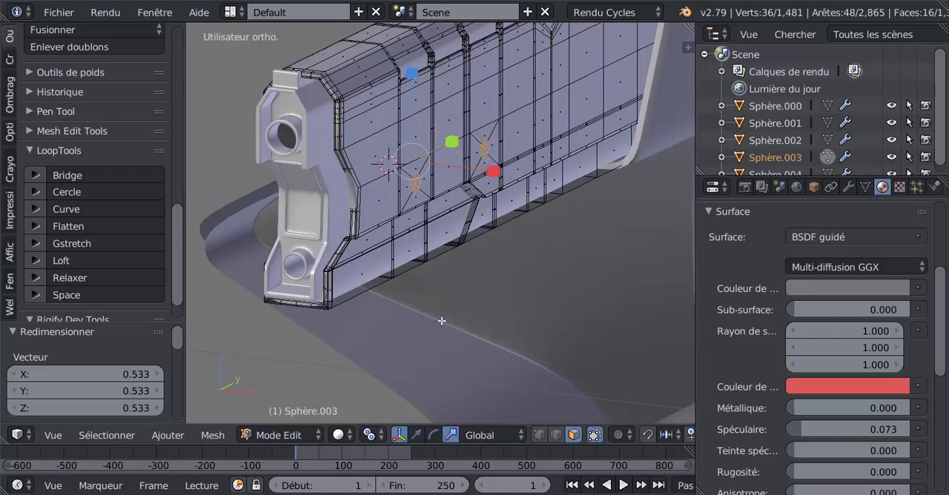
pyautogui.scroll(1, 442, 320)
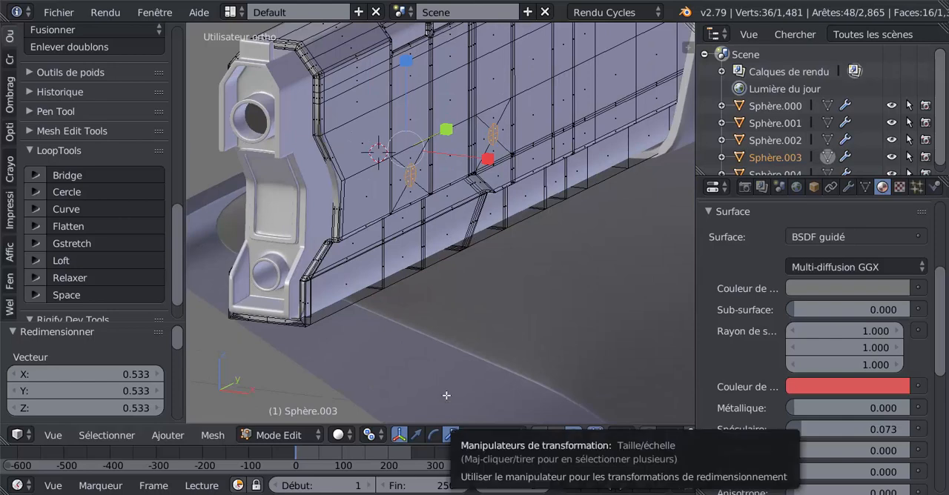
pyautogui.click(375, 436)
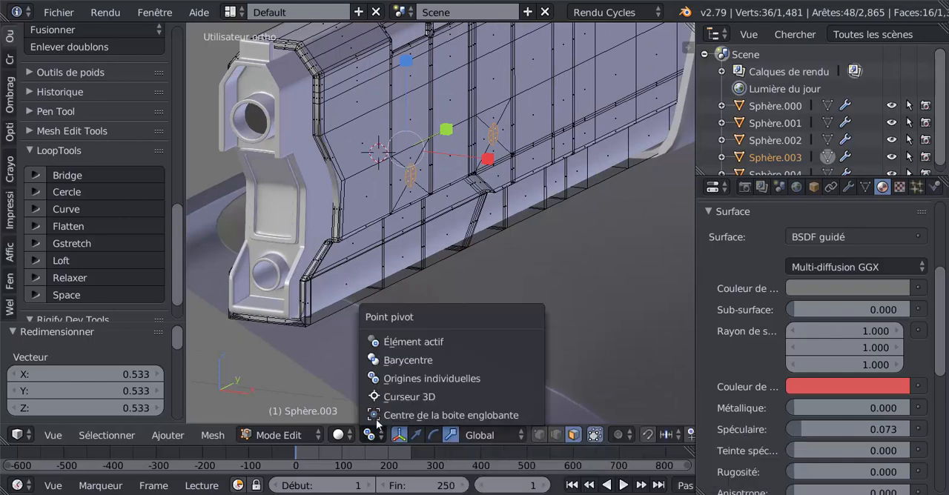
pyautogui.click(394, 360)
# Step: Extrude the four circular patches in place and scale them along X to 1.091 so they stand out from the barrel sides
pyautogui.moveTo(544, 264); pyautogui.dragTo(546, 256, button='middle')
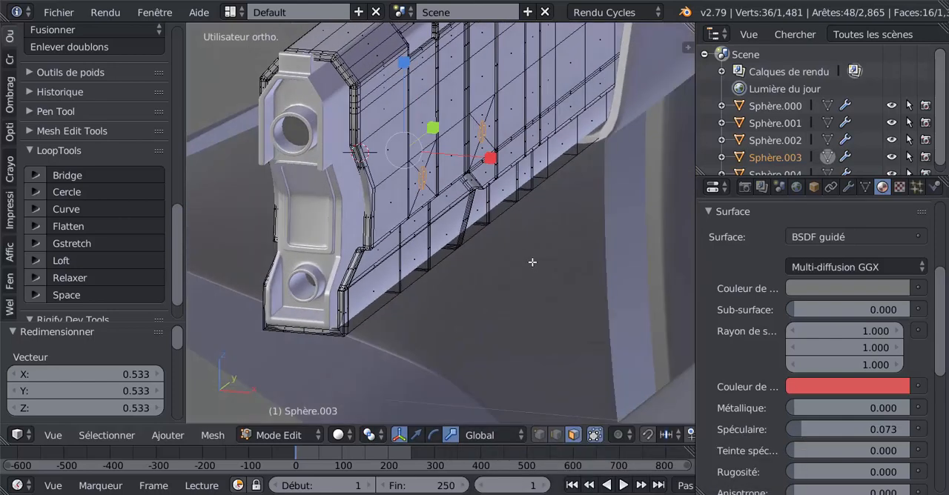
pyautogui.press('e')
pyautogui.rightClick(506, 225)
pyautogui.press('s')
pyautogui.press('x')
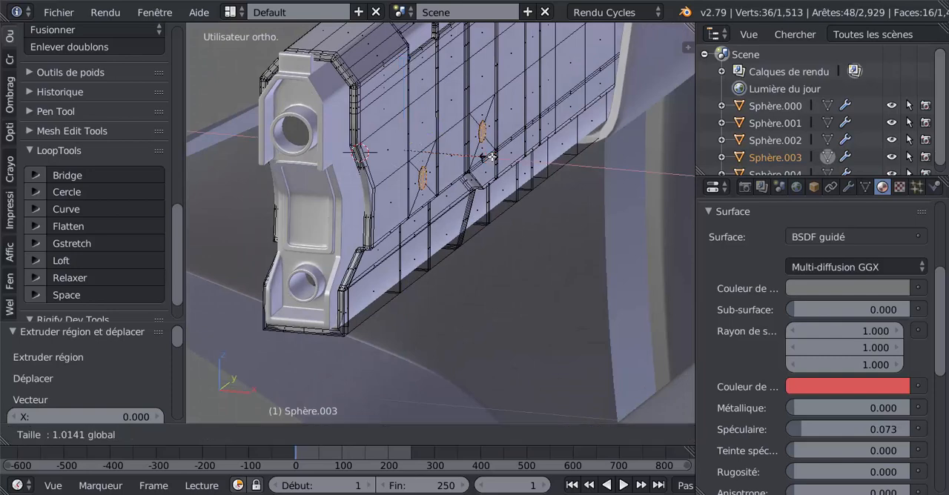
pyautogui.click(496, 157)
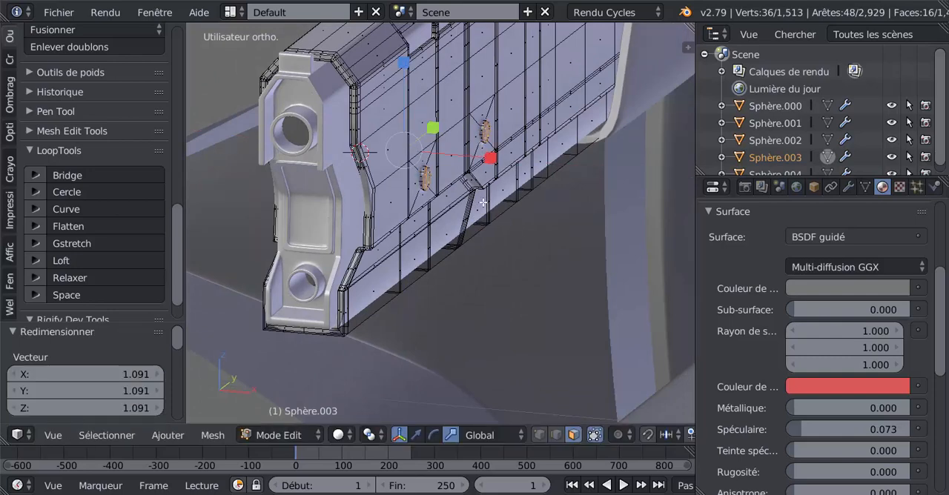
# Step: Inspect the circular details on the barrels in Object Mode, preview them in rendered shading, and return to solid shading
pyautogui.press('Tab')
pyautogui.moveTo(498, 254); pyautogui.dragTo(398, 251, button='middle')
pyautogui.scroll(-4, 597, 249)
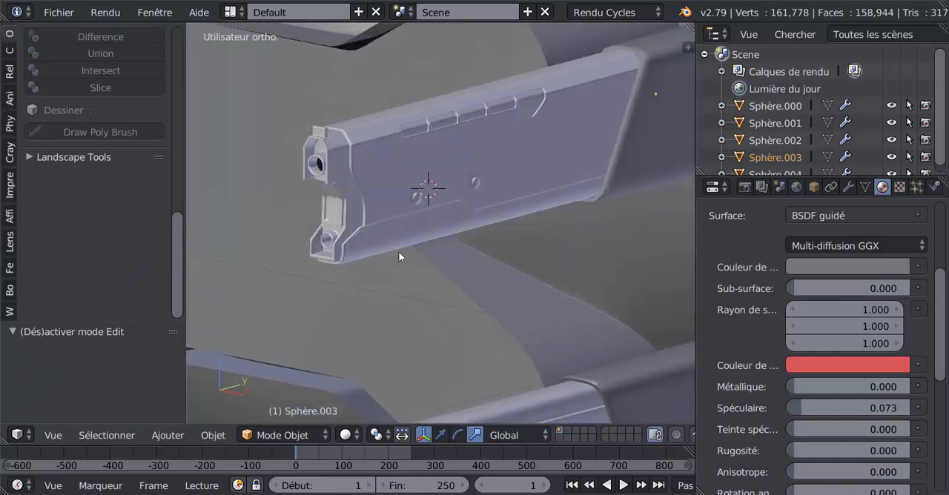
pyautogui.scroll(4, 396, 250)
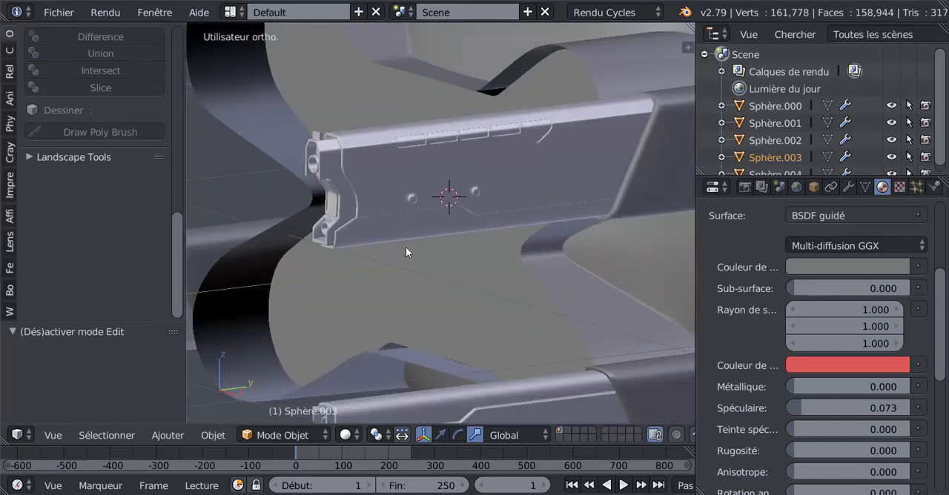
pyautogui.scroll(-3, 419, 247)
pyautogui.moveTo(420, 245); pyautogui.dragTo(381, 239, button='middle')
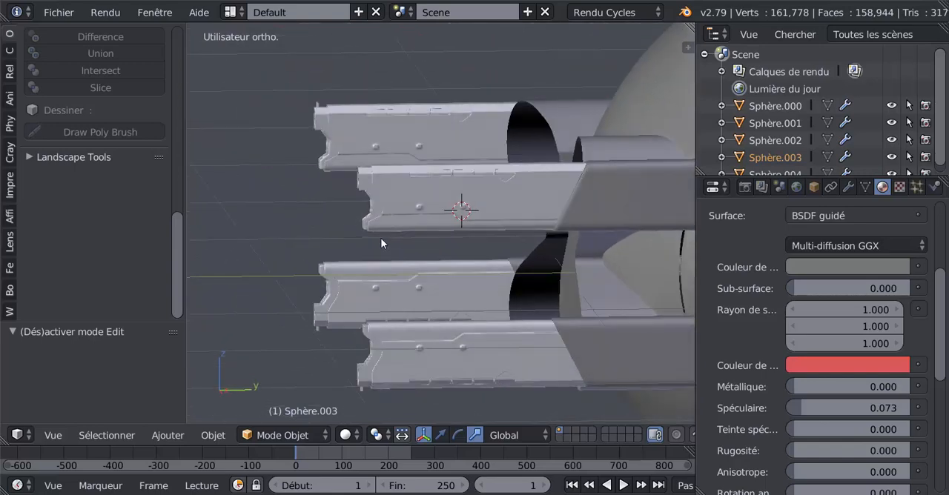
pyautogui.click(347, 435)
pyautogui.click(368, 324)
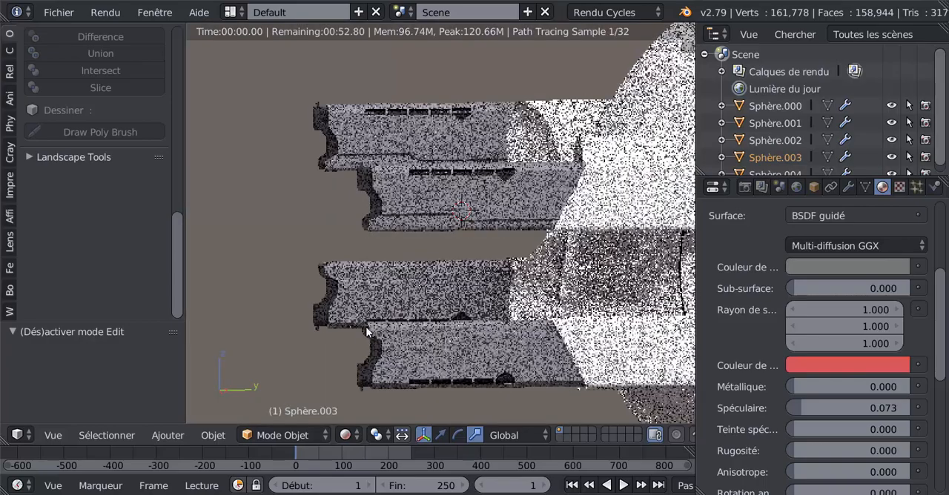
pyautogui.moveTo(402, 328); pyautogui.dragTo(461, 371, button='middle')
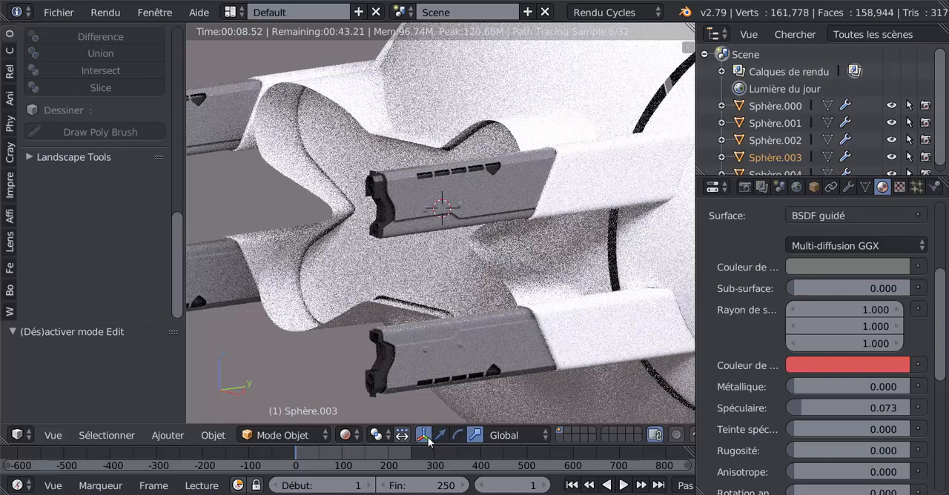
pyautogui.click(346, 436)
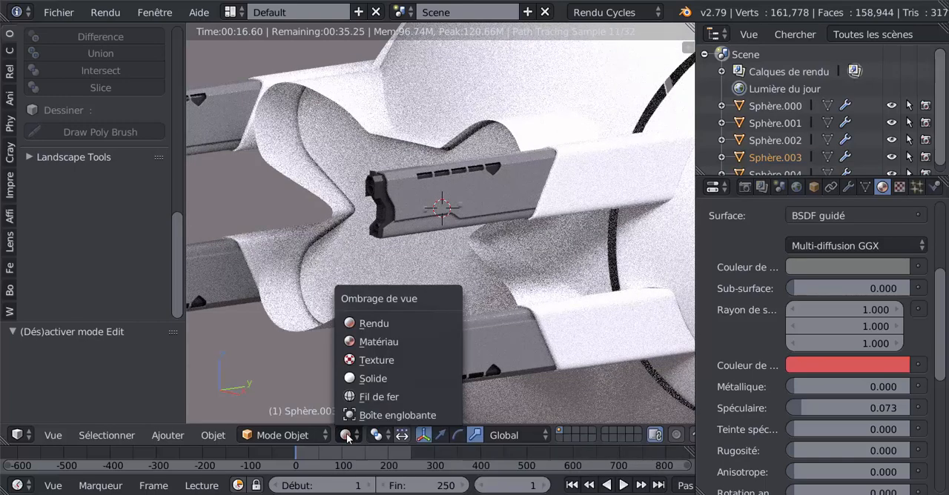
pyautogui.click(353, 379)
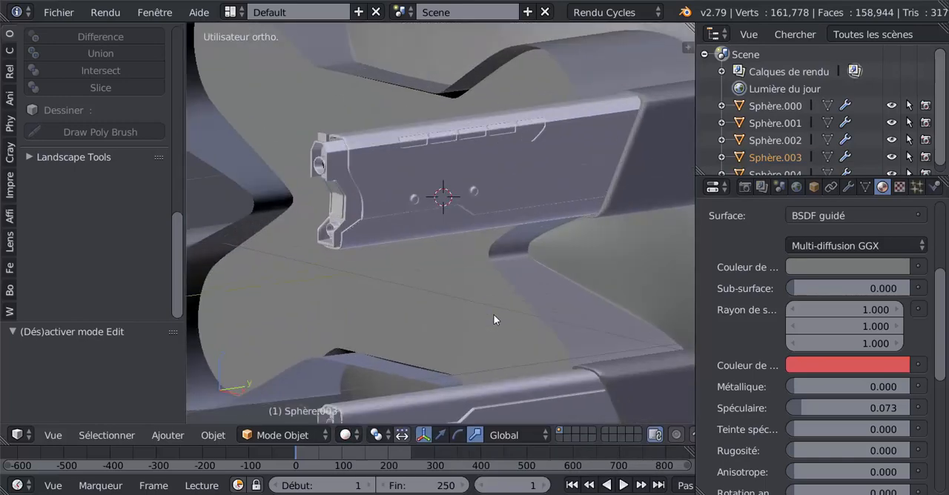
# Step: Return to Edit Mode and scale the selected circular faces along X to 0.940 to sink them slightly inward
pyautogui.press('Tab')
pyautogui.scroll(5, 514, 315)
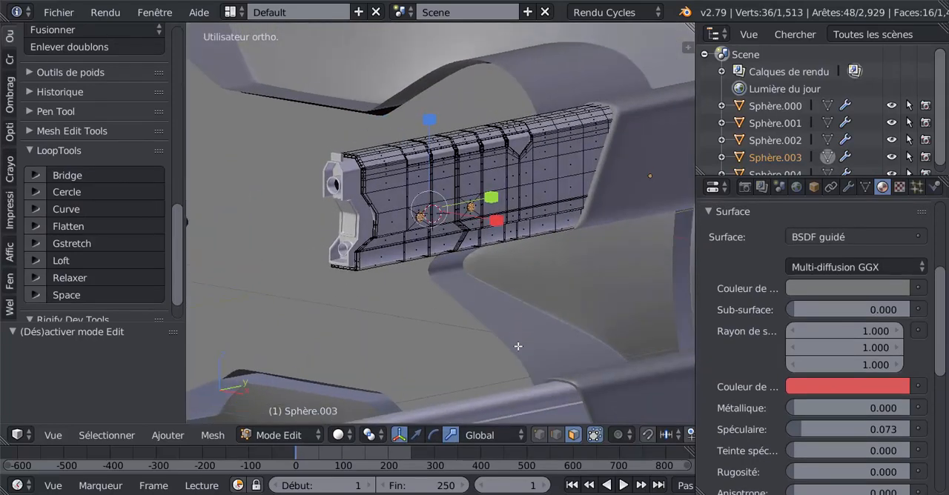
pyautogui.moveTo(514, 339); pyautogui.dragTo(485, 262, button='middle')
pyautogui.press('s')
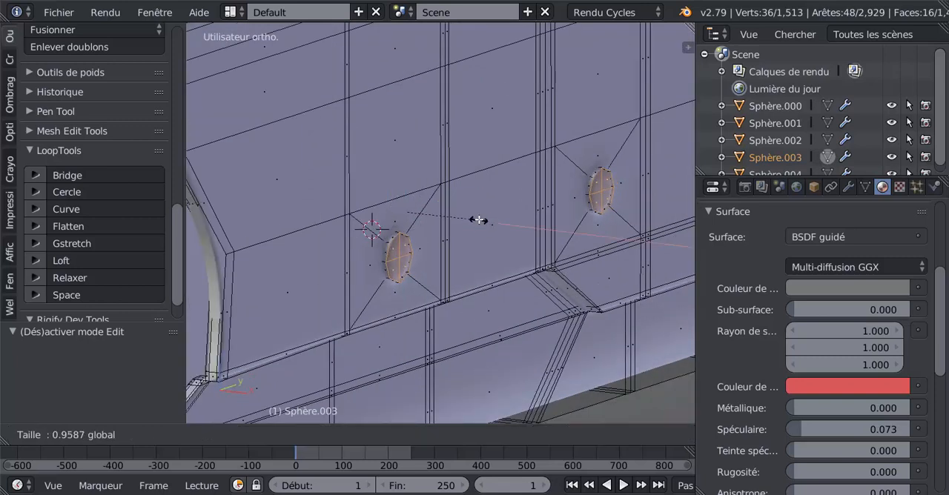
pyautogui.click(478, 219)
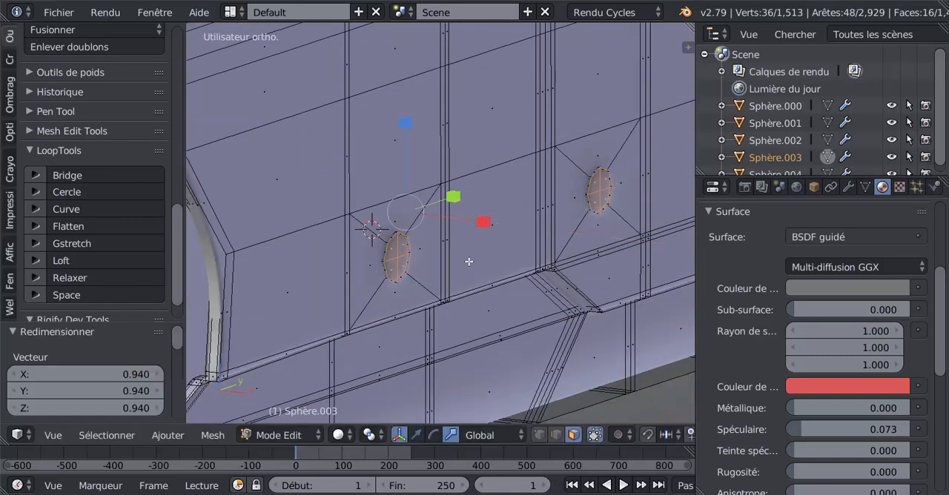
# Step: Extrude the circular faces again in place and scale the new faces along X to 1.071 to form raised discs
pyautogui.press('e')
pyautogui.rightClick(479, 241)
pyautogui.moveTo(487, 221); pyautogui.dragTo(490, 224)
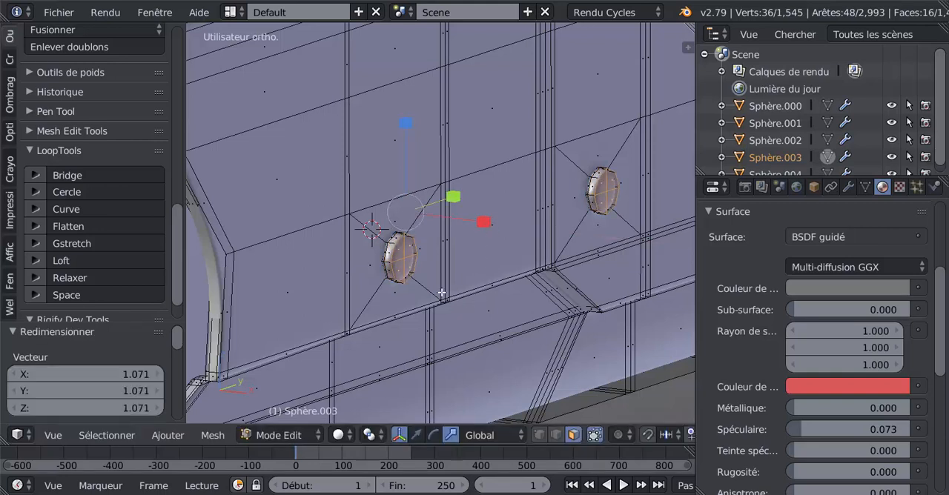
# Step: Add the rim faces of all four raised discs, on both sides of the grey section, to the selection
pyautogui.scroll(2, 440, 288)
pyautogui.keyDown('alt'); pyautogui.keyDown('shift'); pyautogui.rightClick(370, 252); pyautogui.keyUp('shift'); pyautogui.keyUp('alt')
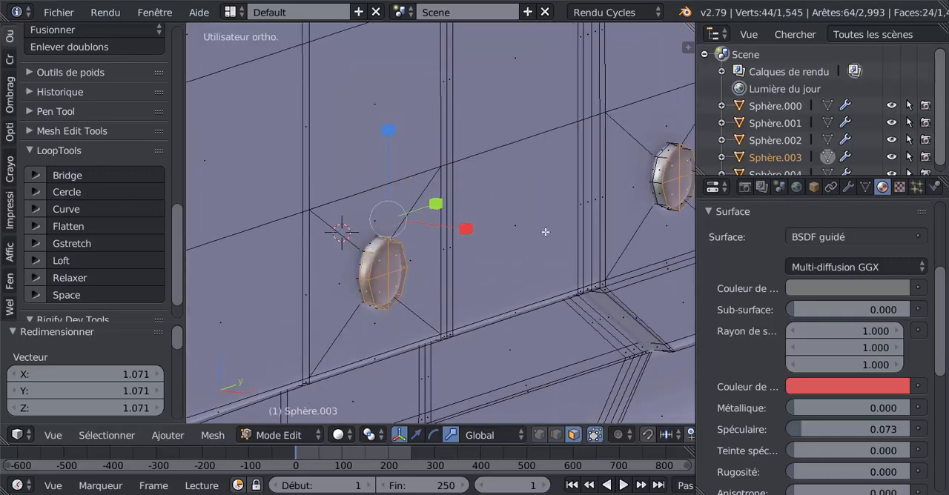
pyautogui.keyDown('alt'); pyautogui.keyDown('shift'); pyautogui.rightClick(662, 159); pyautogui.keyUp('shift'); pyautogui.keyUp('alt')
pyautogui.scroll(-7, 588, 262)
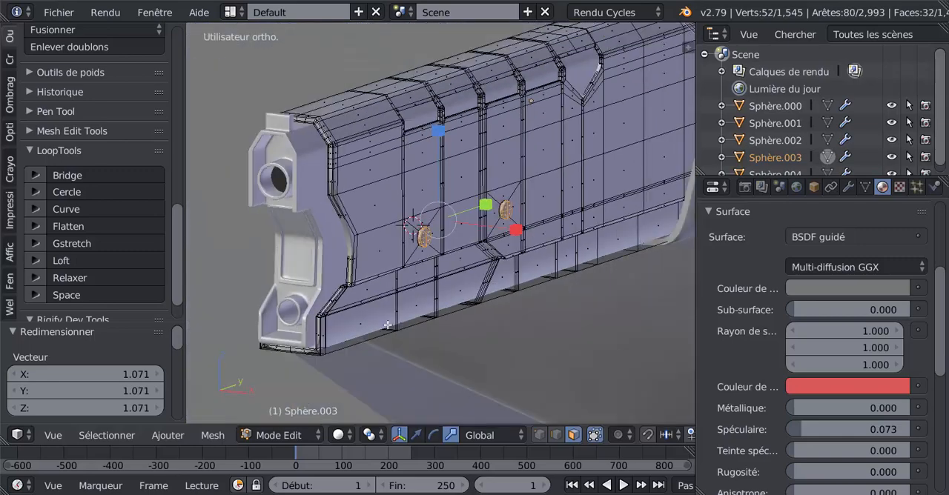
pyautogui.moveTo(389, 325); pyautogui.dragTo(489, 319, button='middle')
pyautogui.scroll(5, 489, 319)
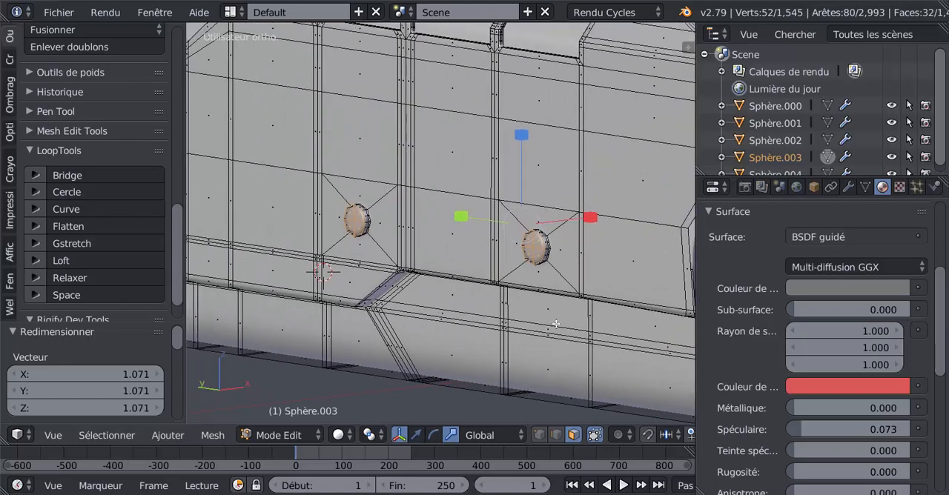
pyautogui.scroll(2, 530, 329)
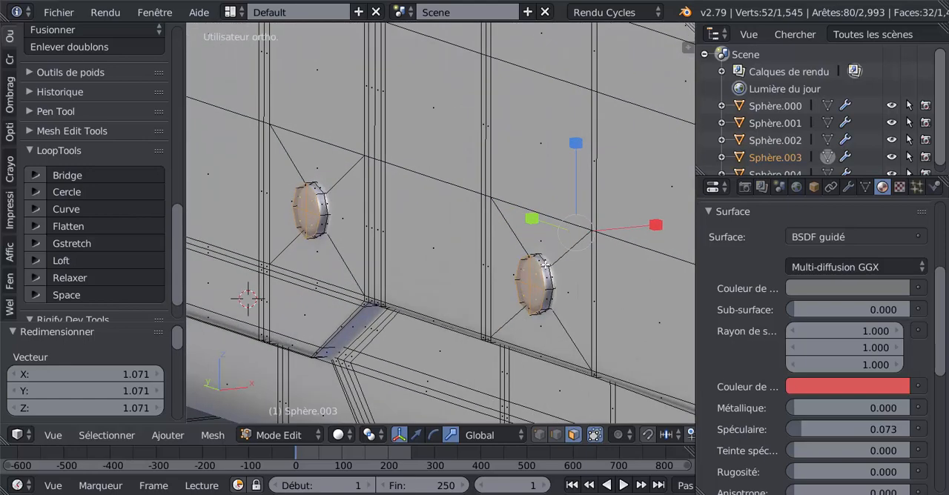
pyautogui.keyDown('alt'); pyautogui.keyDown('shift'); pyautogui.rightClick(546, 264); pyautogui.keyUp('shift'); pyautogui.keyUp('alt')
pyautogui.keyDown('alt'); pyautogui.keyDown('shift'); pyautogui.rightClick(323, 195); pyautogui.keyUp('shift'); pyautogui.keyUp('alt')
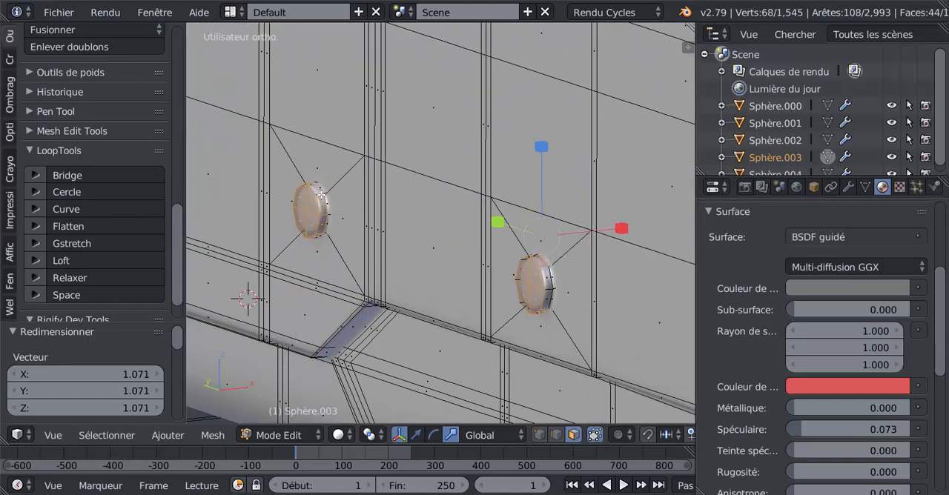
# Step: Add a second material slot with a new diffuse material coloured RGB 0.035 and assign it to the selected disc faces
pyautogui.scroll(-8, 336, 251)
pyautogui.moveTo(482, 358); pyautogui.dragTo(338, 346, button='middle')
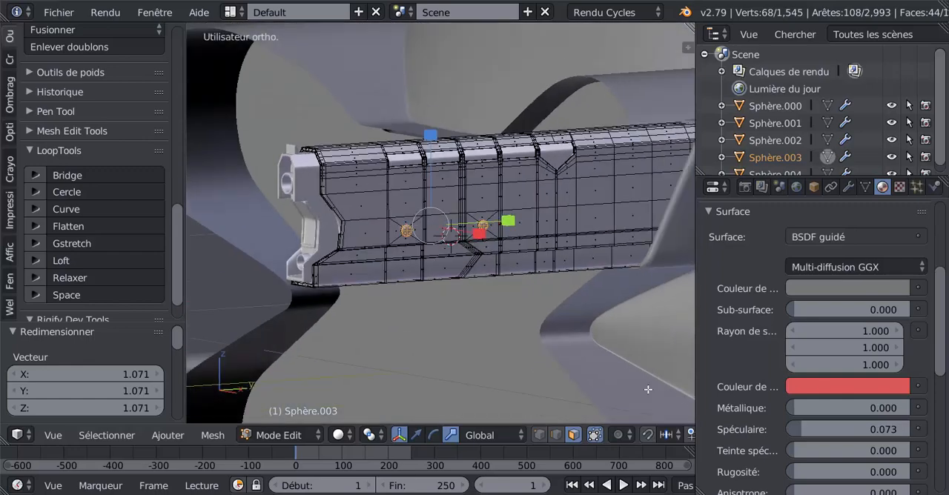
pyautogui.moveTo(938, 361); pyautogui.dragTo(937, 289)
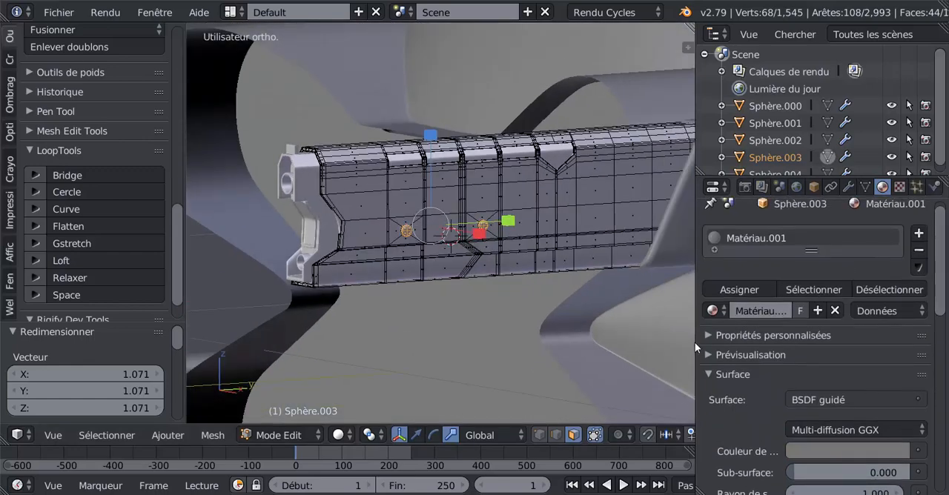
pyautogui.click(918, 235)
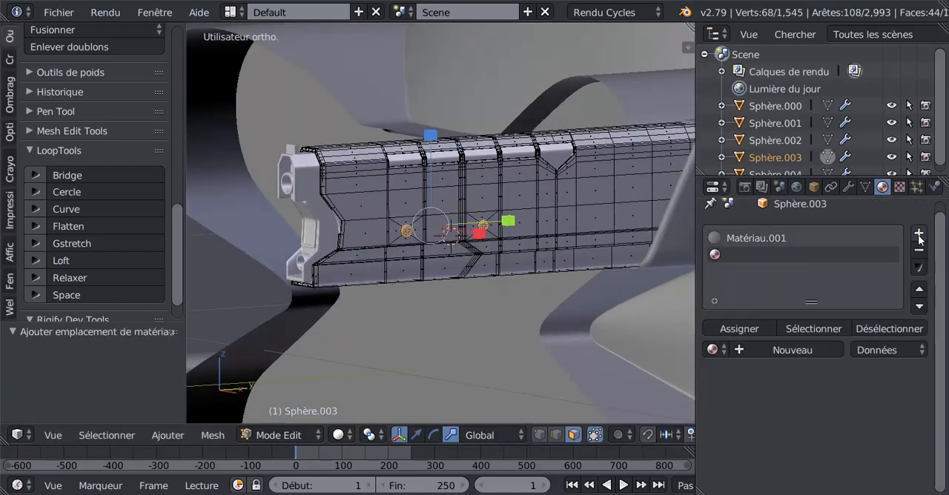
pyautogui.click(806, 354)
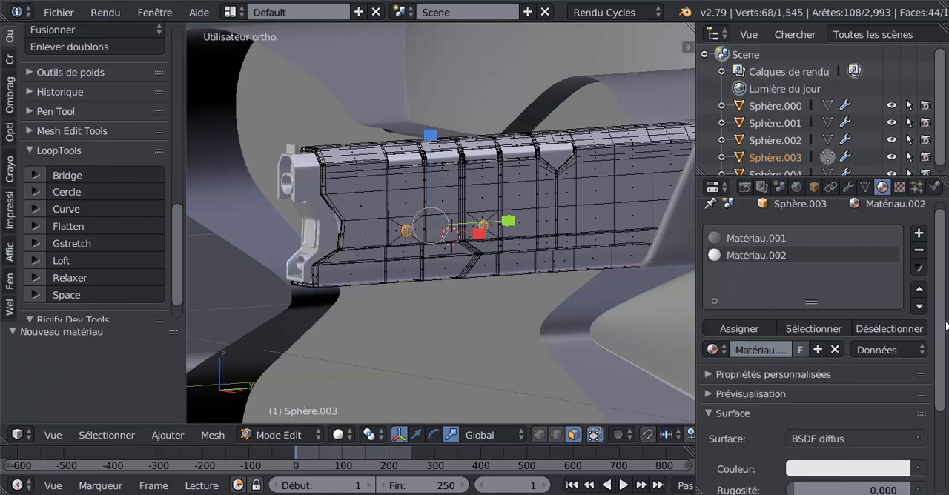
pyautogui.moveTo(940, 363); pyautogui.dragTo(940, 400)
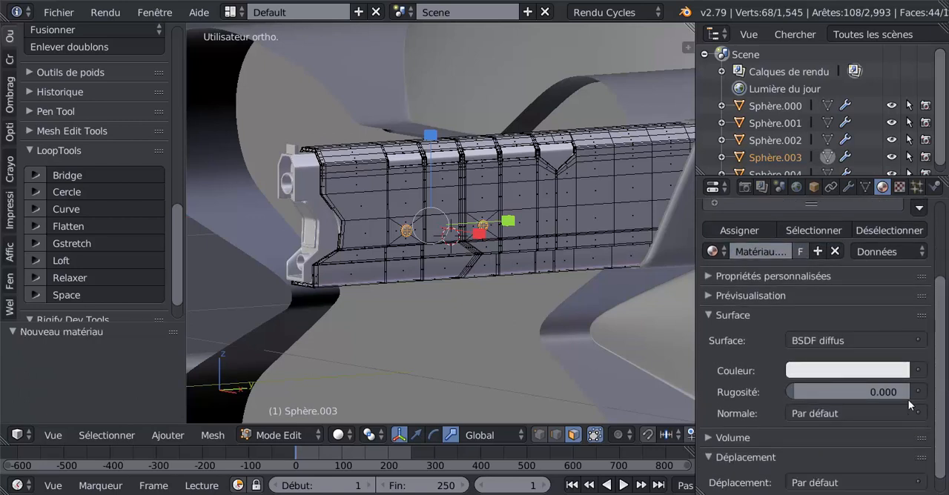
pyautogui.click(854, 371)
pyautogui.click(896, 223)
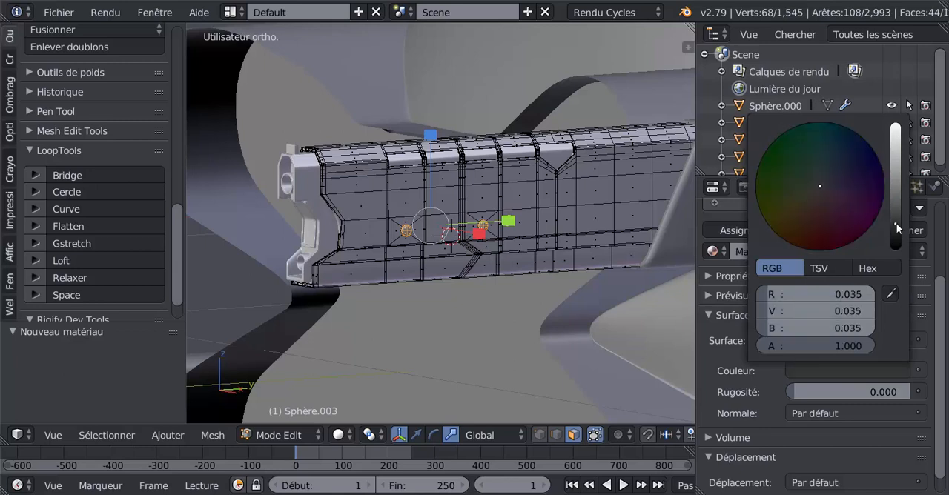
pyautogui.click(741, 230)
# Step: Switch the viewport to rendered shading and examine the dark discs on the barrels, both close up and from farther away
pyautogui.click(355, 438)
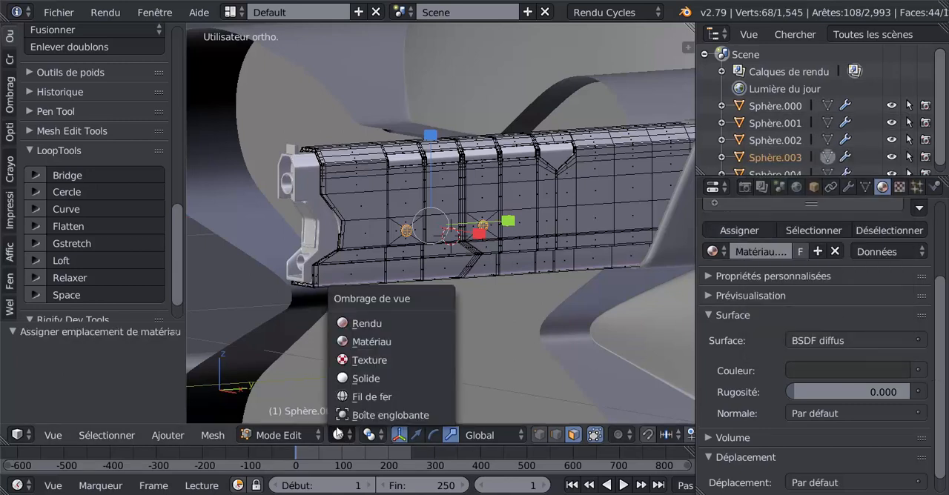
pyautogui.click(358, 325)
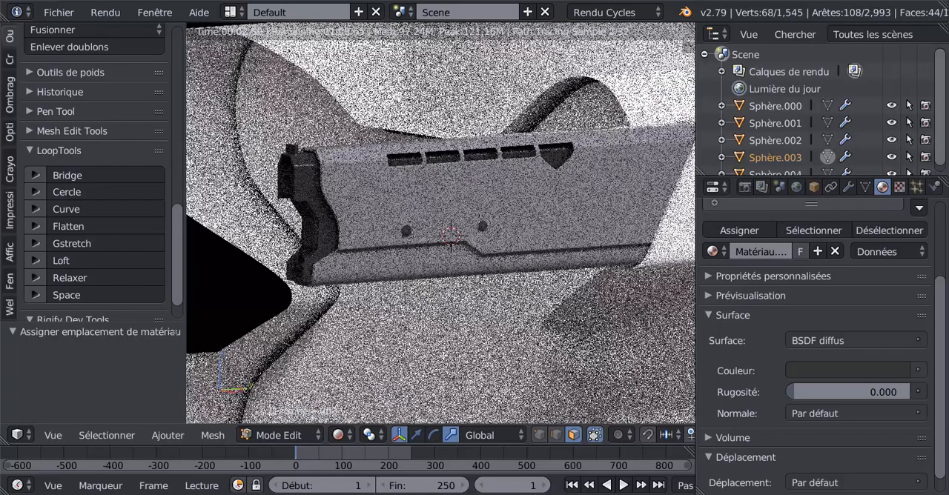
pyautogui.scroll(-2, 448, 356)
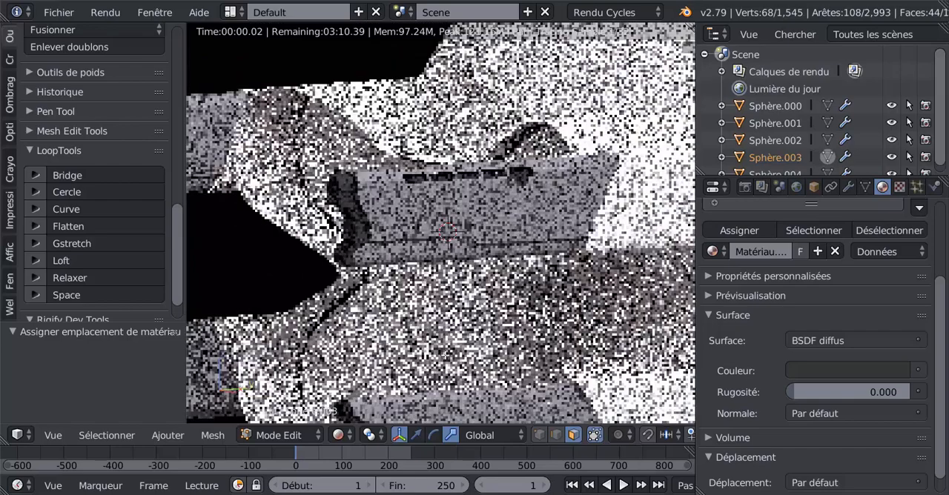
pyautogui.scroll(-2, 449, 356)
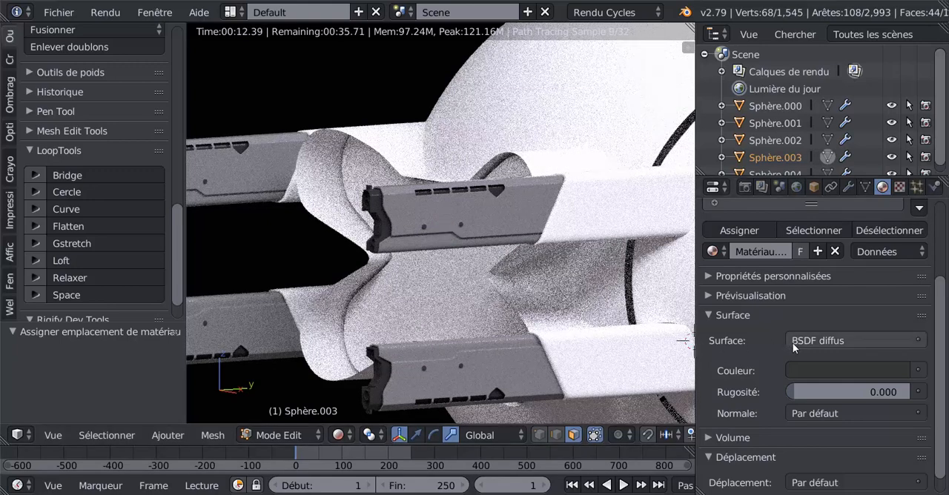
pyautogui.scroll(-3, 440, 224)
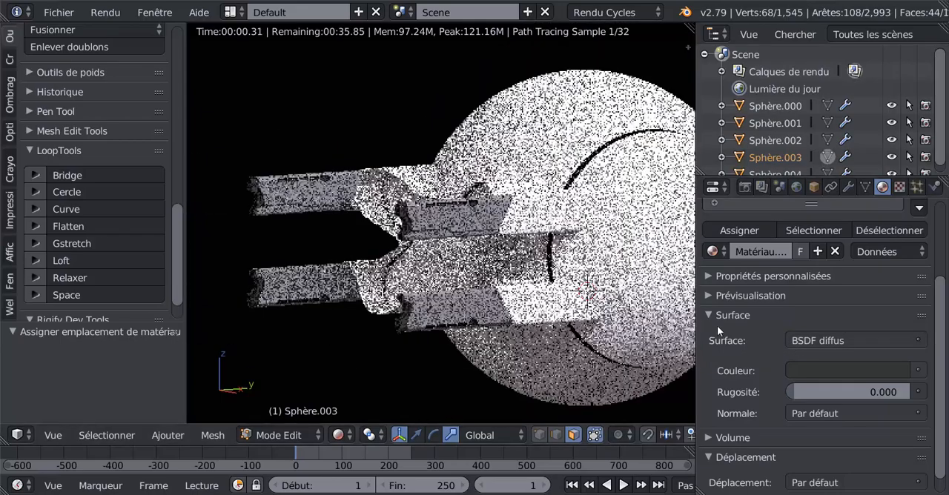
# Step: Save the project to the Desktop as a new file named "Etape N3 Du tuto.blend"
pyautogui.keyDown('shift'); pyautogui.moveTo(548, 305); pyautogui.dragTo(507, 298, button='middle'); pyautogui.keyUp('shift')
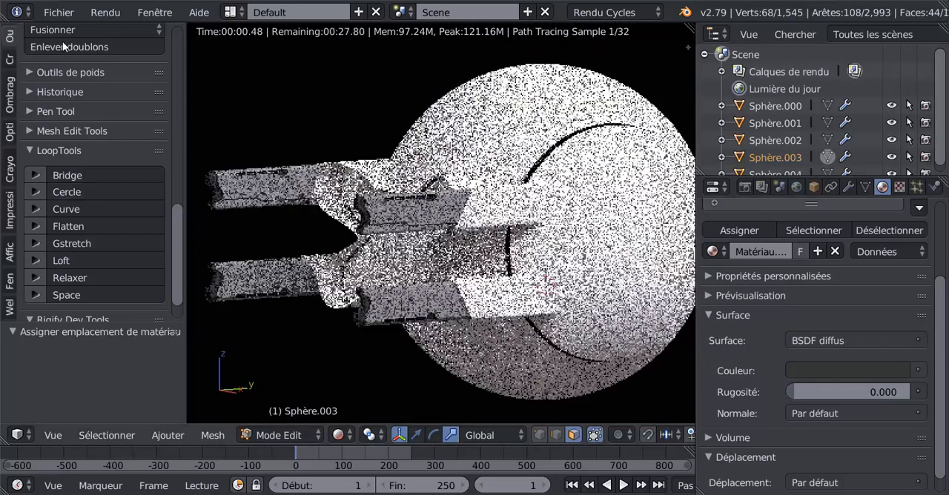
pyautogui.click(58, 13)
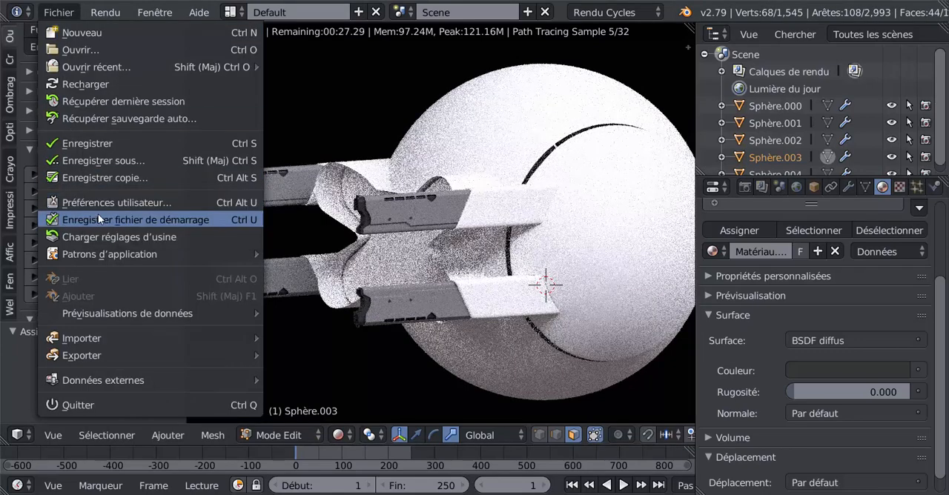
pyautogui.click(79, 161)
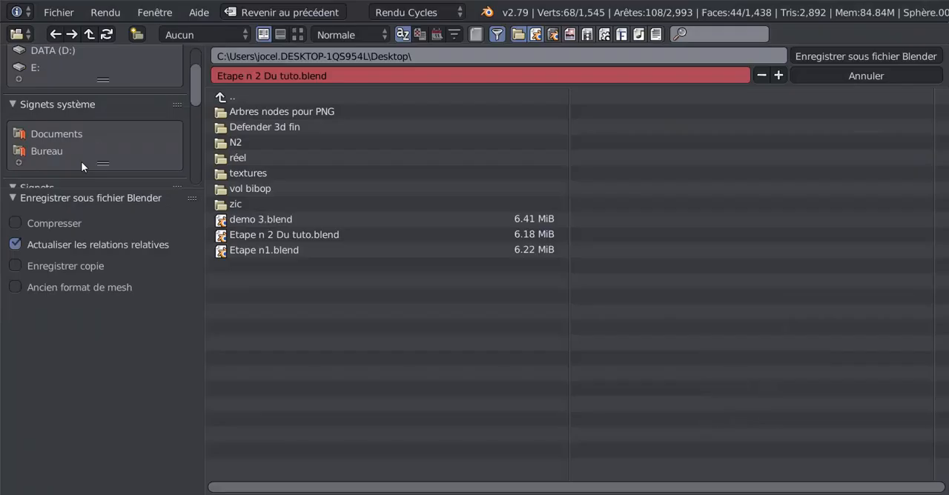
pyautogui.click(343, 79)
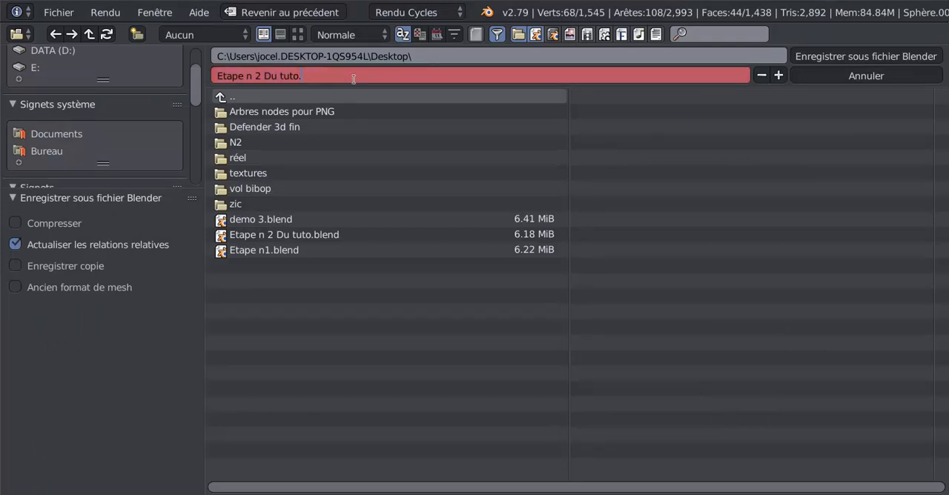
pyautogui.press('BackSpace')
pyautogui.press('BackSpace')
pyautogui.press('BackSpace')
pyautogui.press('BackSpace')
pyautogui.press('BackSpace')
pyautogui.press('BackSpace')
pyautogui.press('BackSpace')
pyautogui.press('BackSpace')
pyautogui.press('BackSpace')
pyautogui.press('BackSpace')
pyautogui.click(831, 57)
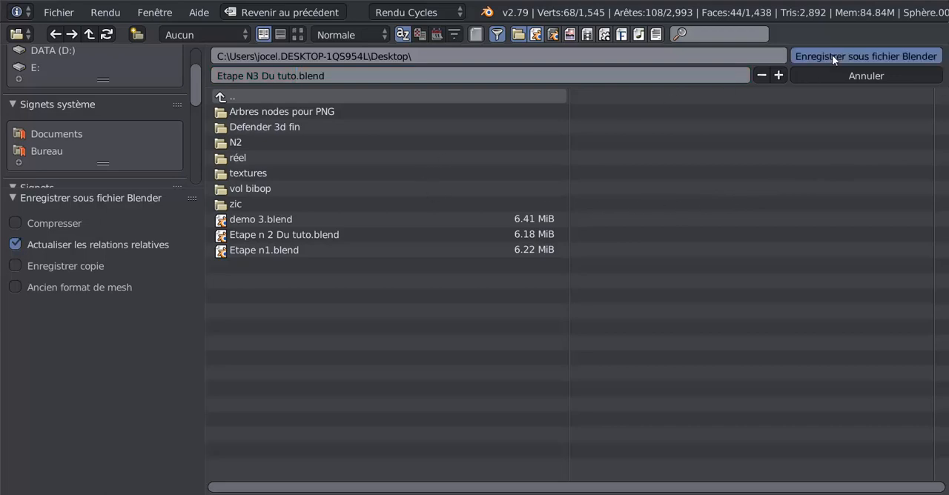
pyautogui.click(832, 56)
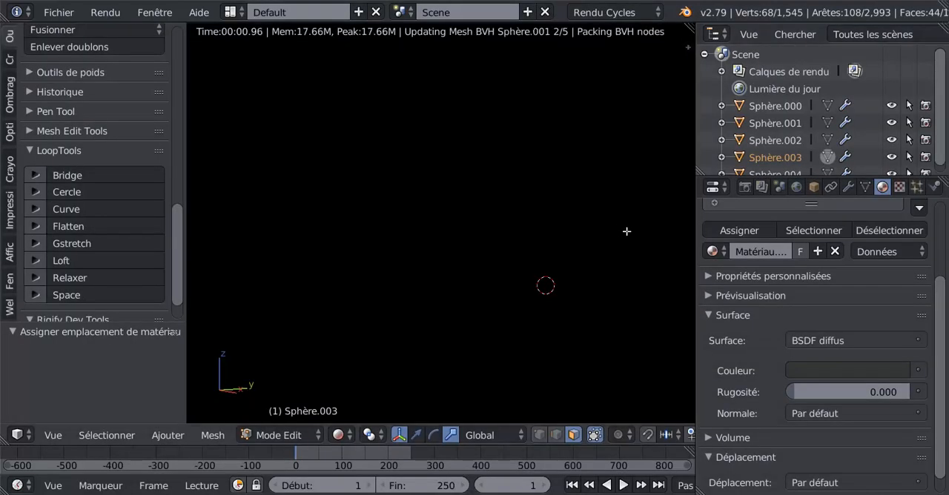
# Step: Return to Object mode, select the X-shaped plate between the barrels and switch the viewport to solid shading
pyautogui.moveTo(695, 331); pyautogui.dragTo(777, 331)
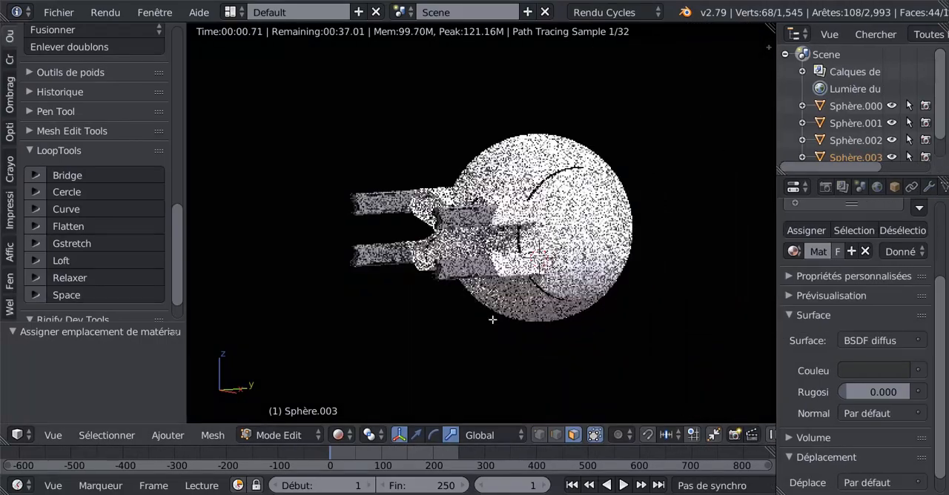
pyautogui.click(168, 435)
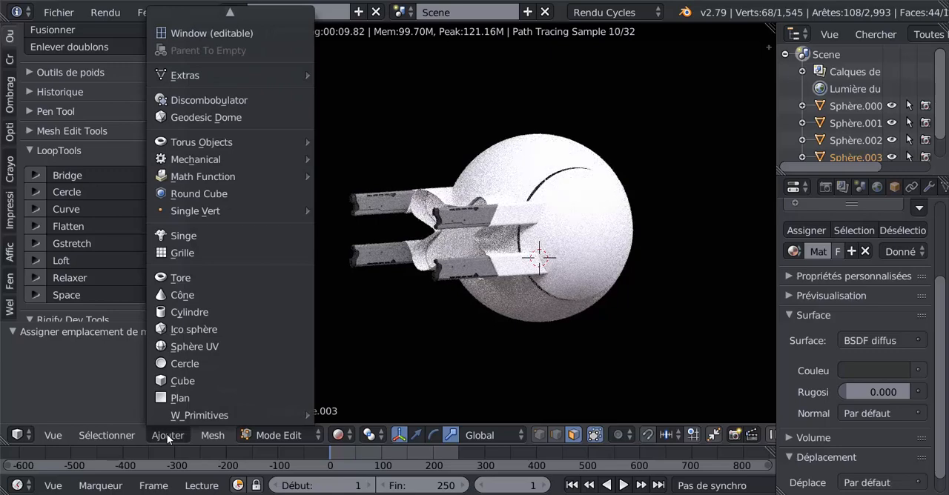
pyautogui.moveTo(455, 354)
pyautogui.mouseDown(button='middle')
pyautogui.moveTo(487, 361)
pyautogui.moveTo(467, 357)
pyautogui.mouseUp(button='middle')
pyautogui.press('Tab')
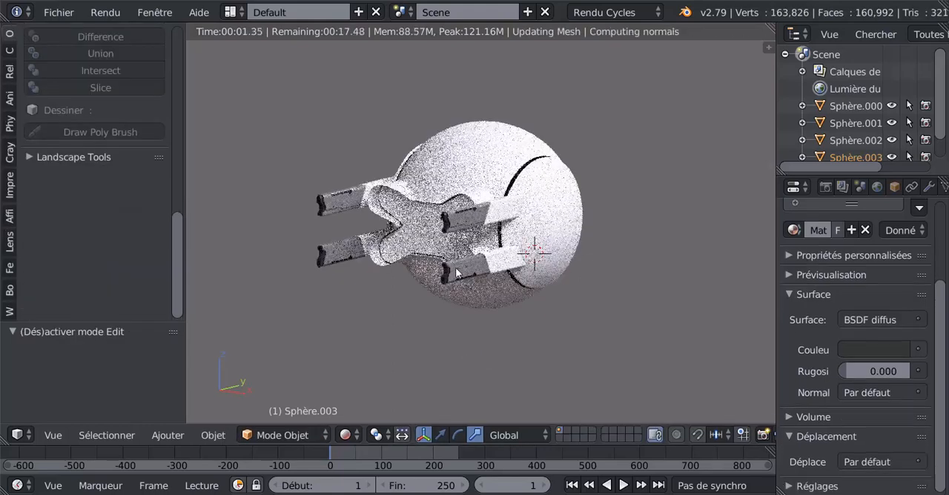
pyautogui.rightClick(406, 306)
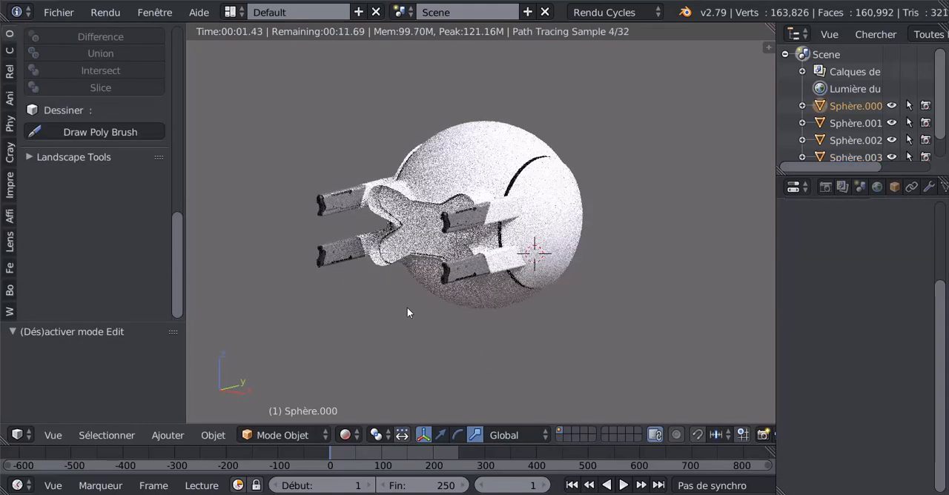
pyautogui.click(345, 435)
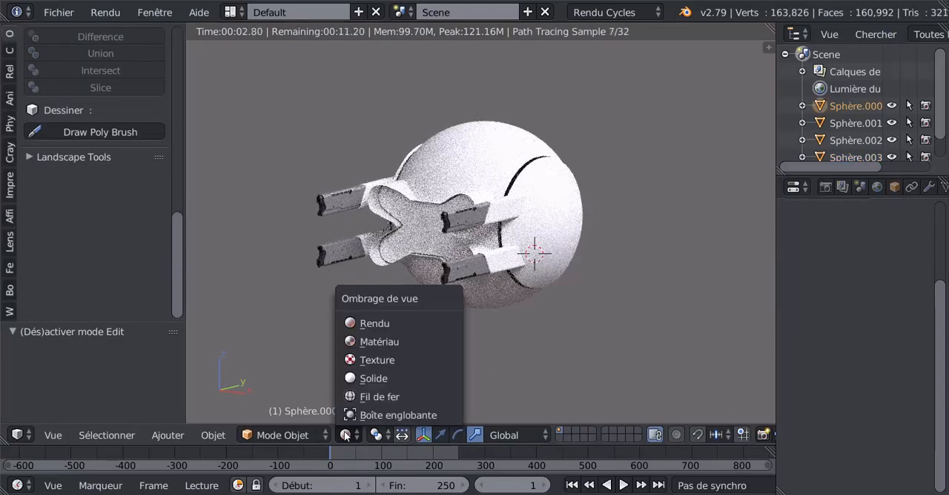
pyautogui.click(360, 378)
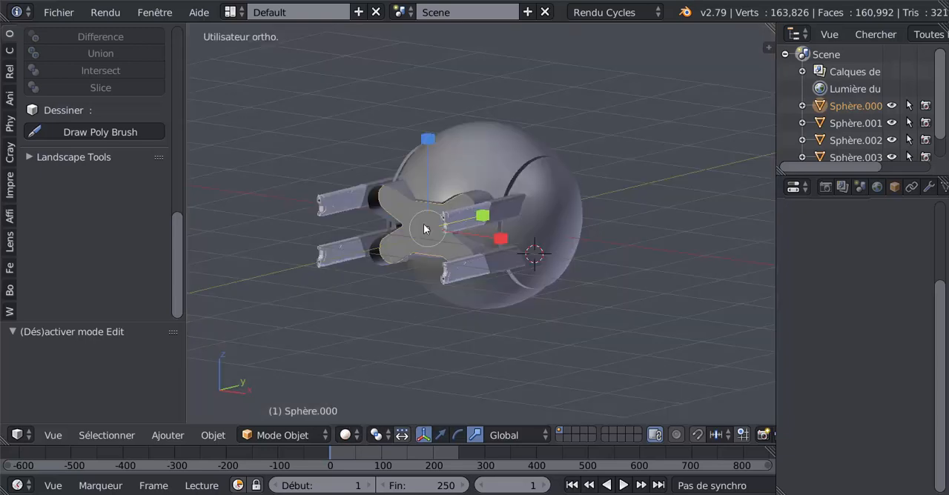
# Step: Add a material slot with a new diffuse material to the X-shaped plate and darken its colour to near black
pyautogui.moveTo(775, 240); pyautogui.dragTo(681, 230)
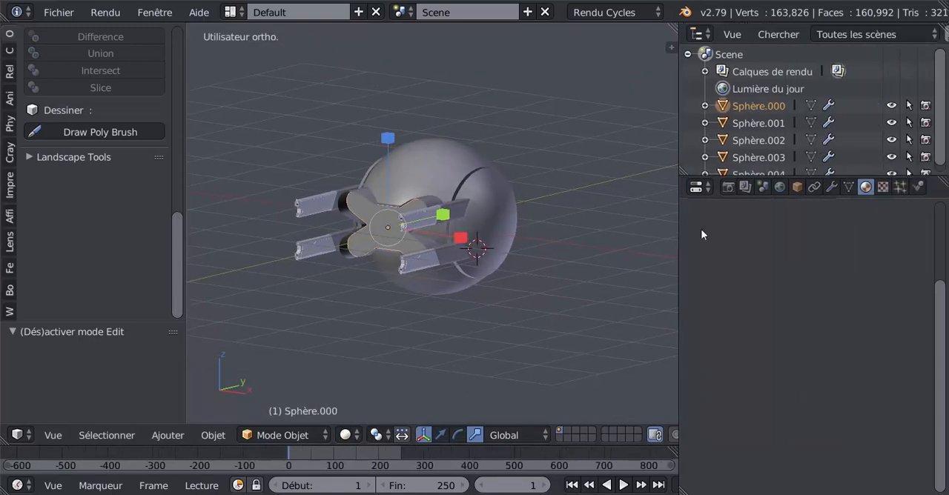
pyautogui.moveTo(943, 323); pyautogui.dragTo(948, 231)
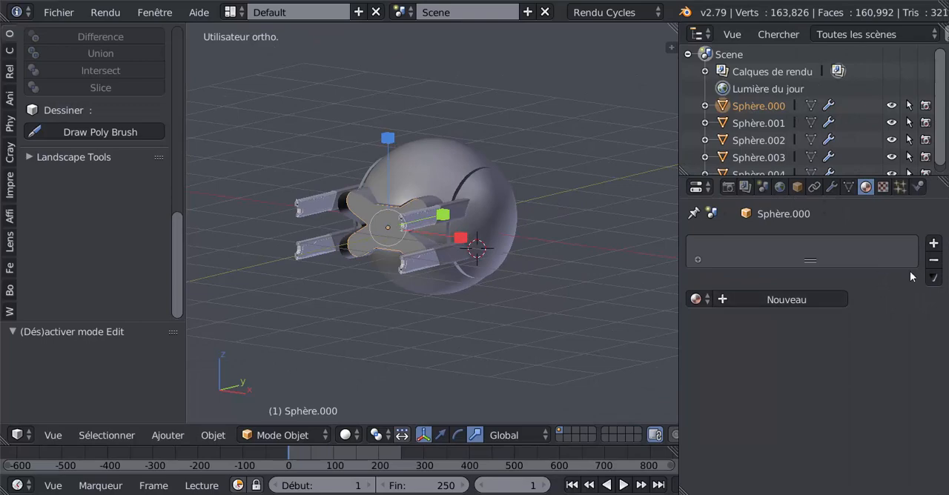
pyautogui.click(933, 243)
pyautogui.click(752, 300)
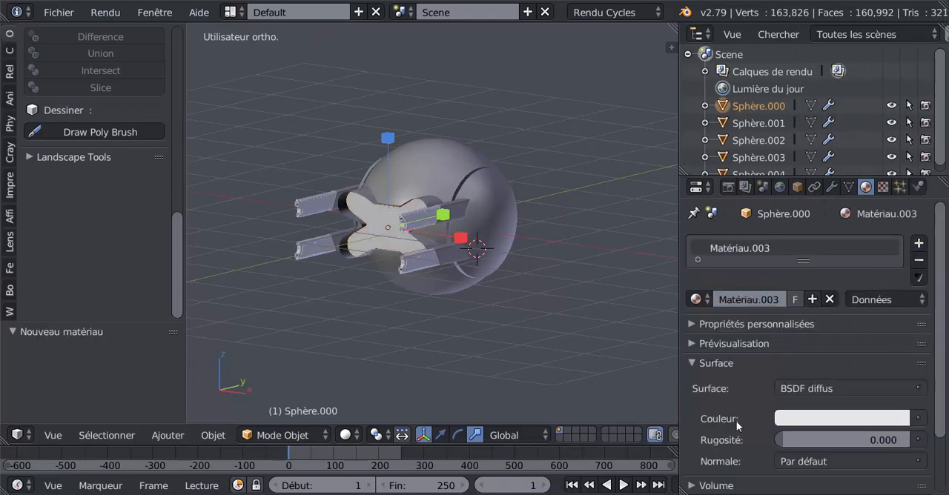
pyautogui.click(817, 420)
pyautogui.moveTo(892, 269); pyautogui.dragTo(894, 291)
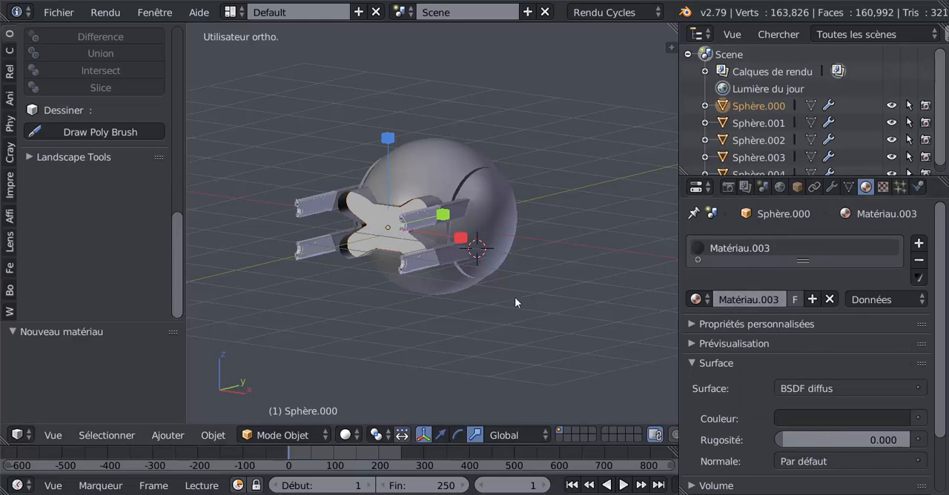
# Step: Select all faces of the X-shaped plate in Edit mode and assign the dark material to them
pyautogui.press('Tab')
pyautogui.press('a')
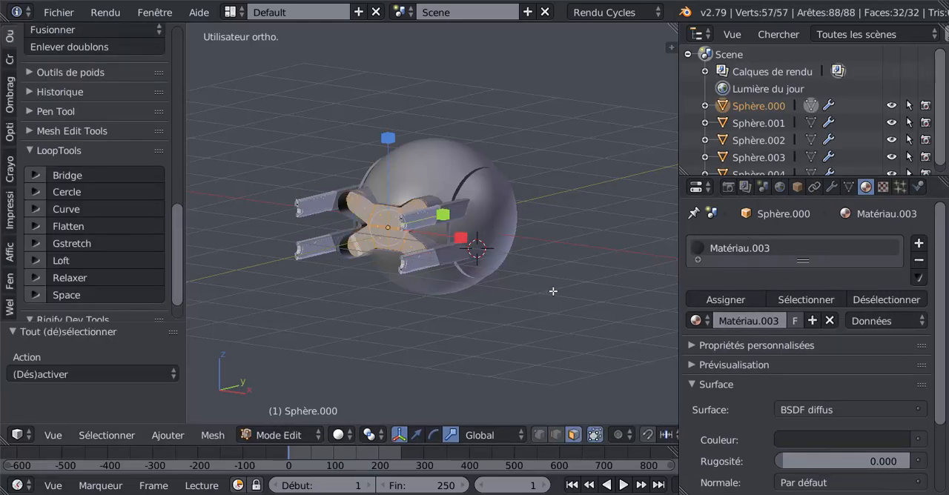
pyautogui.click(727, 300)
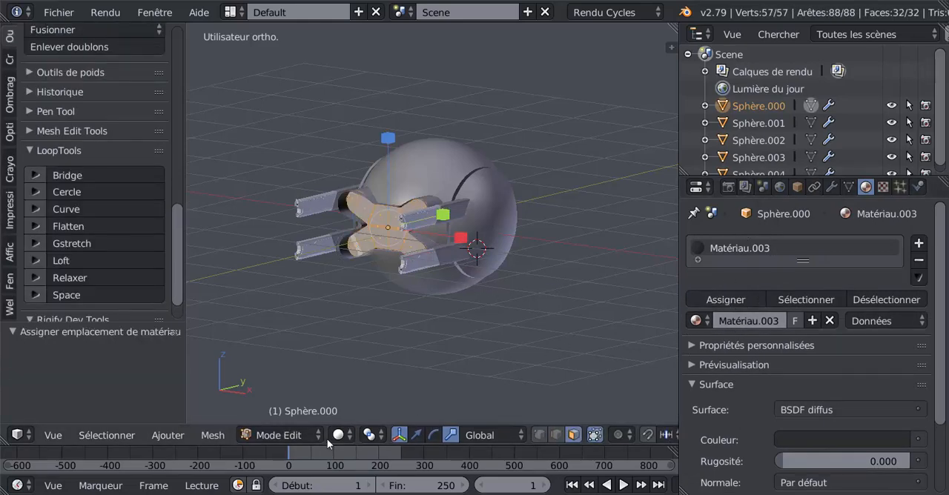
# Step: Return to Object mode, switch the viewport to rendered shading and widen it to check the dark plate
pyautogui.click(293, 436)
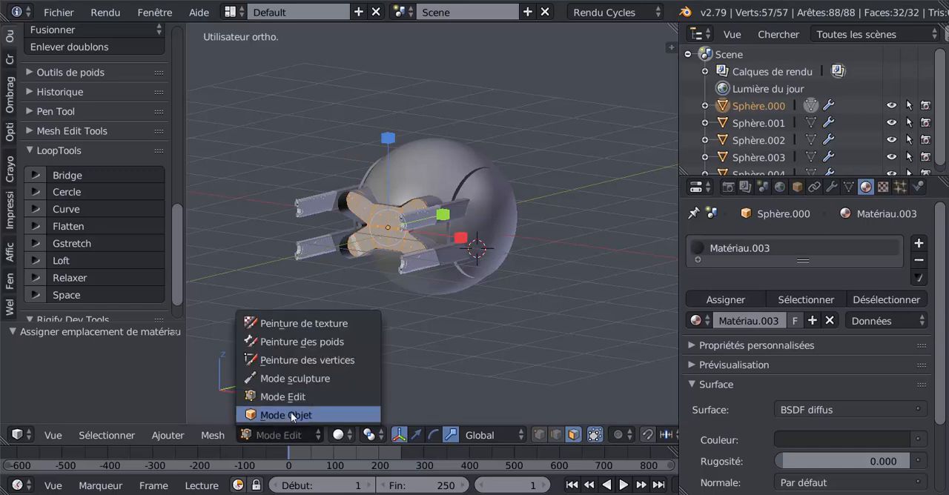
pyautogui.click(291, 414)
pyautogui.click(345, 436)
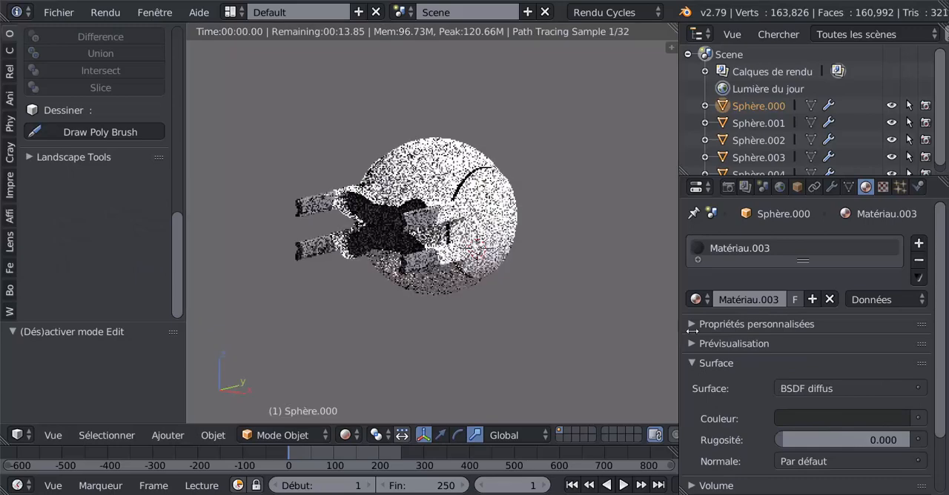
pyautogui.moveTo(692, 331); pyautogui.dragTo(725, 331)
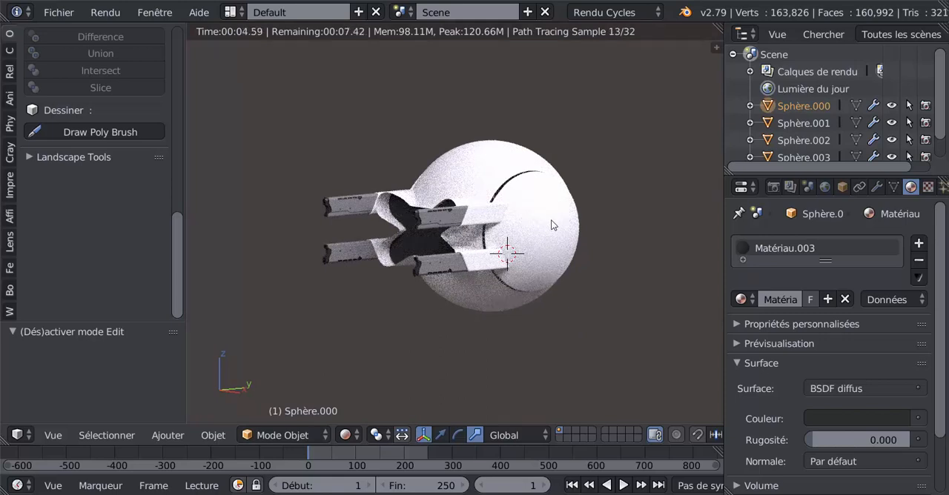
# Step: Add a camera to the scene and align it to the current view of the drone
pyautogui.click(168, 435)
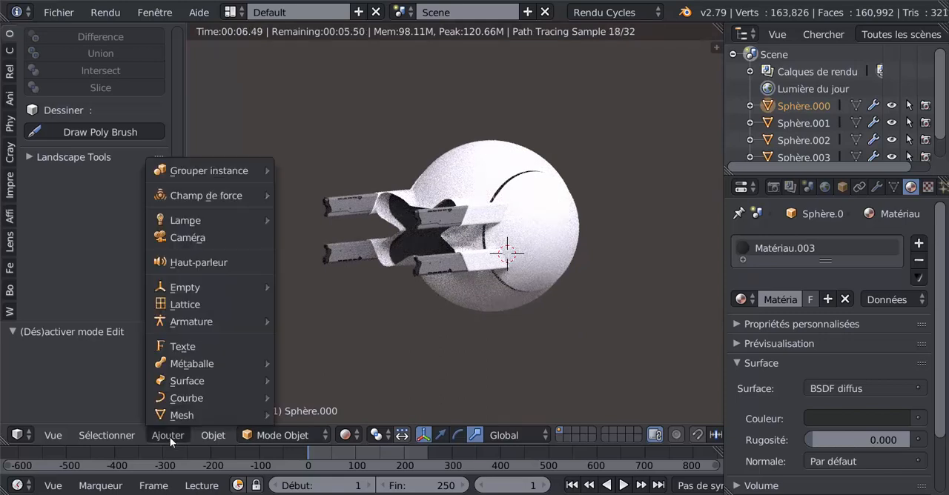
pyautogui.moveTo(210, 437)
pyautogui.moveTo(178, 435)
pyautogui.click(175, 237)
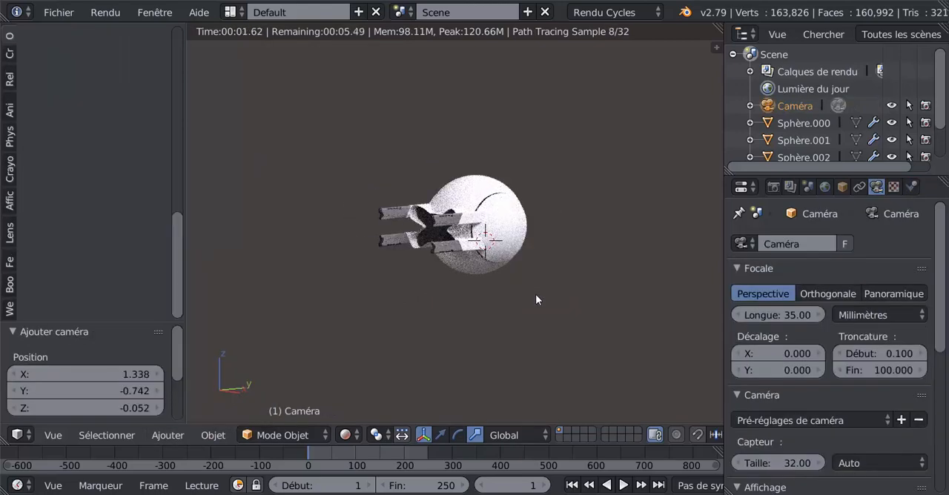
pyautogui.press('ctrl+alt+KP_0')
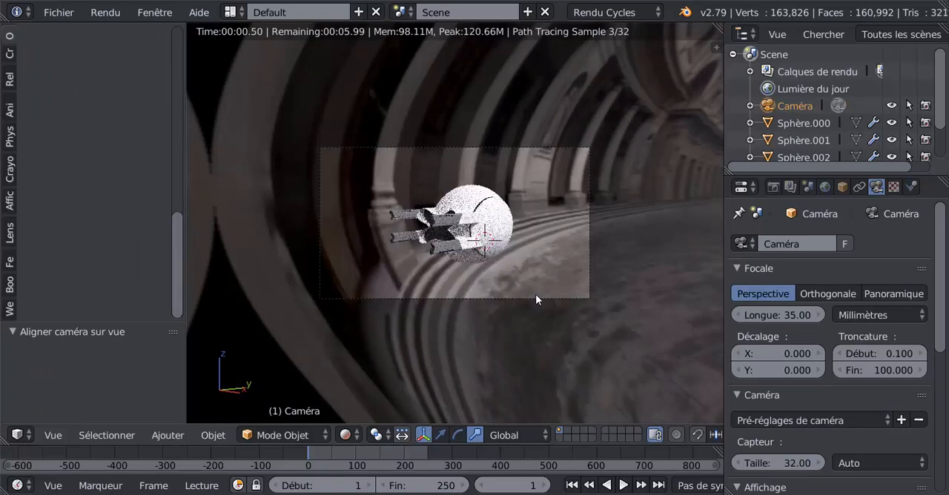
pyautogui.scroll(1, 536, 295)
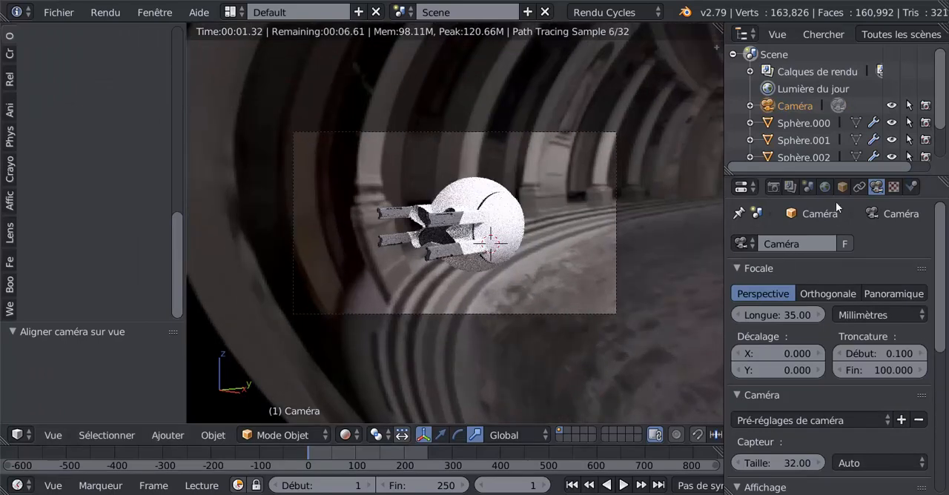
# Step: Hide the world background from the camera by disabling its camera ray visibility
pyautogui.click(825, 188)
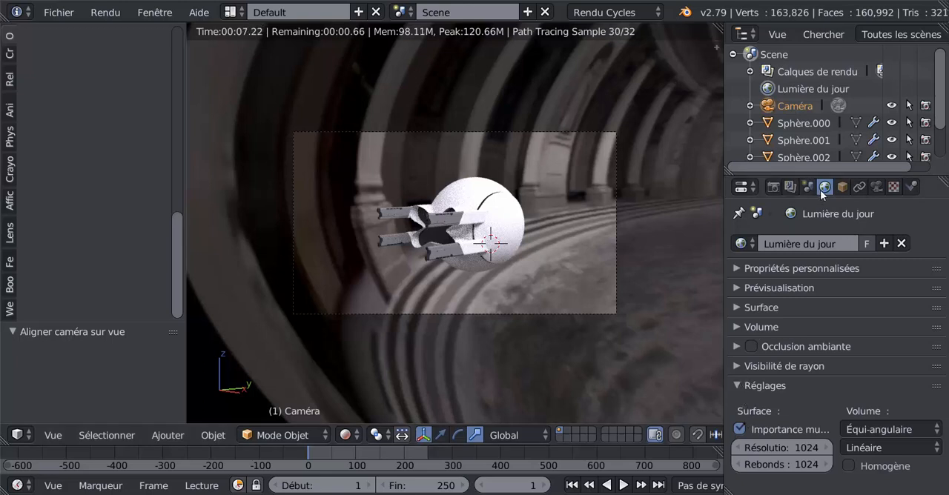
pyautogui.click(734, 366)
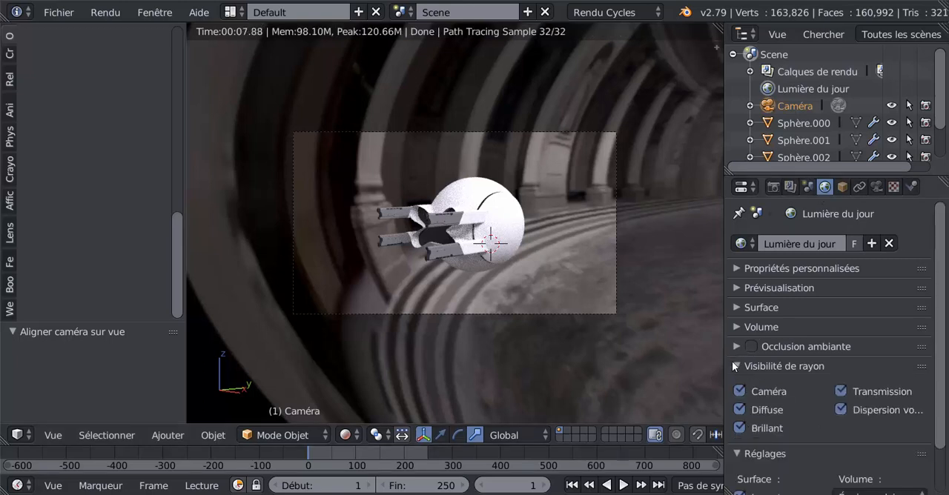
pyautogui.click(740, 391)
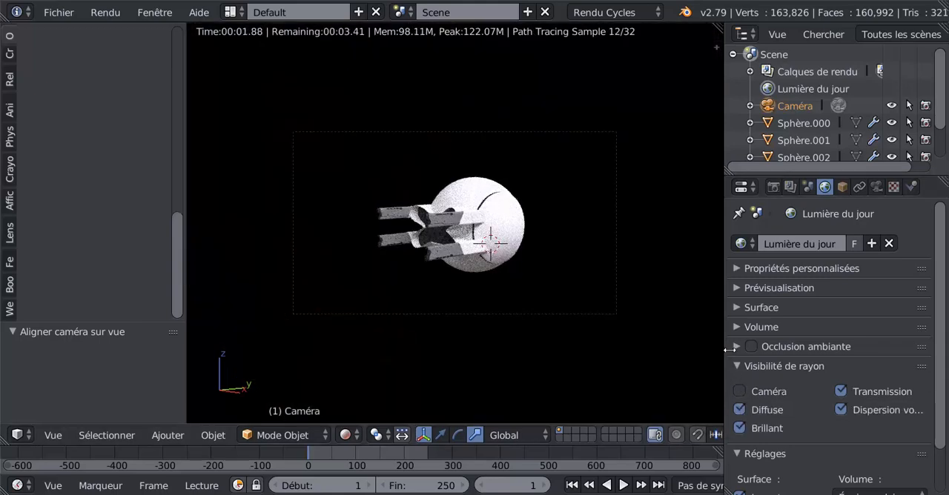
pyautogui.moveTo(724, 350); pyautogui.dragTo(736, 349)
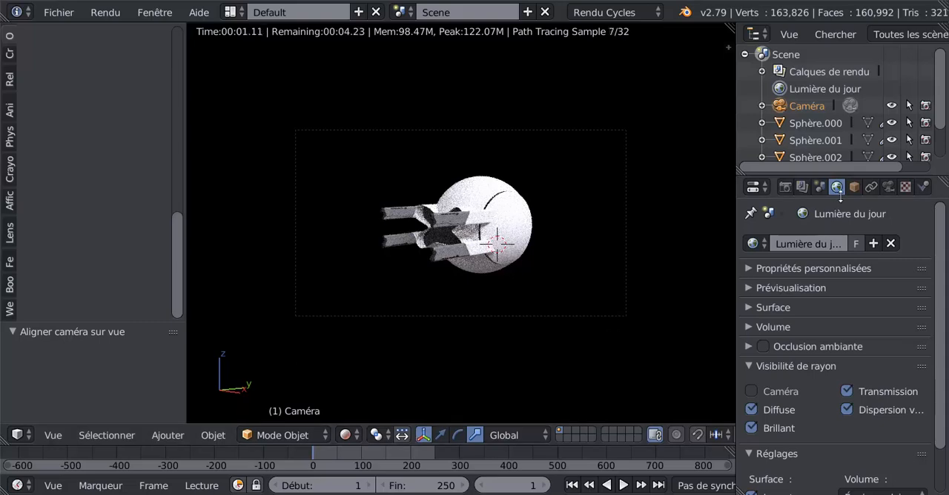
# Step: Frame the drone by setting the camera's focal length to 64.33 mm and its X shift to -0.060
pyautogui.click(889, 188)
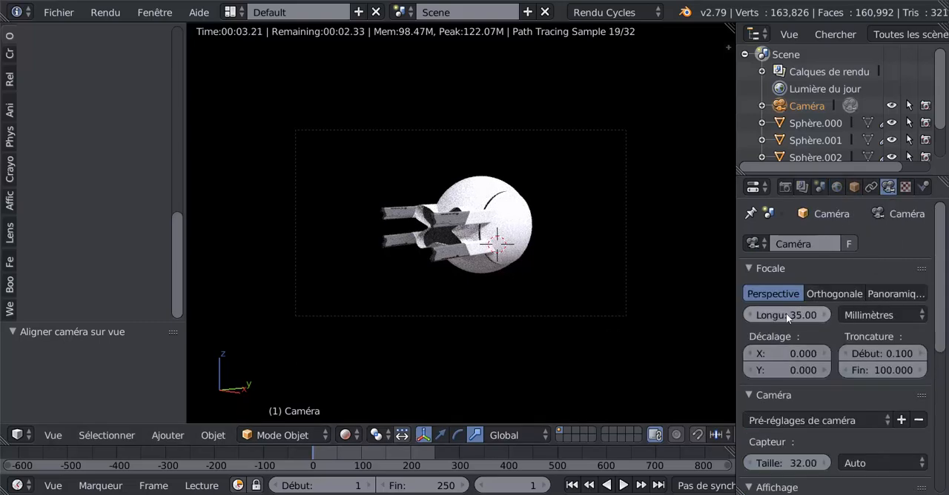
pyautogui.moveTo(786, 313)
pyautogui.mouseDown()
pyautogui.moveTo(771, 313)
pyautogui.moveTo(834, 313)
pyautogui.moveTo(786, 313)
pyautogui.mouseUp()
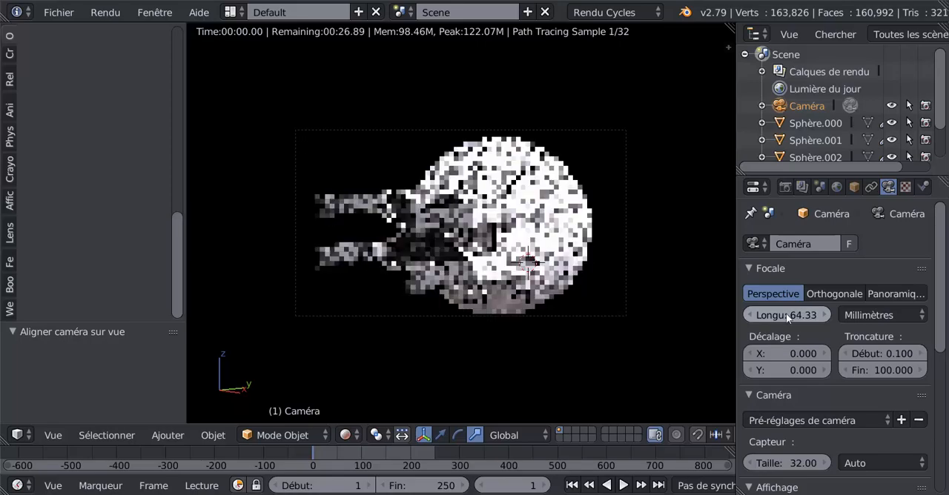
pyautogui.moveTo(792, 354)
pyautogui.mouseDown()
pyautogui.moveTo(805, 354)
pyautogui.moveTo(789, 354)
pyautogui.mouseUp()
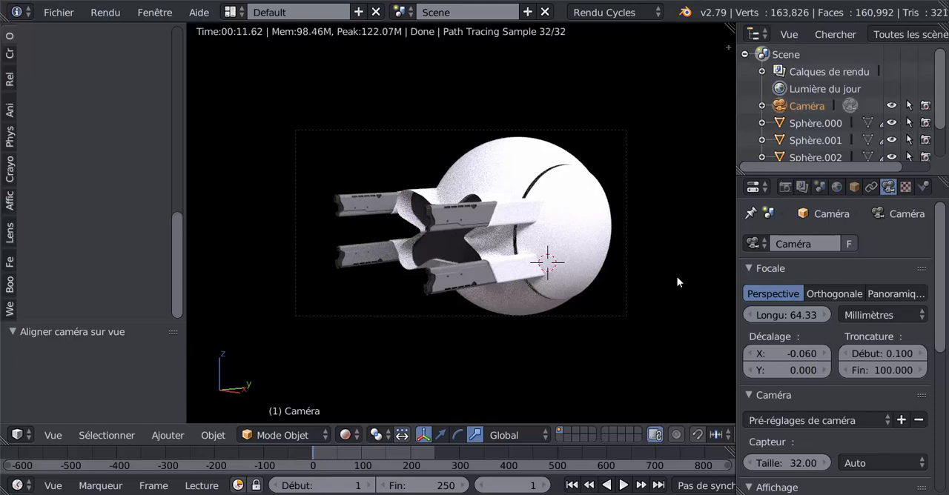
# Step: Render the current frame through the camera and widen the area showing the render result
pyautogui.press('F12')
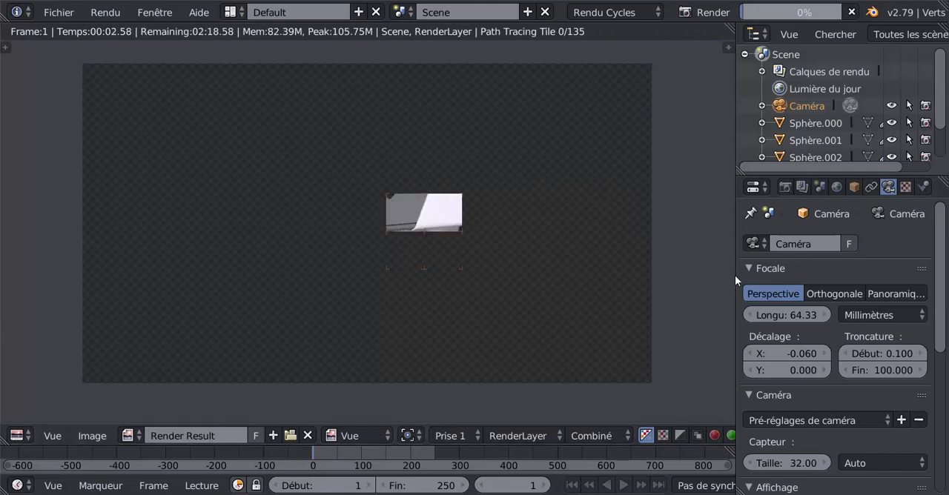
pyautogui.moveTo(736, 275); pyautogui.dragTo(834, 269)
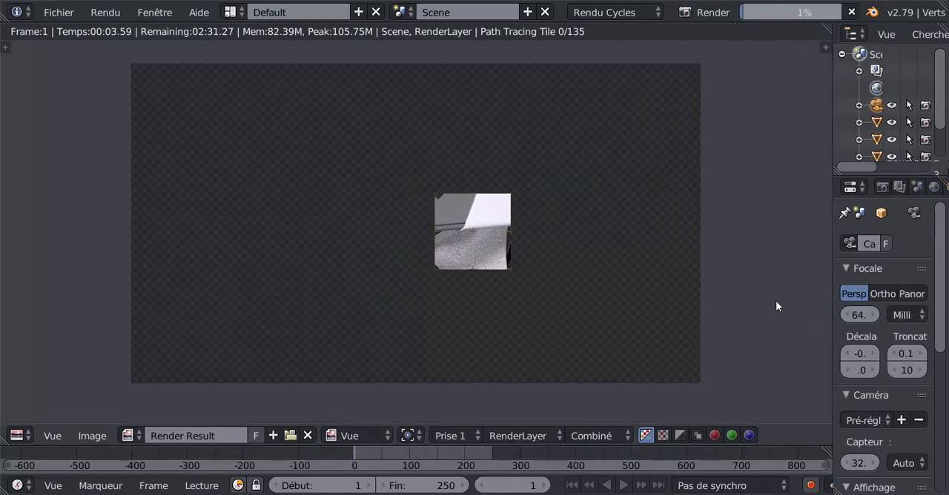